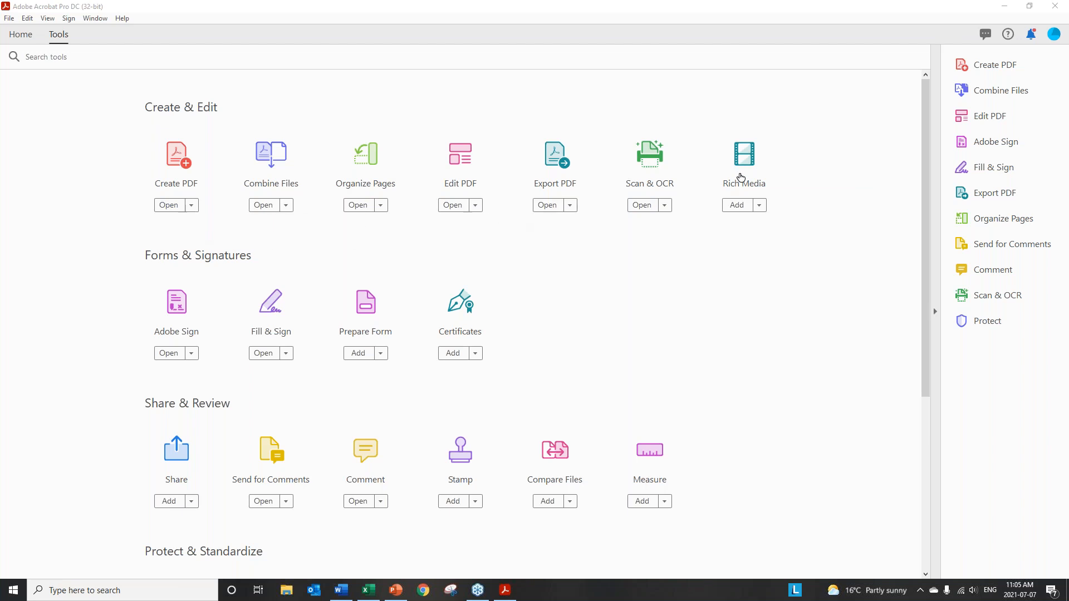
pyautogui.click(759, 206)
pyautogui.click(765, 224)
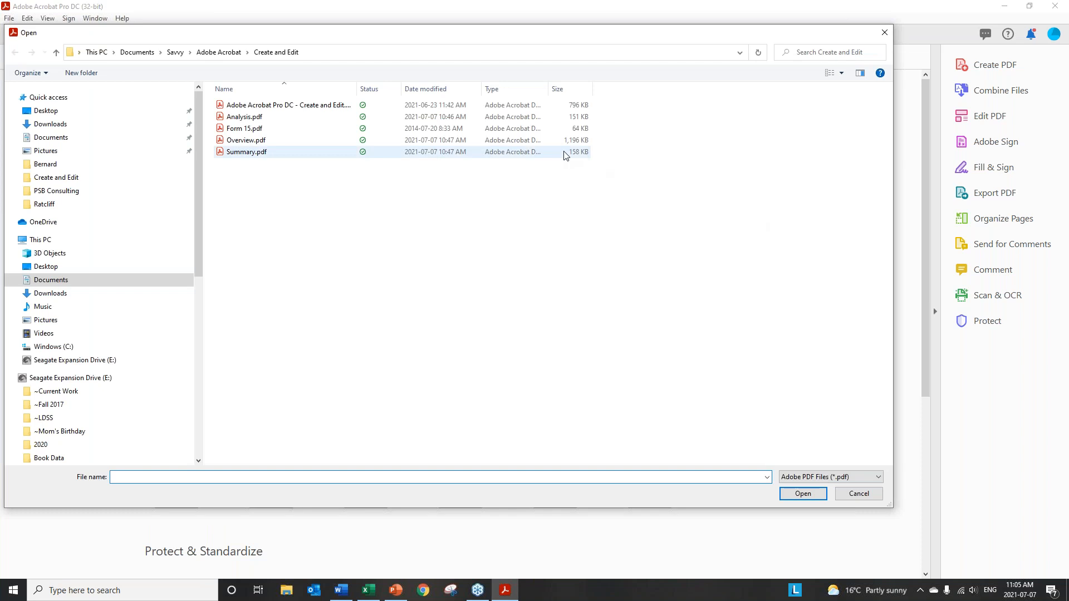
pyautogui.click(858, 495)
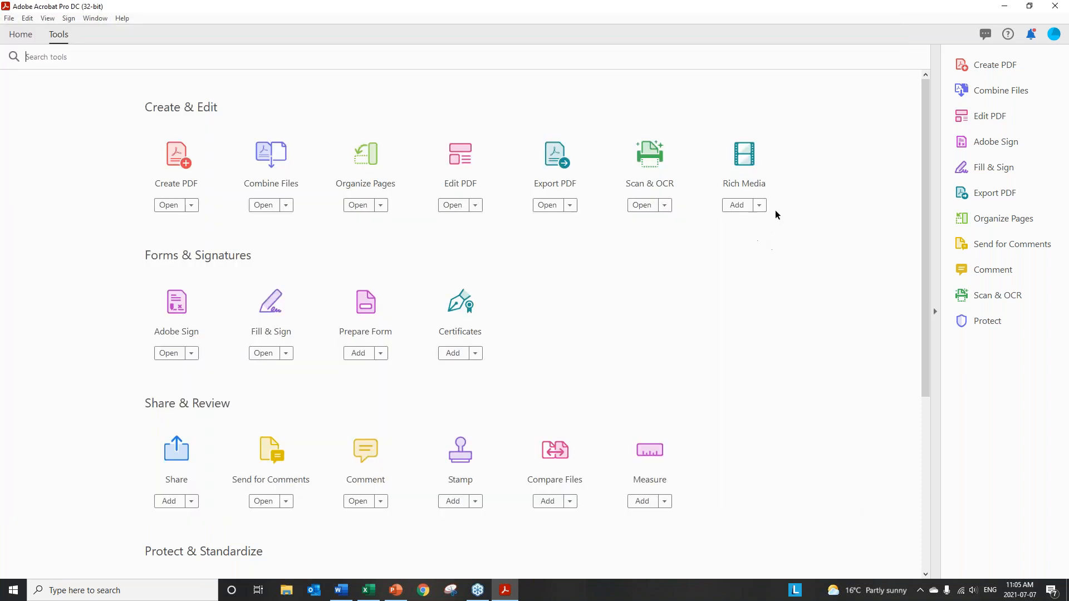
# Add a shortcut for the Rich Media tool and remove that shortcut again.
pyautogui.click(759, 205)
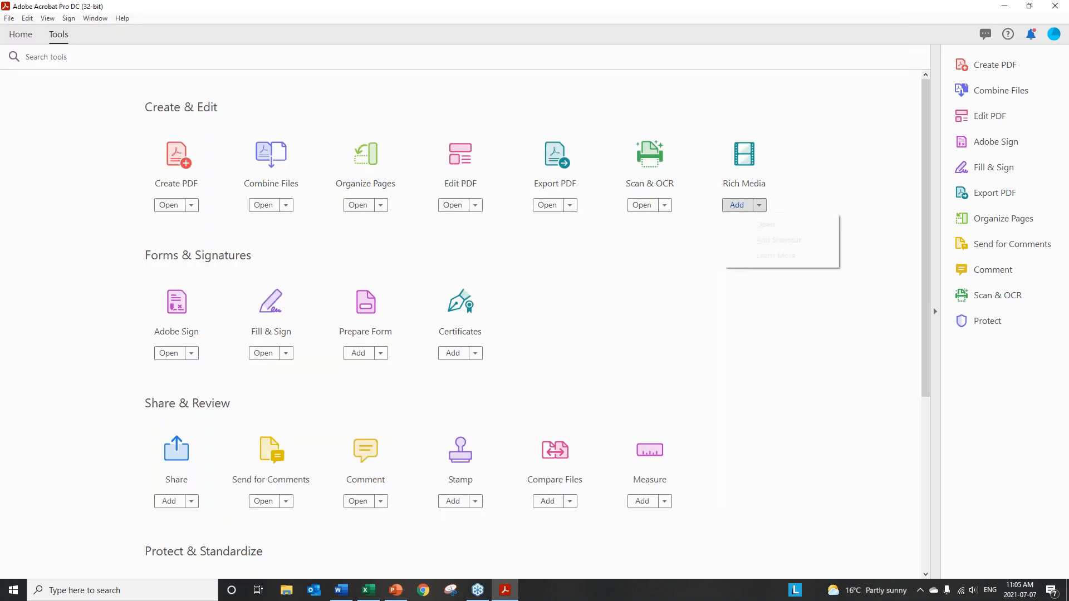
pyautogui.click(787, 243)
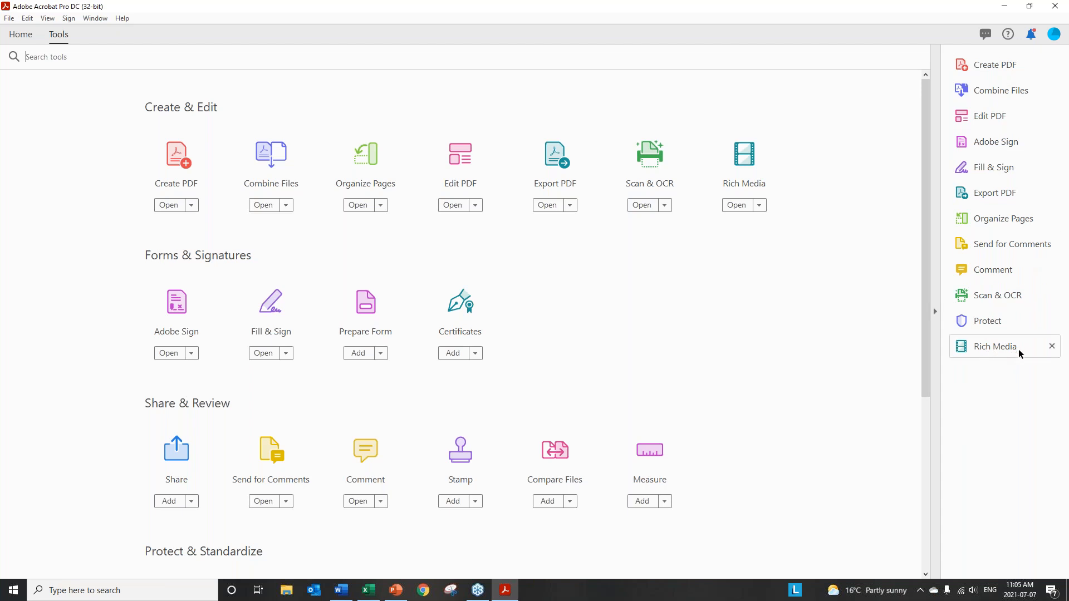
pyautogui.click(1052, 348)
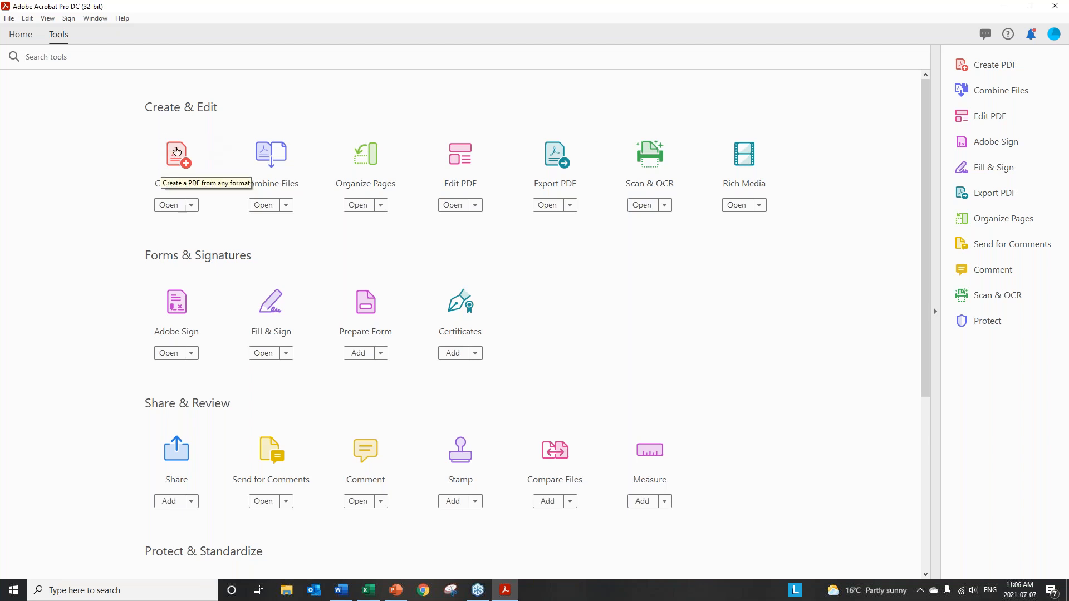
# Start the Create PDF tool and review Adobe's online overview of supported formats and PDF creation methods by file type.
pyautogui.click(177, 151)
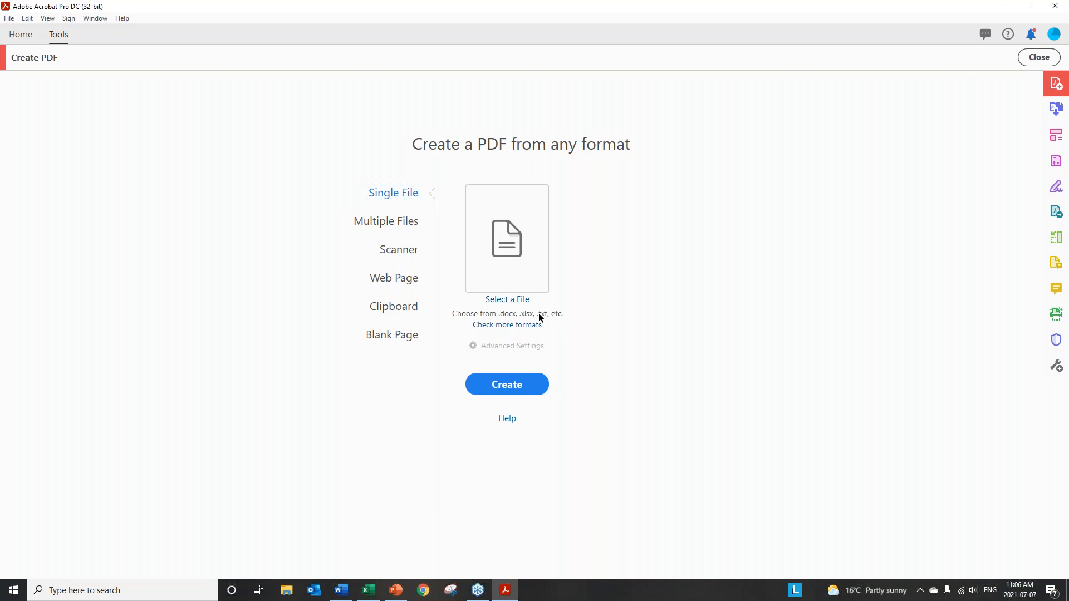
pyautogui.click(491, 327)
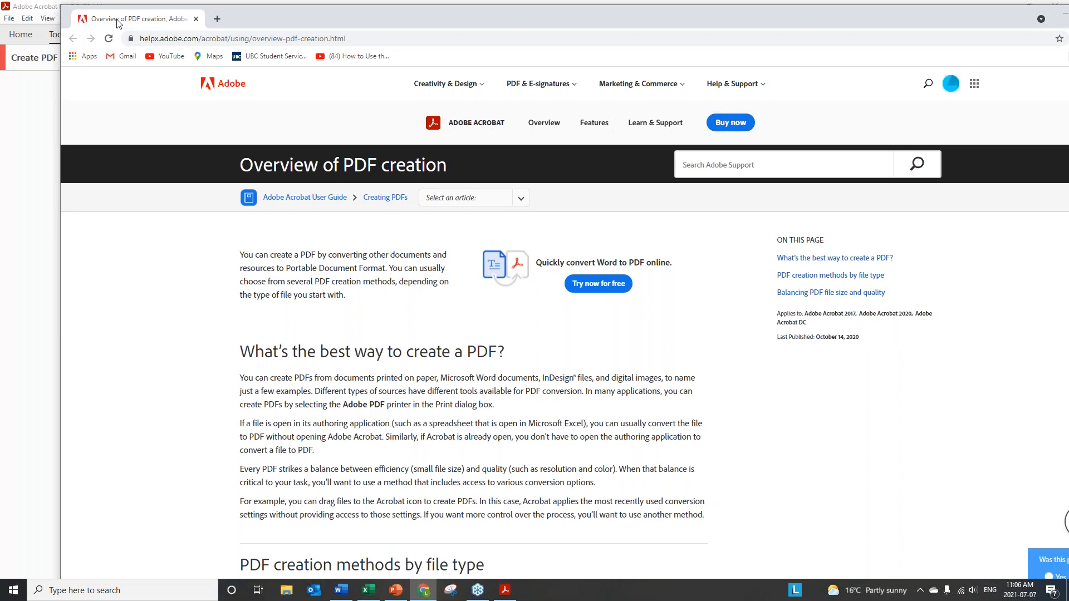
pyautogui.doubleClick(118, 21)
pyautogui.scroll(-4, 493, 437)
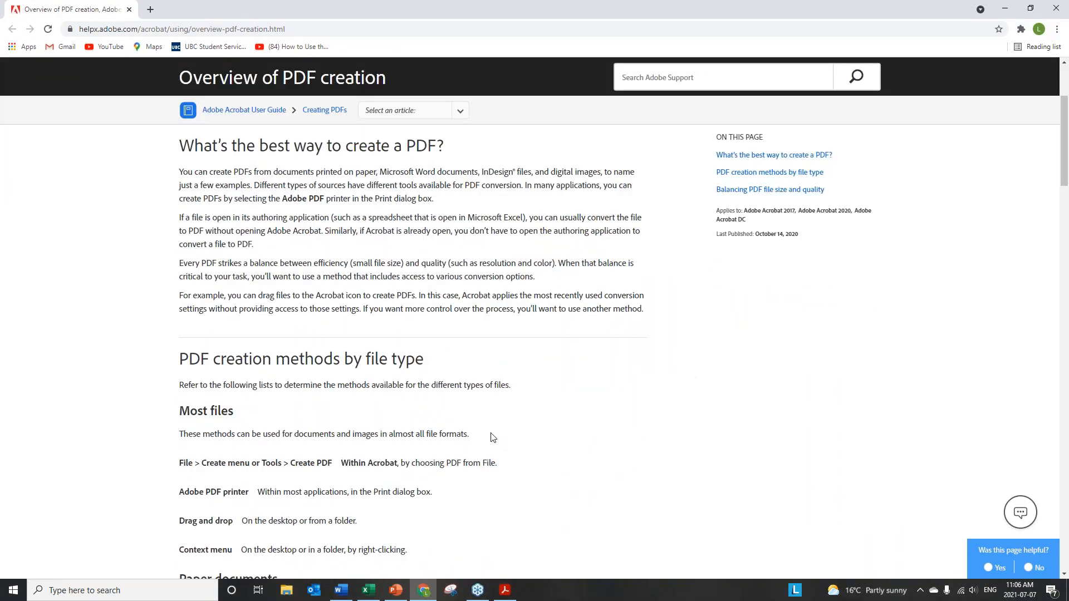
pyautogui.scroll(-3, 493, 437)
pyautogui.scroll(-1, 237, 347)
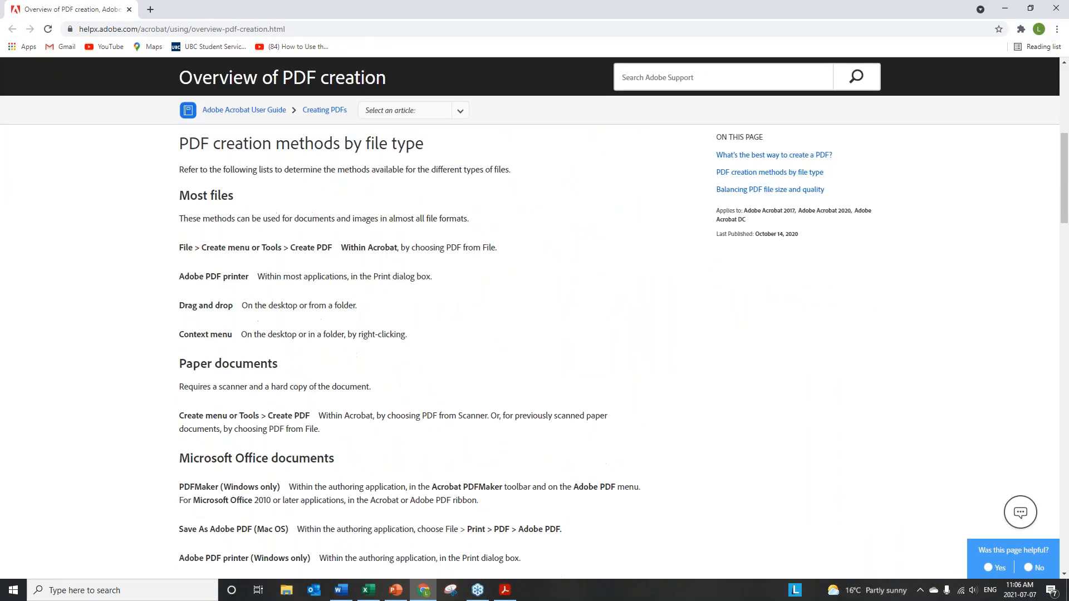
pyautogui.scroll(-8, 253, 336)
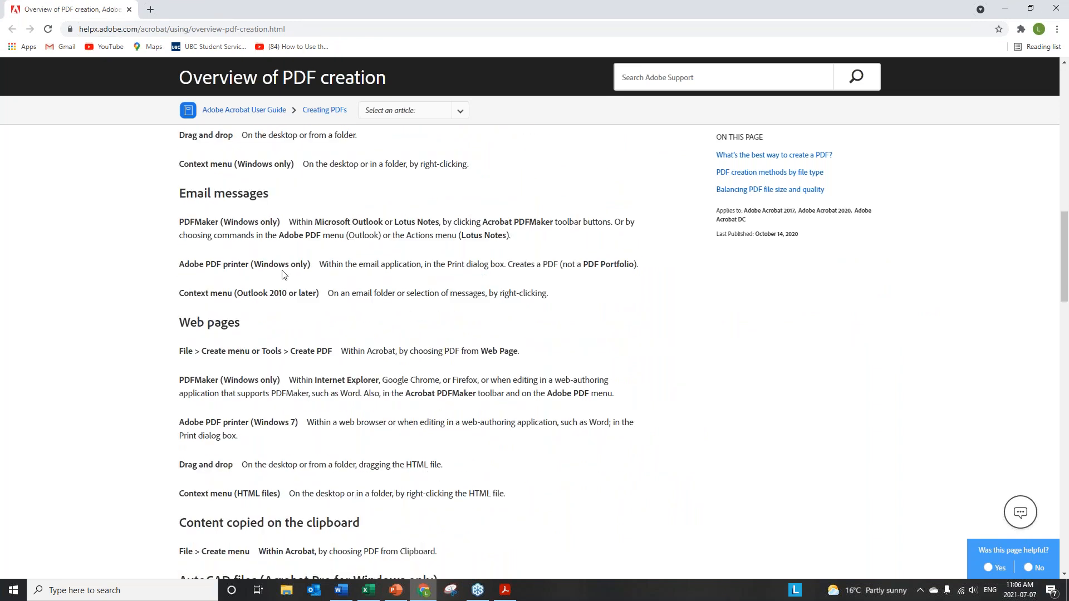
pyautogui.scroll(-4, 284, 275)
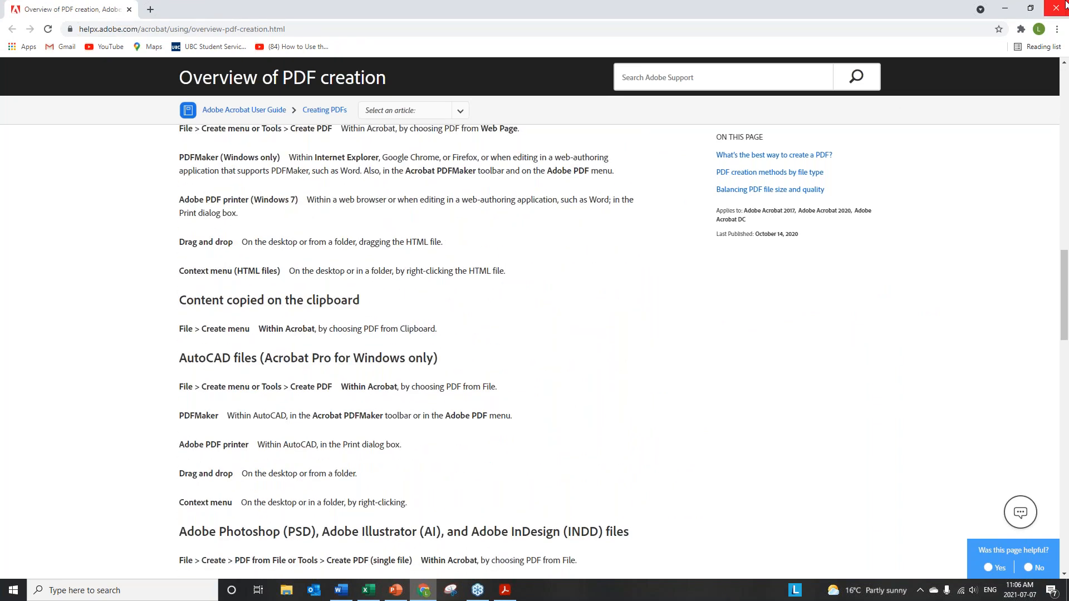
pyautogui.click(1065, 5)
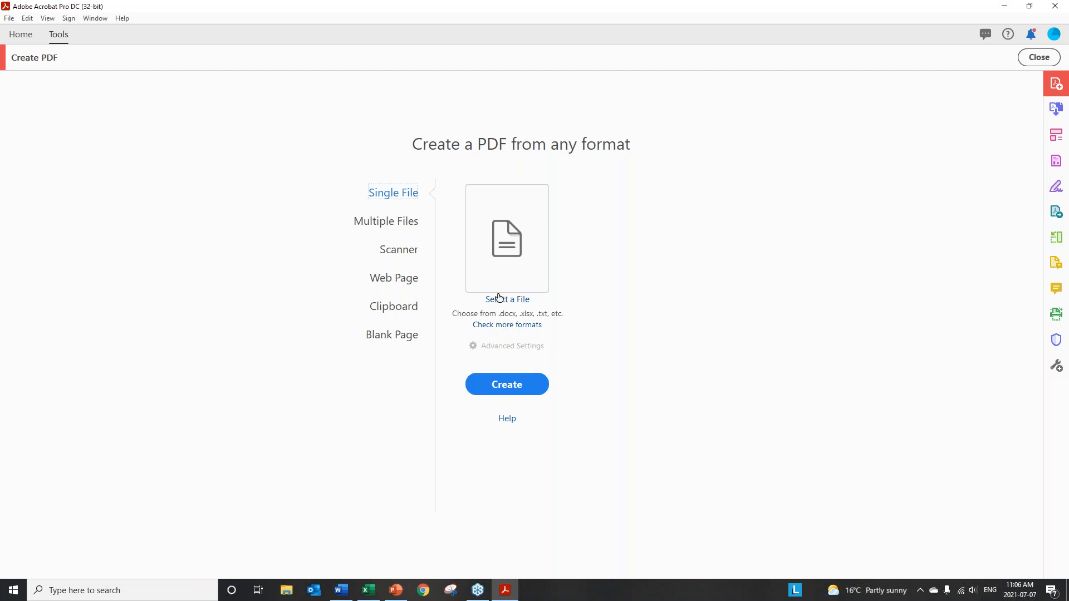
# Choose Summary.docx from the Create and Edit folder as the single file to convert.
pyautogui.click(521, 307)
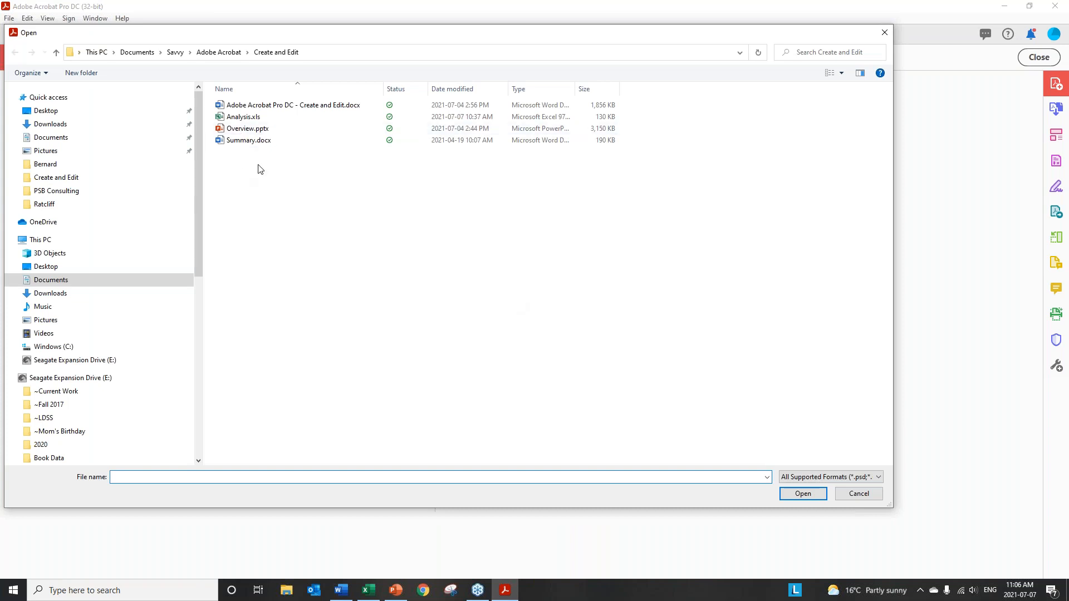
pyautogui.click(248, 142)
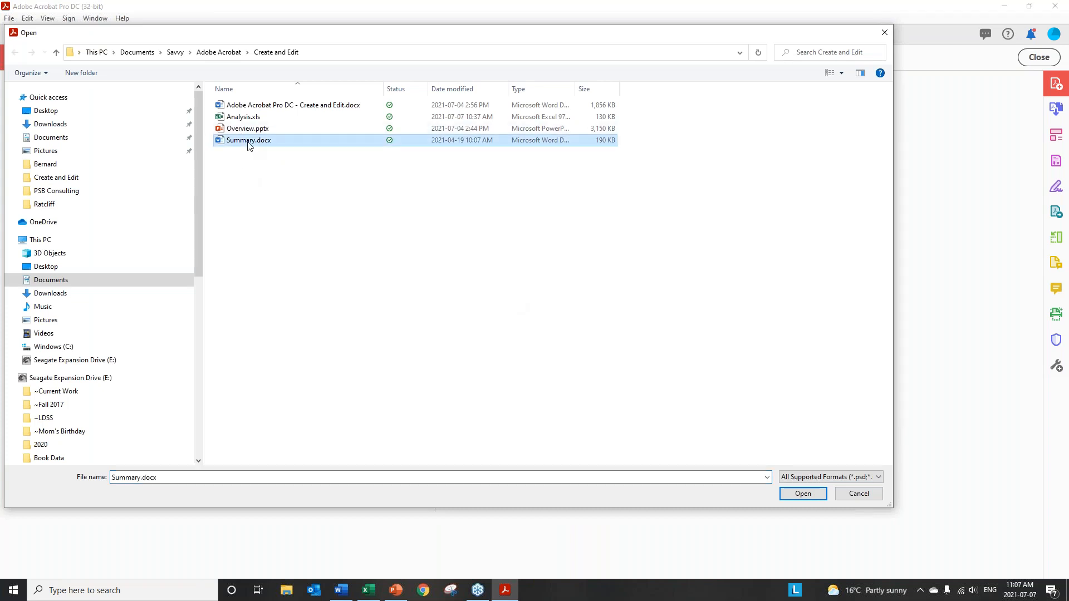
pyautogui.click(801, 496)
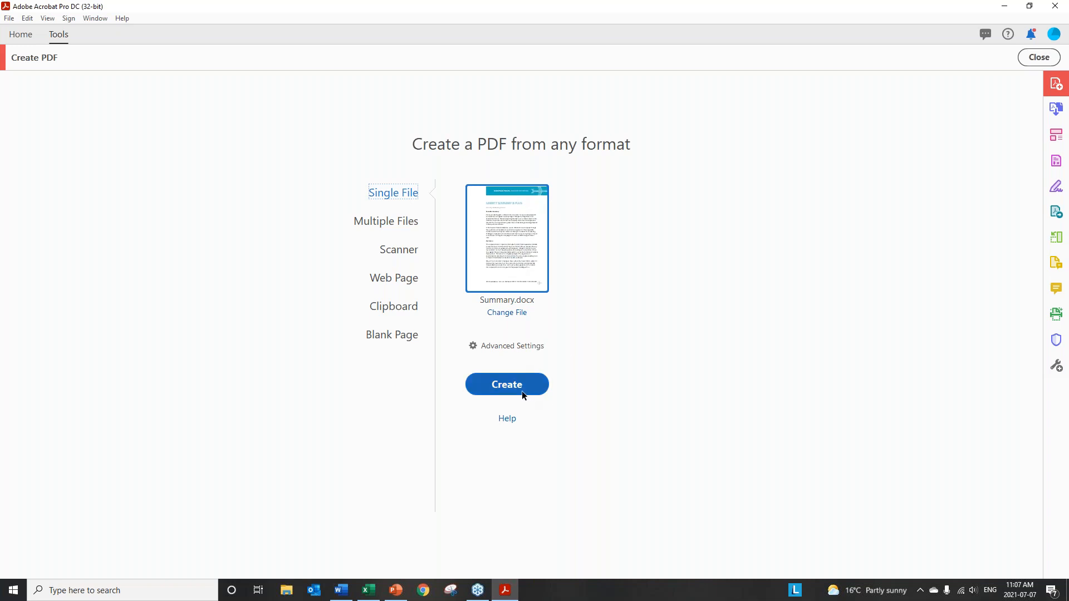
# In the advanced conversion settings, look through the PDF presets and set the PDF security to Reconfirm Security for each PDF.
pyautogui.click(496, 346)
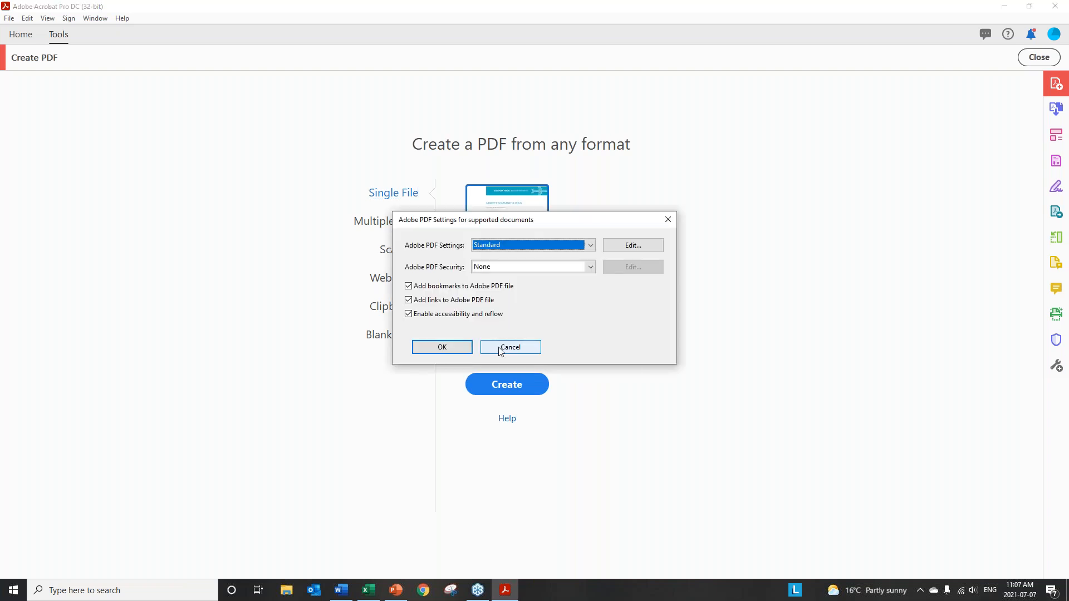
pyautogui.moveTo(595, 223); pyautogui.dragTo(779, 165)
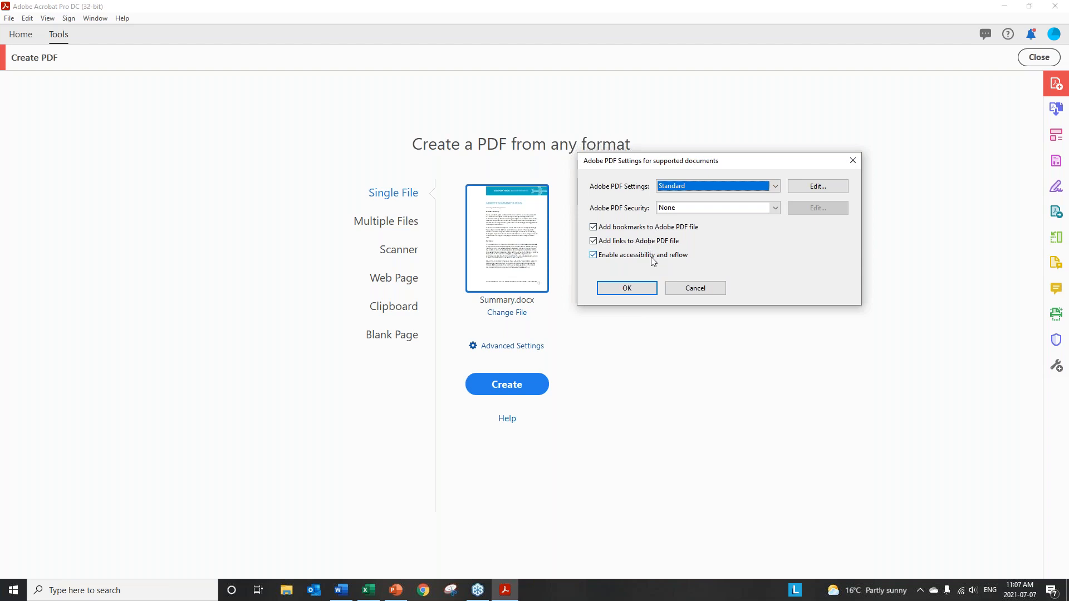
pyautogui.click(680, 190)
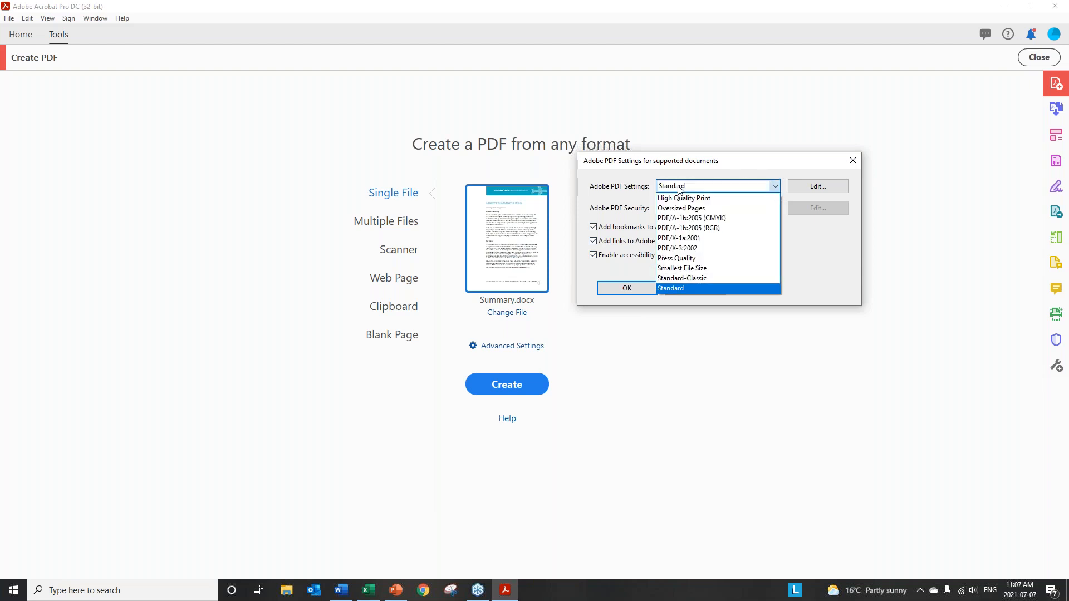
pyautogui.click(679, 190)
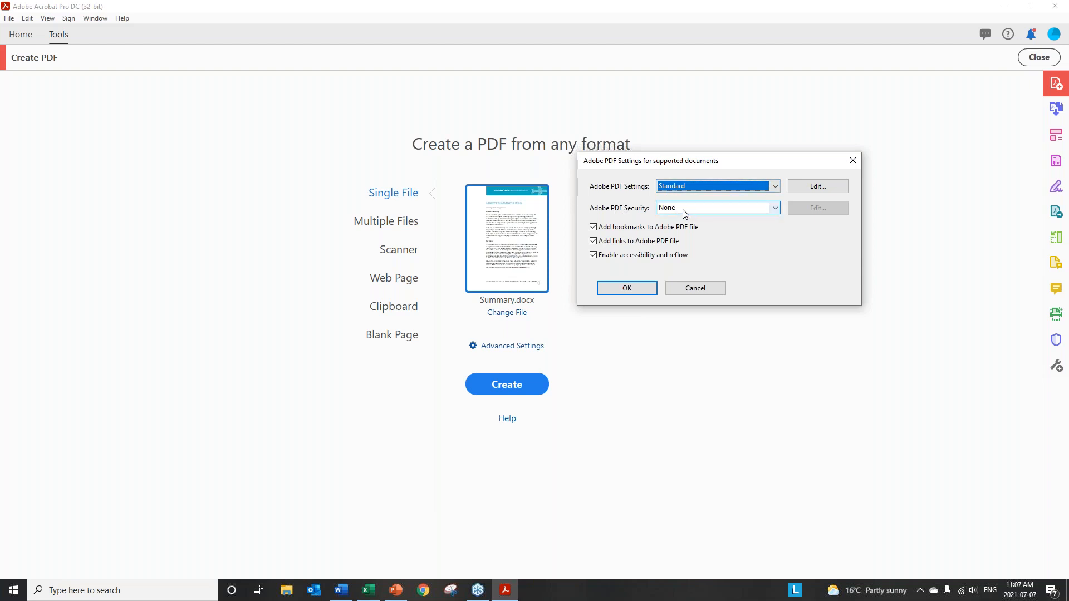
pyautogui.click(683, 210)
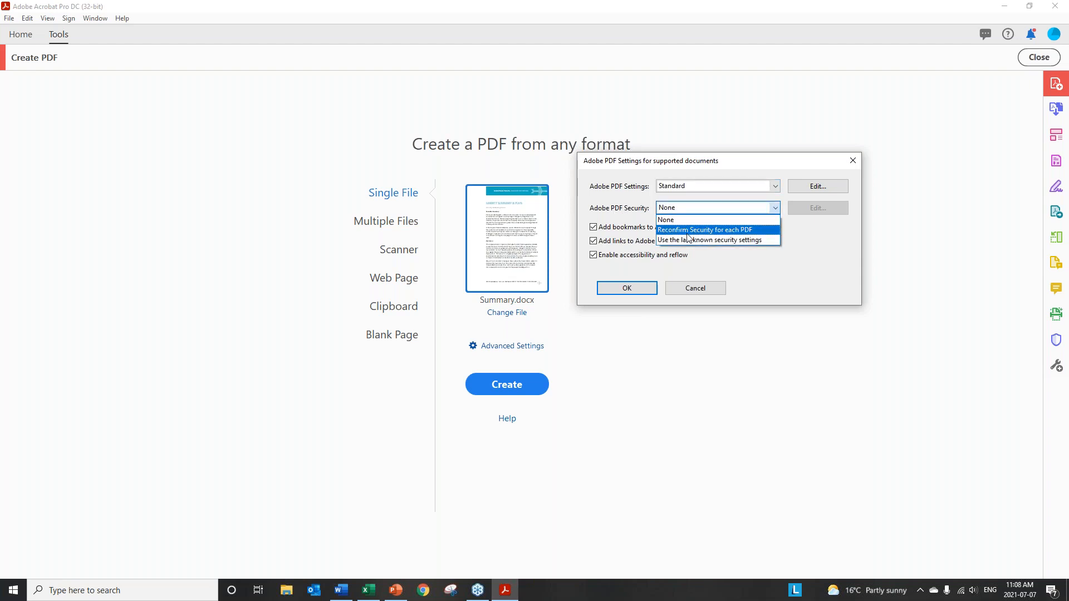
pyautogui.click(687, 231)
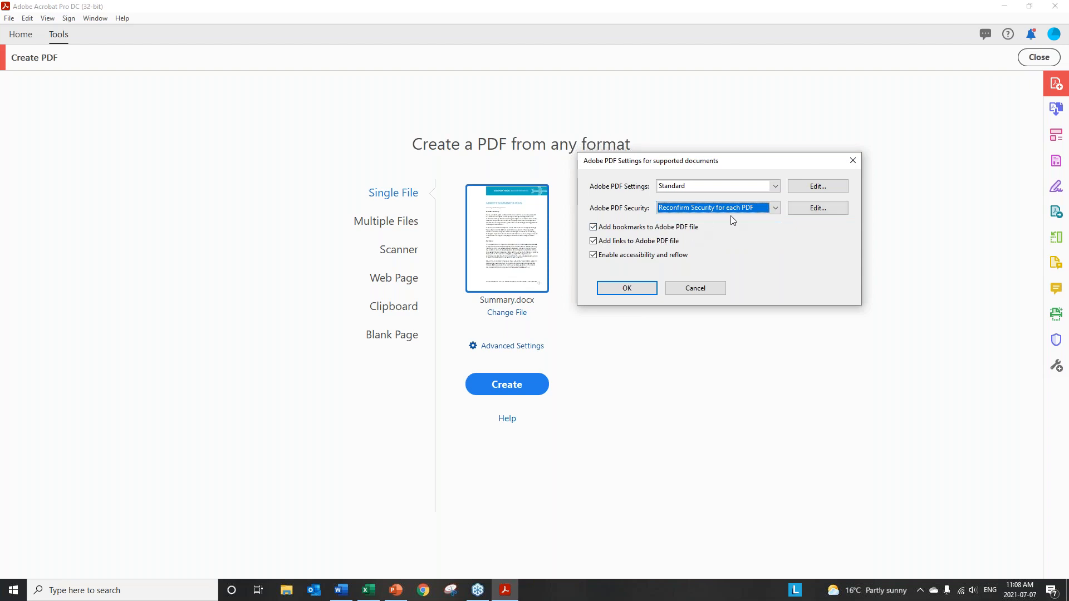
# Restrict editing and printing of the document in the security options, entering and confirming the permissions password.
pyautogui.click(823, 212)
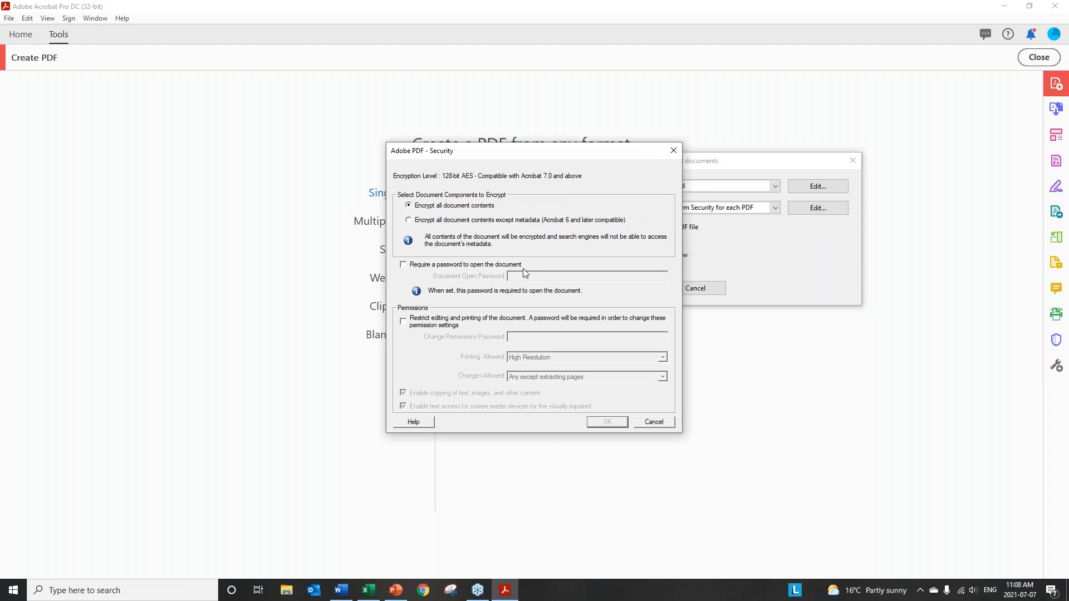
pyautogui.click(411, 326)
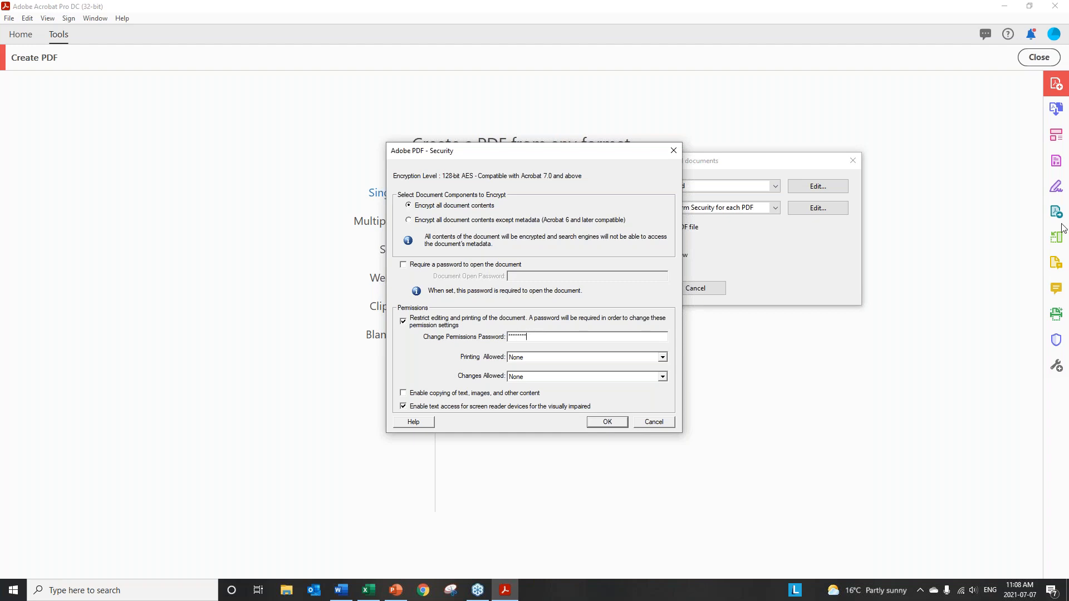
pyautogui.click(535, 338)
pyautogui.click(619, 423)
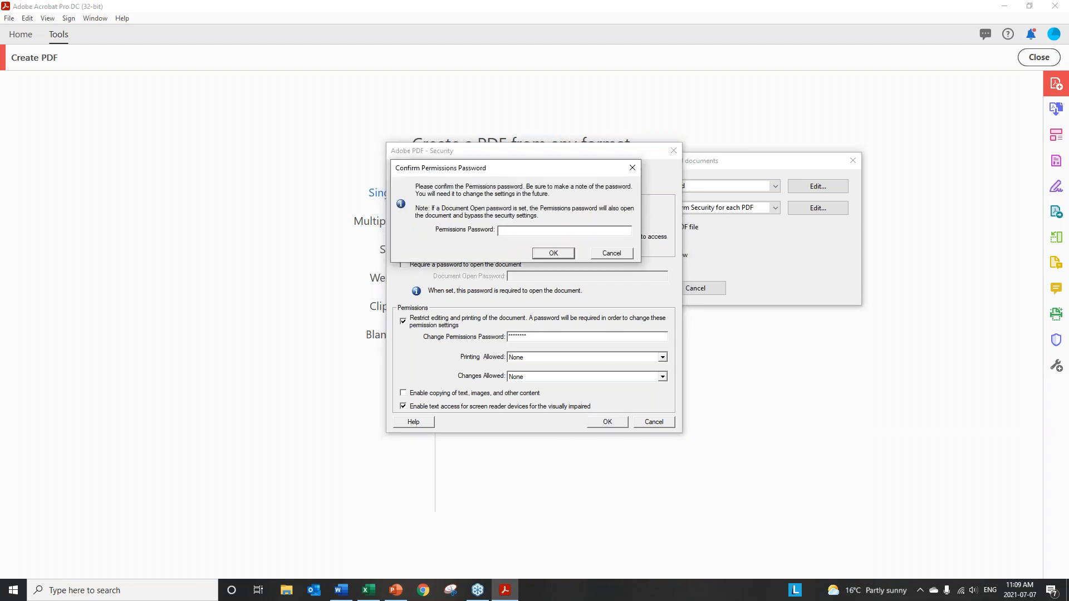
pyautogui.write('****')
pyautogui.click(553, 254)
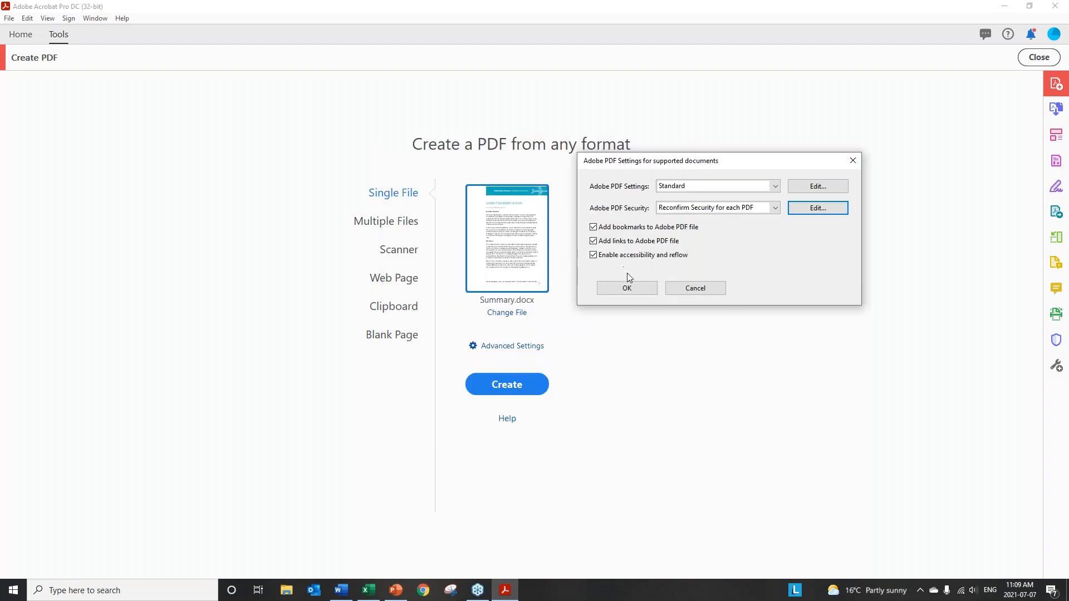
# Accept the advanced settings and create the PDF from Summary.docx with the restricted permissions.
pyautogui.click(626, 289)
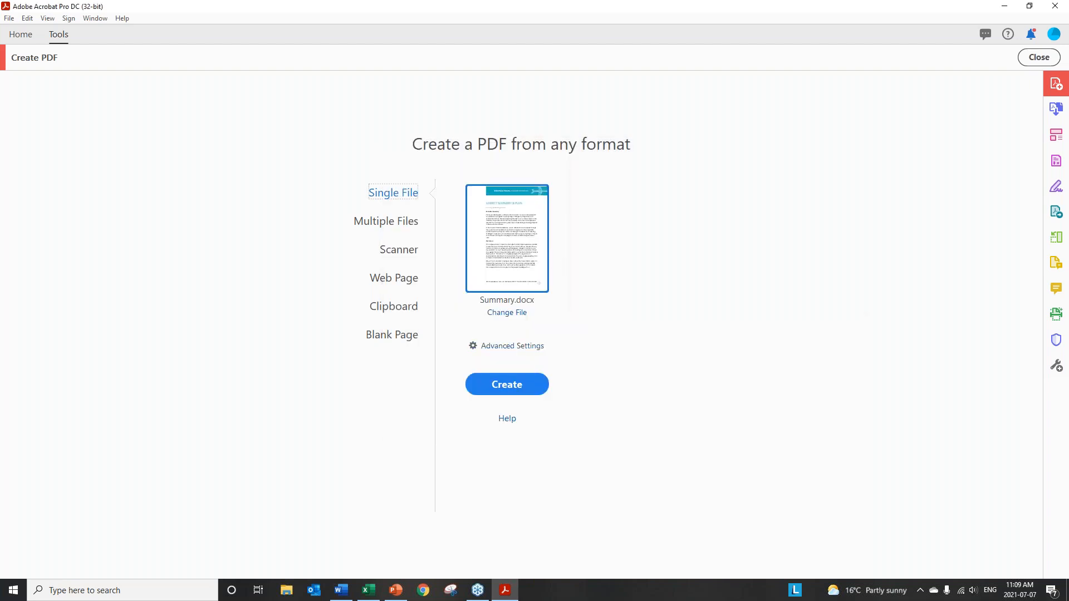
pyautogui.click(513, 385)
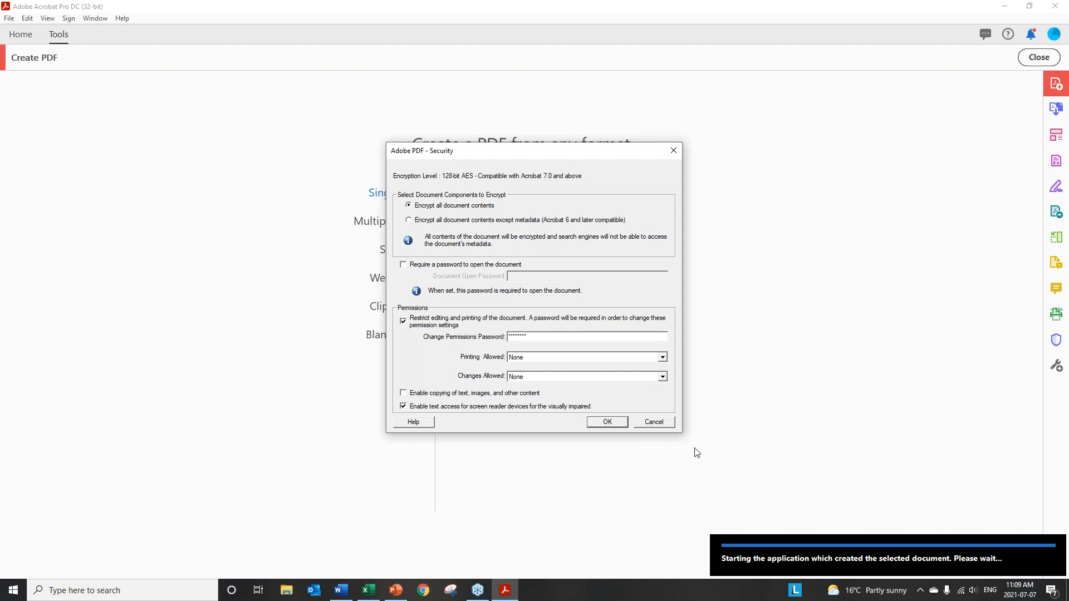
pyautogui.click(607, 424)
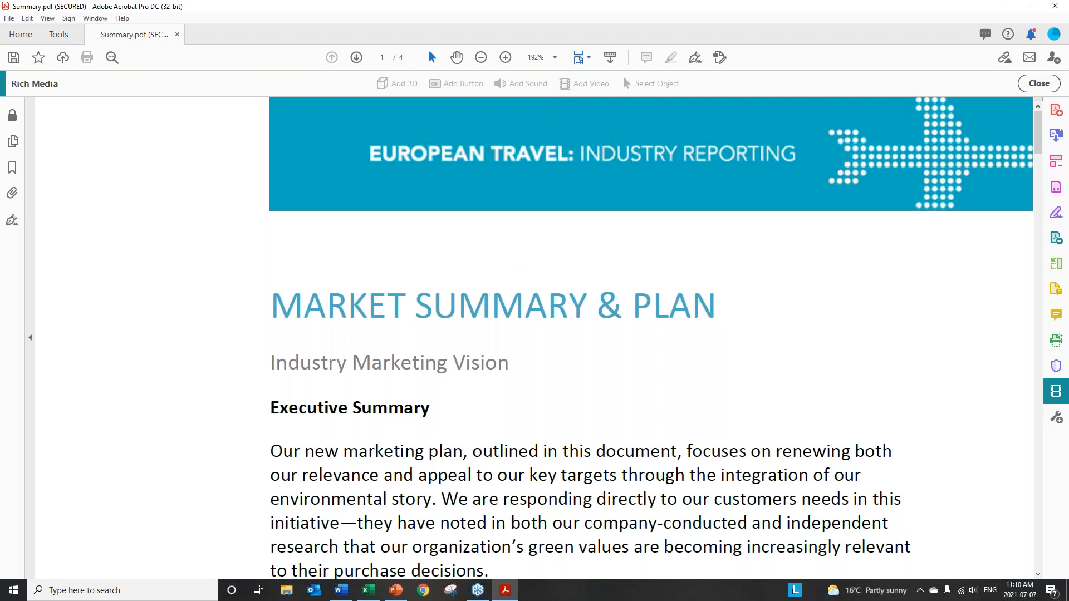
# Skim the new Summary PDF and view its security settings.
pyautogui.scroll(-4, 625, 329)
pyautogui.scroll(-3, 620, 328)
pyautogui.scroll(7, 620, 328)
pyautogui.click(82, 19)
pyautogui.click(12, 117)
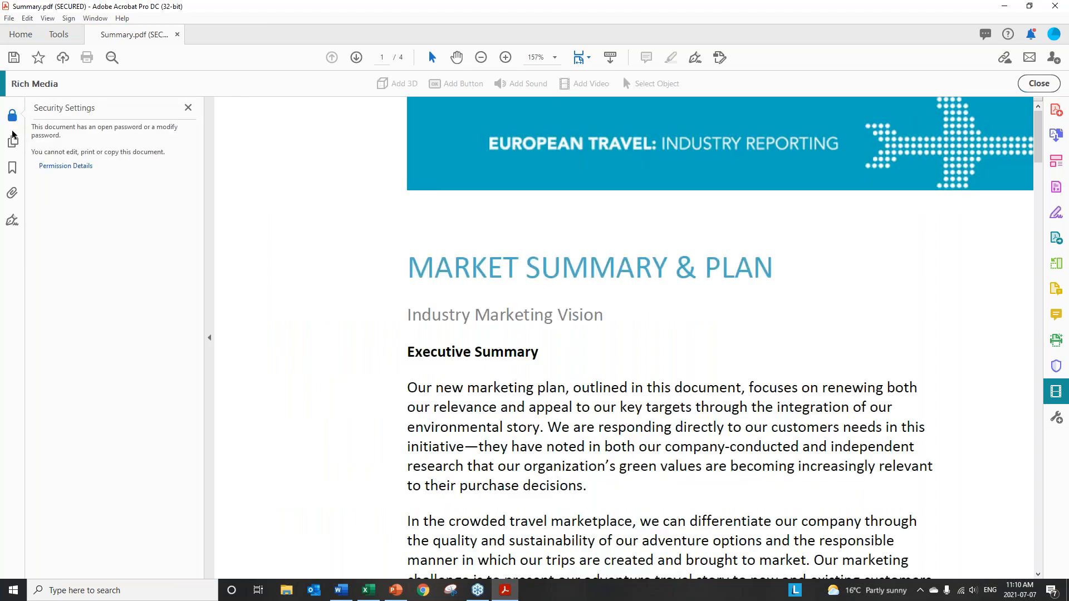
# View the page thumbnails and the bookmarks, following the Executive Summary, Our Vision and Target Market bookmarks.
pyautogui.click(12, 140)
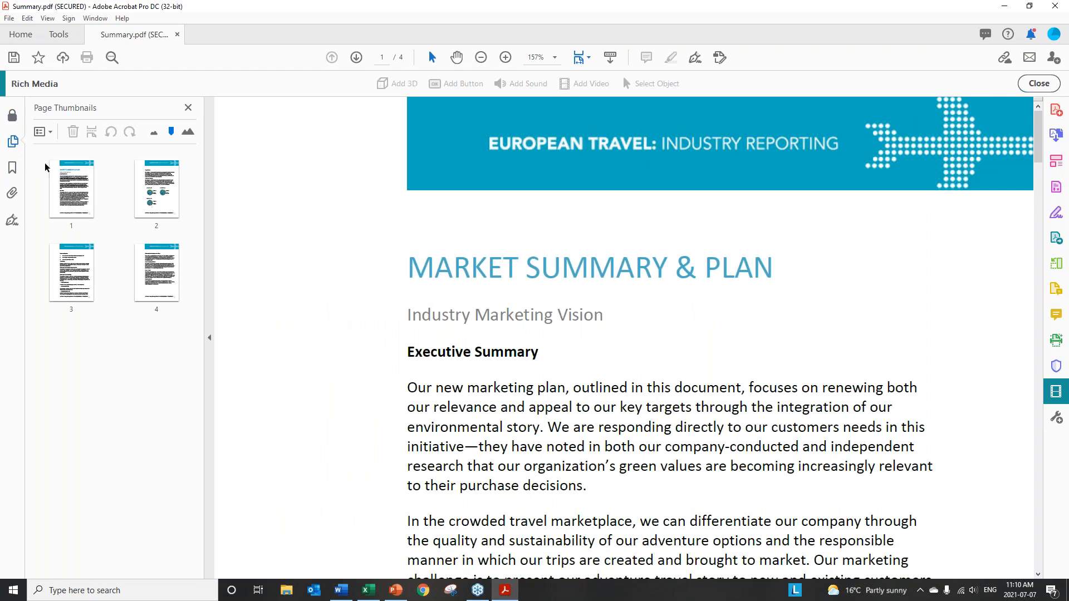
pyautogui.click(12, 168)
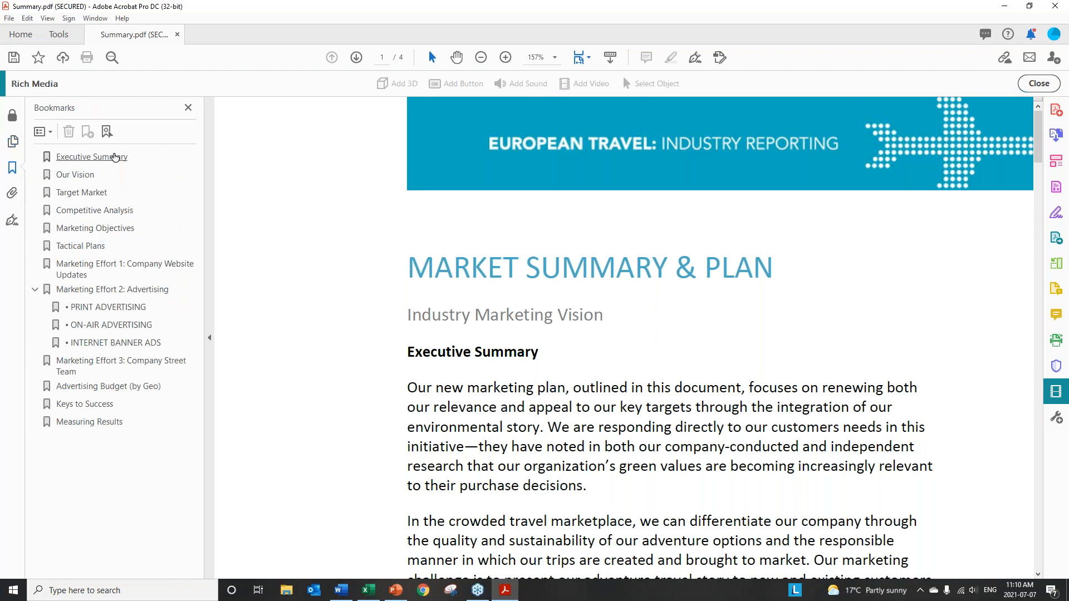
pyautogui.click(116, 158)
pyautogui.click(80, 175)
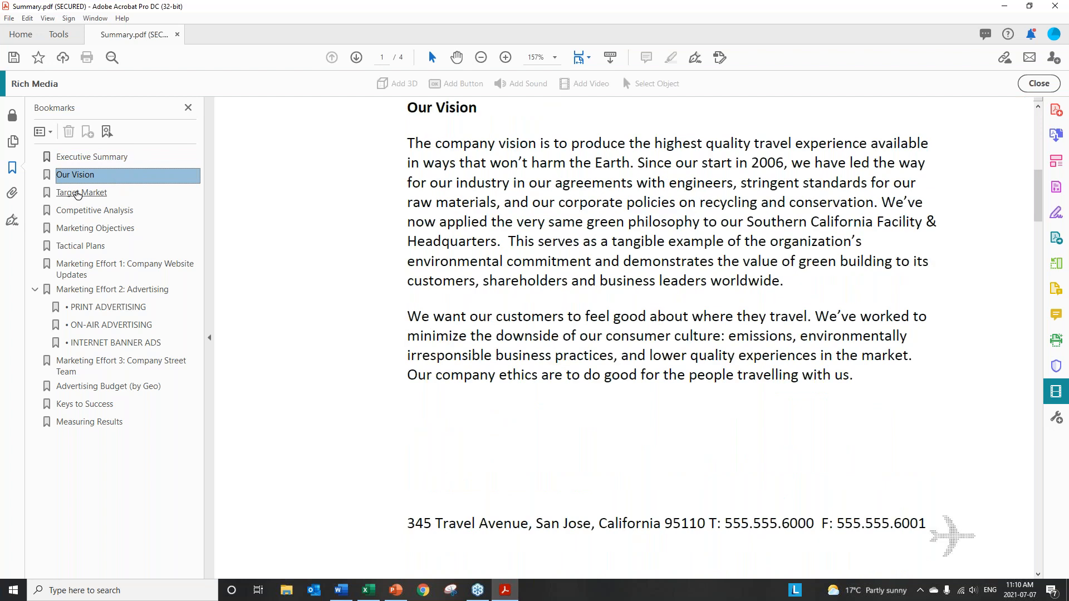
pyautogui.click(78, 193)
# Check the document's attachments and signatures, and return to its security settings.
pyautogui.click(13, 199)
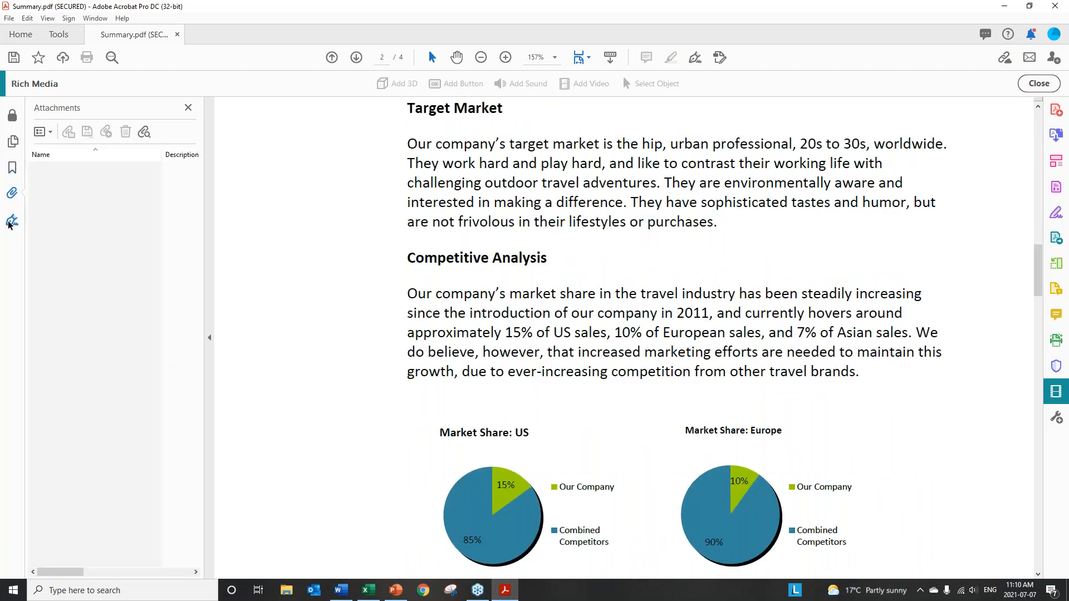
pyautogui.click(11, 223)
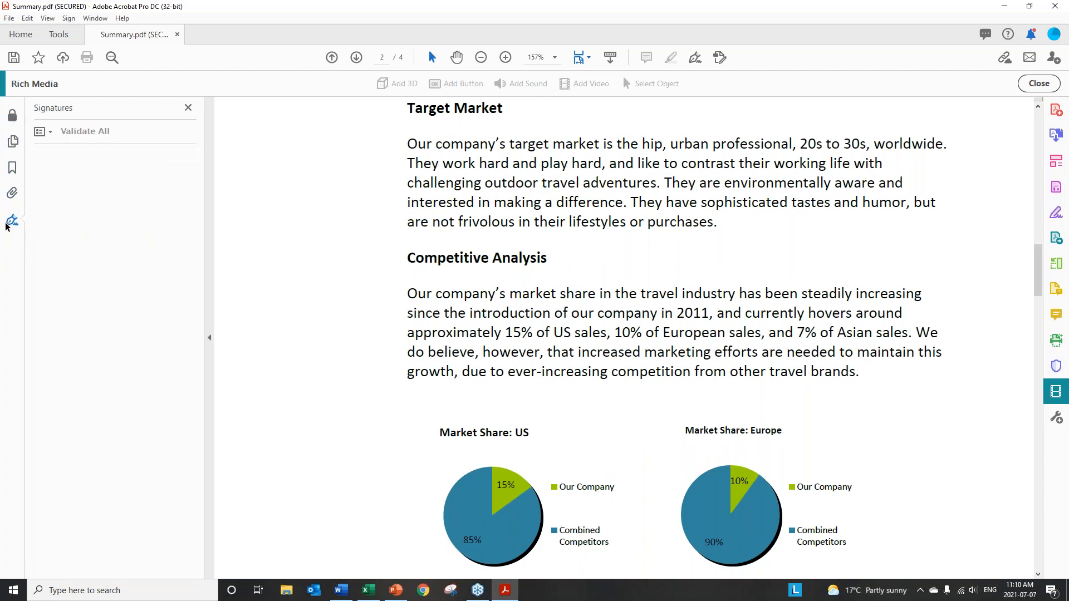
pyautogui.click(12, 114)
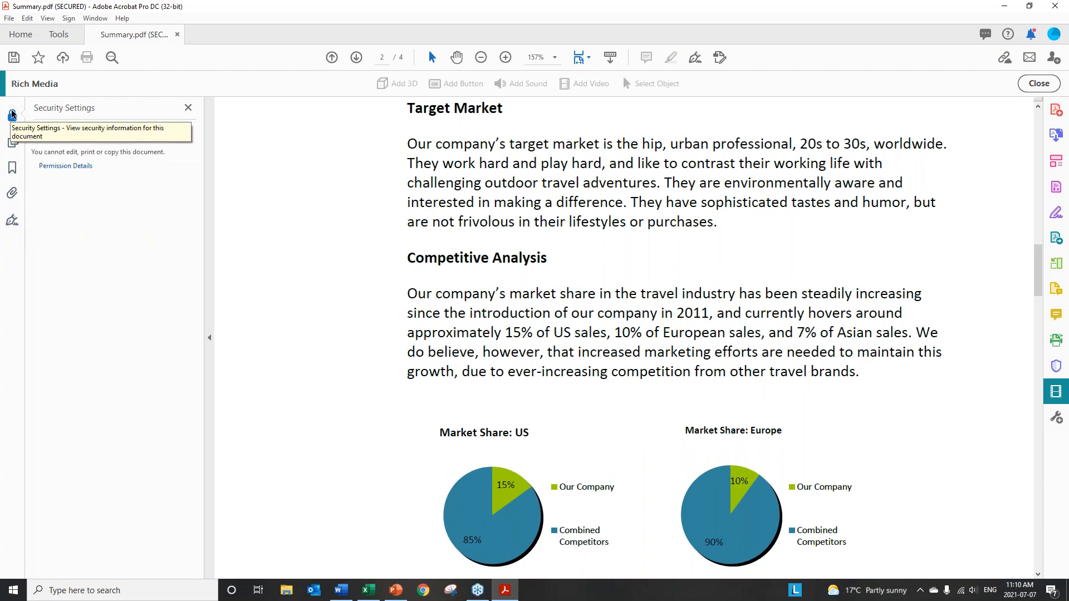
# Close Summary.pdf without saving its changes.
pyautogui.click(177, 34)
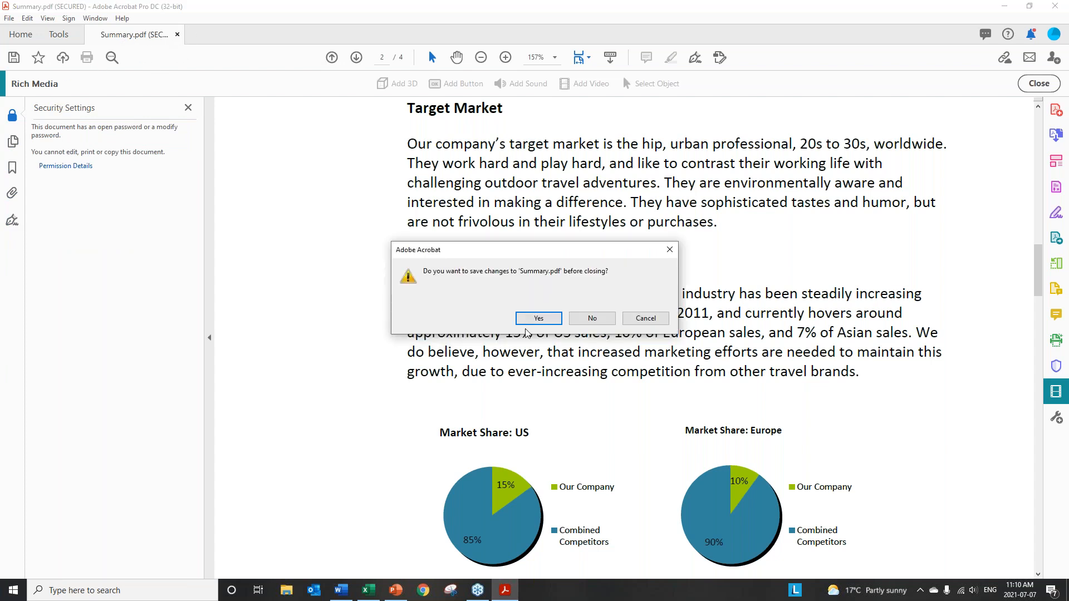
pyautogui.click(593, 318)
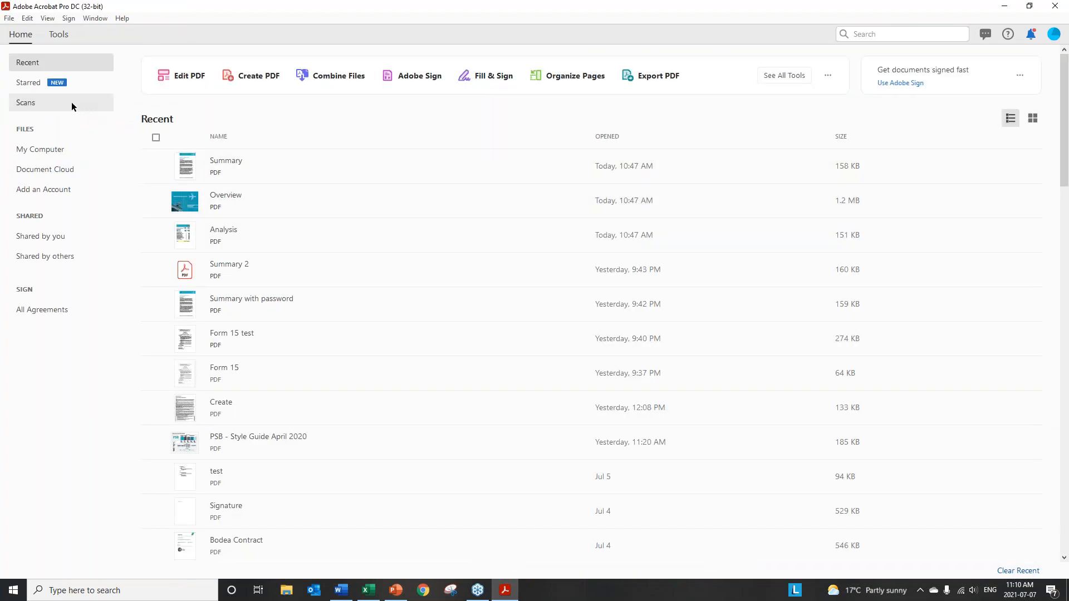
# Set up a Create Multiple PDF Files conversion with Analysis.xls and Overview.pptx as the source documents.
pyautogui.click(61, 35)
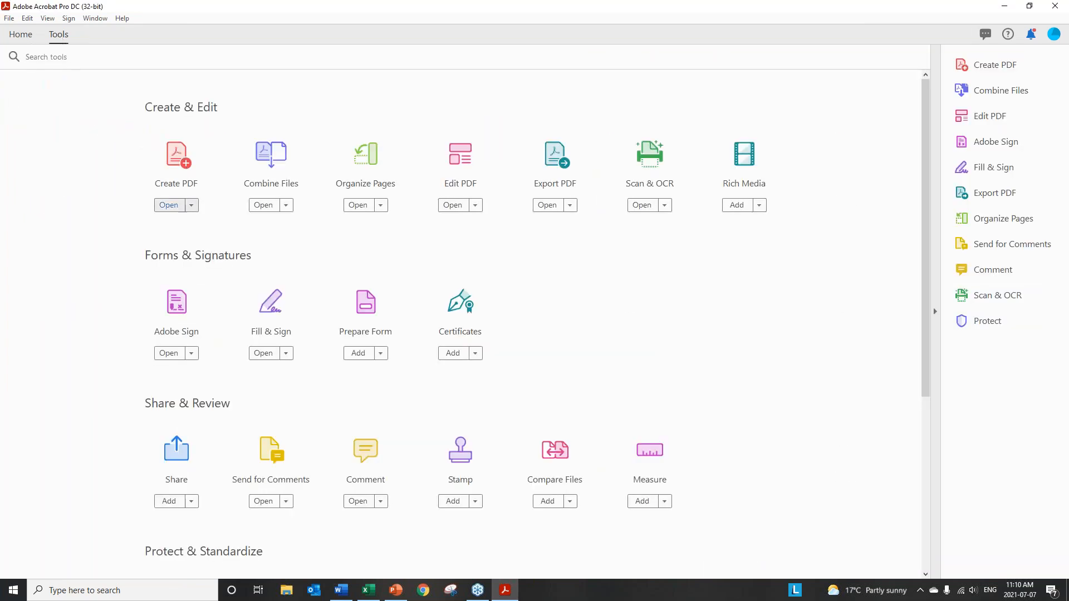
pyautogui.click(186, 157)
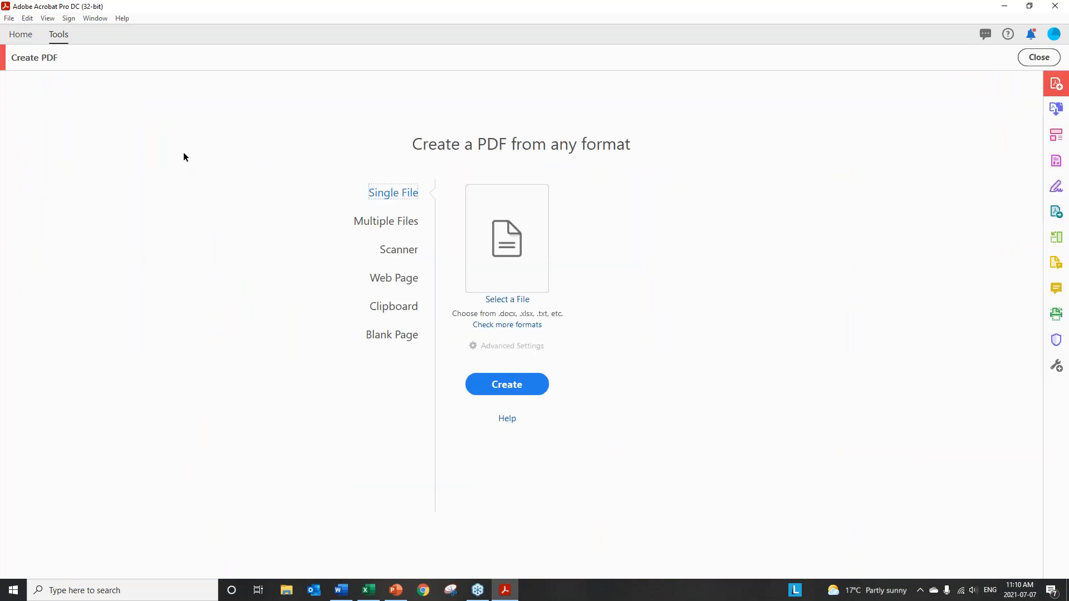
pyautogui.click(409, 222)
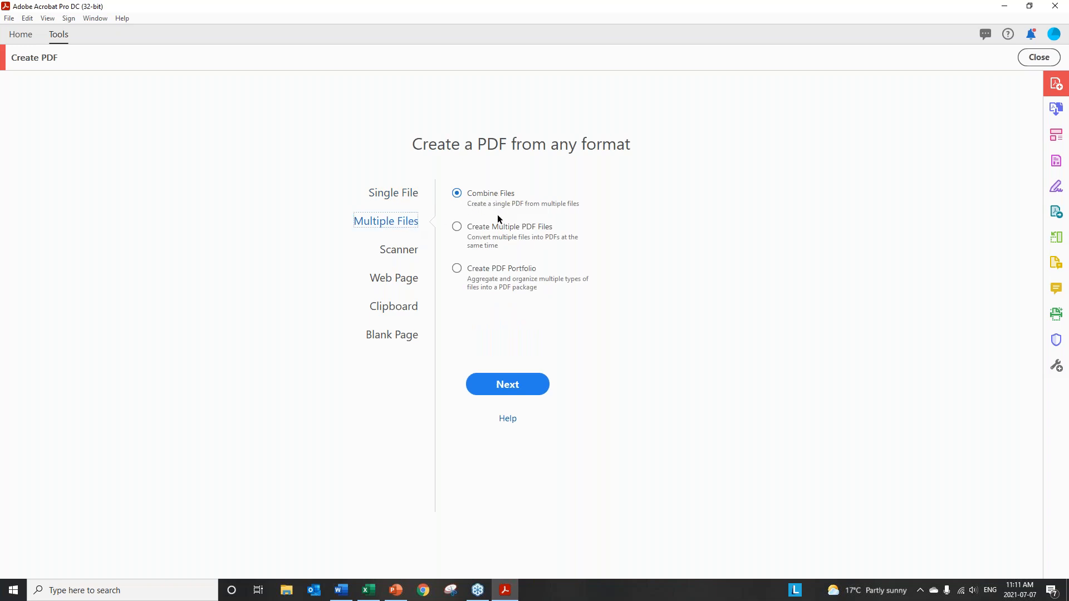
pyautogui.click(481, 227)
pyautogui.click(502, 390)
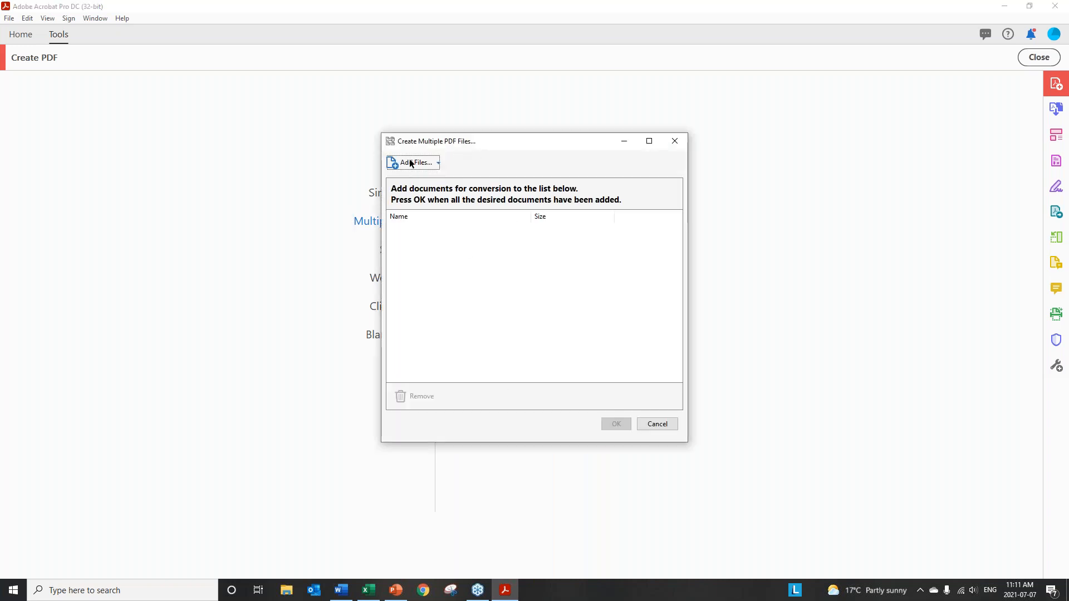
pyautogui.click(410, 163)
pyautogui.click(433, 184)
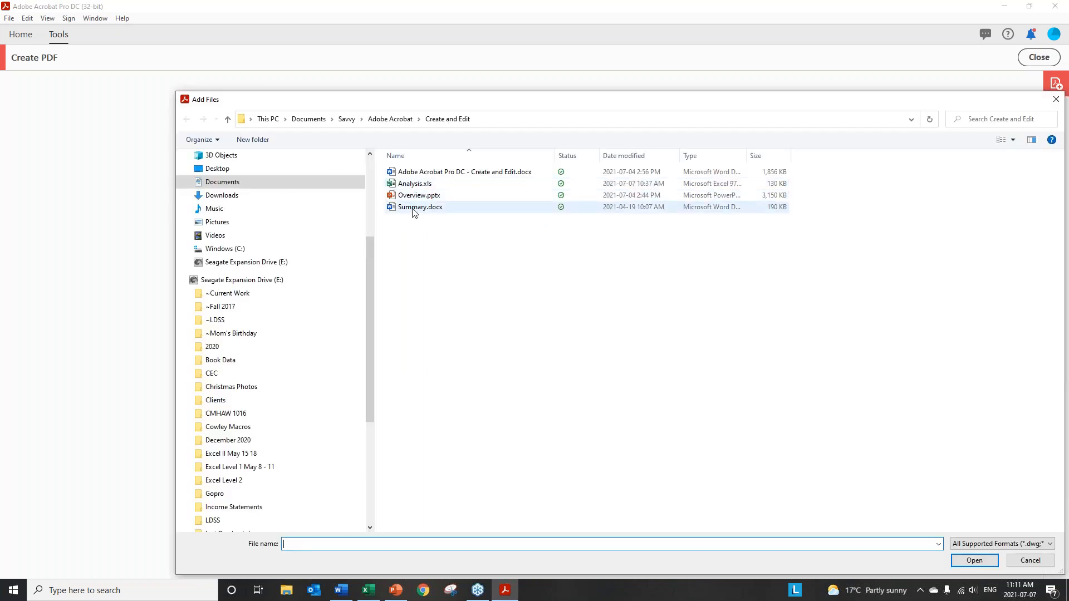
pyautogui.click(414, 184)
pyautogui.keyDown('ctrl'); pyautogui.click(415, 195); pyautogui.keyUp('ctrl')
pyautogui.click(974, 560)
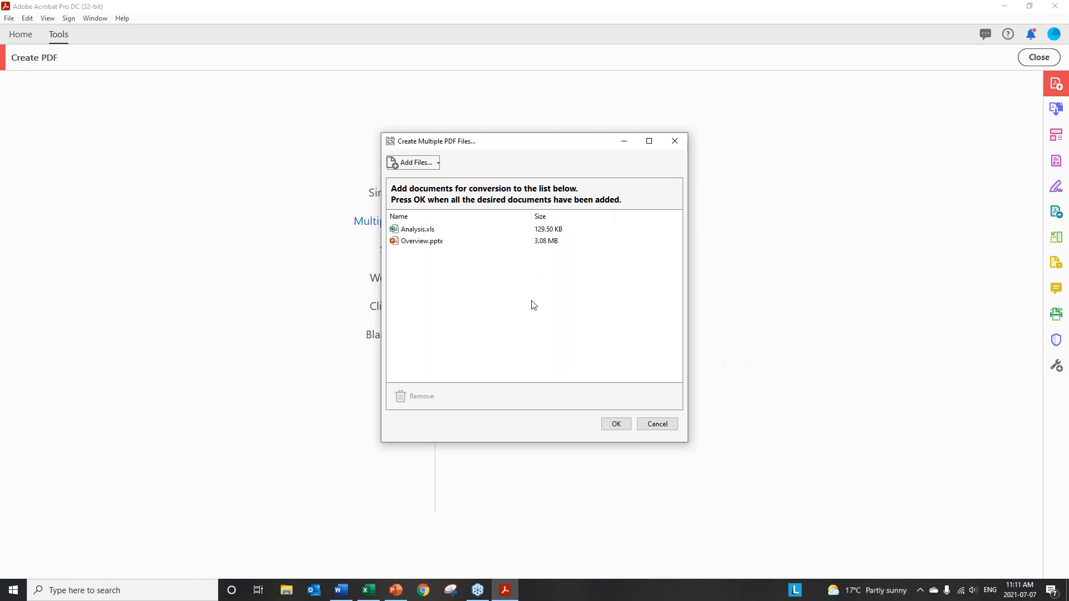
# Convert both files into the same folder, keeping original file names and overwriting existing files, and leave the Create PDF tool.
pyautogui.click(609, 424)
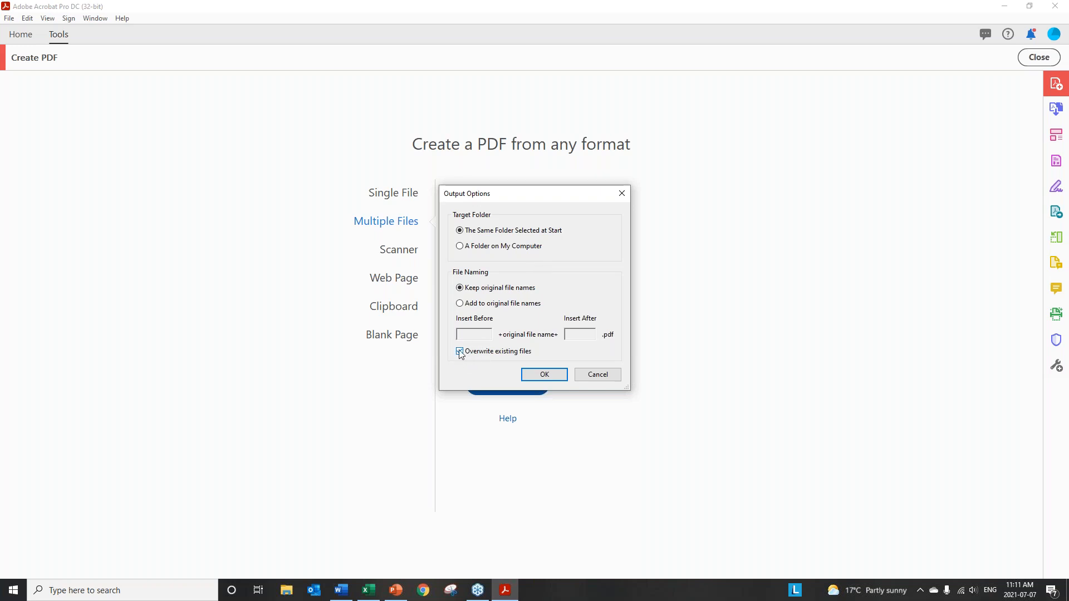
pyautogui.click(460, 304)
pyautogui.click(488, 290)
pyautogui.click(543, 374)
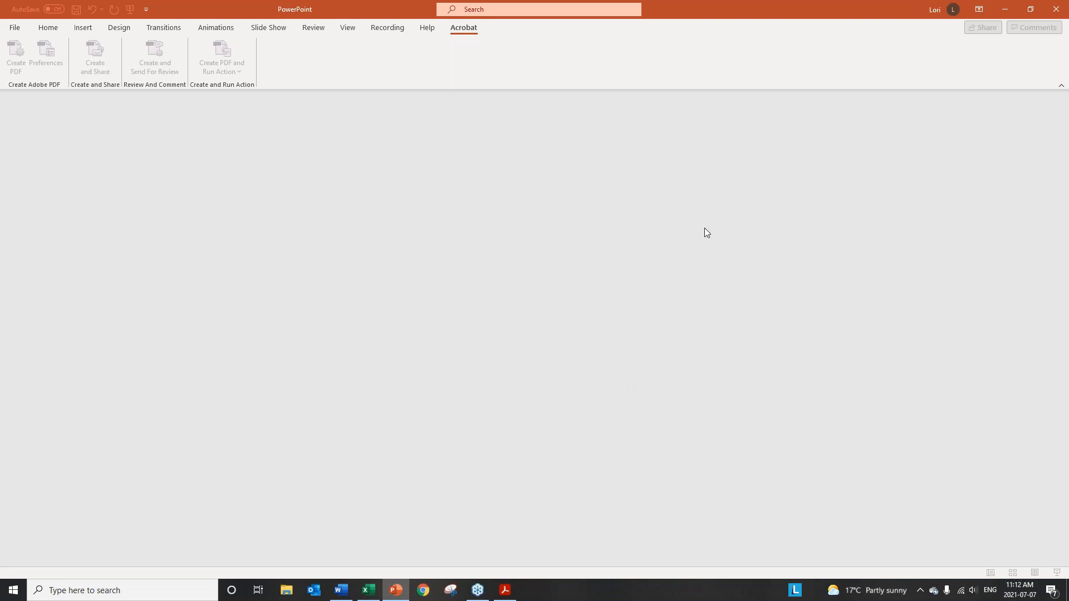
pyautogui.click(1002, 12)
pyautogui.click(1005, 11)
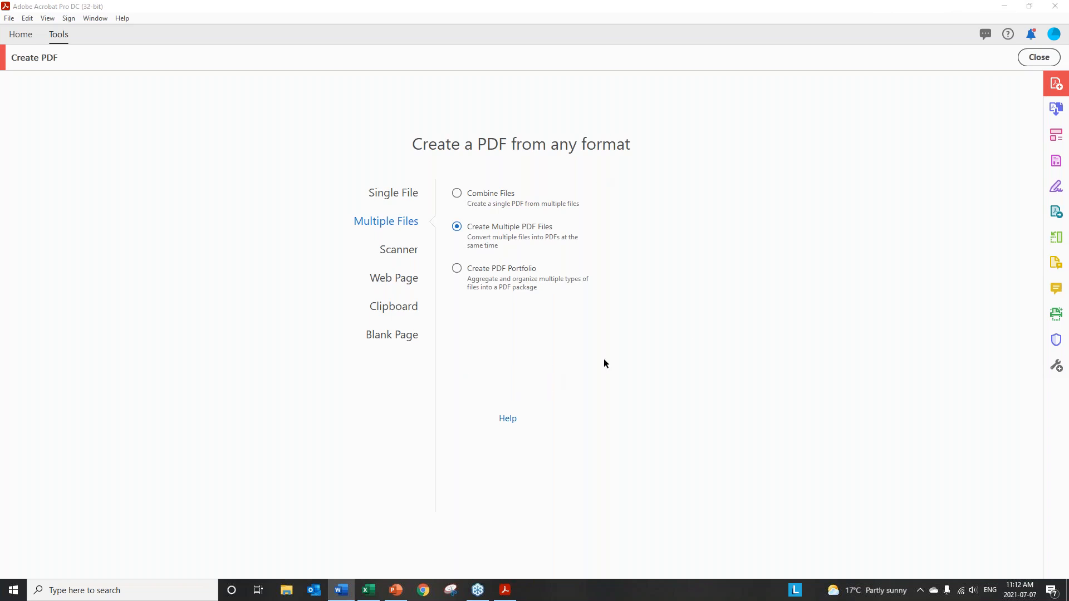
pyautogui.click(1033, 57)
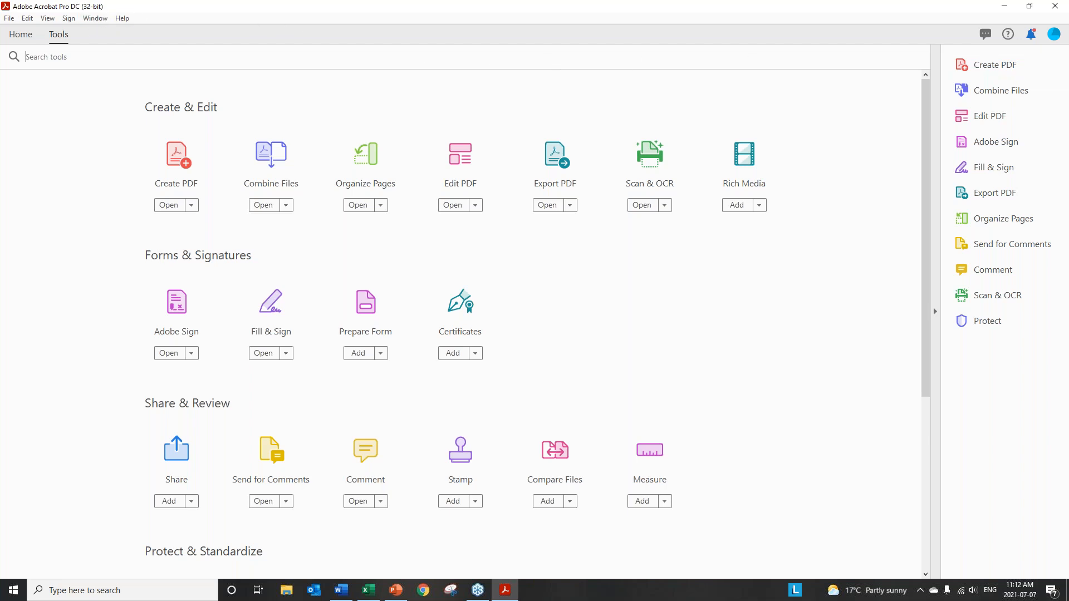
# Open Analysis.pdf and Overview.pdf together from the Create and Edit folder.
pyautogui.click(9, 18)
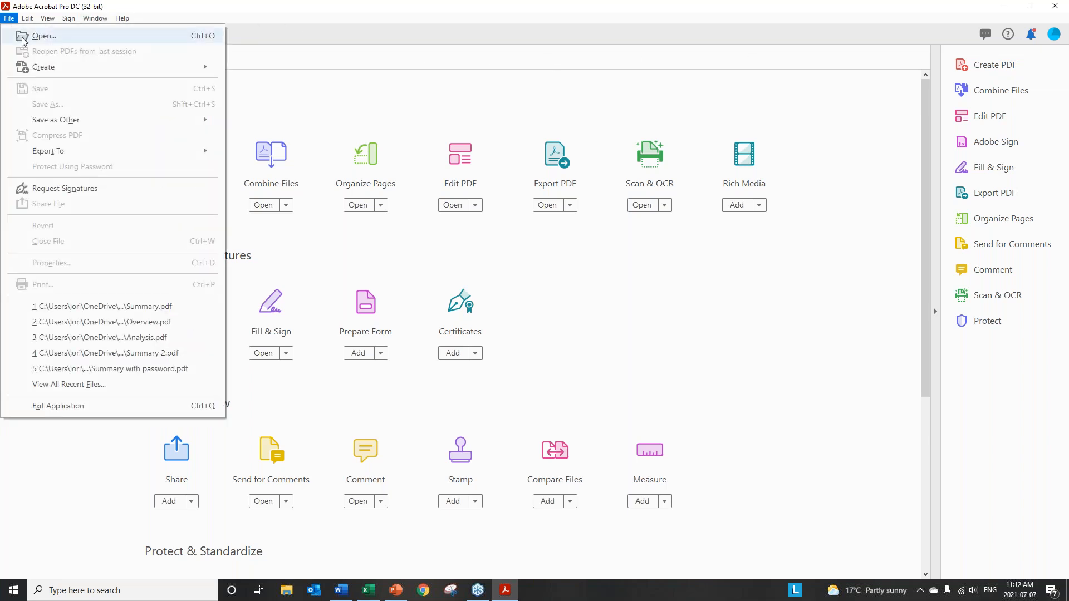
pyautogui.click(34, 36)
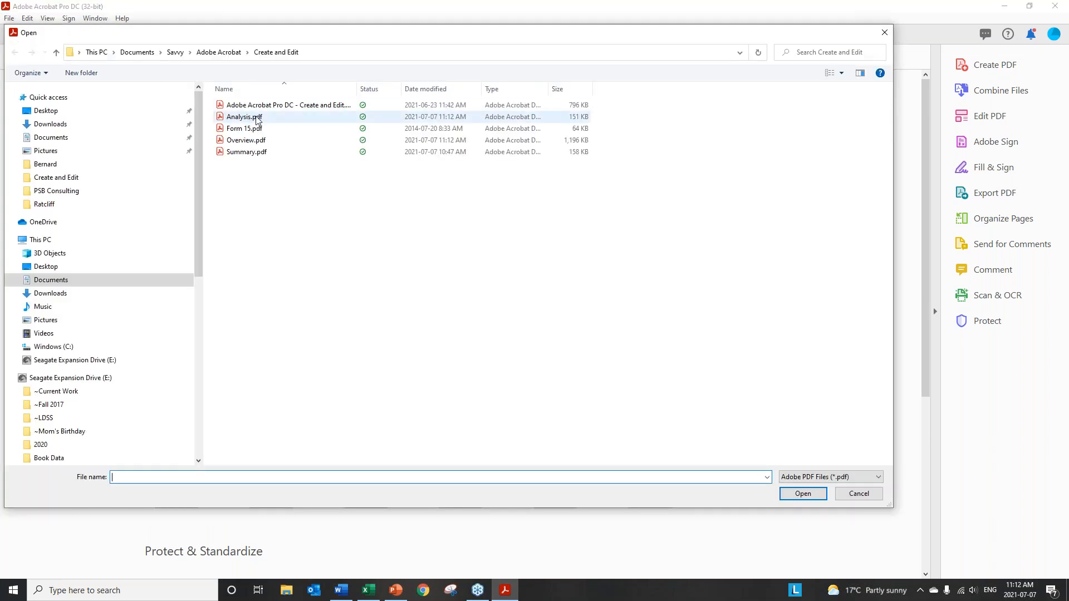
pyautogui.click(257, 118)
pyautogui.keyDown('ctrl'); pyautogui.click(257, 140); pyautogui.keyUp('ctrl')
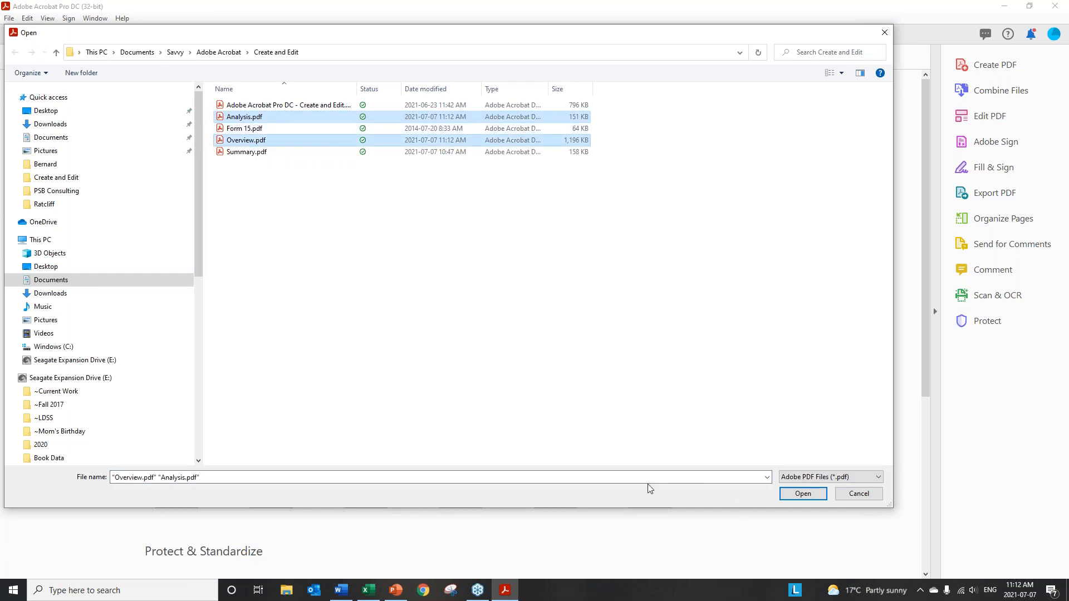
pyautogui.click(820, 498)
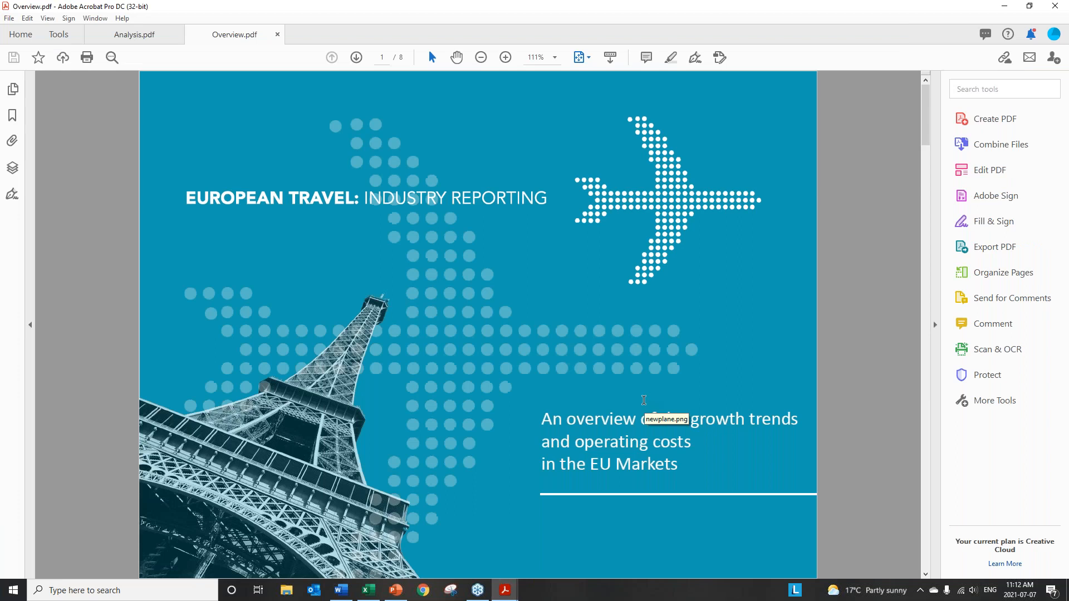
# Review the page thumbnails and bookmarks of Overview.pdf and Analysis.pdf, following the Annual Operating Costs and Construction Costs bookmarks.
pyautogui.click(20, 96)
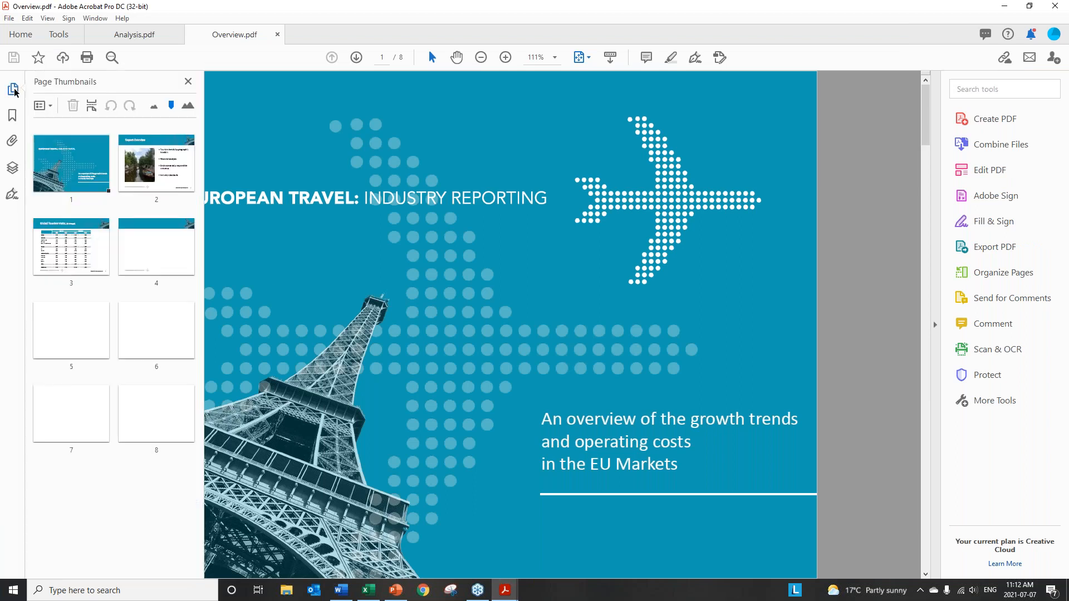
pyautogui.click(13, 117)
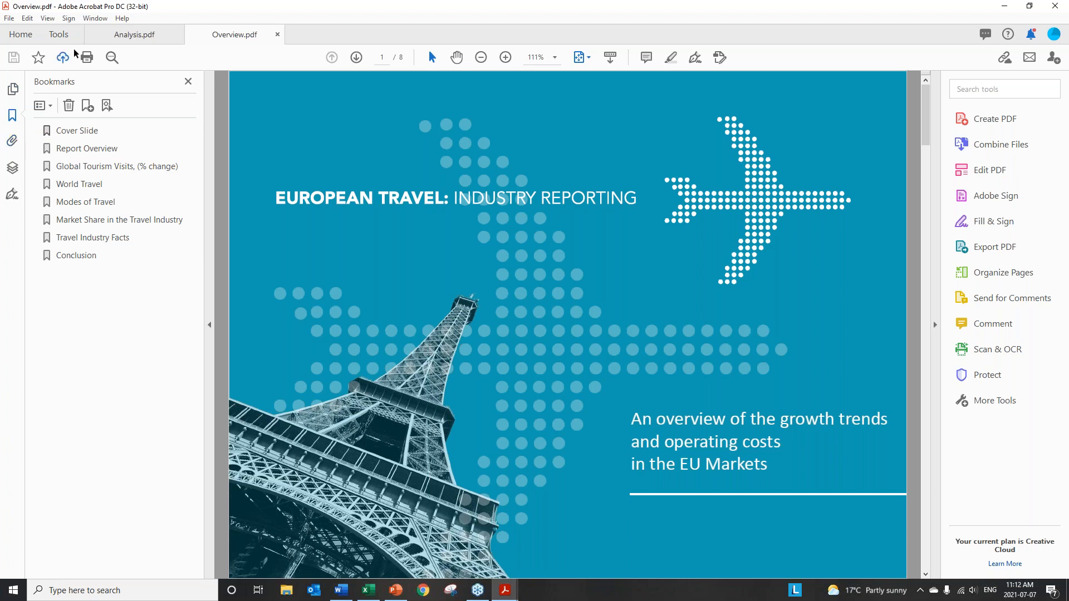
pyautogui.click(143, 39)
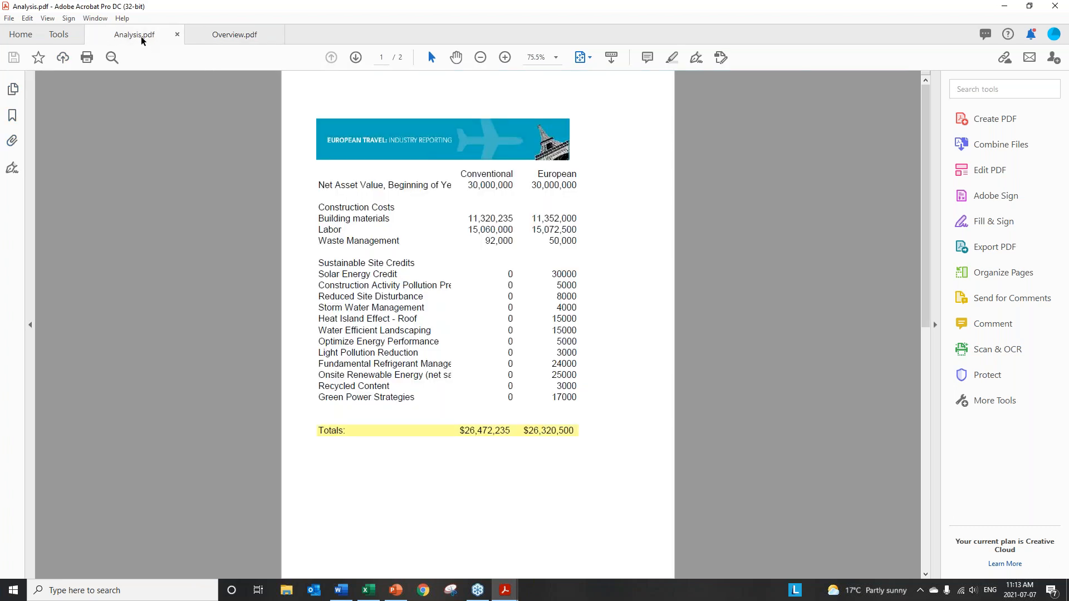
pyautogui.click(12, 88)
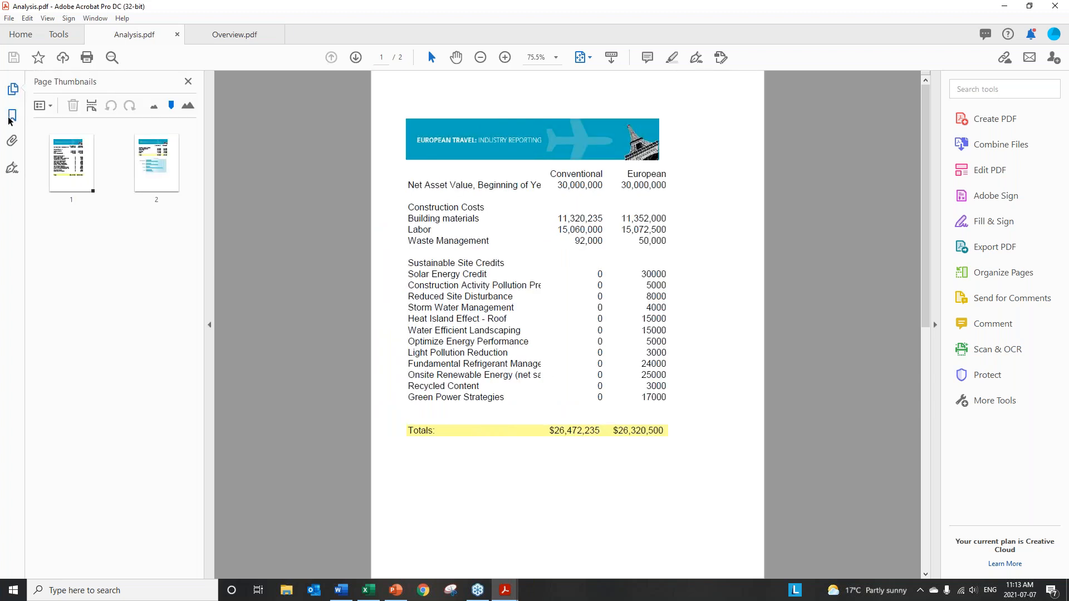
pyautogui.click(11, 117)
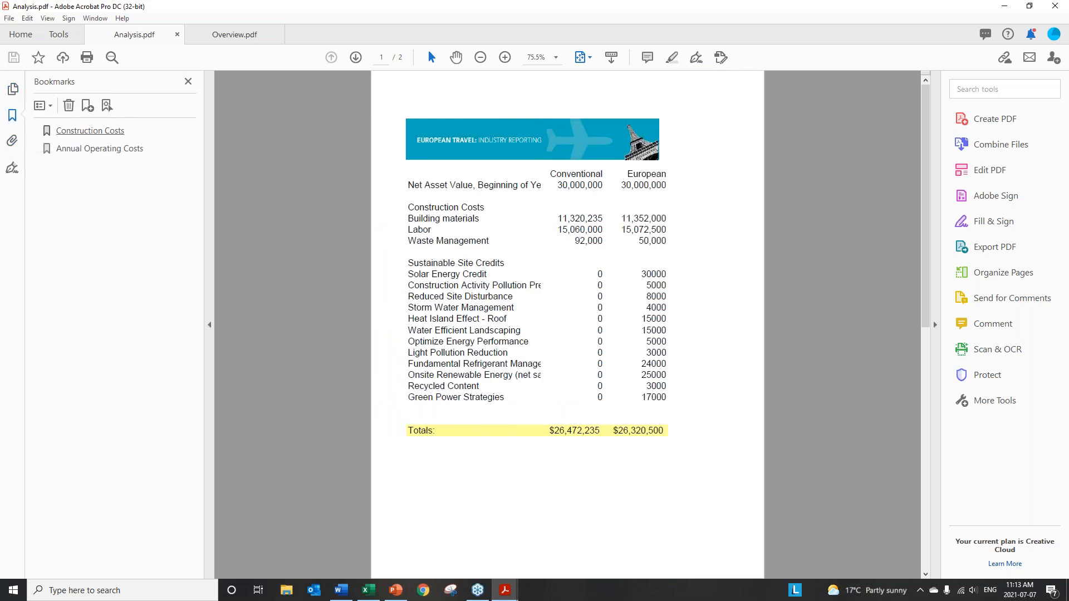
pyautogui.click(114, 149)
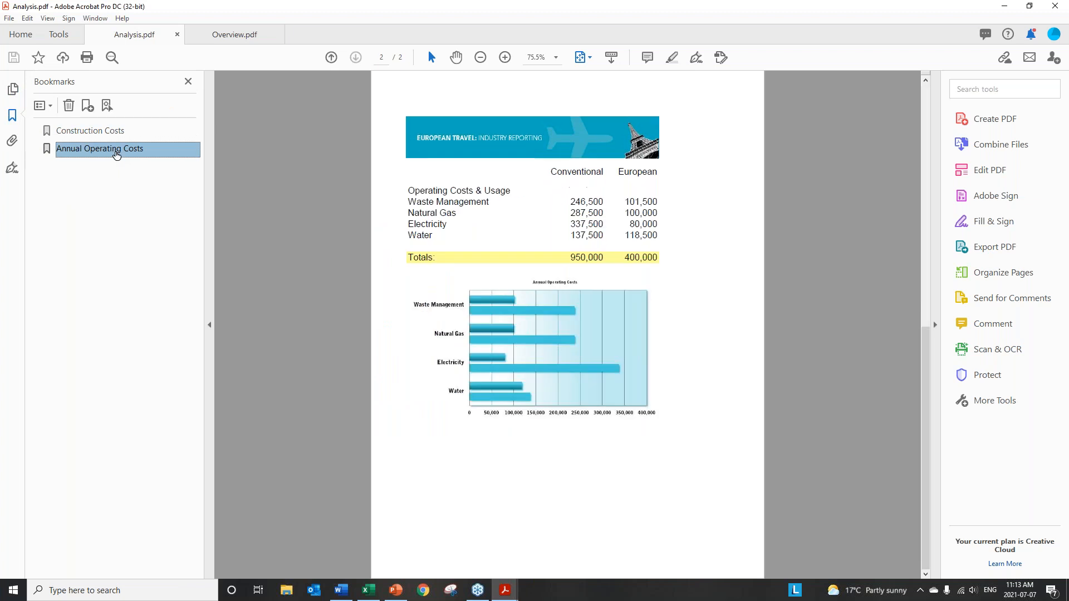
pyautogui.click(110, 130)
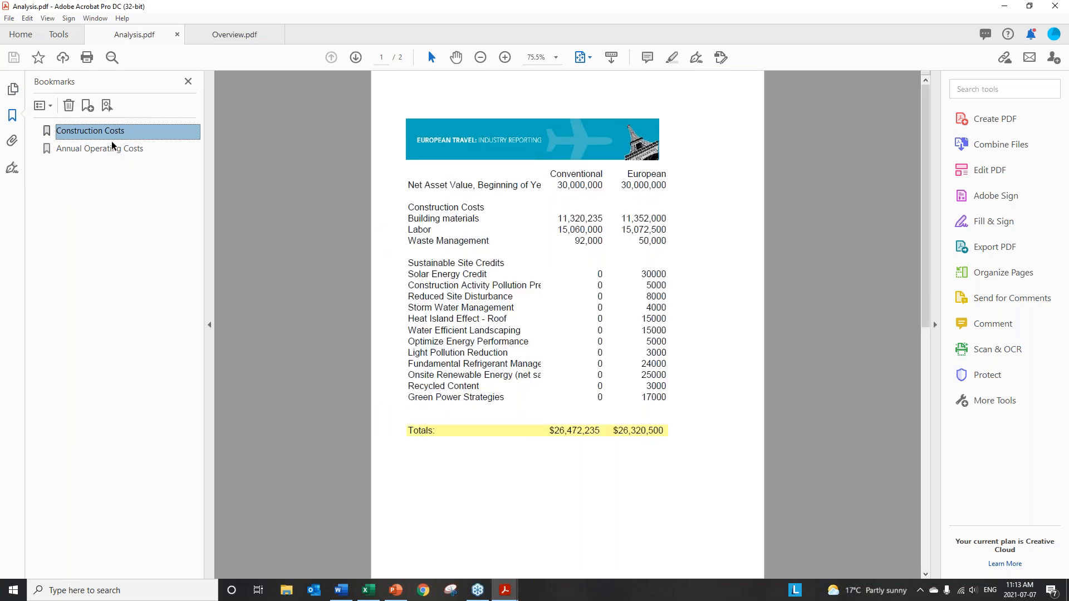
pyautogui.click(113, 149)
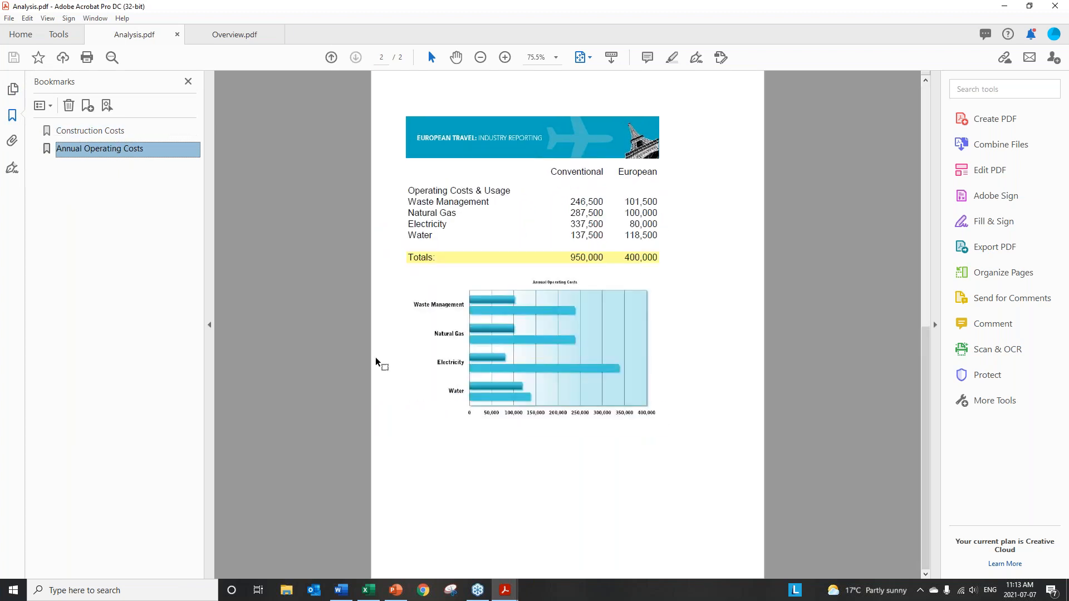
# Close Analysis.pdf and Overview.pdf.
pyautogui.click(177, 34)
pyautogui.click(177, 35)
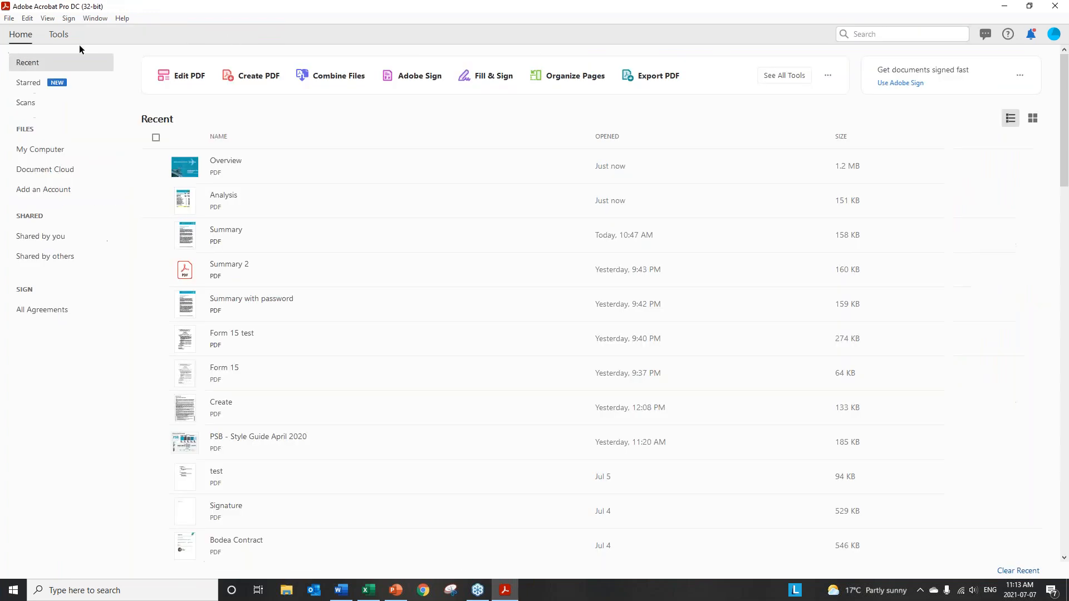
# Set up the multiple-file PDF conversion of Analysis.xls and Overview.pptx once more.
pyautogui.click(56, 34)
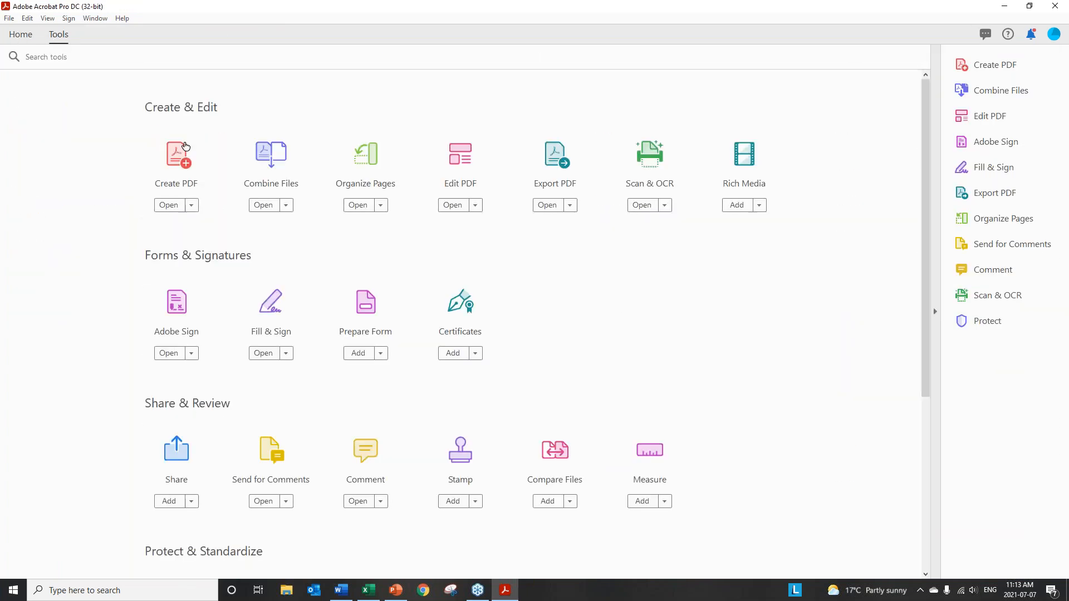
pyautogui.click(174, 166)
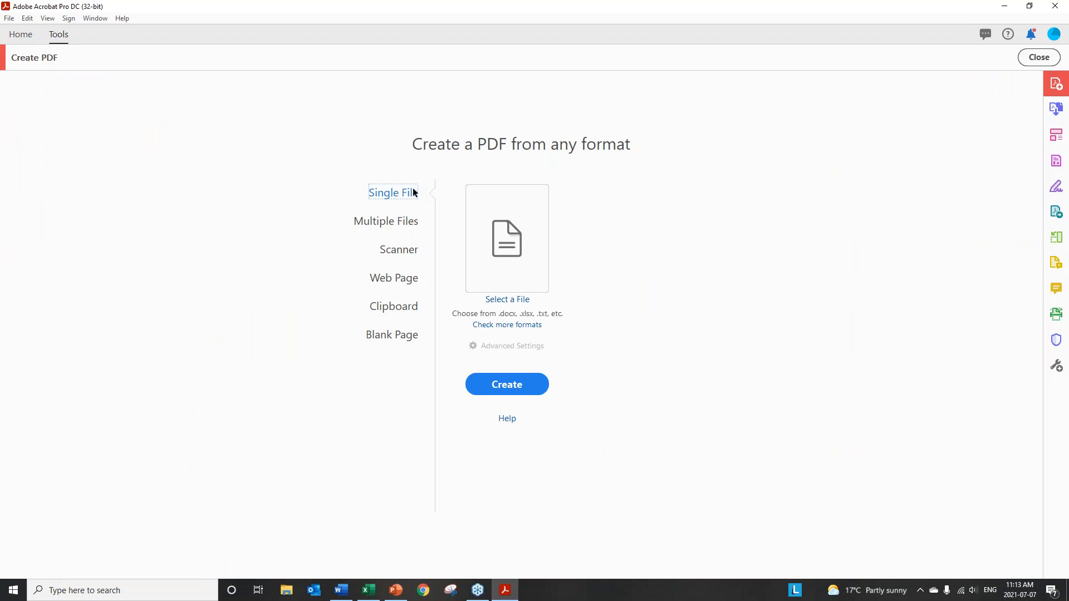
pyautogui.click(409, 224)
pyautogui.click(508, 232)
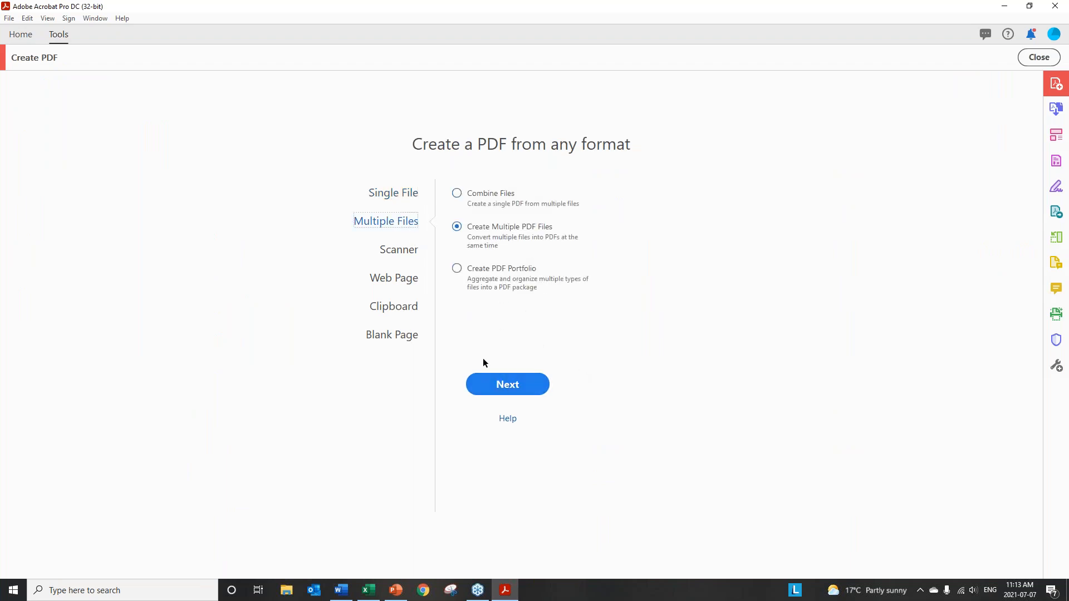
pyautogui.click(530, 389)
pyautogui.click(405, 166)
pyautogui.click(426, 183)
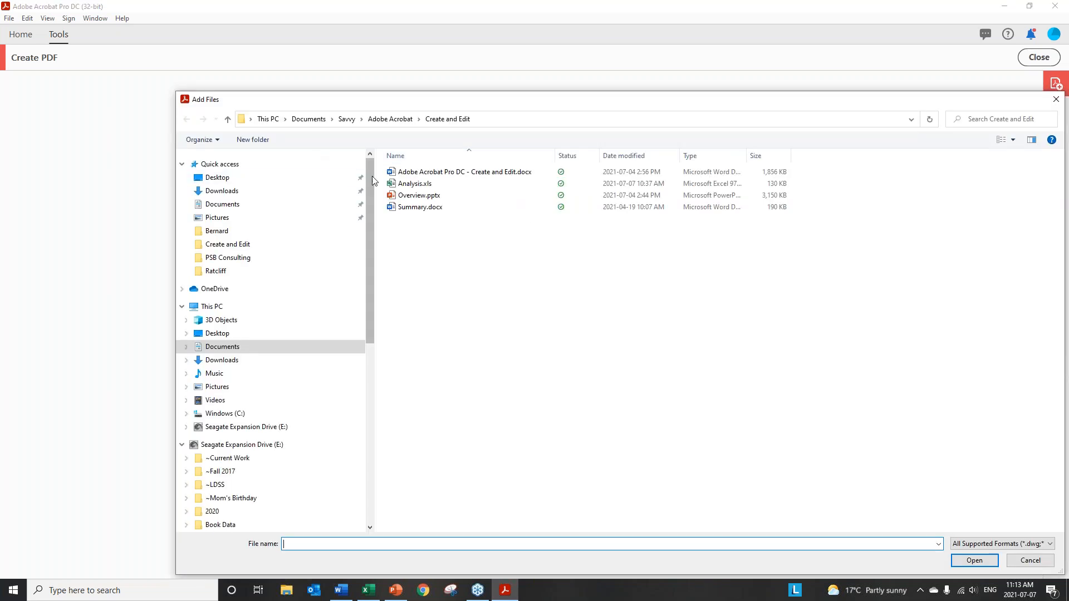
pyautogui.click(414, 184)
pyautogui.keyDown('ctrl'); pyautogui.click(419, 196); pyautogui.keyUp('ctrl')
pyautogui.click(969, 561)
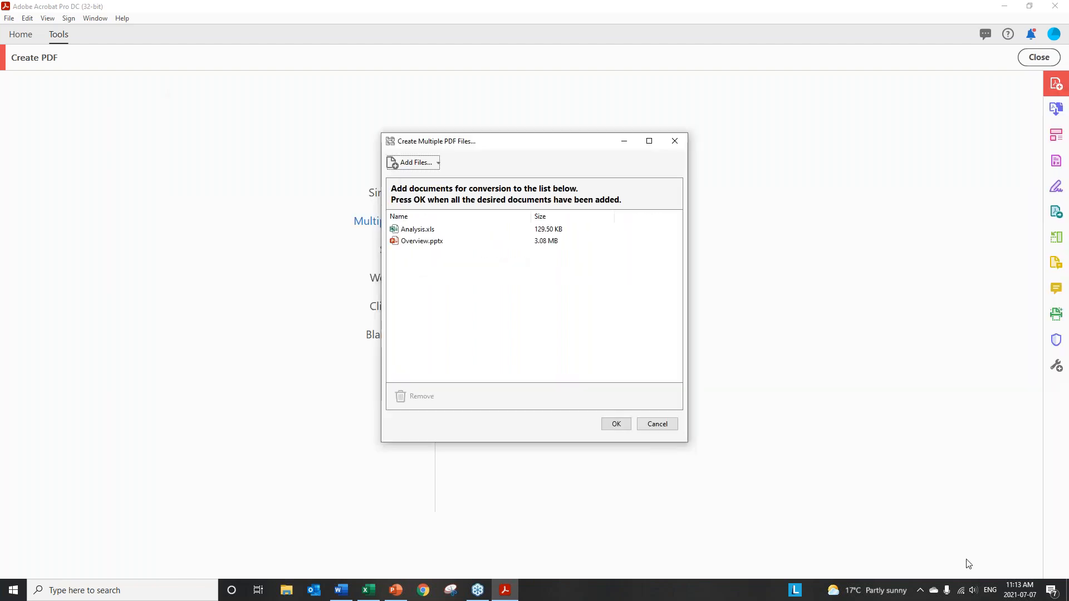
# Try converting the two files again with the same folder, original names and overwriting enabled, and stop the conversion.
pyautogui.click(616, 424)
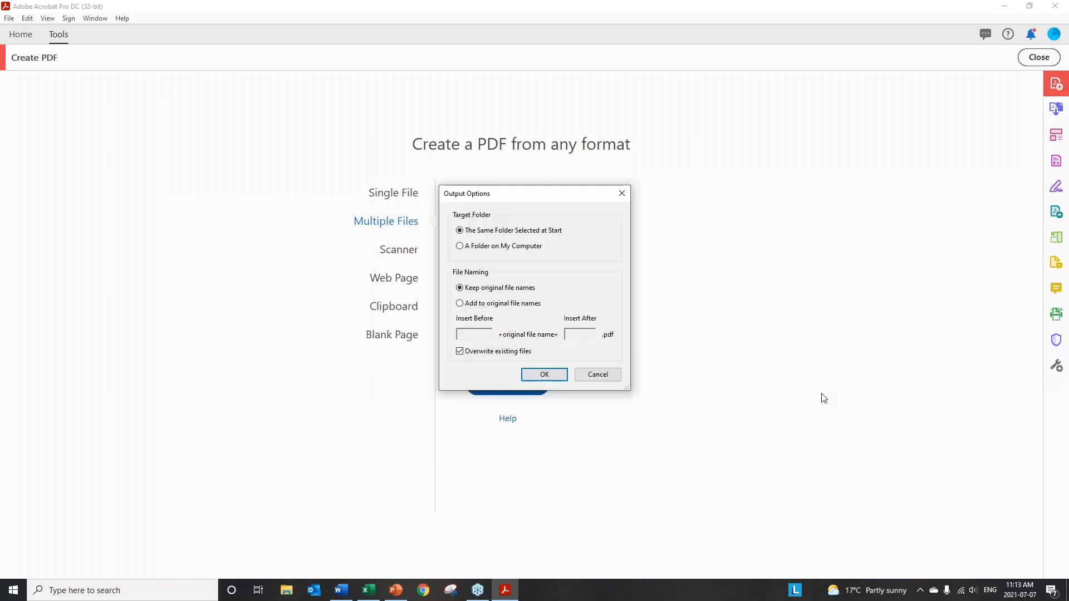
pyautogui.click(541, 380)
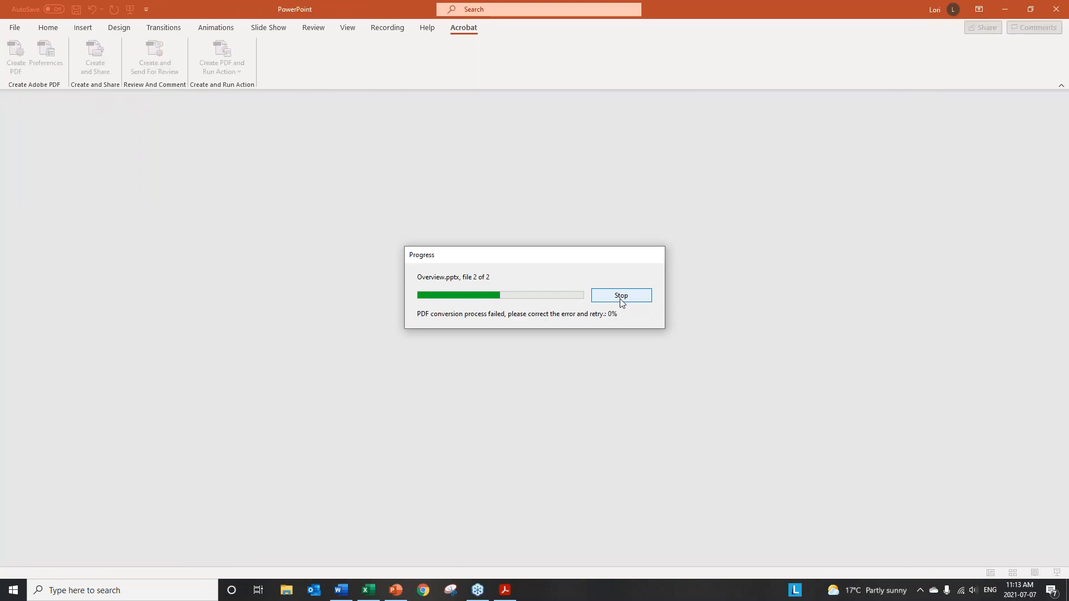
pyautogui.click(636, 296)
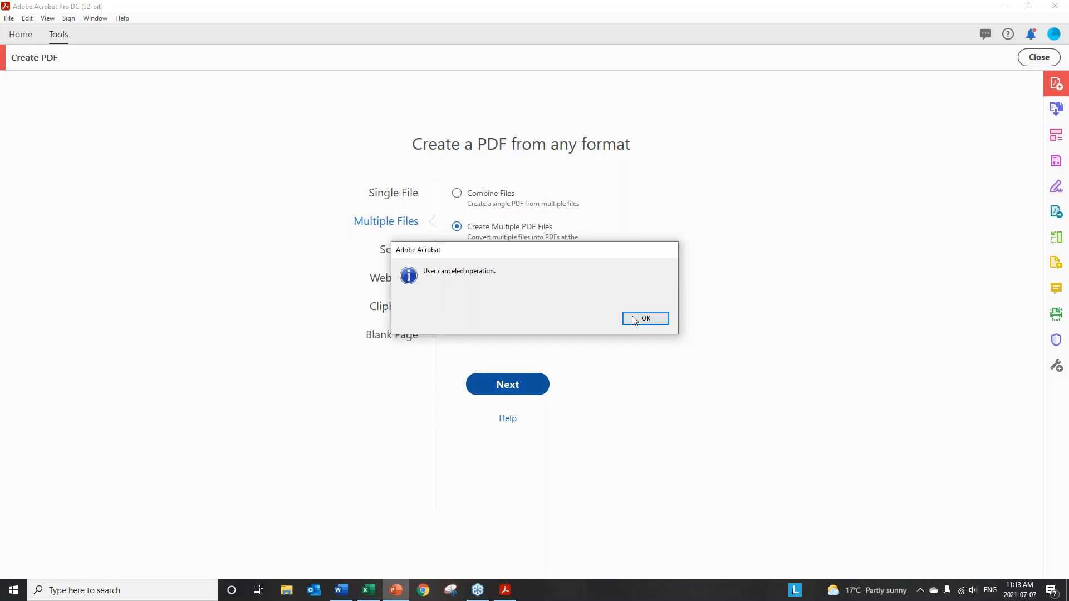
pyautogui.click(634, 320)
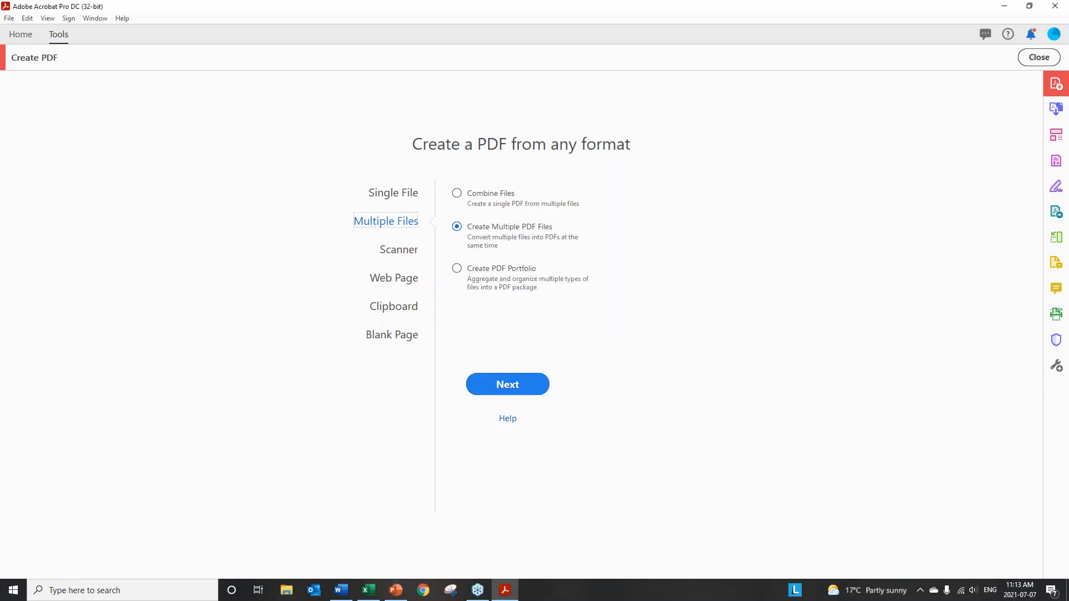
# Check the advanced PDF settings for a single-file conversion of Analysis.xls, leaving them unchanged, and close the Create PDF tool.
pyautogui.click(393, 194)
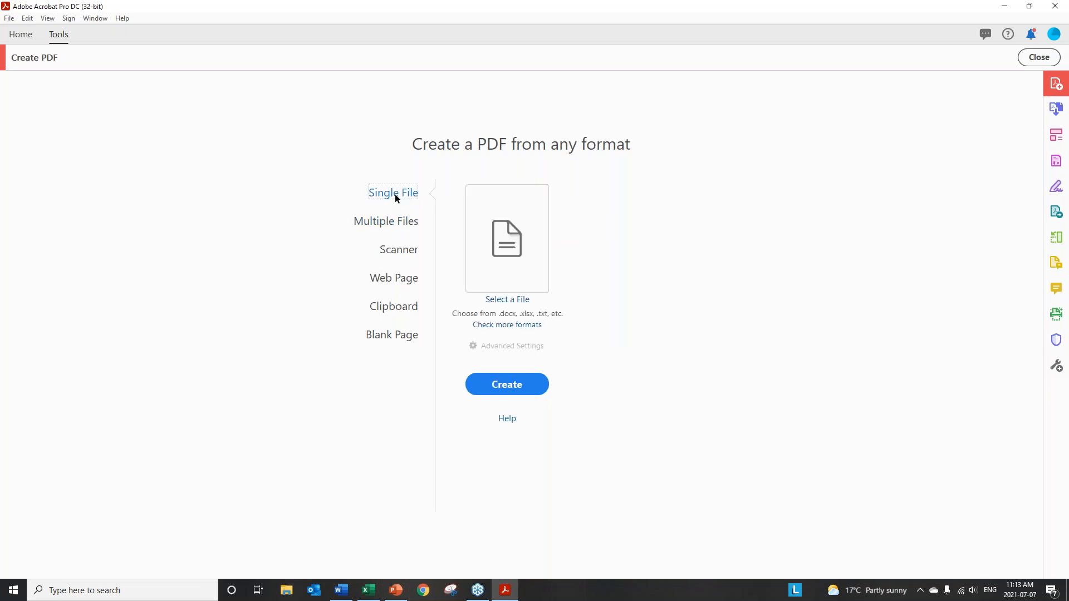
pyautogui.click(507, 300)
pyautogui.click(303, 117)
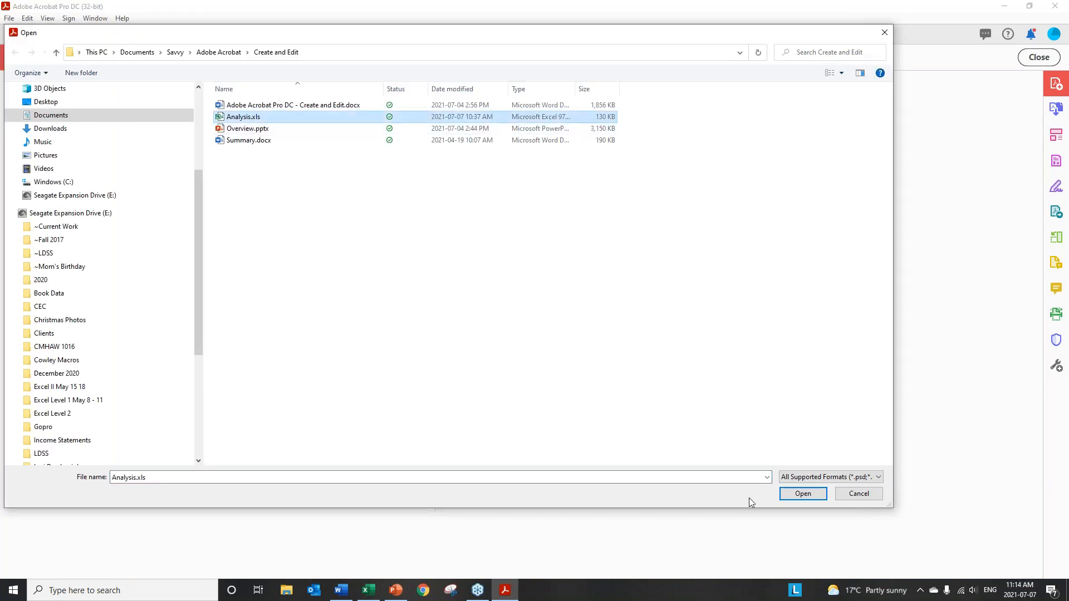
pyautogui.click(812, 496)
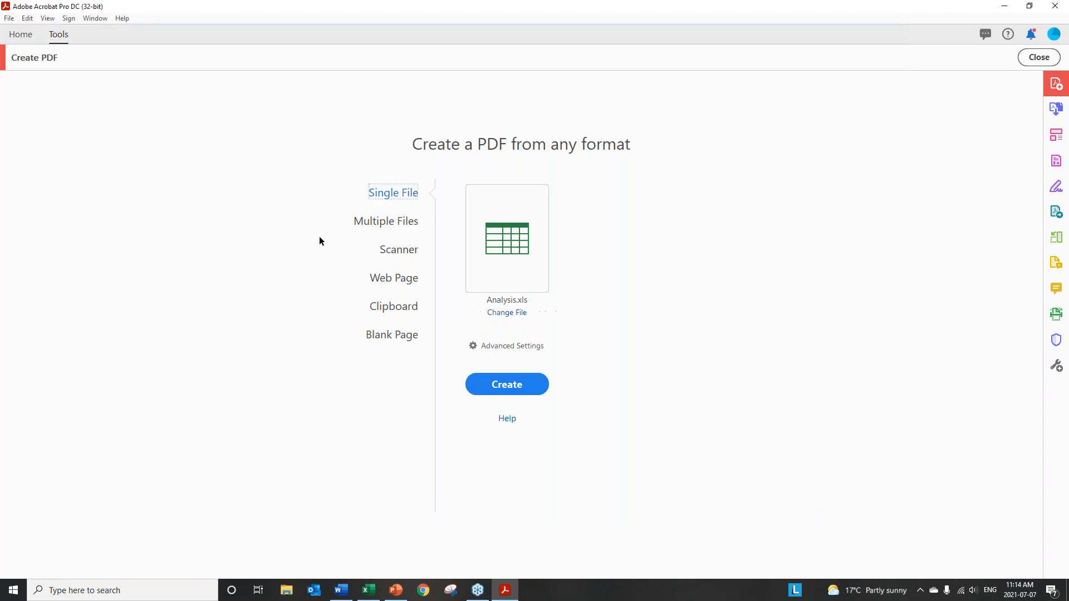
pyautogui.click(517, 346)
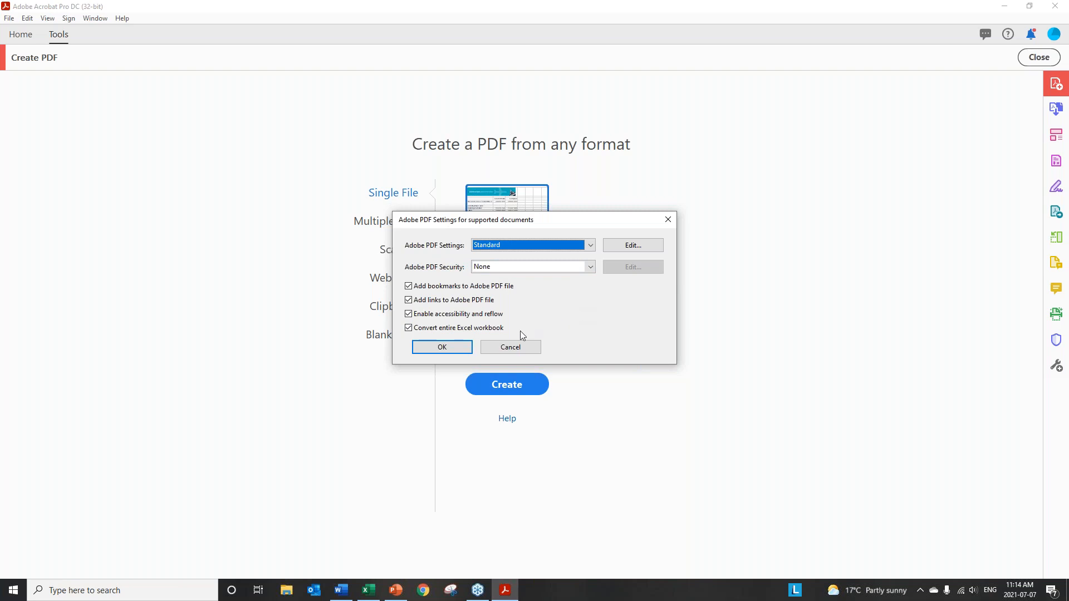
pyautogui.click(511, 347)
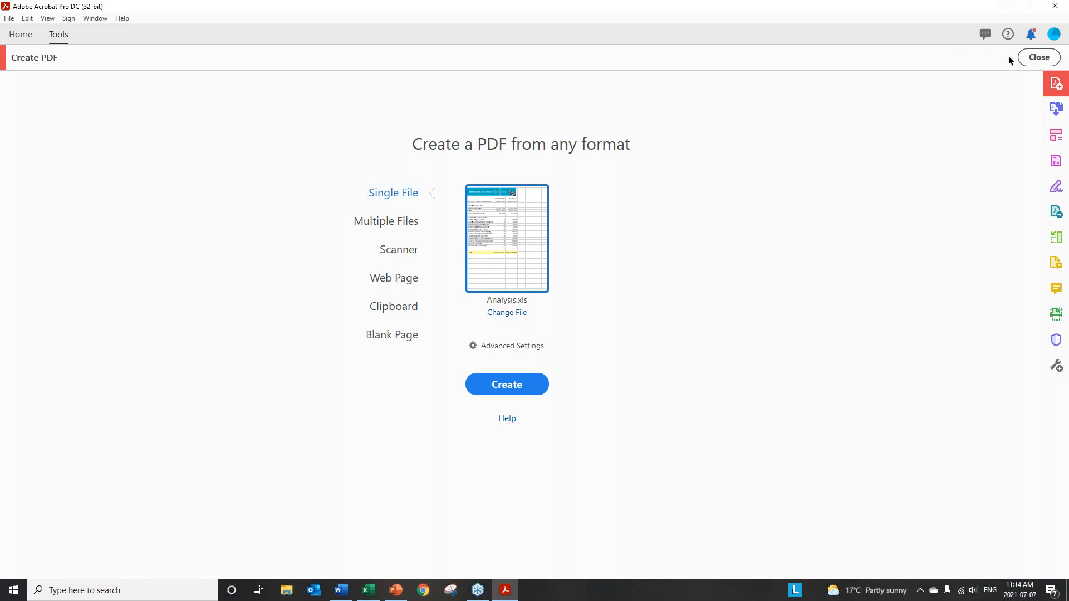
pyautogui.click(1034, 59)
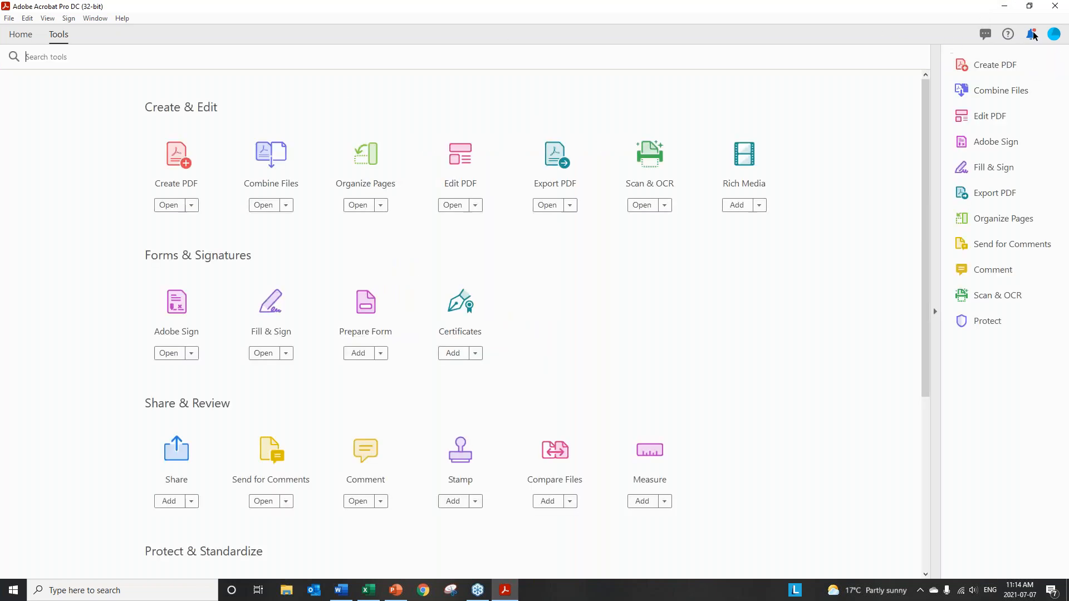
# Switch to PowerPoint and open the recent presentation Overview.pptx from the Create and Edit folder.
pyautogui.click(1004, 6)
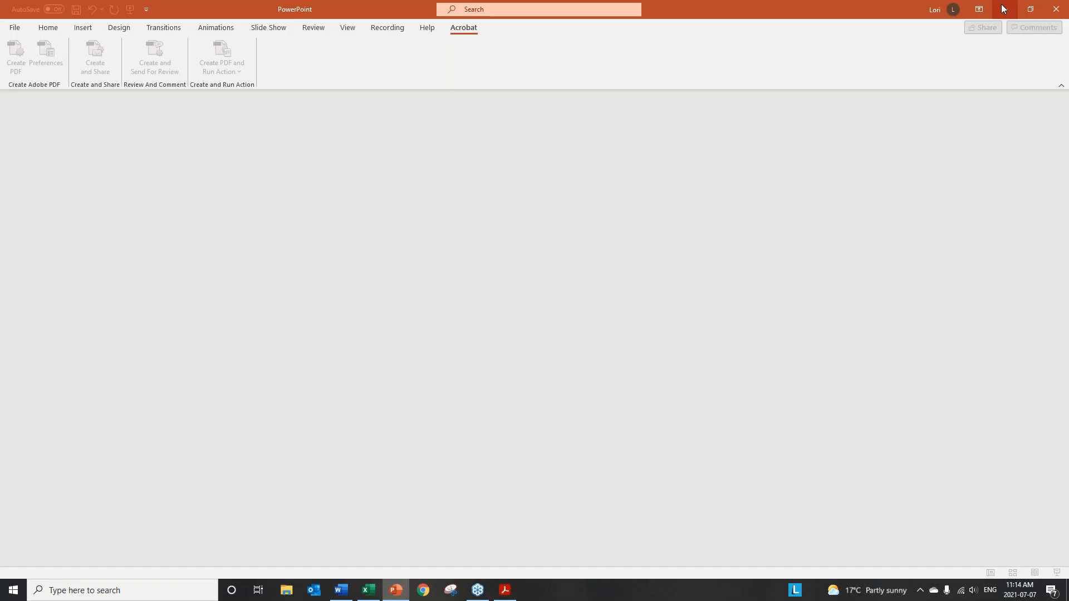
pyautogui.click(19, 32)
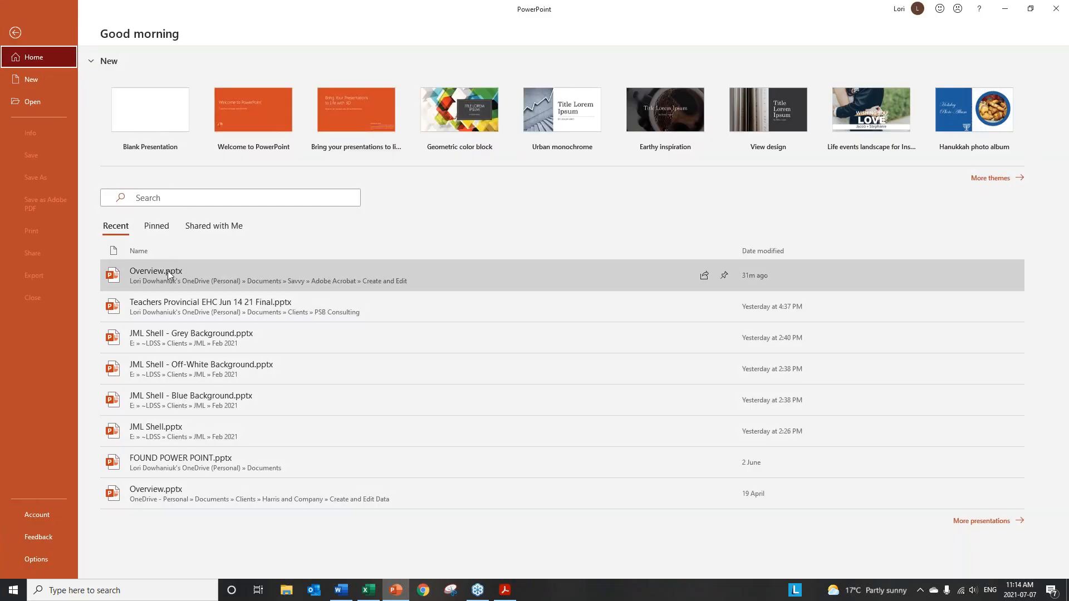
pyautogui.click(170, 275)
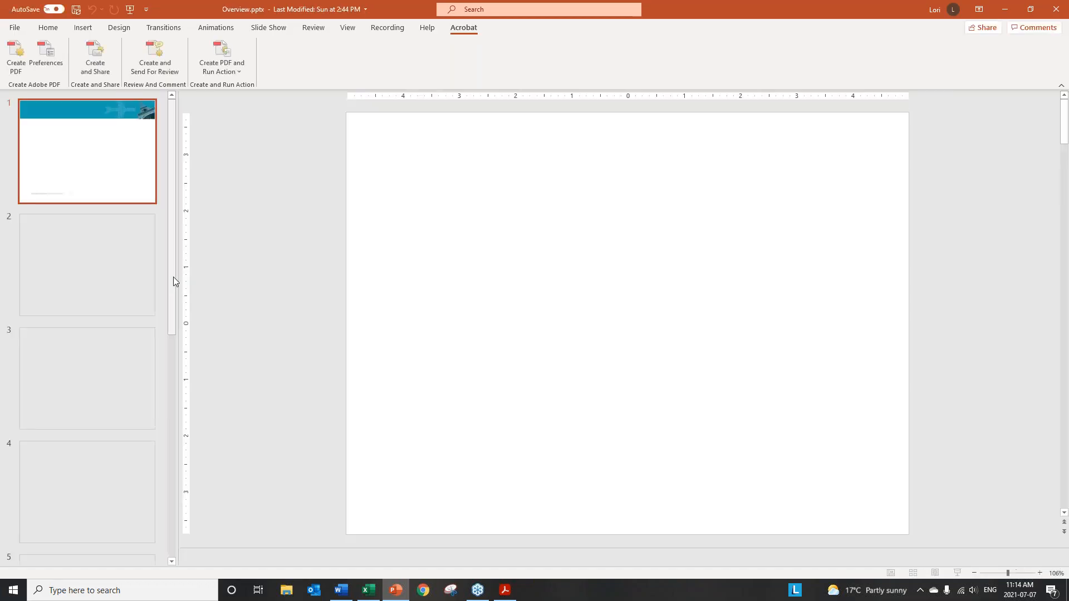
# Look through the slides of Overview.pptx, including the travel facts, tourism table and travel charts.
pyautogui.scroll(-8, 163, 286)
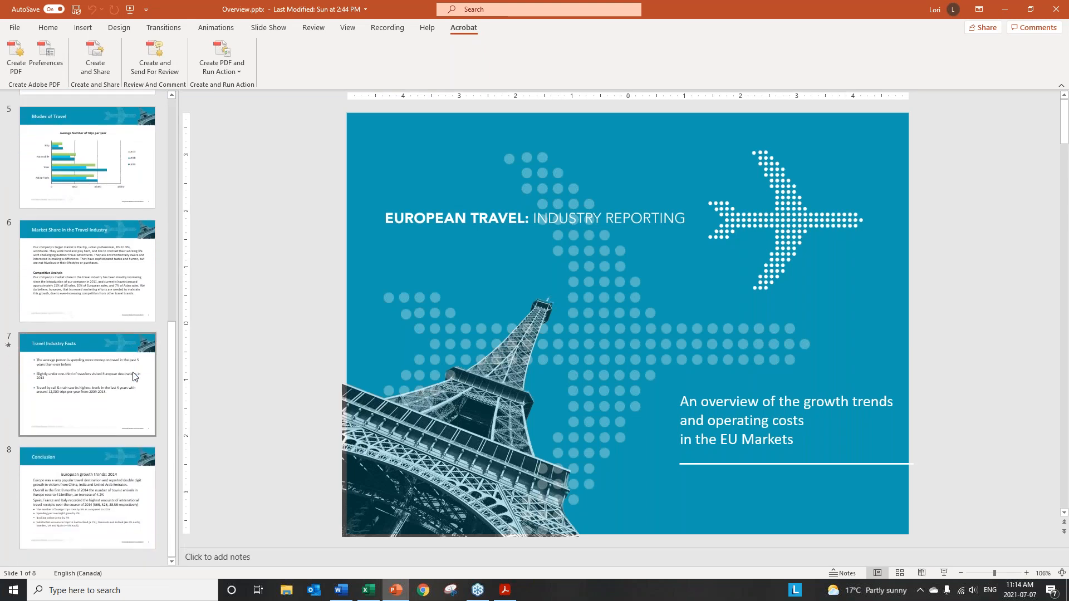
pyautogui.click(96, 465)
pyautogui.click(53, 382)
pyautogui.click(71, 268)
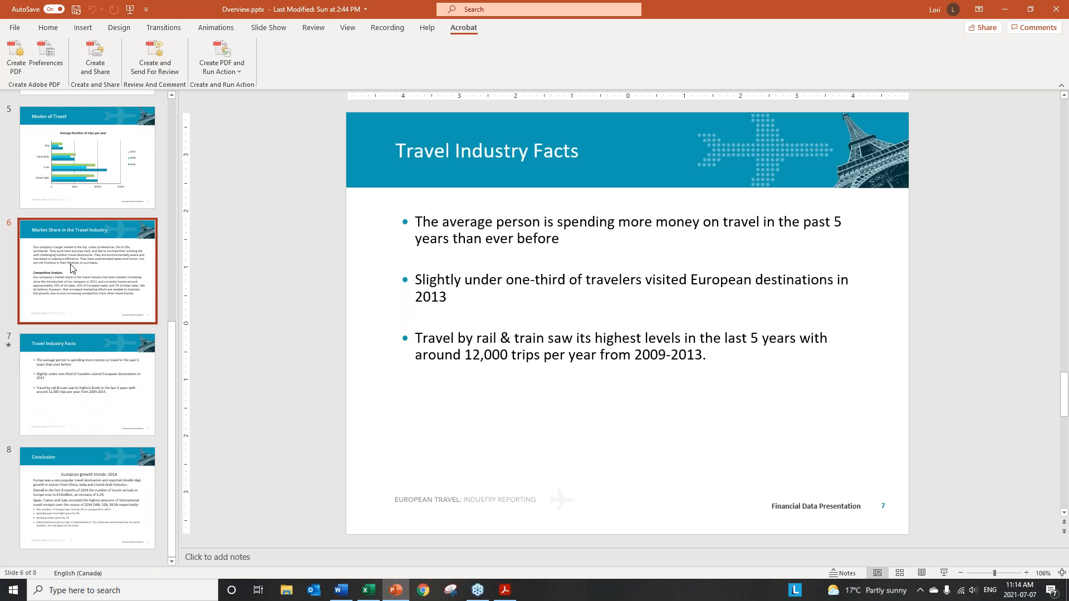
pyautogui.click(104, 158)
pyautogui.scroll(3, 103, 158)
pyautogui.click(103, 160)
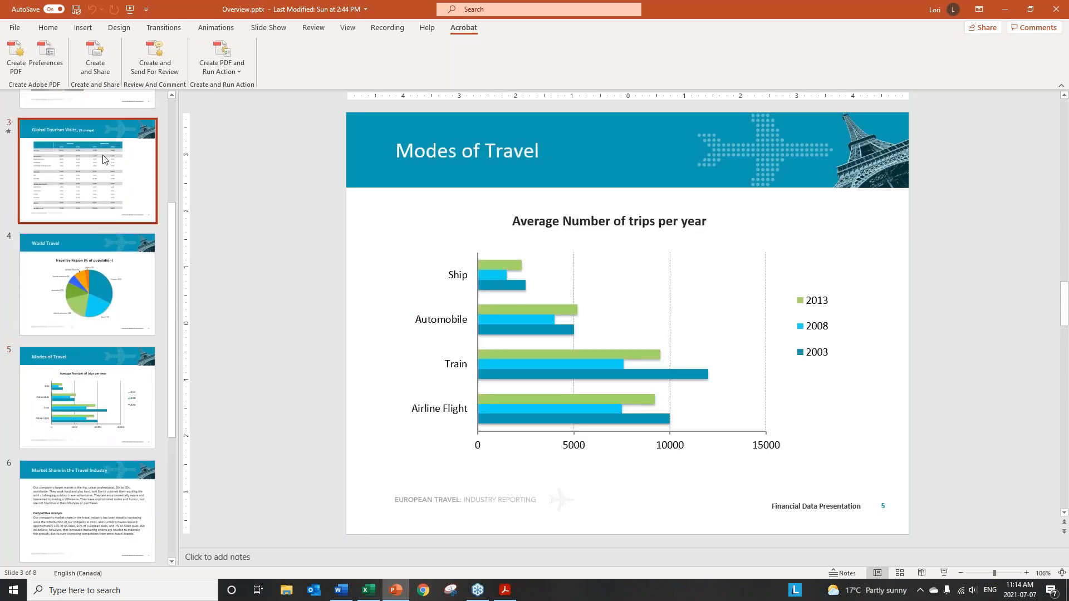
pyautogui.scroll(5, 105, 157)
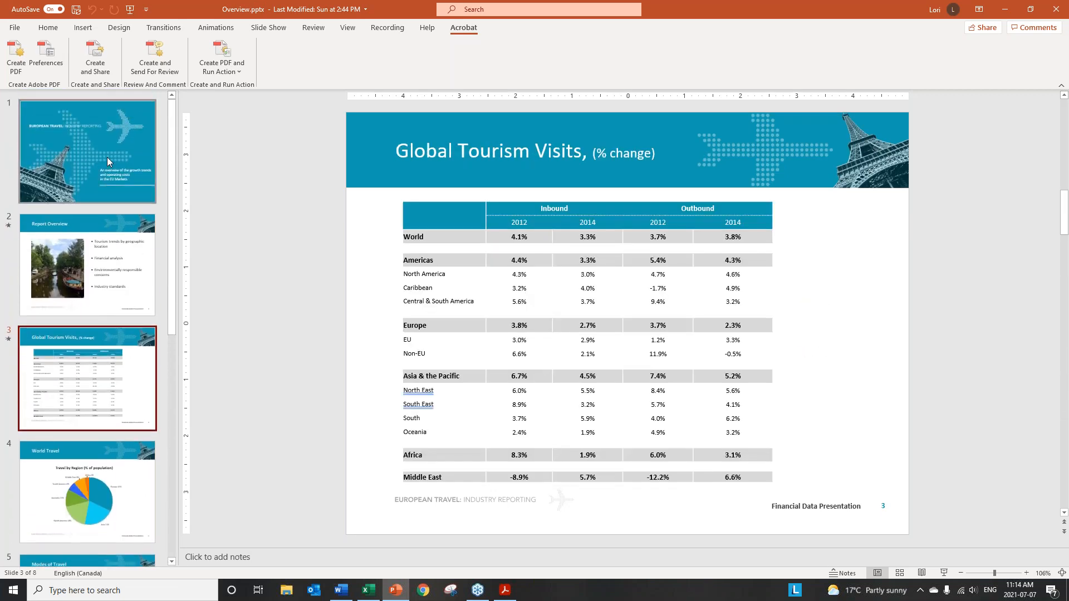
pyautogui.click(107, 161)
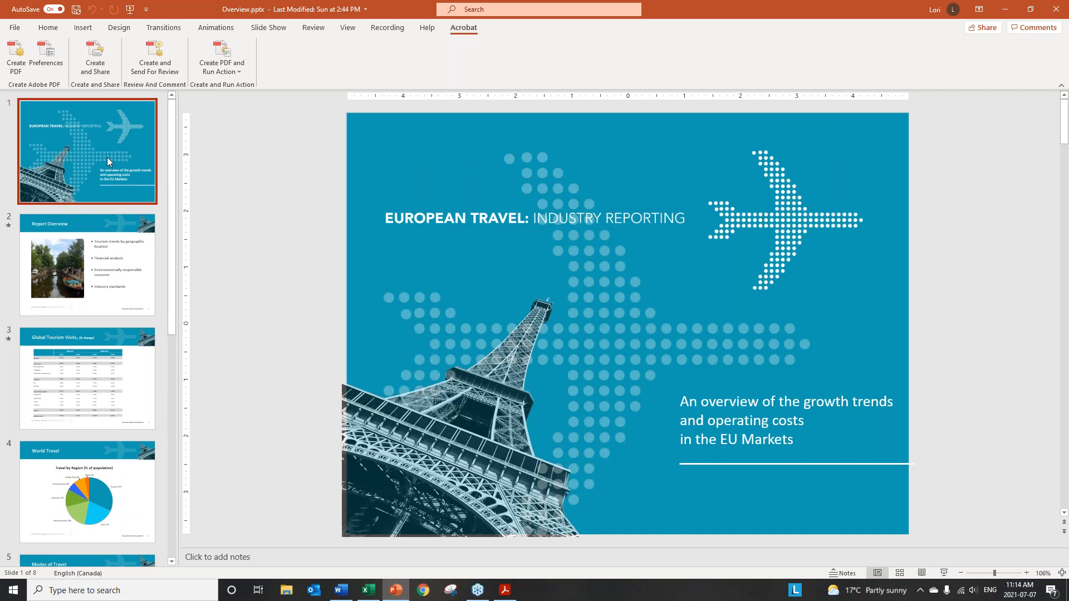
pyautogui.click(77, 231)
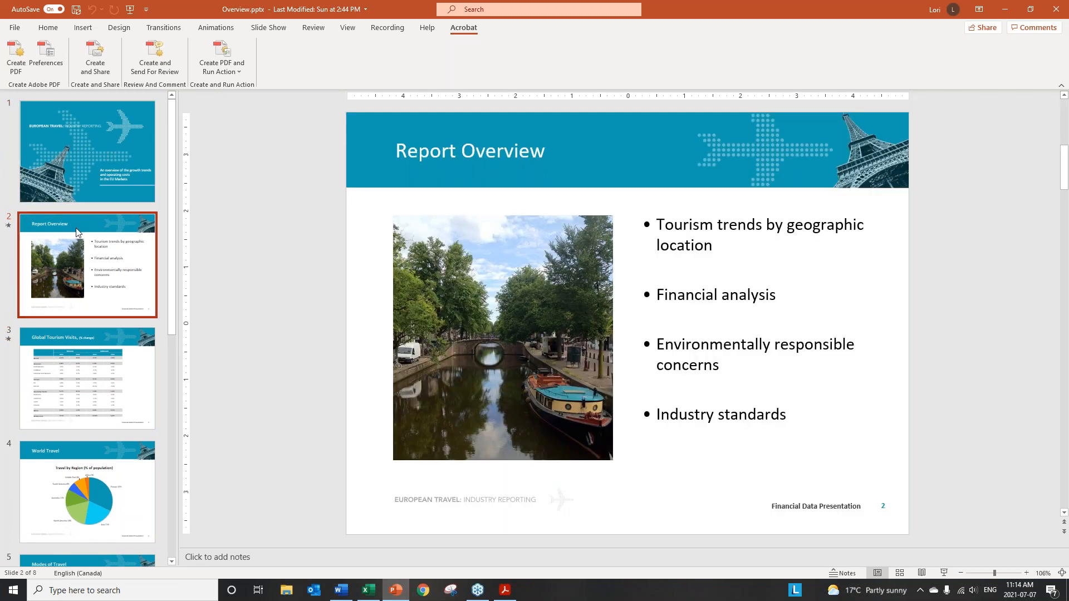
pyautogui.press('Down')
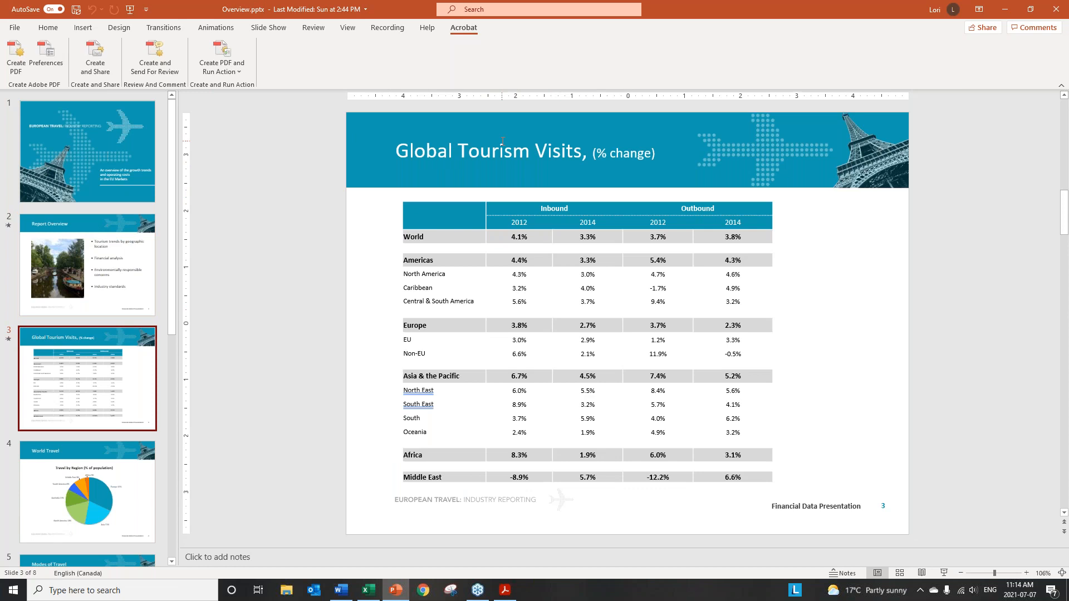
pyautogui.press('Down')
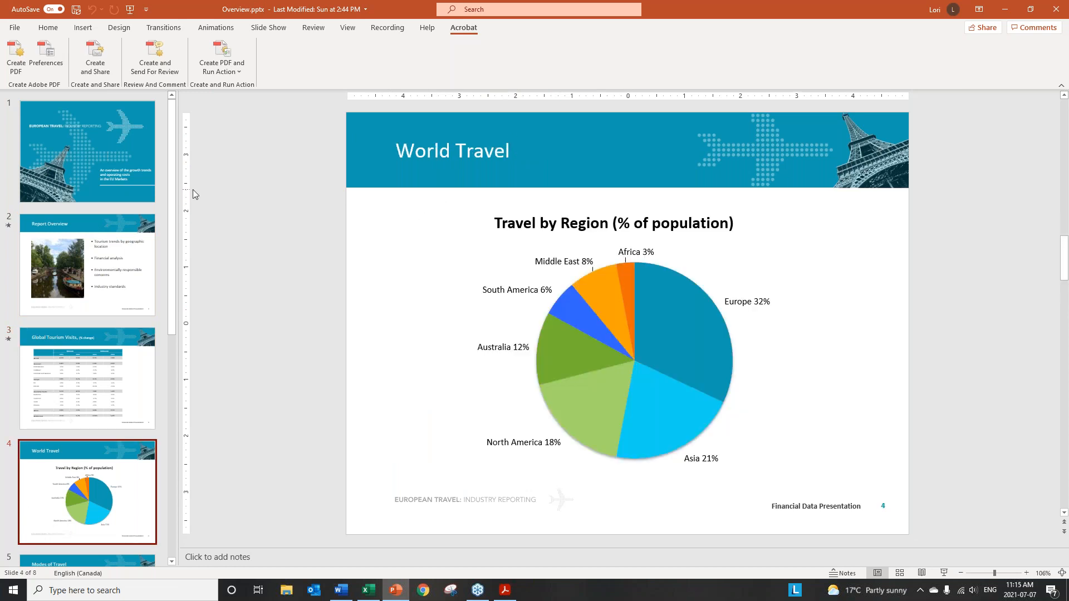
# Return to the title slide and create a PDF of the presentation with the Acrobat add-in.
pyautogui.click(114, 176)
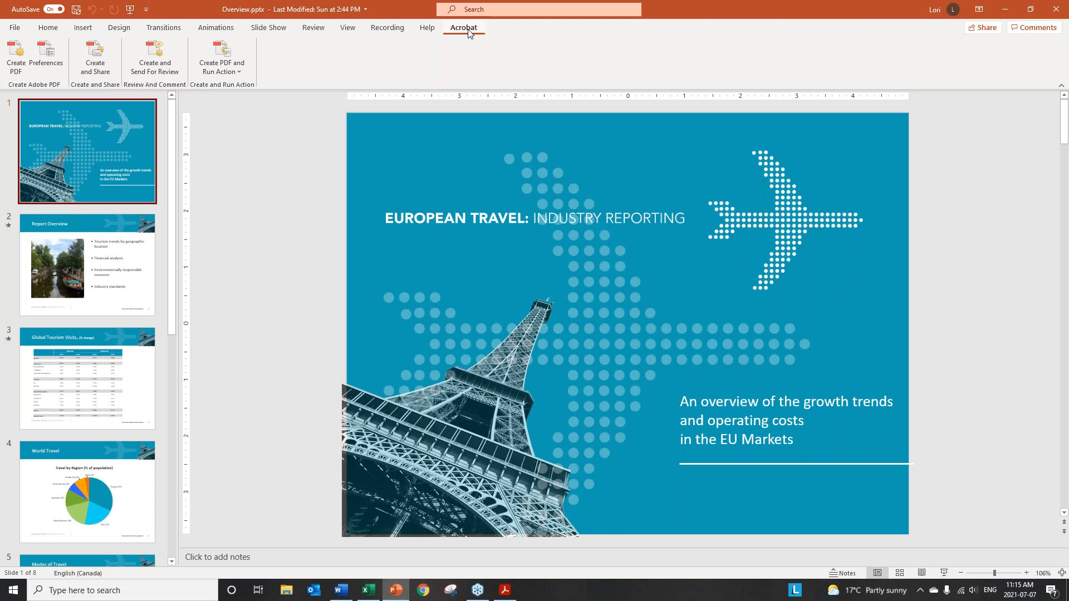
pyautogui.click(16, 53)
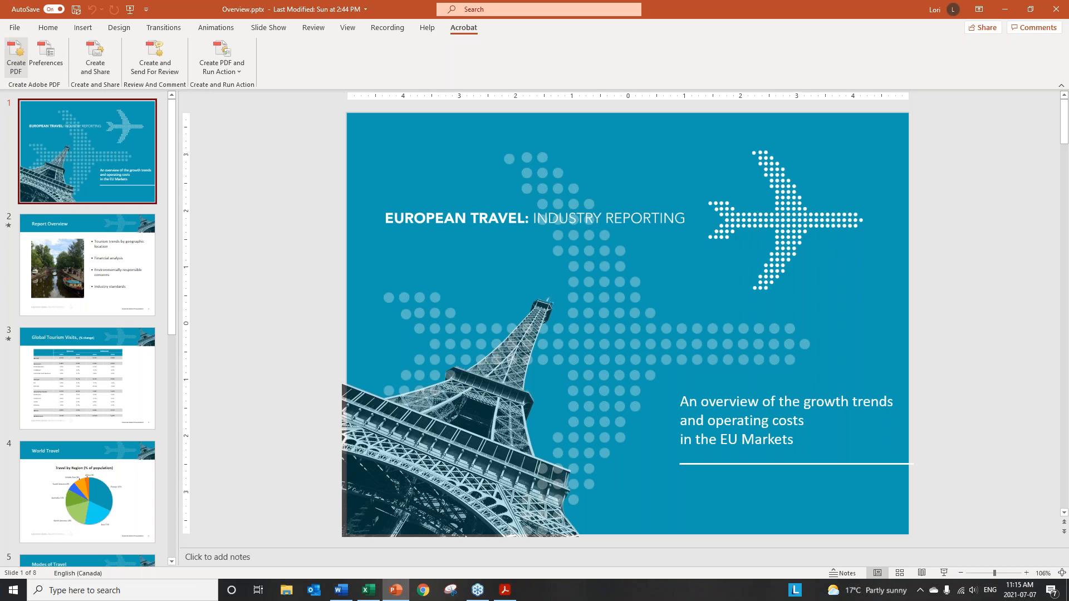
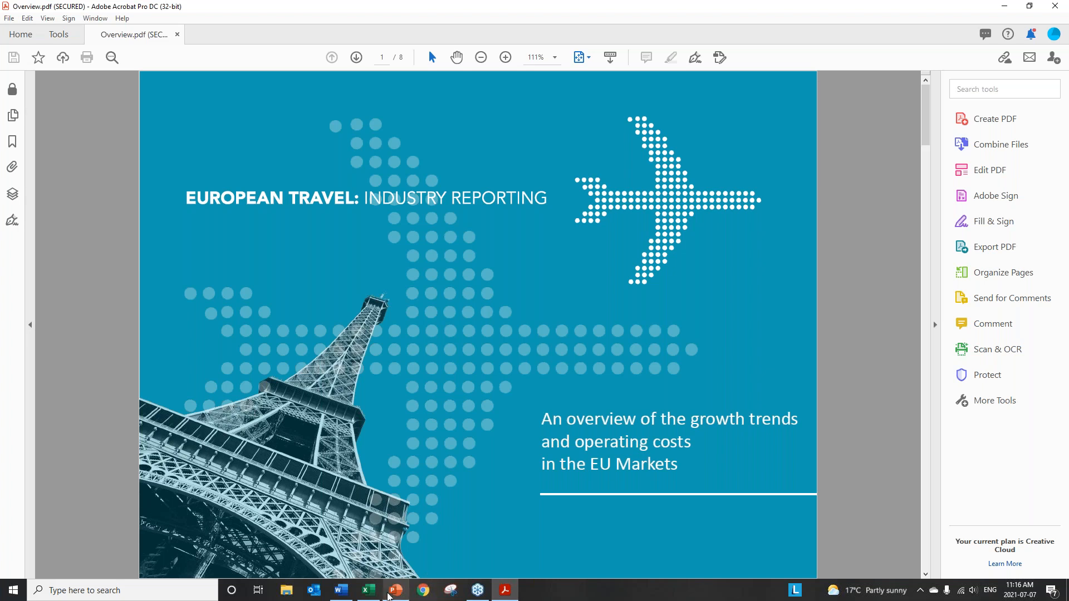
# Switch to Excel and to Summary.docx in Word to examine the Acrobat add-in commands available in each.
pyautogui.click(379, 593)
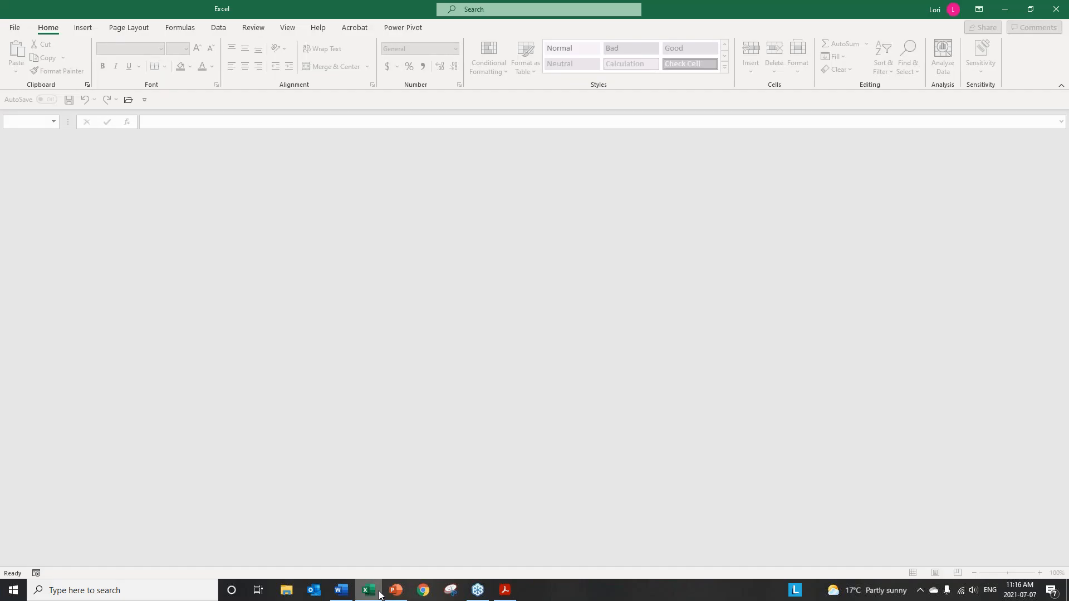
pyautogui.click(358, 29)
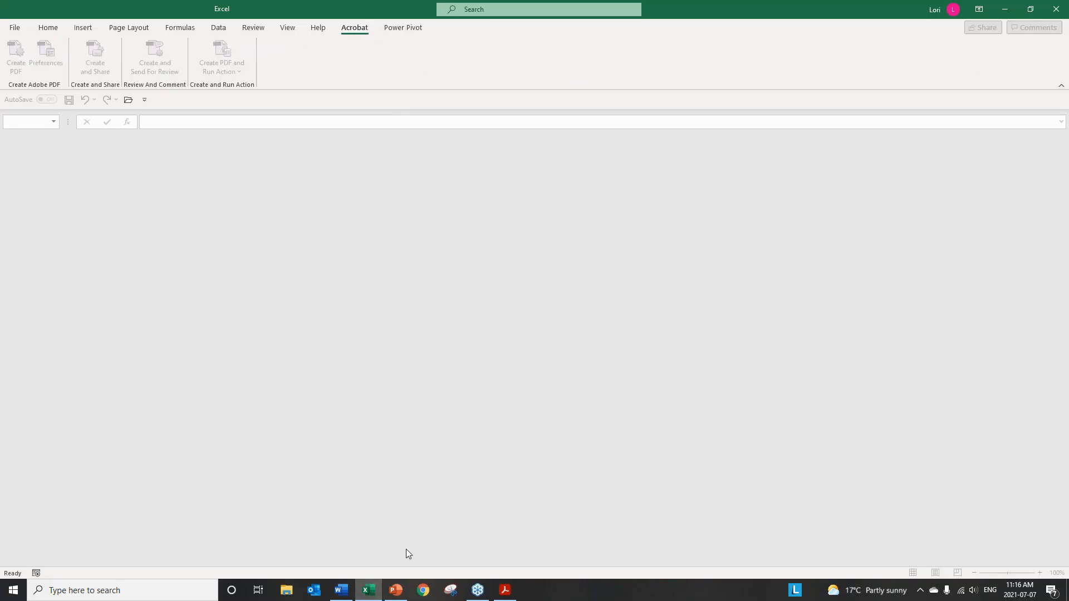
pyautogui.click(350, 591)
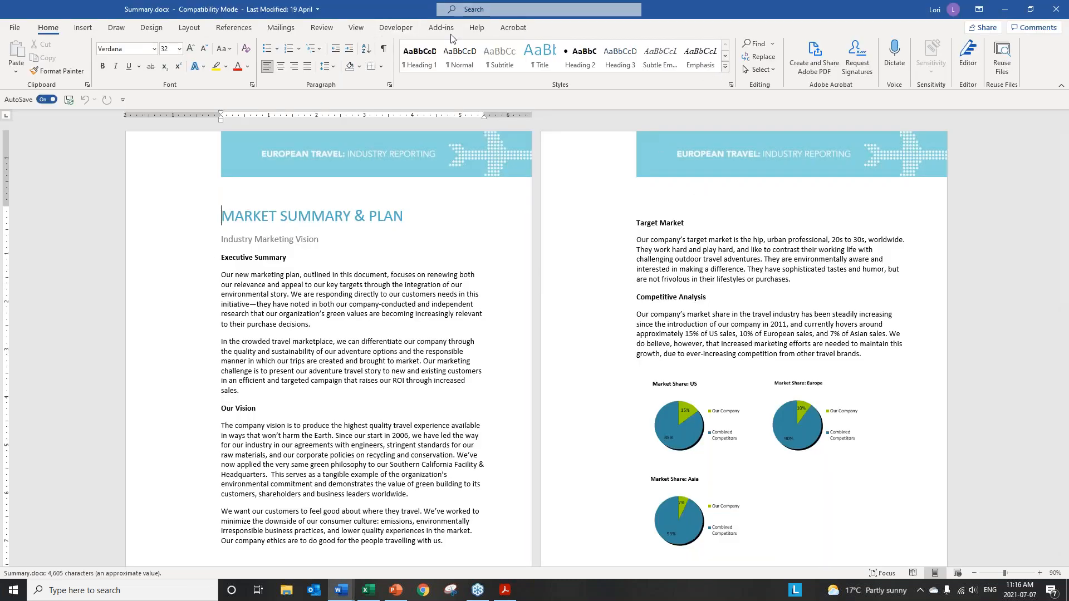
pyautogui.click(524, 29)
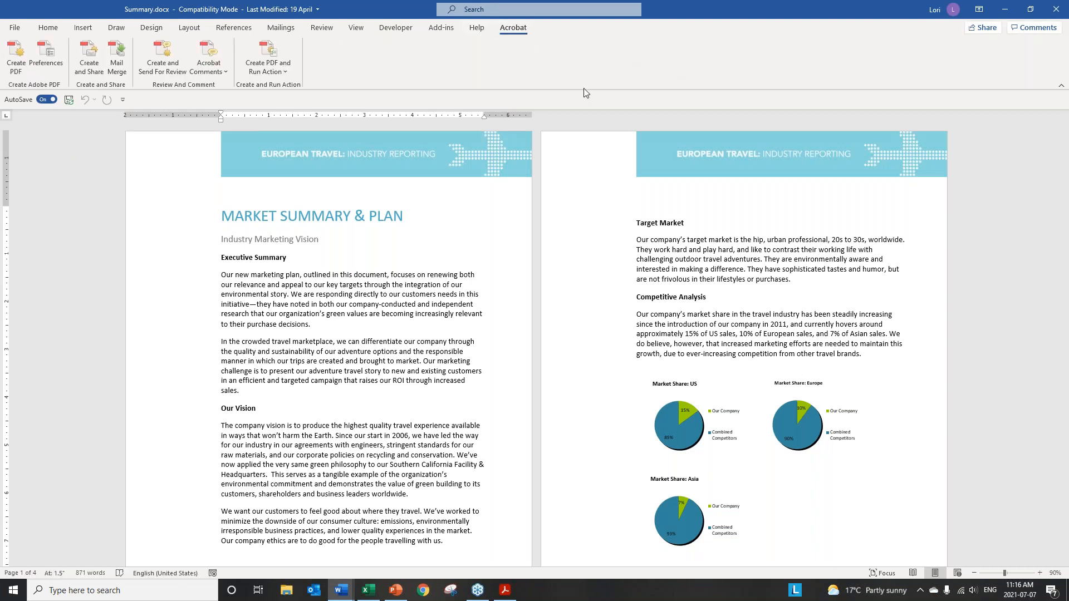
pyautogui.click(1005, 9)
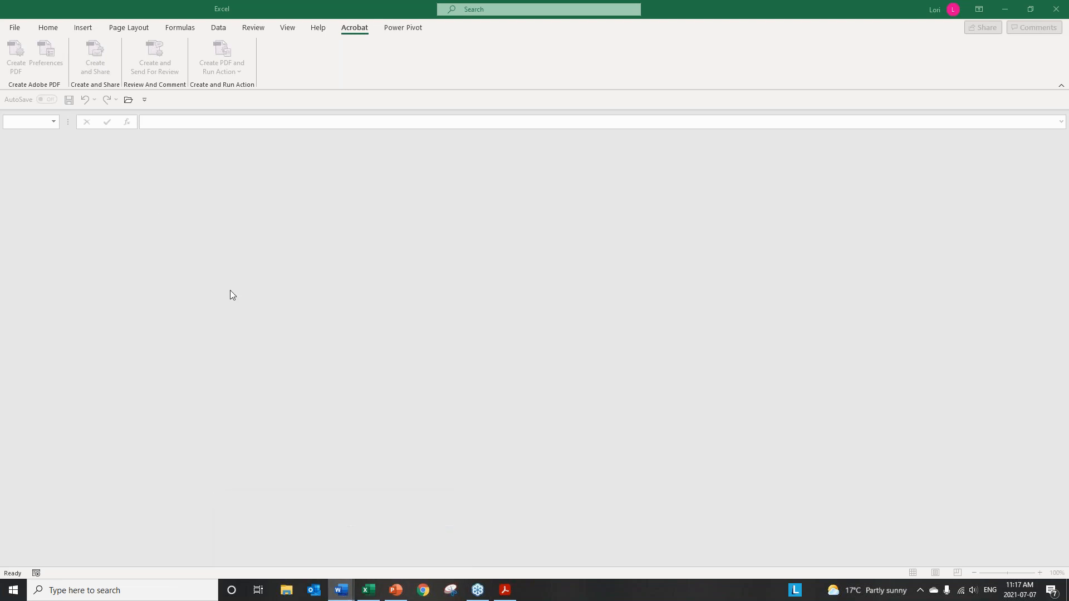
pyautogui.moveTo(0, 16); pyautogui.dragTo(416, 50)
pyautogui.doubleClick(586, 54)
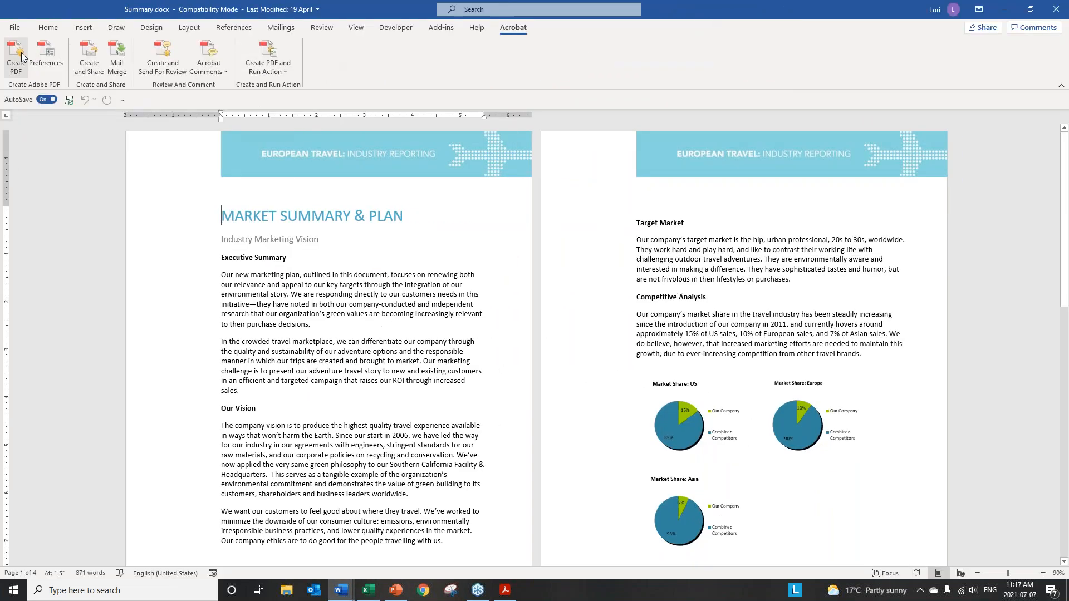
# Review the Acrobat PDFMaker conversion, security, Word and bookmark preferences for Summary.docx and leave them unchanged.
pyautogui.click(53, 57)
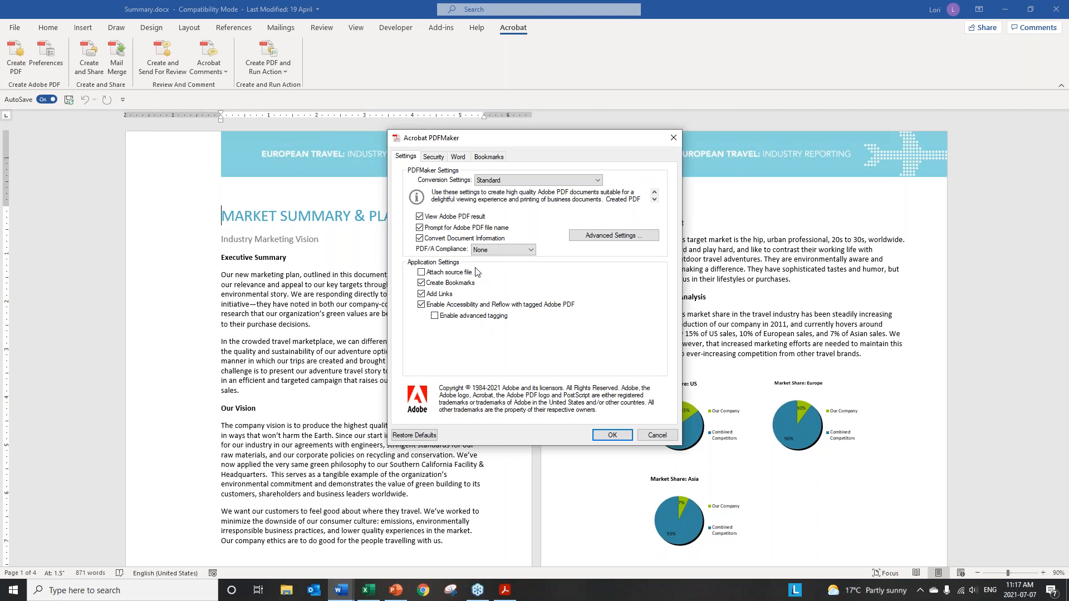
pyautogui.click(430, 157)
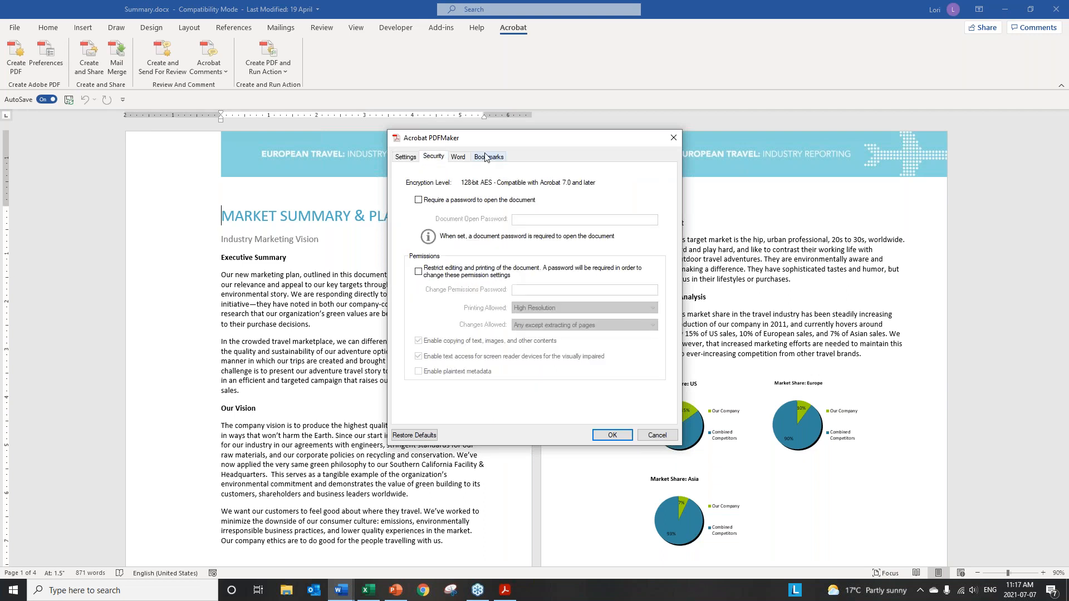
pyautogui.click(459, 157)
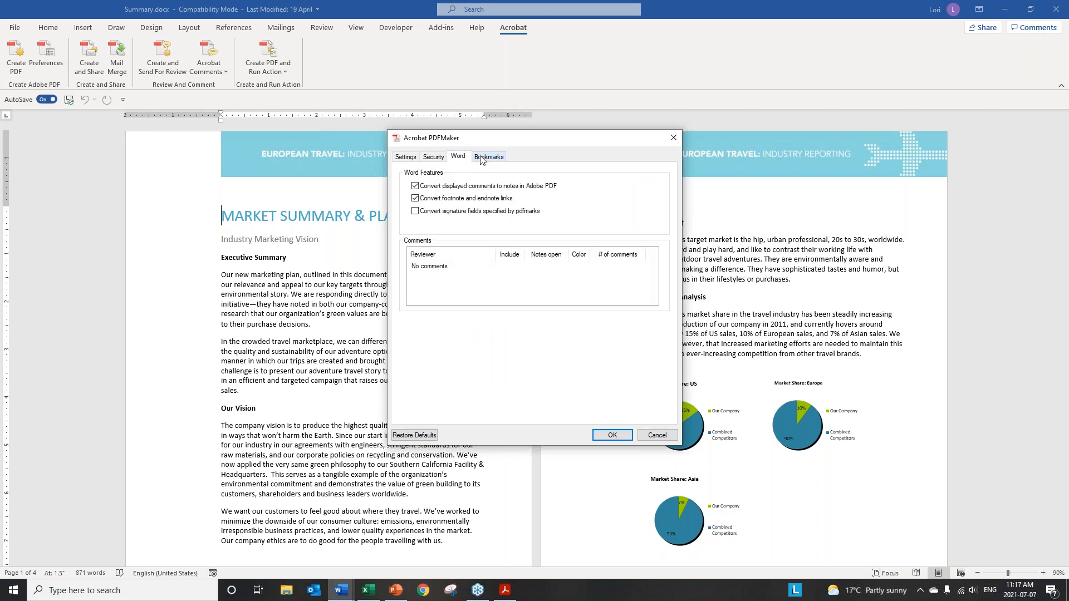
pyautogui.click(483, 158)
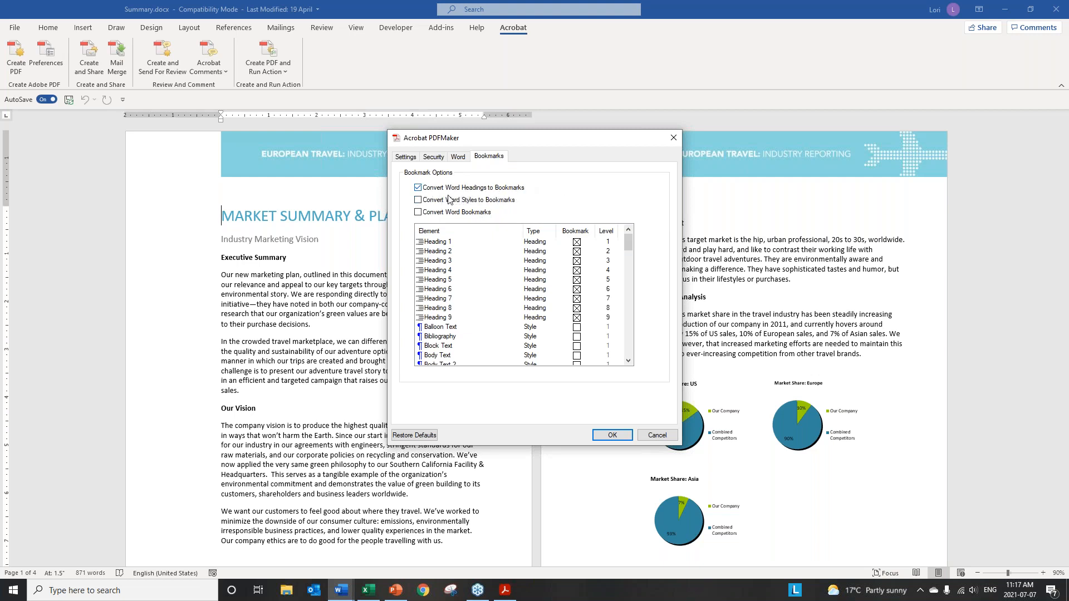
pyautogui.click(669, 437)
# Check the styles applied to the title, subtitle and section headings of Summary.docx, and return to the Acrobat commands.
pyautogui.click(253, 215)
pyautogui.click(48, 28)
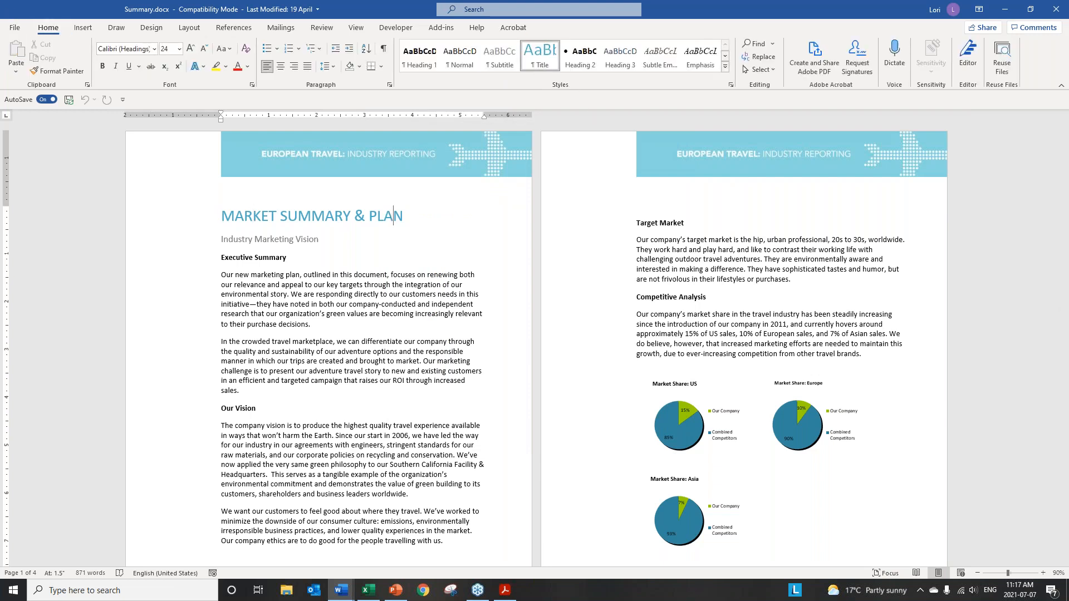
pyautogui.click(284, 238)
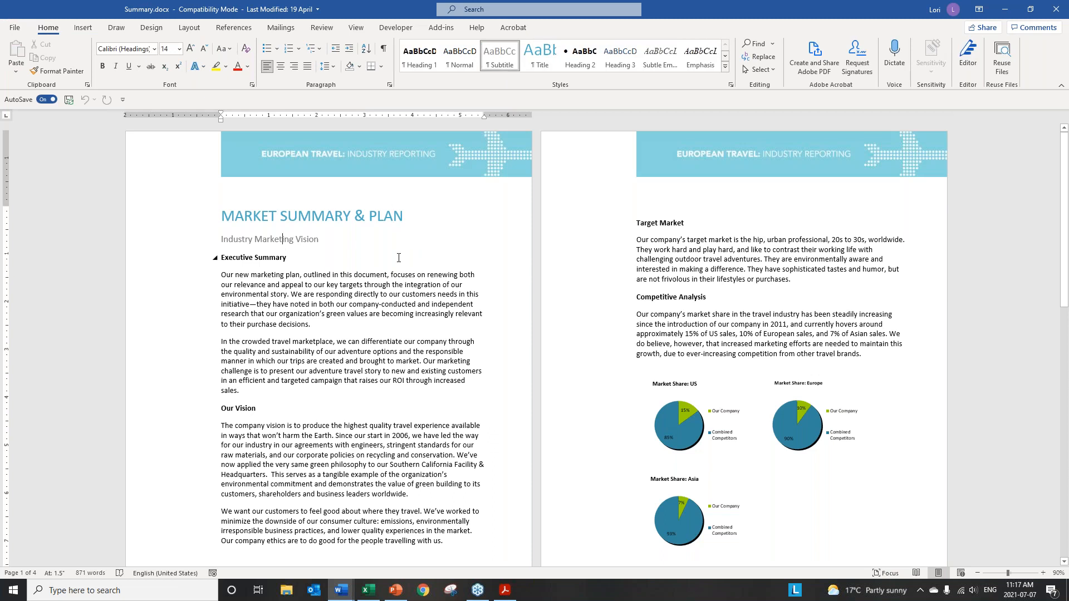
pyautogui.click(274, 258)
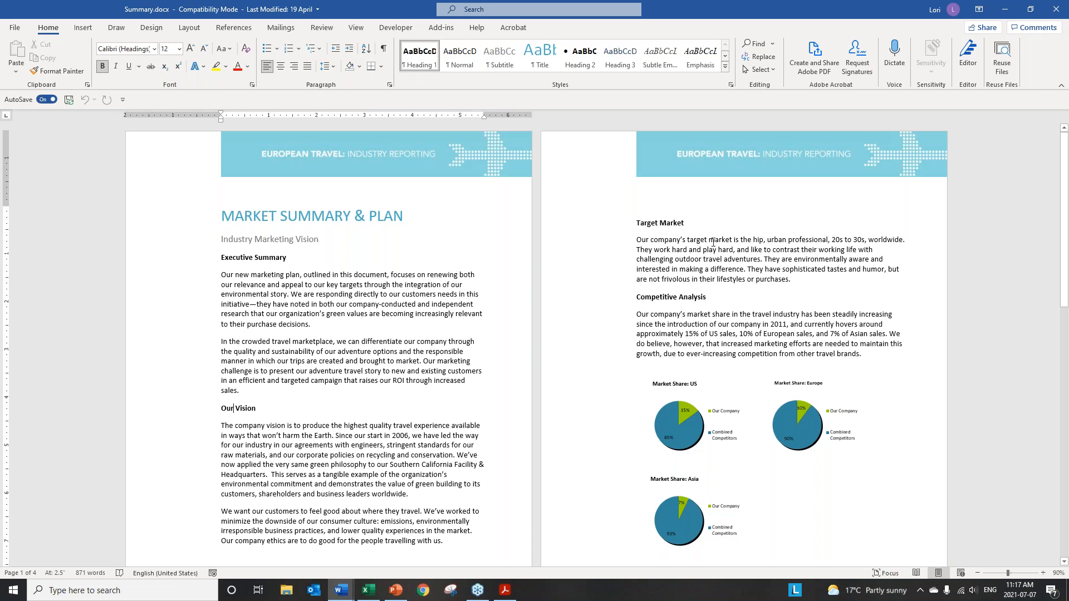
pyautogui.click(673, 222)
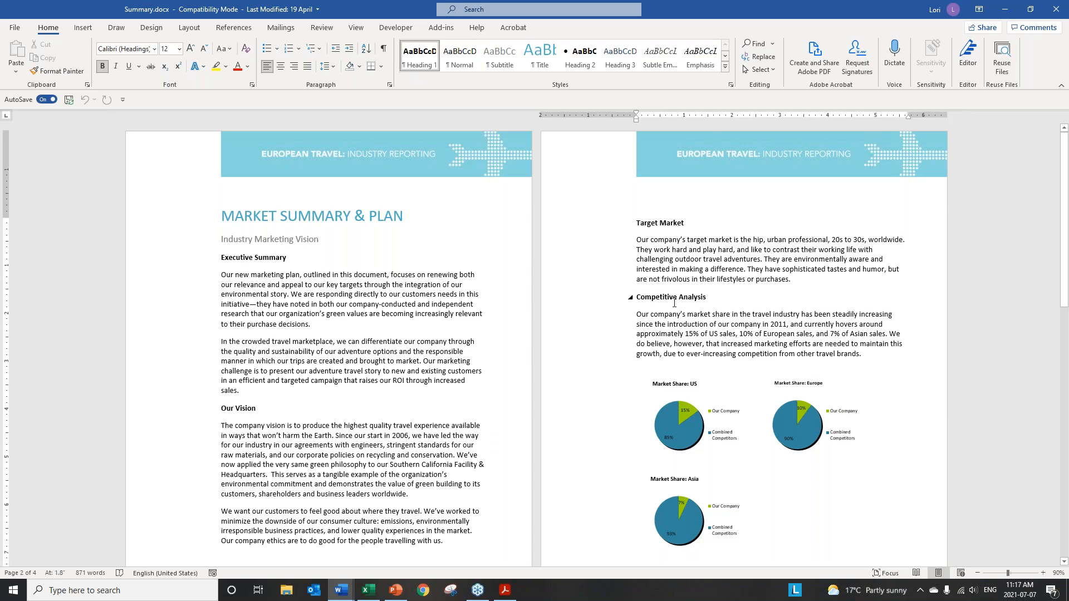
pyautogui.click(513, 27)
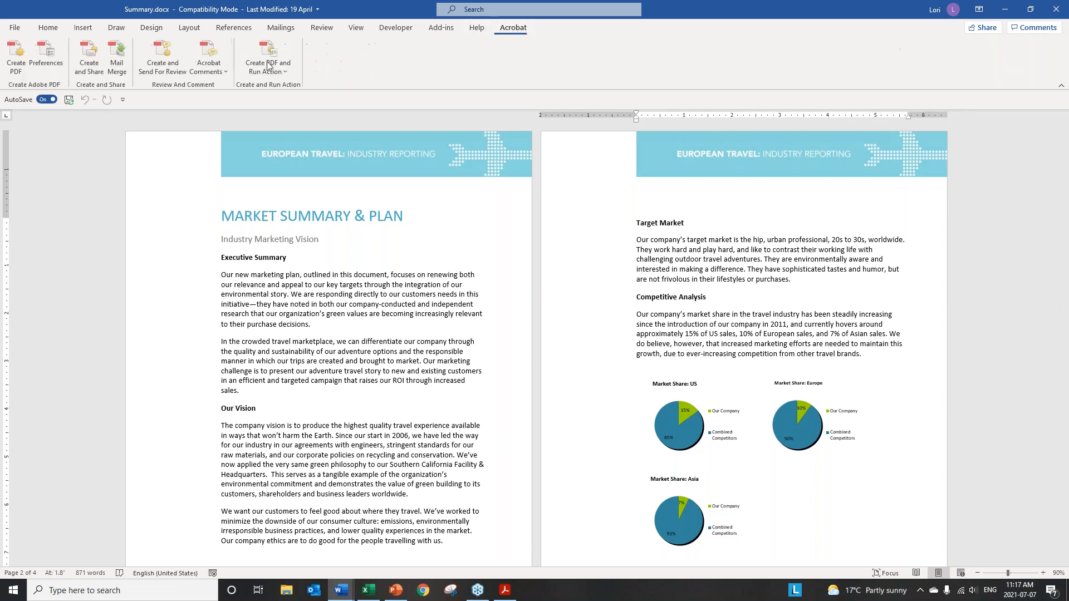
# Create Summary.pdf from the Word document with Restrict Editing enabled, entering a change permissions password.
pyautogui.click(13, 55)
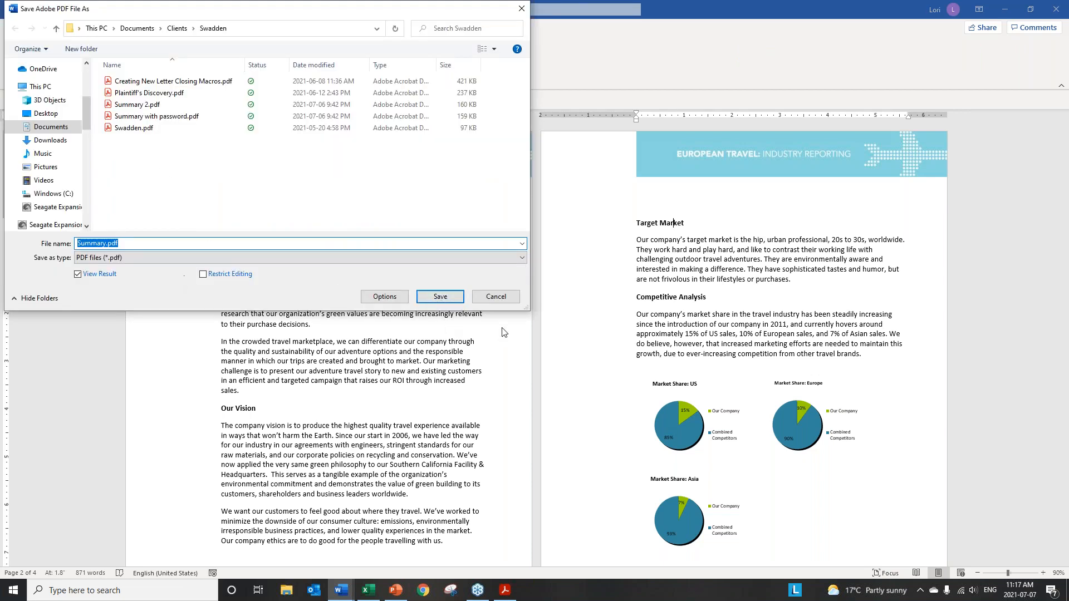
pyautogui.click(204, 274)
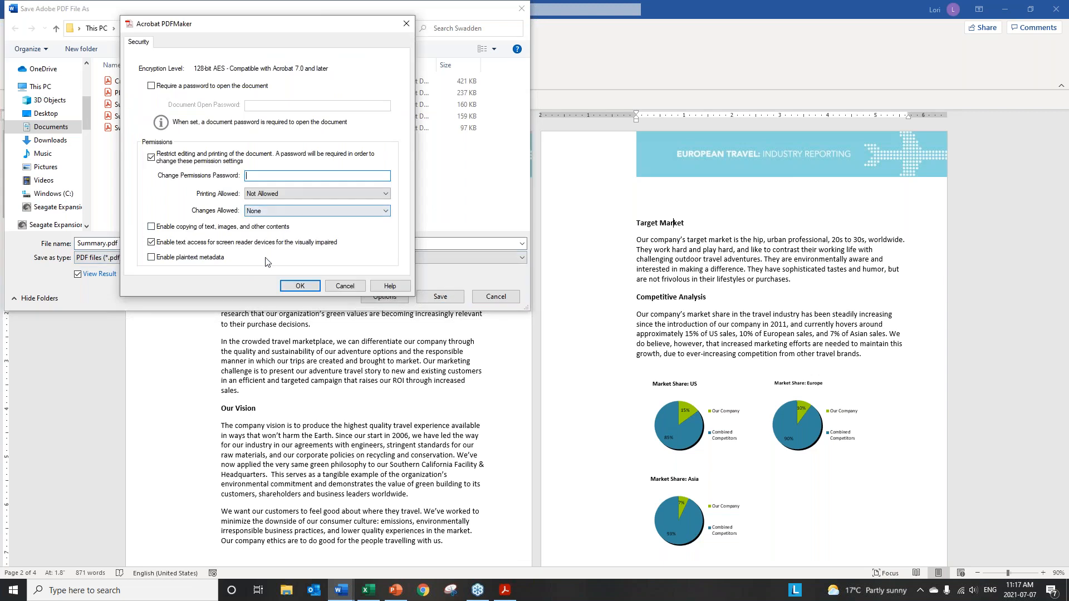
pyautogui.write('••')
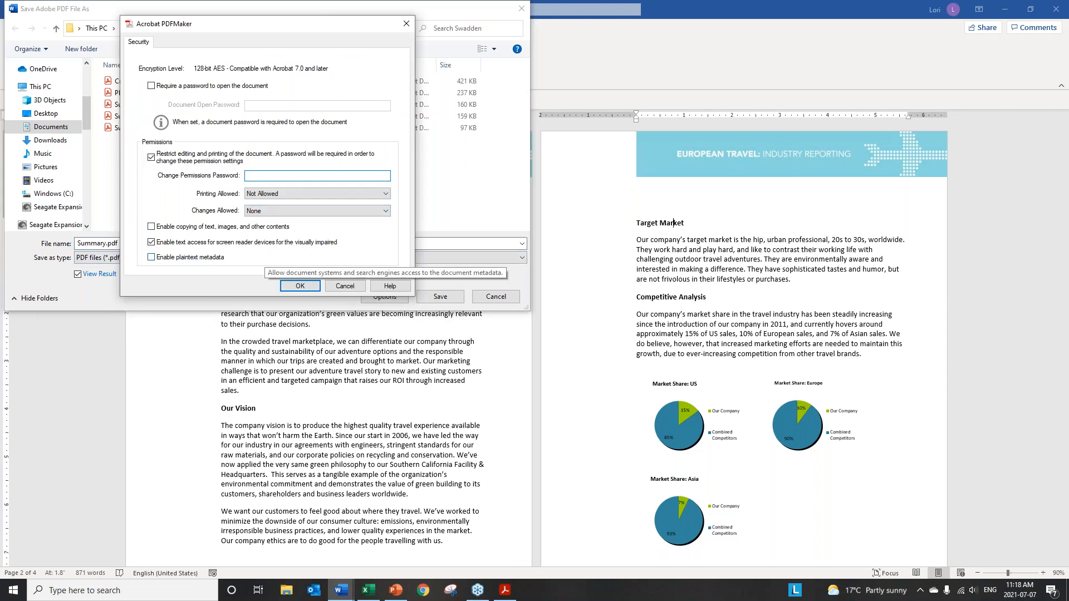
pyautogui.click(290, 286)
pyautogui.write('••••••••')
pyautogui.press('Return')
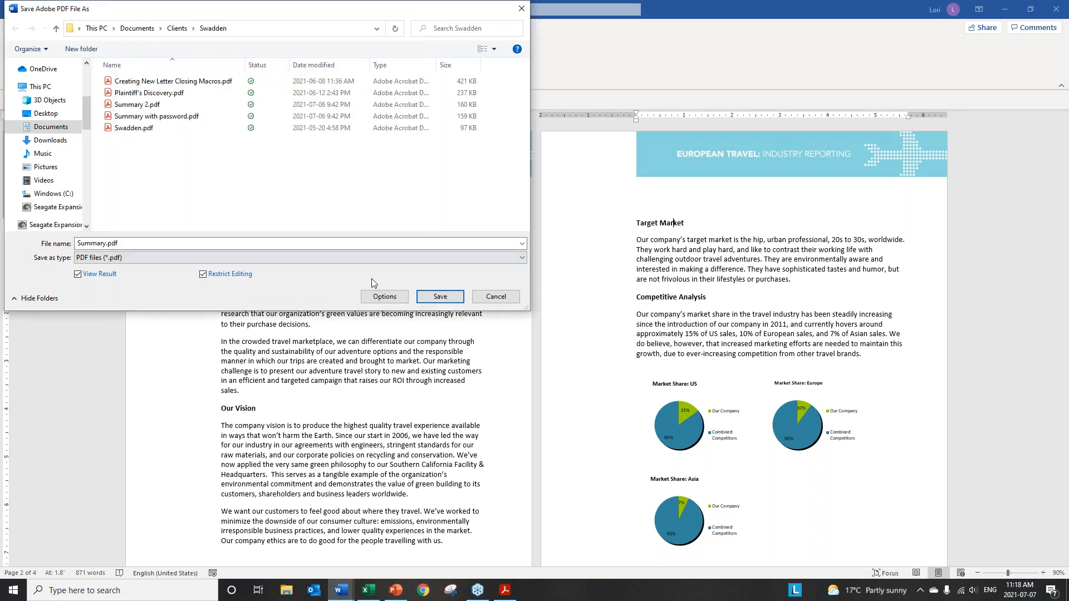
pyautogui.click(428, 297)
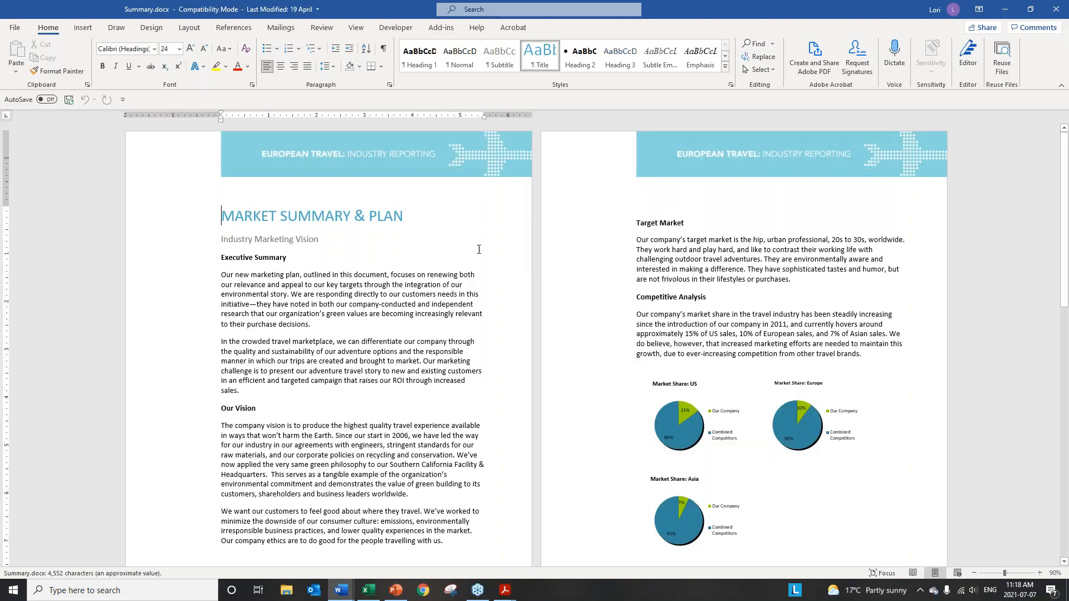
# Switch to Summary.pdf in Acrobat and examine its page thumbnails and the bookmarks generated from the headings.
pyautogui.moveTo(505, 590)
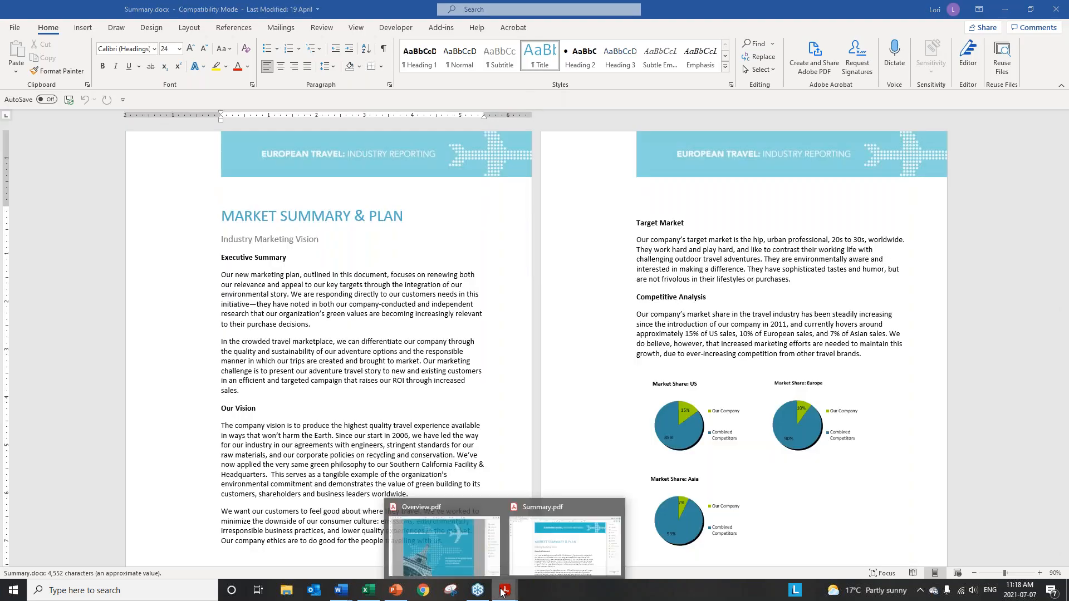
pyautogui.click(532, 558)
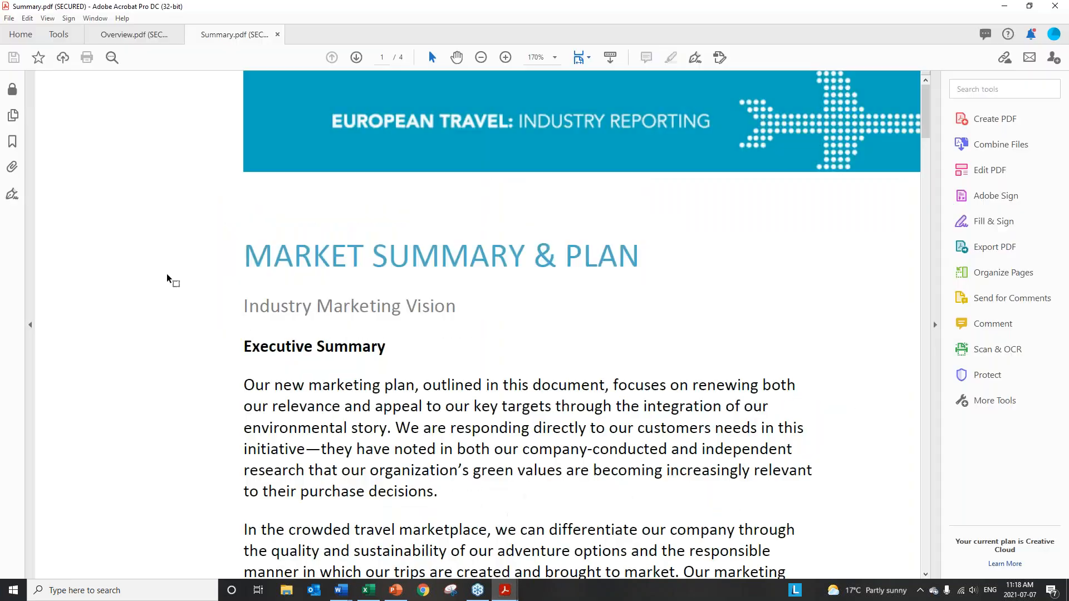
pyautogui.click(12, 115)
pyautogui.click(12, 141)
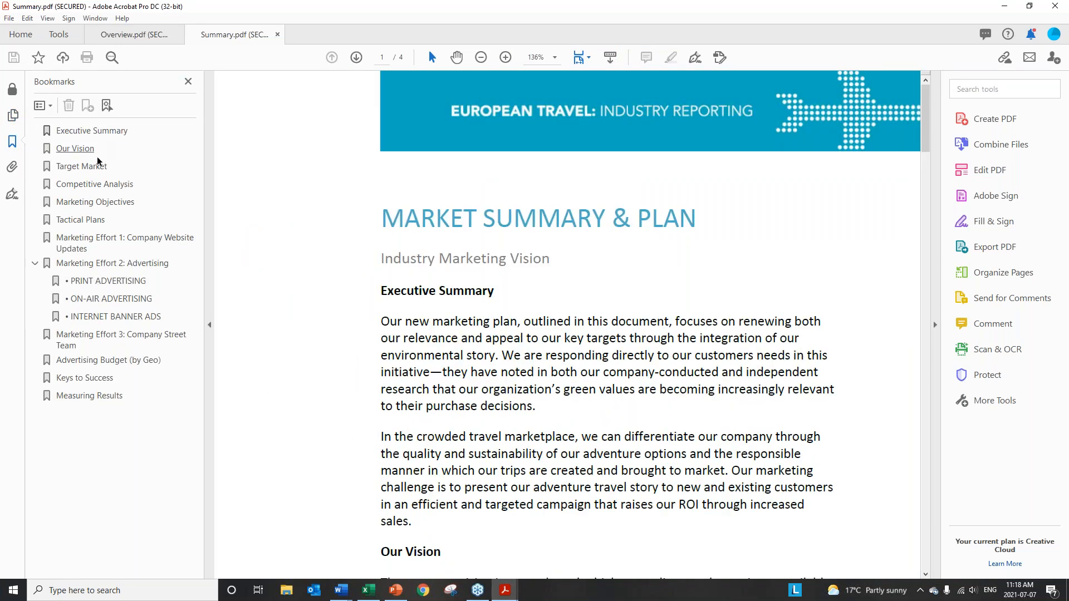
# Return to Summary.docx in Word, try Convert Word Styles to Bookmarks in the Acrobat preferences, look through the style list, and discard the change.
pyautogui.moveTo(342, 596)
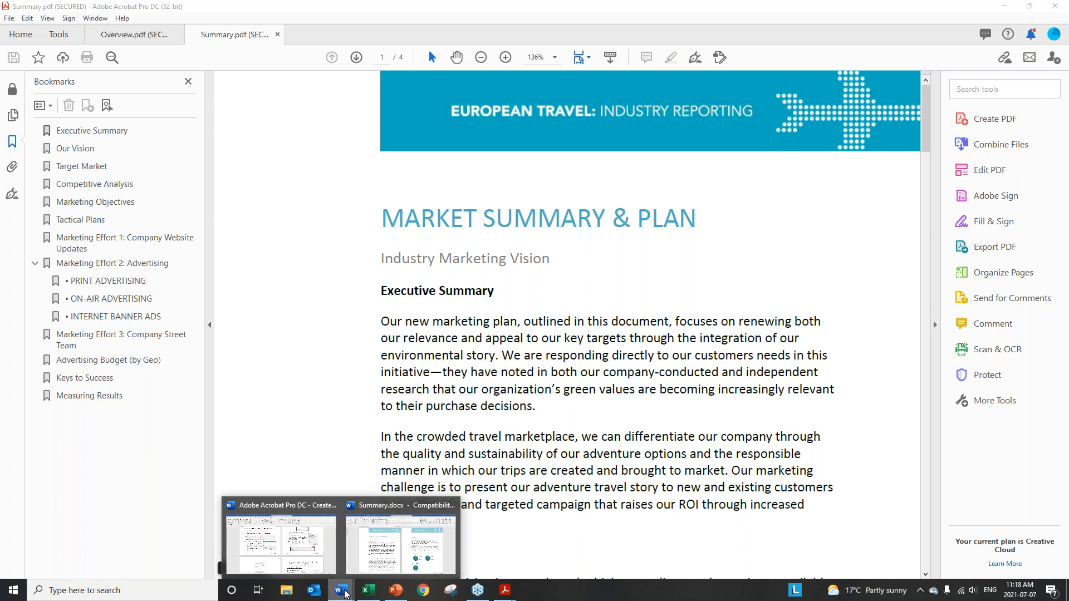
pyautogui.click(371, 563)
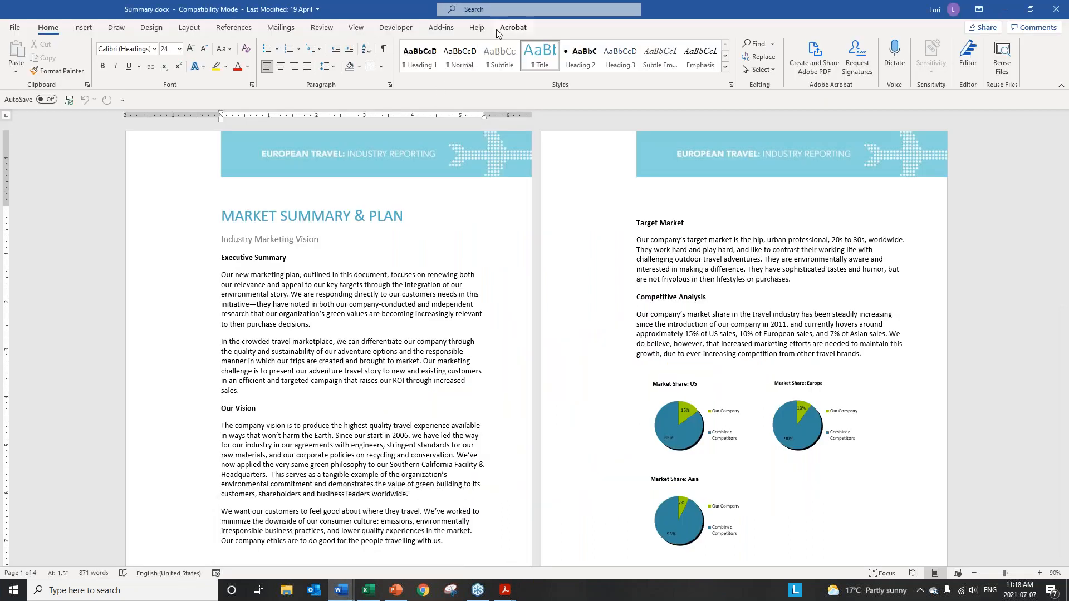
pyautogui.click(513, 27)
pyautogui.click(55, 54)
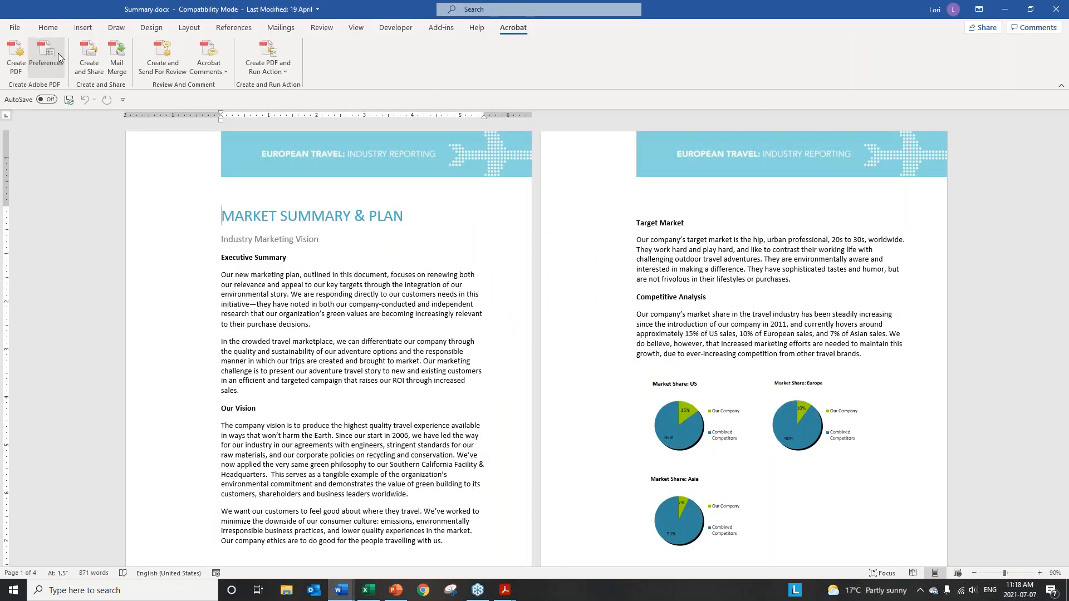
pyautogui.click(488, 157)
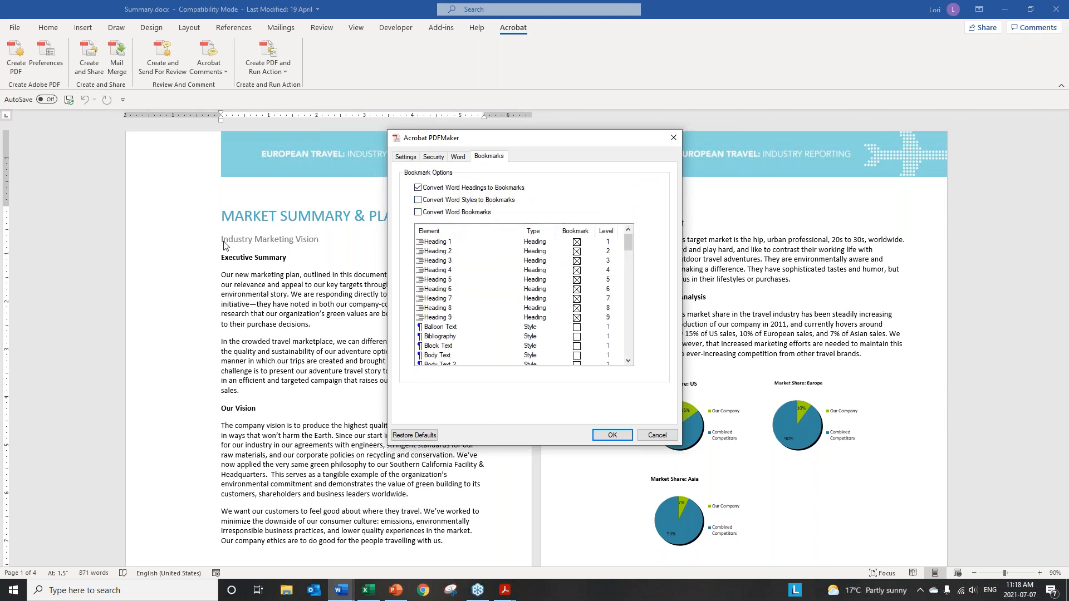
pyautogui.click(419, 200)
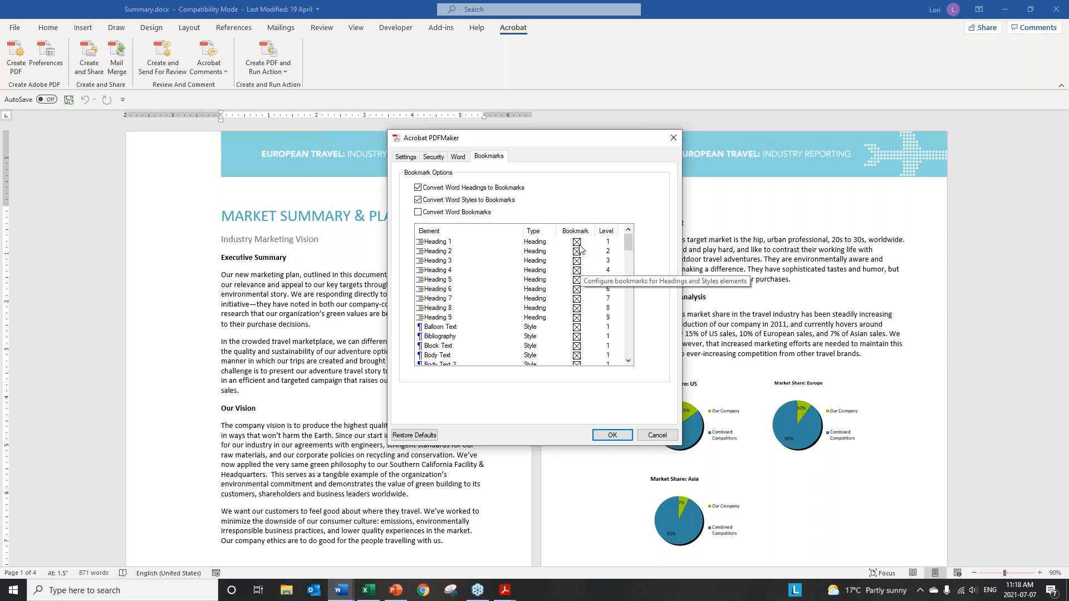
pyautogui.moveTo(629, 239)
pyautogui.mouseDown()
pyautogui.moveTo(637, 368)
pyautogui.moveTo(634, 228)
pyautogui.mouseUp()
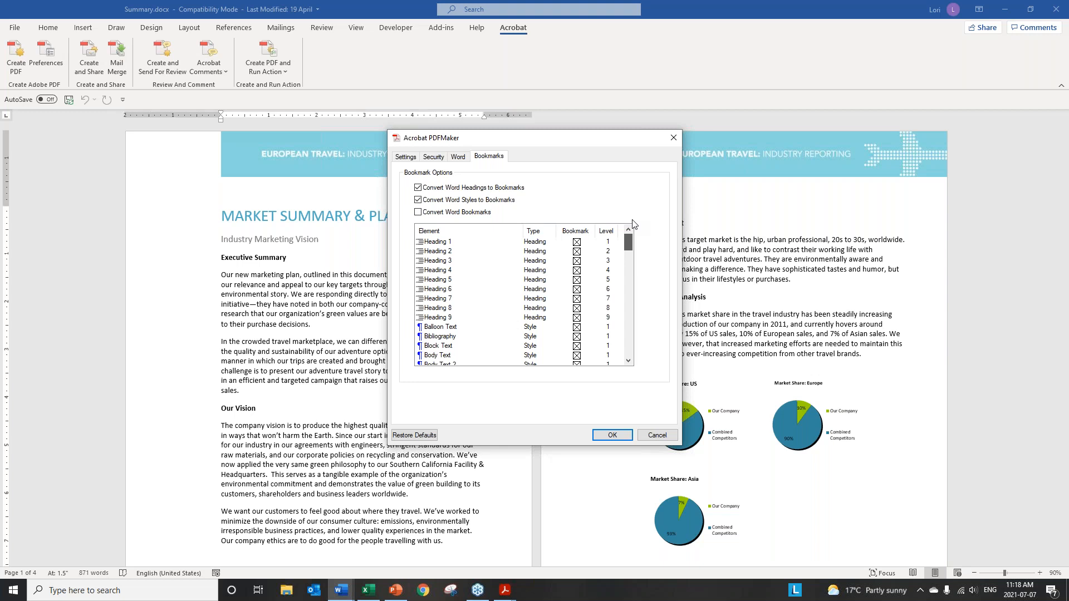
pyautogui.moveTo(633, 227); pyautogui.dragTo(643, 341)
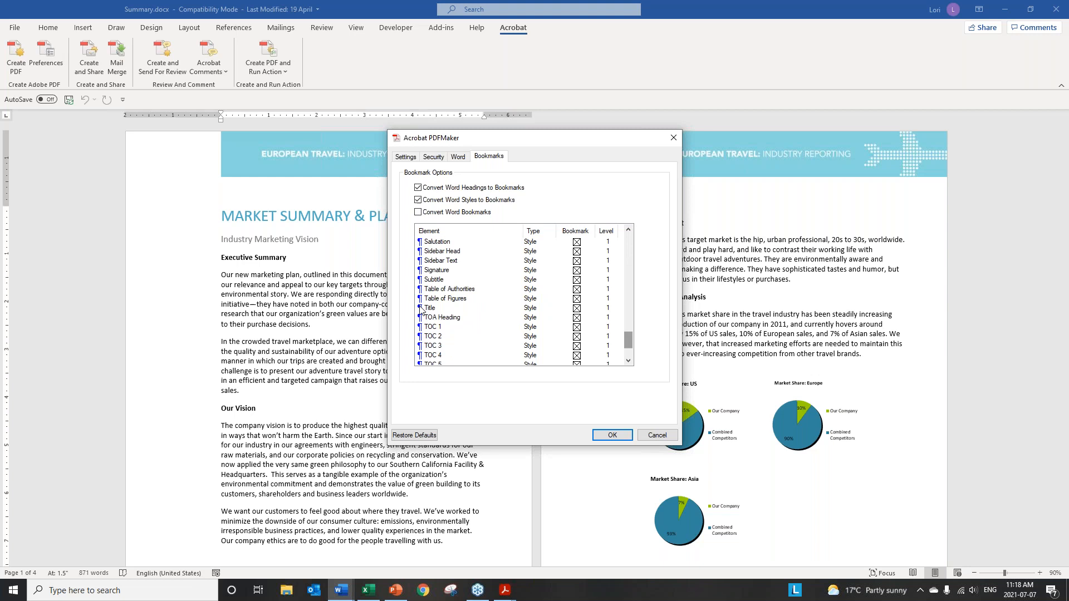
pyautogui.click(655, 437)
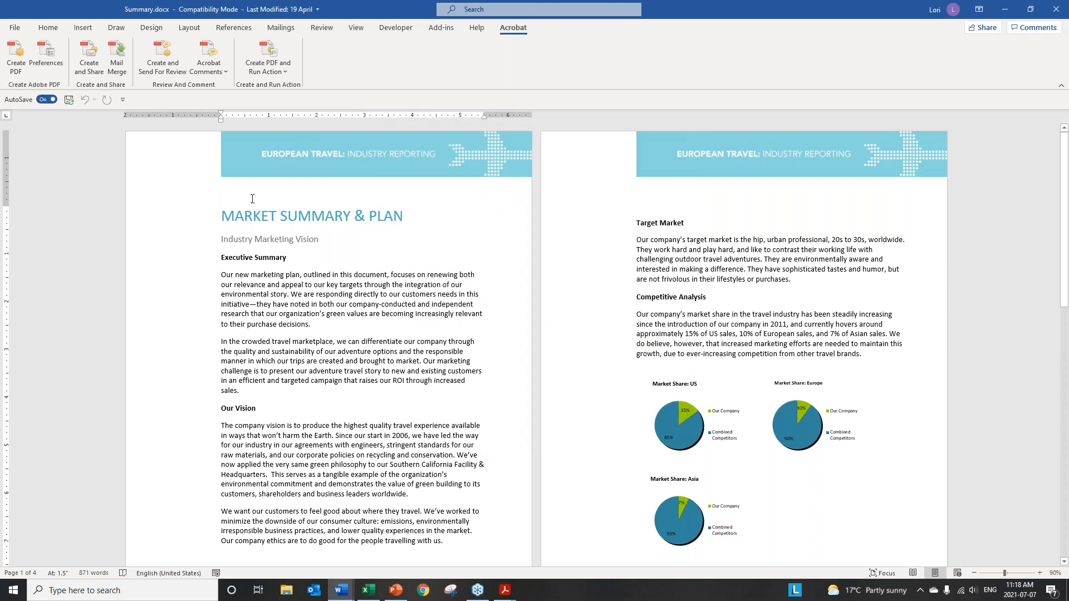
# Check the style applied to the "Industry Marketing Vision" subtitle in Summary.docx, and return to Summary.pdf in Acrobat.
pyautogui.click(47, 28)
pyautogui.click(302, 240)
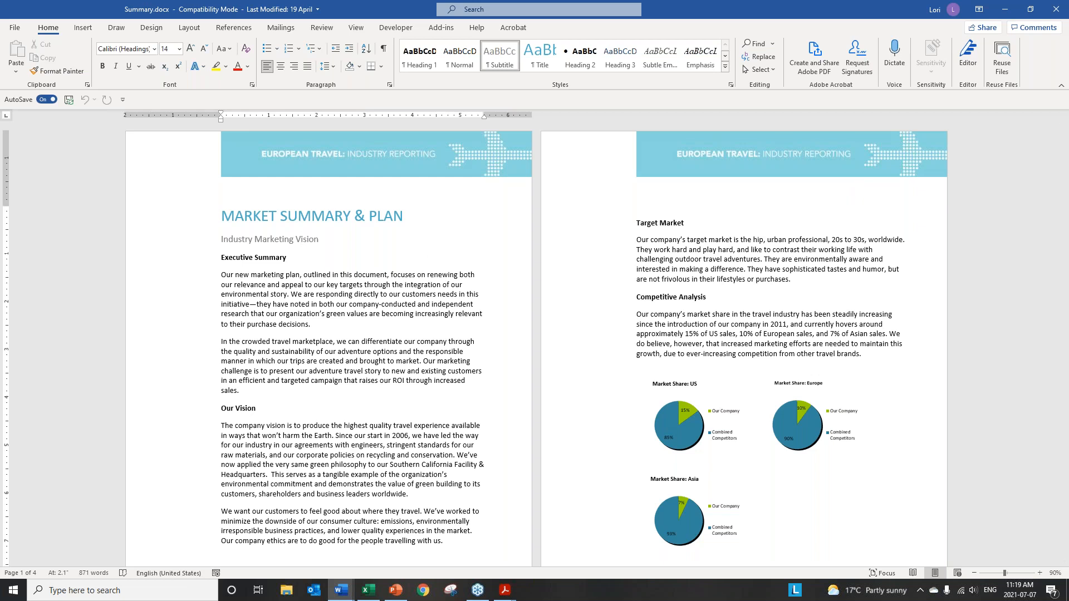
pyautogui.click(1003, 10)
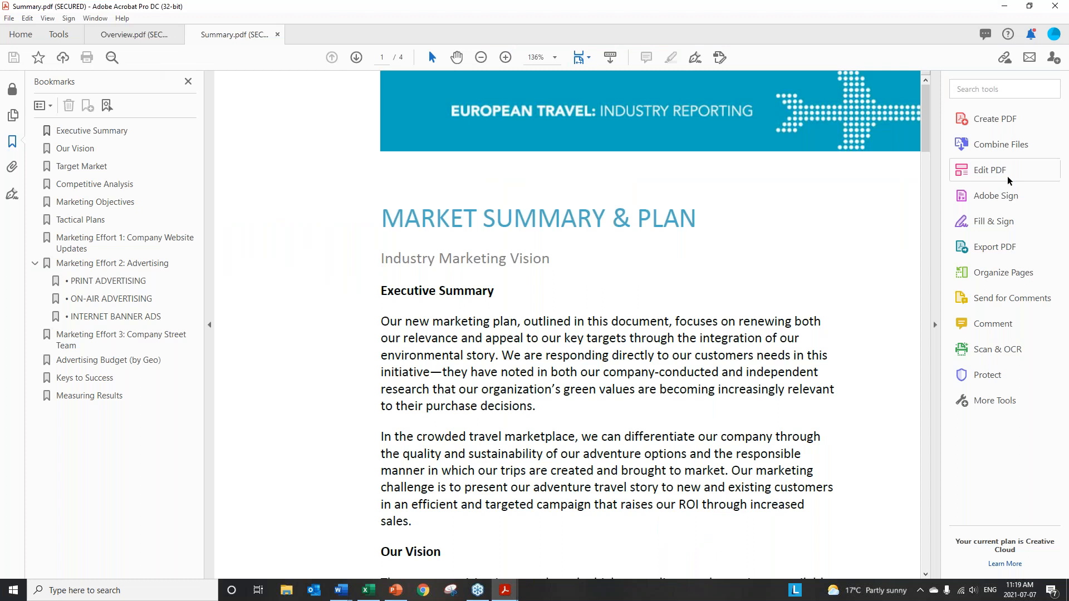
# Show the full set of Acrobat tools and close Overview.pdf and Summary.pdf.
pyautogui.click(54, 36)
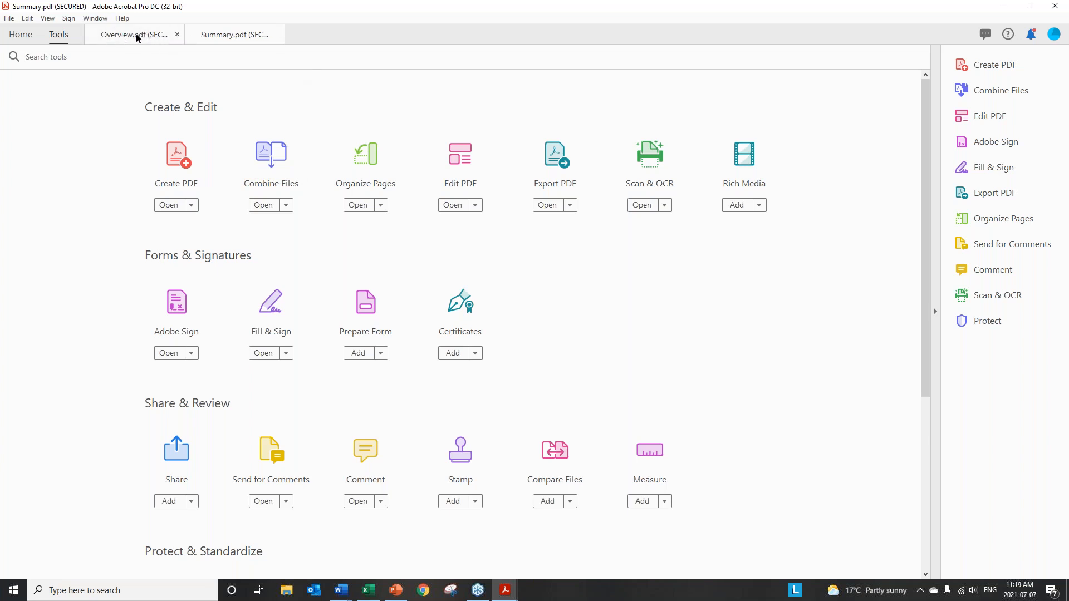
pyautogui.click(178, 35)
pyautogui.click(180, 35)
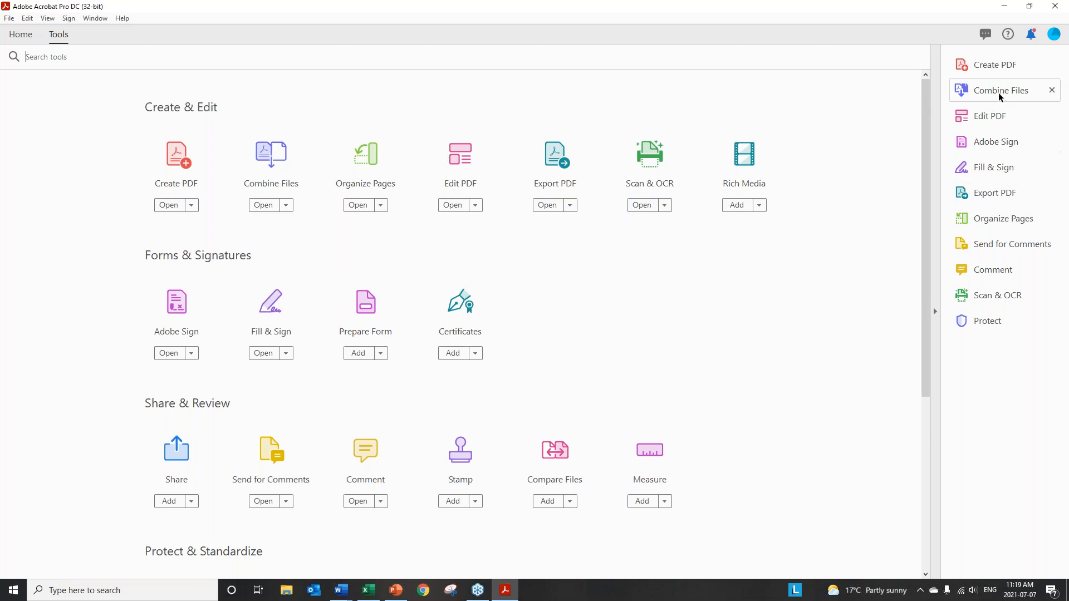
# Start Combine Files and add Analysis.pdf, Overview.pdf and Summary.pdf, entering the permissions password for the protected Overview.pdf.
pyautogui.click(261, 159)
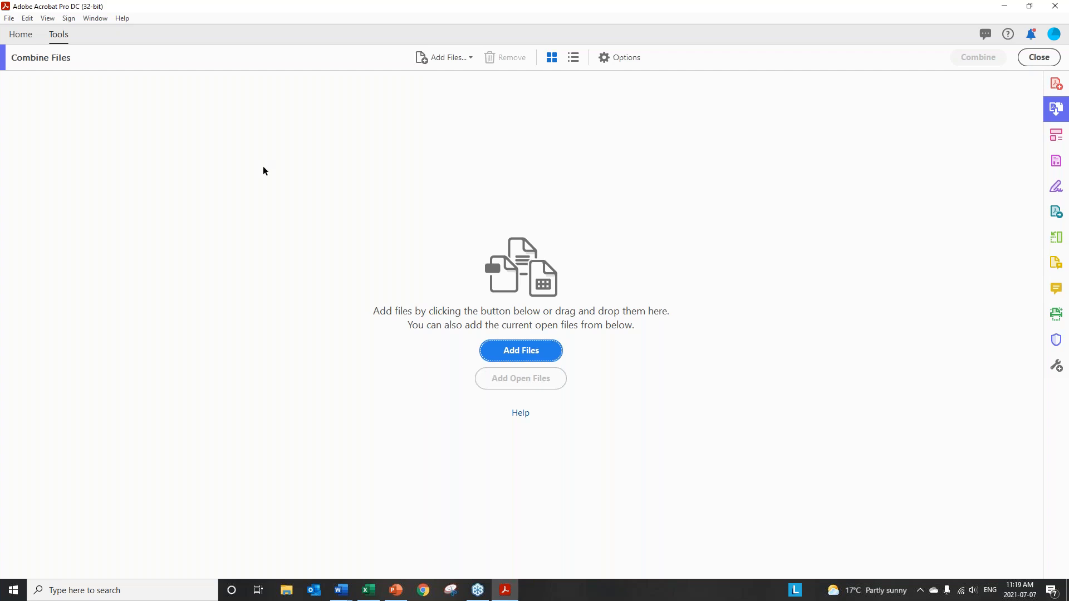
pyautogui.click(520, 351)
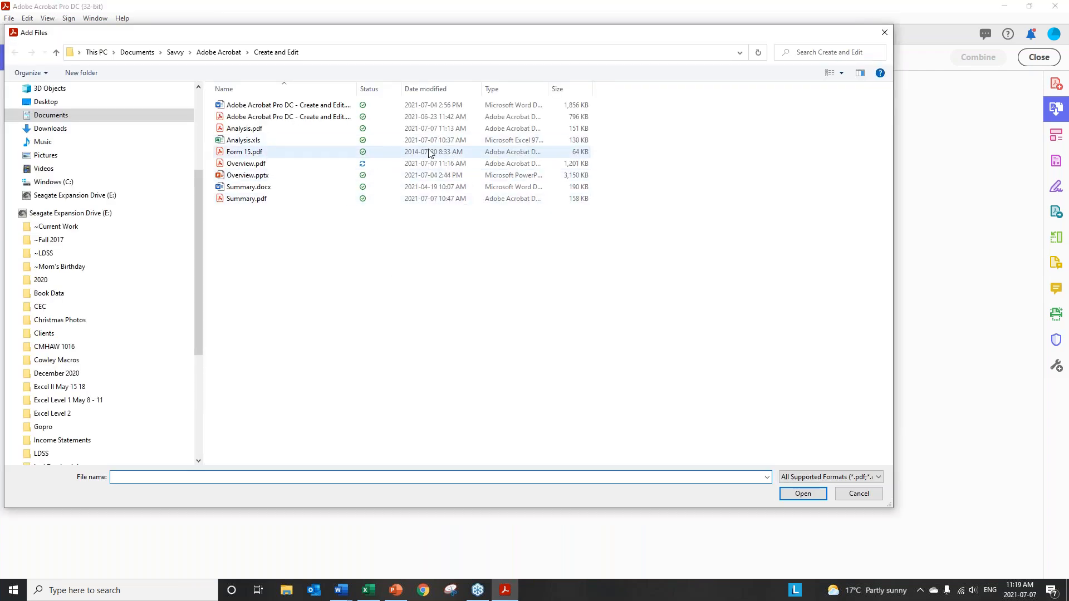
pyautogui.click(245, 129)
pyautogui.keyDown('ctrl'); pyautogui.click(245, 164); pyautogui.keyUp('ctrl')
pyautogui.keyDown('ctrl'); pyautogui.click(247, 198); pyautogui.keyUp('ctrl')
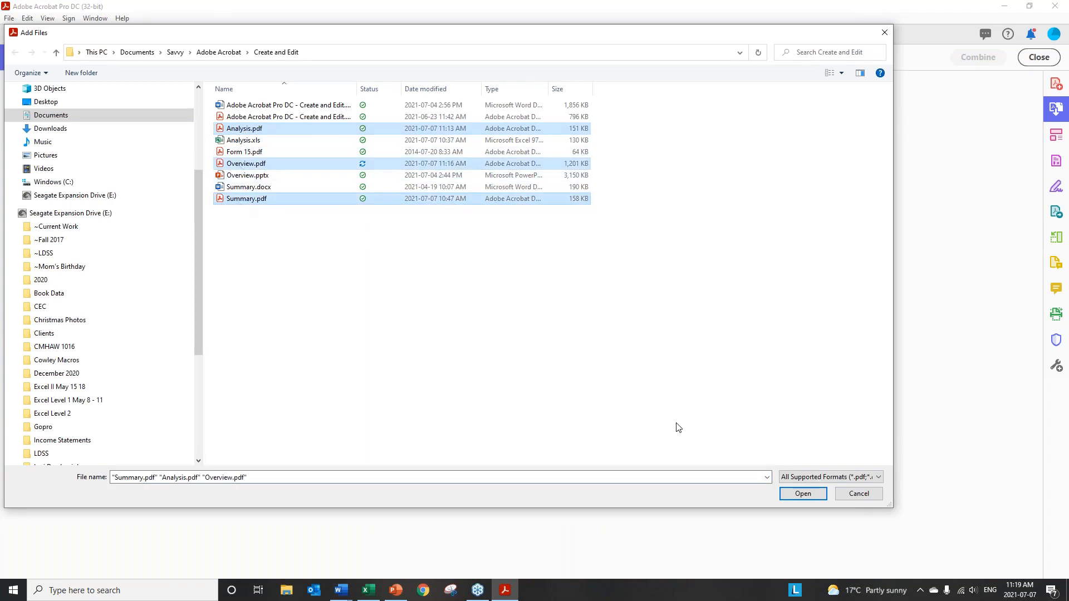
pyautogui.click(793, 495)
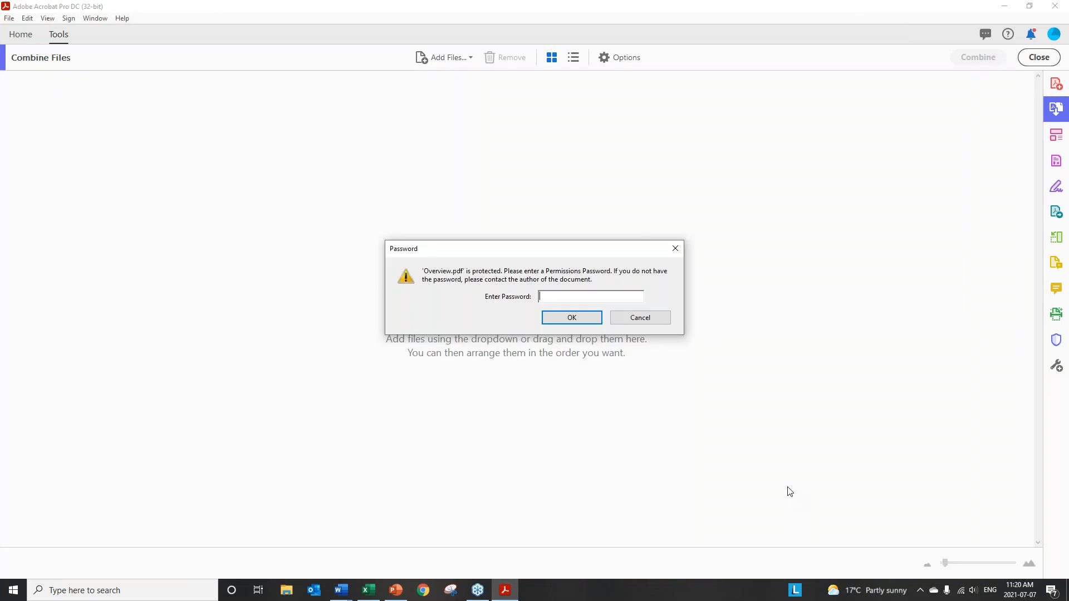
pyautogui.write('********')
pyautogui.click(554, 321)
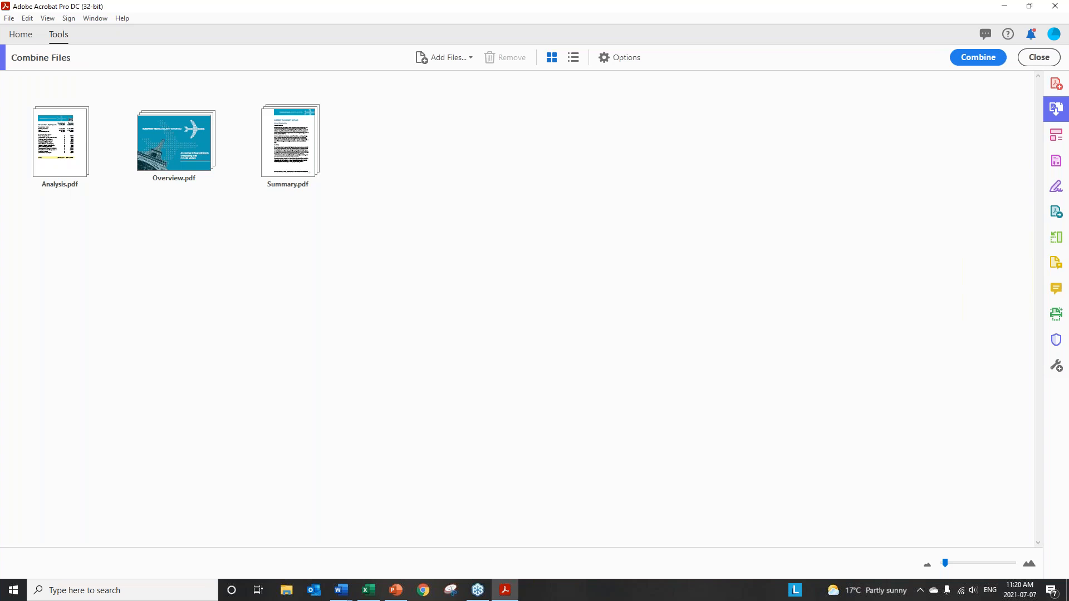
# Add Form 15.pdf to the set of files to combine.
pyautogui.click(471, 58)
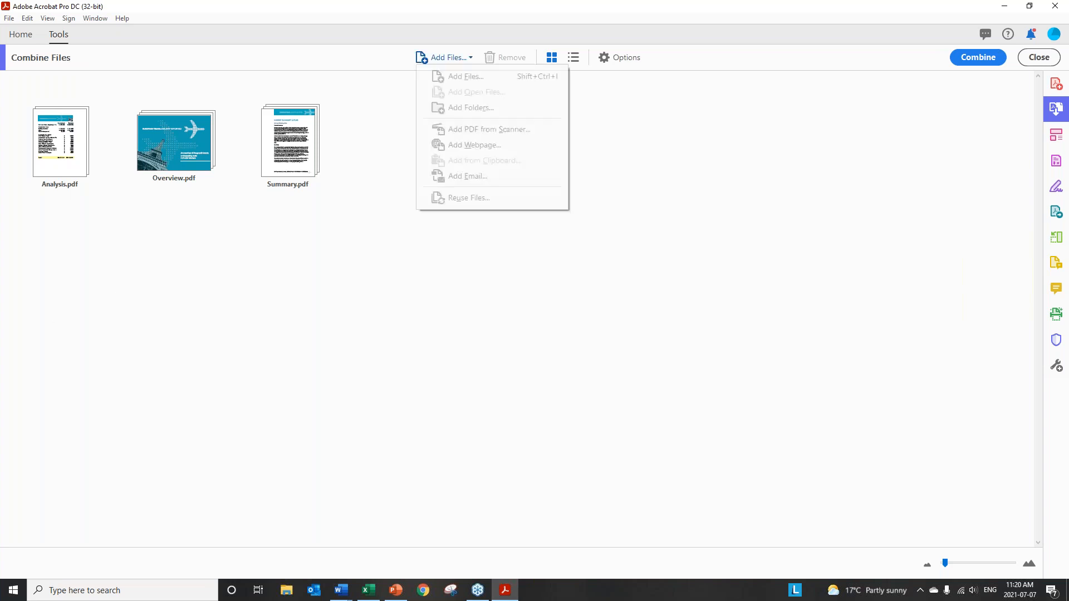
pyautogui.click(471, 77)
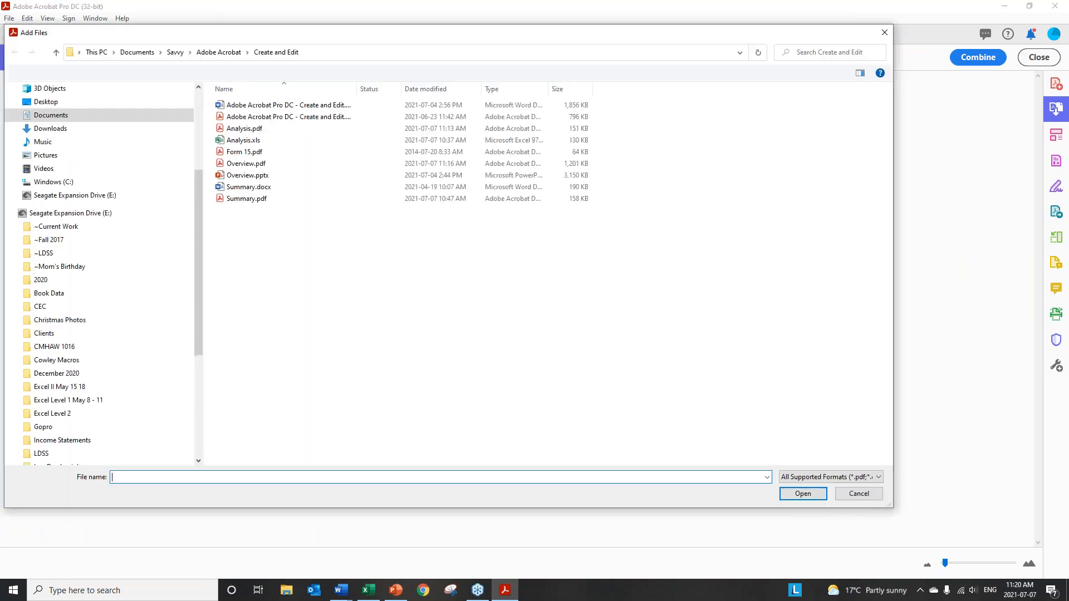
pyautogui.click(249, 156)
pyautogui.press('Return')
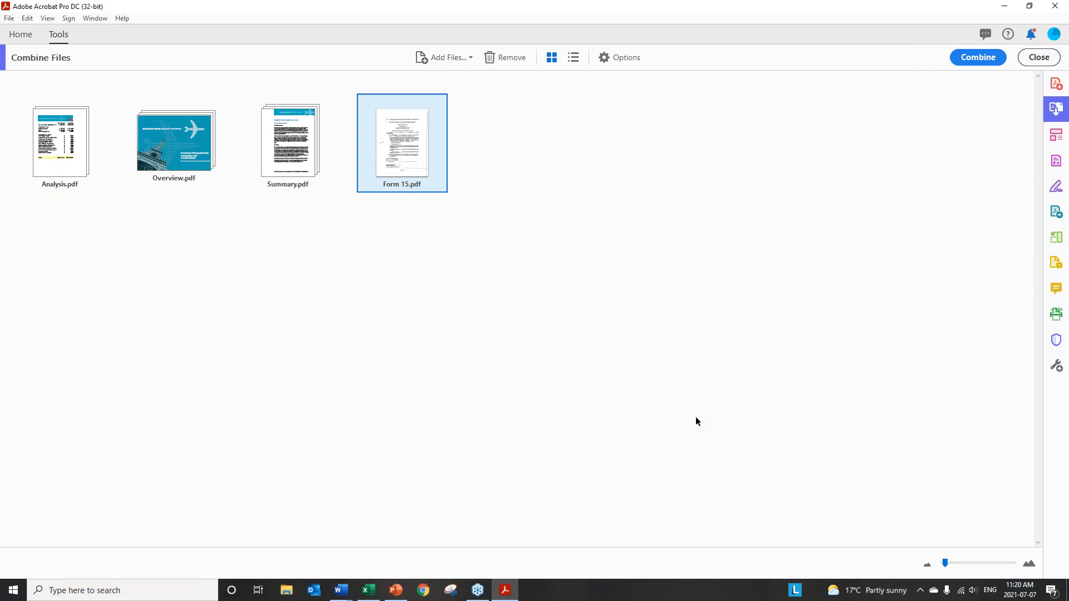
# Preview Analysis.pdf, Overview.pdf and Summary.pdf one after another in the Combine Files workspace, closing each preview.
pyautogui.moveTo(63, 145)
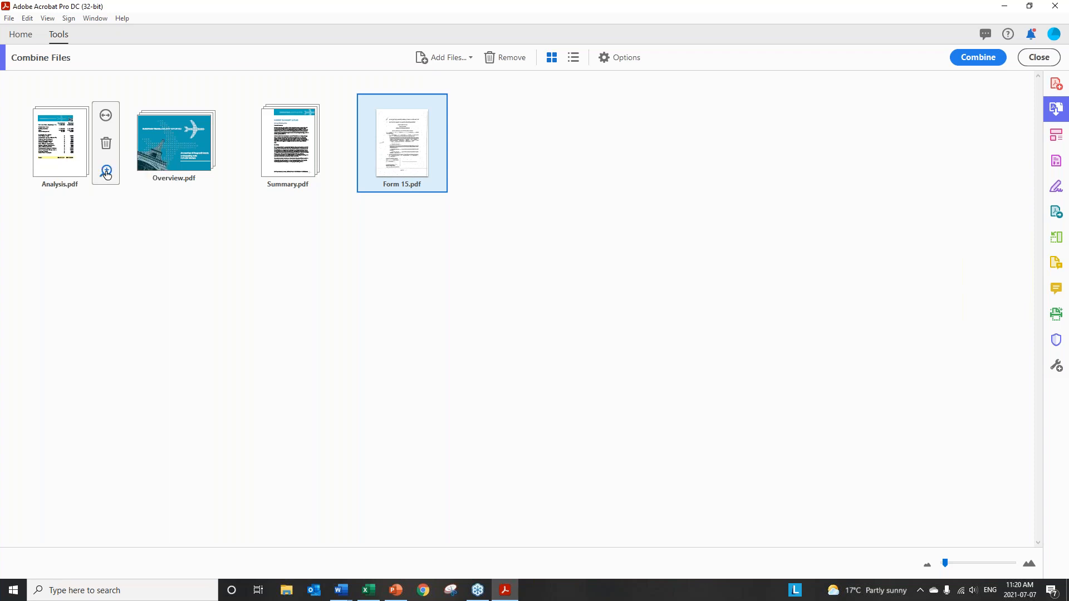
pyautogui.click(107, 171)
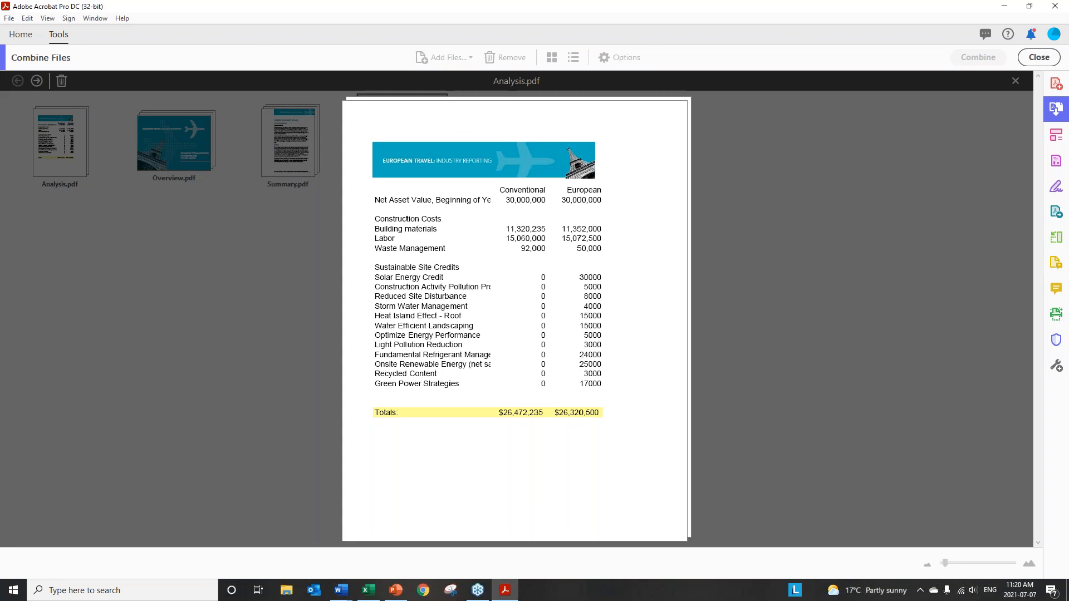
pyautogui.click(780, 268)
pyautogui.moveTo(145, 164)
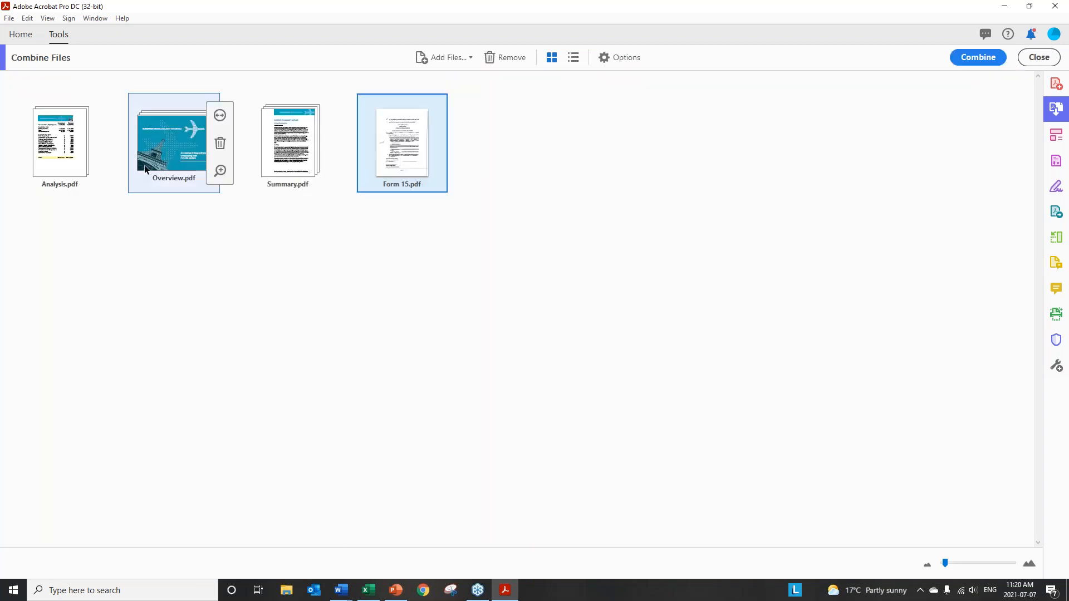
pyautogui.click(220, 170)
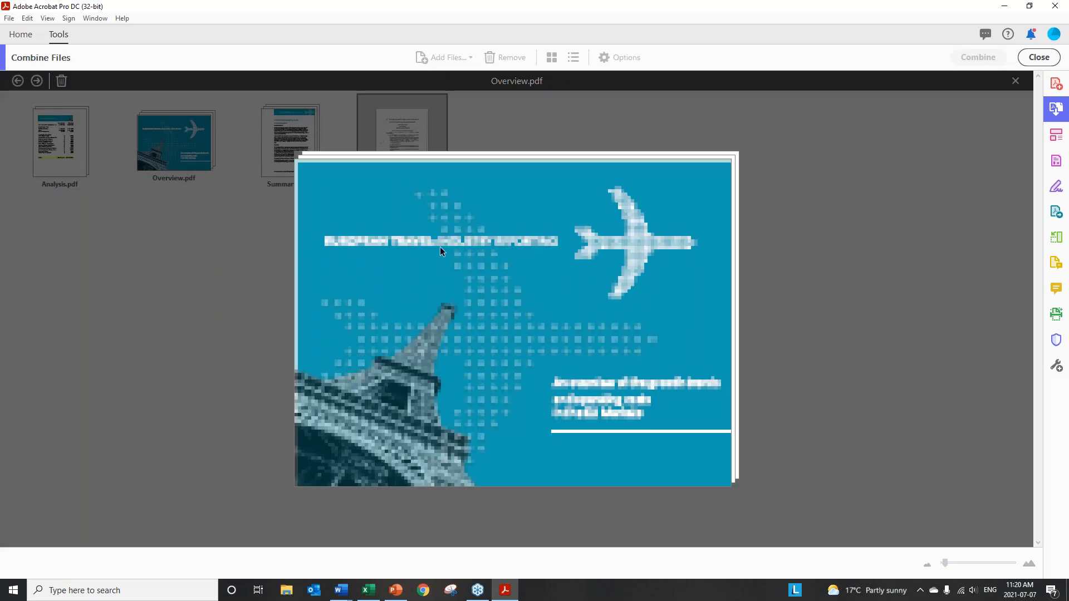
pyautogui.click(840, 263)
pyautogui.moveTo(290, 160)
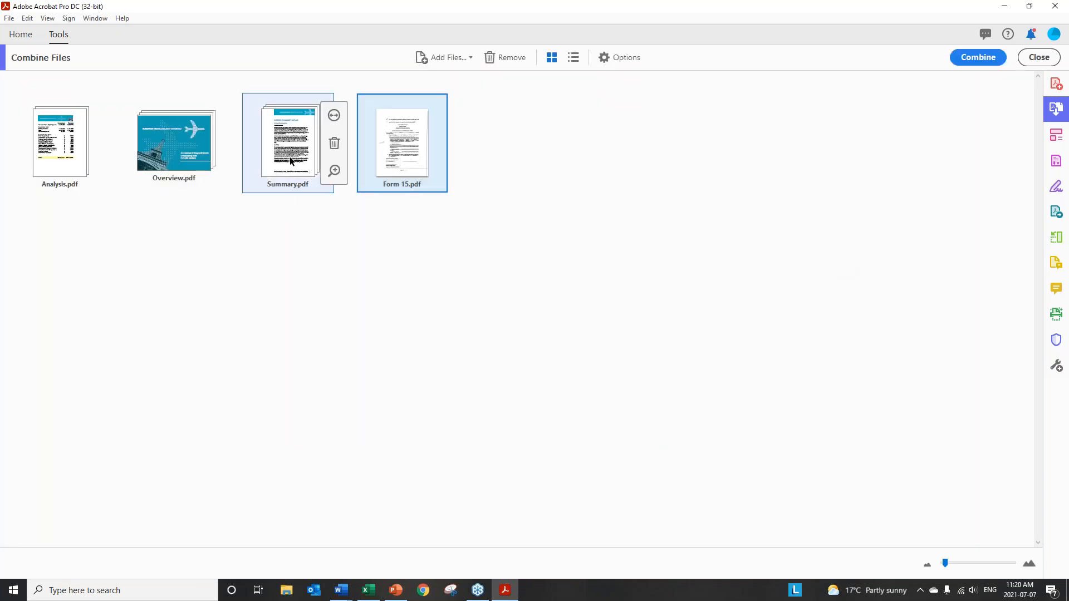
pyautogui.click(334, 171)
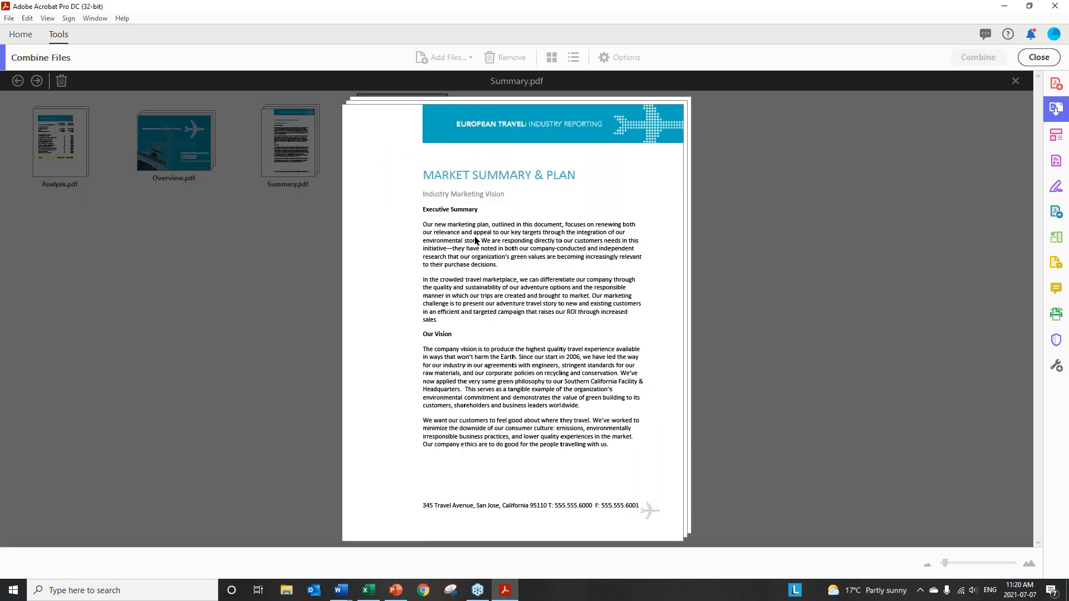
pyautogui.click(746, 243)
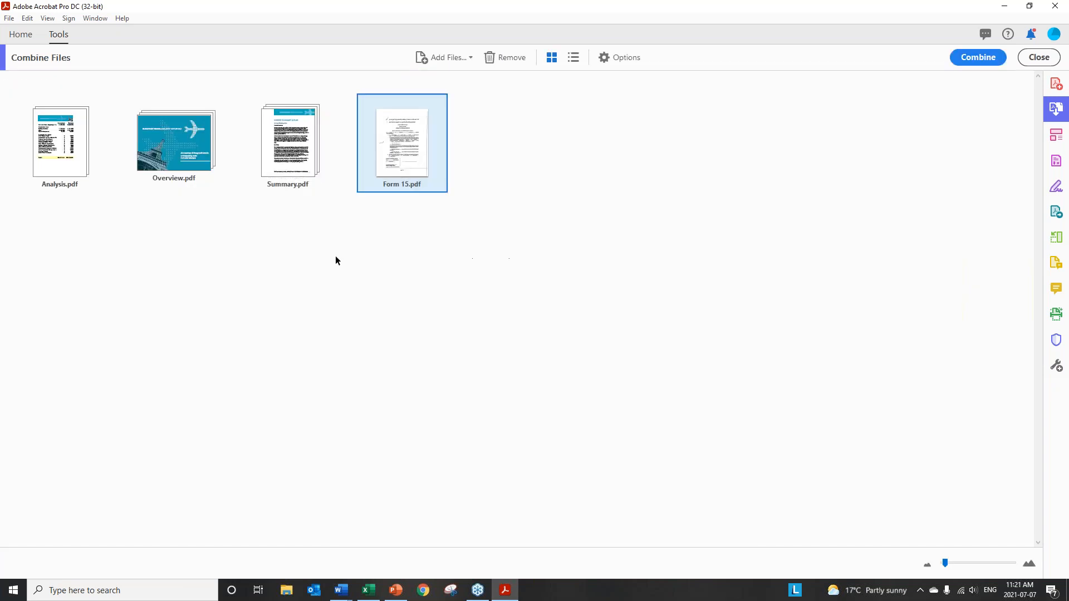
# Expand Analysis.pdf, Overview.pdf and Summary.pdf one after another to view their individual pages, collapsing each document again.
pyautogui.moveTo(334, 171)
pyautogui.moveTo(284, 139)
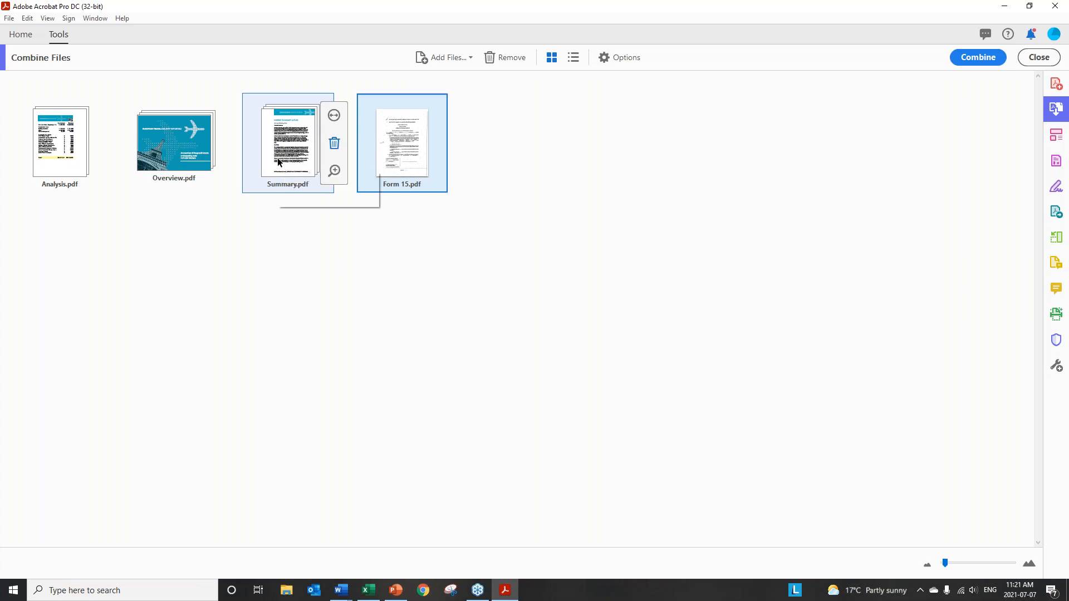
pyautogui.moveTo(408, 137)
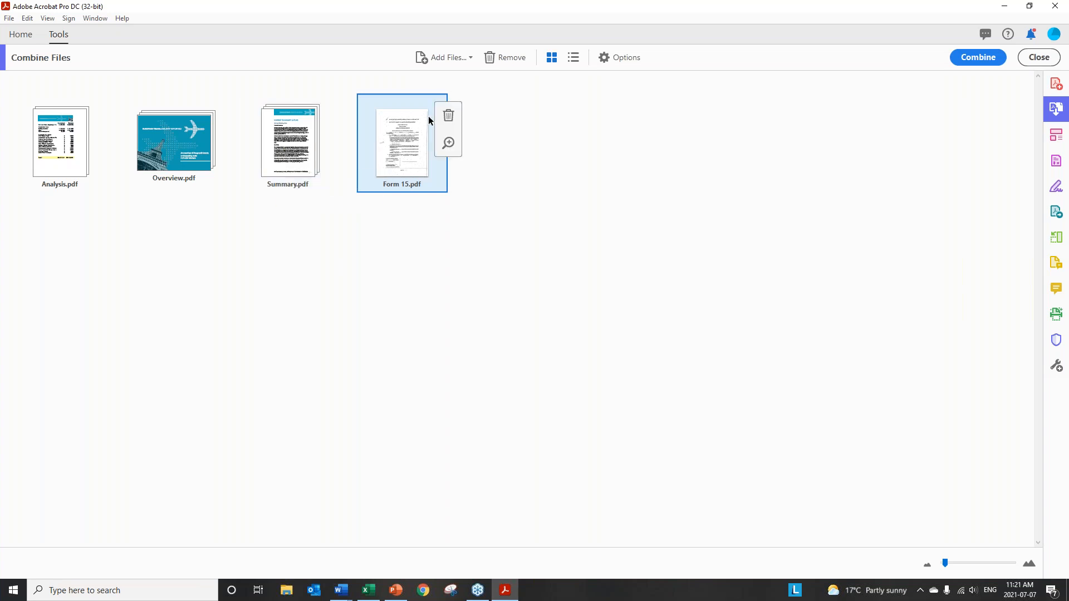
pyautogui.moveTo(274, 162)
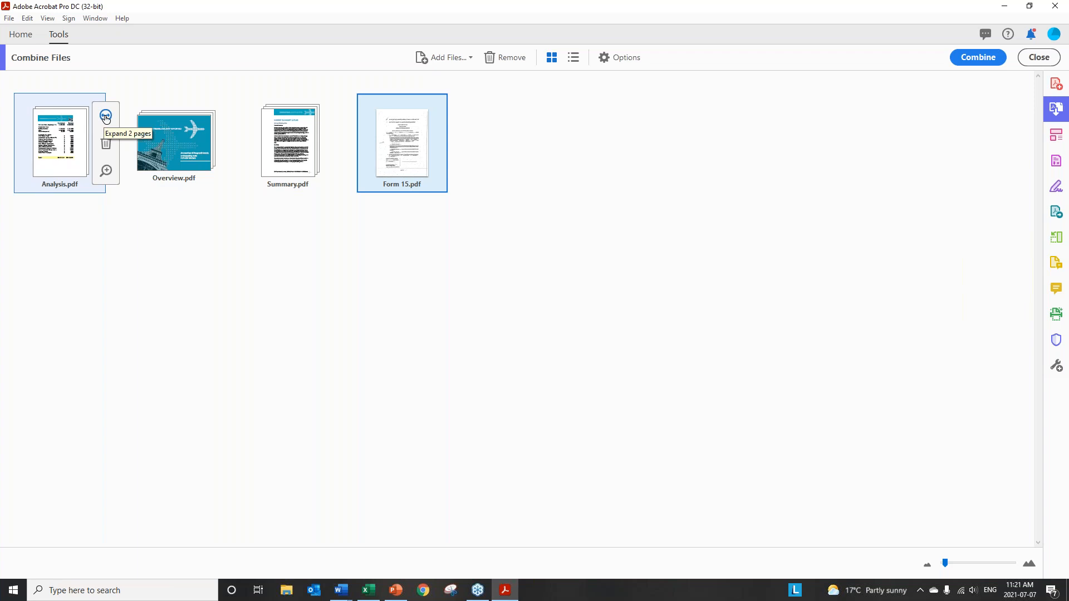
pyautogui.click(106, 117)
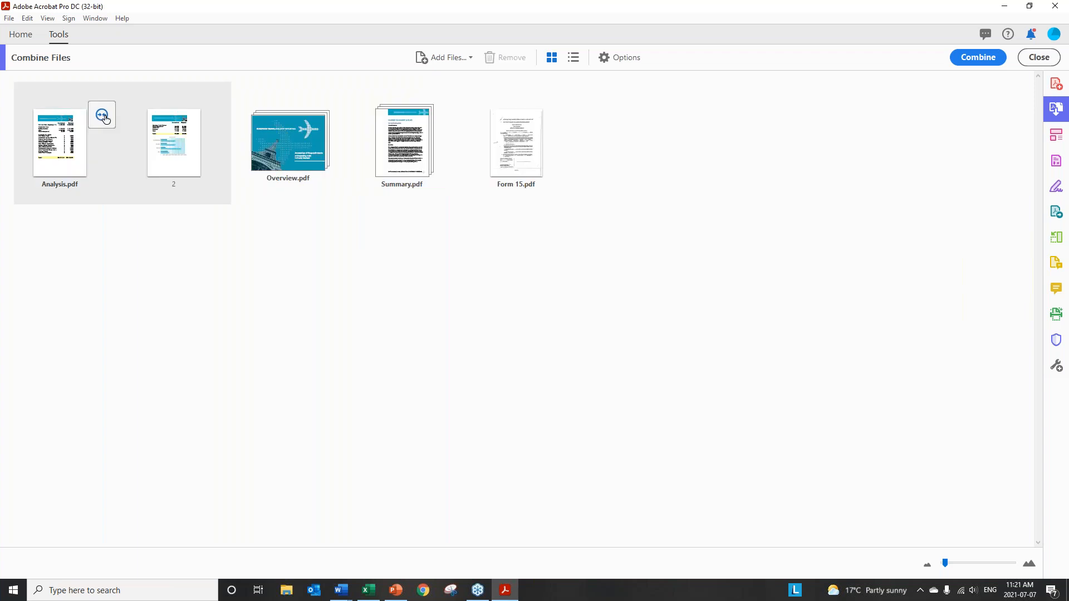
pyautogui.click(106, 118)
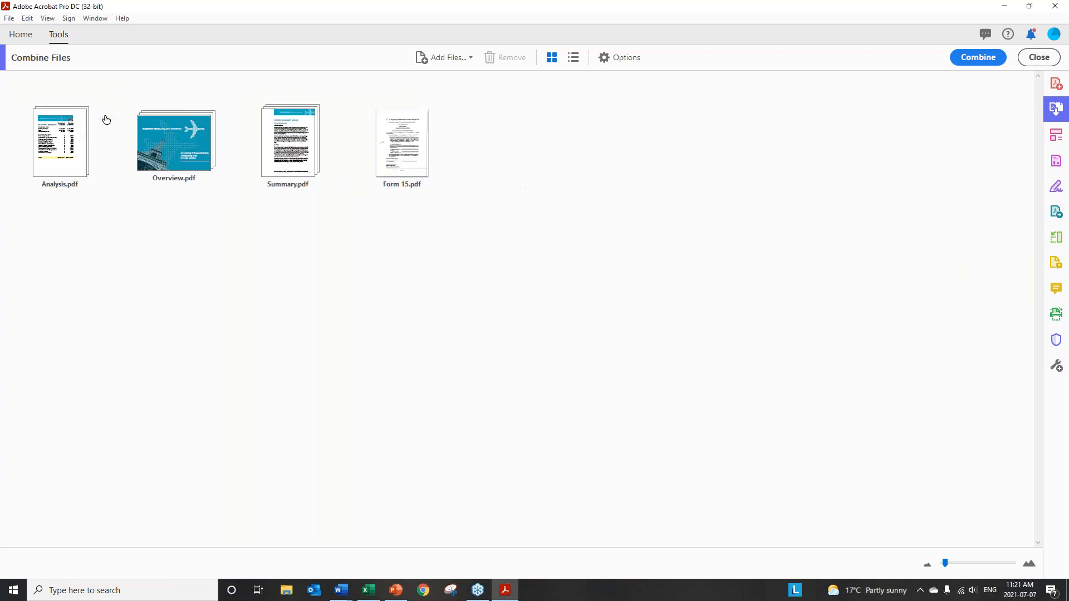
pyautogui.click(220, 117)
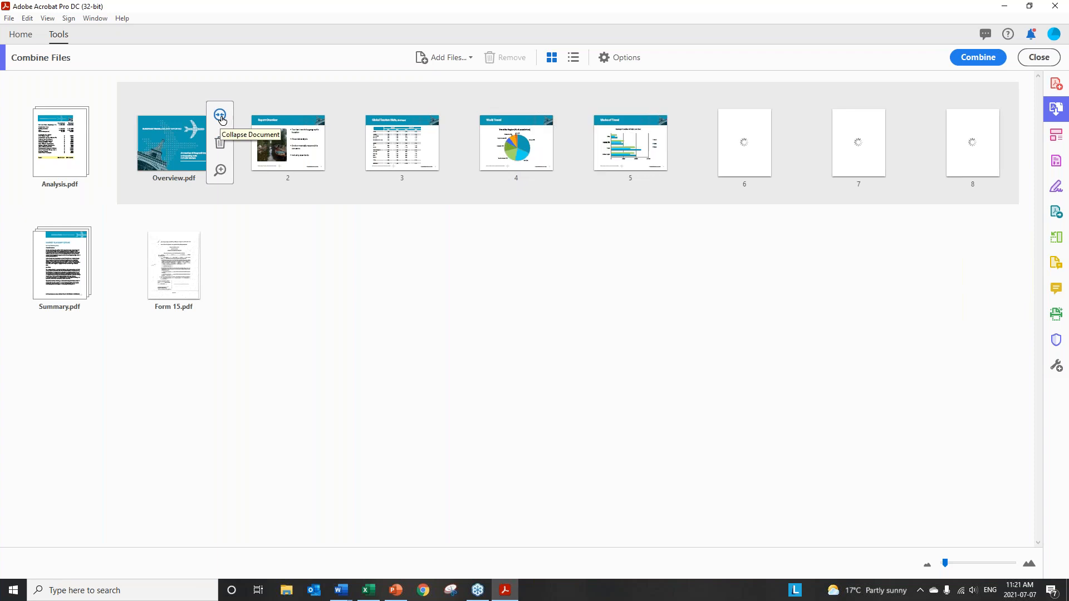
pyautogui.click(221, 117)
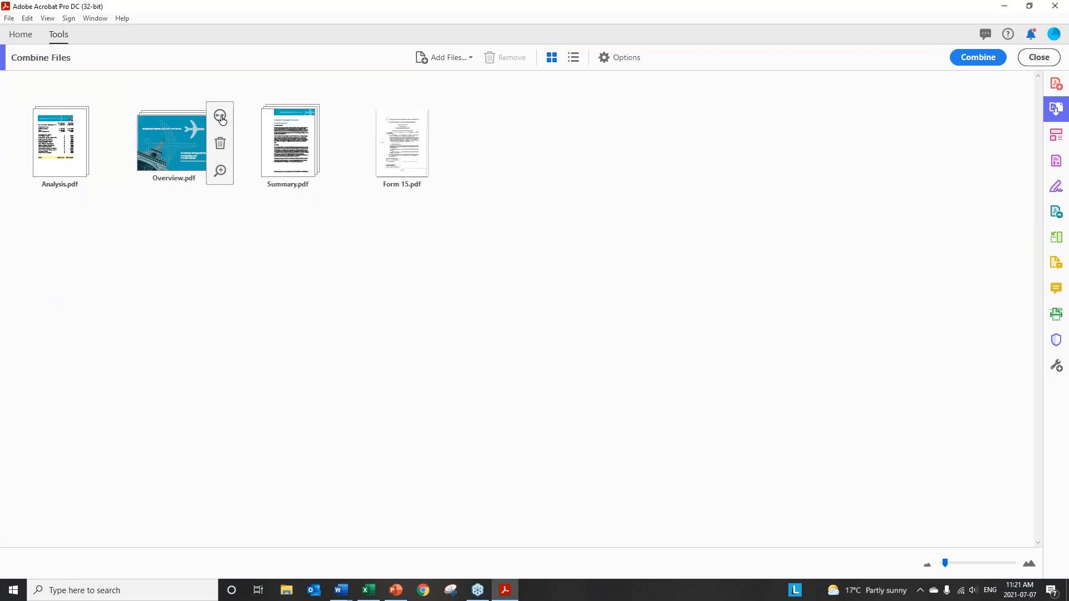
pyautogui.moveTo(287, 118)
pyautogui.click(333, 116)
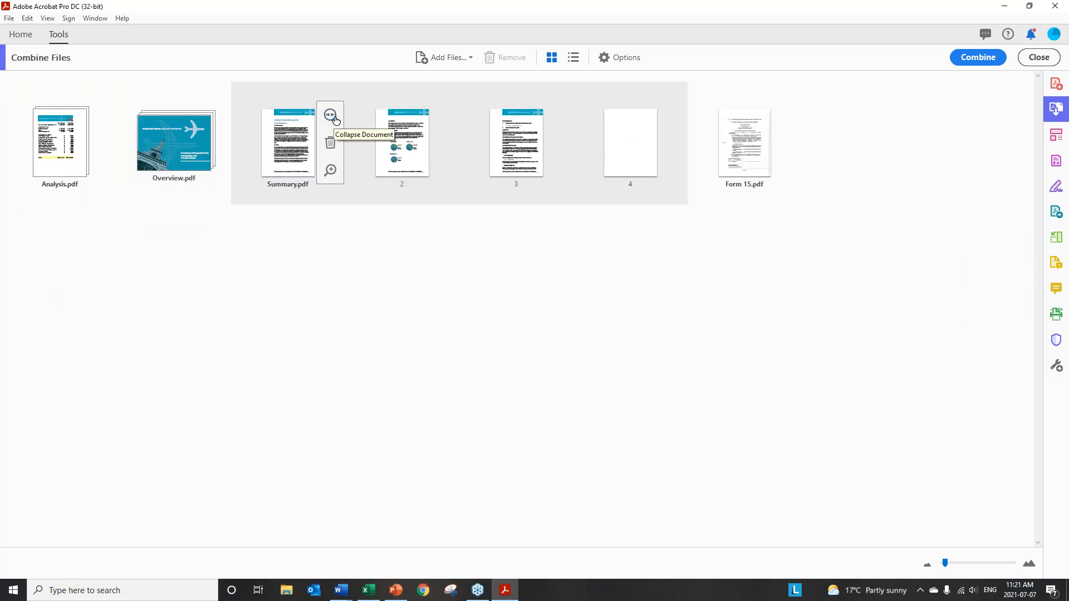
pyautogui.click(330, 116)
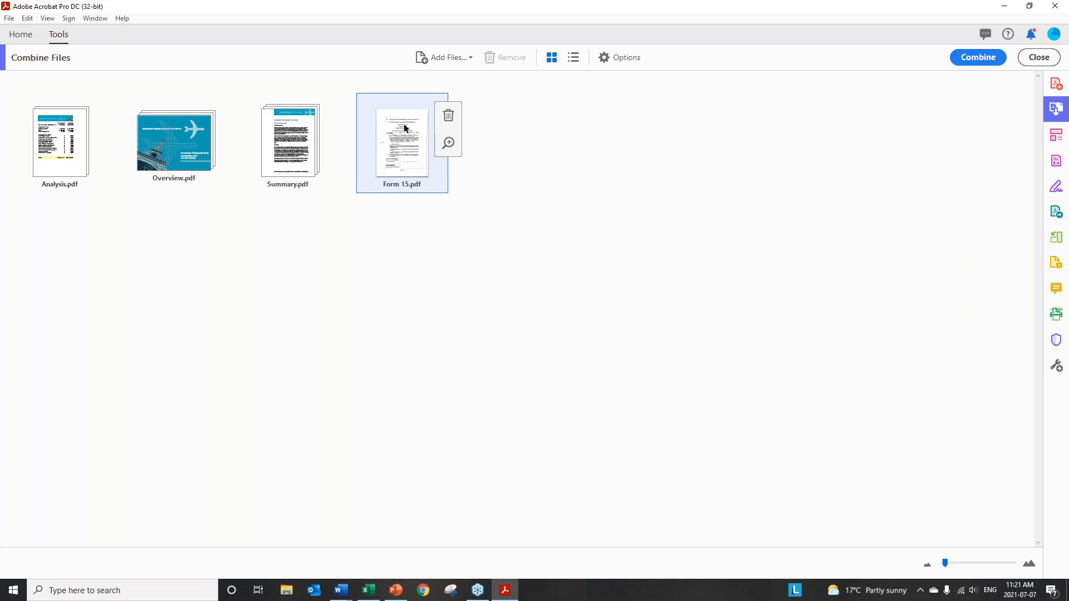
# Remove Form 15.pdf from the set of files to combine.
pyautogui.click(450, 117)
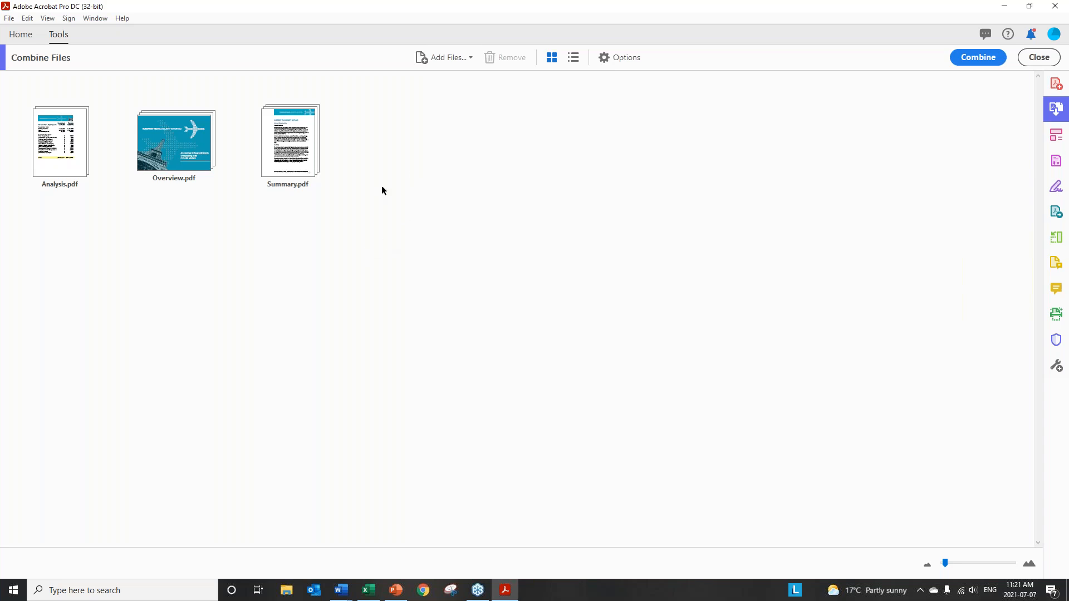
# Expand Analysis.pdf, move its page 2 ahead of page 1, and delete that moved page from the set.
pyautogui.moveTo(53, 125)
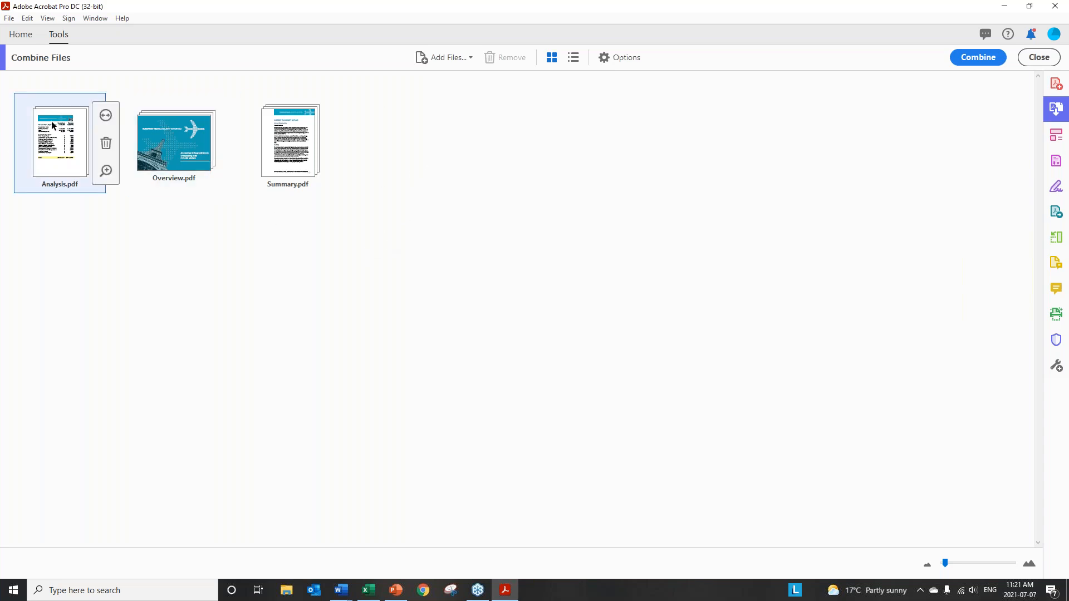
pyautogui.click(106, 116)
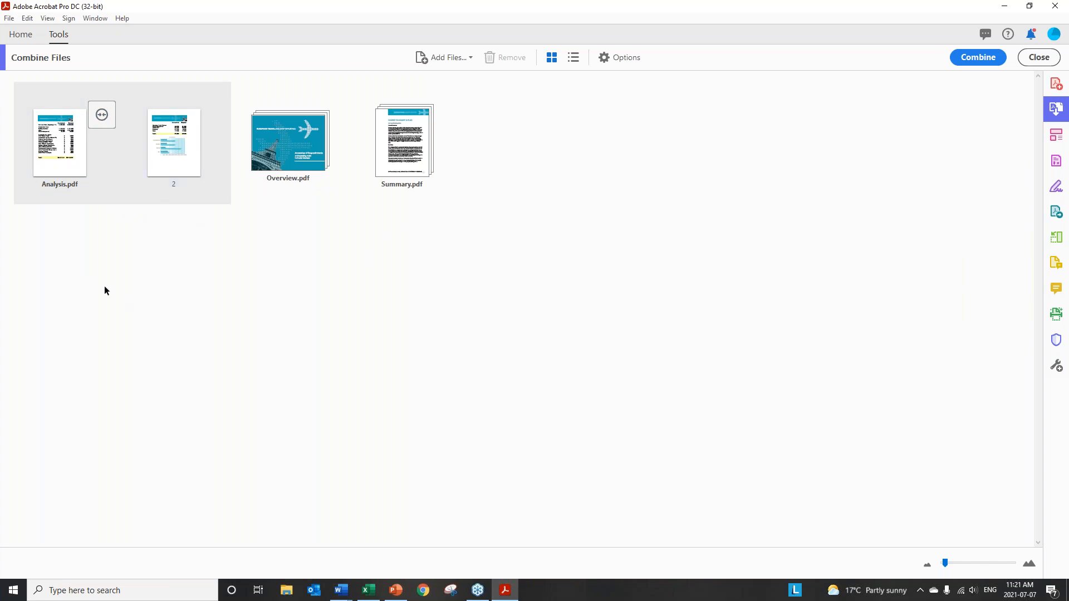
pyautogui.moveTo(167, 148); pyautogui.dragTo(41, 153)
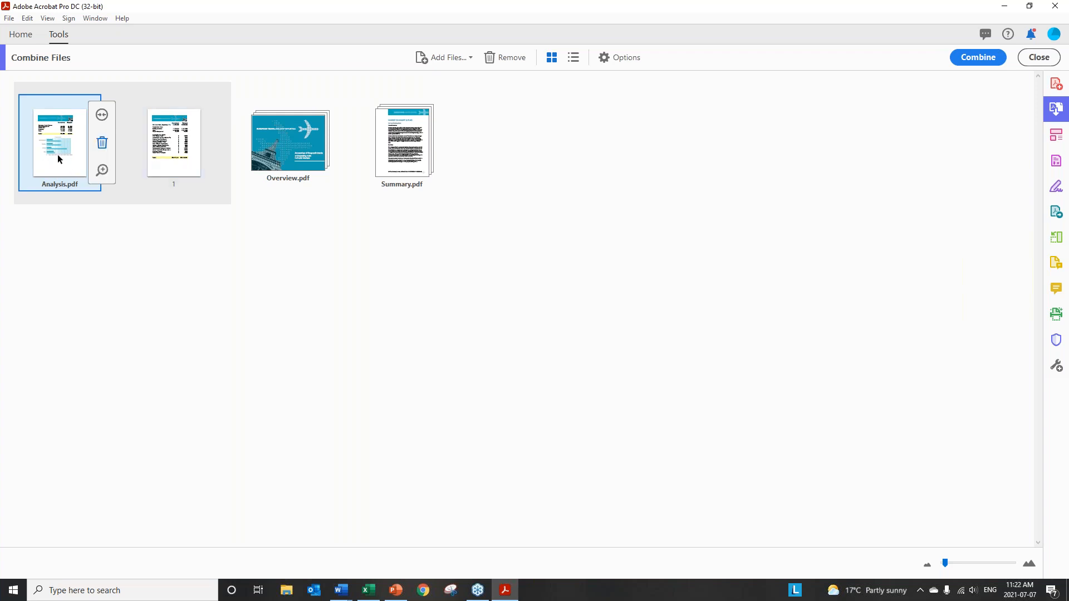
pyautogui.click(102, 144)
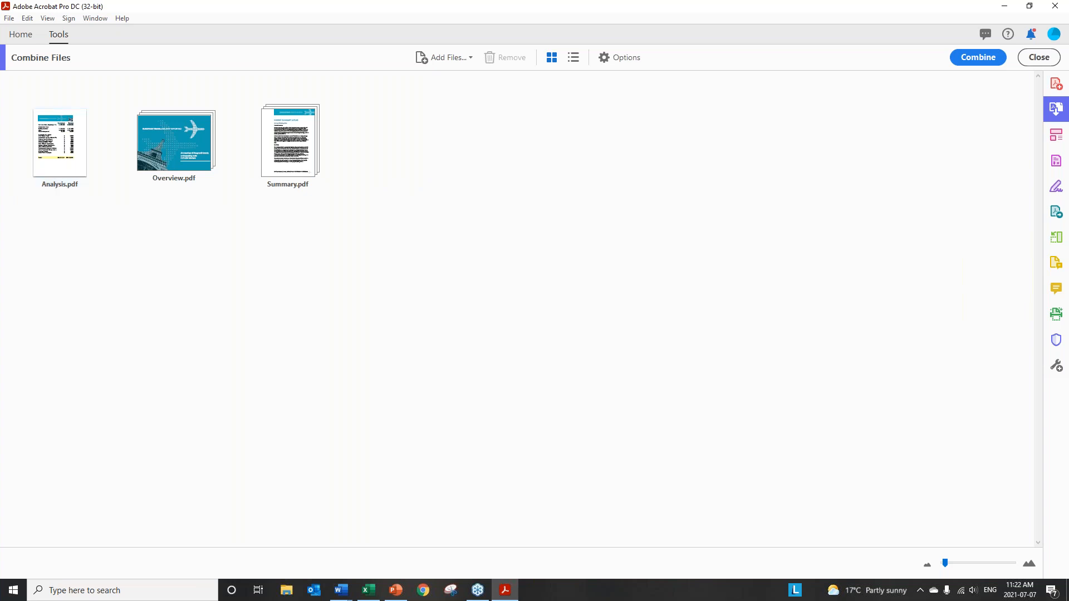
# Expand Overview.pdf into its individual pages and select pages 4 and 5 together.
pyautogui.moveTo(169, 154)
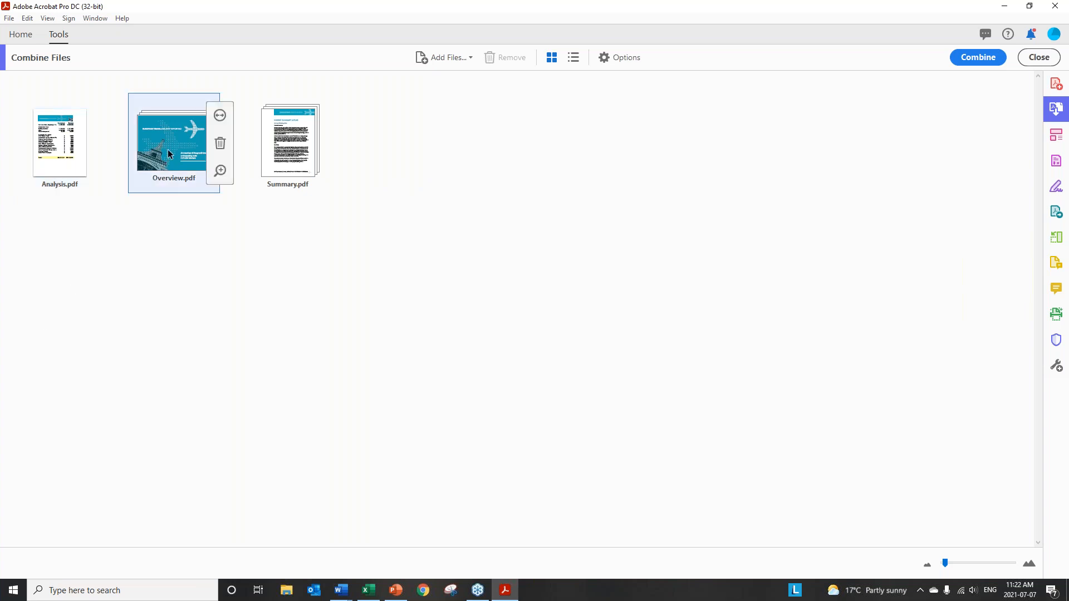
pyautogui.click(220, 116)
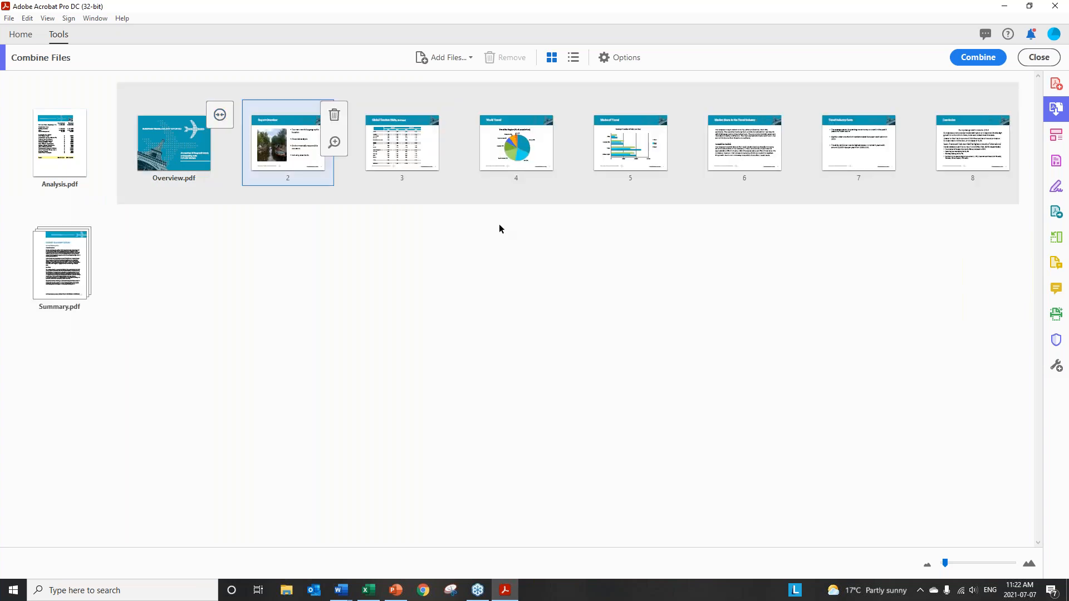
pyautogui.moveTo(526, 129)
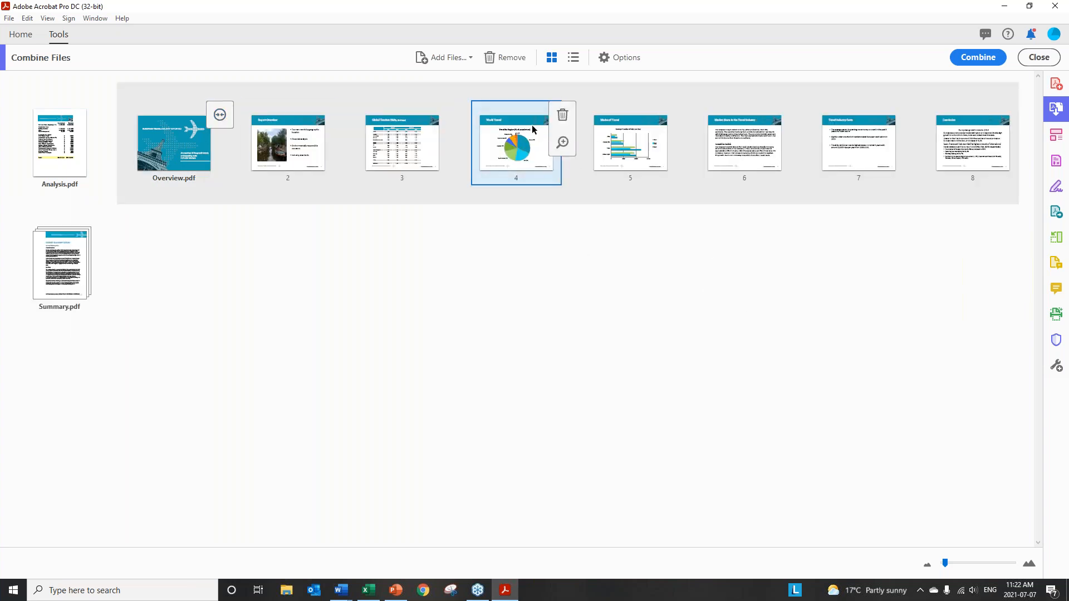
pyautogui.click(648, 129)
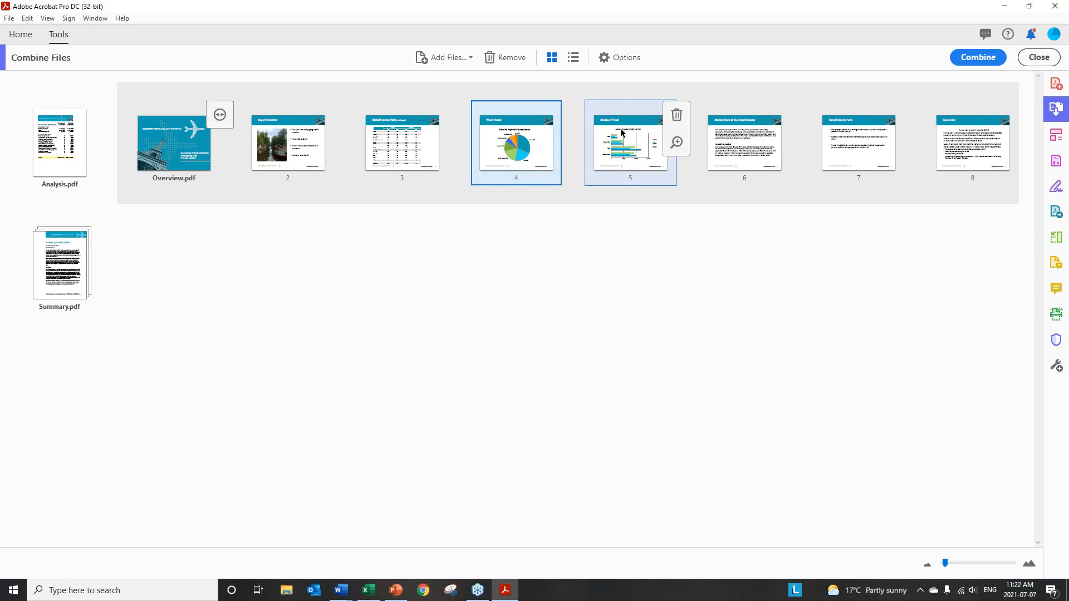
pyautogui.click(506, 127)
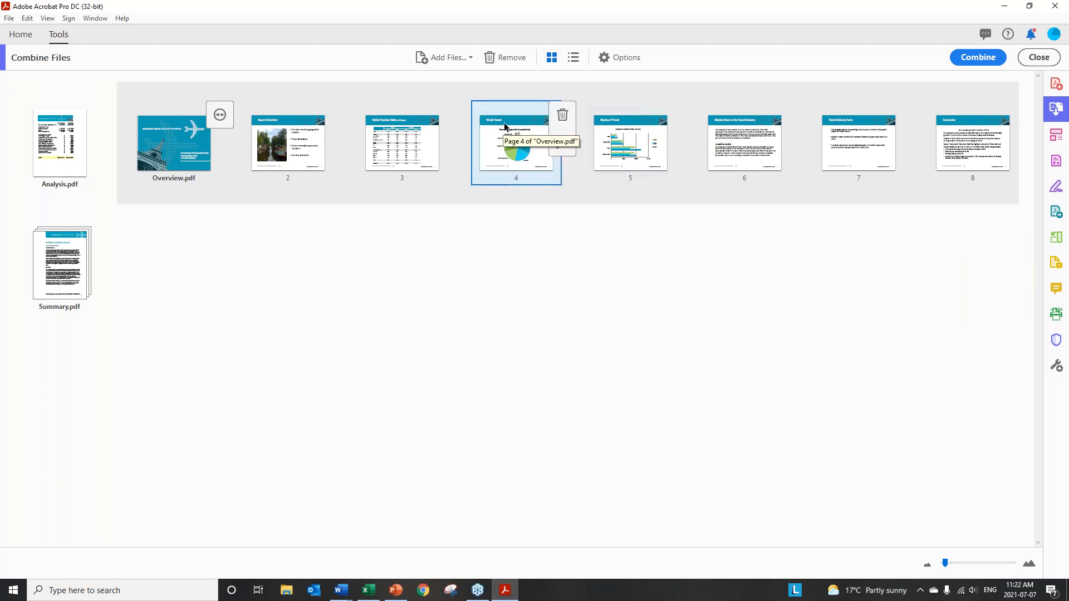
pyautogui.keyDown('ctrl'); pyautogui.click(642, 122); pyautogui.keyUp('ctrl')
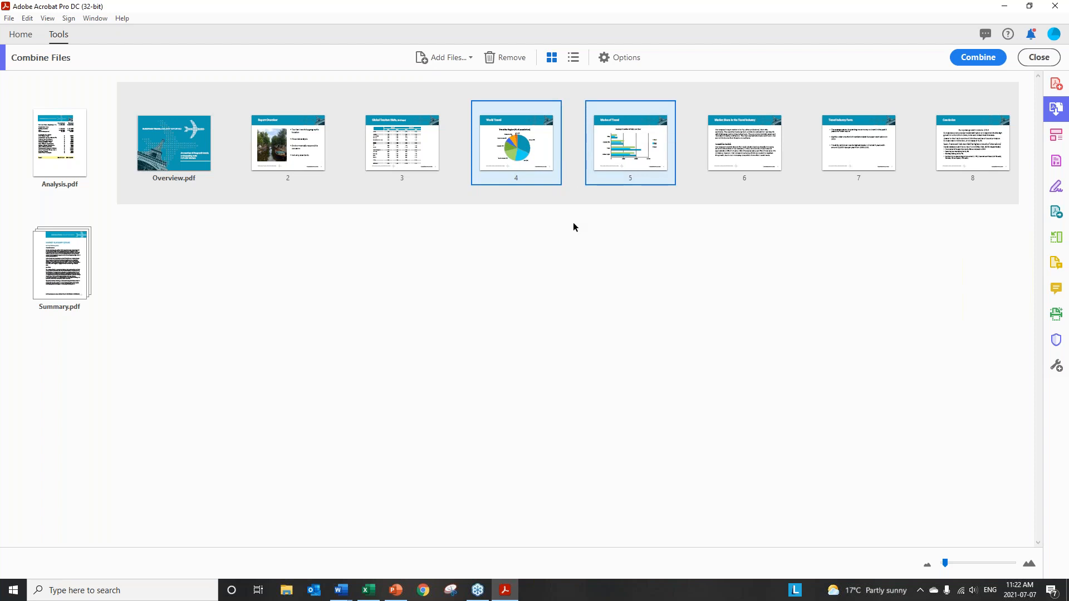
# Try out multiple page selection in Overview.pdf with the range 3 to 8 and the separate pages 4 and 7.
pyautogui.click(411, 130)
pyautogui.keyDown('shift'); pyautogui.click(975, 146); pyautogui.keyUp('shift')
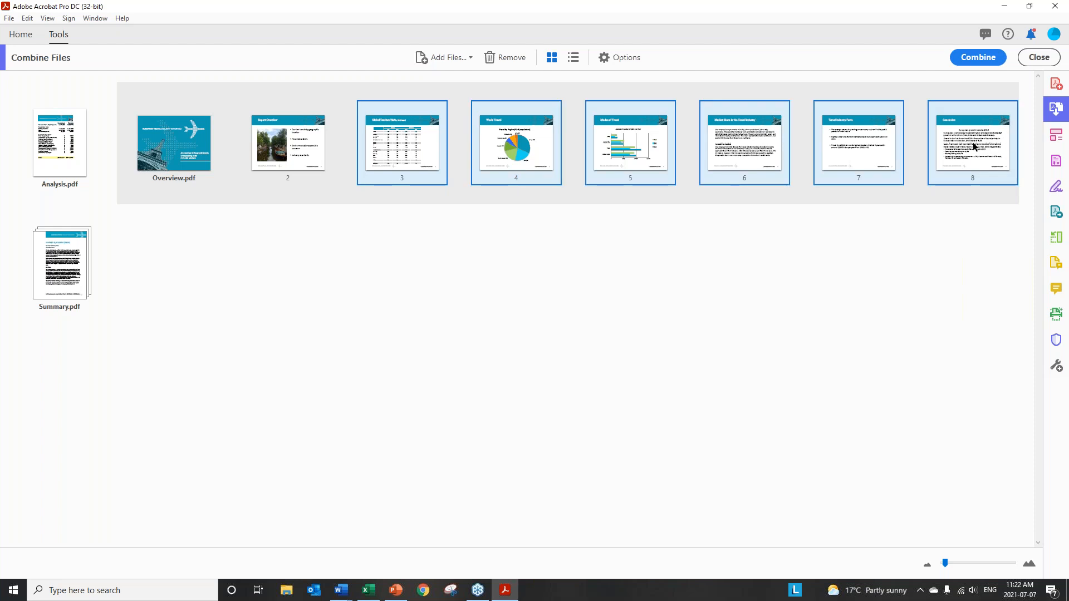
pyautogui.click(529, 147)
pyautogui.keyDown('ctrl'); pyautogui.click(837, 135); pyautogui.keyUp('ctrl')
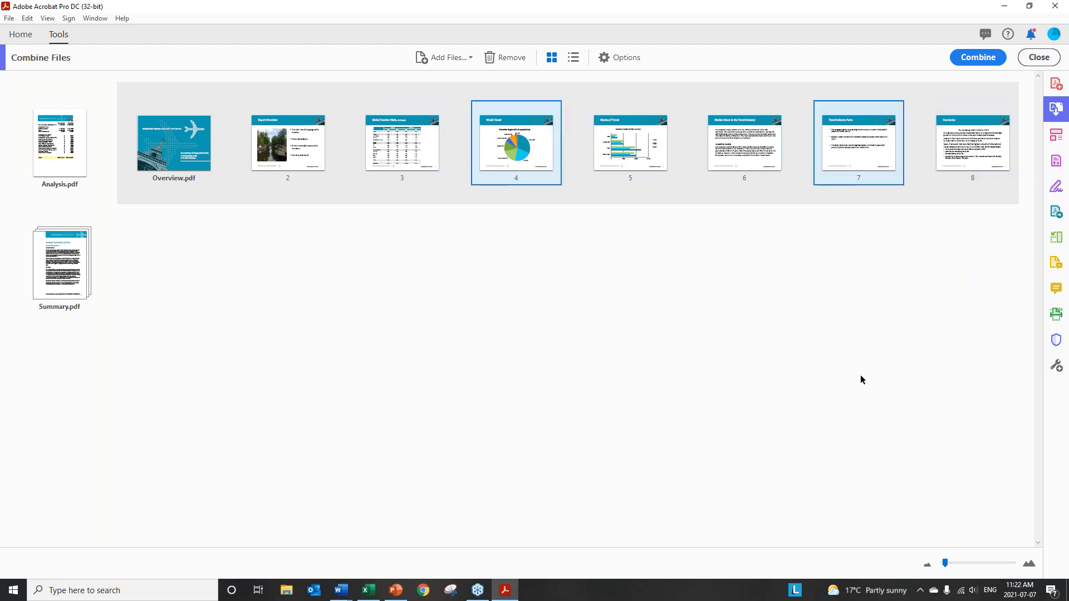
pyautogui.click(397, 153)
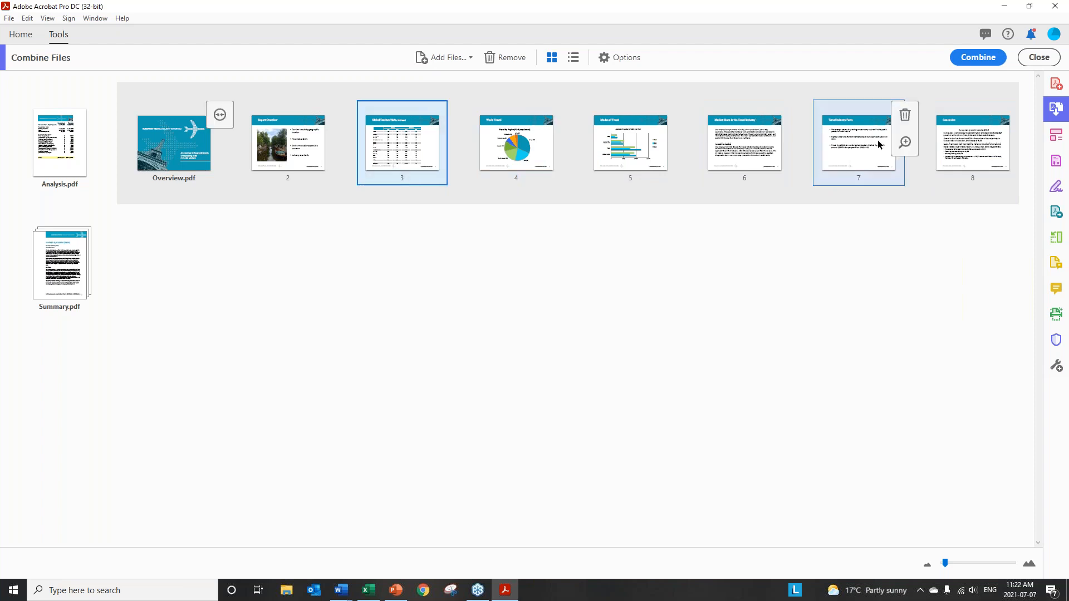
pyautogui.keyDown('shift'); pyautogui.click(968, 148); pyautogui.keyUp('shift')
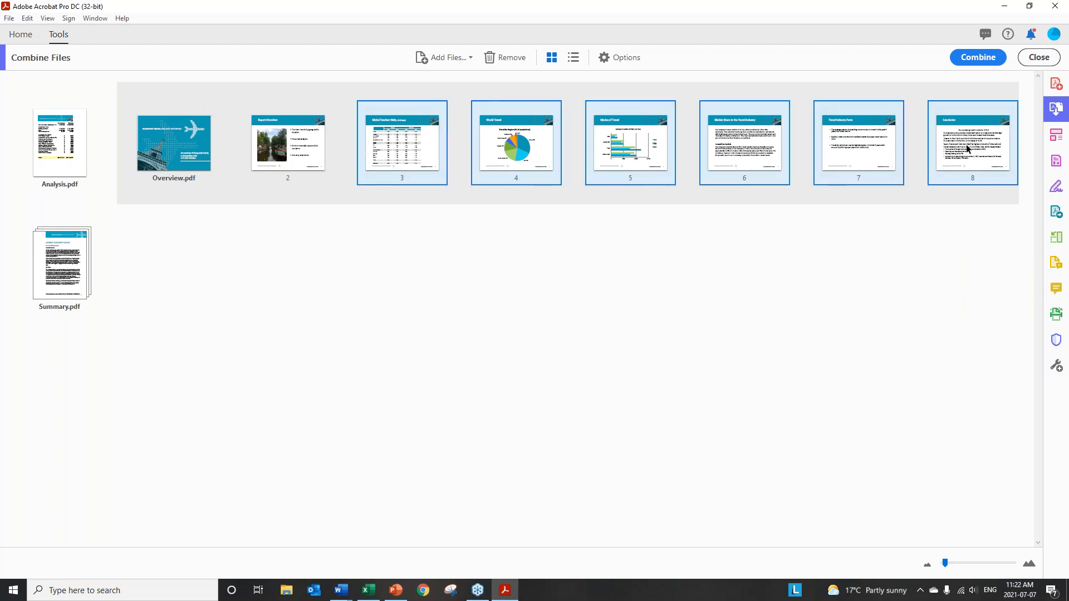
# Remove pages 4 and 5 of Overview.pdf from the files to combine.
pyautogui.click(516, 133)
pyautogui.keyDown('ctrl'); pyautogui.click(624, 137); pyautogui.keyUp('ctrl')
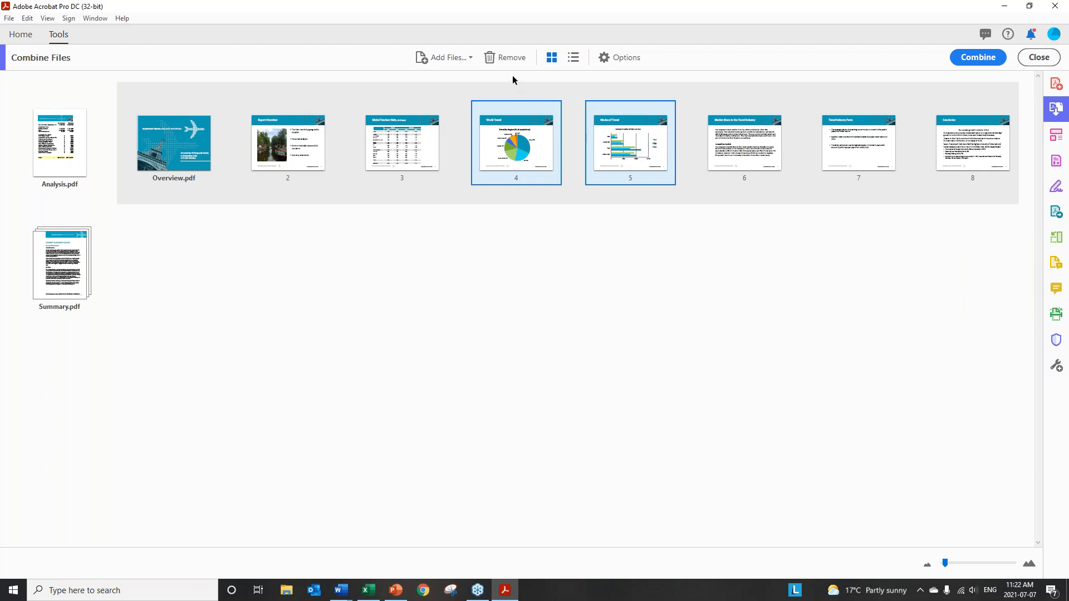
pyautogui.click(510, 58)
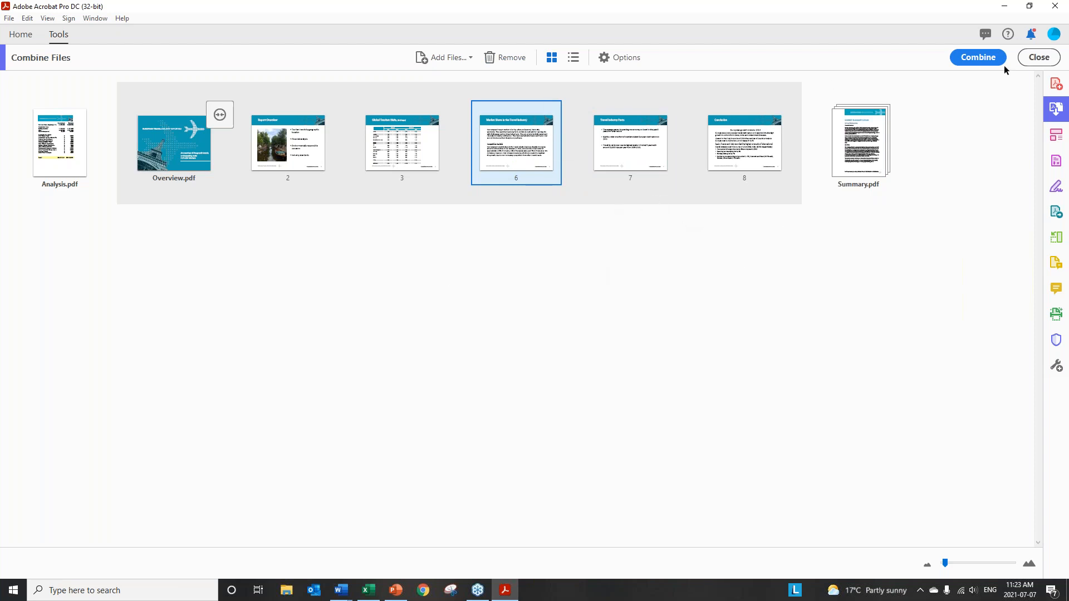
# Combine the arranged files into a single PDF and browse its page thumbnails.
pyautogui.click(972, 57)
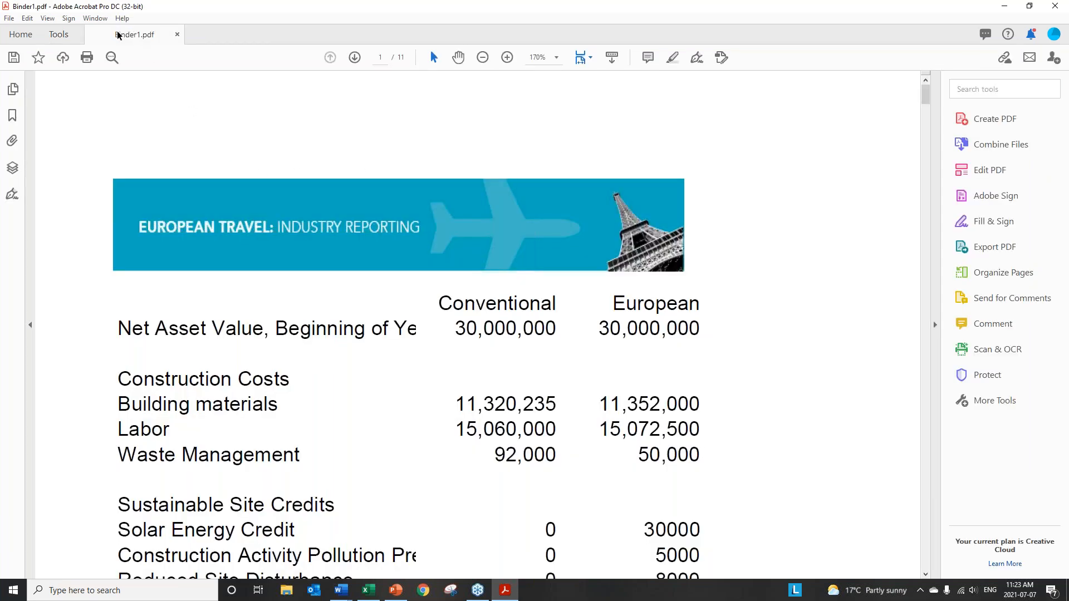
pyautogui.click(14, 90)
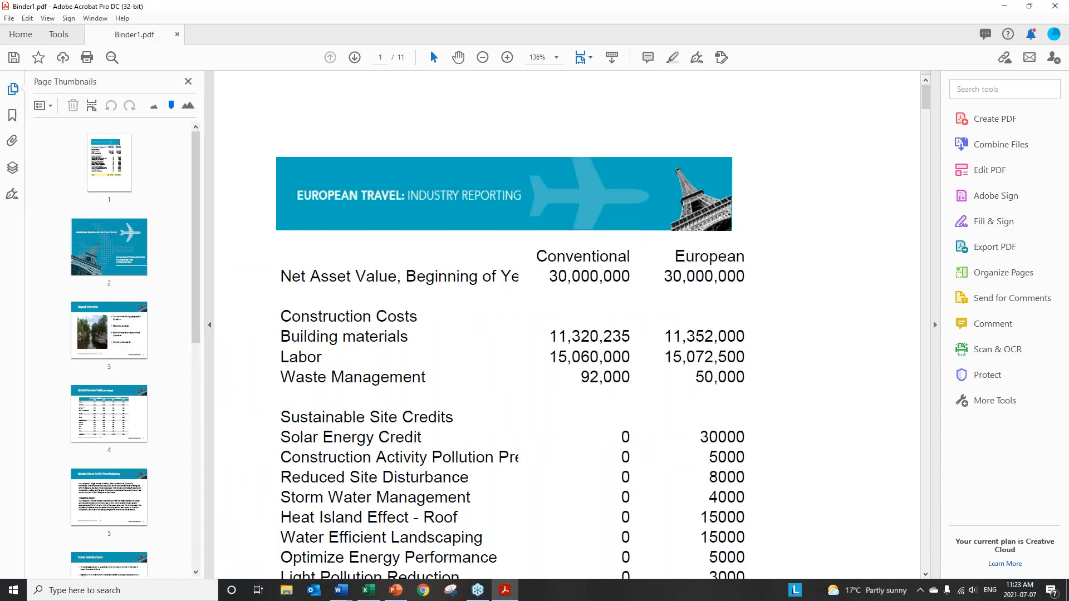
pyautogui.moveTo(195, 184); pyautogui.dragTo(222, 232)
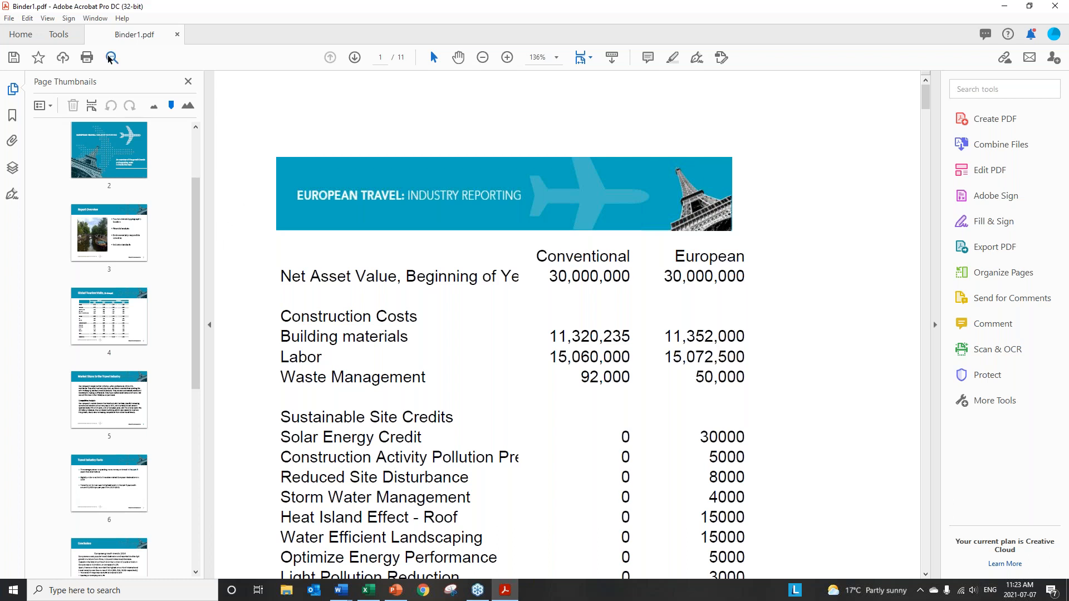
pyautogui.click(9, 18)
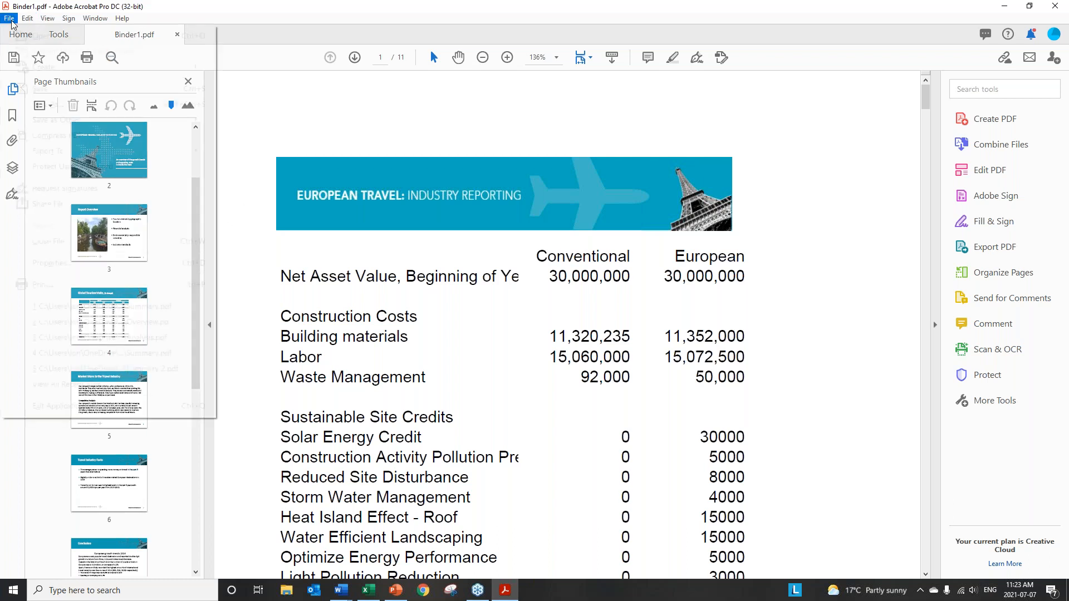
pyautogui.click(45, 106)
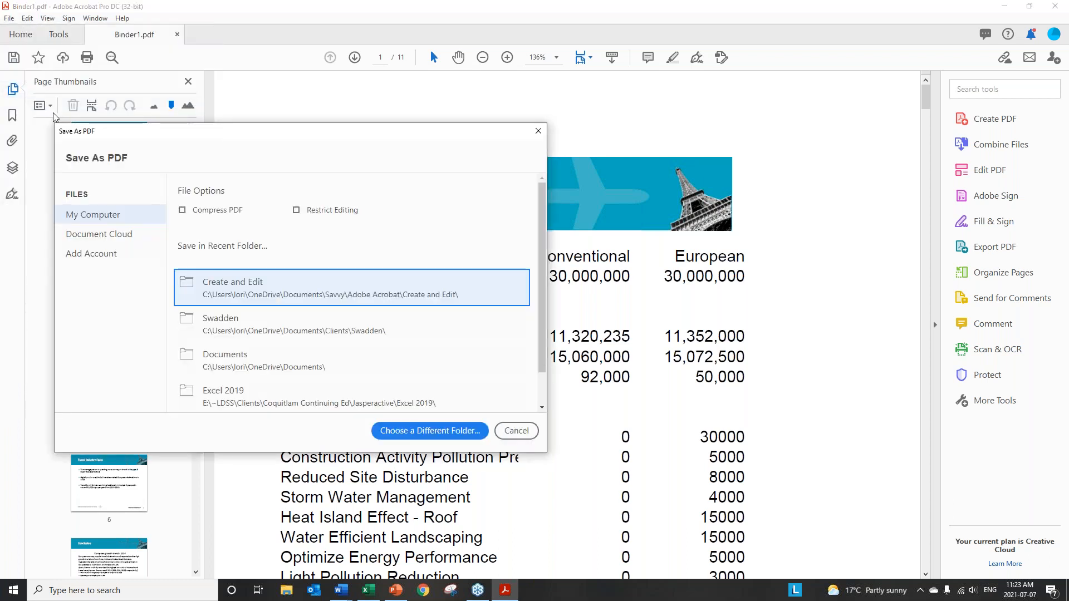
pyautogui.click(427, 431)
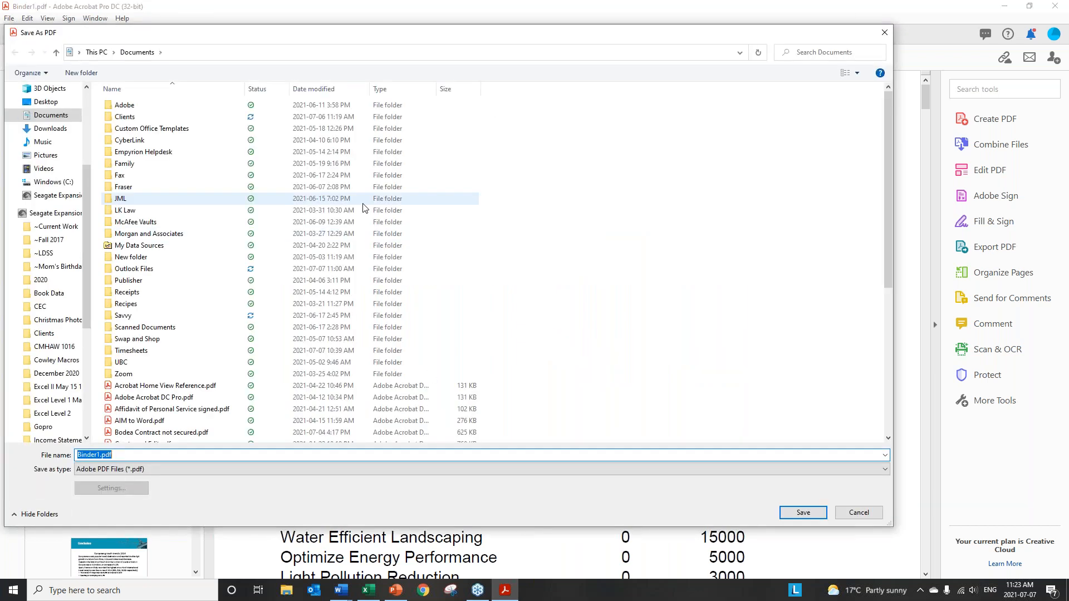
pyautogui.click(858, 513)
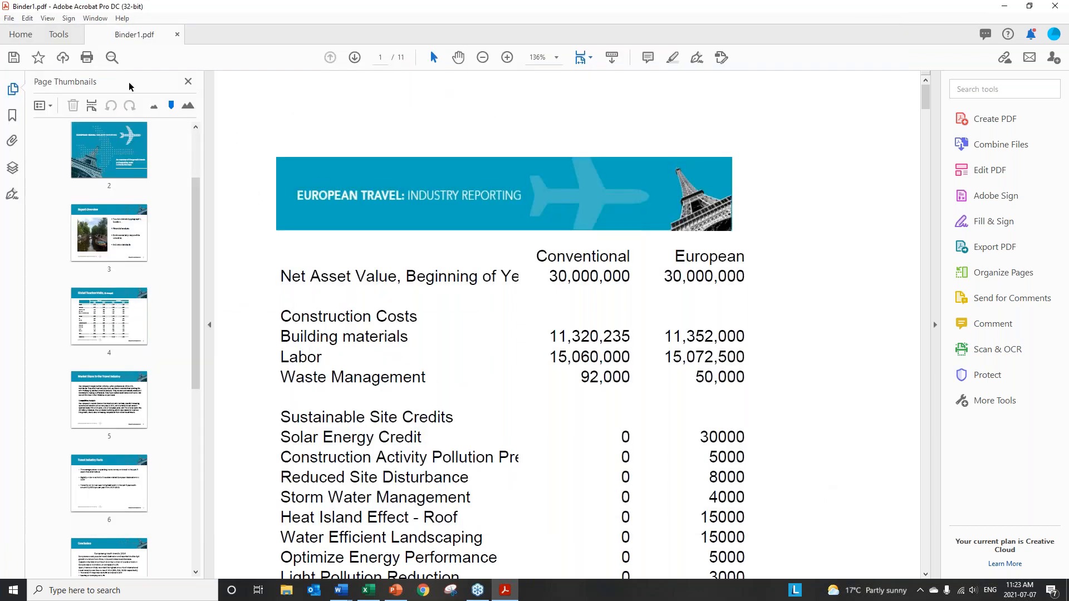
# Save the combined PDF as Annual Report in the Create and Edit folder.
pyautogui.click(9, 18)
pyautogui.click(45, 104)
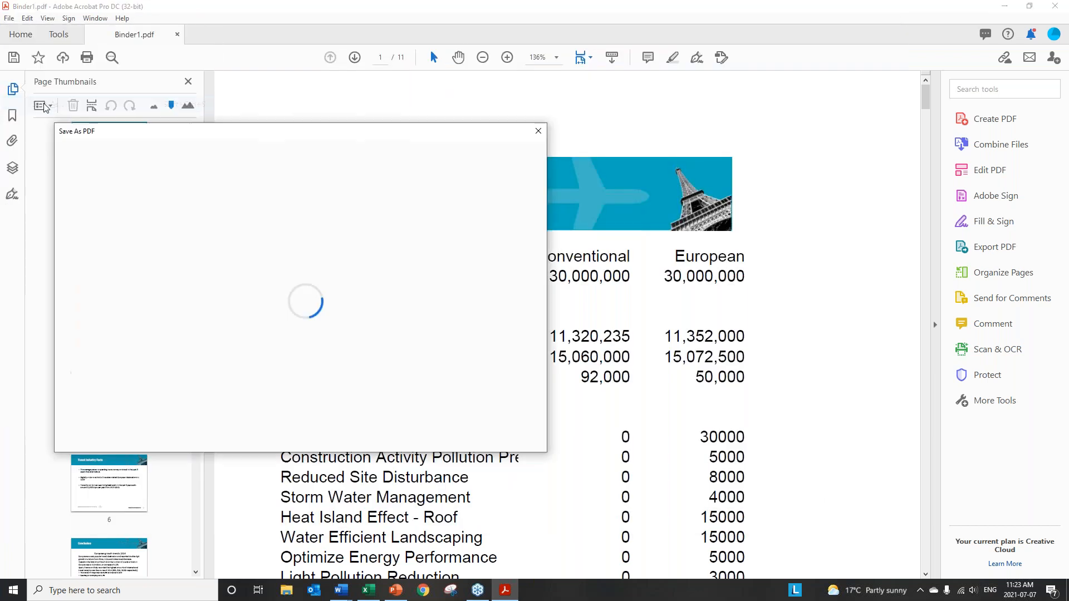
pyautogui.click(231, 295)
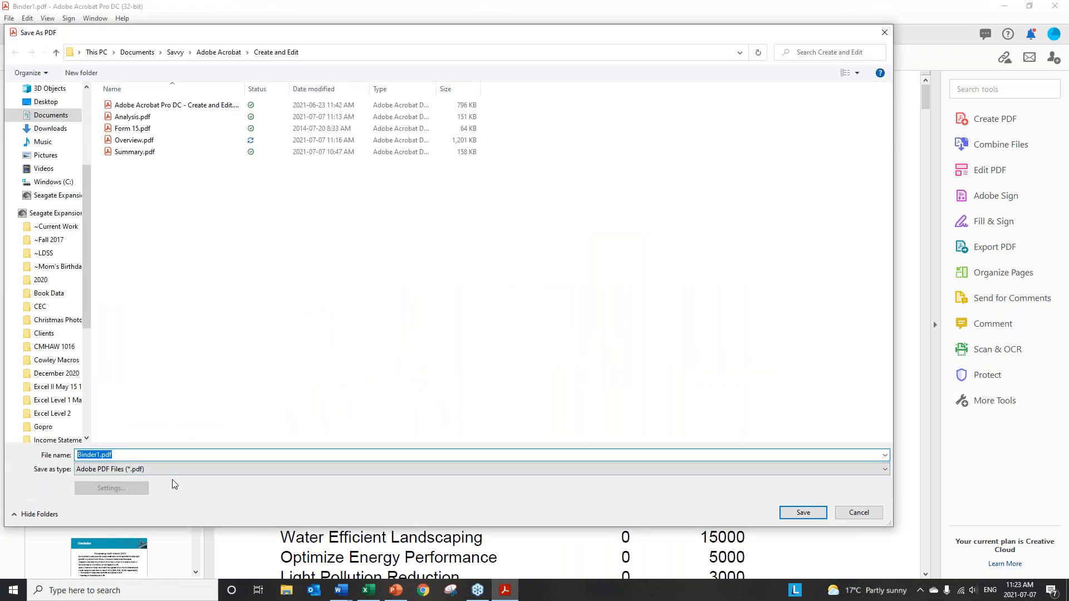
pyautogui.write('Annual Report')
pyautogui.click(818, 513)
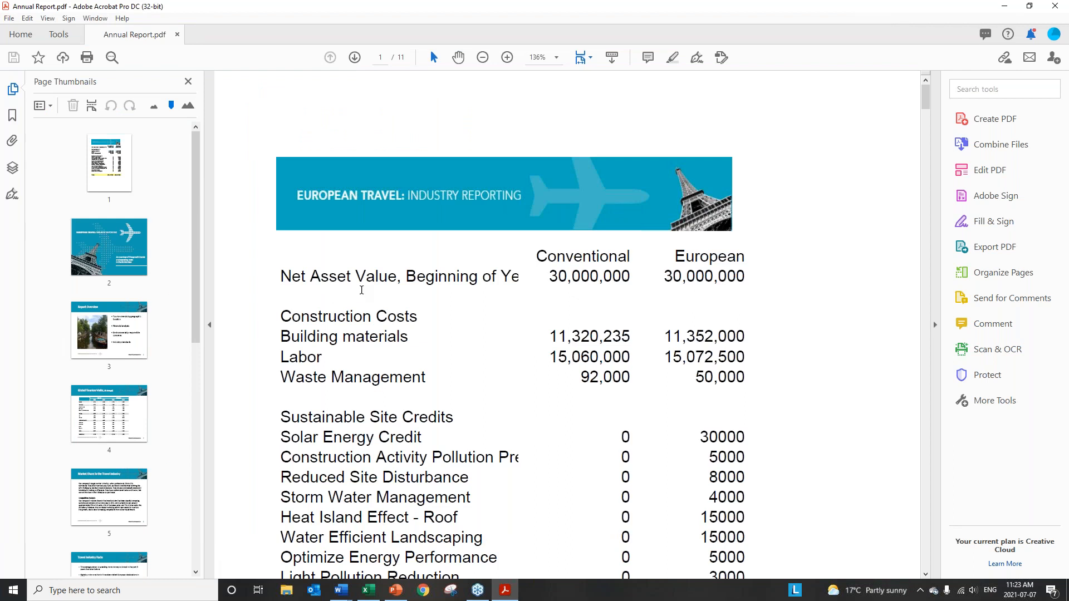
# Collapse the list of tools to its icon strip and open Organize Pages for the annual report.
pyautogui.scroll(-3, 362, 290)
pyautogui.scroll(2, 361, 290)
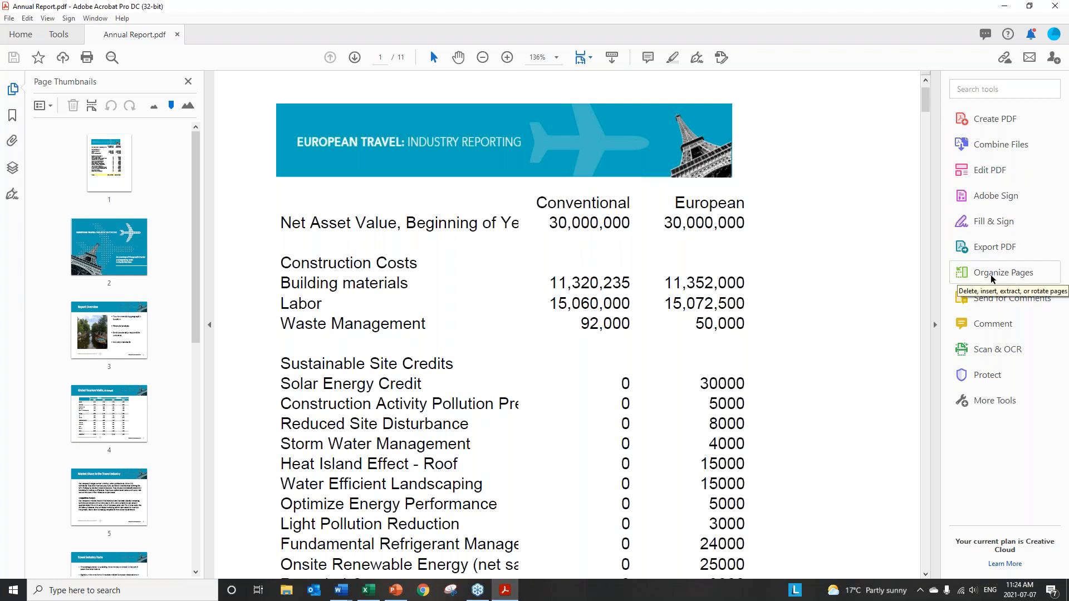
pyautogui.click(935, 324)
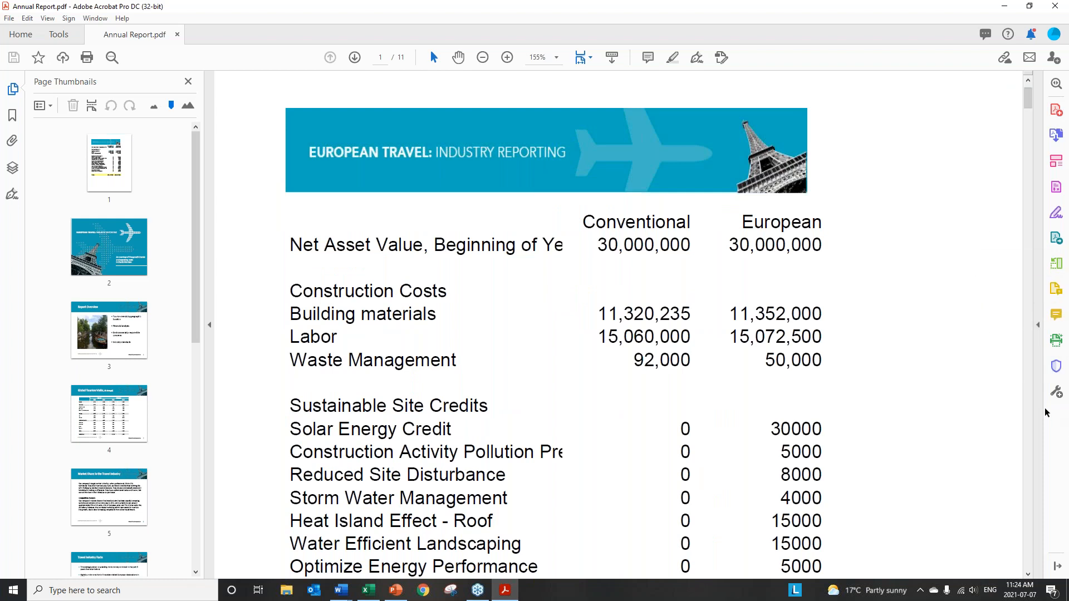
pyautogui.click(1037, 325)
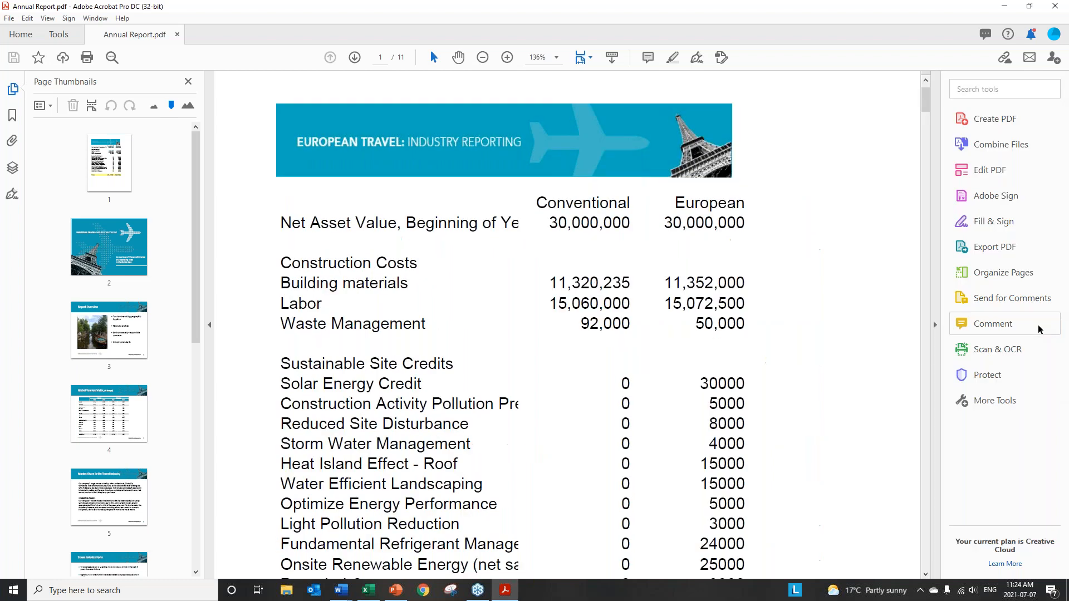
pyautogui.click(936, 329)
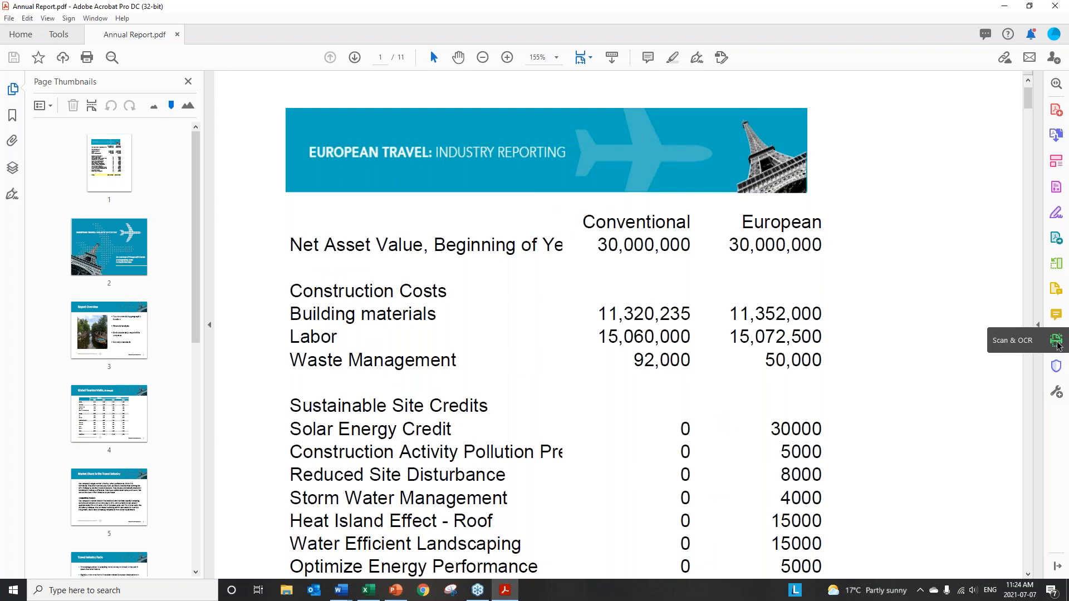
pyautogui.click(1057, 263)
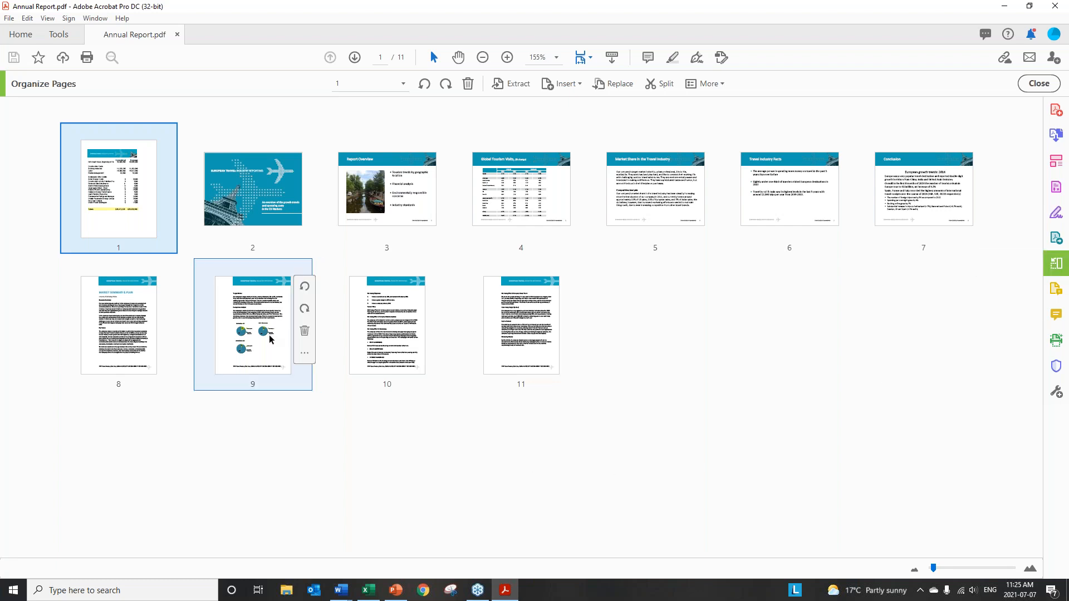
# Try out multiple page selection with the range 3 to 5 and the separate pages 3 and 6, and clear the selection.
pyautogui.click(402, 196)
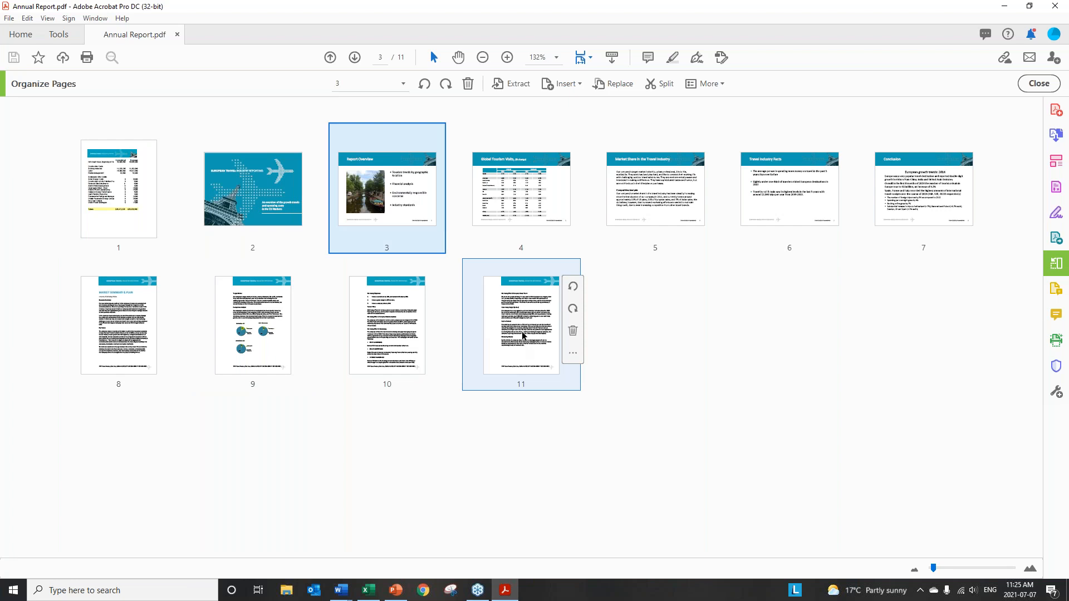
pyautogui.keyDown('shift'); pyautogui.click(666, 210); pyautogui.keyUp('shift')
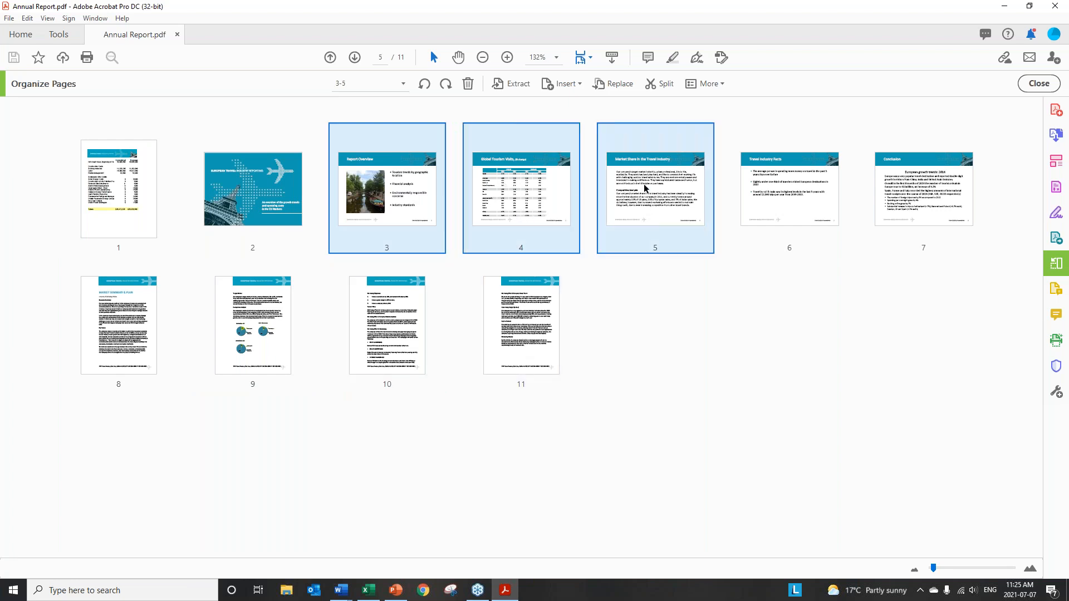
pyautogui.click(778, 182)
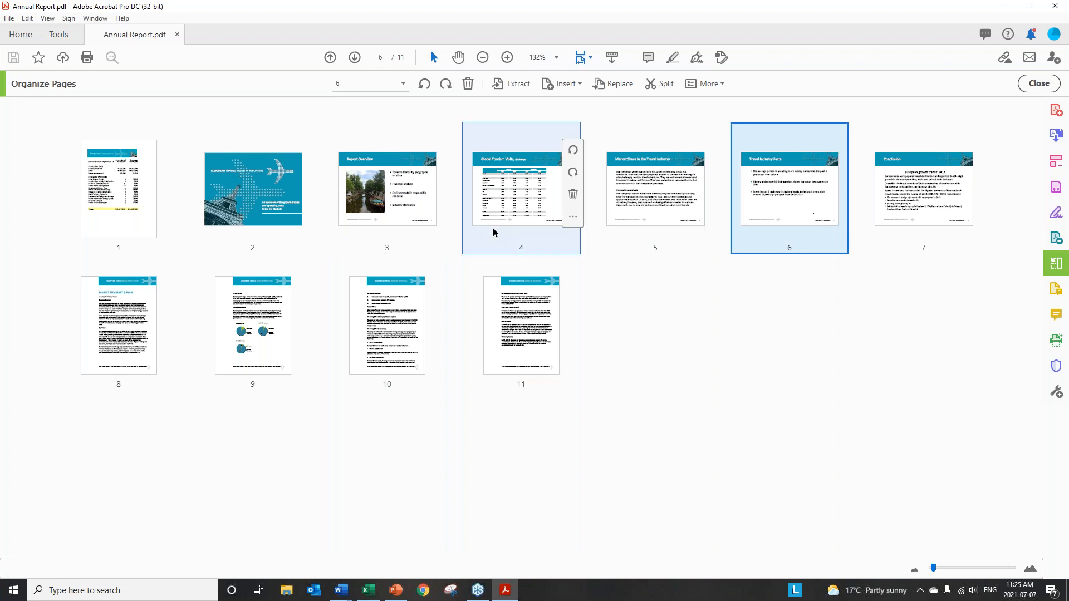
pyautogui.keyDown('ctrl'); pyautogui.click(360, 173); pyautogui.keyUp('ctrl')
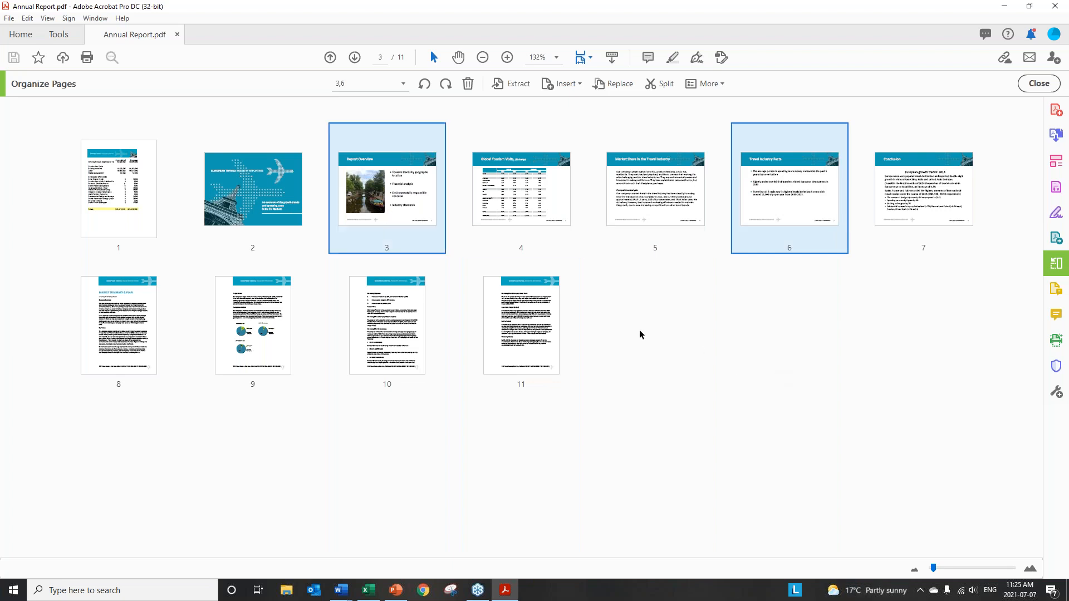
pyautogui.click(368, 191)
pyautogui.click(667, 345)
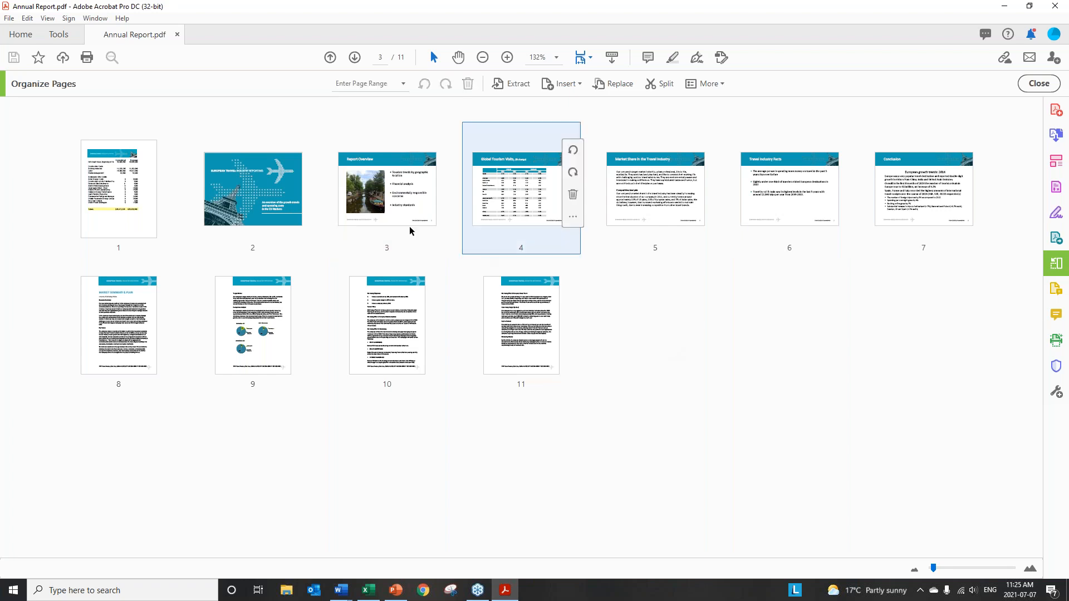
# Place a copy of the Report Overview page at the end of the document and delete that duplicate page.
pyautogui.click(403, 193)
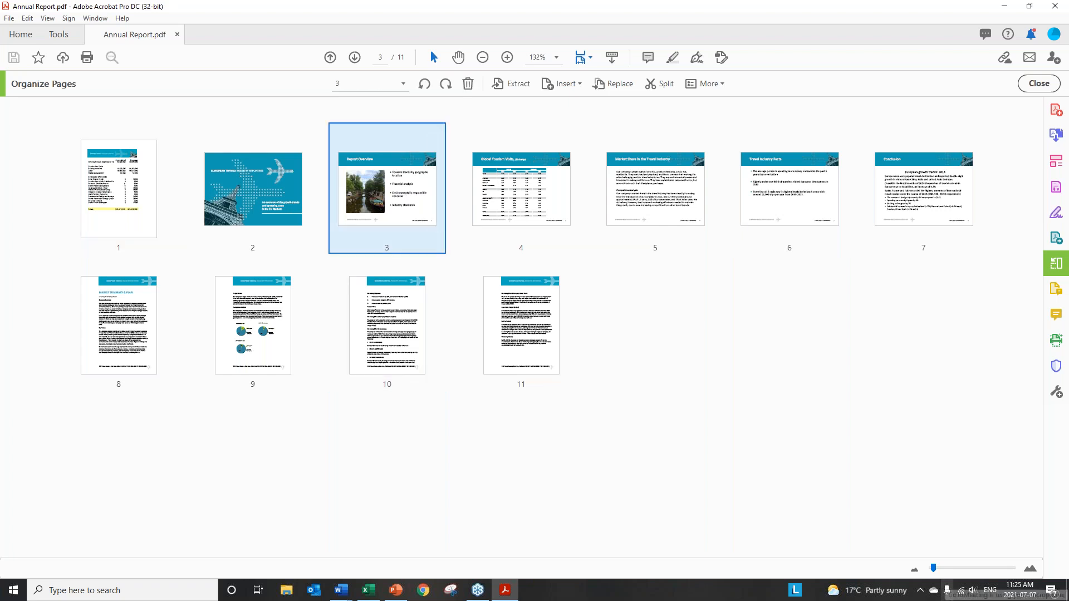
pyautogui.moveTo(362, 177); pyautogui.dragTo(634, 306)
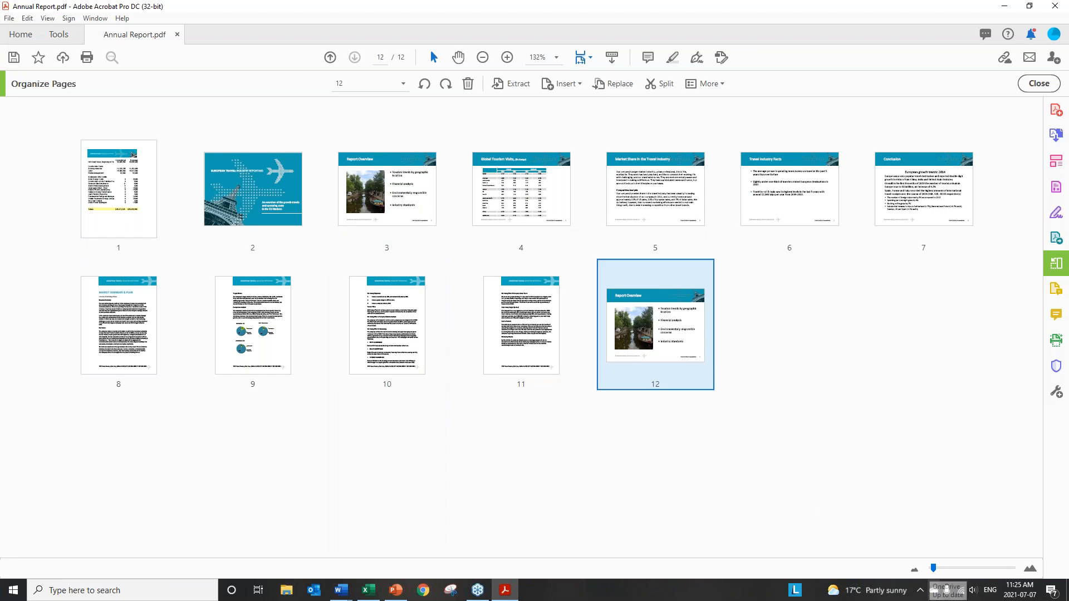
pyautogui.moveTo(705, 281)
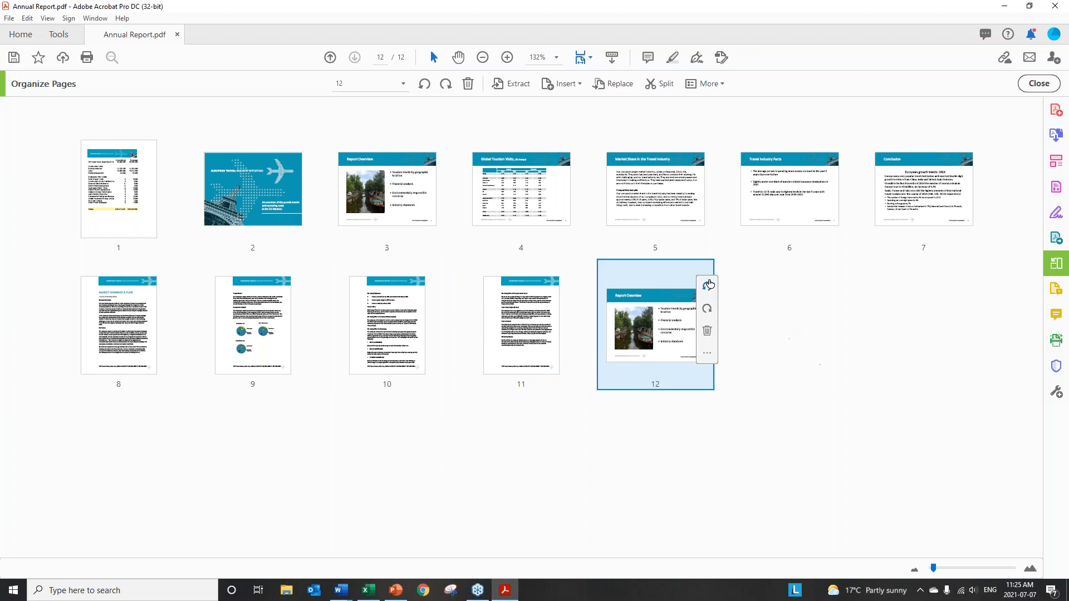
pyautogui.click(707, 333)
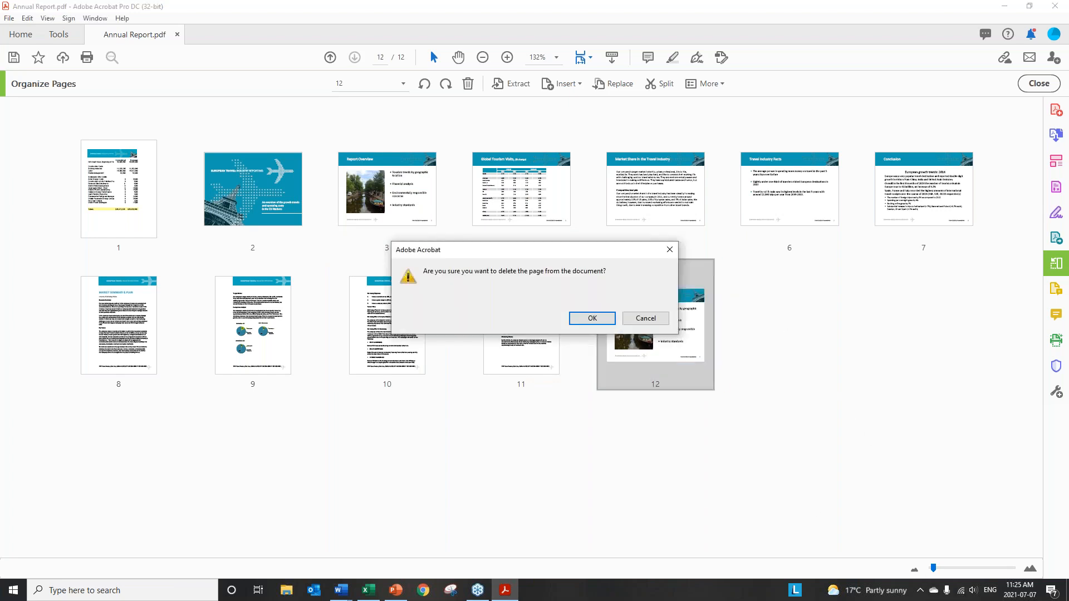
pyautogui.click(592, 318)
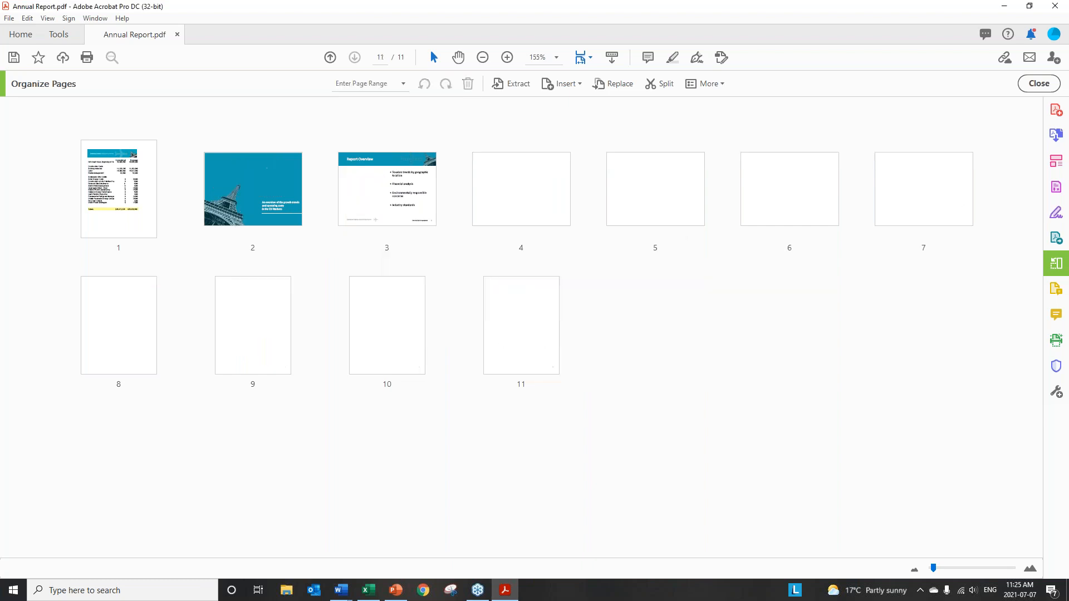
# Move the Report Overview page from position 3 to the end of the document.
pyautogui.moveTo(377, 222); pyautogui.dragTo(660, 345)
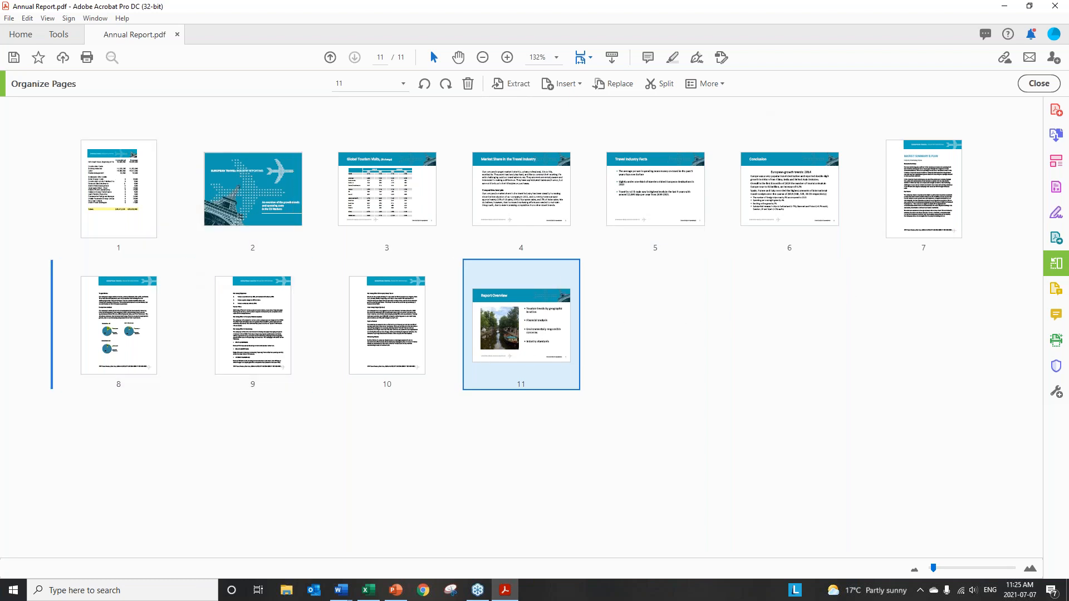
# Extract pages 1 and 3 as separate files into the Create and Edit folder.
pyautogui.click(120, 187)
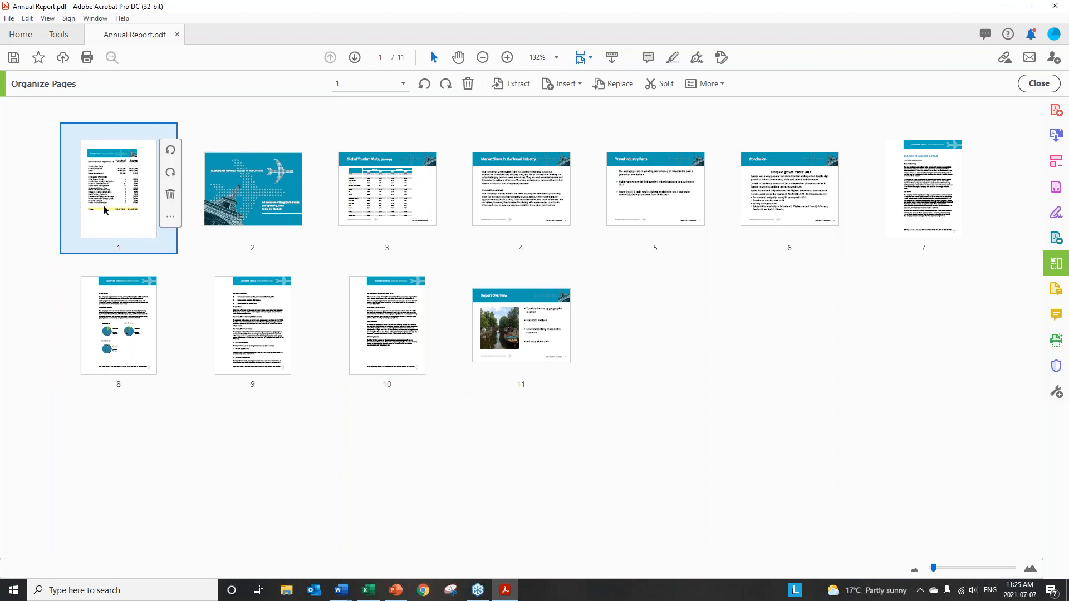
pyautogui.click(517, 89)
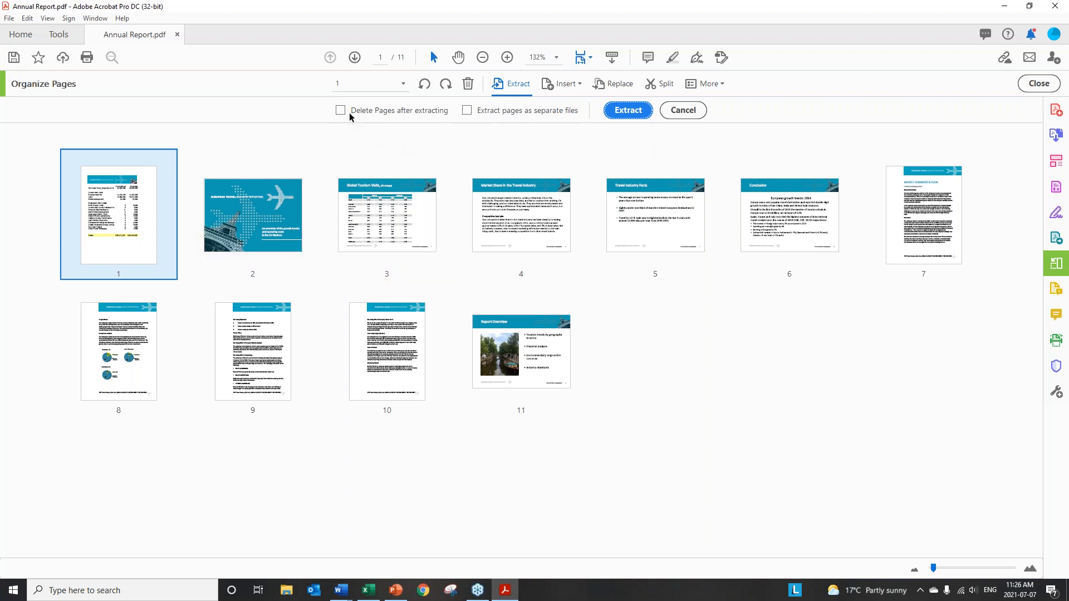
pyautogui.moveTo(129, 196)
pyautogui.click(468, 110)
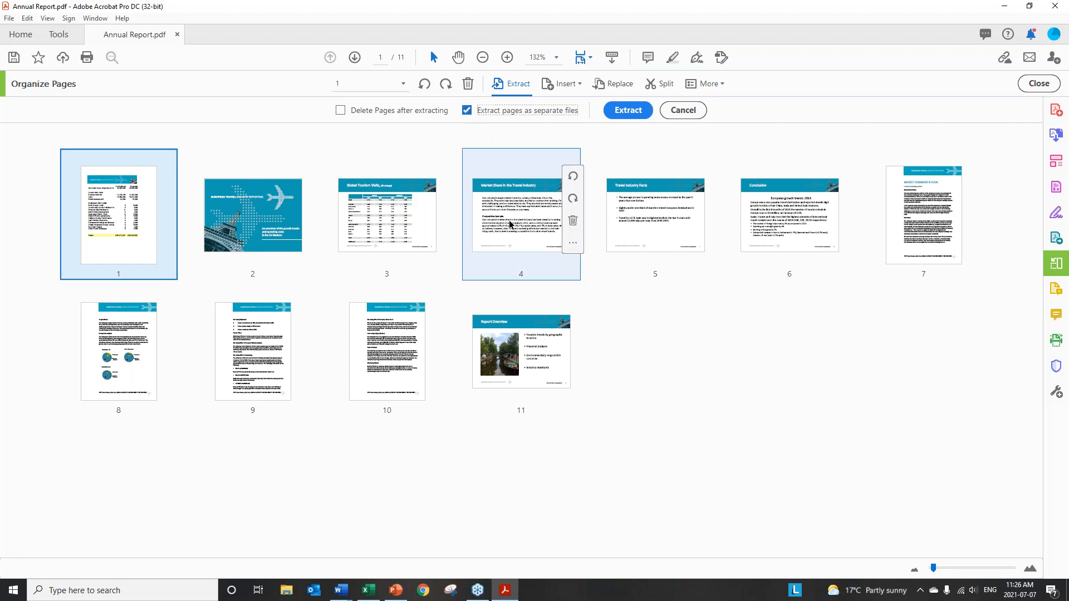
pyautogui.keyDown('ctrl'); pyautogui.click(392, 234); pyautogui.keyUp('ctrl')
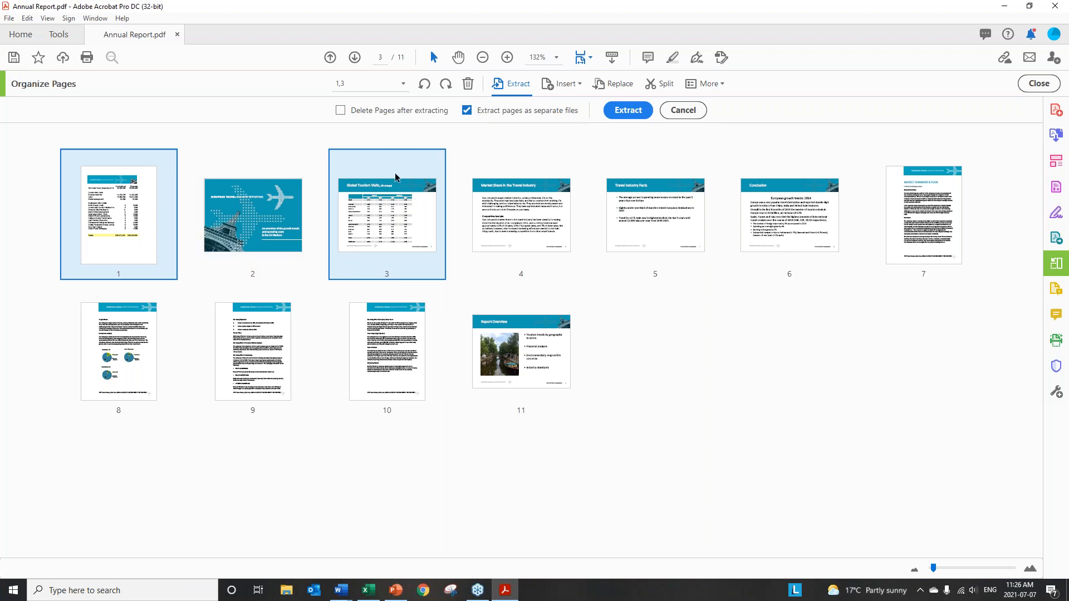
pyautogui.click(639, 113)
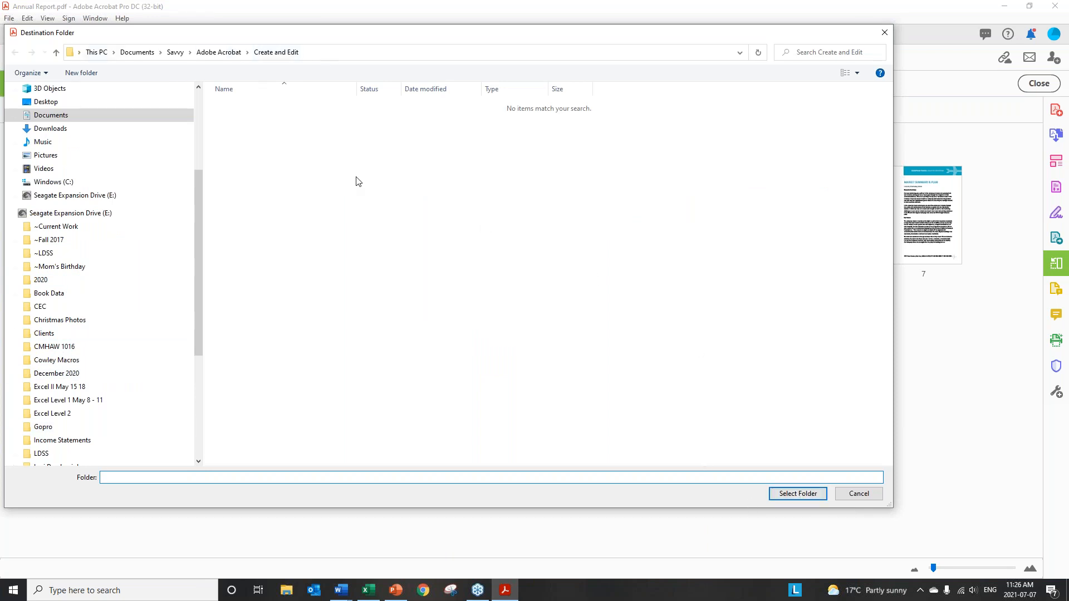
pyautogui.click(797, 494)
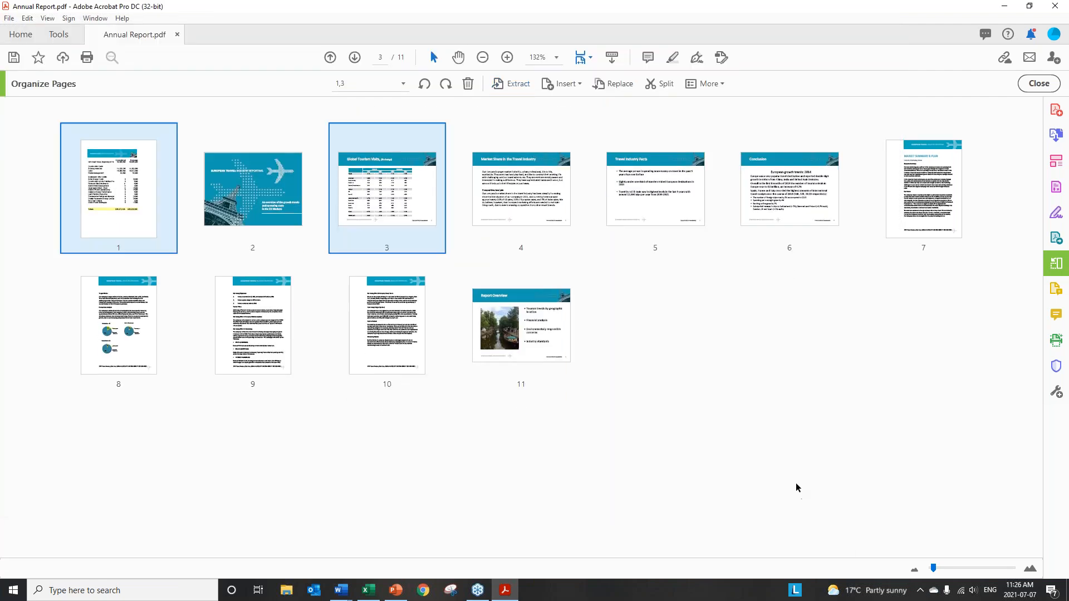
# Repeat the extraction of pages 1 and 3 into the Create and Edit folder, overwriting the existing files.
pyautogui.click(518, 89)
pyautogui.click(628, 111)
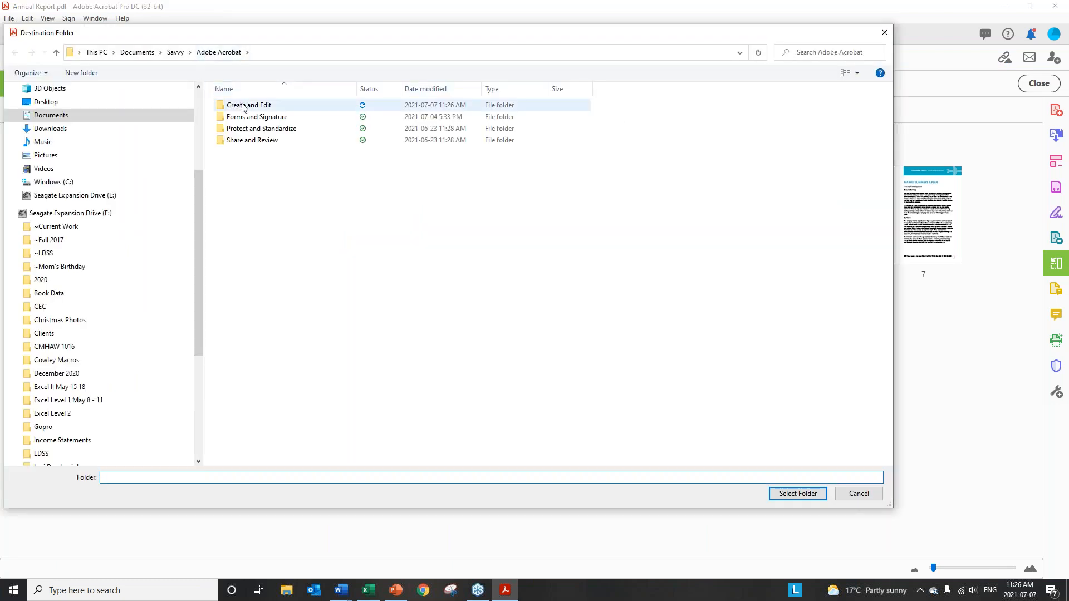
pyautogui.doubleClick(245, 104)
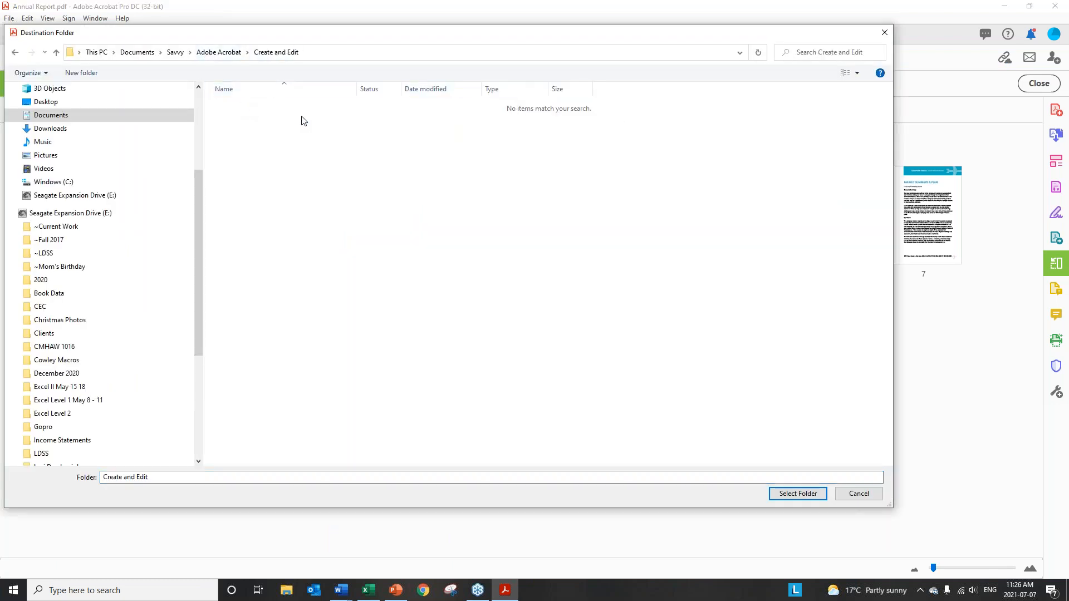
pyautogui.click(794, 495)
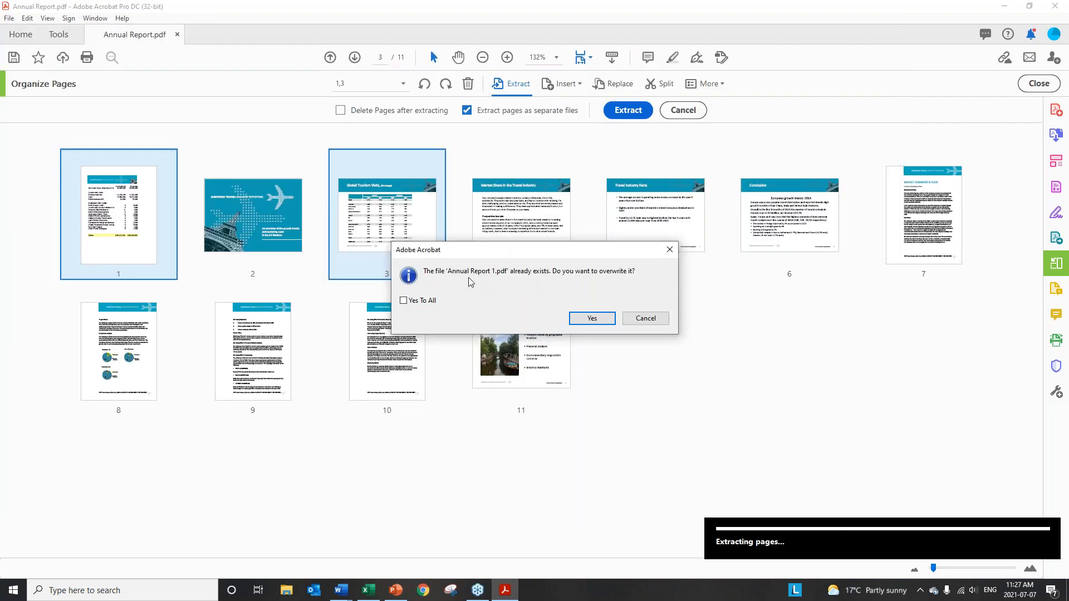
pyautogui.click(591, 320)
pyautogui.click(592, 318)
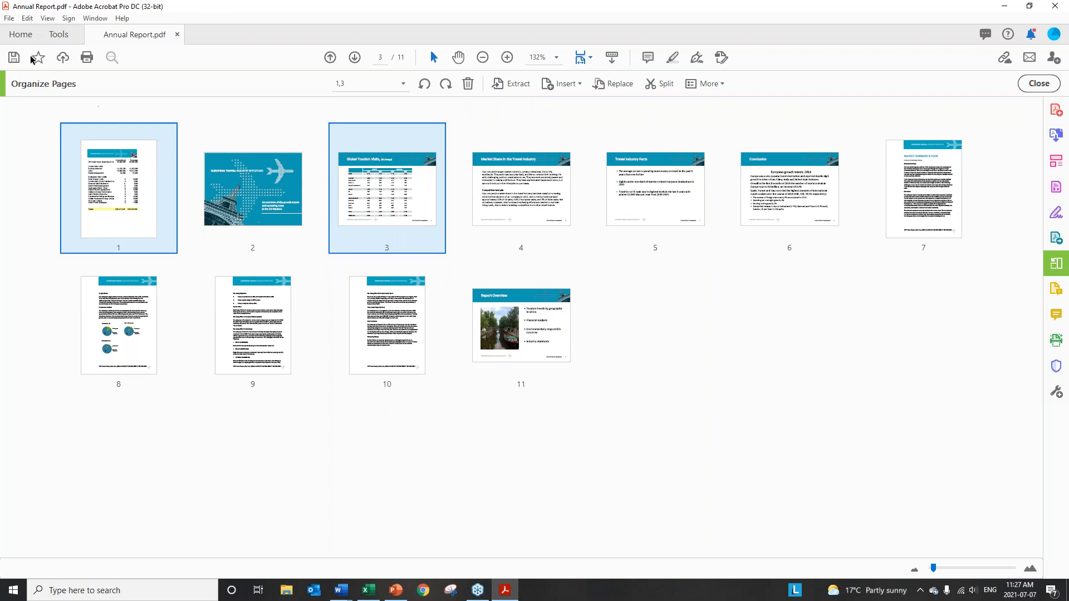
# Check the Create and Edit folder for the extracted Annual Report files against pages 1 and 3, and close the file browser.
pyautogui.click(8, 18)
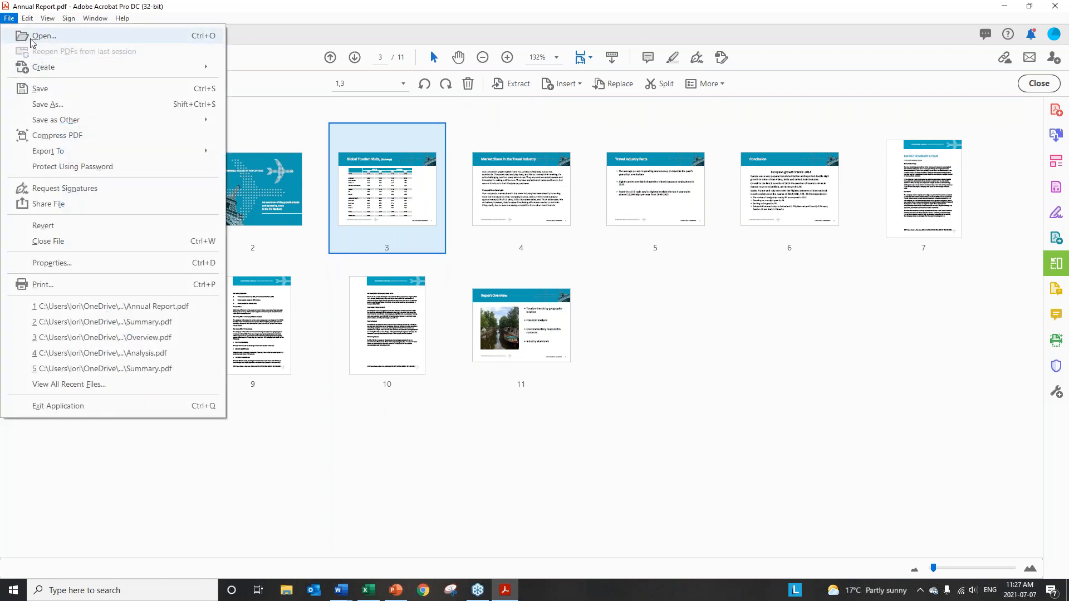
pyautogui.click(34, 38)
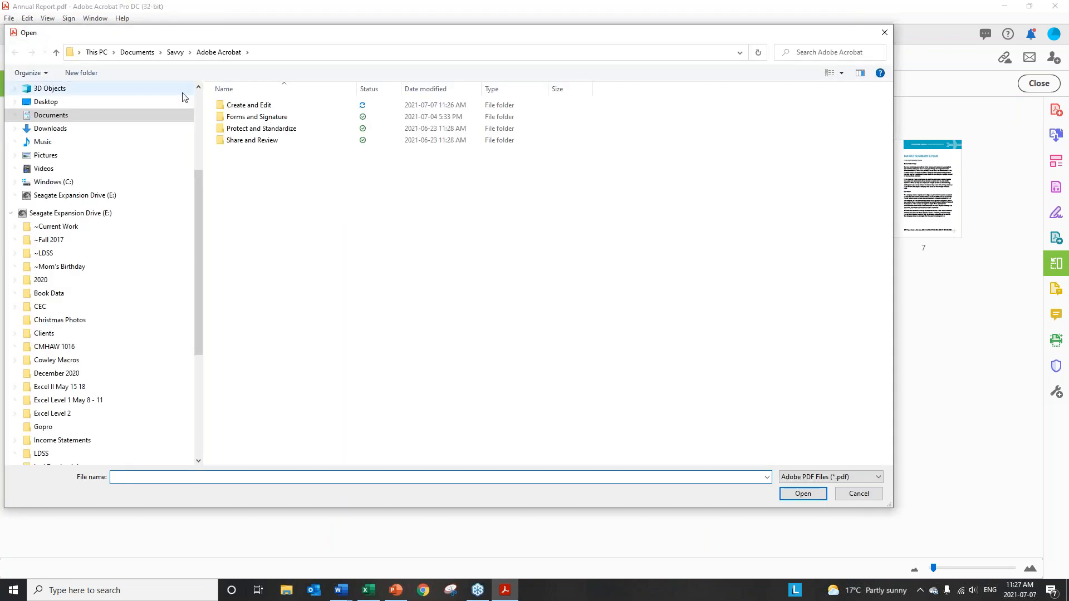
pyautogui.doubleClick(249, 105)
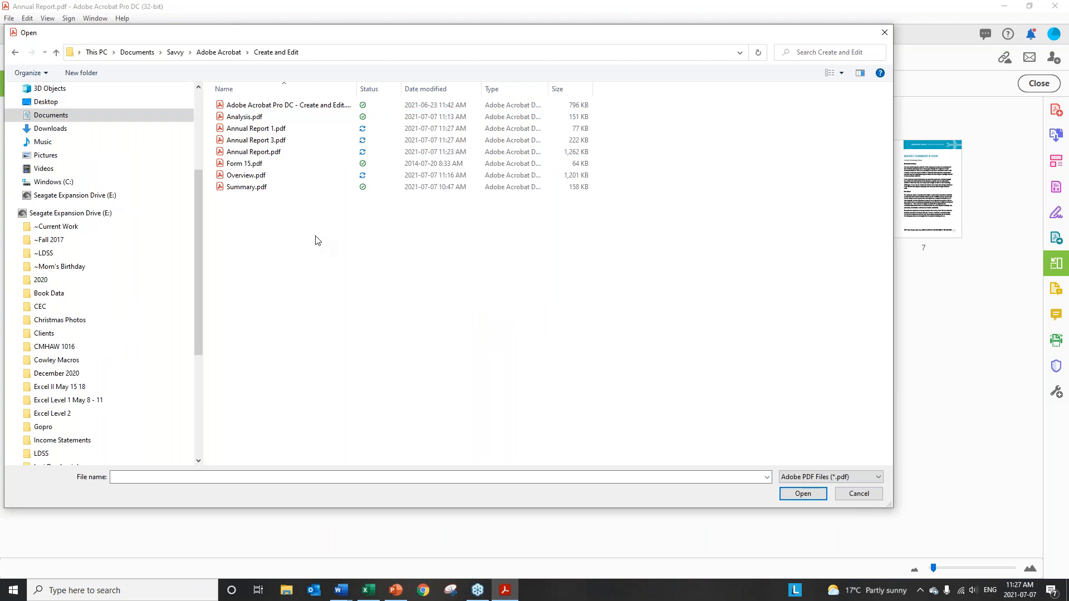
pyautogui.moveTo(362, 31); pyautogui.dragTo(417, 227)
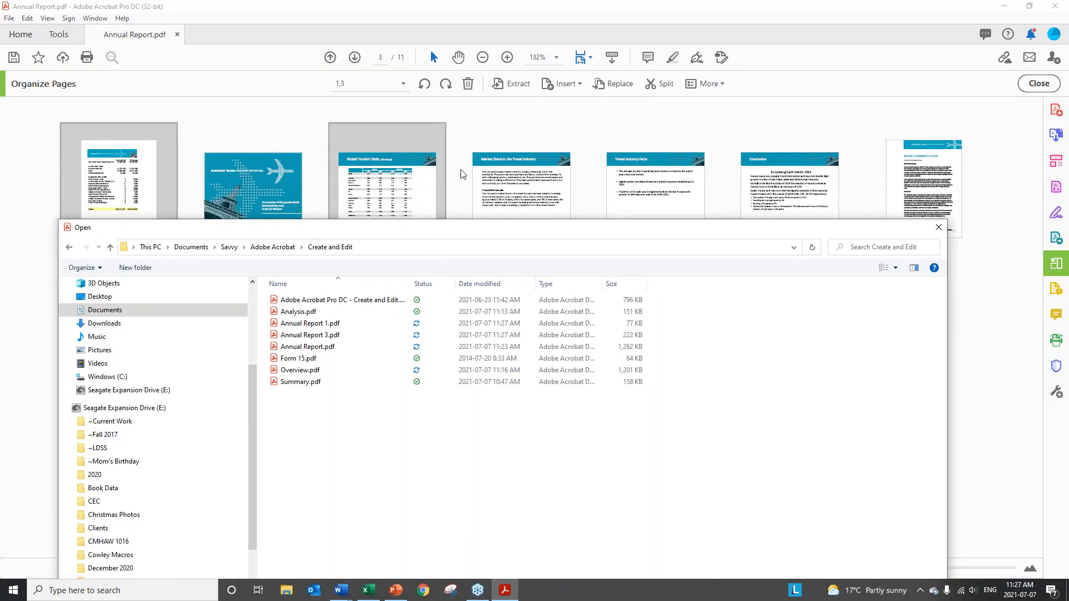
pyautogui.moveTo(529, 229); pyautogui.dragTo(527, 292)
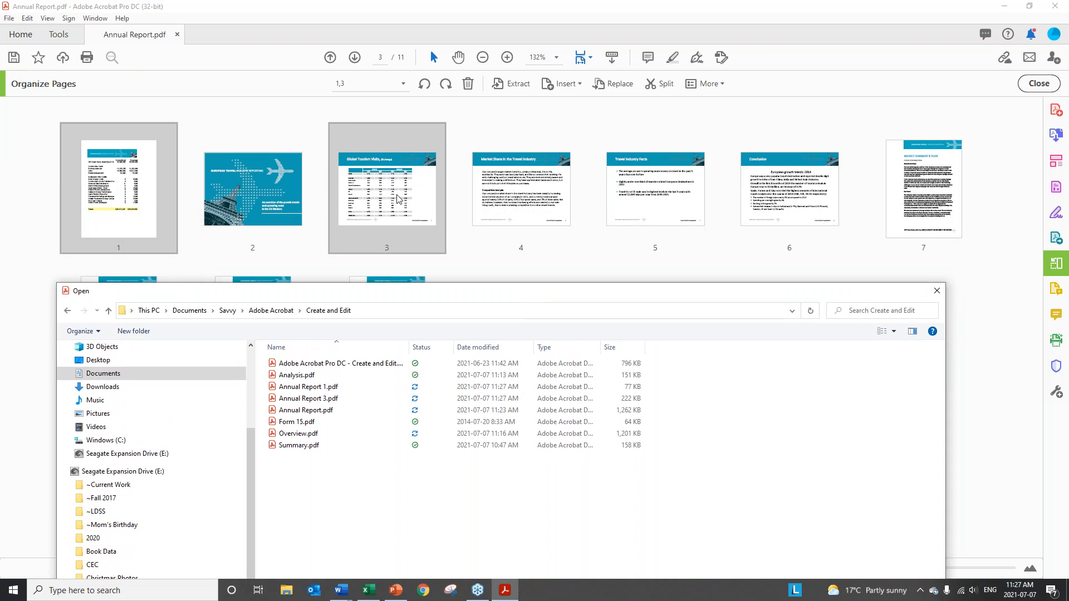
pyautogui.moveTo(334, 291); pyautogui.dragTo(334, 97)
pyautogui.click(910, 559)
# Show the Create and Edit folder's PDF list again, positioned below the first row of page thumbnails for comparison.
pyautogui.click(11, 21)
pyautogui.click(12, 36)
pyautogui.doubleClick(315, 175)
pyautogui.moveTo(379, 105); pyautogui.dragTo(399, 284)
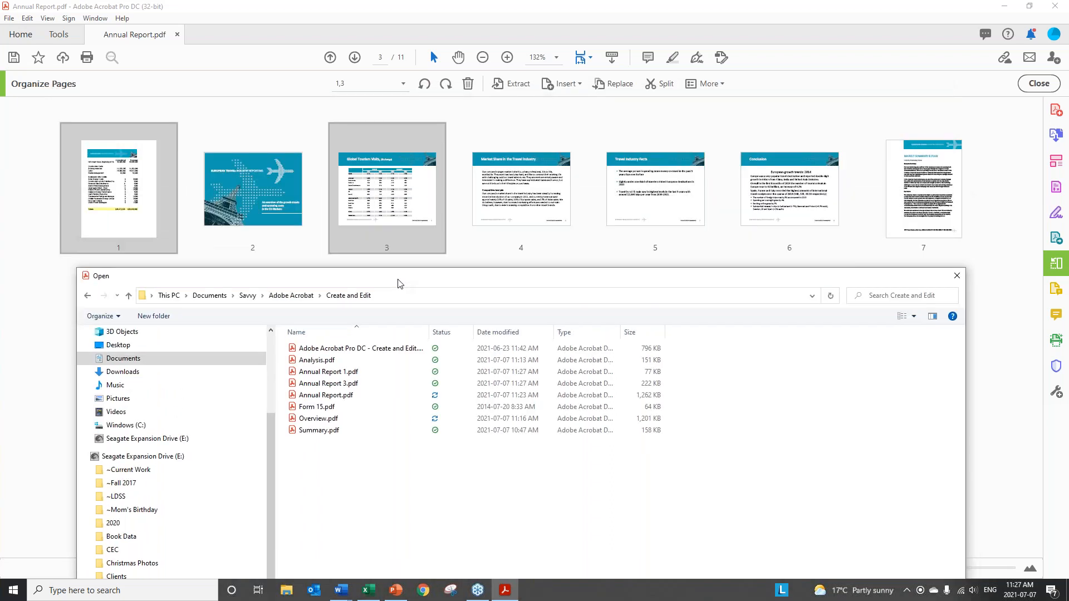
# Dismiss the file browser, then exit Organize Pages and close Annual Report.pdf with its changes saved.
pyautogui.click(357, 372)
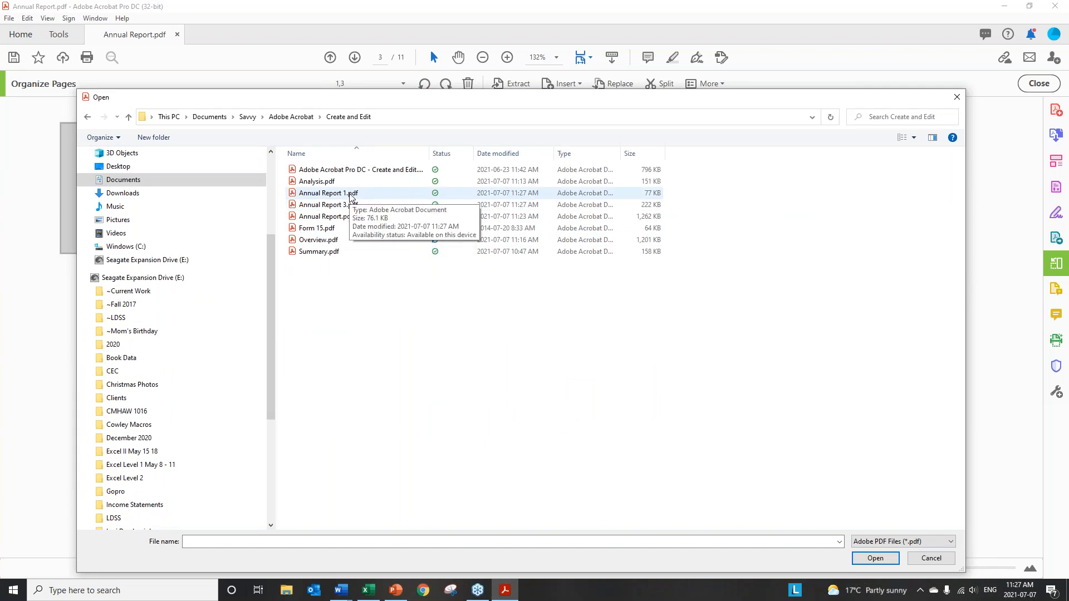
pyautogui.click(931, 558)
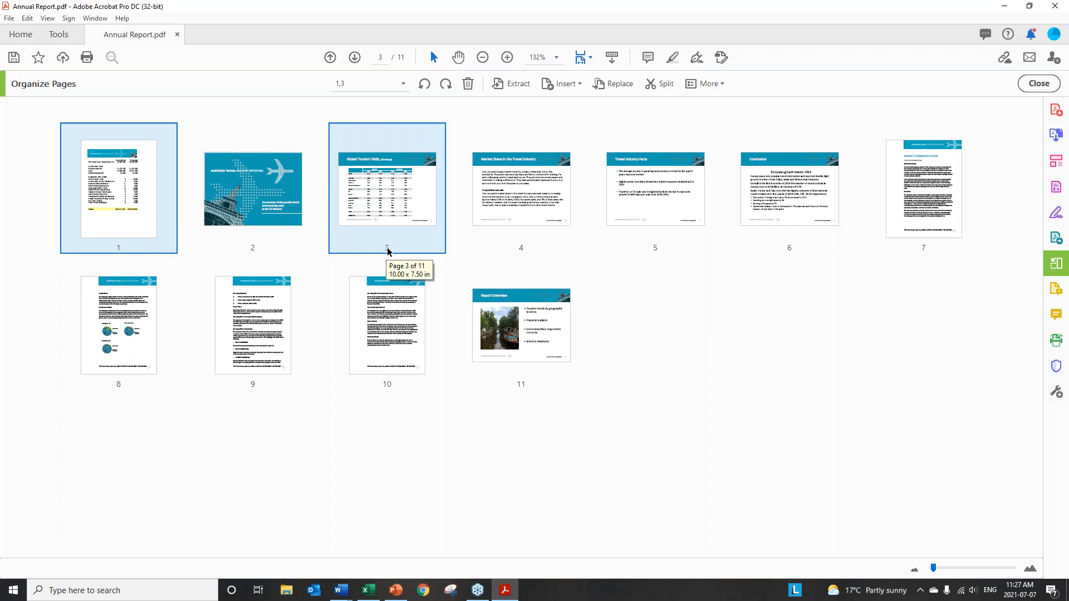
pyautogui.click(1039, 83)
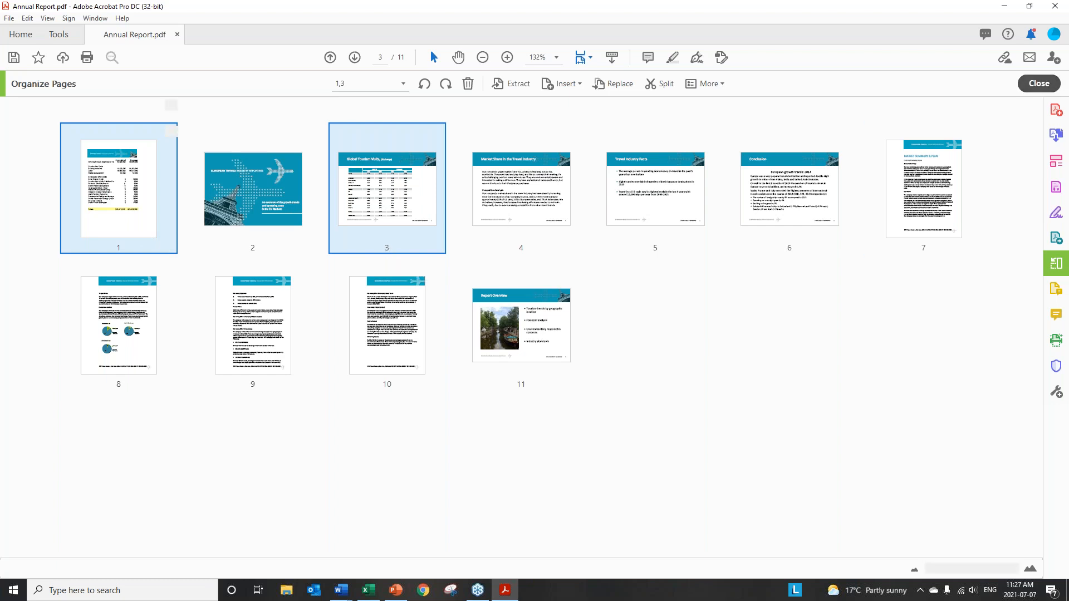
pyautogui.click(9, 18)
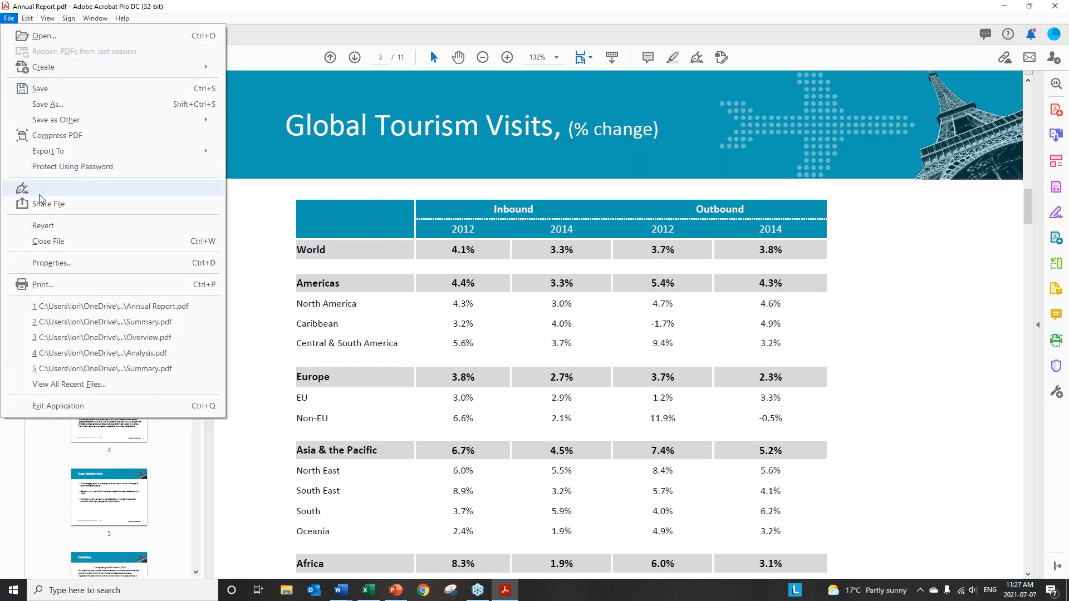
pyautogui.click(56, 241)
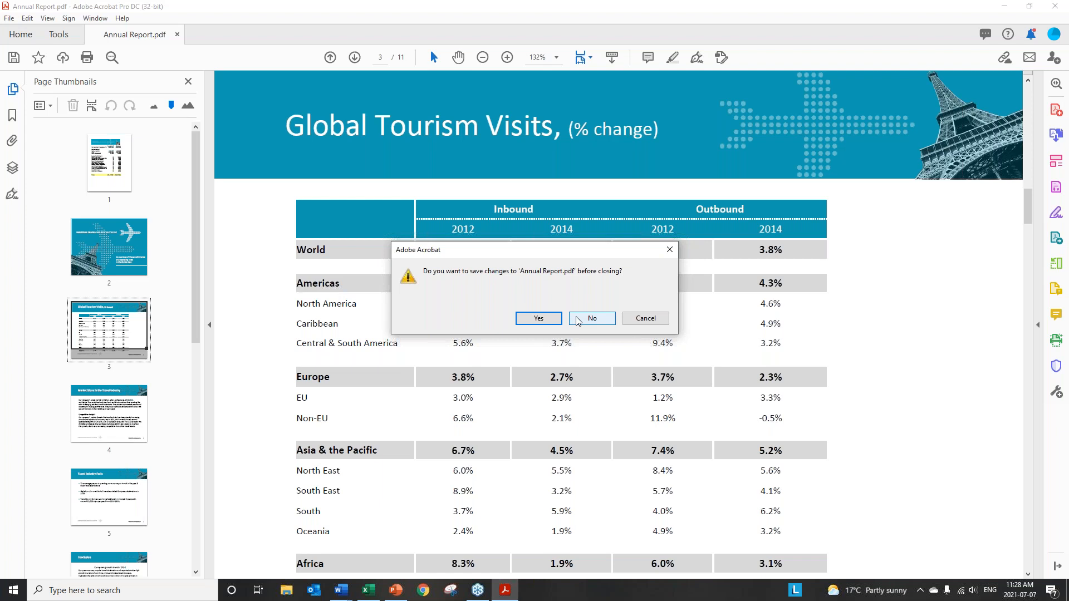
pyautogui.click(538, 318)
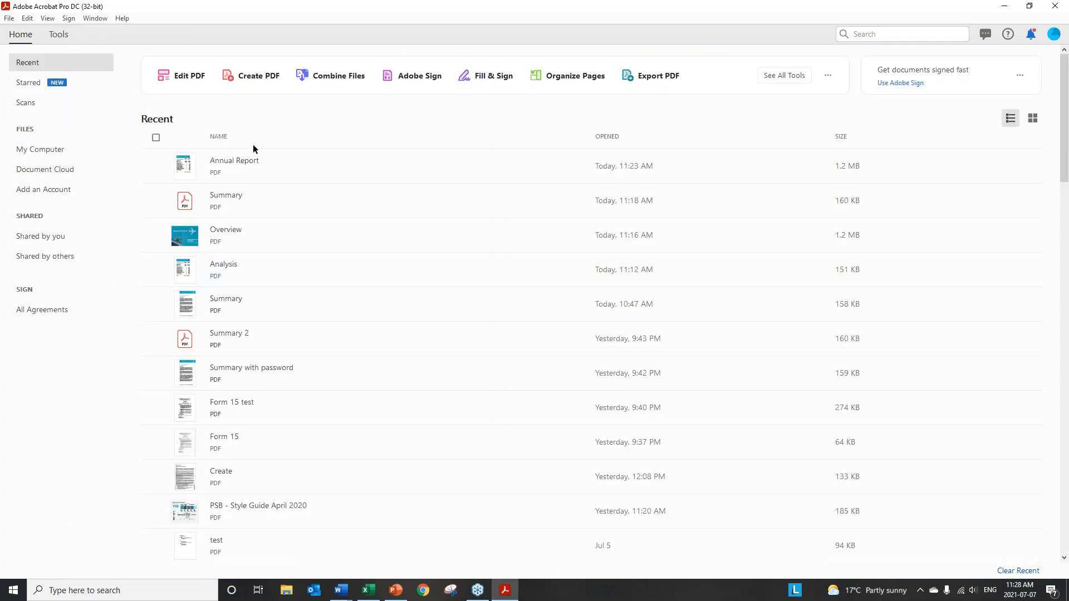
# Open the protected 160 KB Summary PDF from the recent files and unlock Organize Pages for it with the permissions password.
pyautogui.click(201, 204)
pyautogui.doubleClick(221, 205)
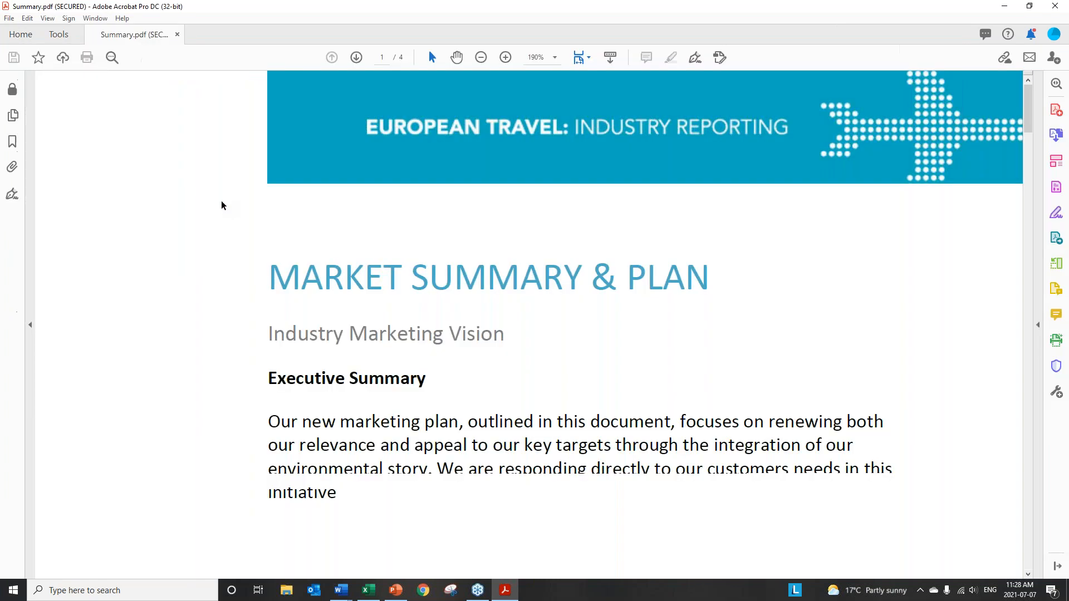
pyautogui.click(10, 118)
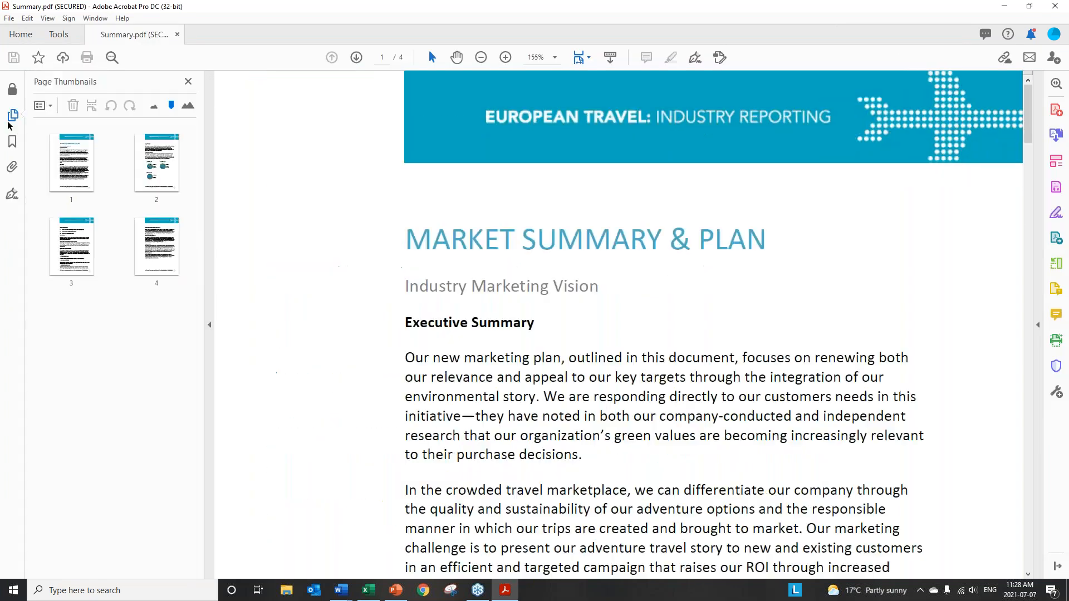
pyautogui.click(9, 119)
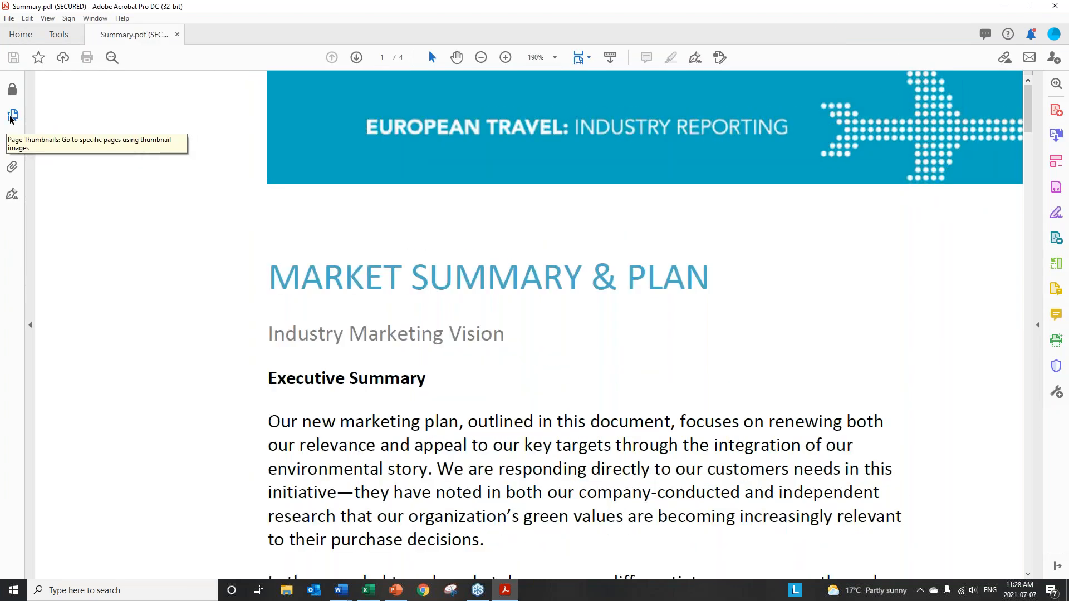
pyautogui.click(1057, 264)
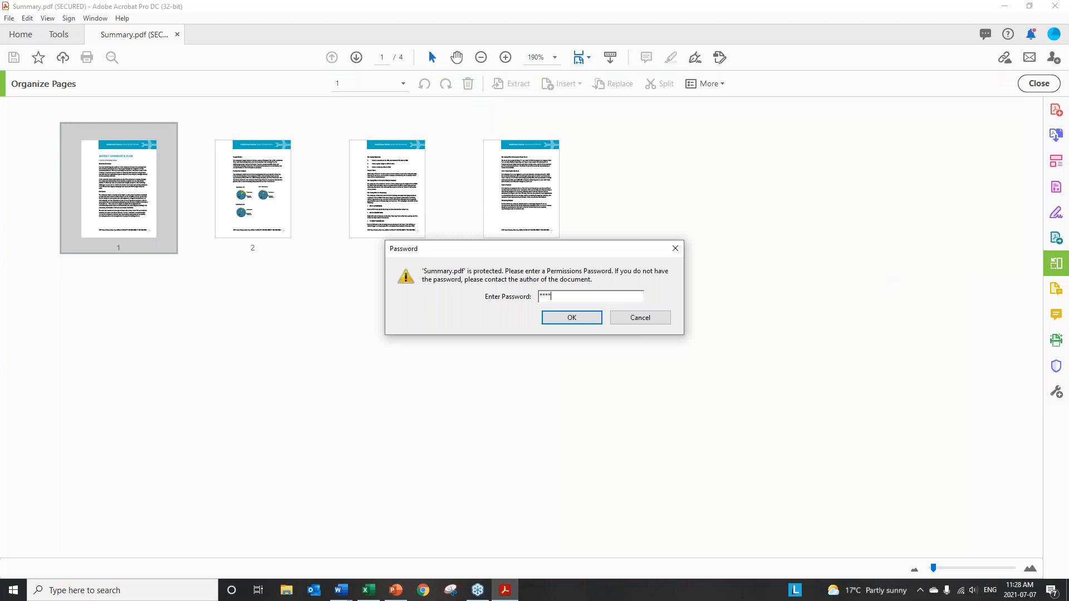
pyautogui.press('Return')
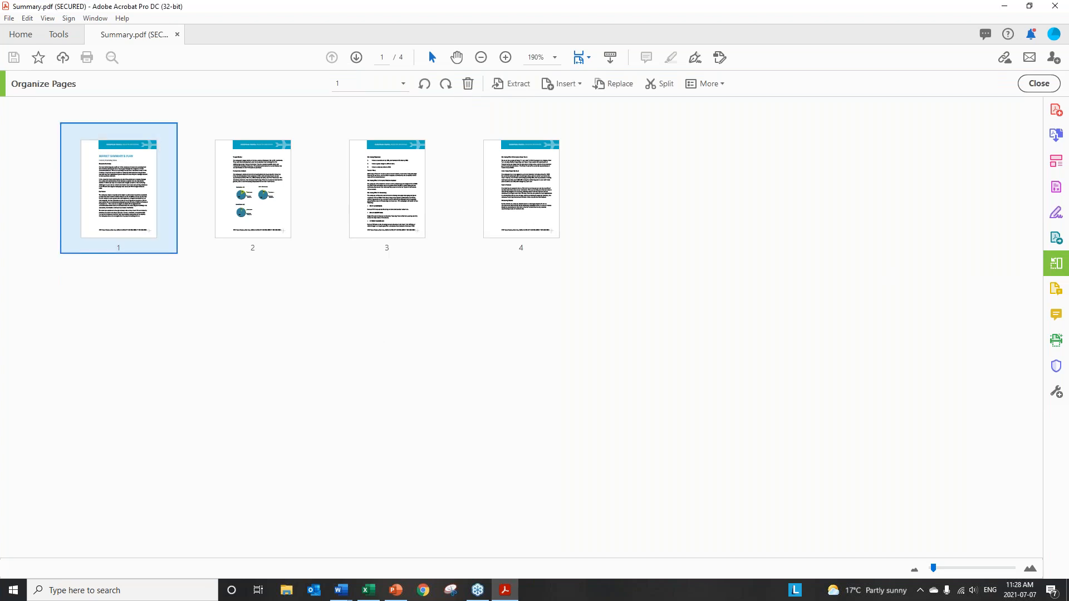
# Extract page 4 as a separate file into the Create and Edit folder, accepting the loss of its security settings.
pyautogui.click(529, 160)
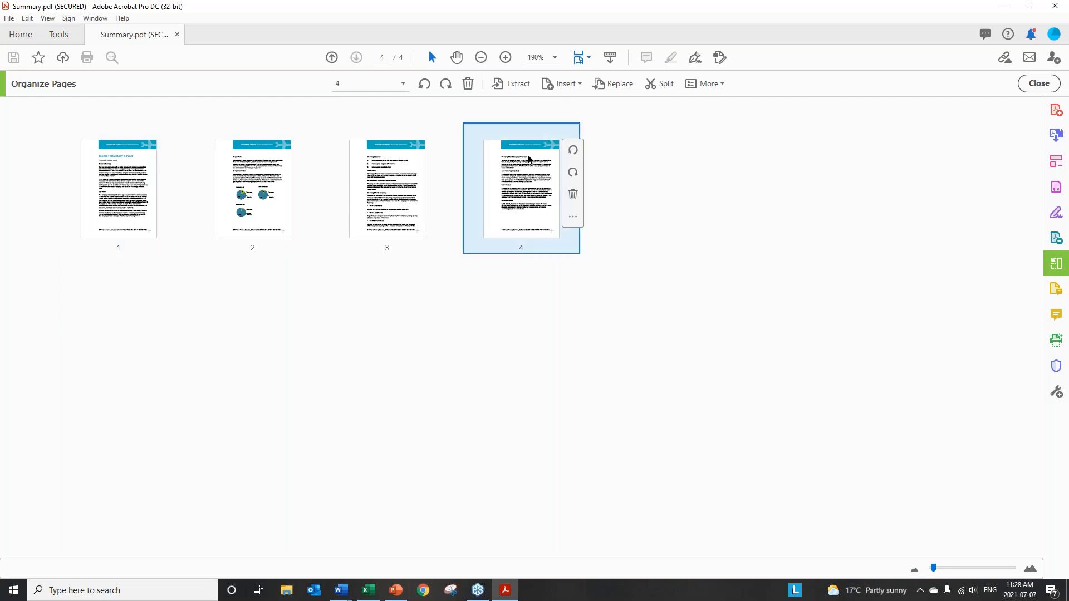
pyautogui.click(521, 85)
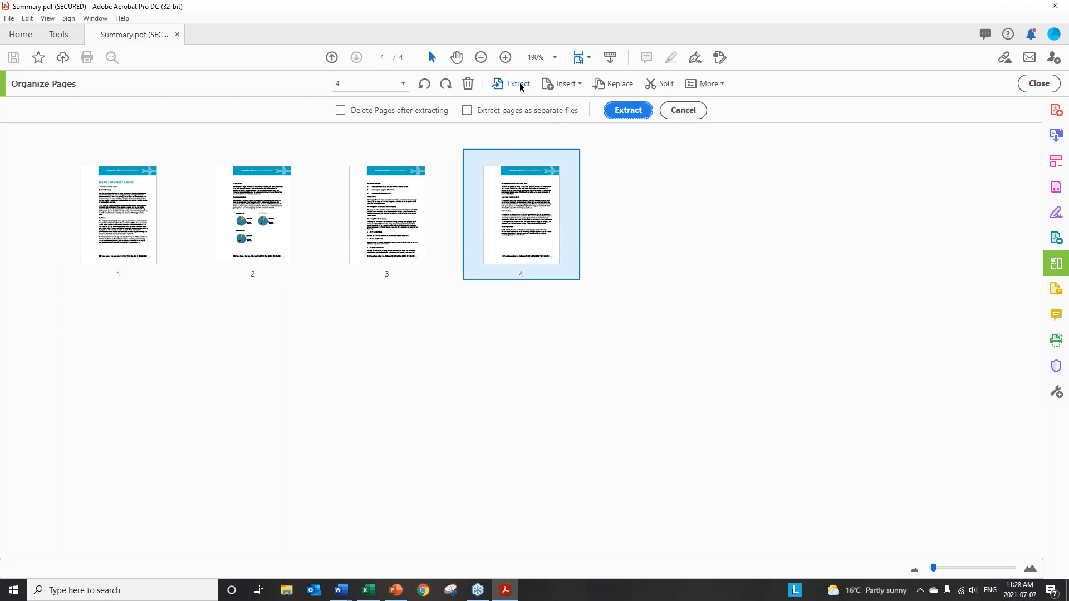
pyautogui.click(469, 111)
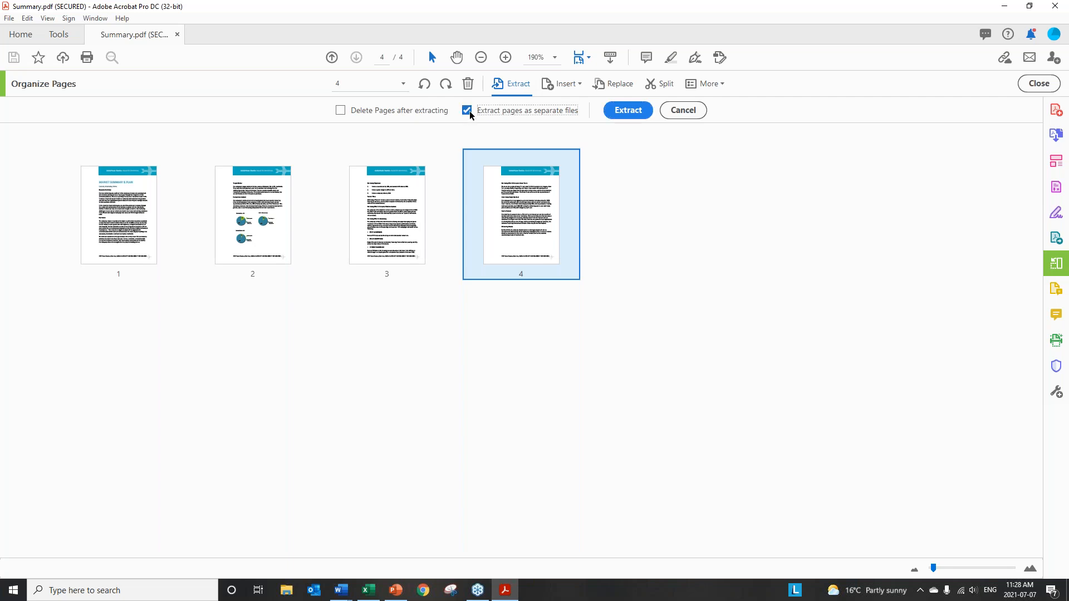
pyautogui.click(617, 111)
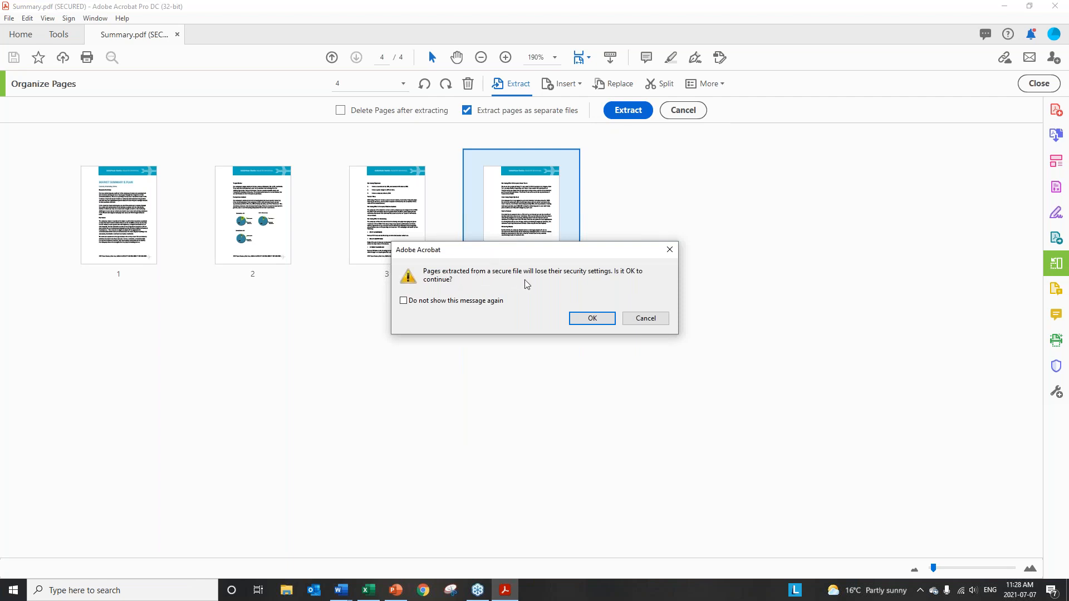
pyautogui.click(591, 320)
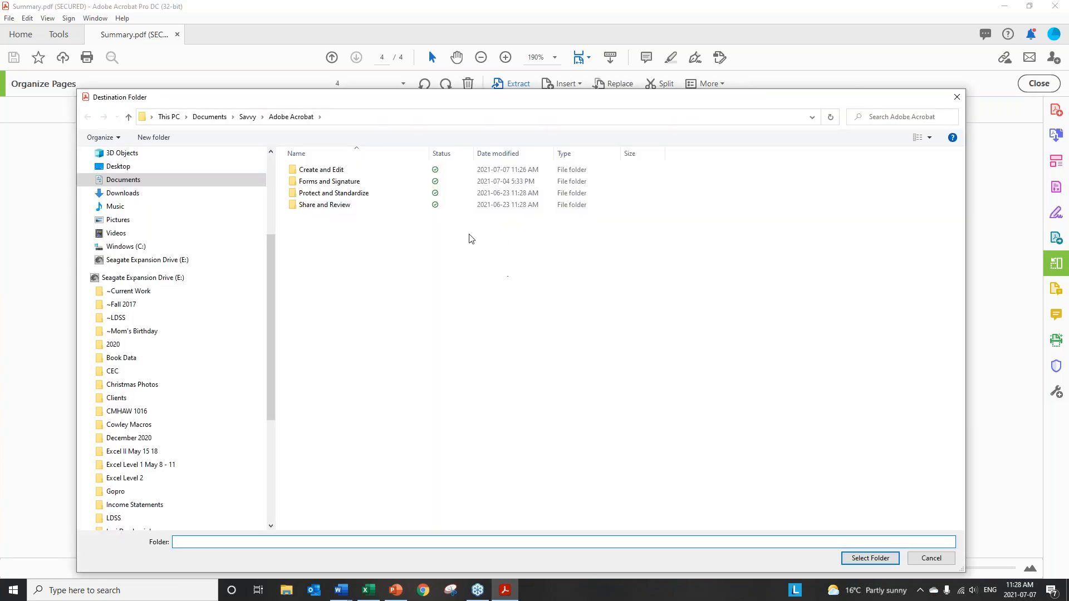
pyautogui.doubleClick(313, 169)
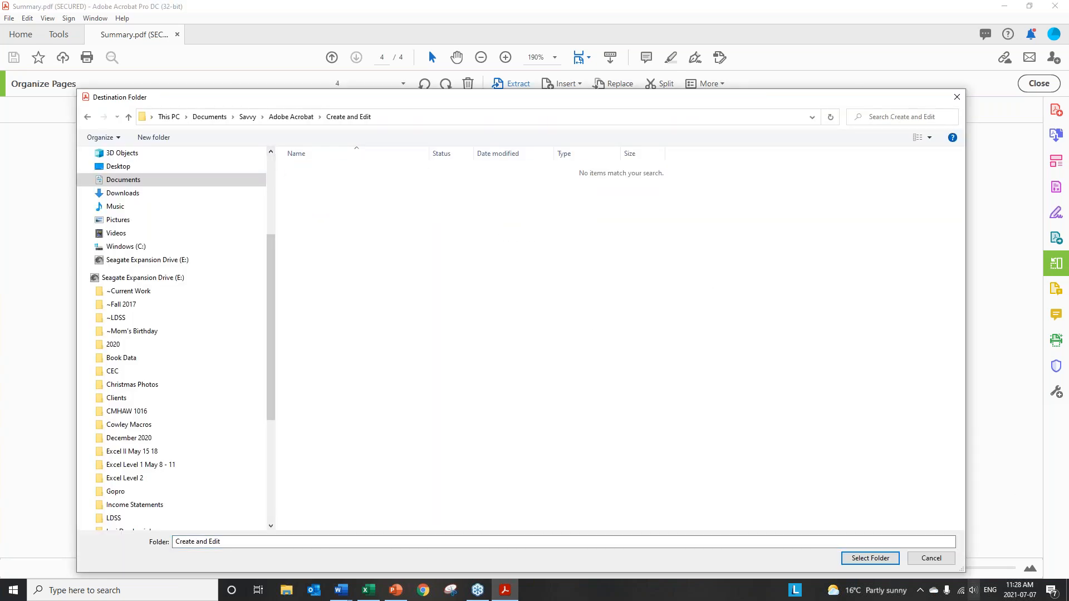
pyautogui.click(854, 557)
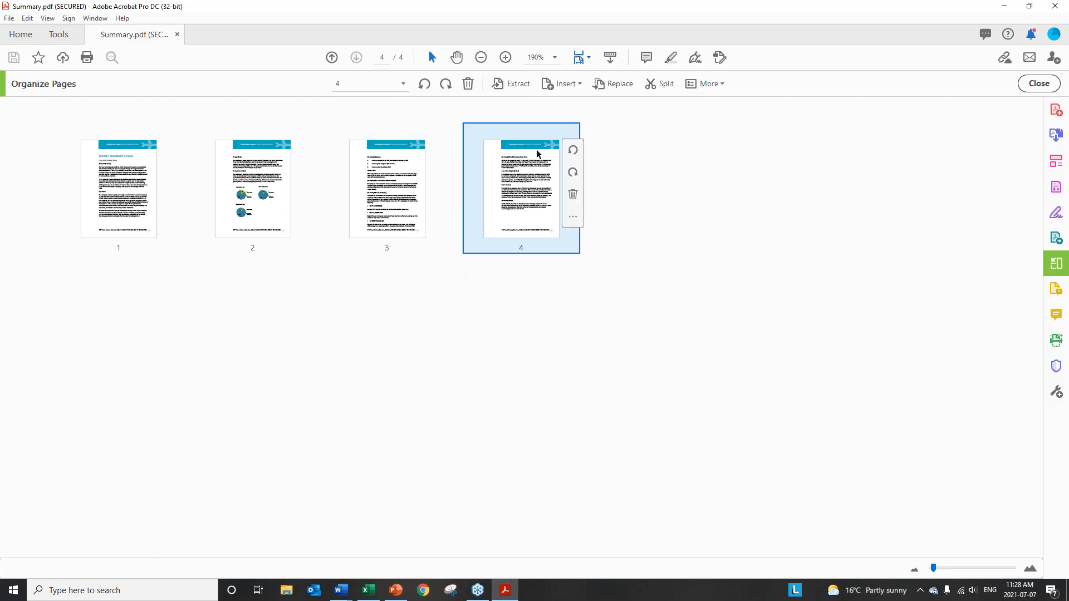
# Open the extracted Summary 4.pdf from the Create and Edit folder and look through its page.
pyautogui.click(9, 18)
pyautogui.click(44, 35)
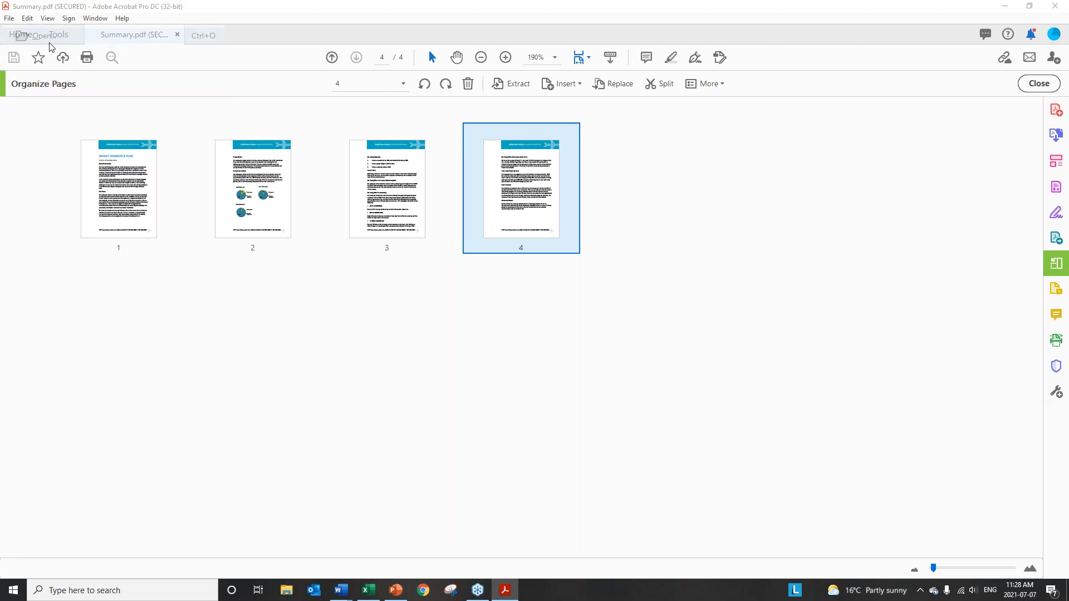
pyautogui.doubleClick(303, 171)
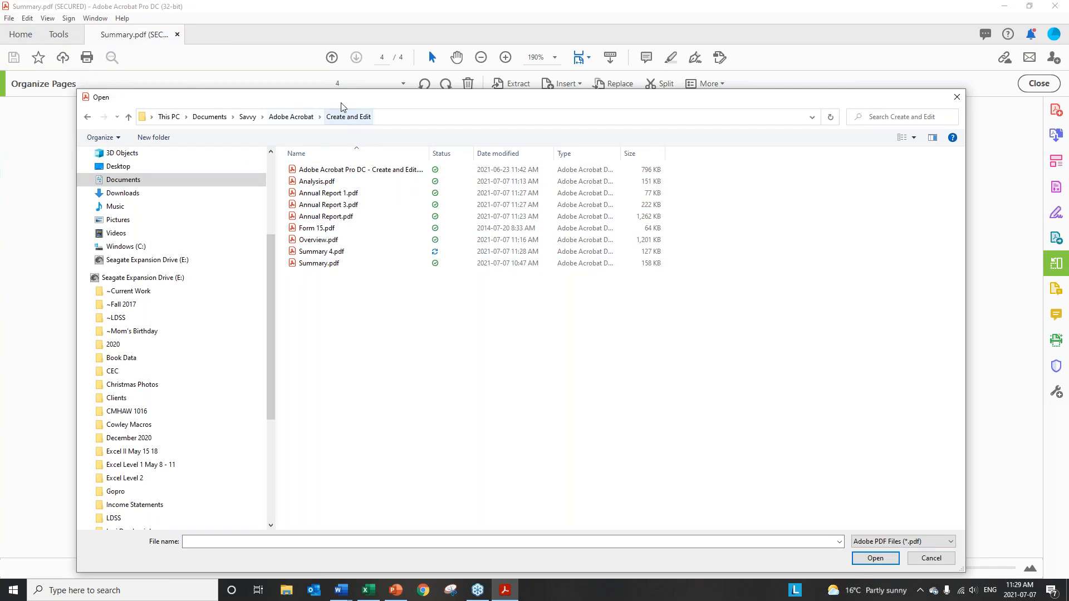
pyautogui.moveTo(340, 98); pyautogui.dragTo(338, 328)
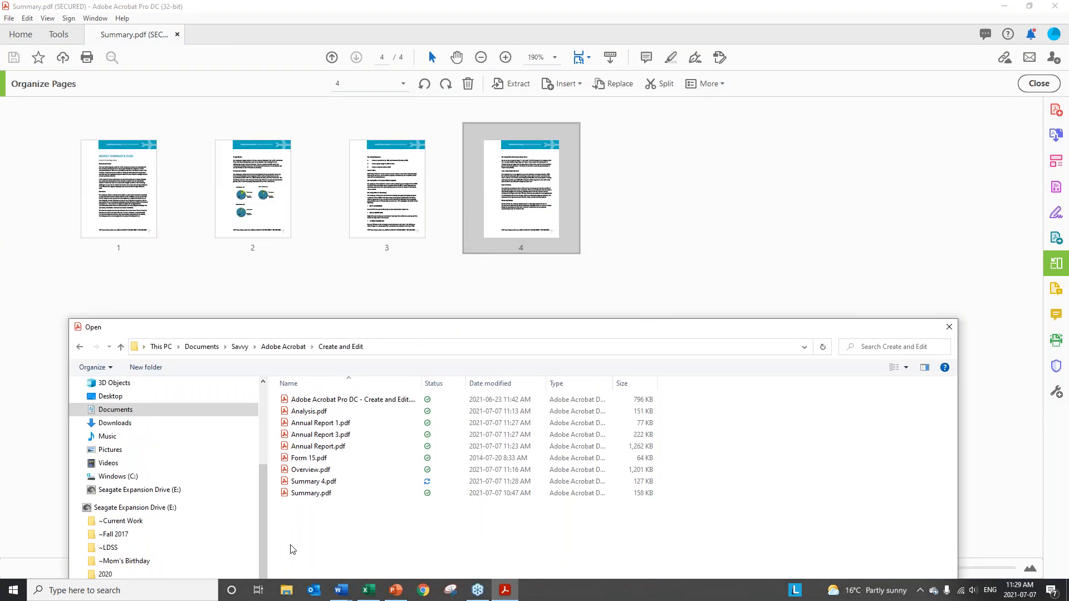
pyautogui.click(319, 484)
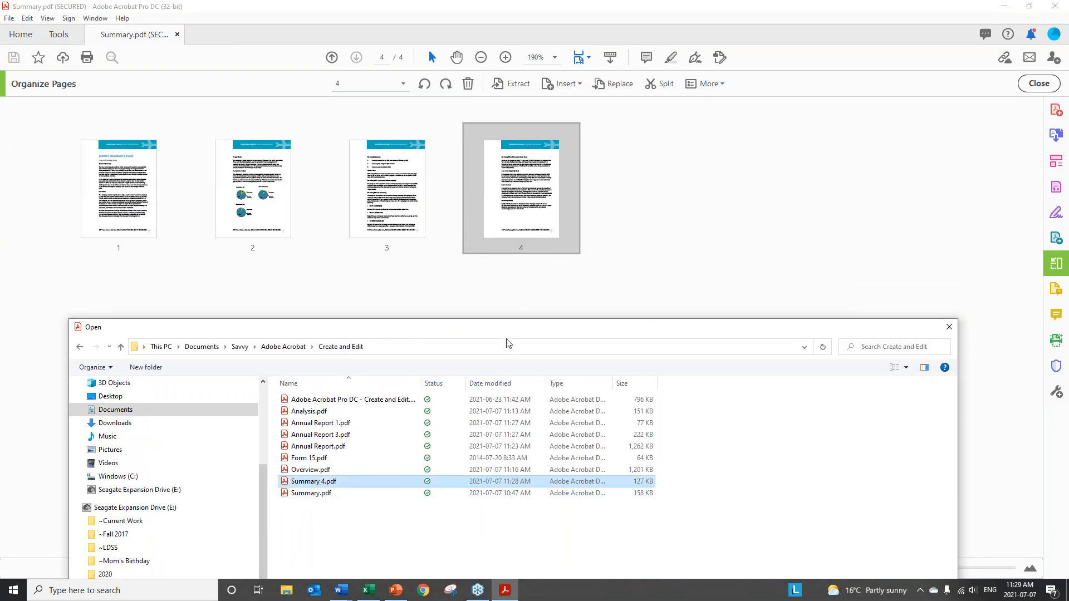
pyautogui.moveTo(507, 330); pyautogui.dragTo(462, 101)
pyautogui.click(822, 557)
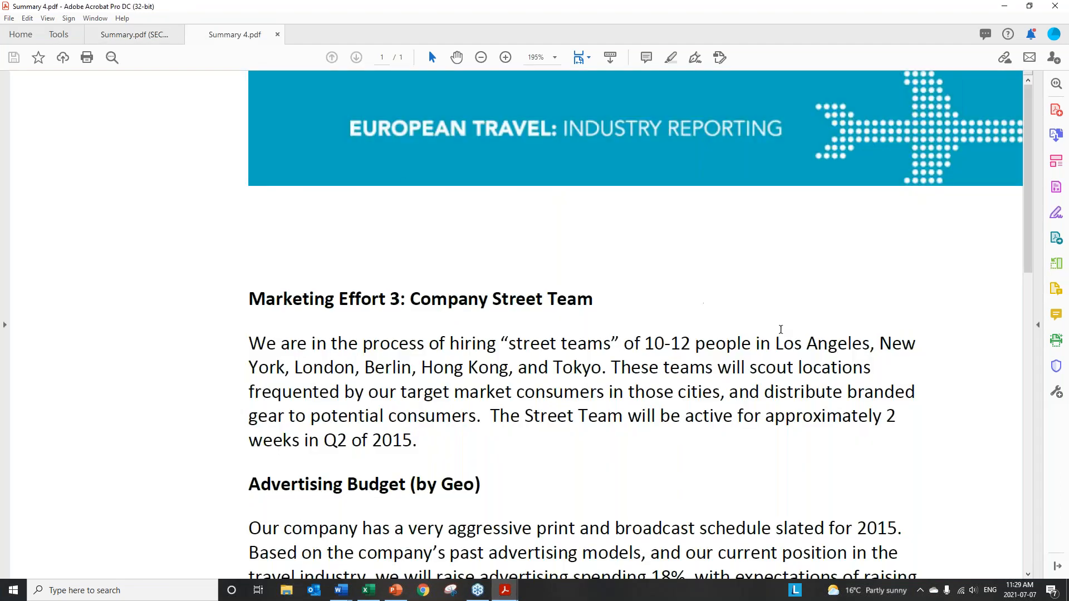
pyautogui.scroll(-10, 781, 331)
pyautogui.scroll(2, 782, 330)
pyautogui.scroll(8, 737, 317)
# Save the extracted page as Marketing Effort 3 in the Create and Edit folder and close it.
pyautogui.click(11, 19)
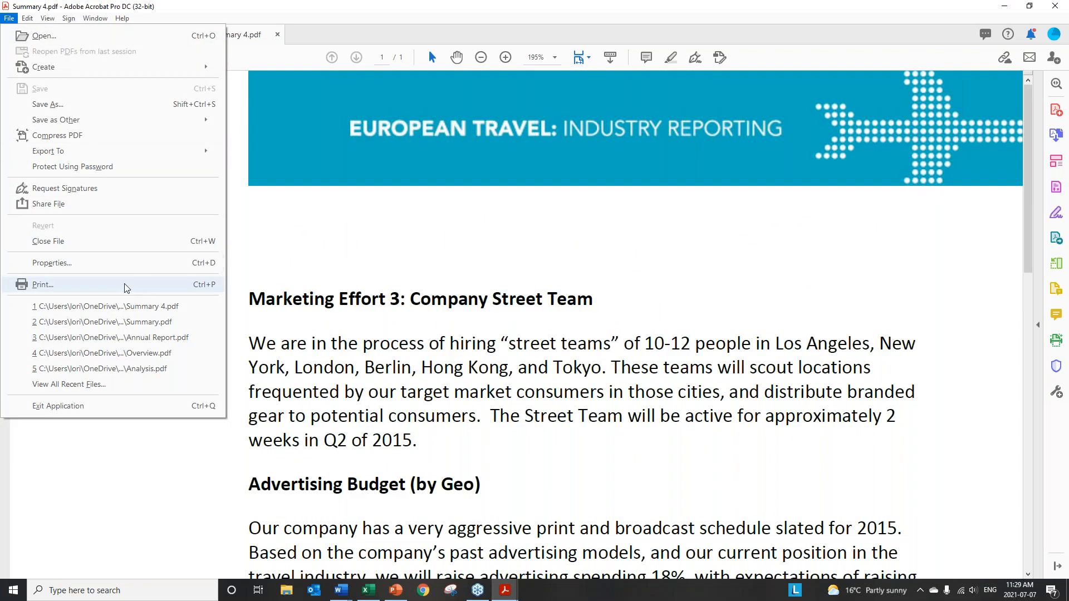
pyautogui.click(62, 105)
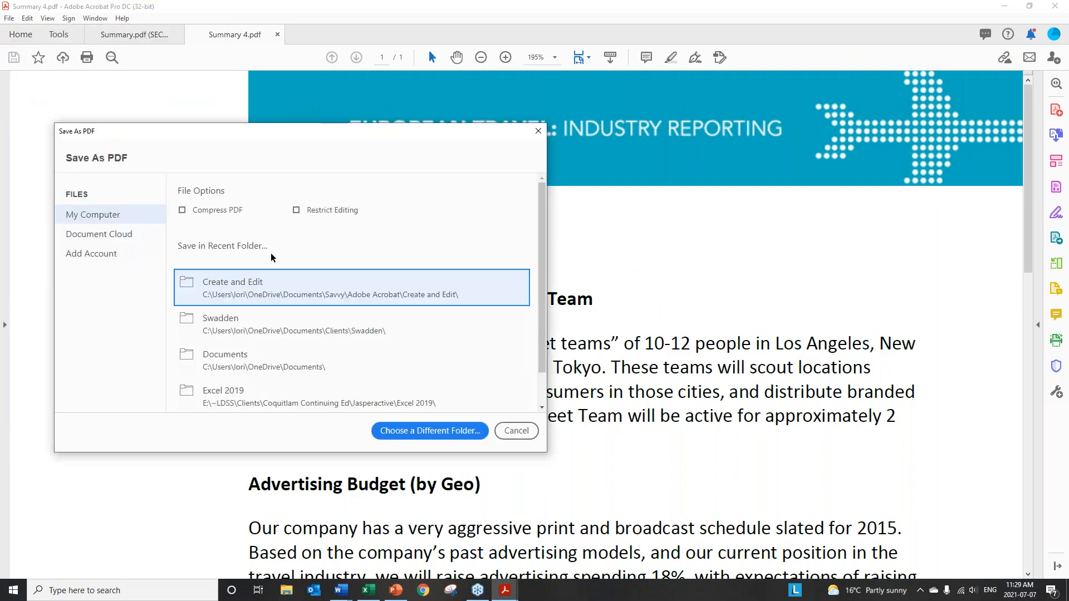
pyautogui.click(275, 288)
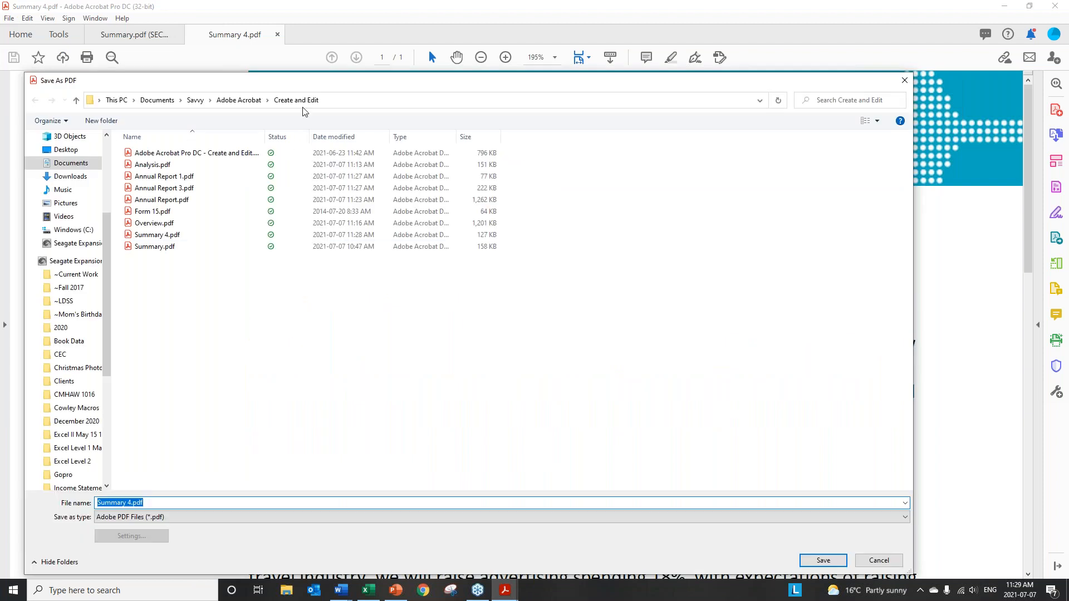
pyautogui.moveTo(307, 87); pyautogui.dragTo(454, 56)
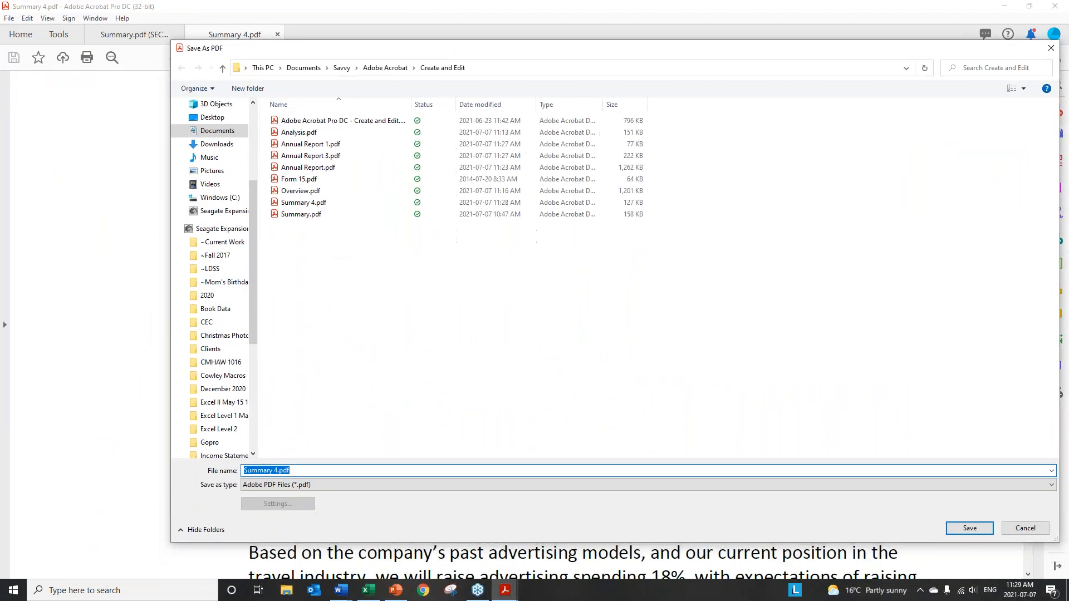
pyautogui.write('Market')
pyautogui.moveTo(298, 53)
pyautogui.mouseDown()
pyautogui.moveTo(623, 90)
pyautogui.moveTo(373, 78)
pyautogui.moveTo(310, 46)
pyautogui.mouseUp()
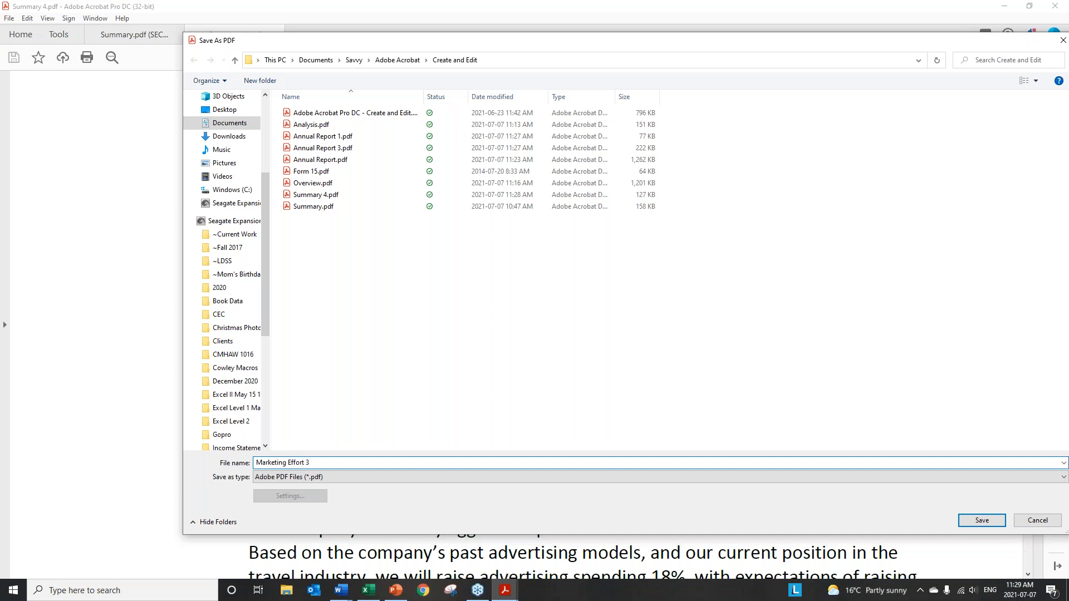
pyautogui.click(993, 520)
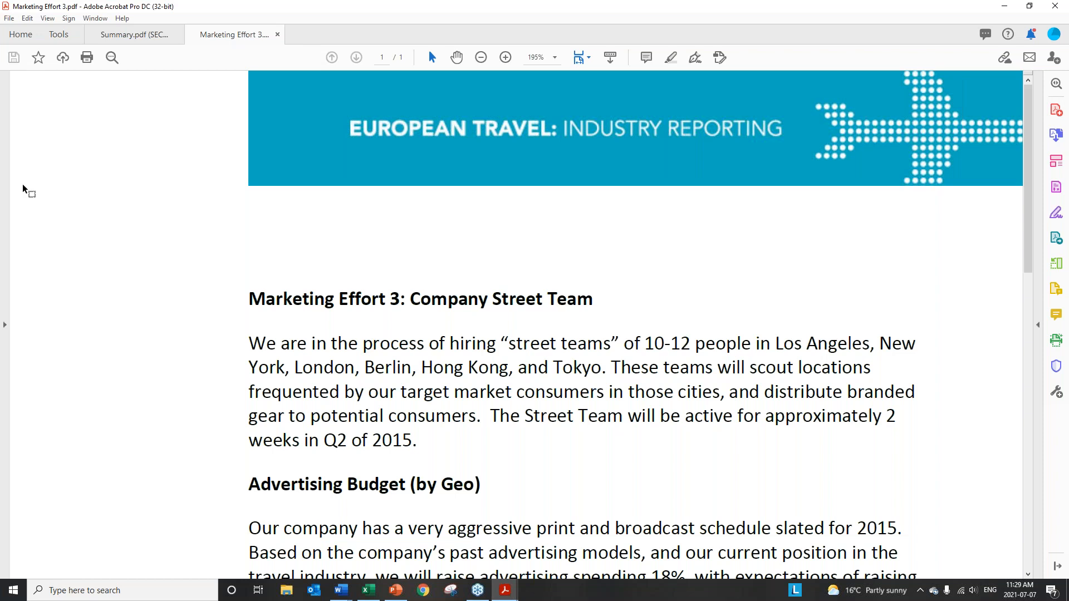
pyautogui.click(278, 35)
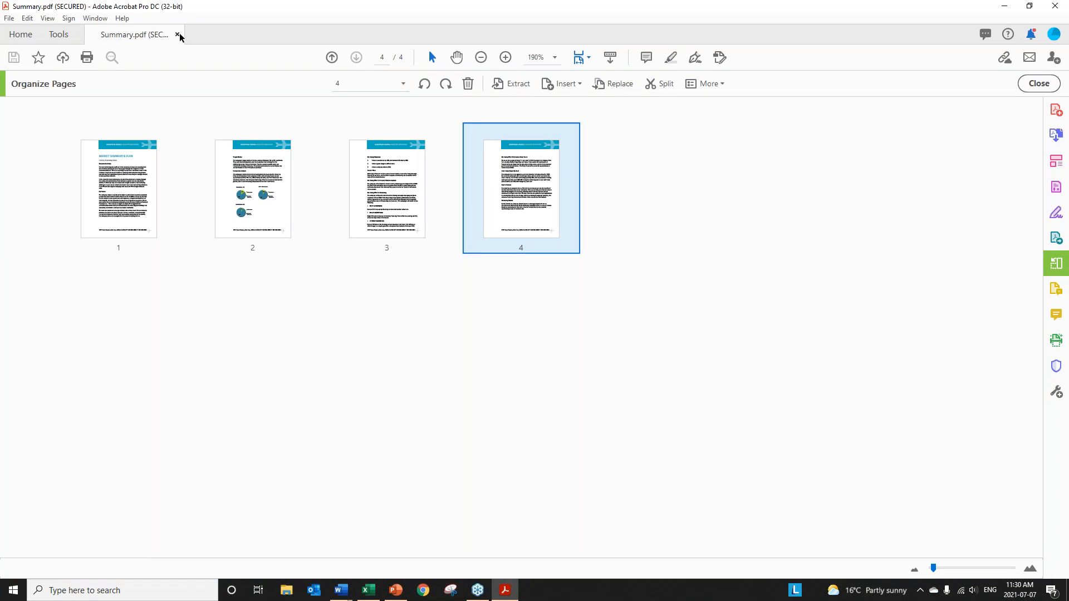
# Close Summary, reopen the protected 160 KB Summary PDF from the recent files and unlock Edit PDF with the permissions password.
pyautogui.click(177, 34)
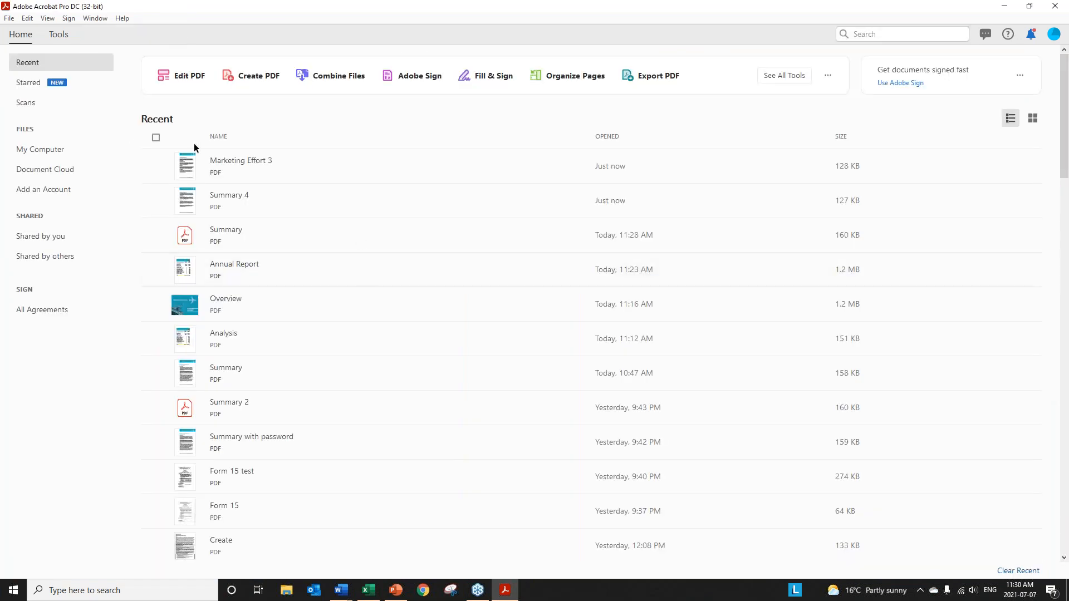
pyautogui.doubleClick(206, 235)
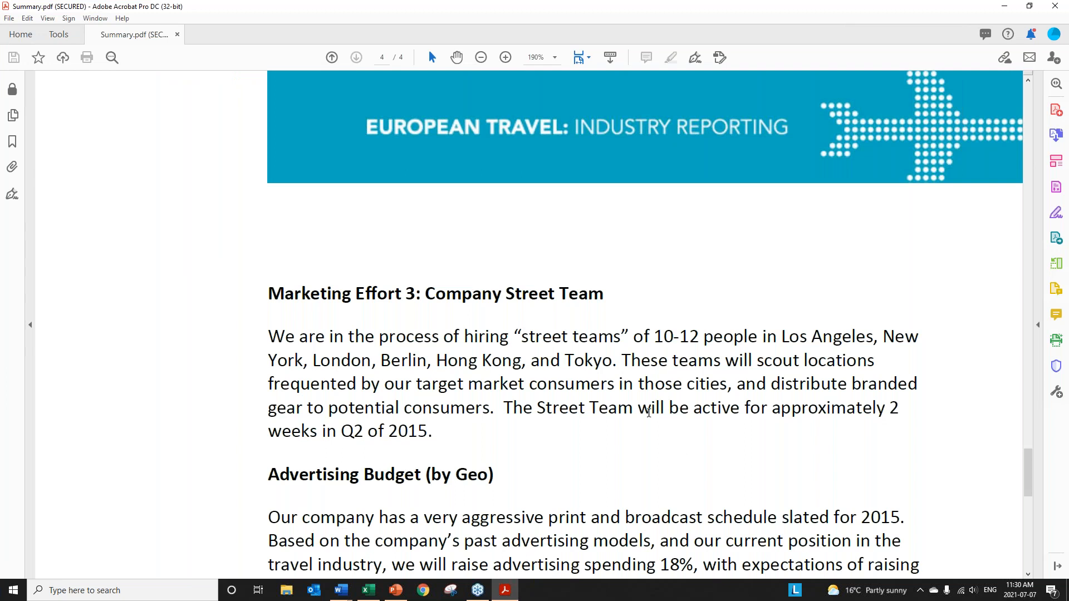
pyautogui.scroll(4, 66, 182)
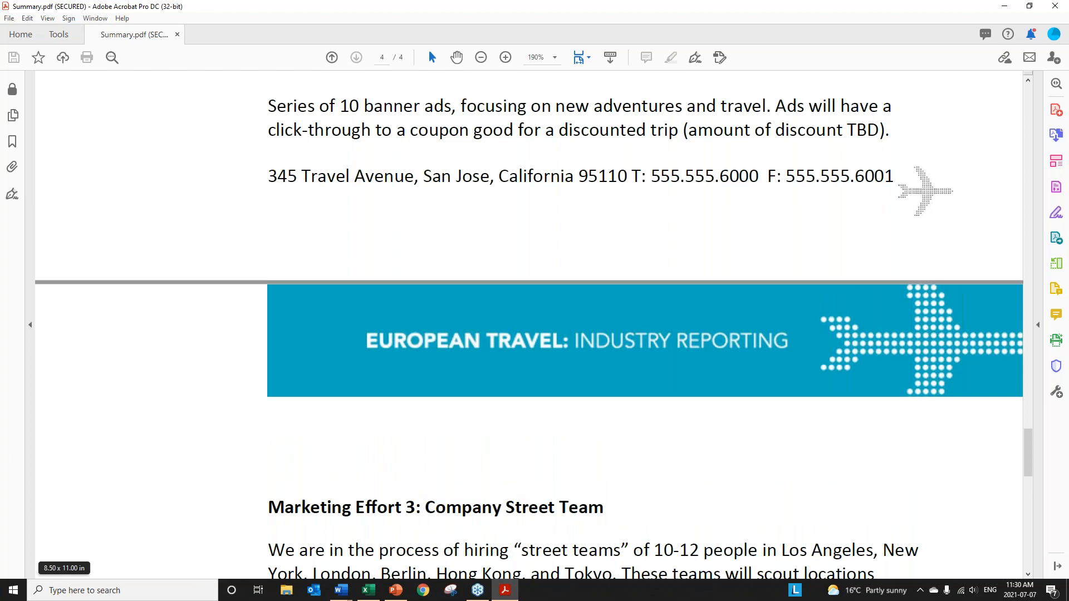
pyautogui.click(1038, 327)
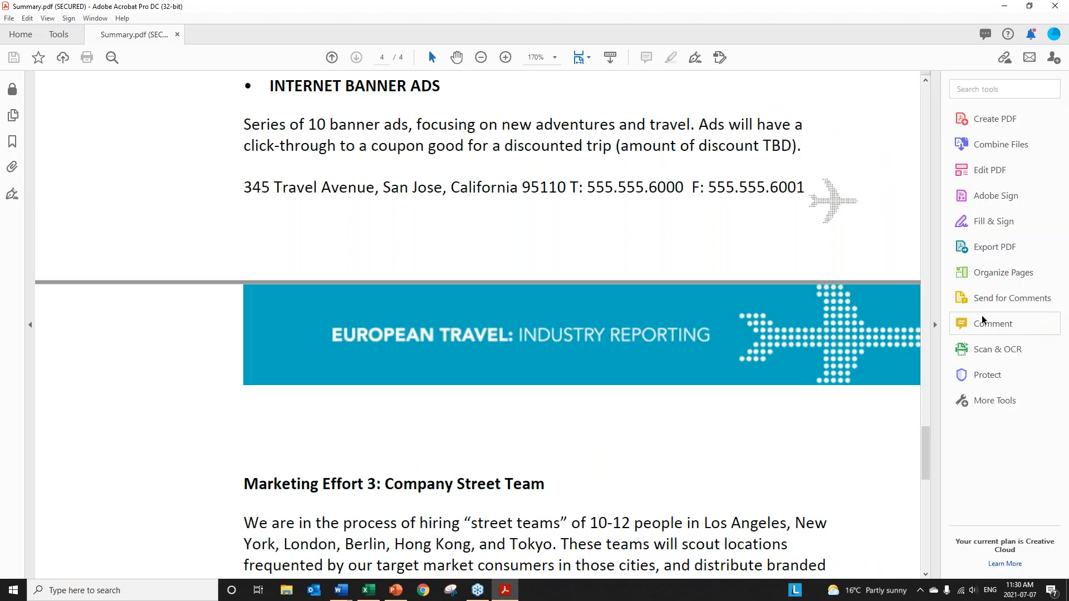
pyautogui.click(994, 177)
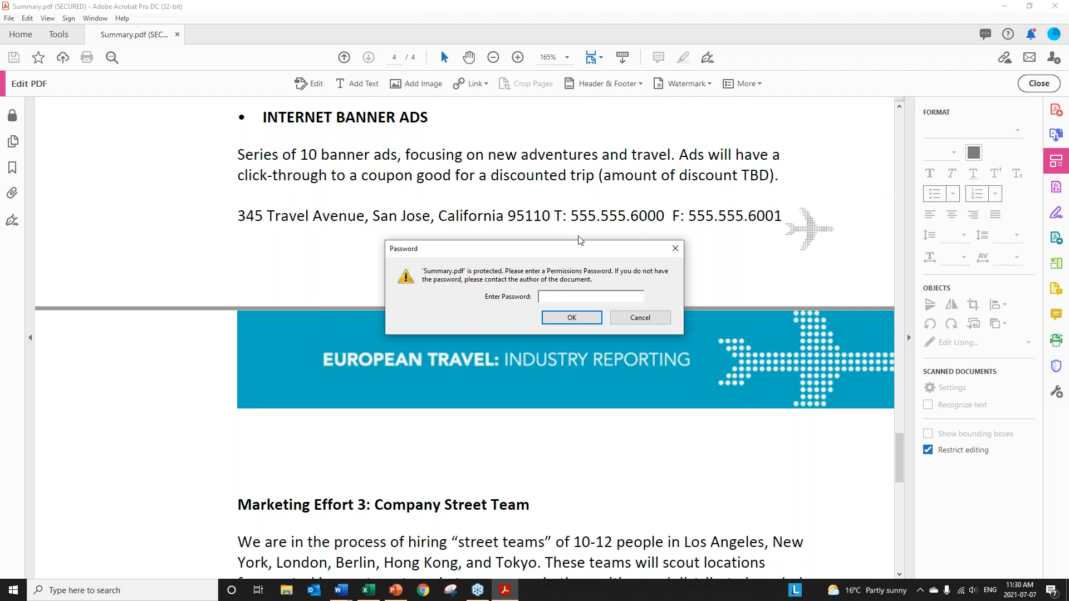
pyautogui.write('********')
pyautogui.press('Return')
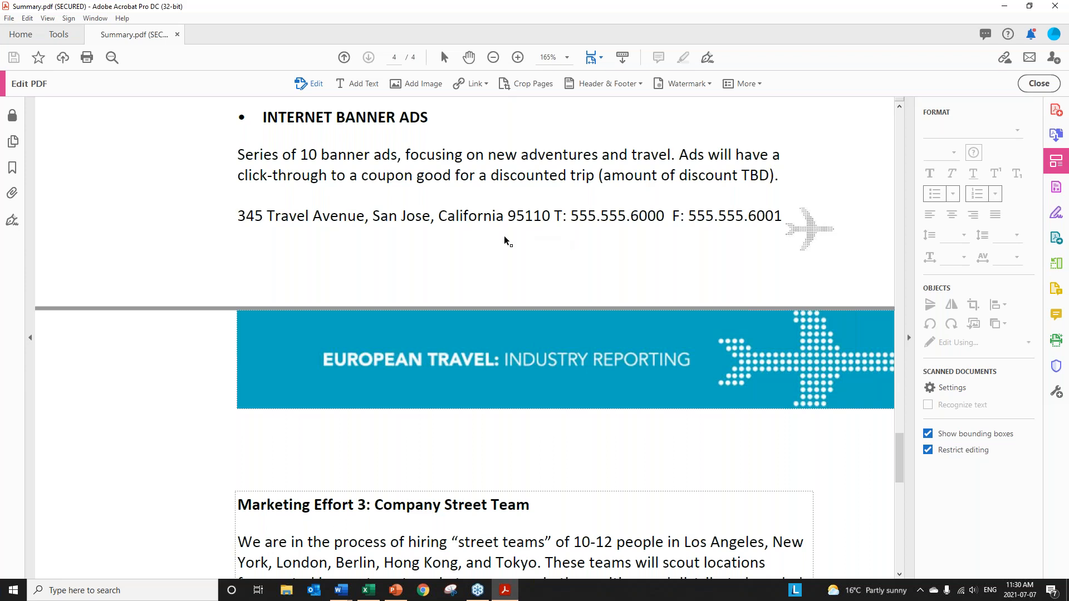
# Delete the subtitle "Industry Marketing Vision" and its line below the MARKET SUMMARY & PLAN title on page 1.
pyautogui.scroll(3, 605, 231)
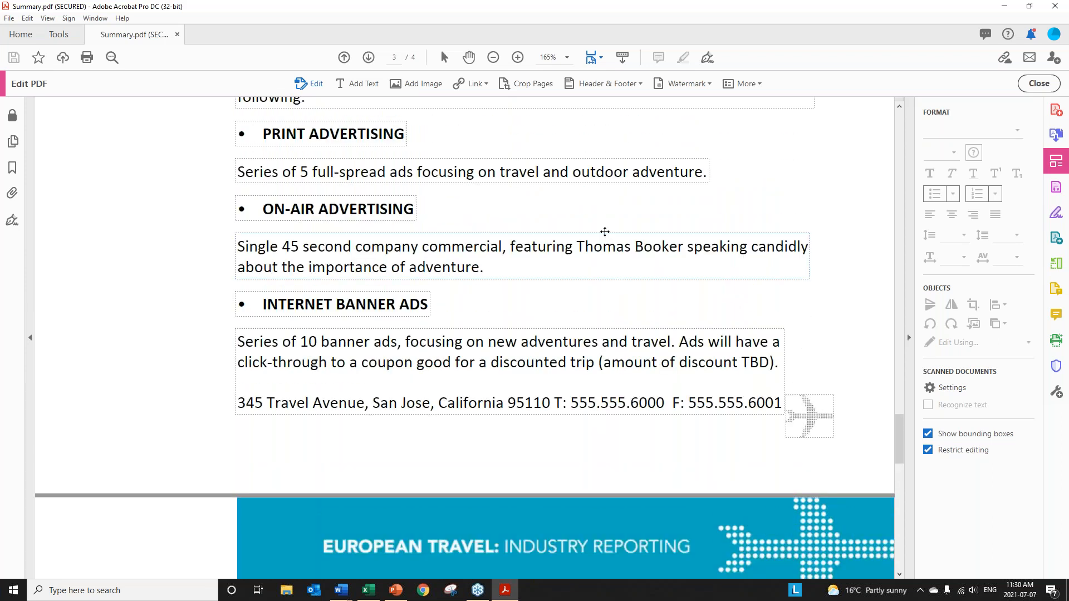
pyautogui.scroll(3, 605, 231)
pyautogui.scroll(12, 605, 231)
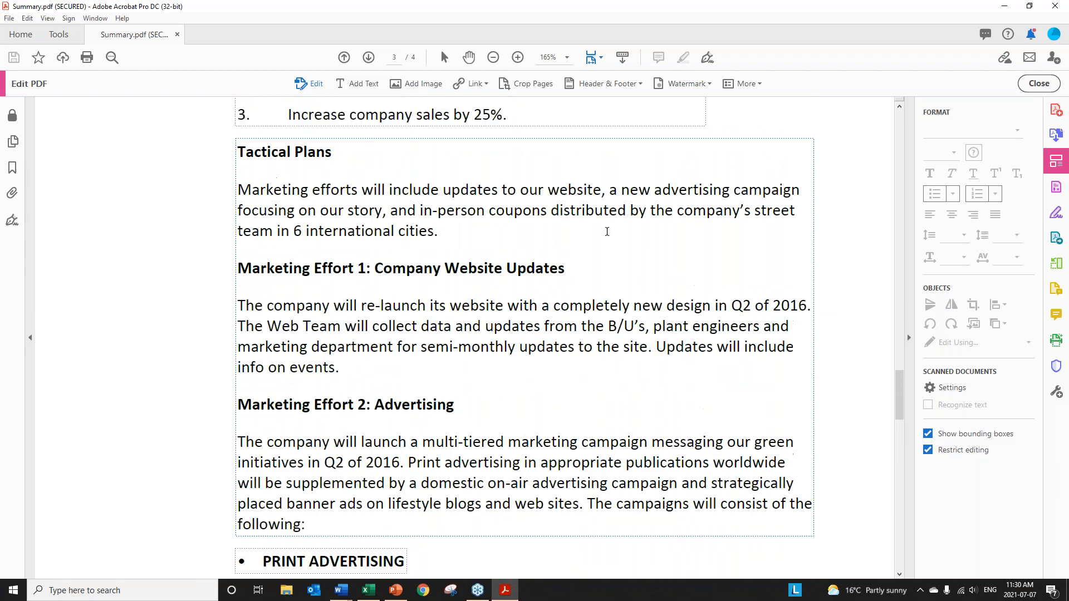
pyautogui.scroll(10, 609, 226)
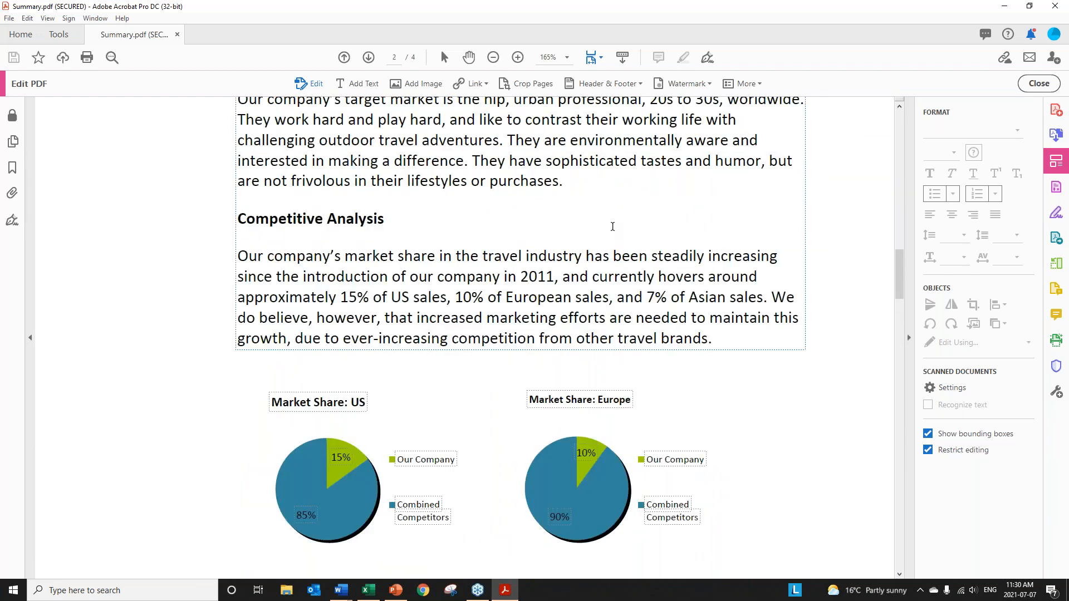
pyautogui.scroll(8, 613, 226)
pyautogui.scroll(3, 616, 225)
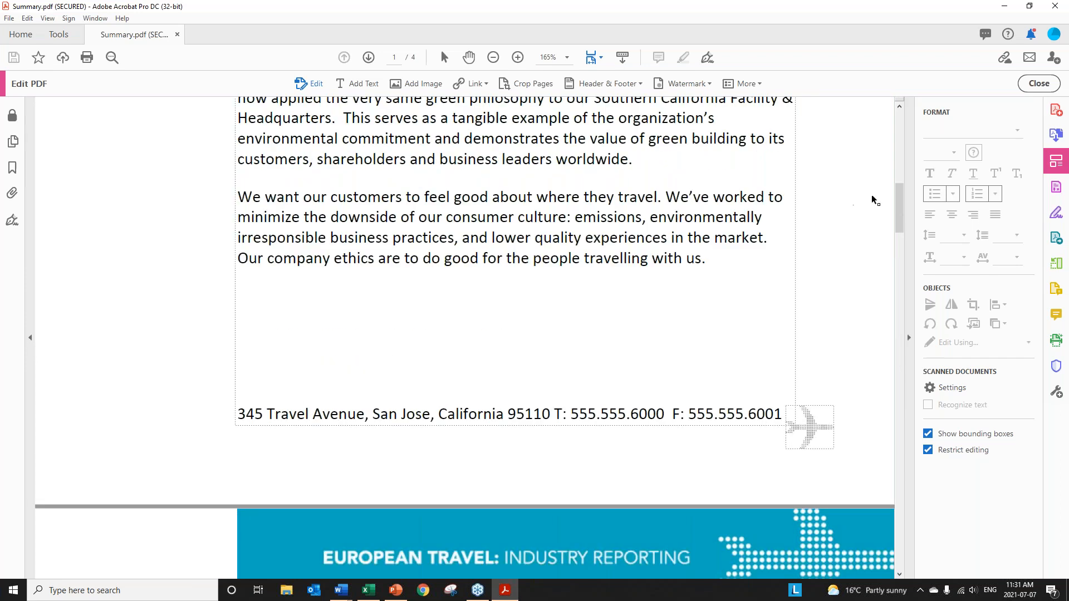
pyautogui.moveTo(902, 198); pyautogui.dragTo(898, 113)
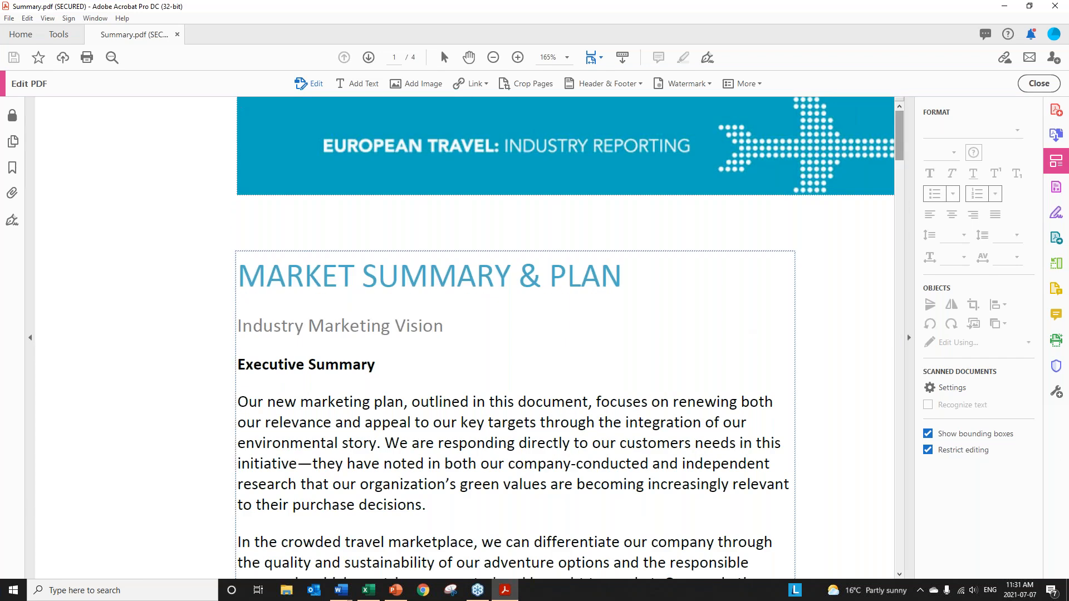
pyautogui.click(400, 388)
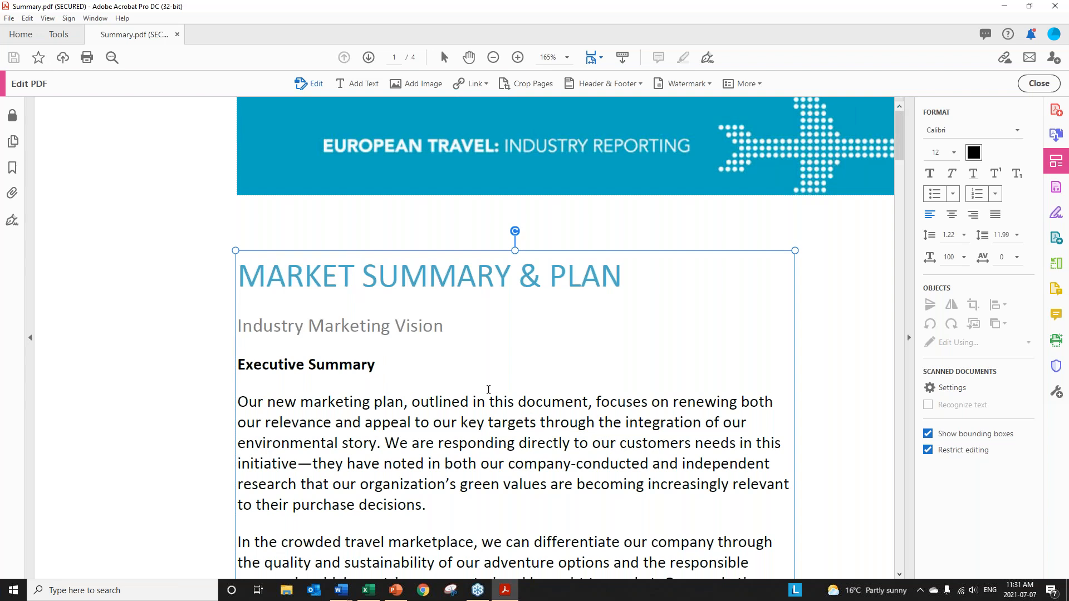
pyautogui.scroll(-2, 549, 362)
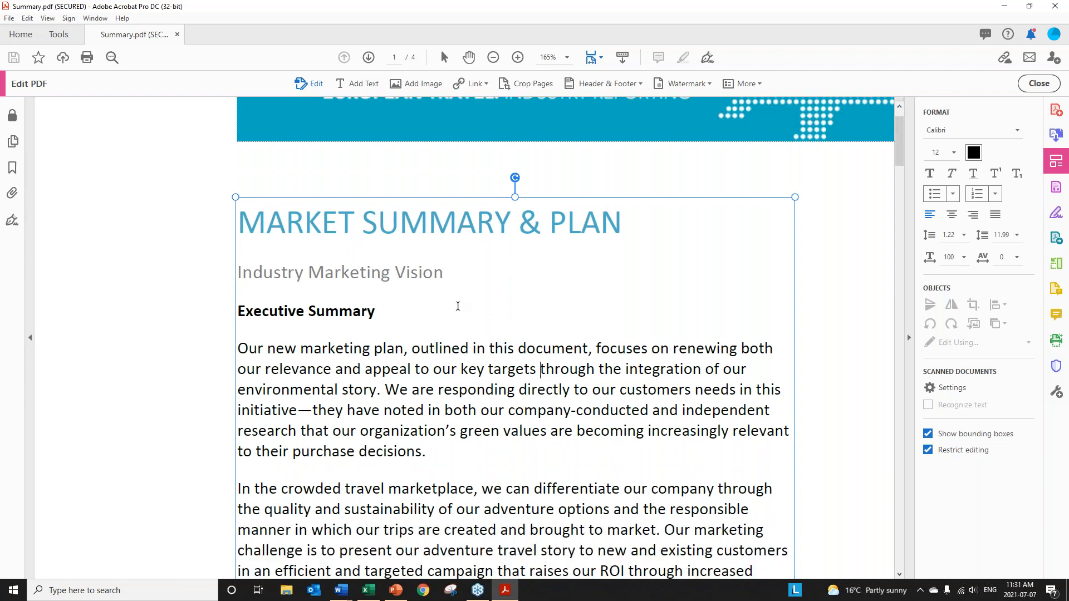
pyautogui.click(450, 274)
pyautogui.moveTo(449, 273); pyautogui.dragTo(233, 270)
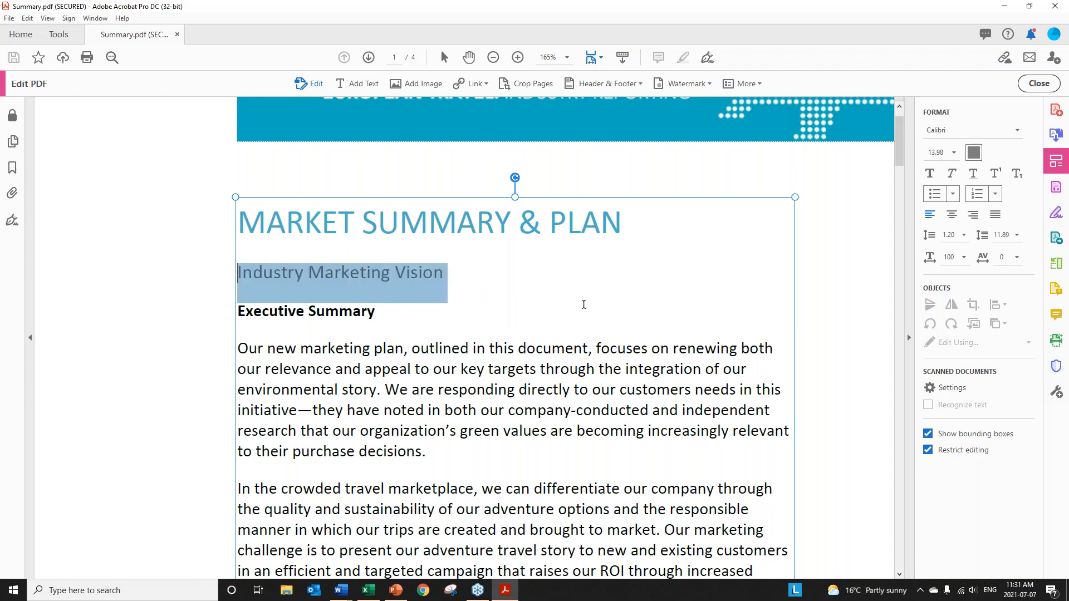
pyautogui.press('Delete')
pyautogui.press('Delete')
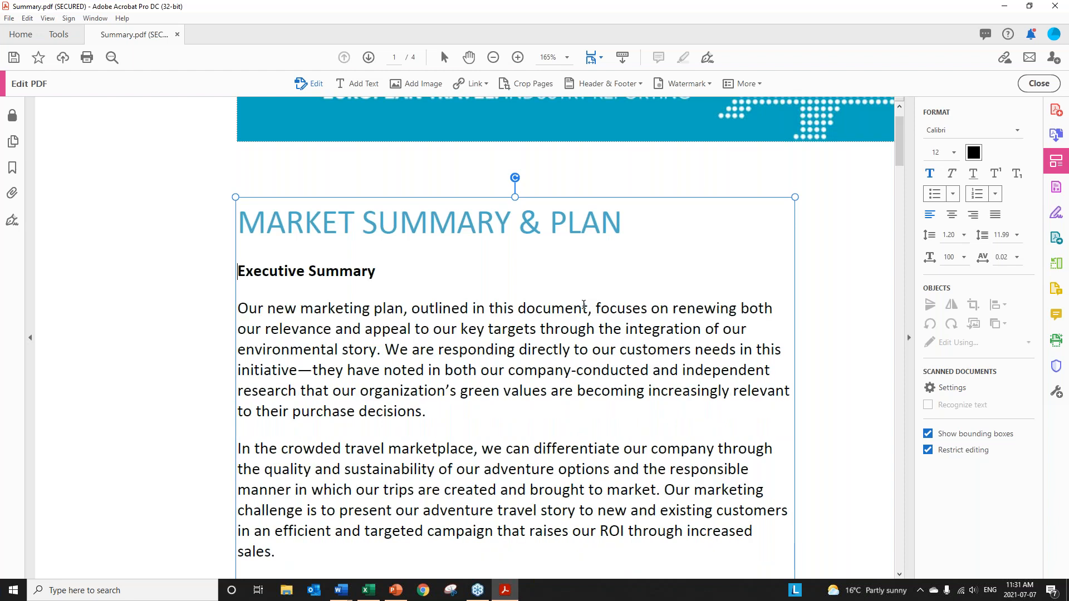
# Delete the company's address and phone line at the end of page 1's text, keeping the period after "travelling with us".
pyautogui.scroll(-4, 593, 334)
pyautogui.scroll(-7, 595, 339)
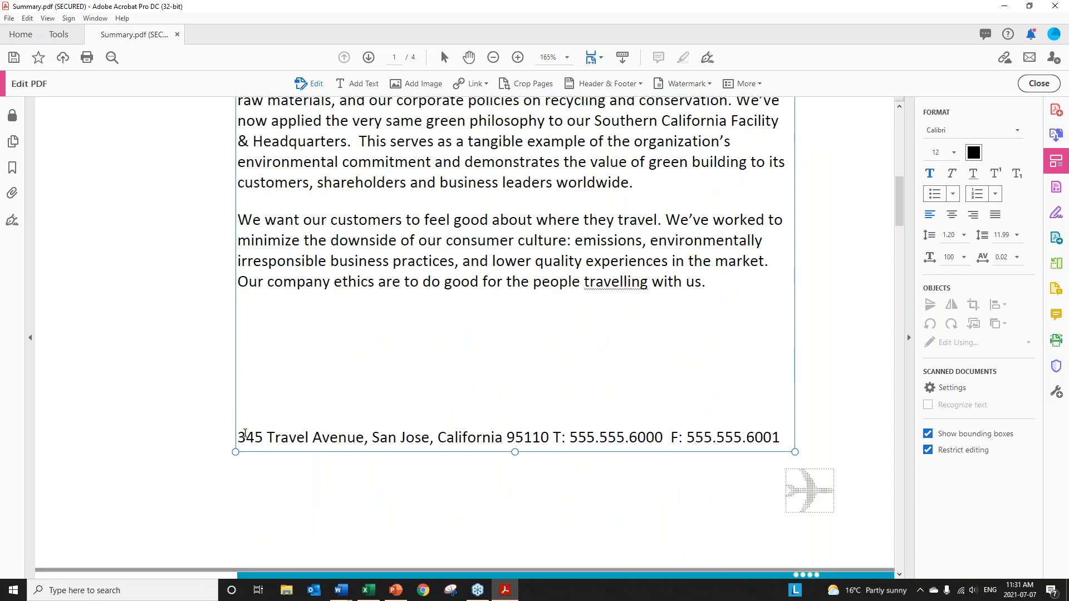
pyautogui.moveTo(238, 437); pyautogui.dragTo(794, 437)
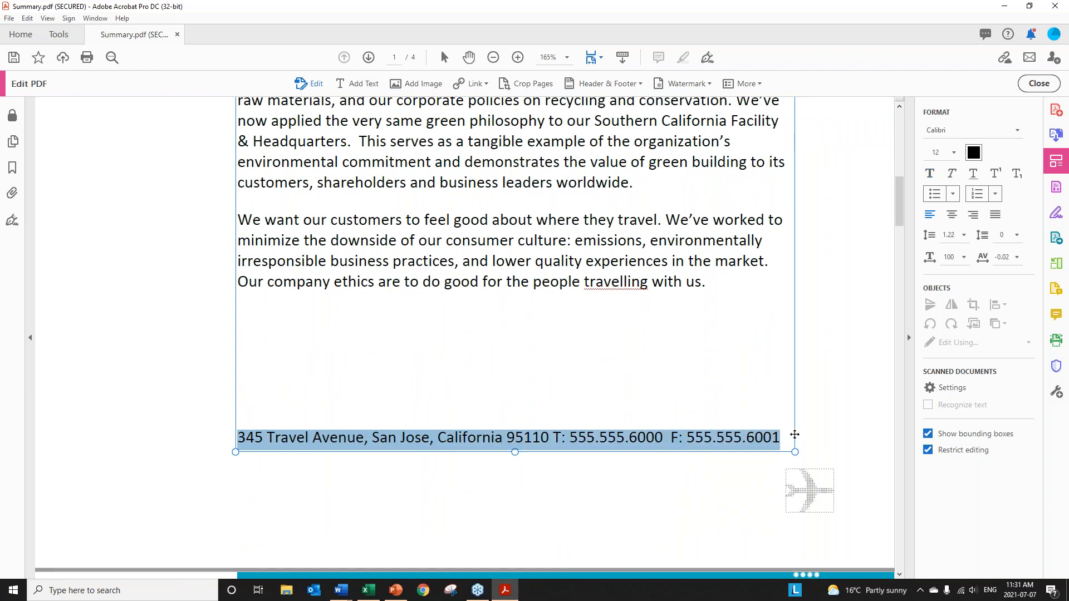
pyautogui.press('Delete')
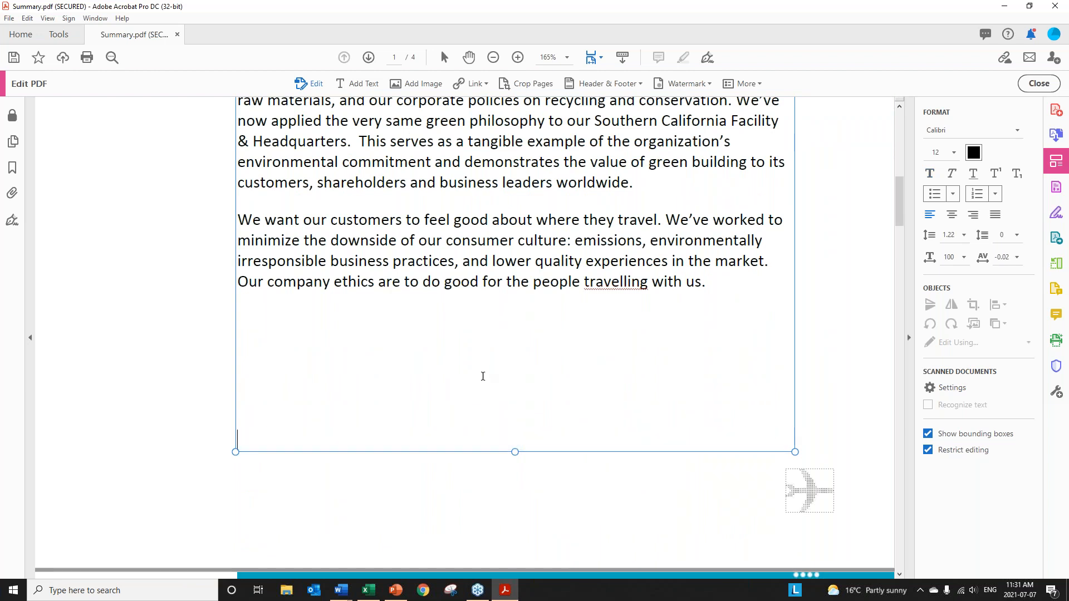
pyautogui.press('BackSpace')
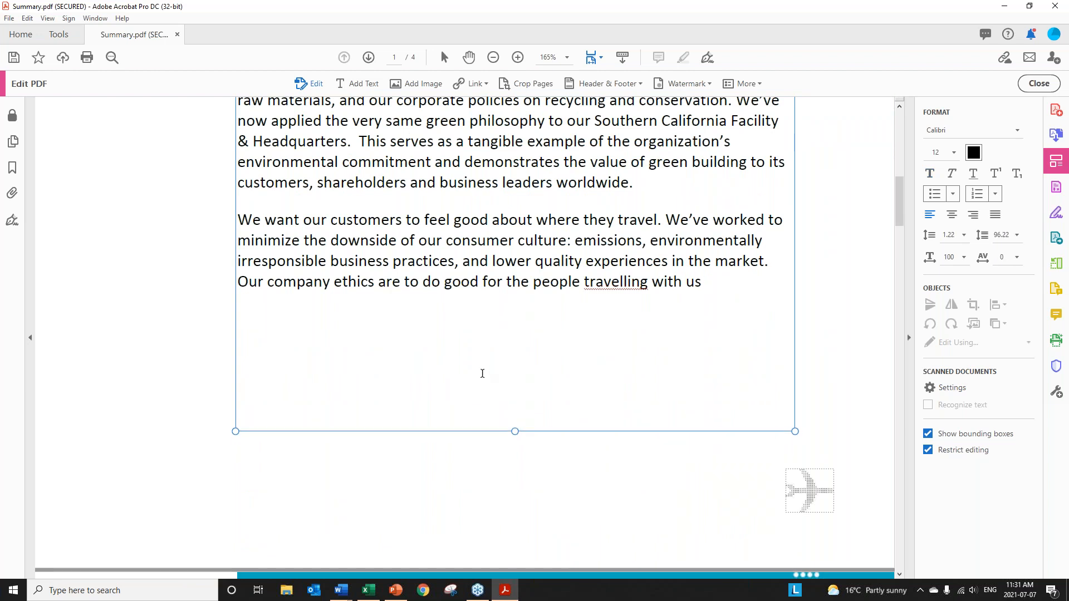
pyautogui.write('.')
pyautogui.press('Return')
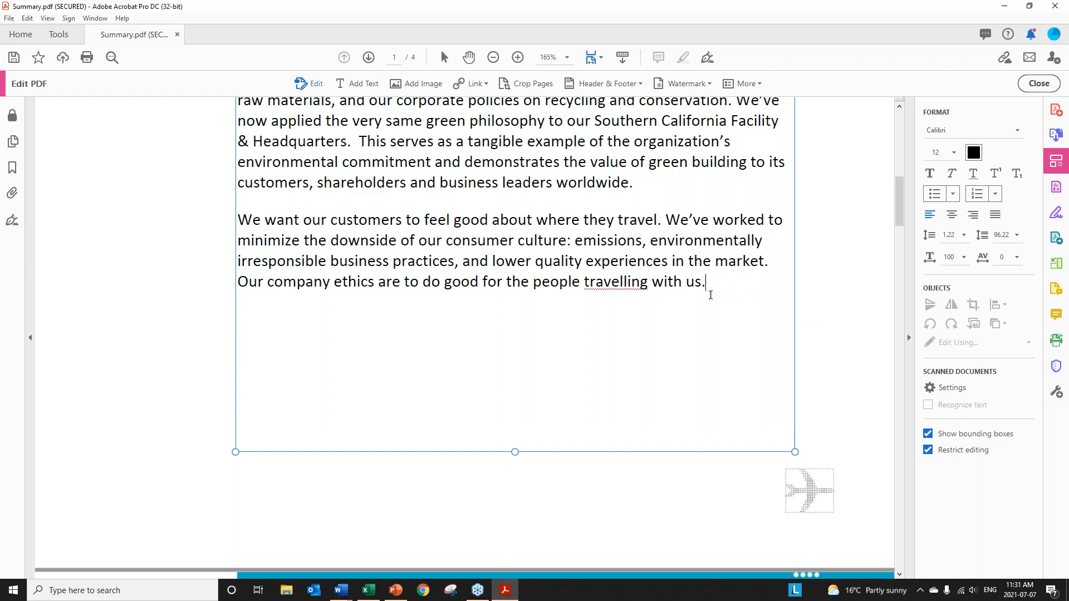
# Select the European Travel banner image at the head of page 1, nudge it slightly and undo the move.
pyautogui.scroll(4, 692, 339)
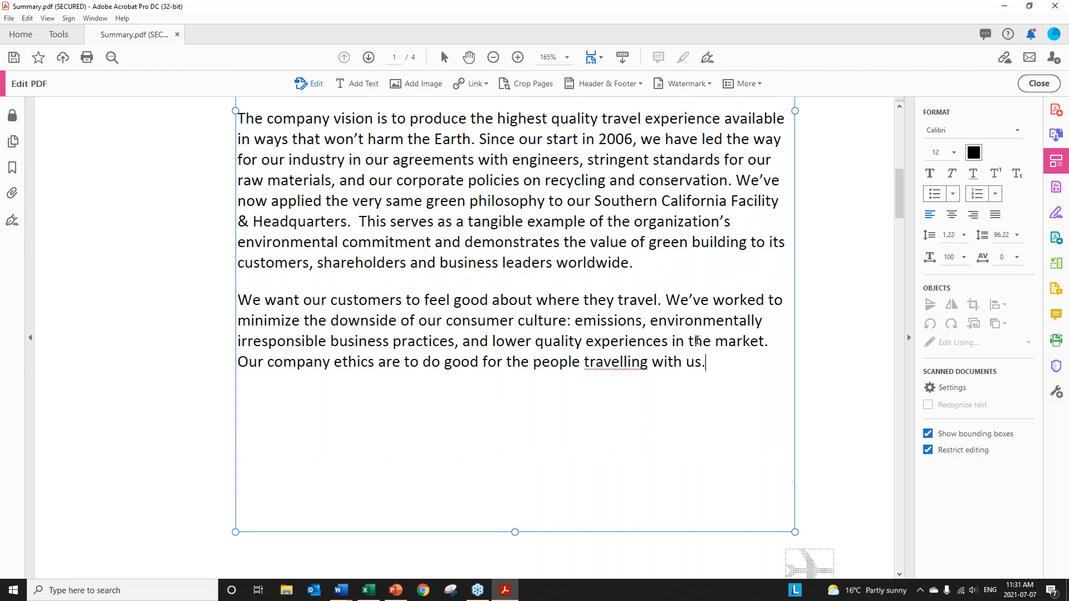
pyautogui.scroll(7, 700, 336)
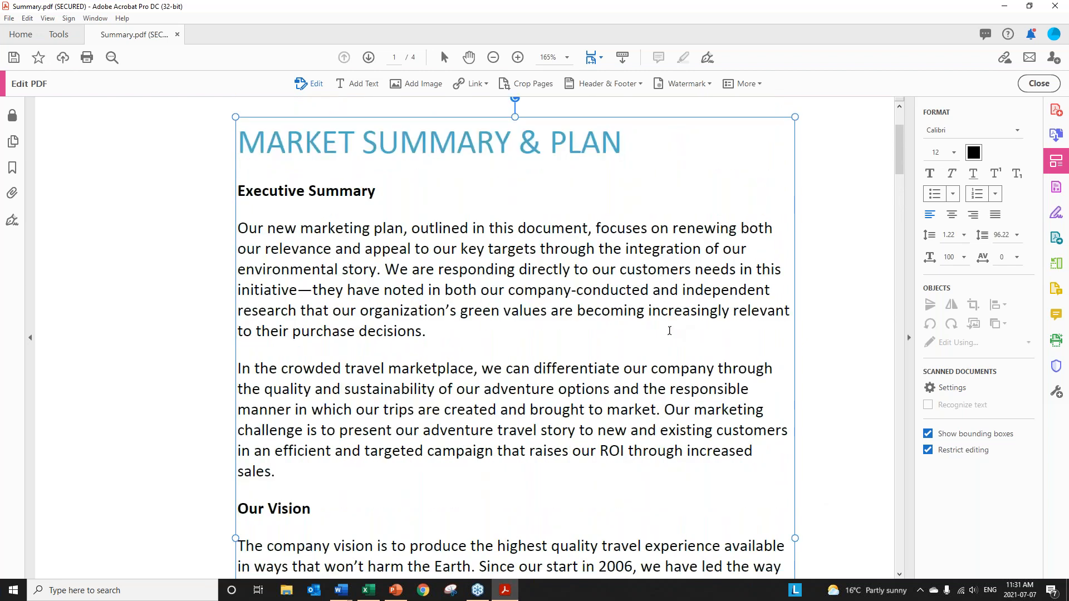
pyautogui.scroll(3, 664, 331)
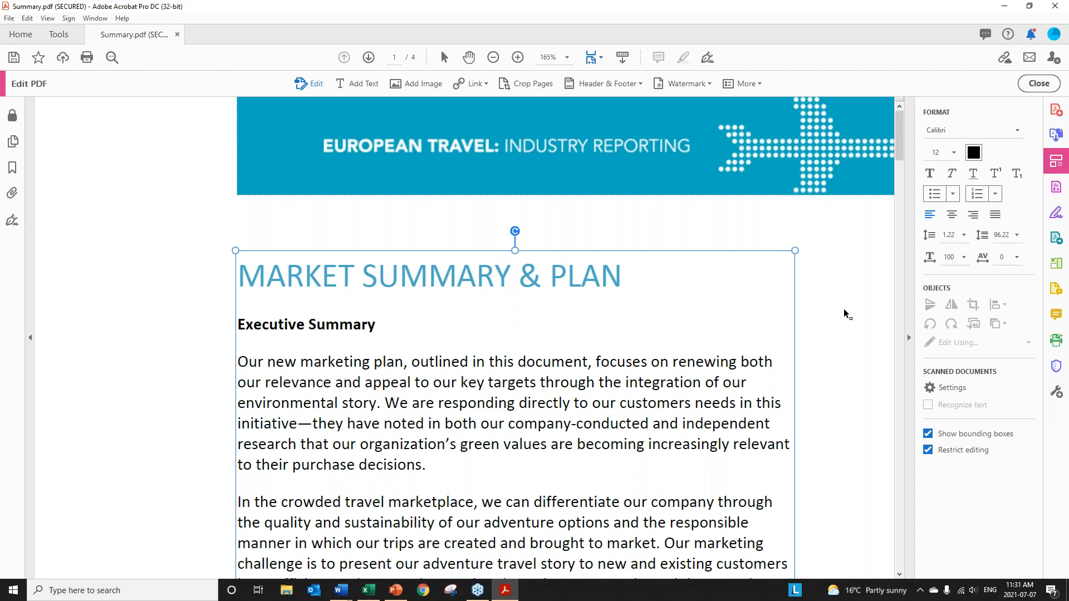
pyautogui.click(852, 236)
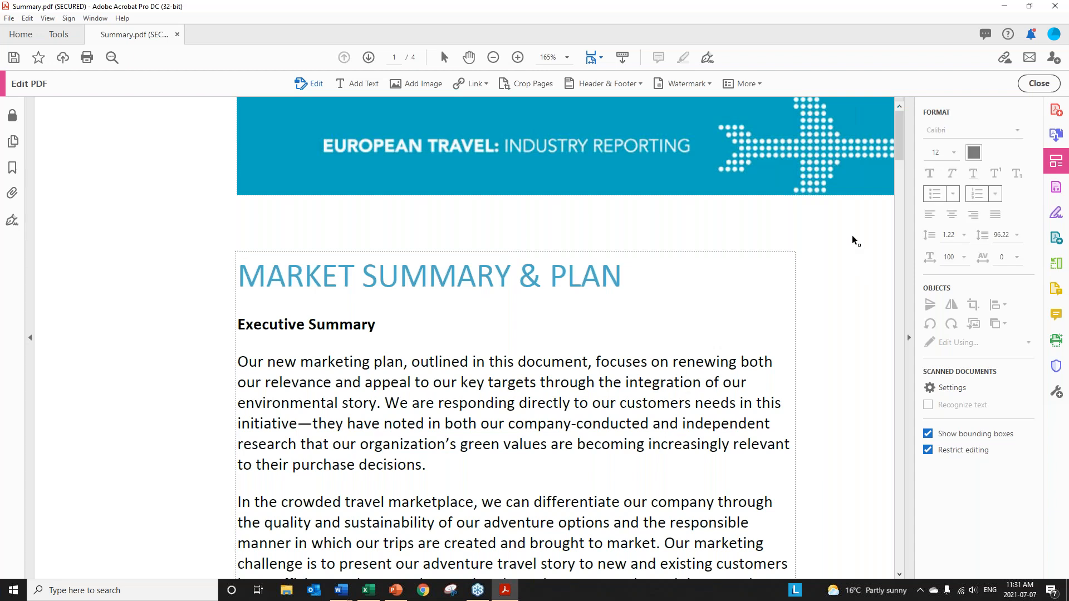
pyautogui.click(501, 153)
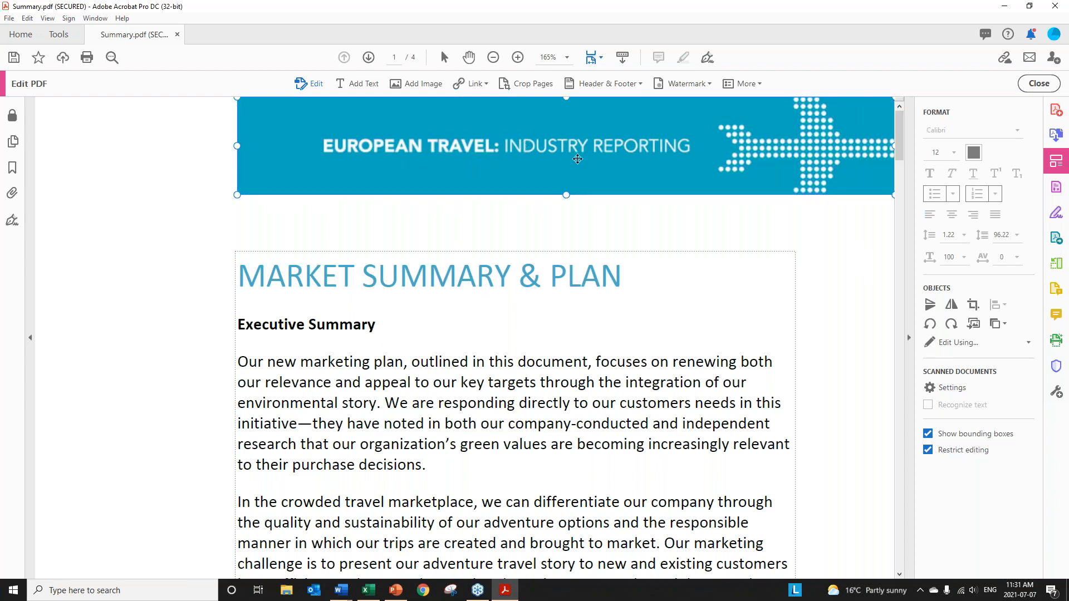
pyautogui.moveTo(577, 158); pyautogui.dragTo(576, 159)
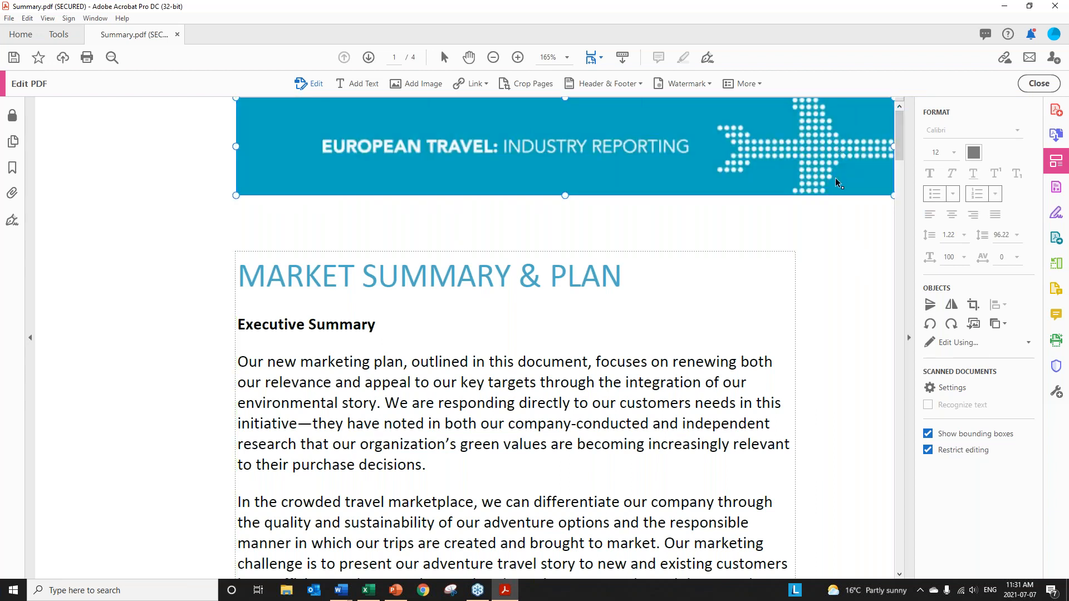
pyautogui.hotkey('ctrl', 'z')
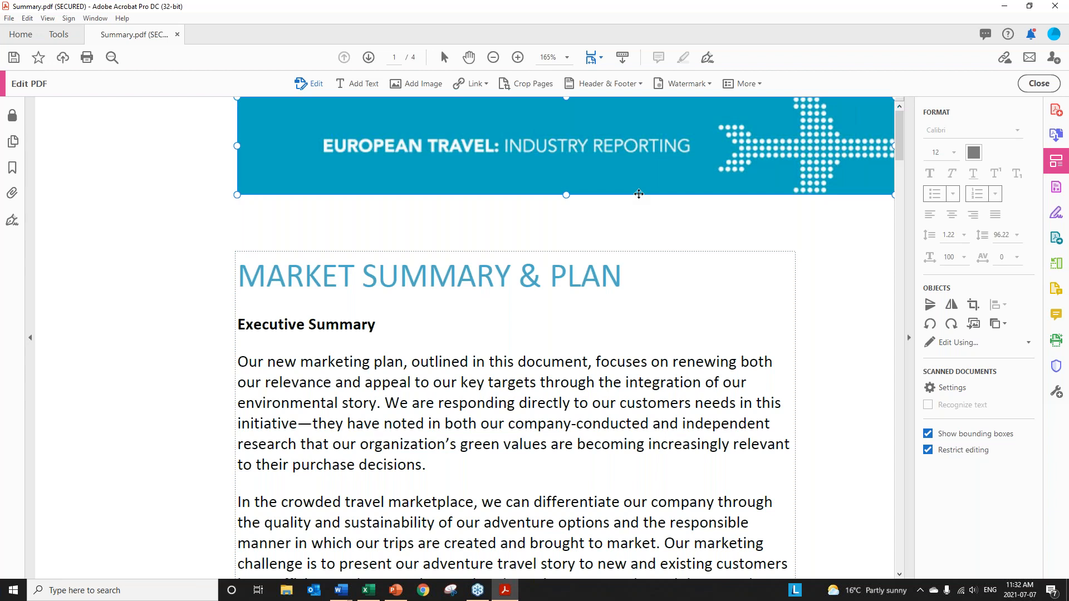
# Delete the European Travel banner image from page 1 and undo the deletion.
pyautogui.press('Delete')
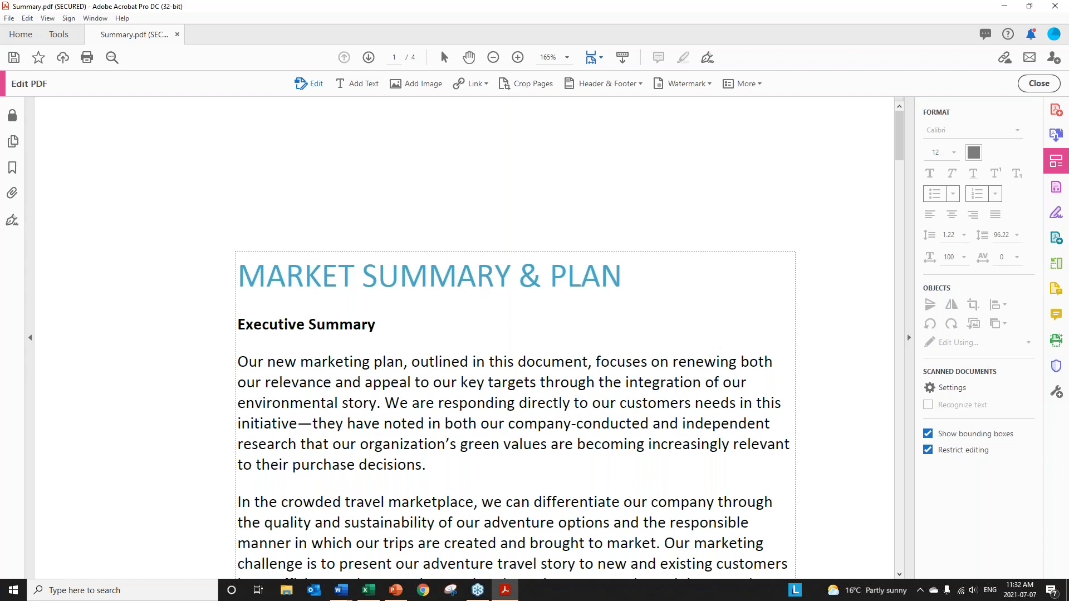
pyautogui.click(27, 18)
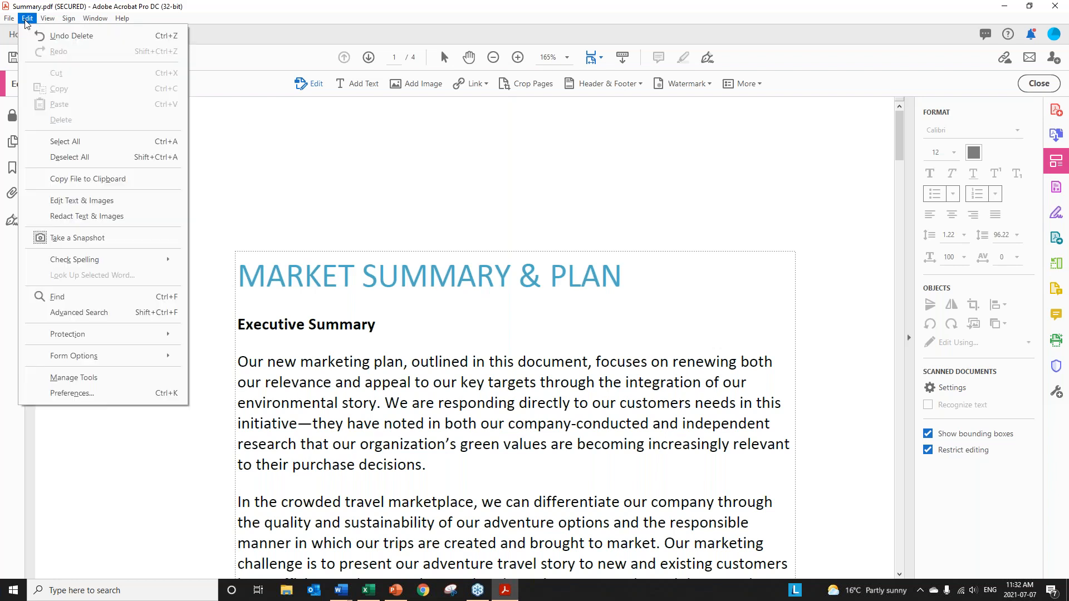
pyautogui.click(97, 37)
# Delete the small dotted airplane image from the foot of page 1.
pyautogui.scroll(-2, 752, 352)
pyautogui.scroll(-10, 752, 351)
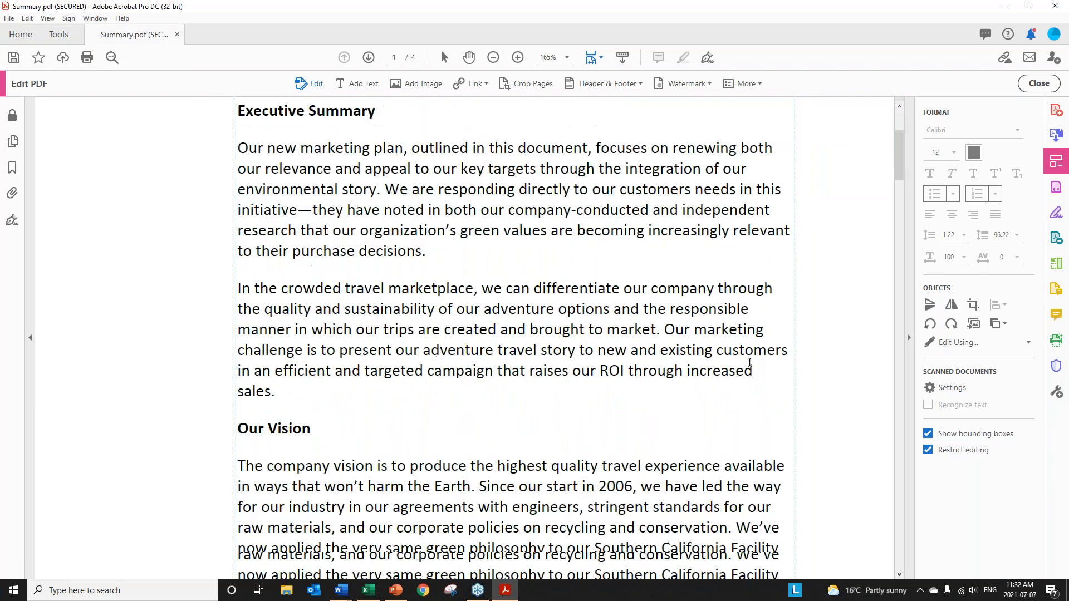
pyautogui.click(810, 404)
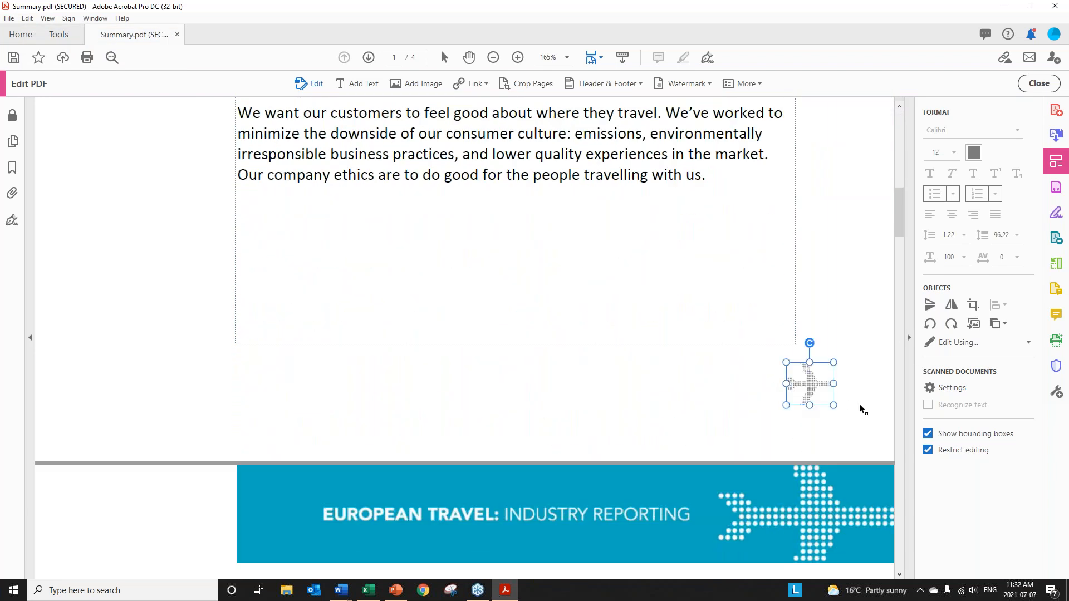
pyautogui.press('Delete')
# Review the edited first page from its banner to its foot and continue to the Target Market section on page 2.
pyautogui.scroll(12, 845, 247)
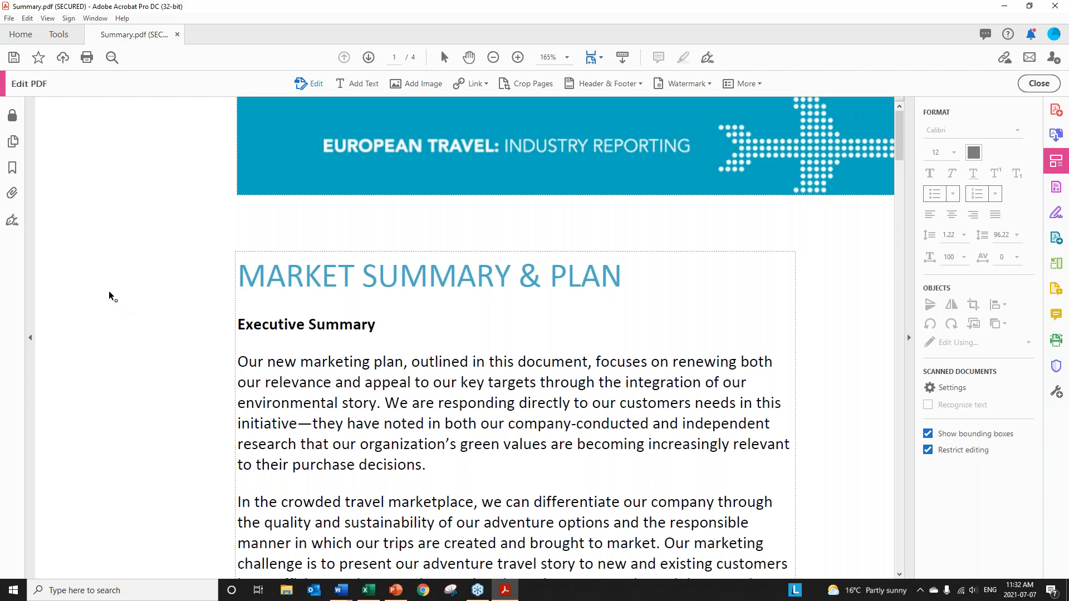
pyautogui.scroll(-7, 108, 291)
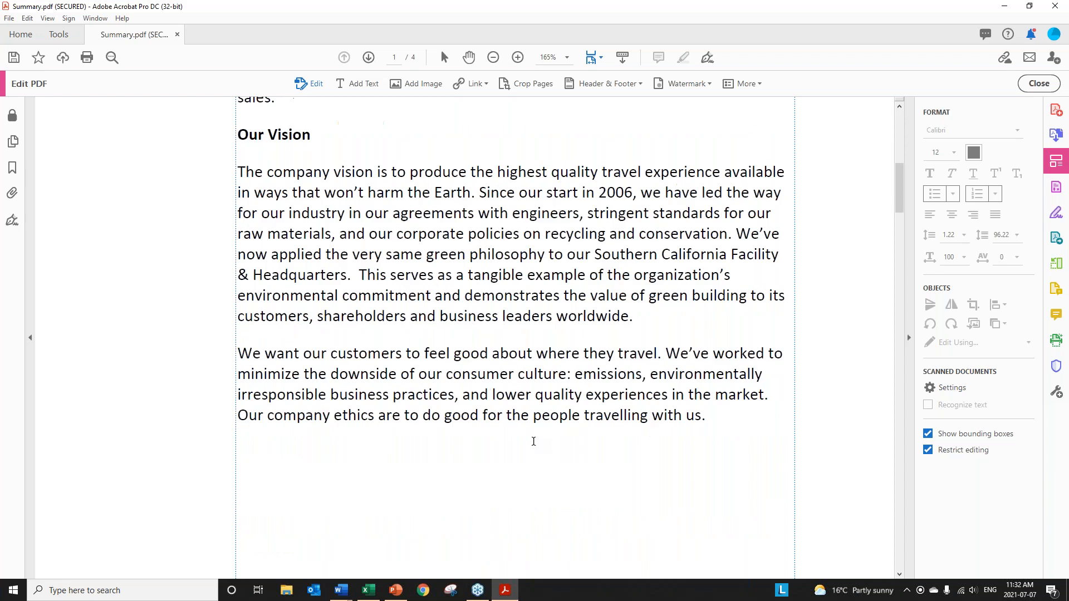
pyautogui.scroll(-6, 534, 441)
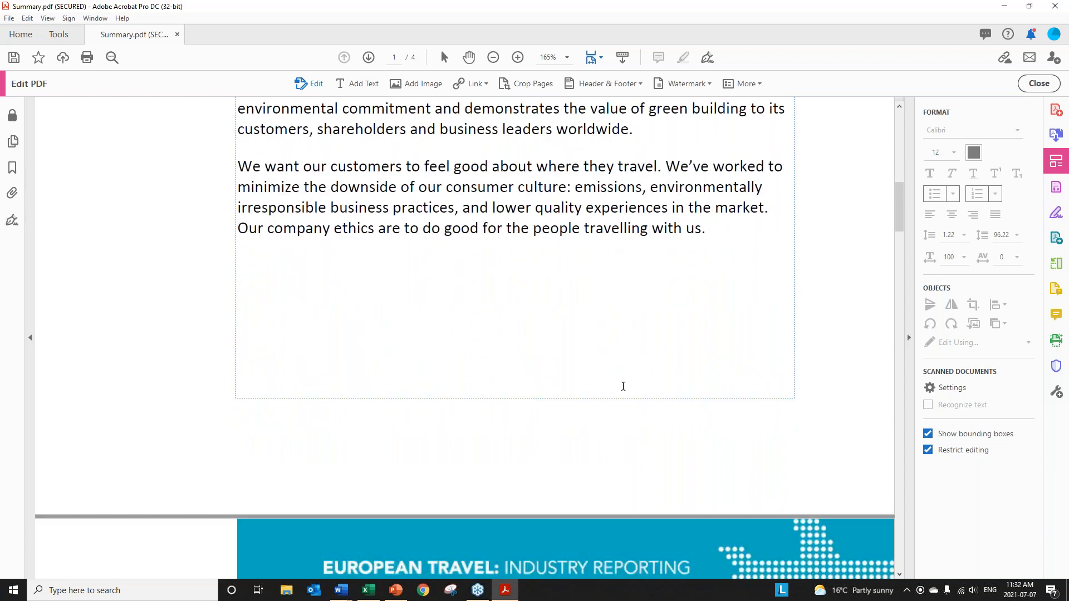
pyautogui.scroll(-8, 623, 386)
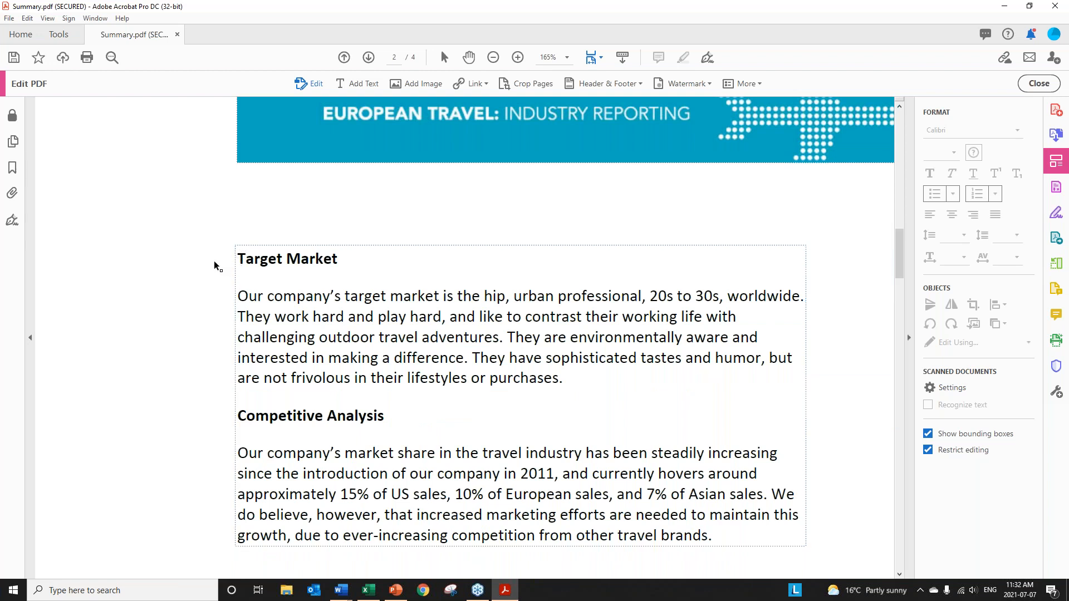
# Try rotating the Target Market text box on page 2 slightly counter-clockwise and undo the rotation.
pyautogui.click(503, 317)
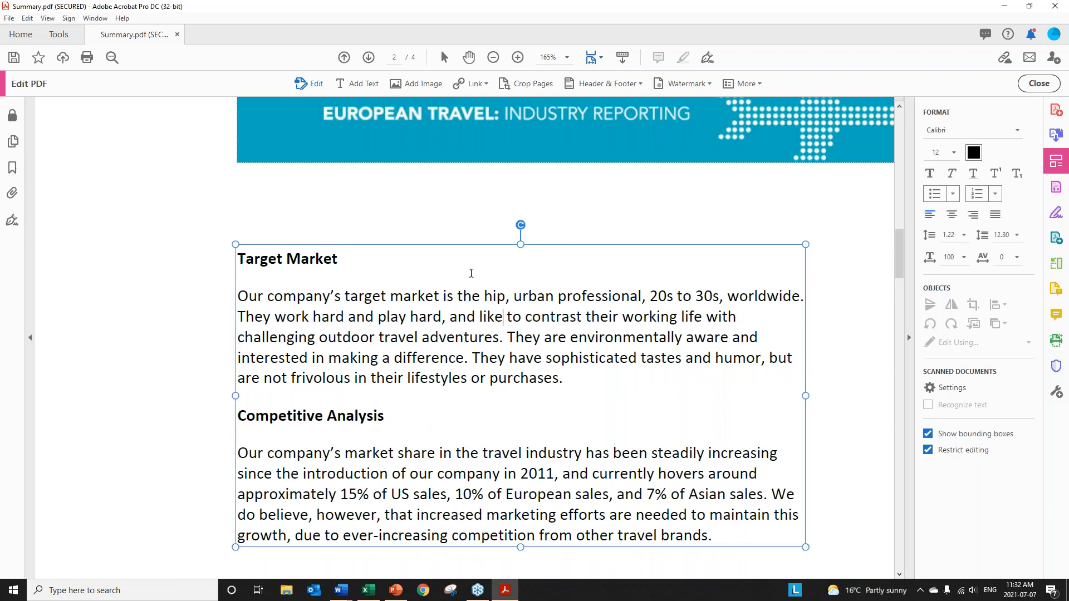
pyautogui.scroll(1, 456, 257)
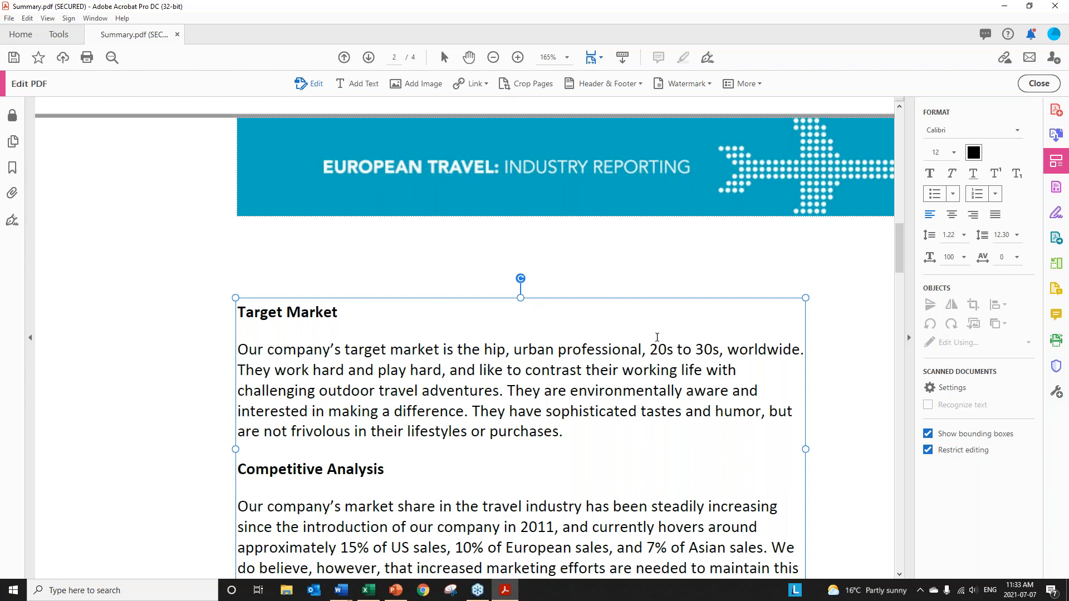
pyautogui.click(532, 391)
pyautogui.moveTo(521, 277); pyautogui.dragTo(510, 288)
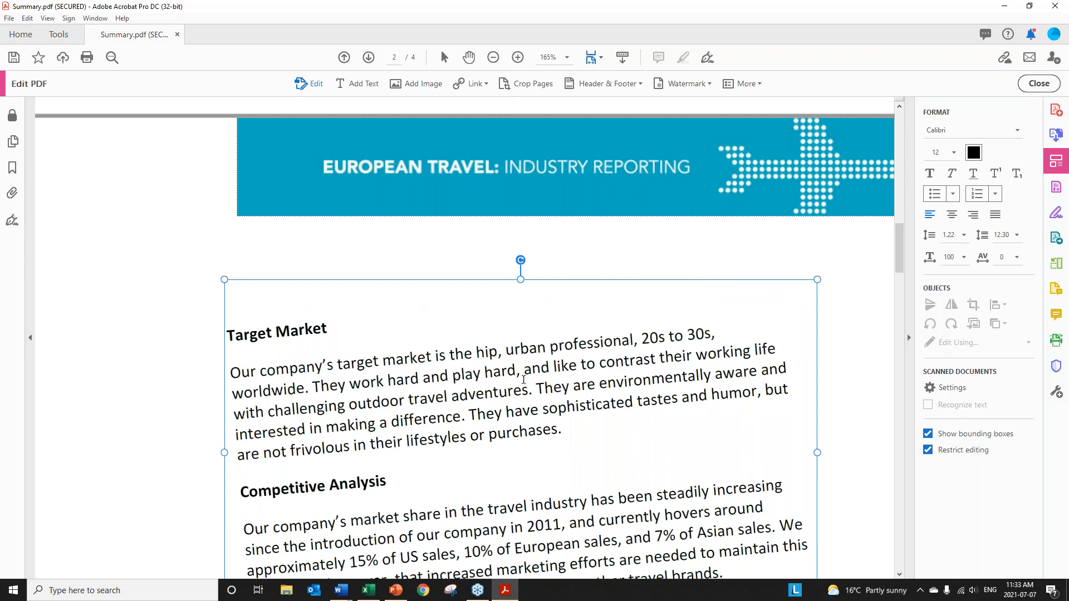
pyautogui.click(524, 381)
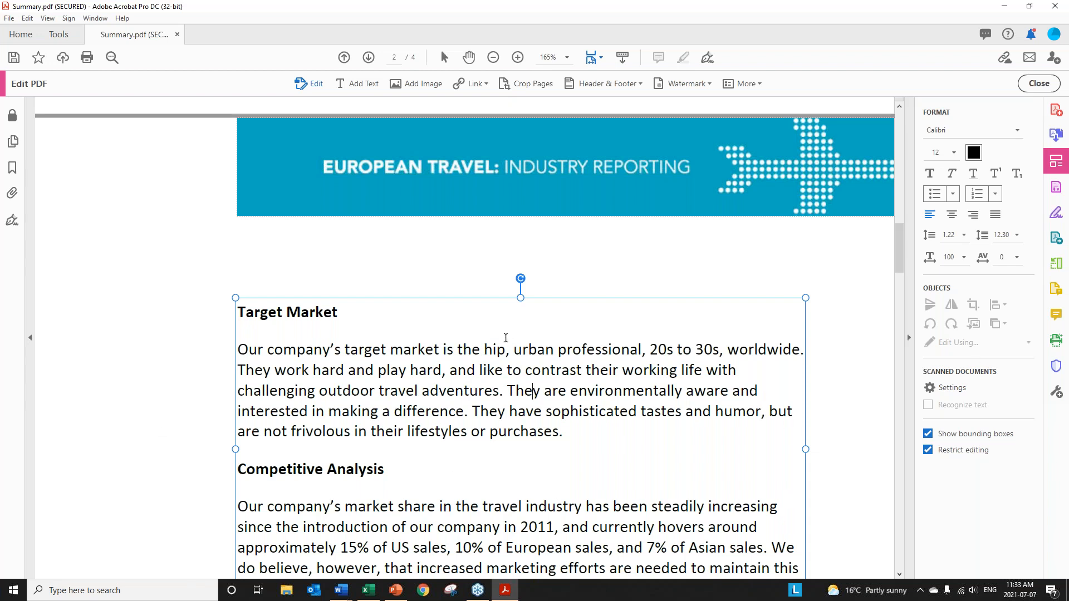
# Try bulleted and numbered list formatting on the paragraph under Target Market and remove the list formatting.
pyautogui.click(481, 349)
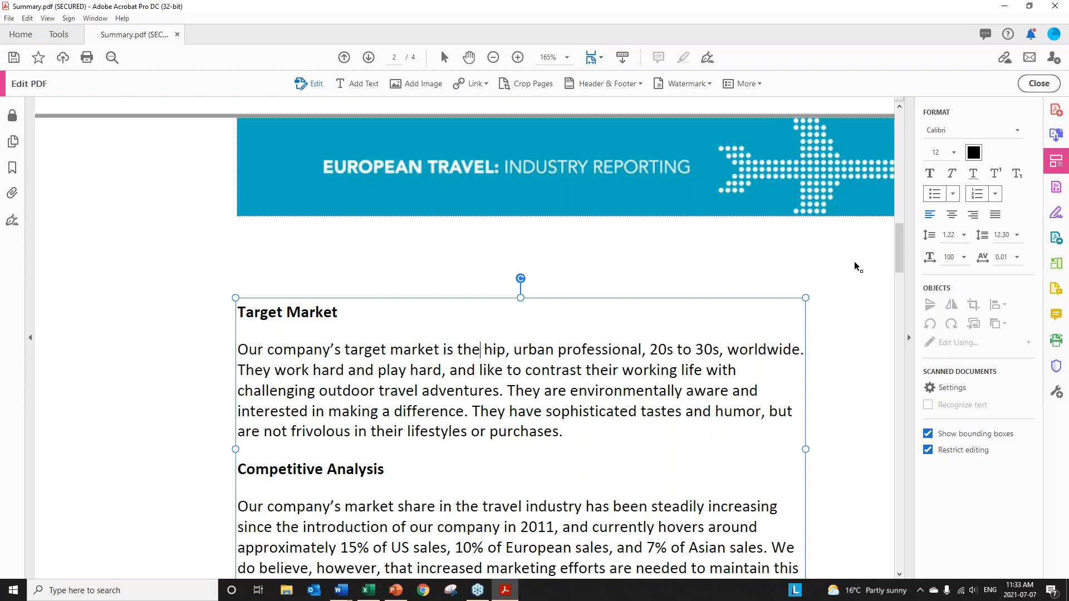
pyautogui.click(934, 198)
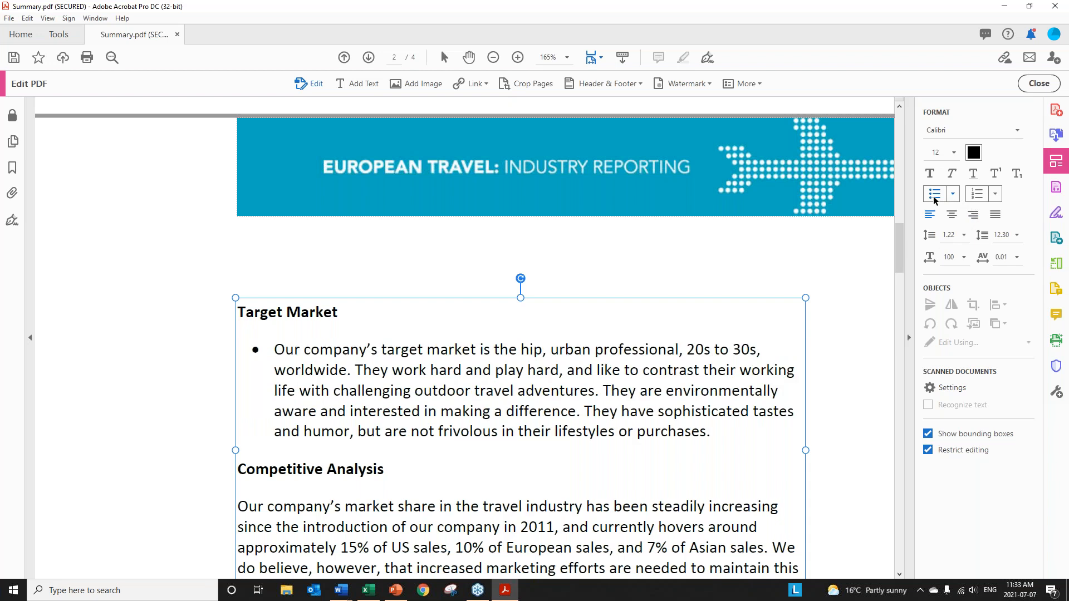
pyautogui.click(977, 194)
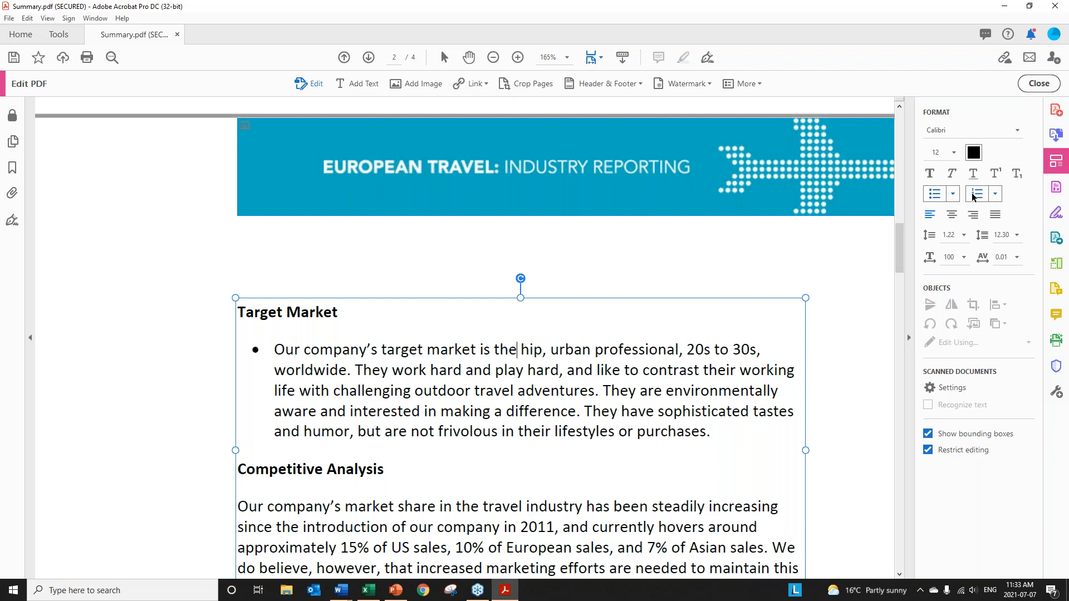
pyautogui.click(931, 199)
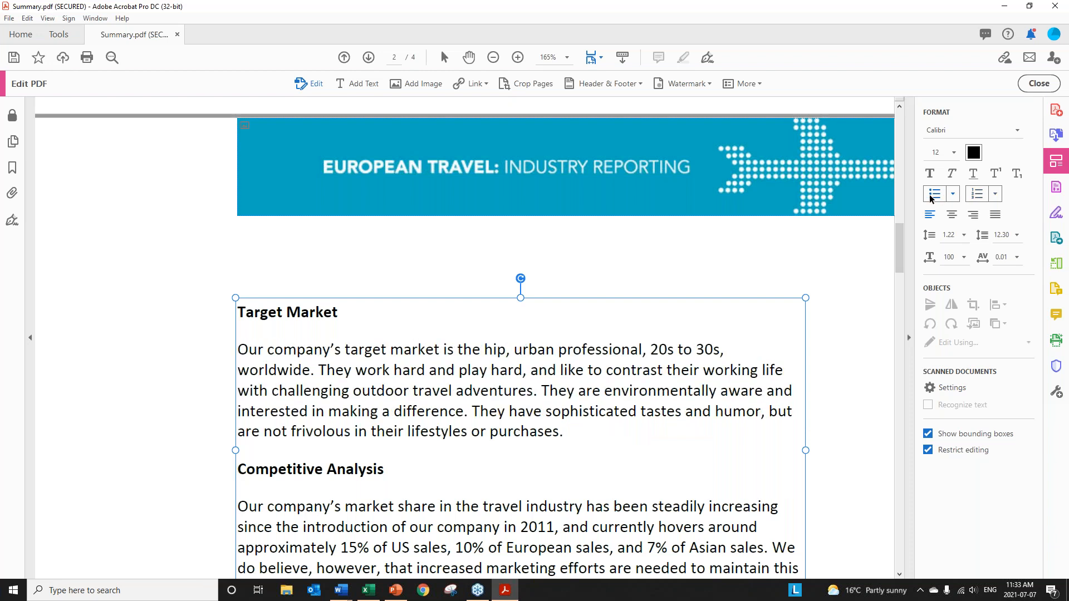
# Try centre, right and justified alignment on the Target Market paragraph and return it to left alignment.
pyautogui.click(951, 217)
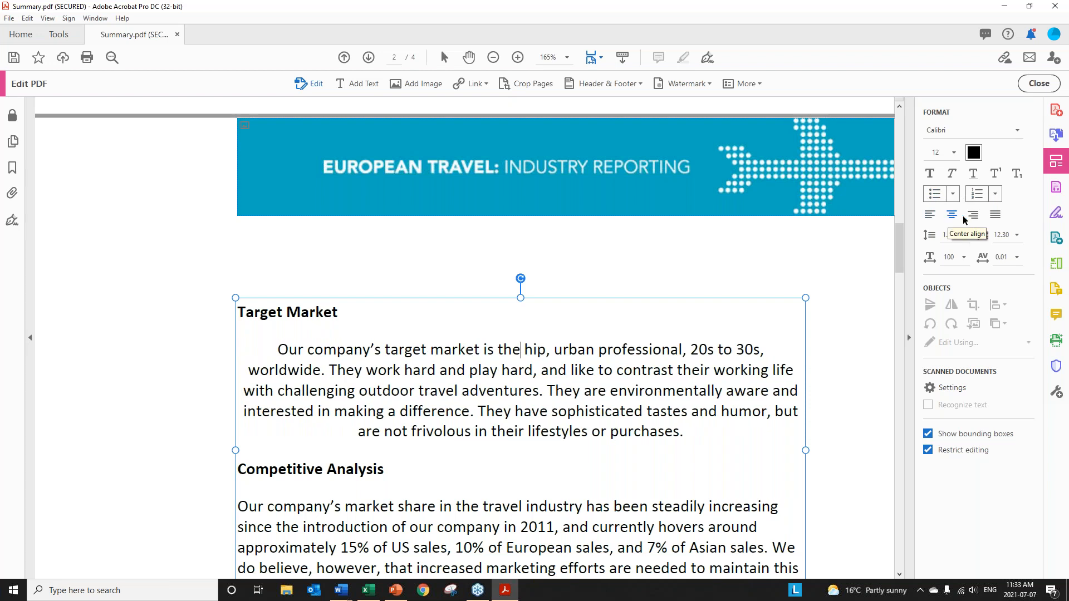
pyautogui.click(972, 217)
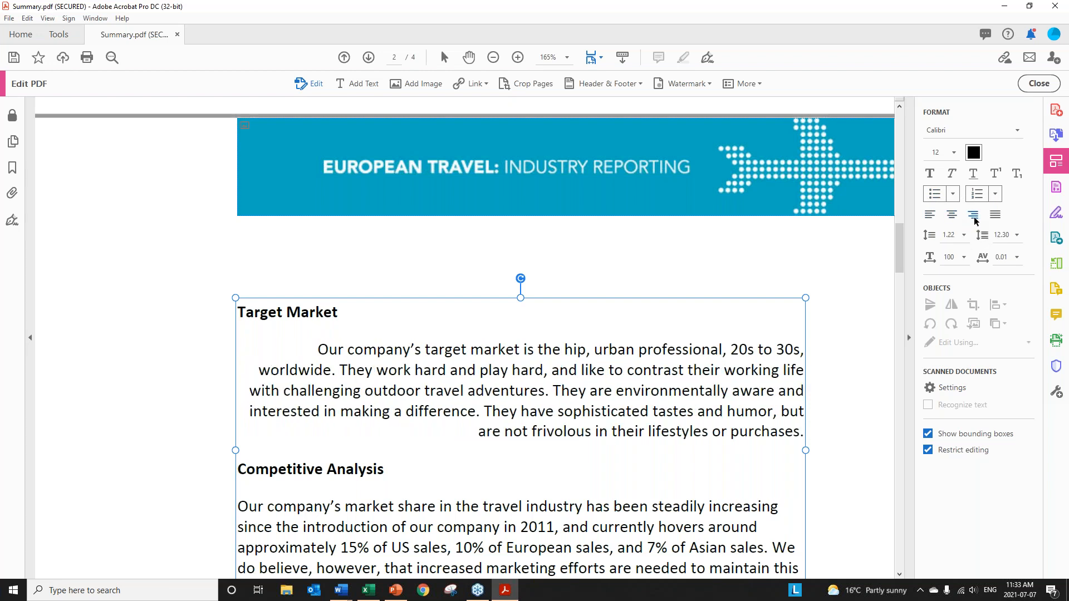
pyautogui.click(996, 216)
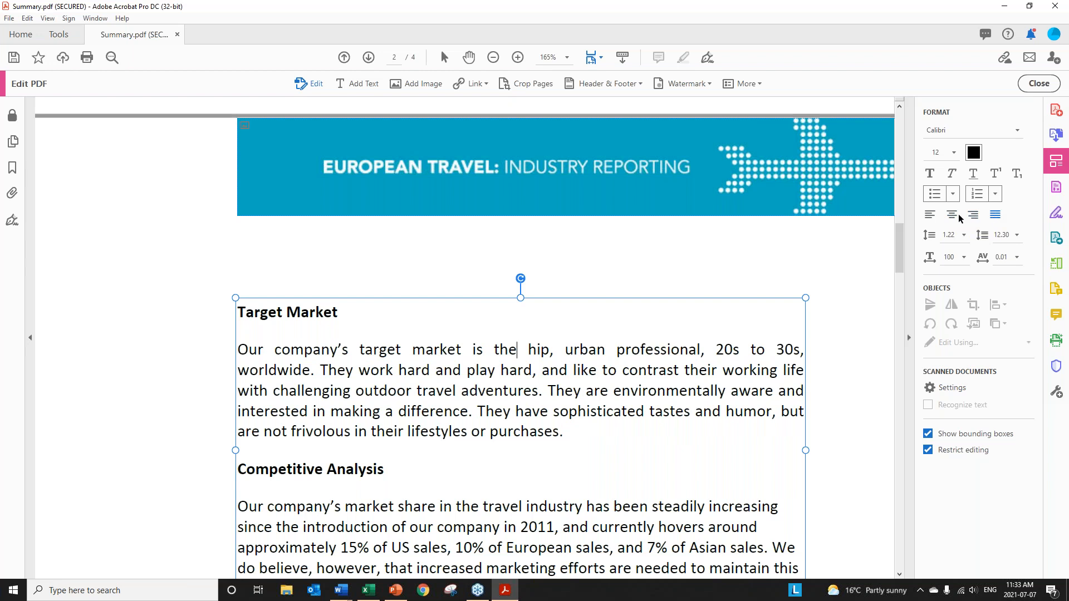
pyautogui.click(928, 216)
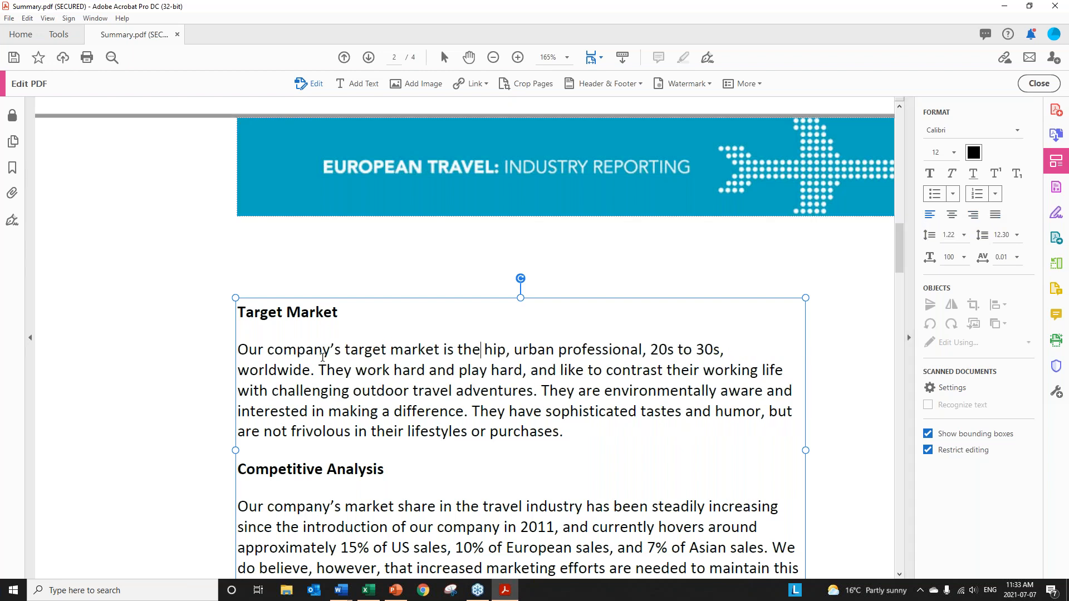
# Set the font size of the Target Market heading on page 2 to 16.
pyautogui.moveTo(356, 312); pyautogui.dragTo(231, 313)
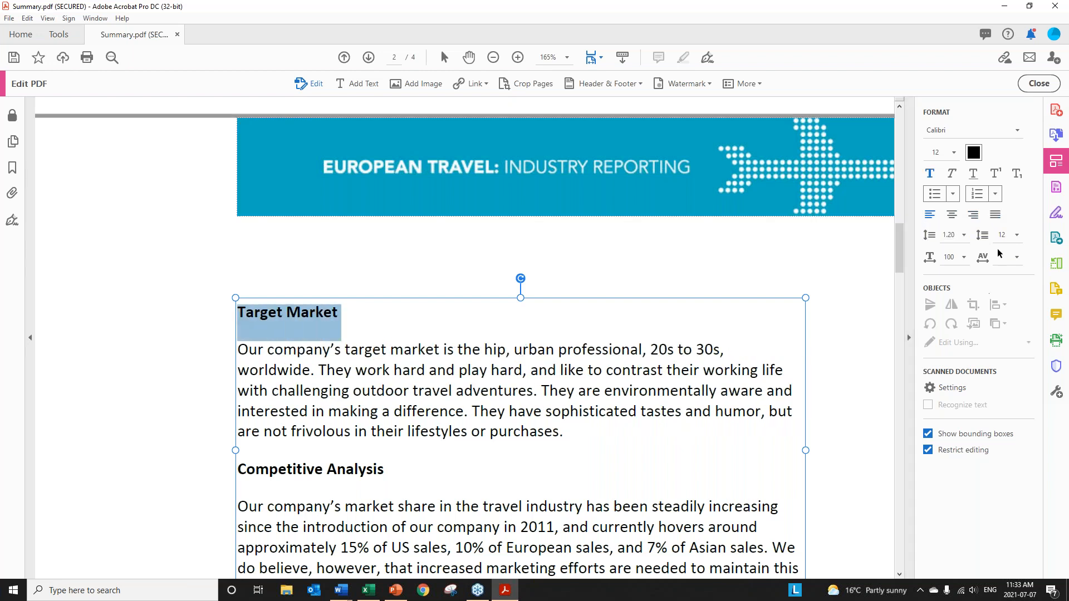
pyautogui.click(953, 153)
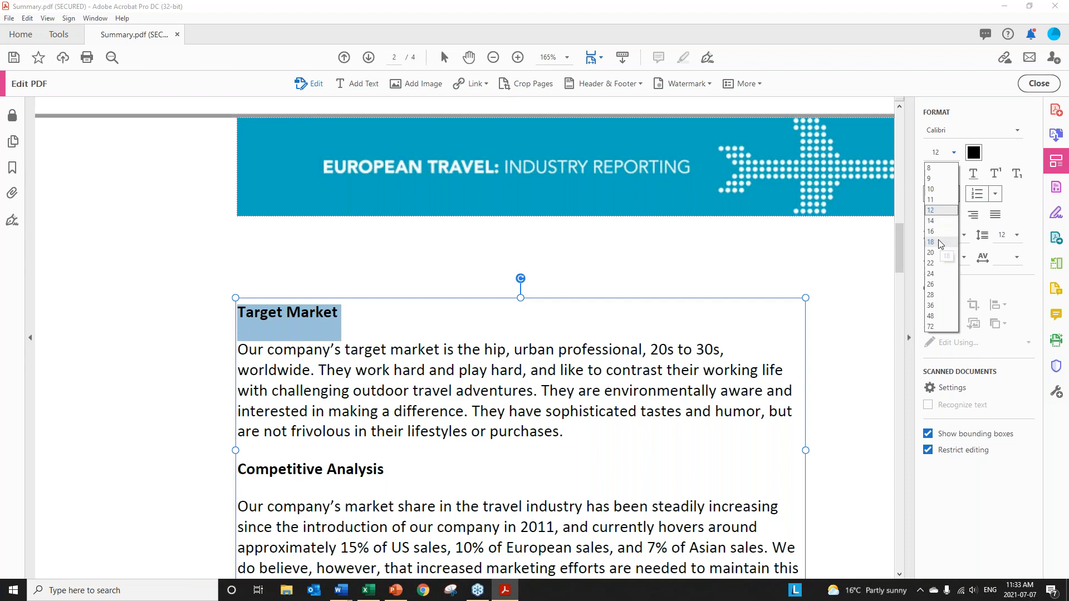
pyautogui.click(940, 232)
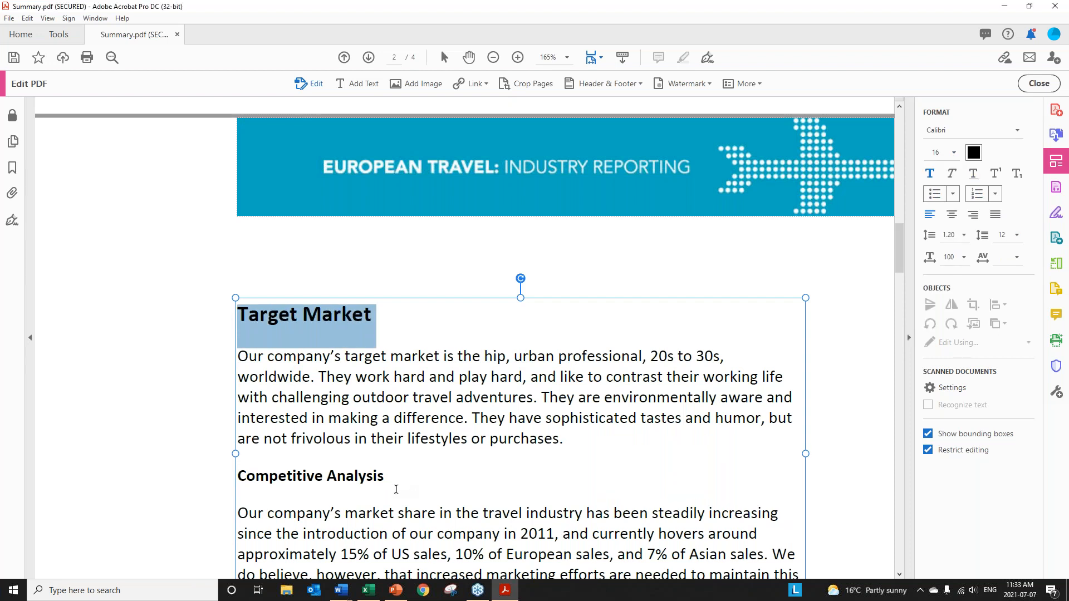
# Try underline and italic on the Target Market heading, remove both styles and deselect the heading.
pyautogui.click(974, 176)
pyautogui.click(973, 176)
pyautogui.click(950, 180)
pyautogui.click(953, 180)
pyautogui.click(952, 177)
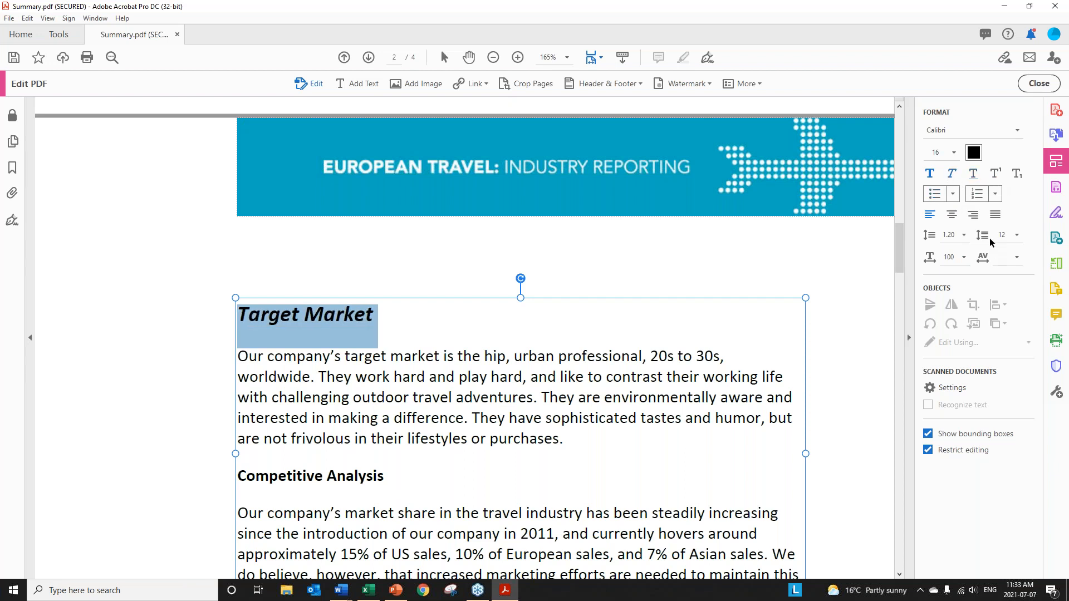
pyautogui.click(951, 174)
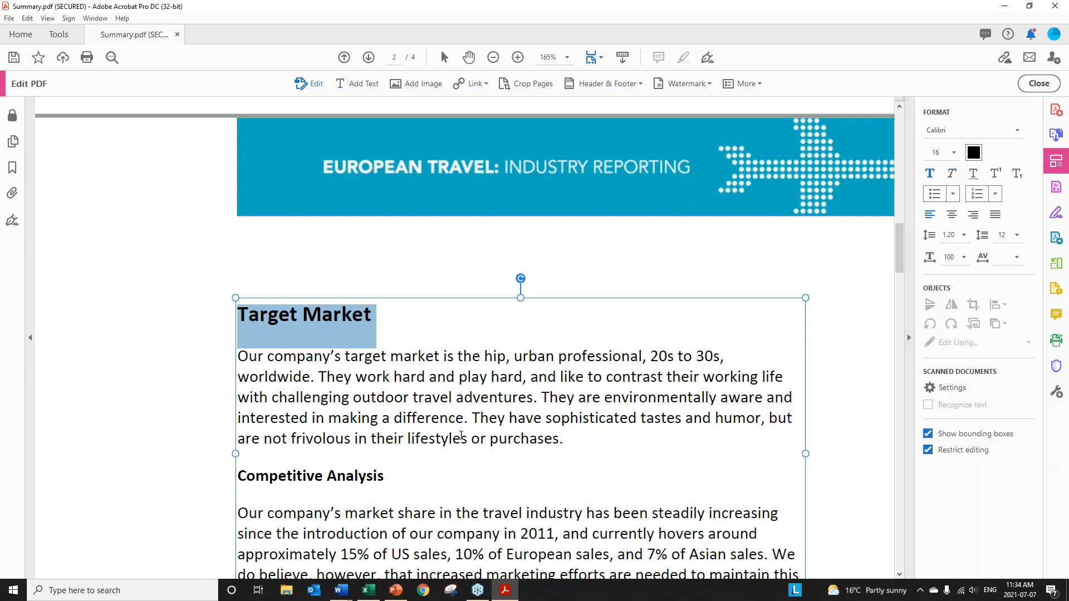
pyautogui.click(429, 367)
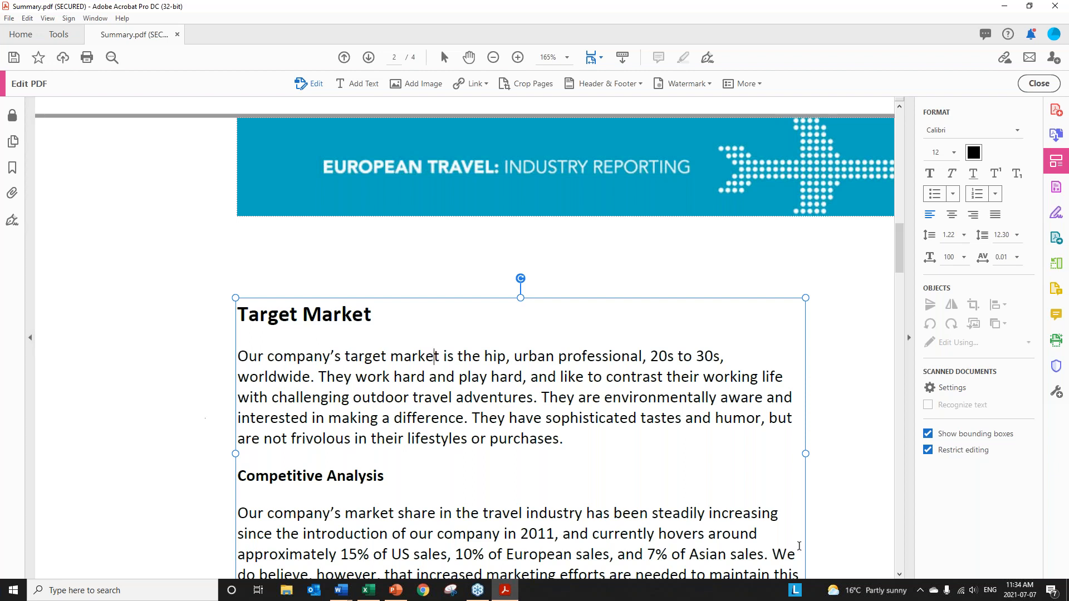
pyautogui.click(390, 418)
# Close Summary.pdf without saving its changes and open Form 15.pdf from the Create and Edit folder.
pyautogui.click(177, 35)
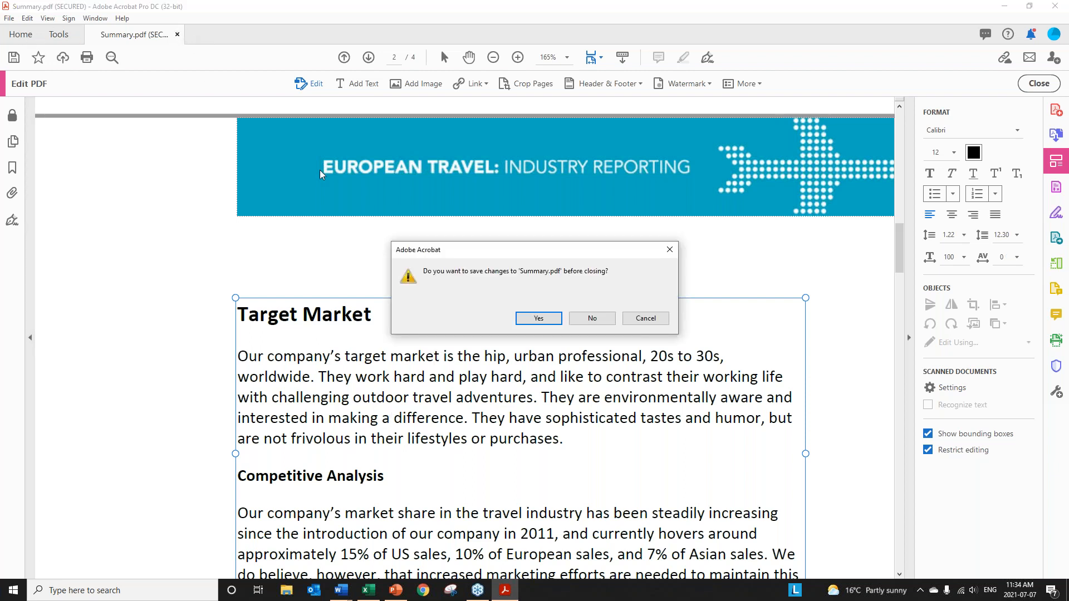
pyautogui.click(592, 318)
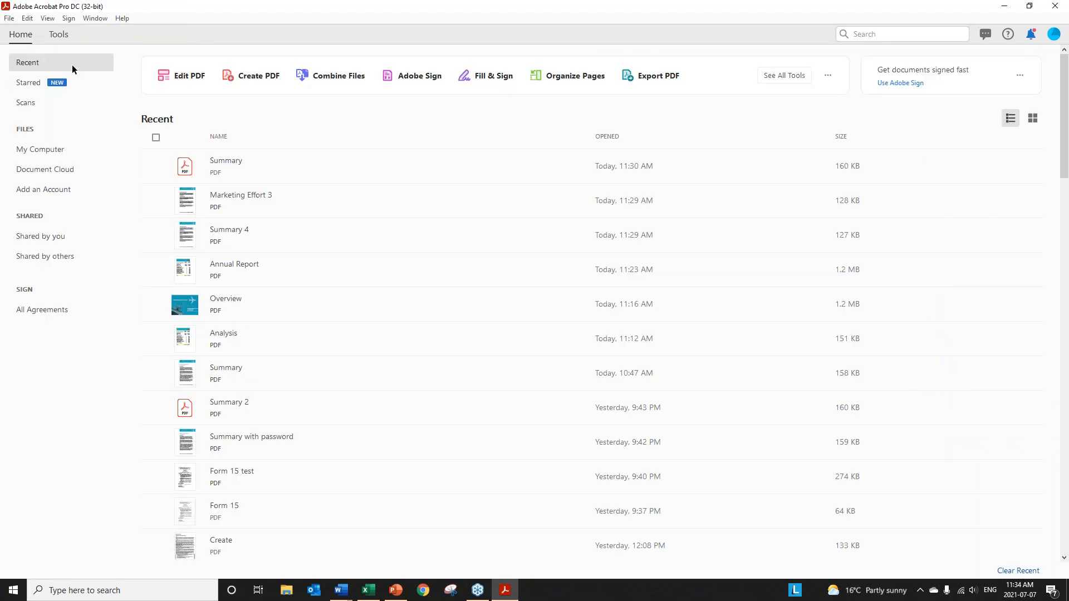
pyautogui.click(11, 20)
pyautogui.click(40, 37)
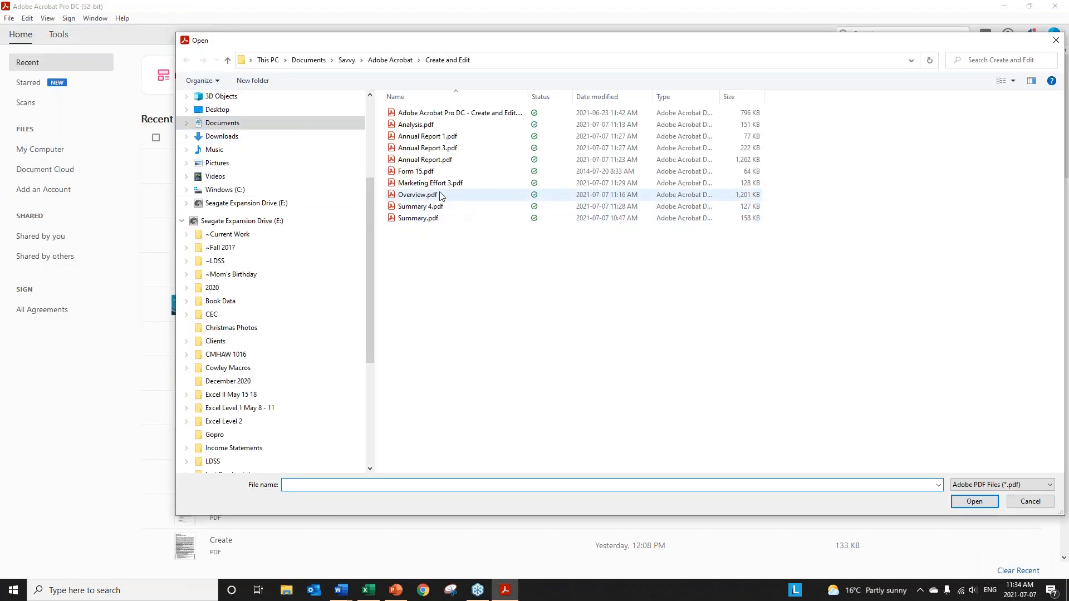
pyautogui.click(423, 171)
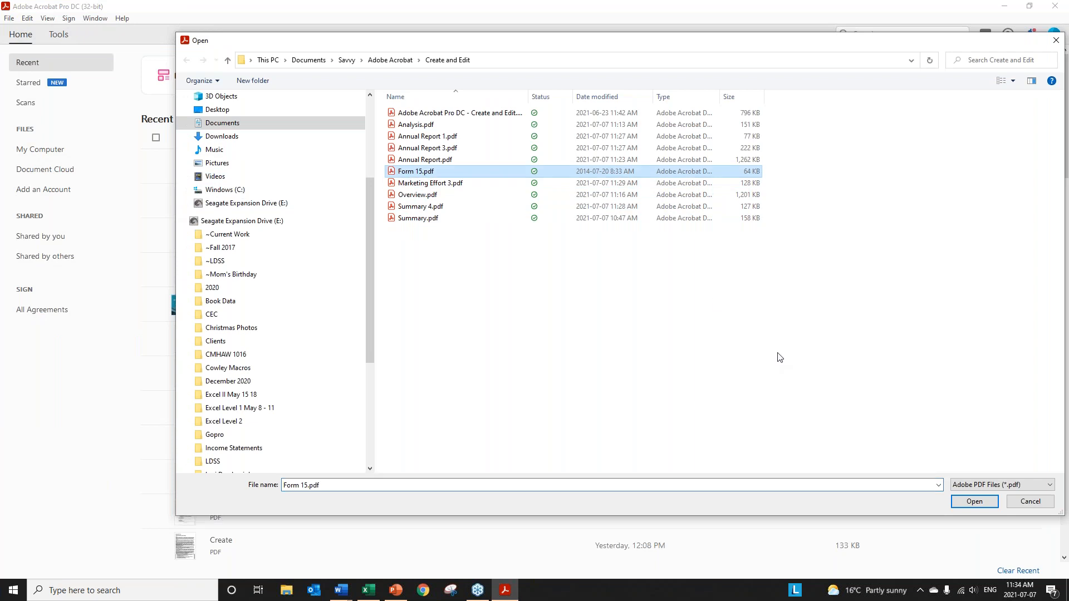
pyautogui.click(972, 502)
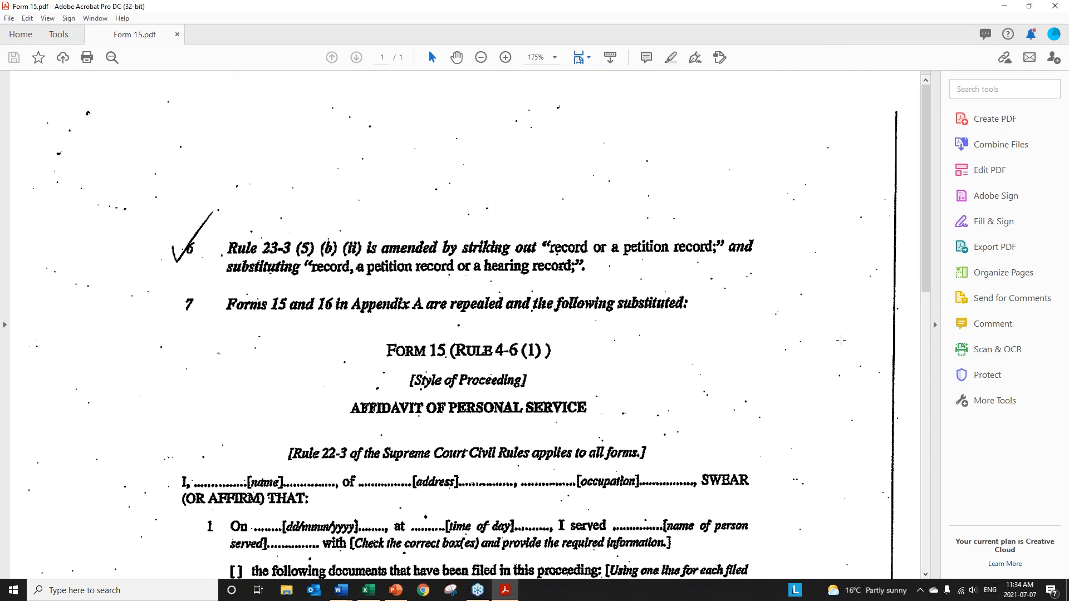
# Look through the scanned Form 15 page and switch it to PDF editing so its text is recognized.
pyautogui.scroll(-5, 466, 228)
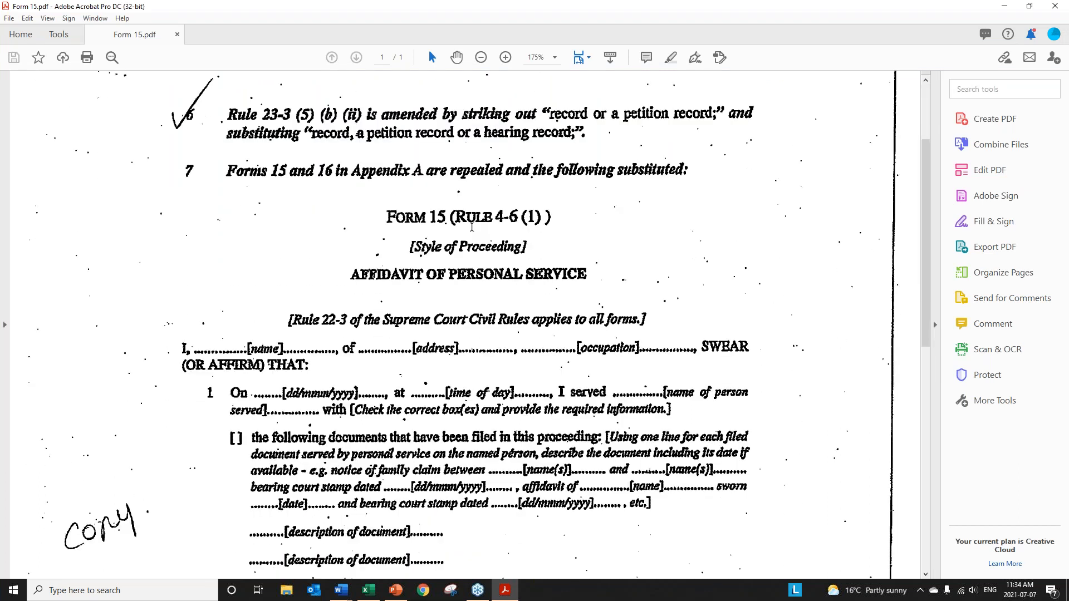
pyautogui.scroll(-1, 207, 265)
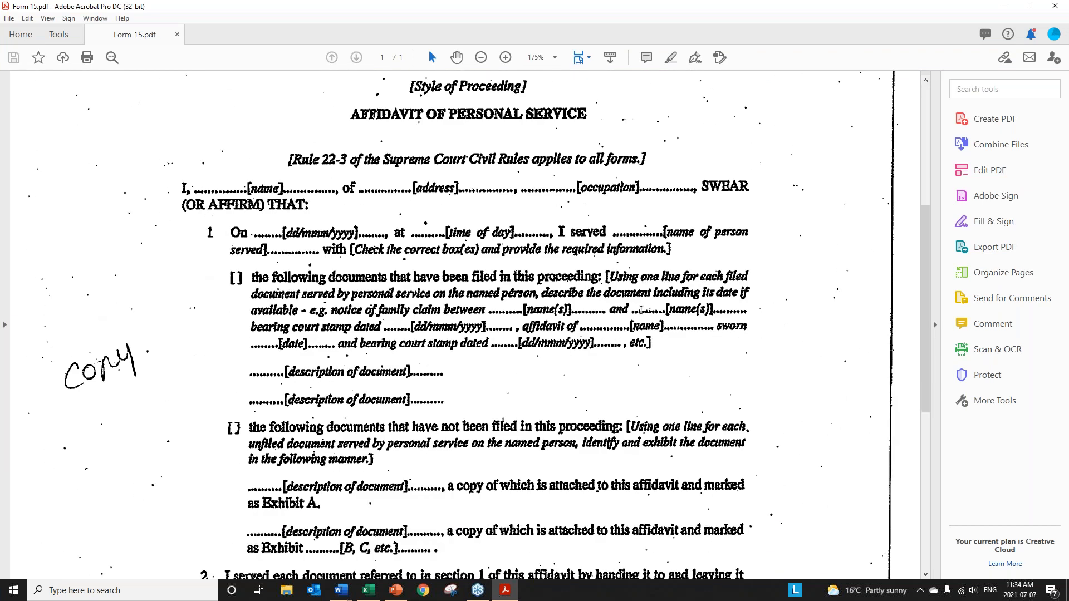
pyautogui.scroll(-7, 398, 349)
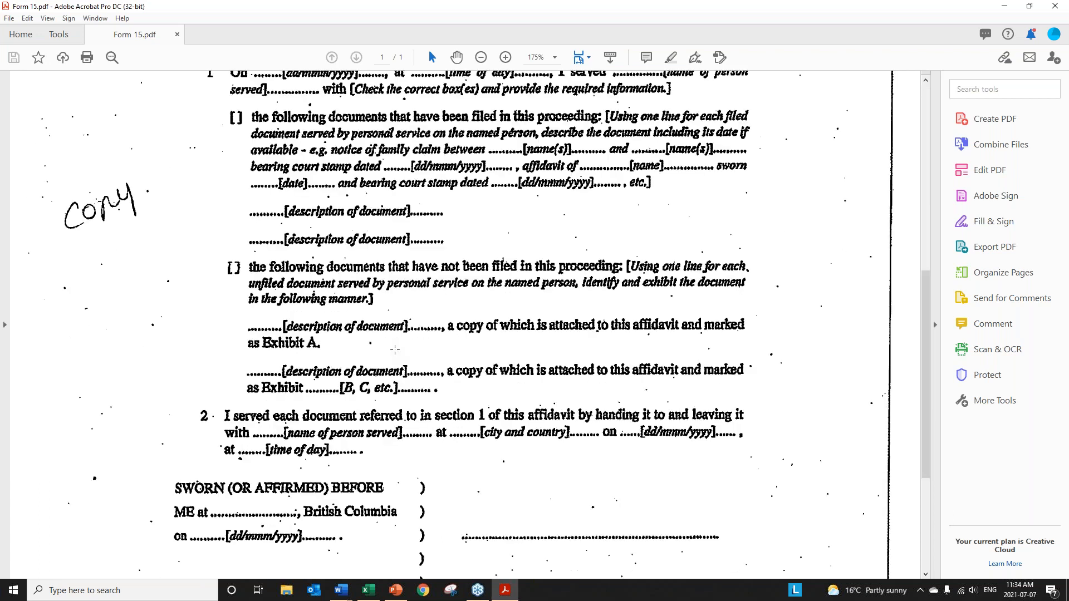
pyautogui.scroll(13, 398, 349)
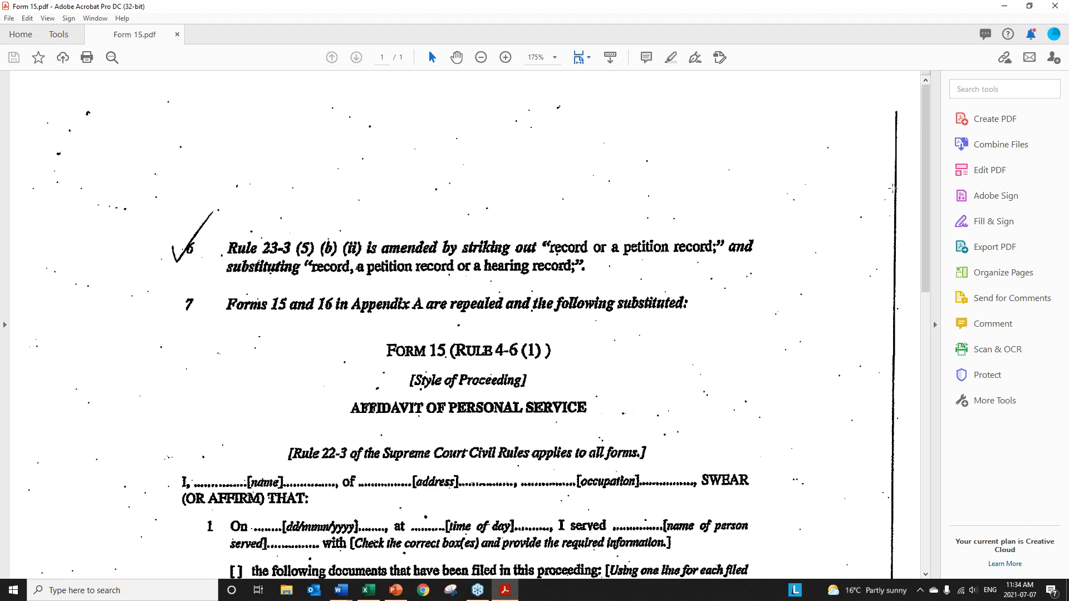
pyautogui.click(991, 170)
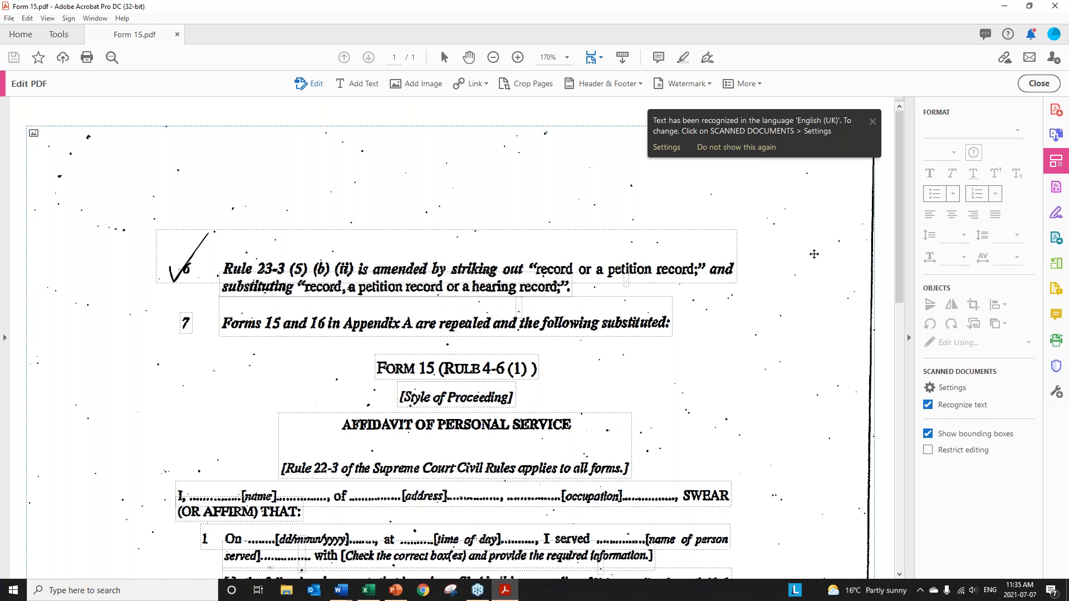
# Set the text recognition language for the scanned document to English (US).
pyautogui.click(952, 388)
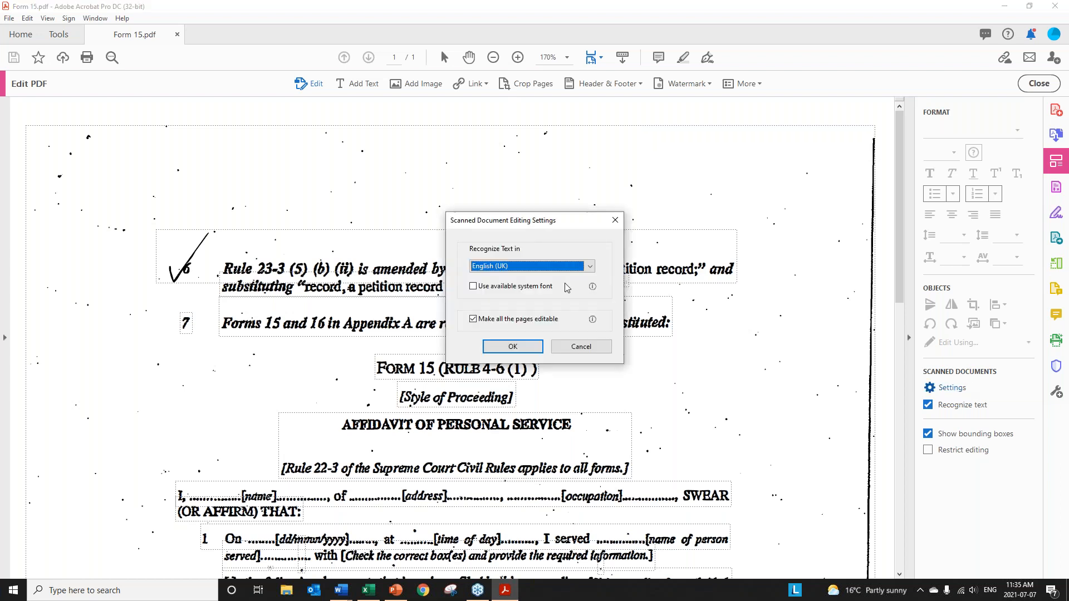
pyautogui.click(589, 266)
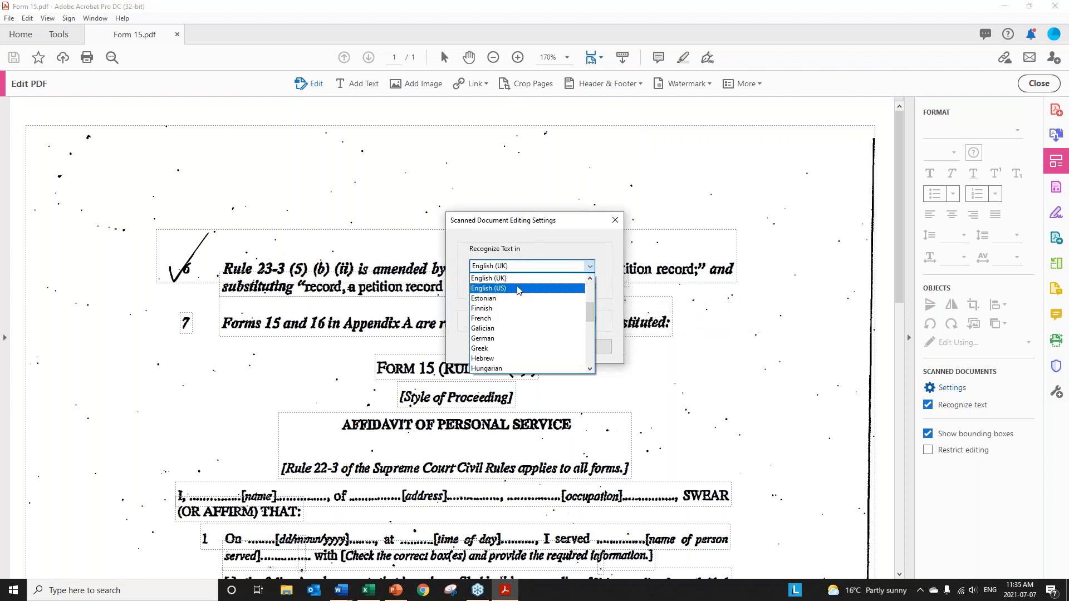
pyautogui.click(537, 289)
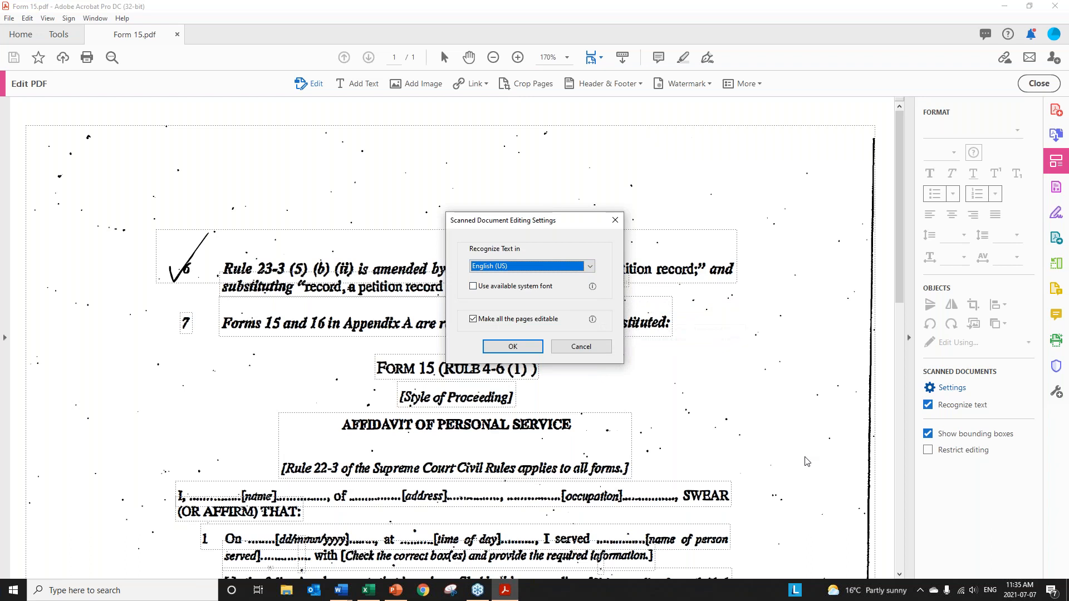
pyautogui.click(509, 348)
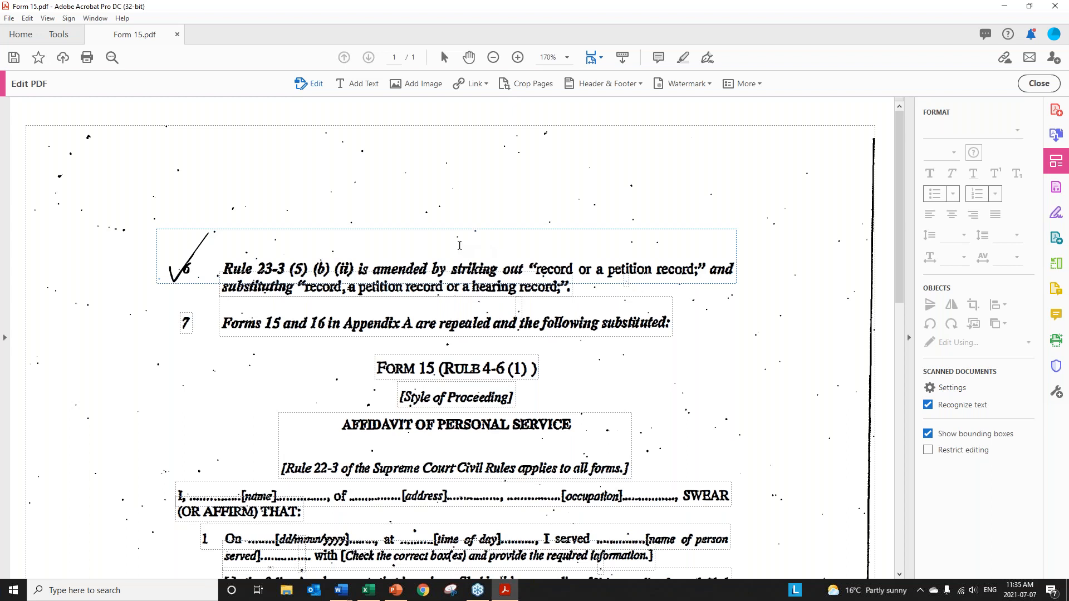
# Review the recognized text of Form 15 and delete the speckled background image from the scanned page.
pyautogui.scroll(-10, 459, 245)
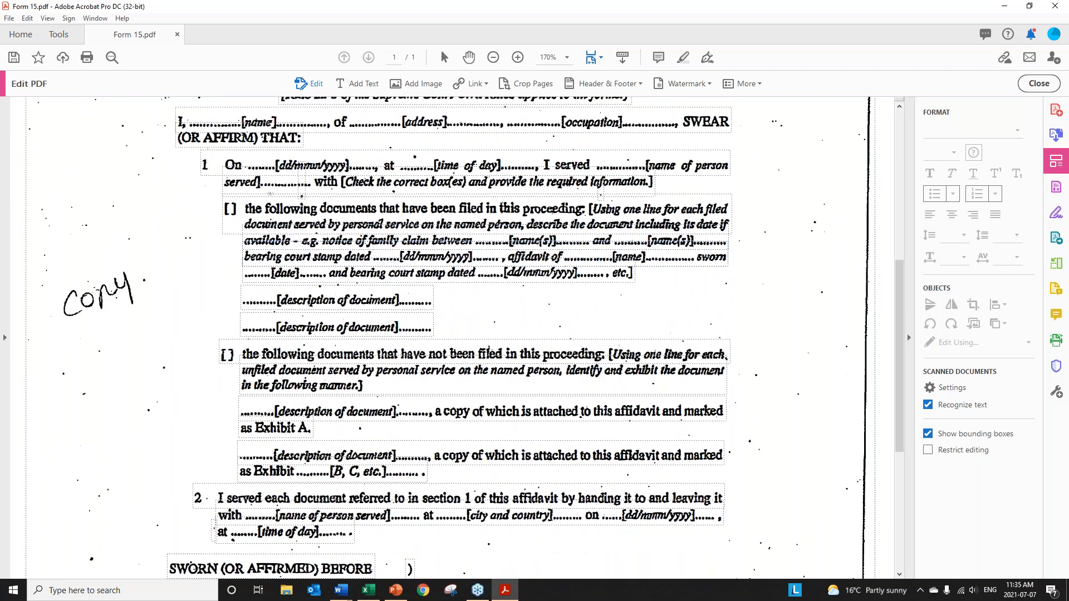
pyautogui.scroll(-2, 457, 253)
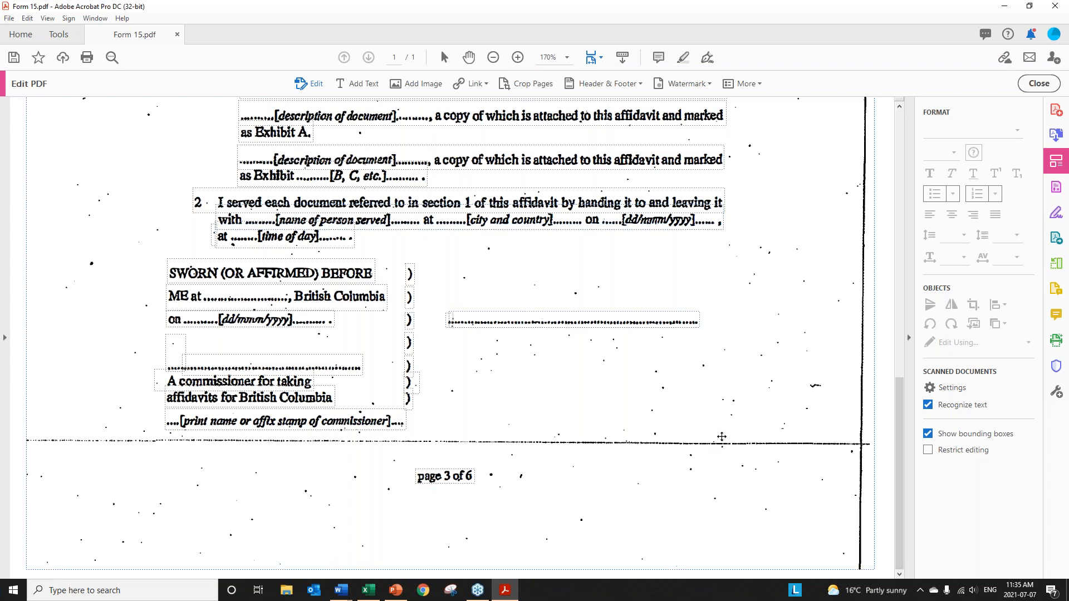
pyautogui.scroll(10, 718, 432)
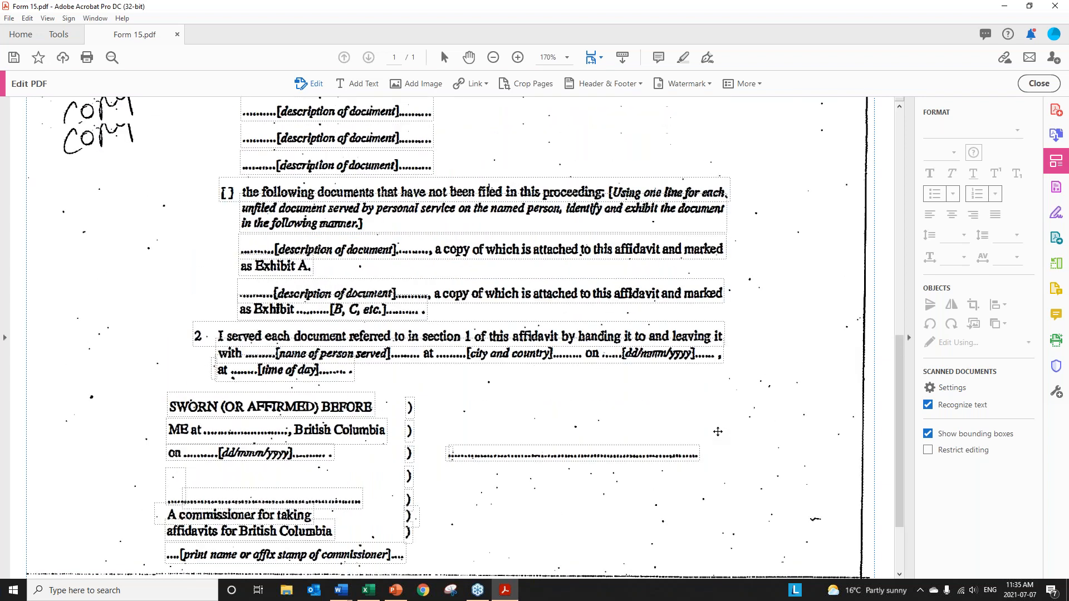
pyautogui.scroll(10, 446, 334)
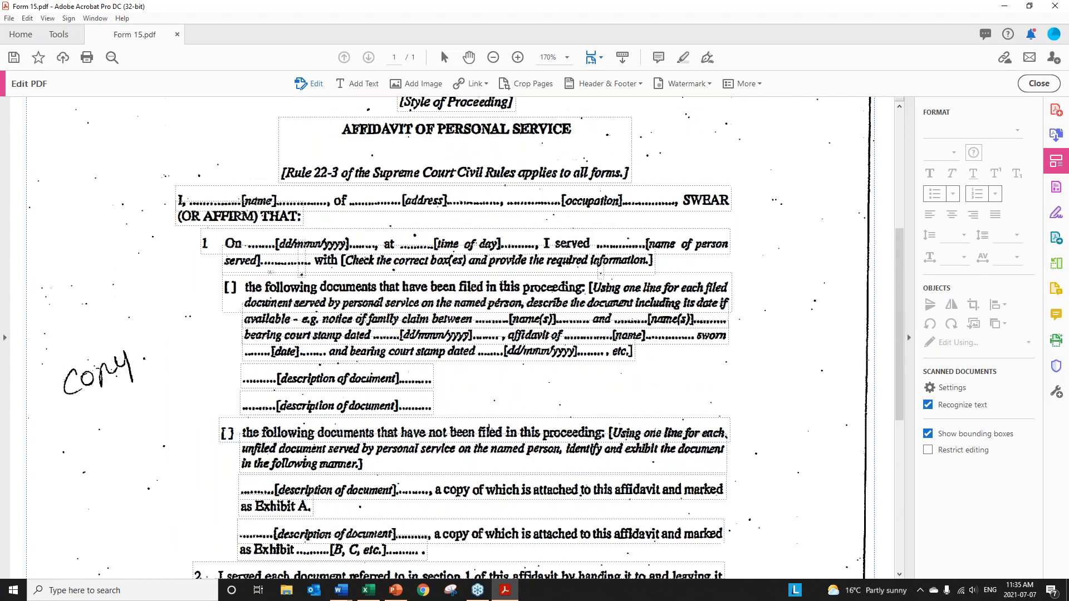
pyautogui.scroll(1, 446, 334)
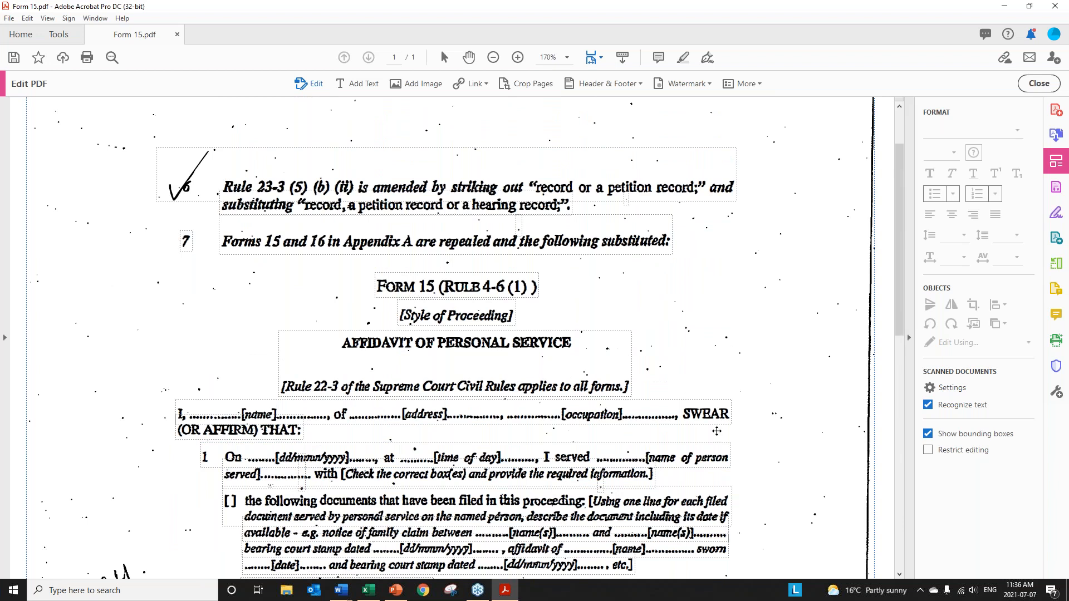
pyautogui.scroll(3, 716, 431)
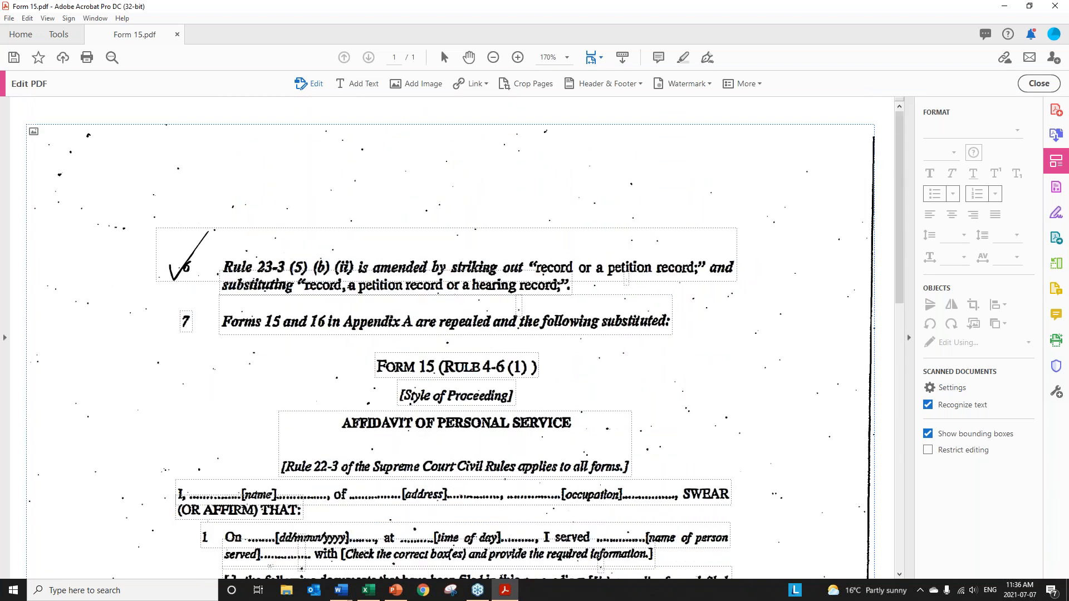
pyautogui.scroll(1, 452, 337)
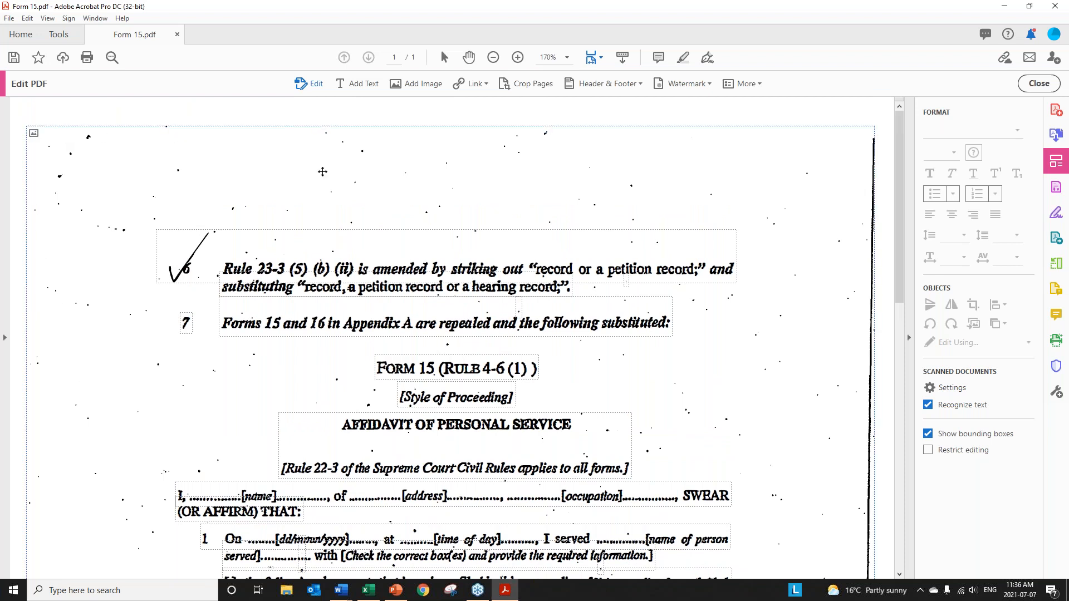
pyautogui.click(39, 126)
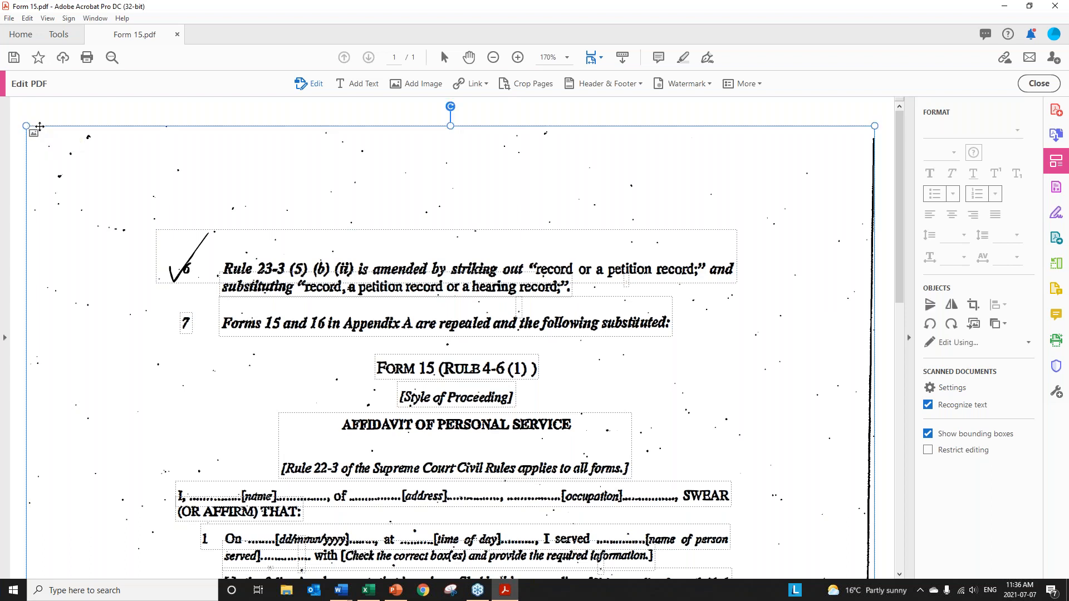
pyautogui.press('Delete')
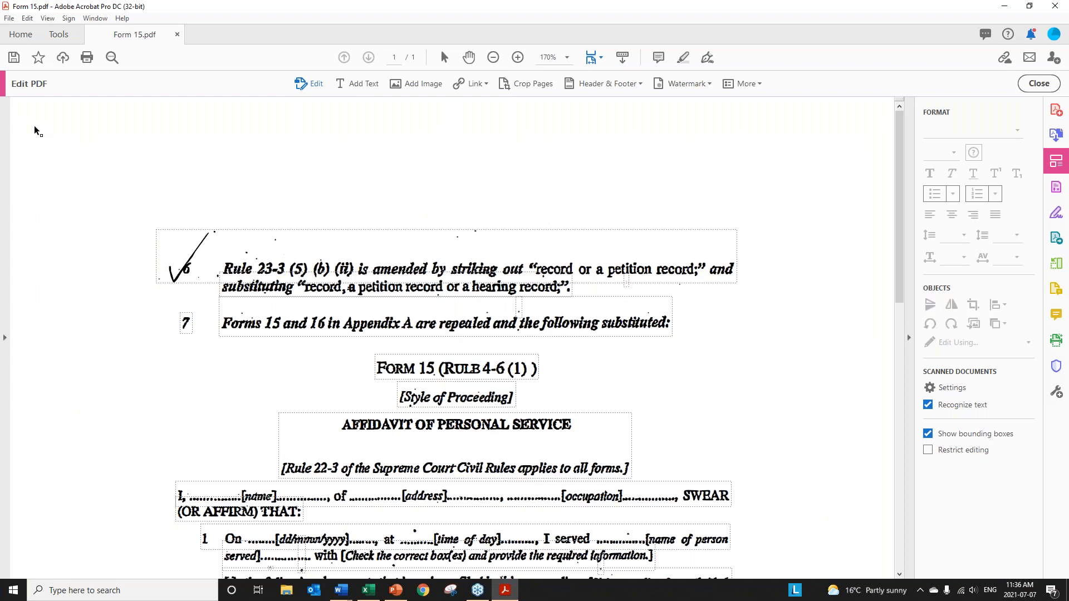
# Delete the "page 3 of 6" footer and the dotted signature line beside the SWORN (OR AFFIRMED) section.
pyautogui.scroll(-10, 613, 363)
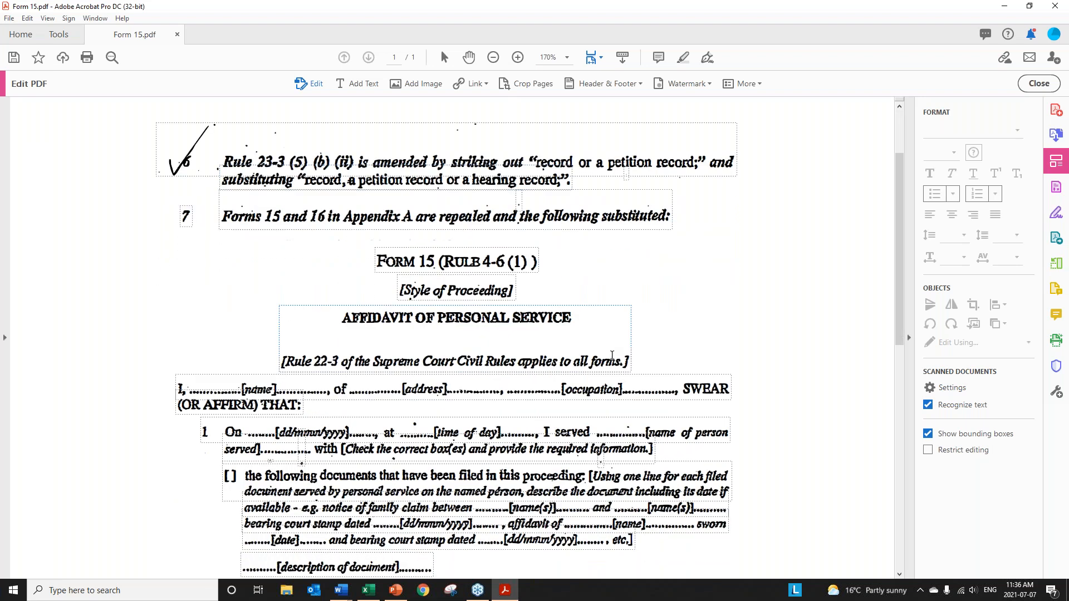
pyautogui.scroll(-3, 613, 363)
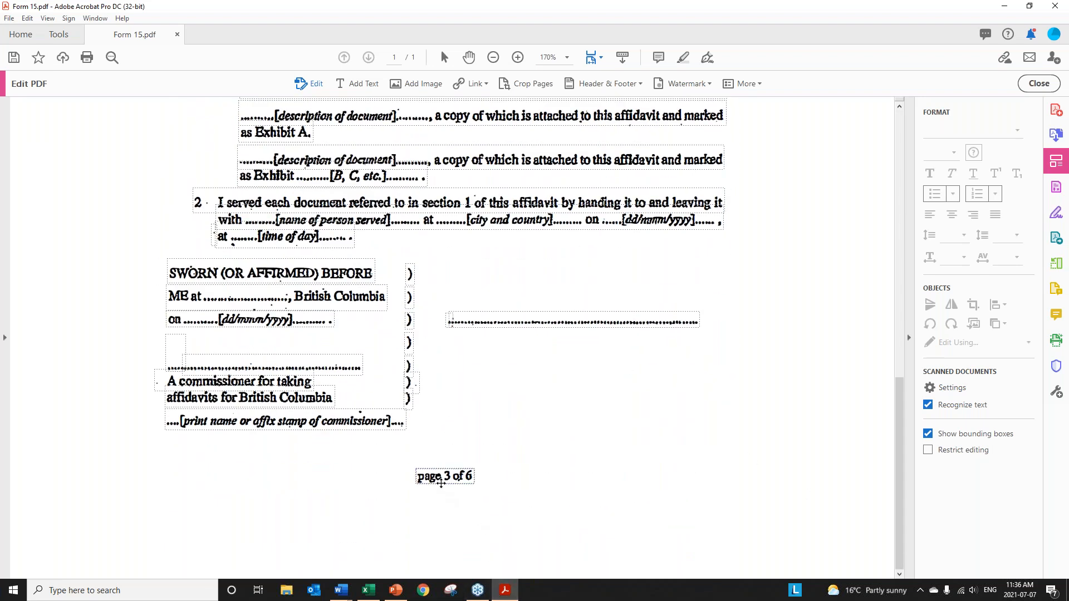
pyautogui.click(419, 479)
pyautogui.press('Delete')
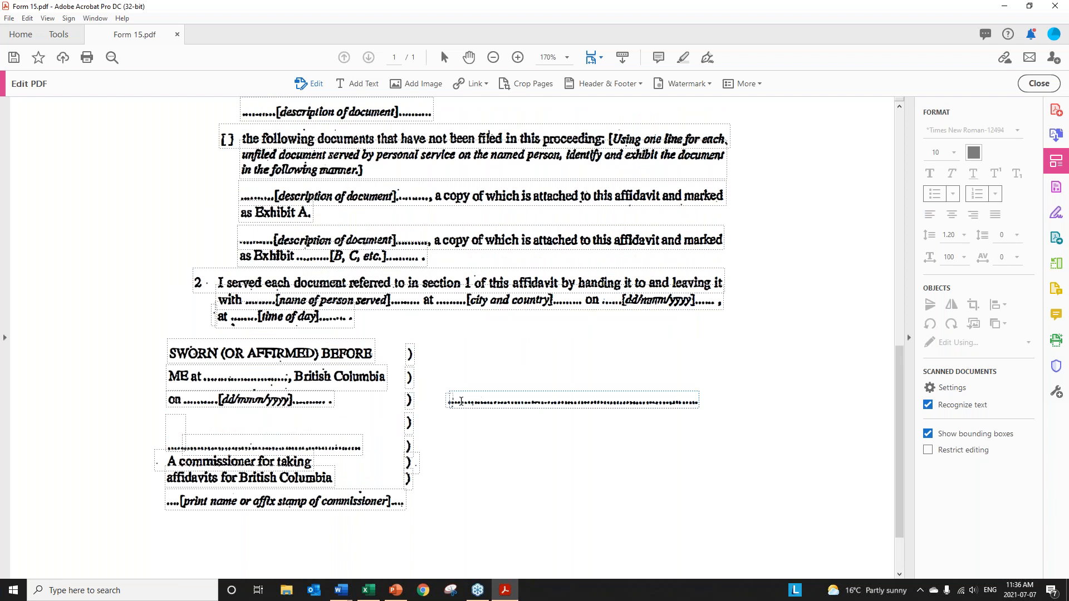
pyautogui.click(517, 406)
pyautogui.press('Delete')
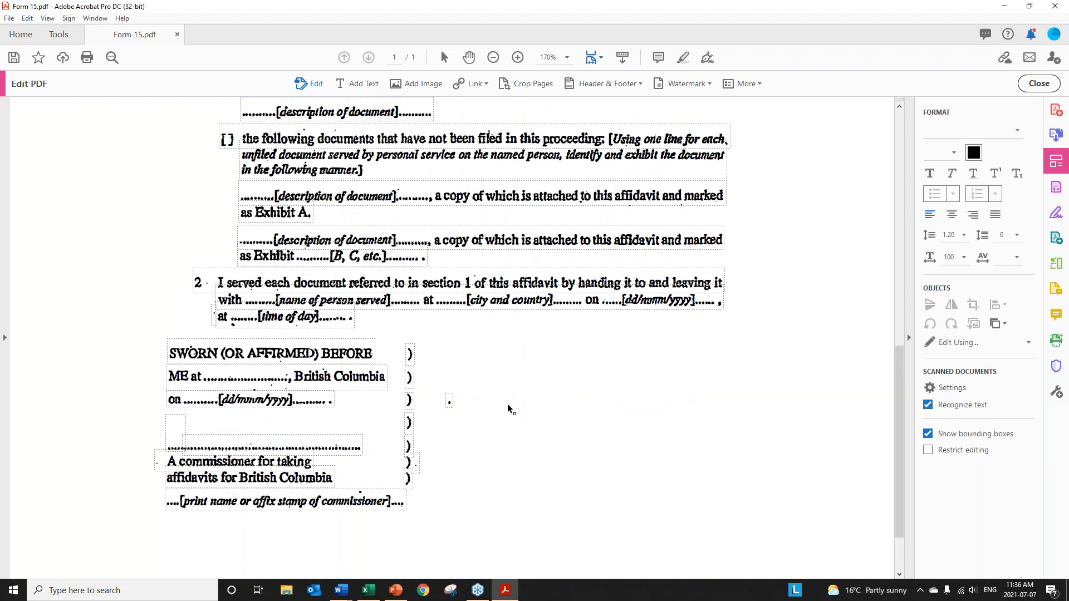
pyautogui.click(447, 407)
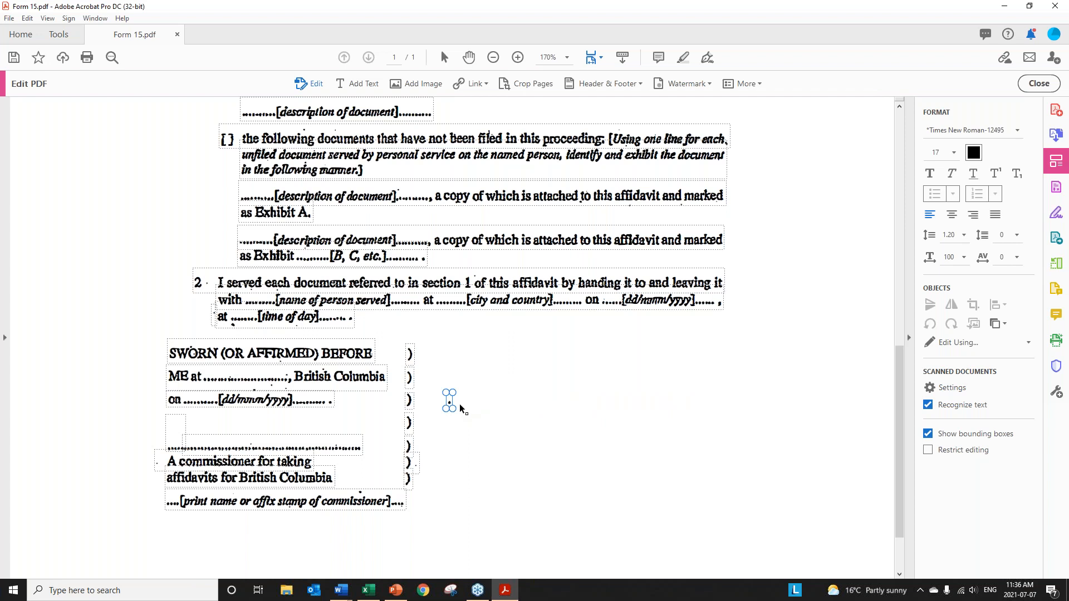
# Replace the handwritten check mark and item number before the Rule 23-3 text with a typed 6.
pyautogui.scroll(10, 459, 409)
pyautogui.scroll(6, 207, 231)
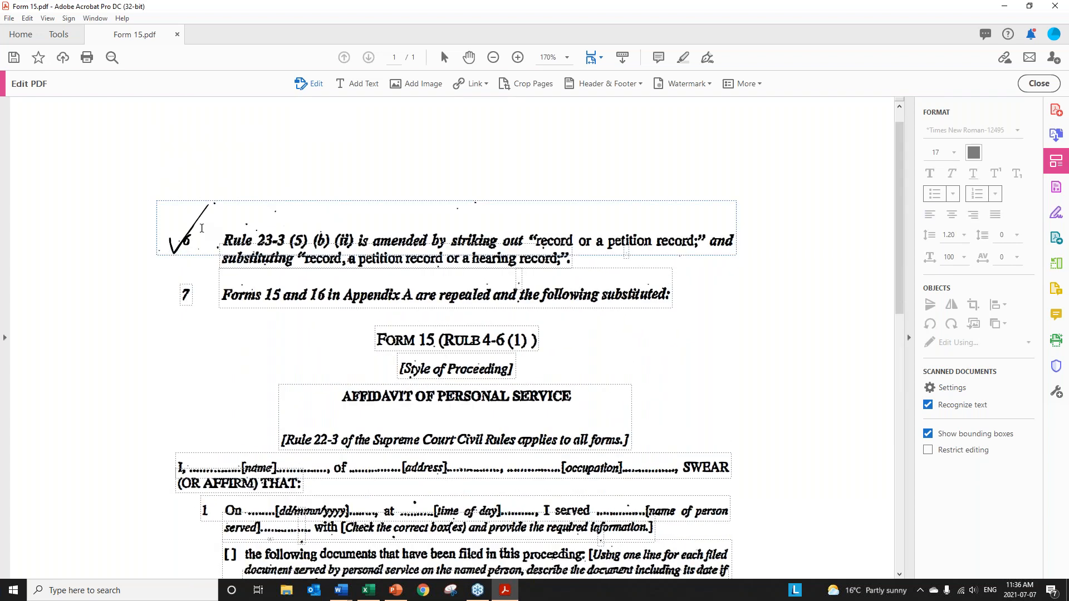
pyautogui.click(182, 234)
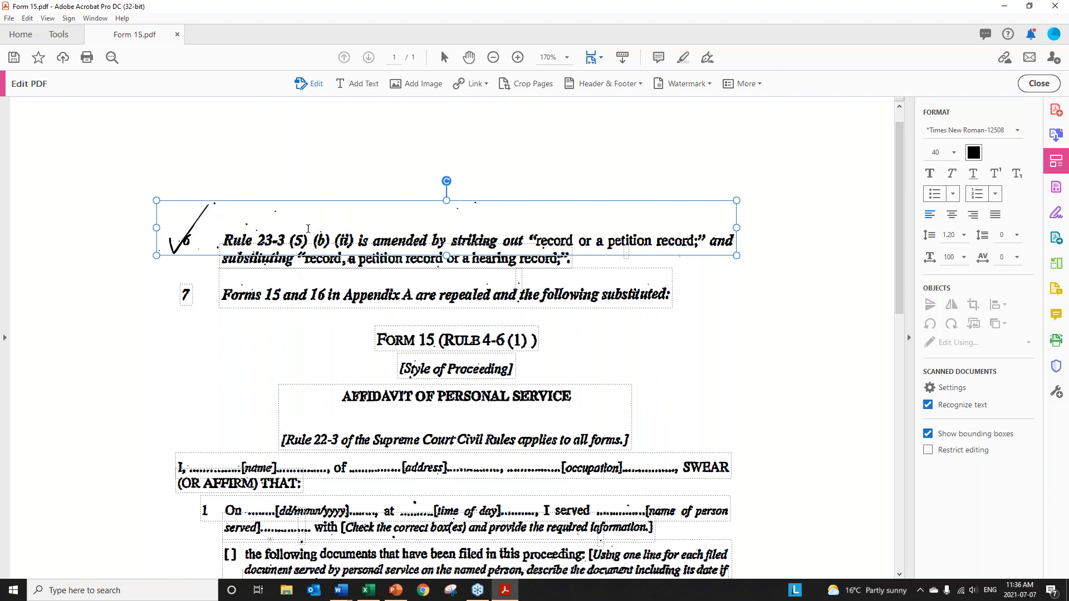
pyautogui.press('Delete')
pyautogui.press('Delete')
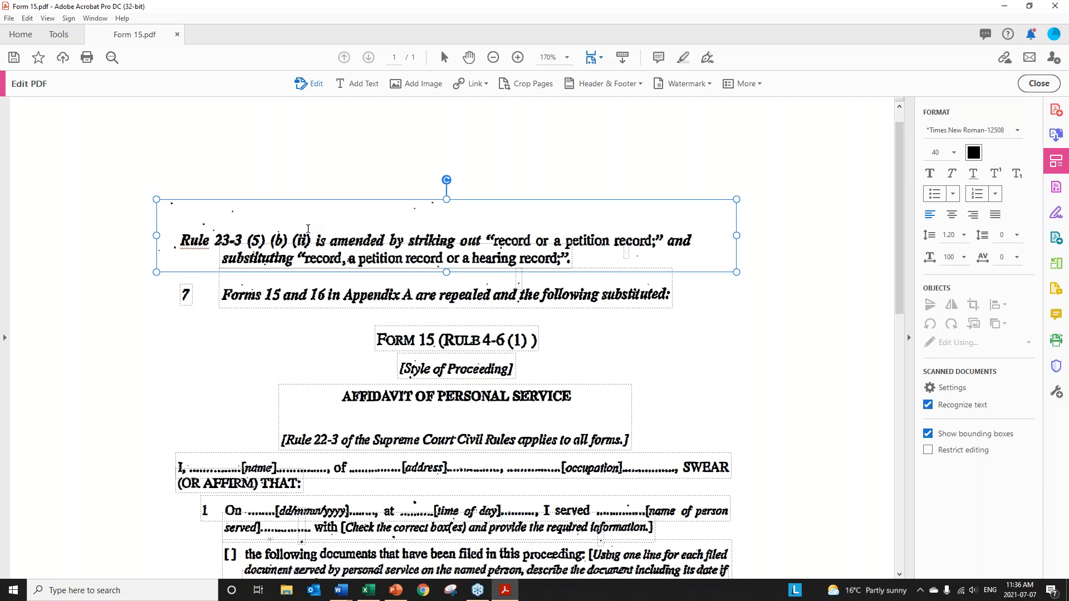
pyautogui.write('6')
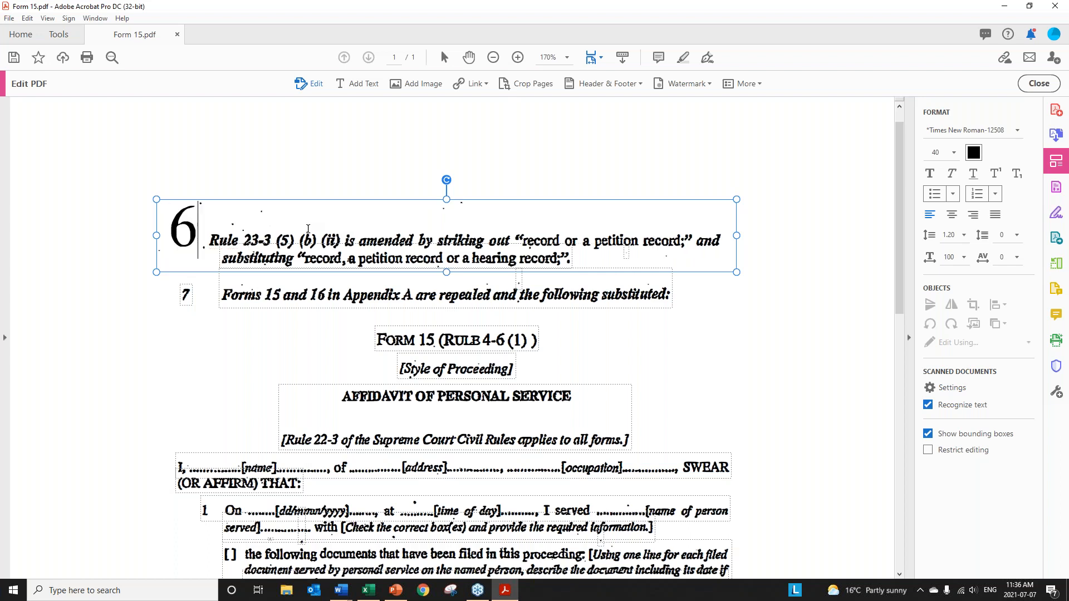
# Try changing the large item number before the Rule 23-3 text to 7.
pyautogui.doubleClick(186, 294)
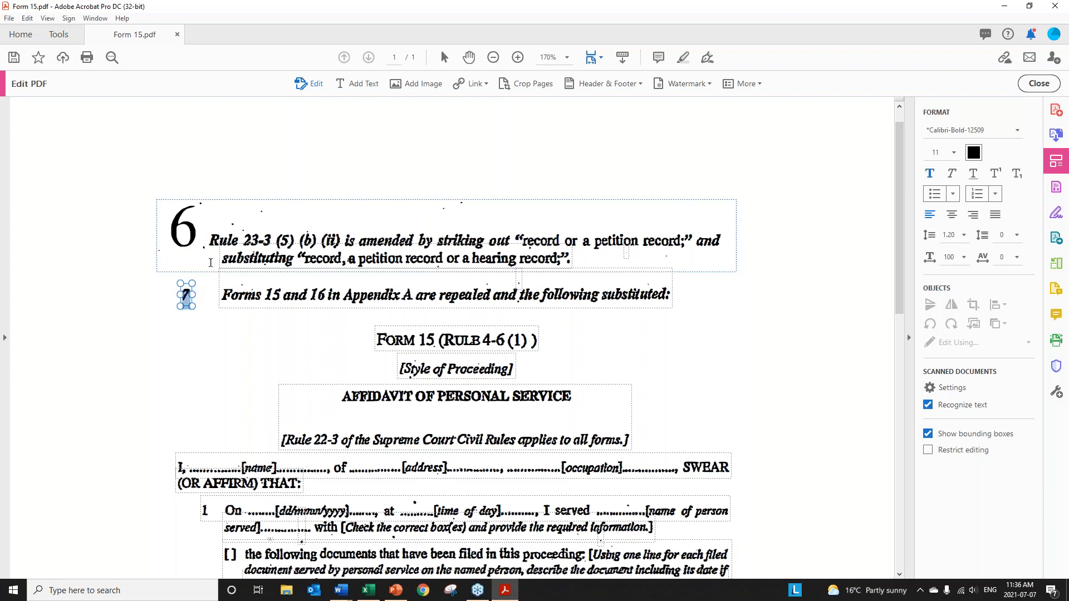
pyautogui.doubleClick(189, 229)
pyautogui.write('7')
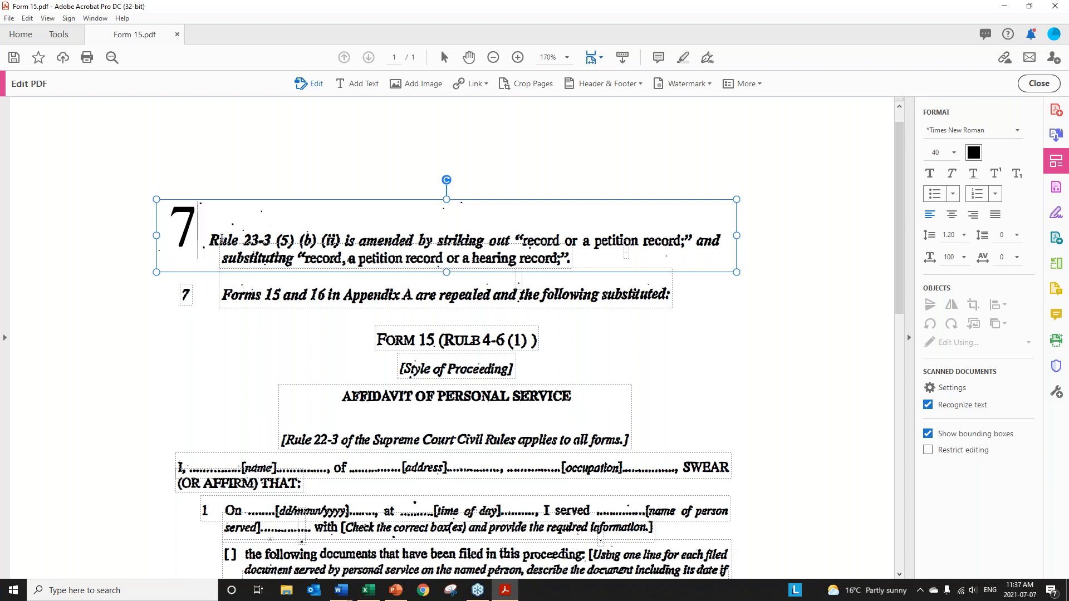
# Set the item number before the Rule 23-3 text to font size 11, change it to 6, and deselect the text.
pyautogui.click(187, 292)
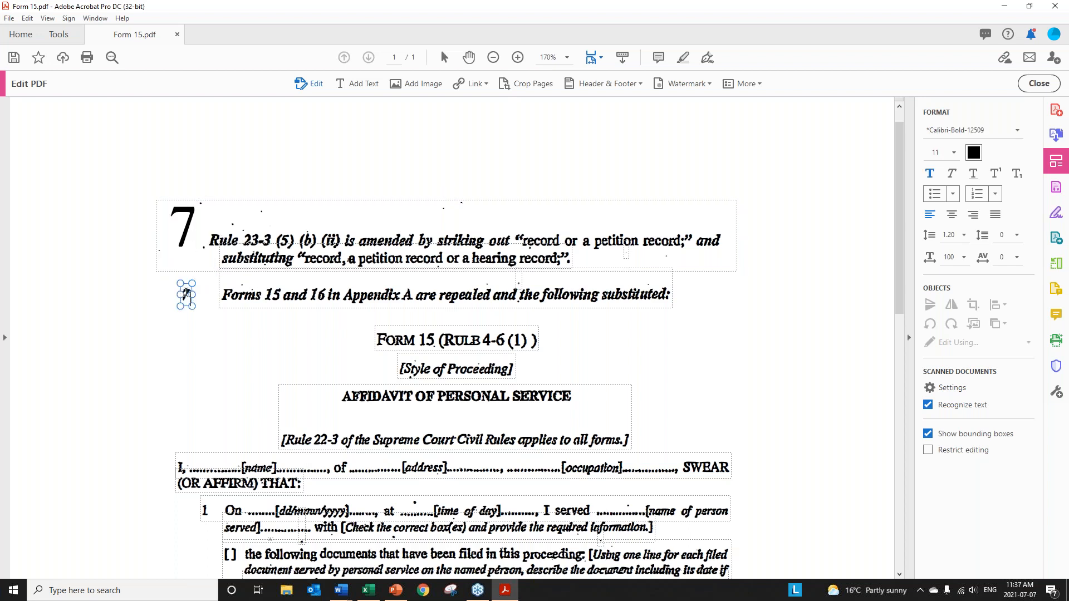
pyautogui.doubleClick(190, 219)
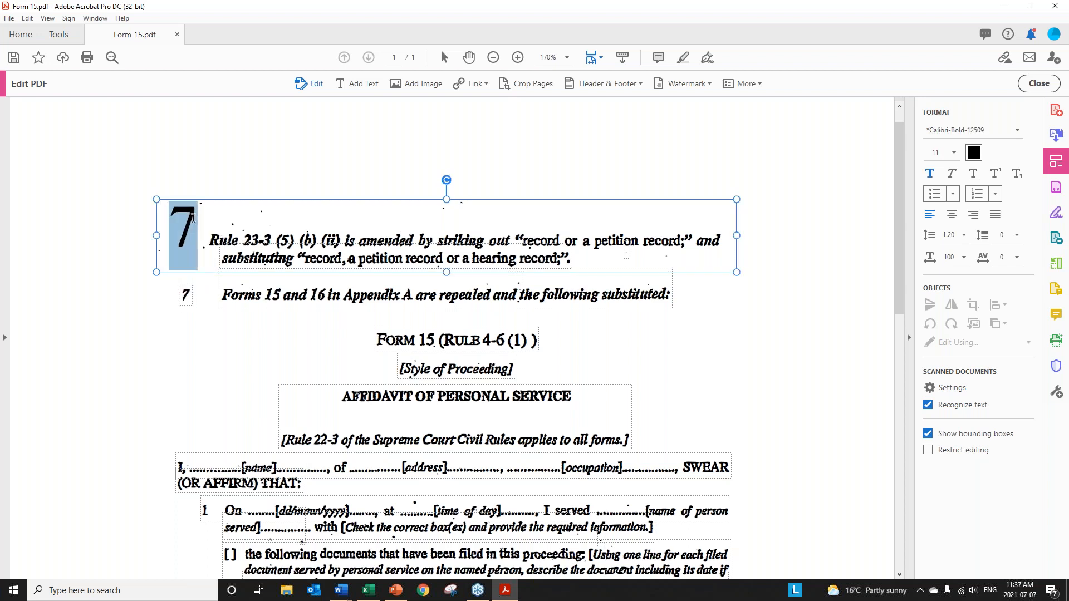
pyautogui.click(954, 152)
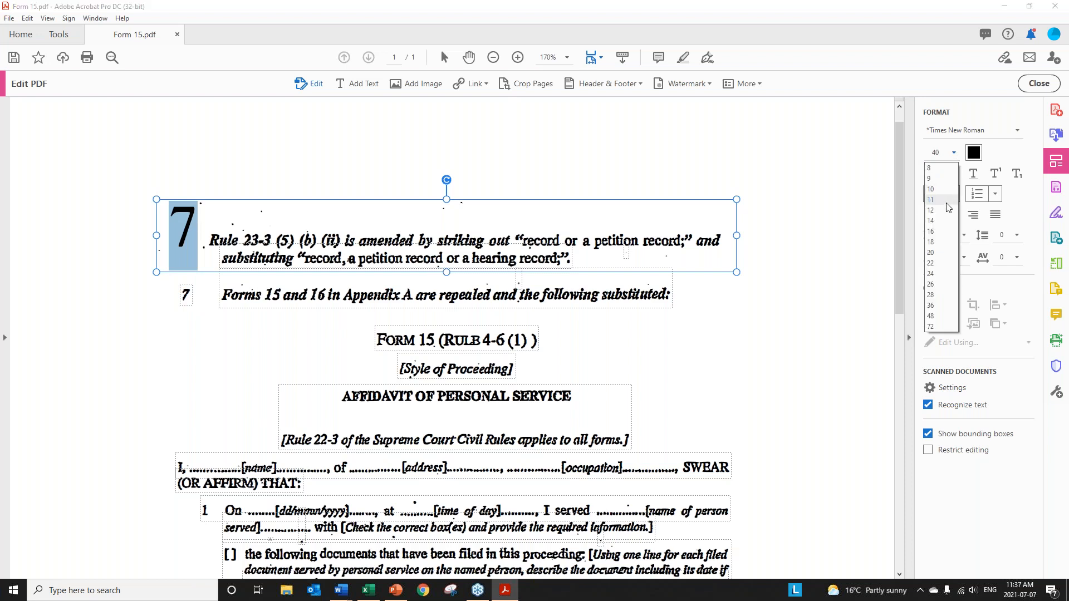
pyautogui.click(938, 206)
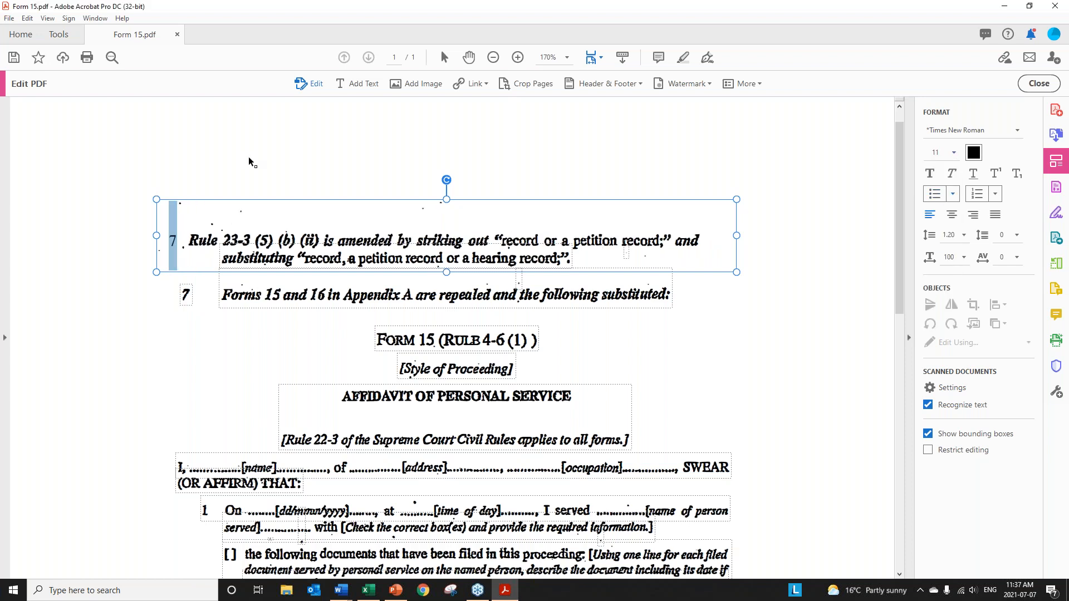
pyautogui.write('6')
pyautogui.scroll(-15, 541, 259)
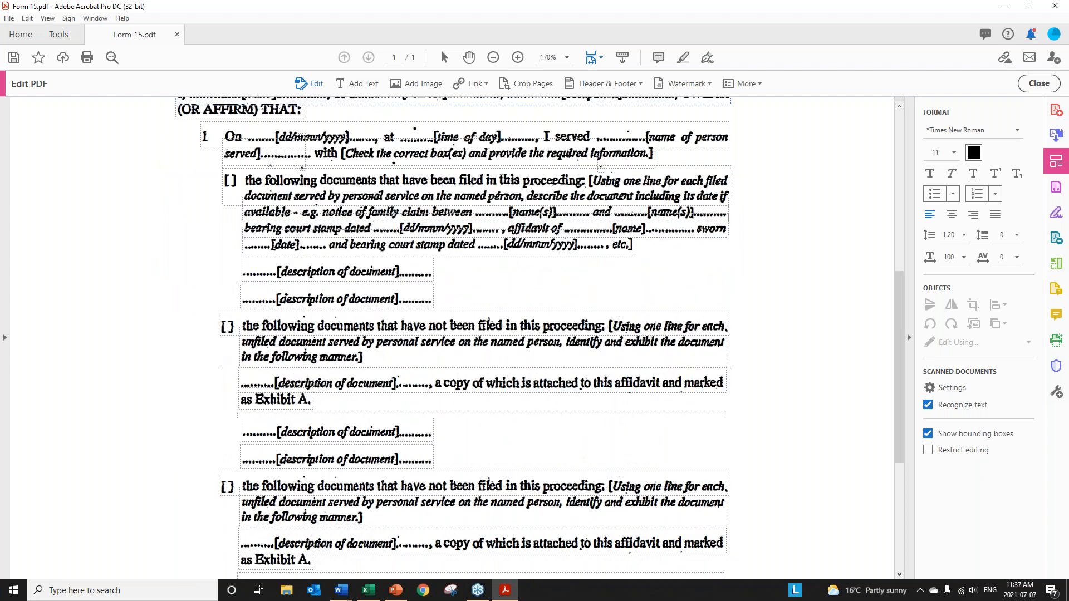
pyautogui.scroll(15, 399, 215)
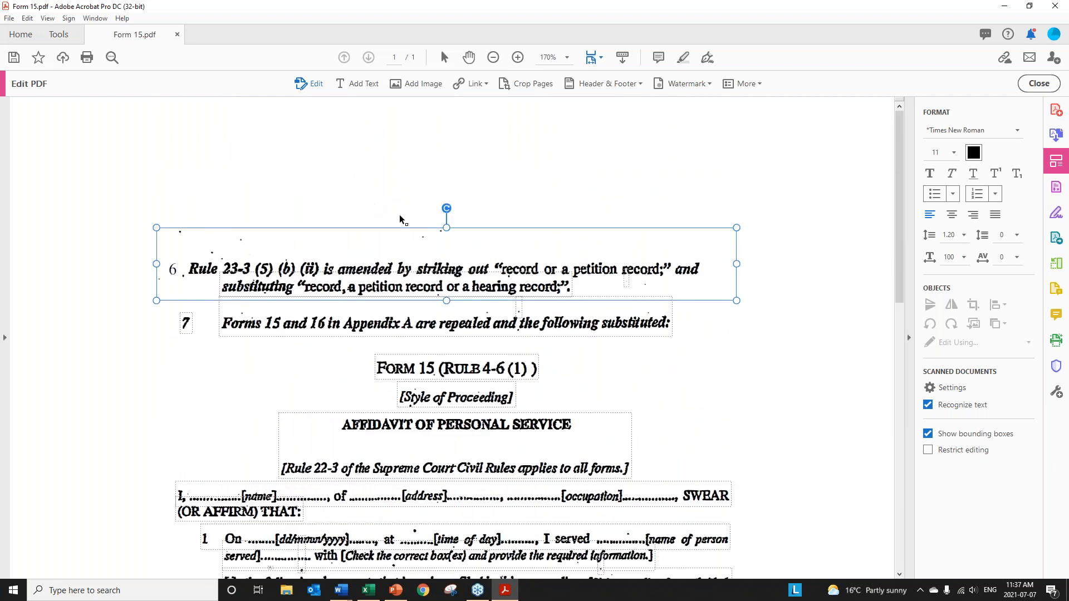
pyautogui.click(750, 175)
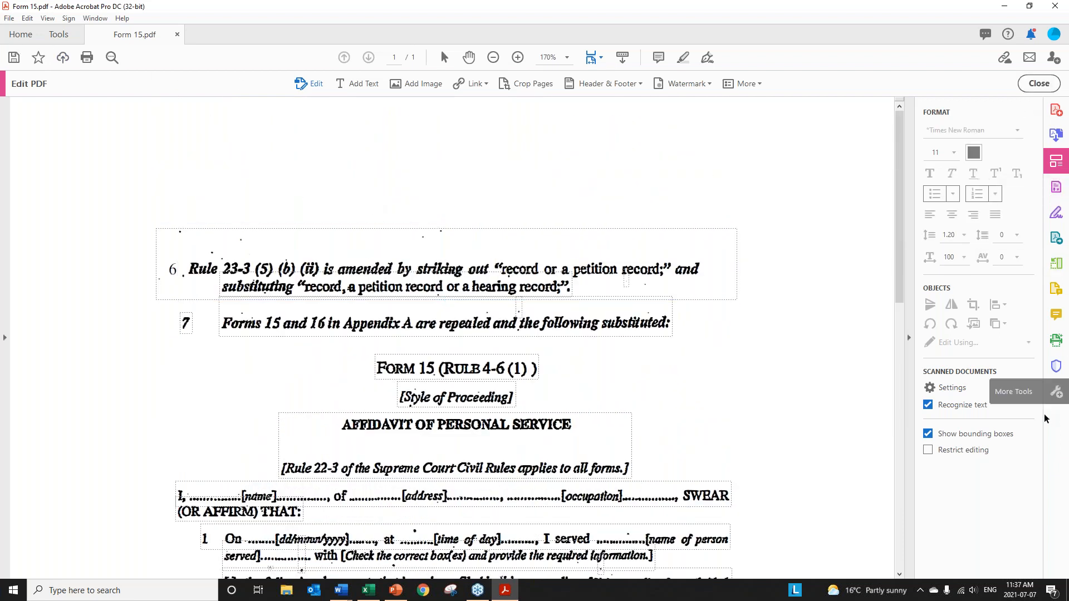
# Leave PDF editing and start exporting Form 15.pdf as a Microsoft Word document (*.docx).
pyautogui.click(1038, 84)
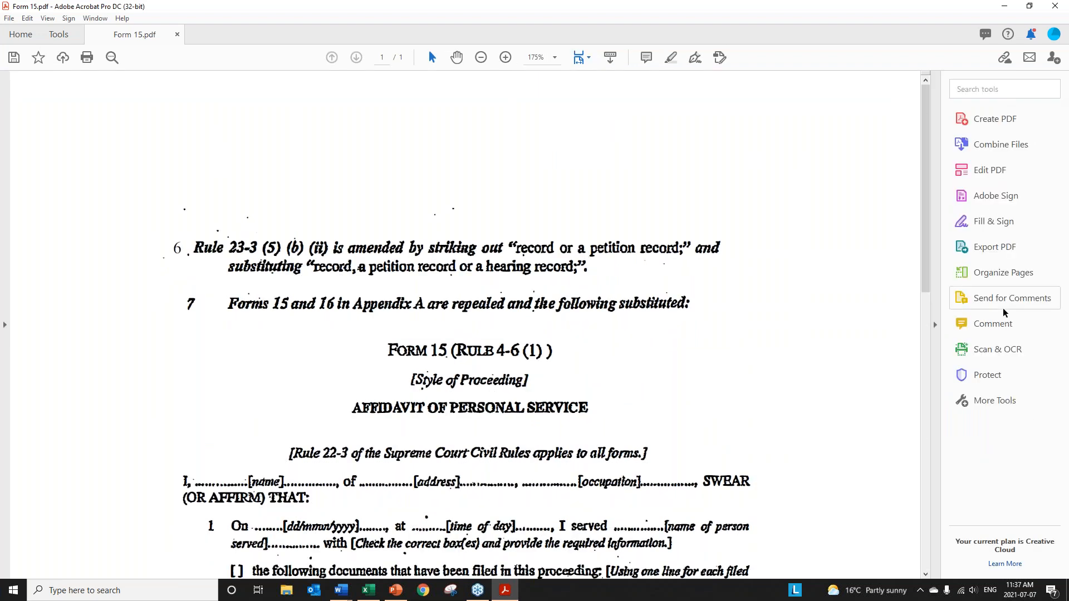
pyautogui.click(994, 254)
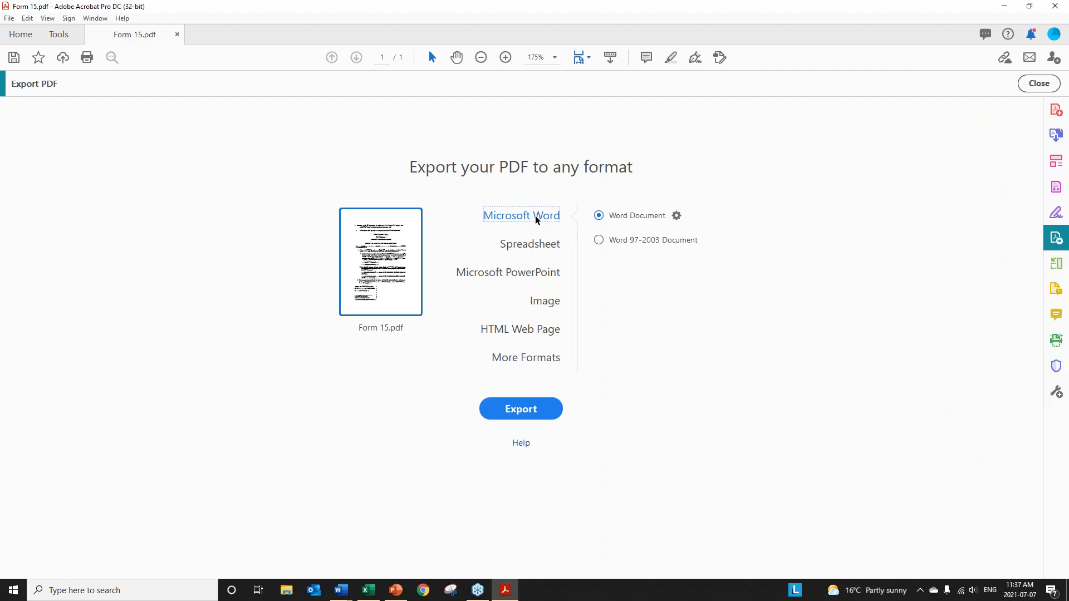
pyautogui.click(554, 411)
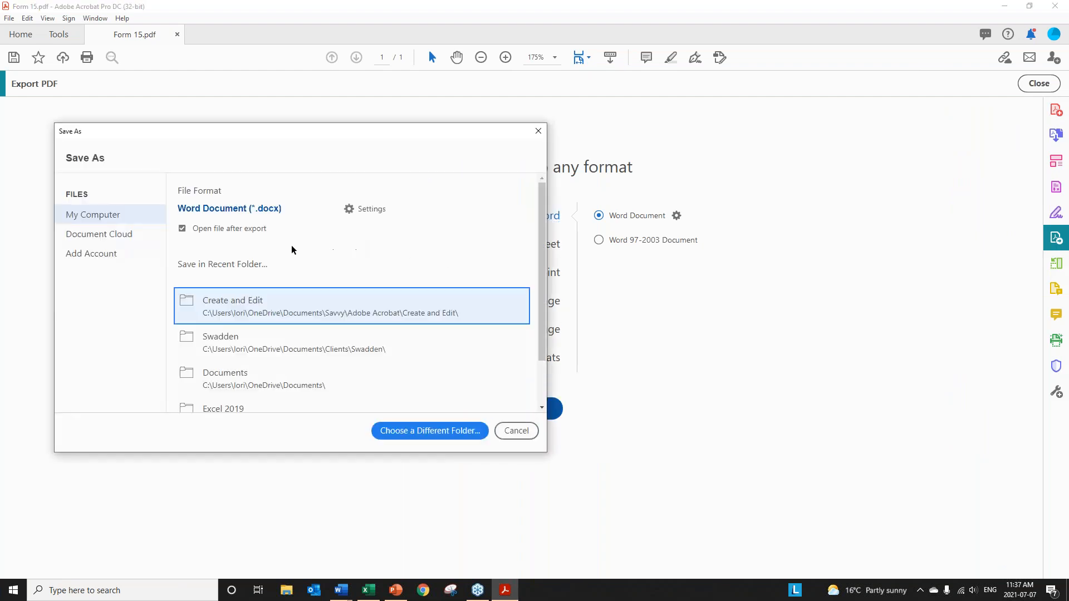
# Export Form 15 as a Word document into the Create and Edit folder and maximize the resulting document's window.
pyautogui.click(231, 308)
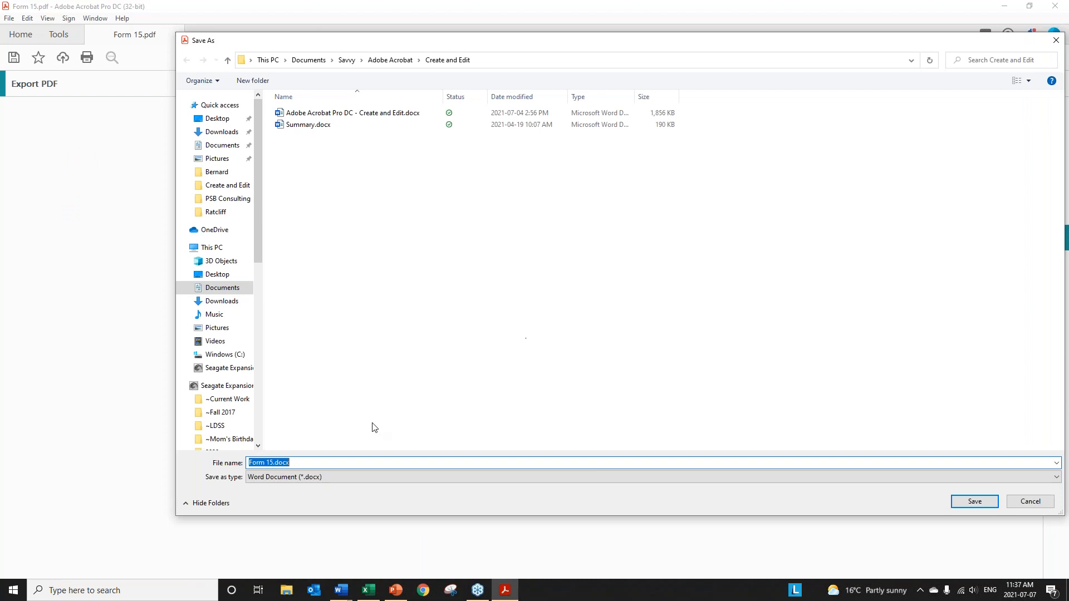
pyautogui.click(967, 504)
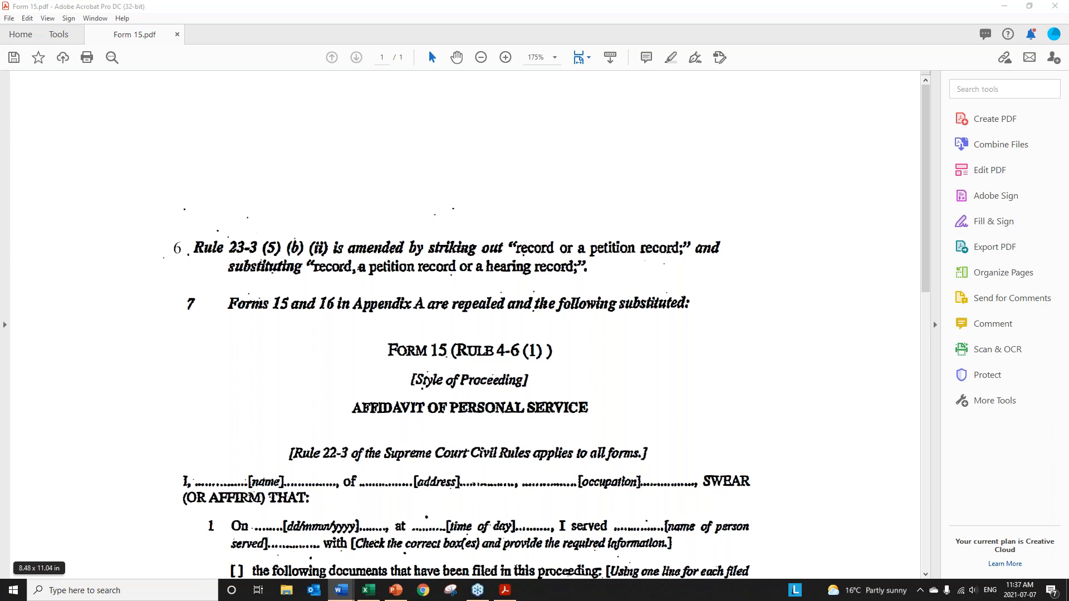
pyautogui.moveTo(0, 103); pyautogui.dragTo(503, 28)
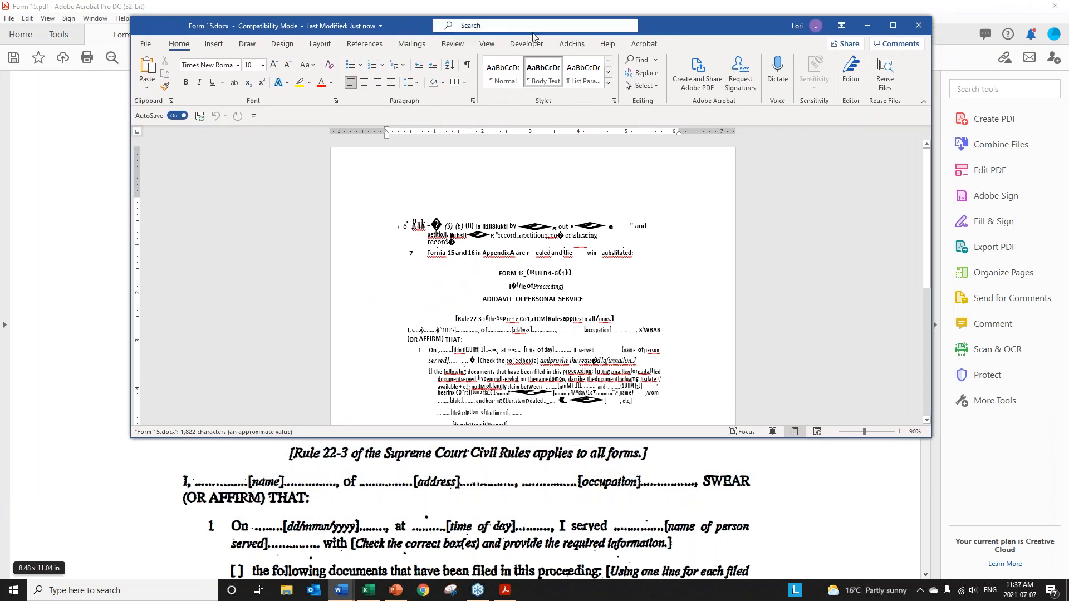
pyautogui.doubleClick(683, 28)
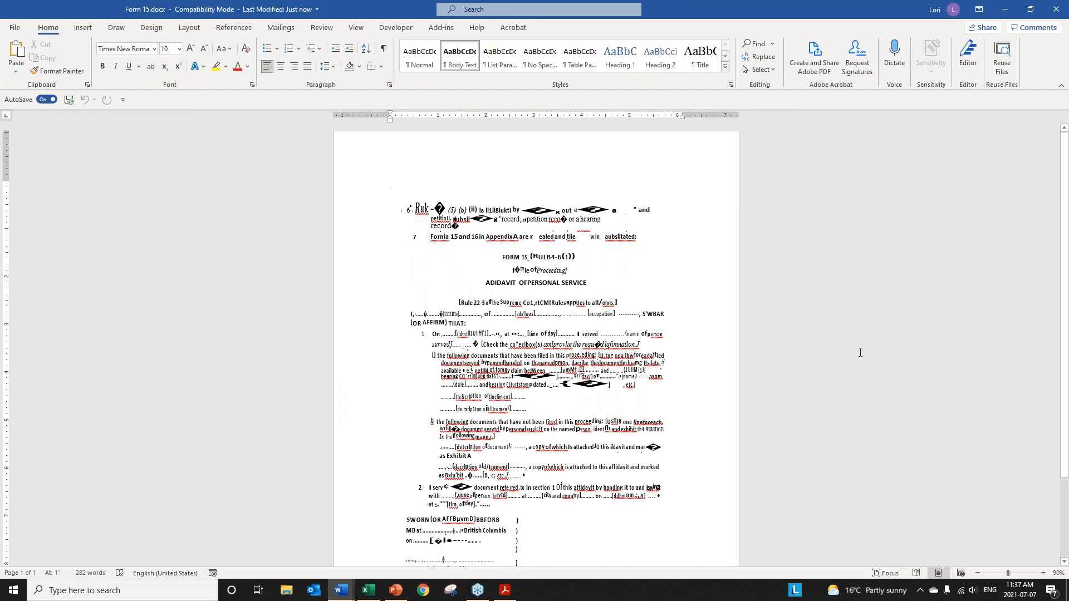
# Show the formatting marks in the exported Form 15.docx and zoom in to 160%.
pyautogui.scroll(-4, 860, 352)
pyautogui.click(540, 352)
pyautogui.click(466, 244)
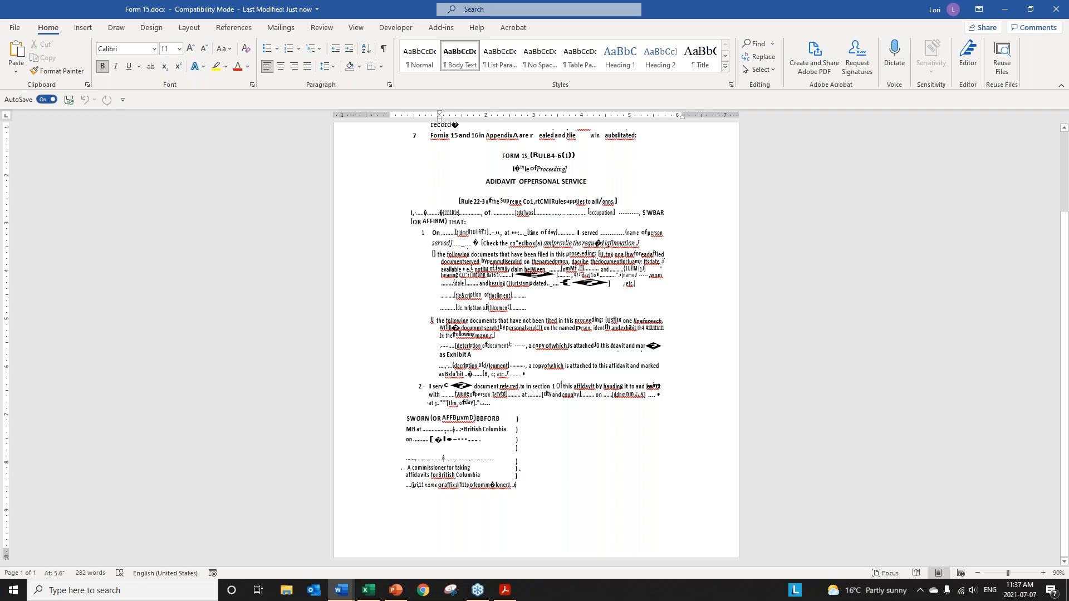
pyautogui.scroll(3, 527, 250)
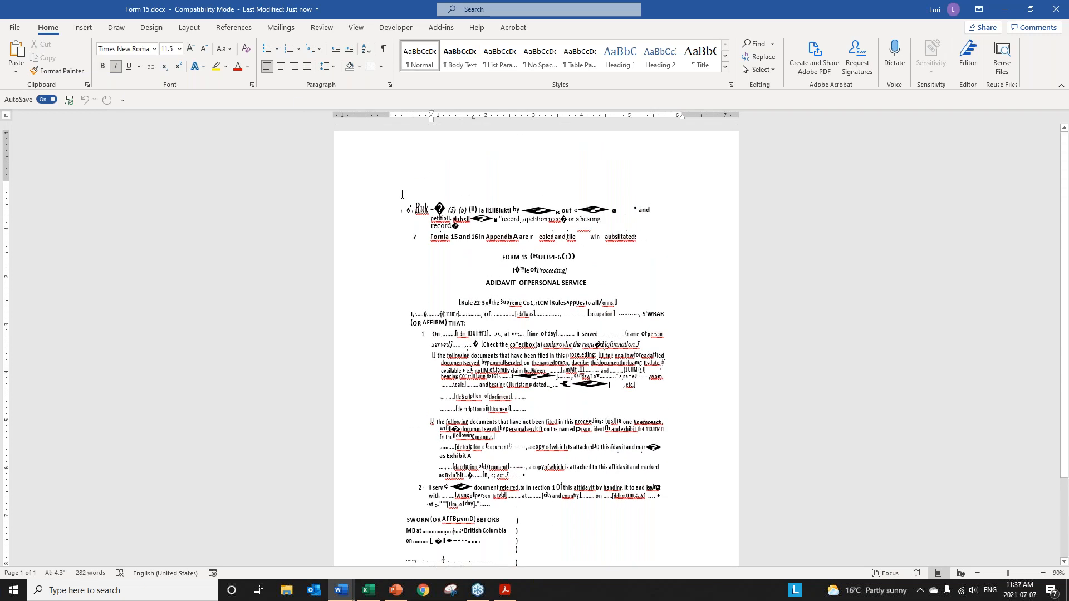
pyautogui.click(383, 48)
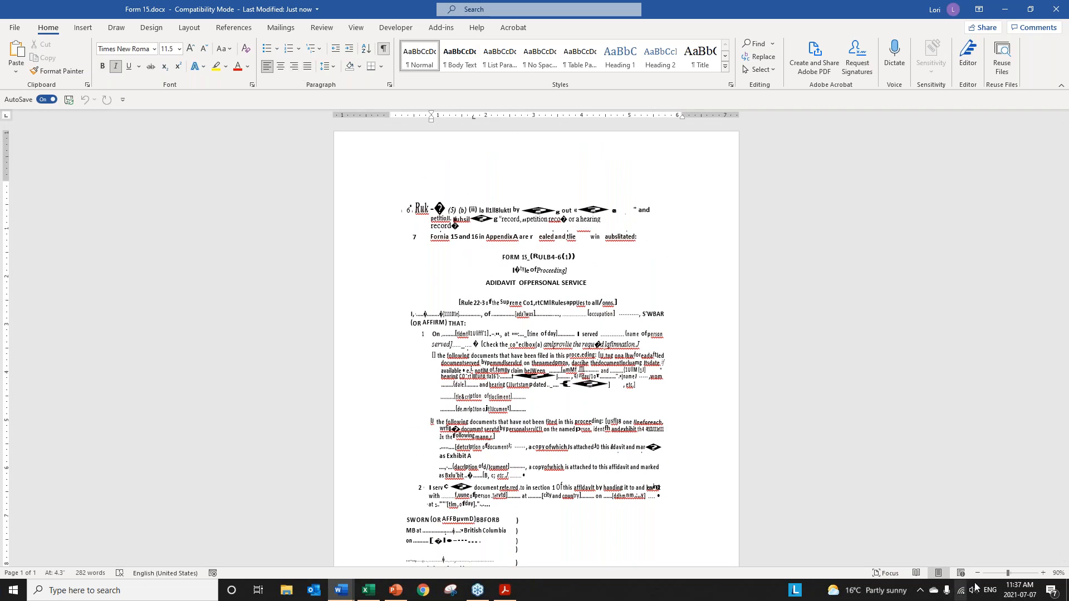
pyautogui.click(1040, 573)
pyautogui.click(1040, 573)
pyautogui.click(1040, 573)
pyautogui.click(1040, 573)
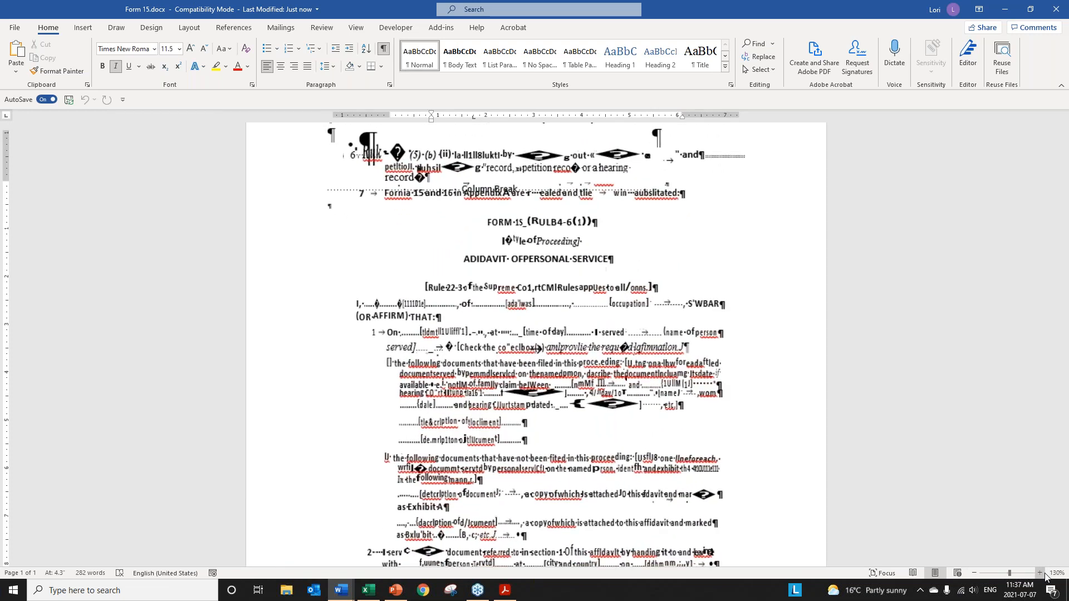
pyautogui.click(1040, 573)
pyautogui.click(1040, 573)
pyautogui.click(1040, 573)
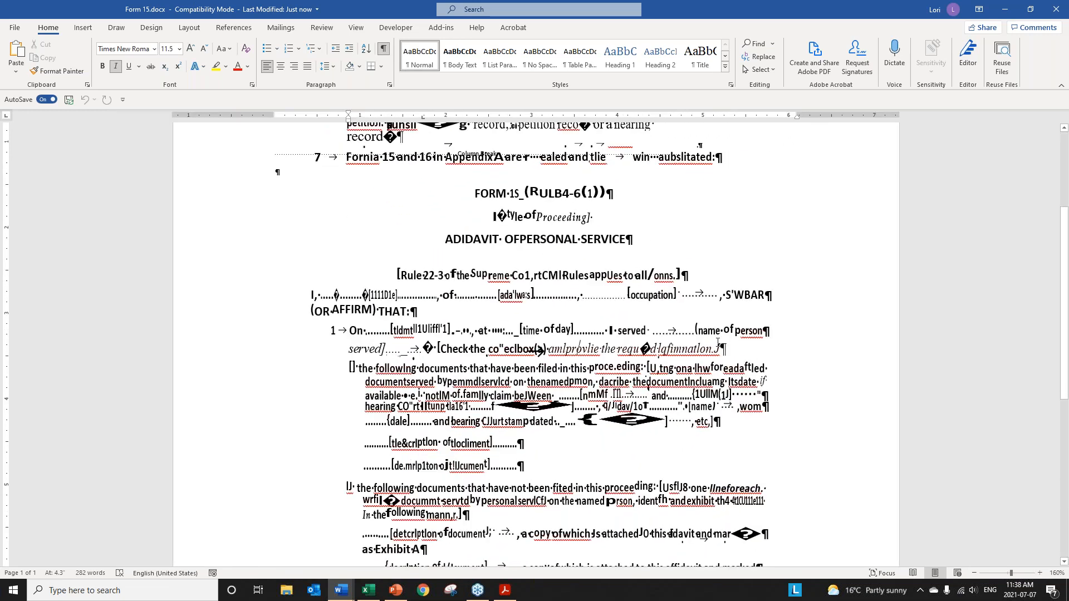
# Insert the missing space between "OF" and "PERSONAL" in the affidavit heading.
pyautogui.click(768, 386)
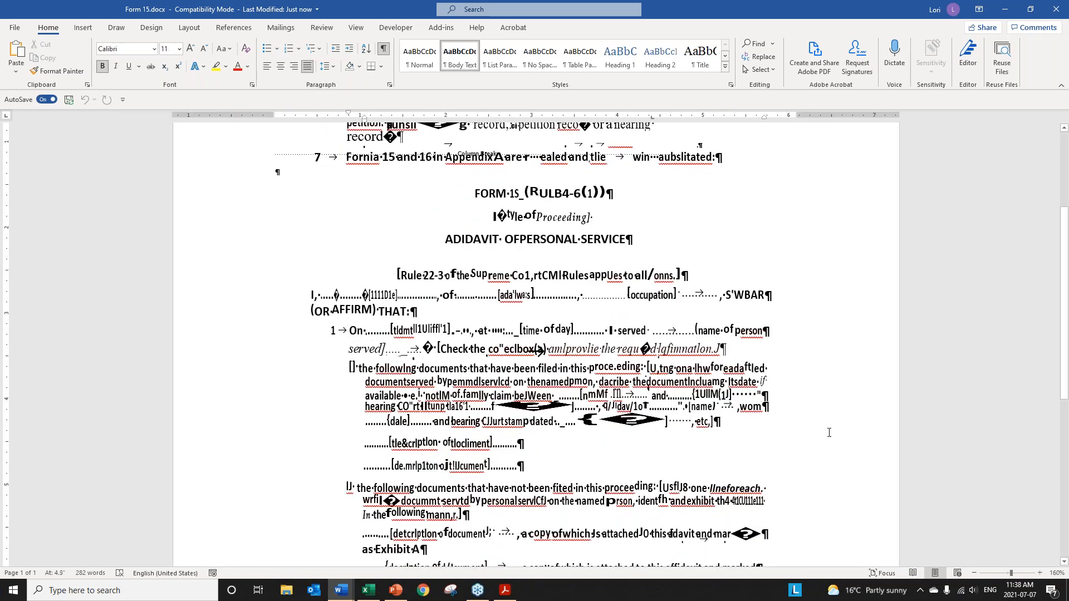
pyautogui.scroll(-6, 829, 433)
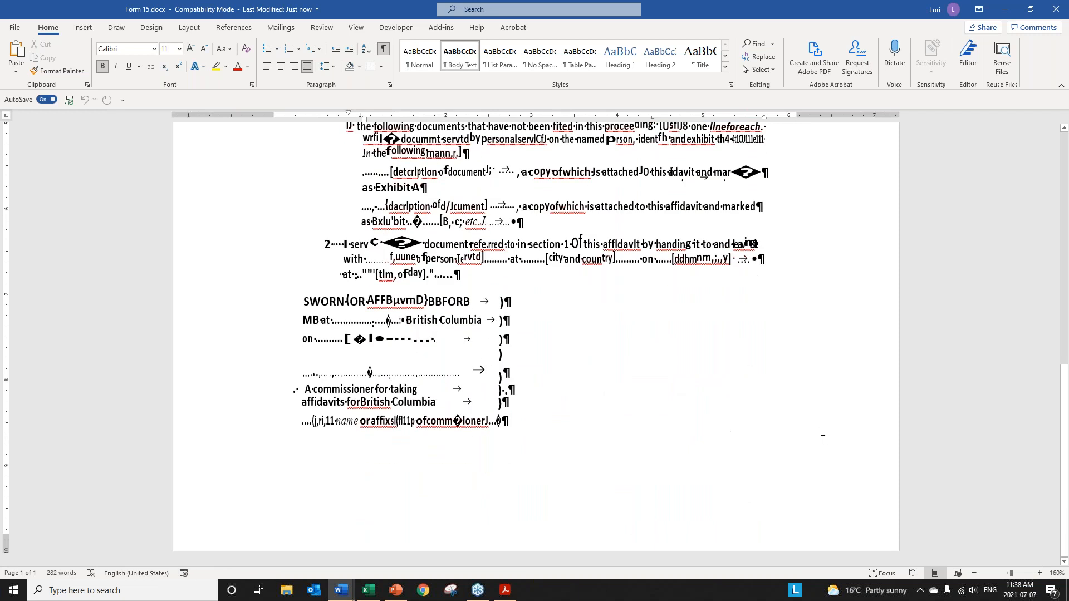
pyautogui.scroll(7, 505, 390)
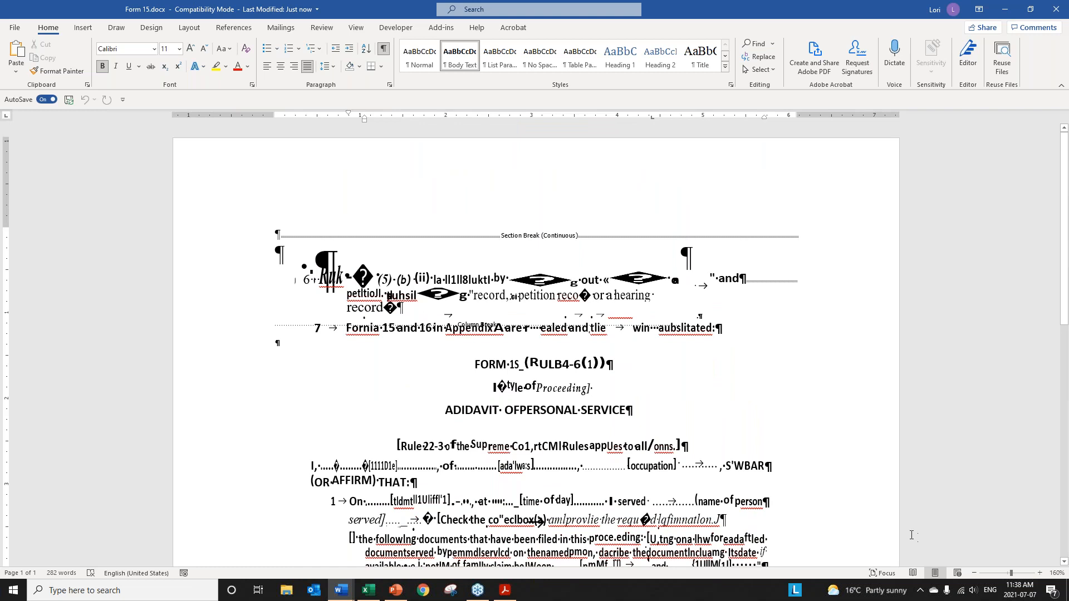
pyautogui.click(520, 415)
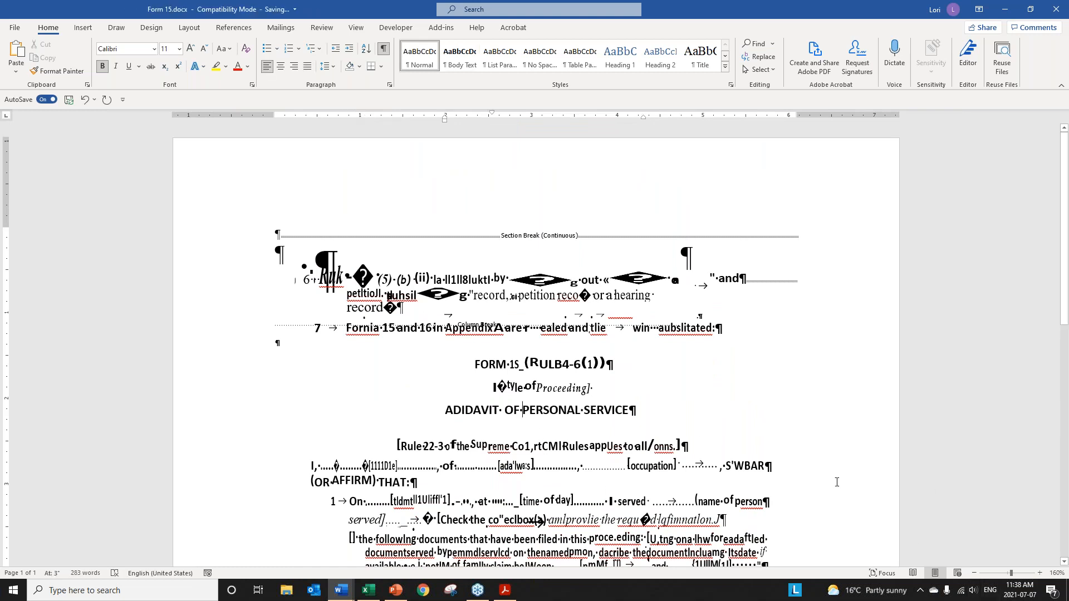
# Look through the rest of the converted text, close Form 15.docx and return to Acrobat.
pyautogui.scroll(-4, 633, 358)
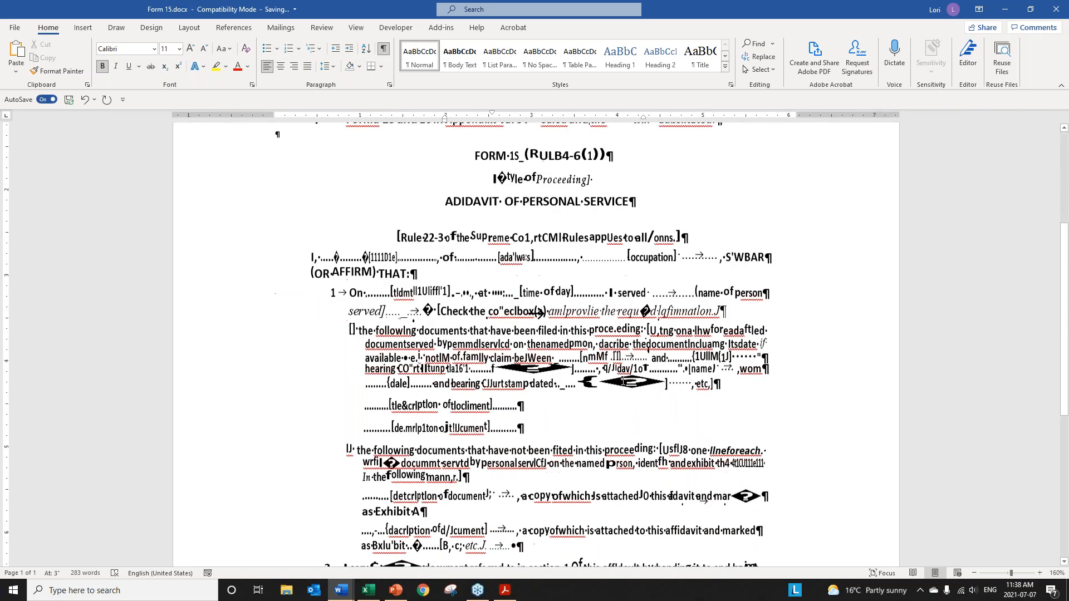
pyautogui.scroll(-6, 612, 387)
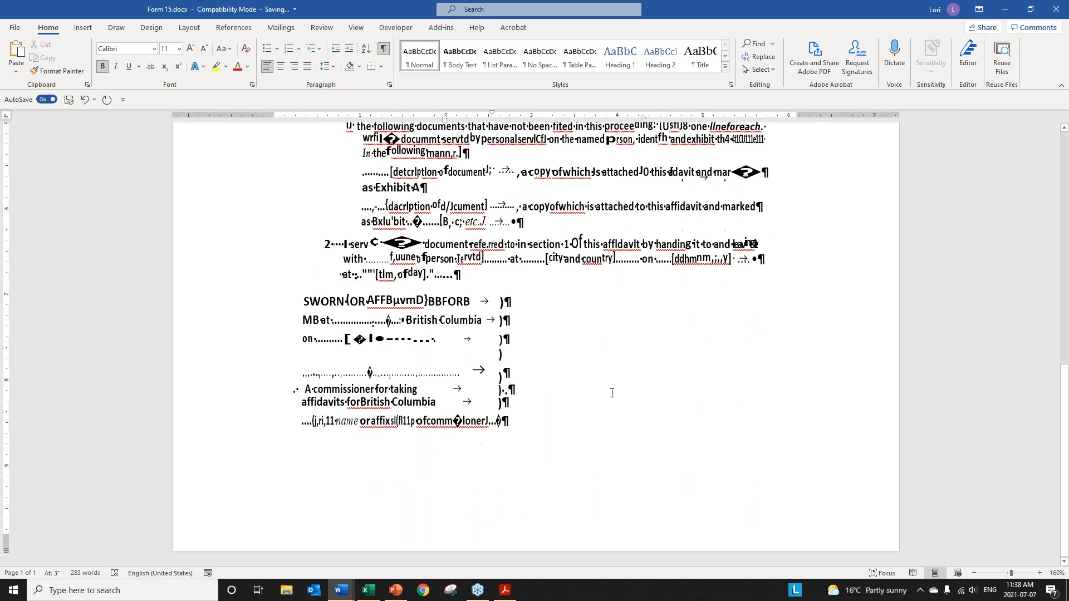
pyautogui.scroll(5, 610, 394)
pyautogui.scroll(1, 612, 396)
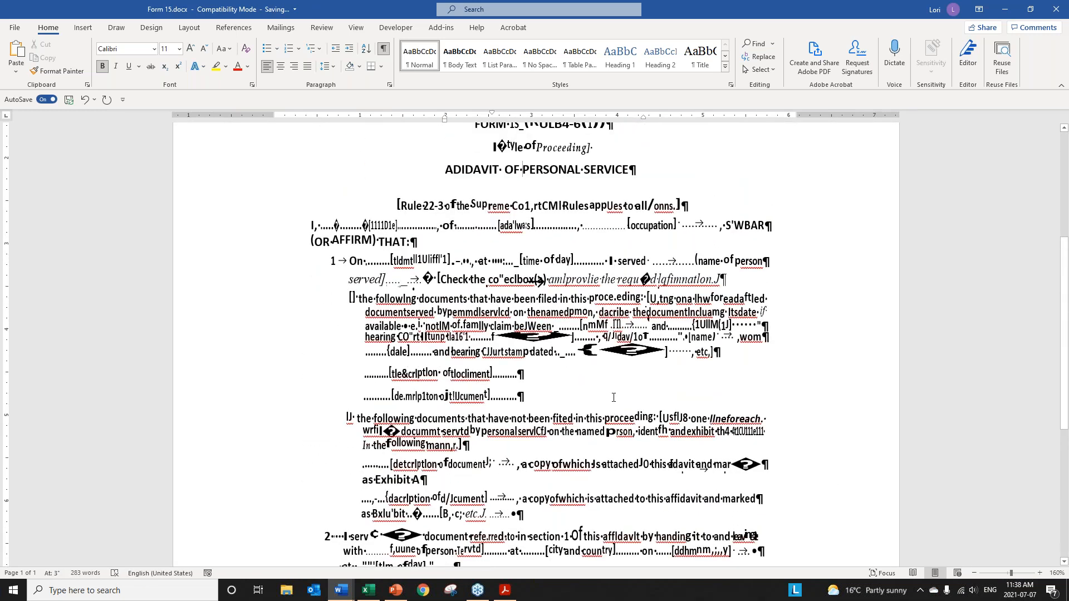
pyautogui.scroll(5, 613, 397)
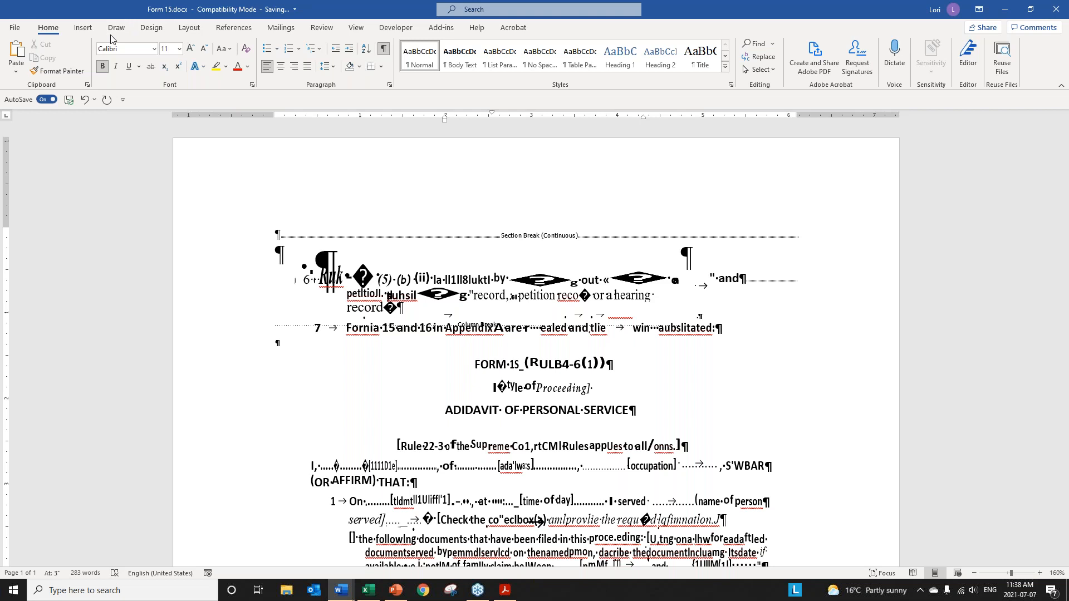
pyautogui.click(4, 29)
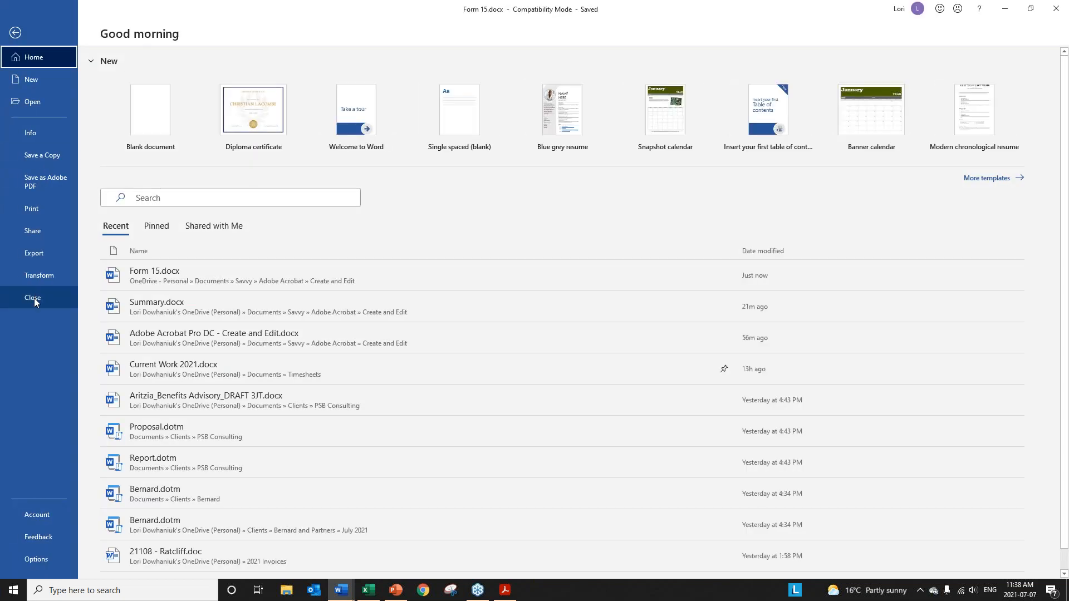
pyautogui.press('Escape')
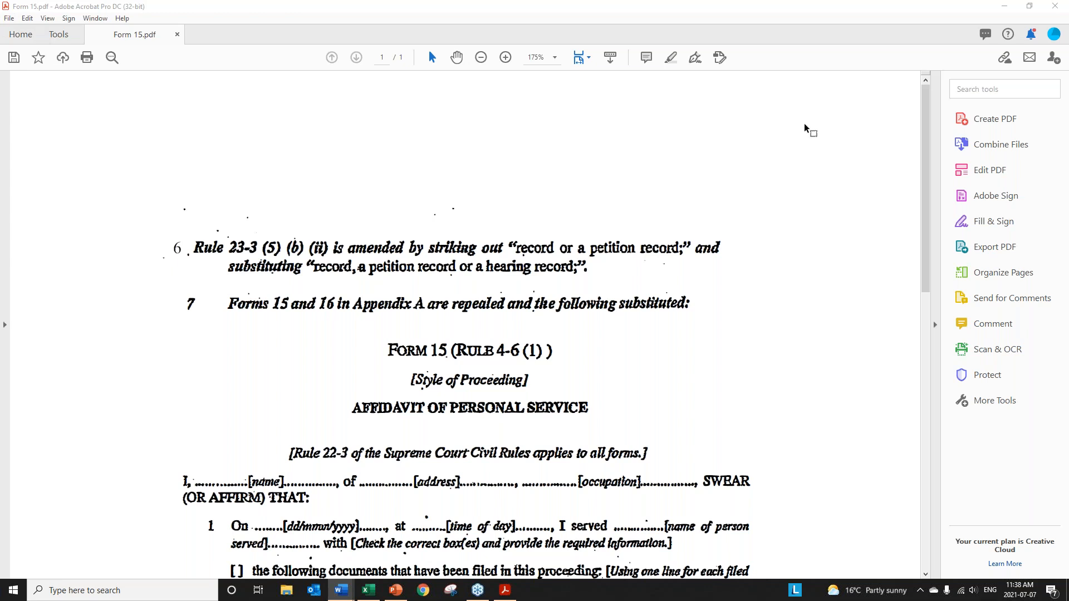
# Close Form 15.pdf without saving its changes.
pyautogui.click(8, 20)
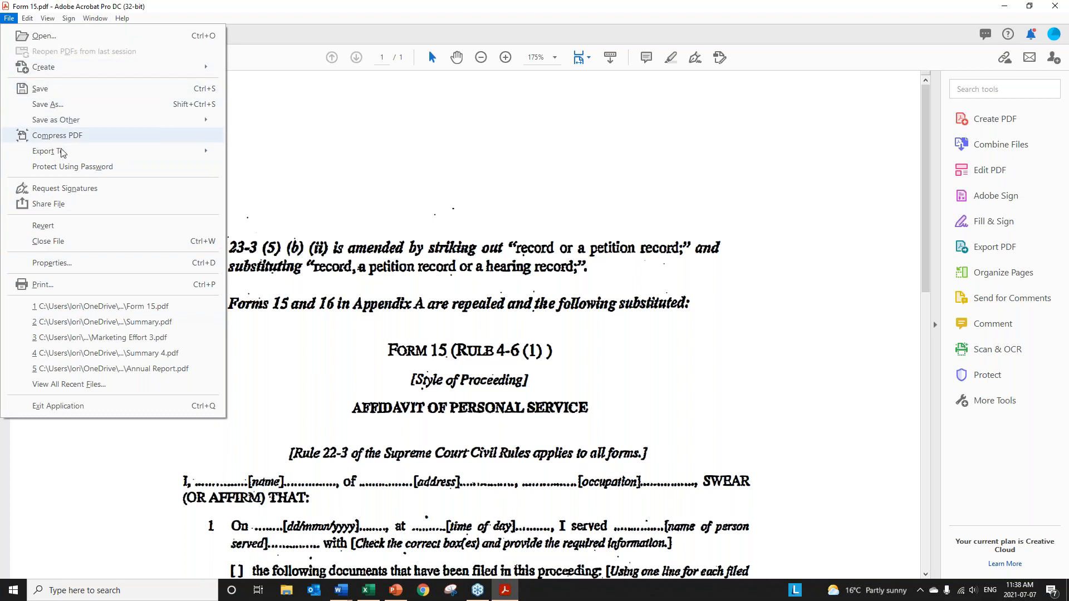
pyautogui.click(48, 241)
pyautogui.click(585, 319)
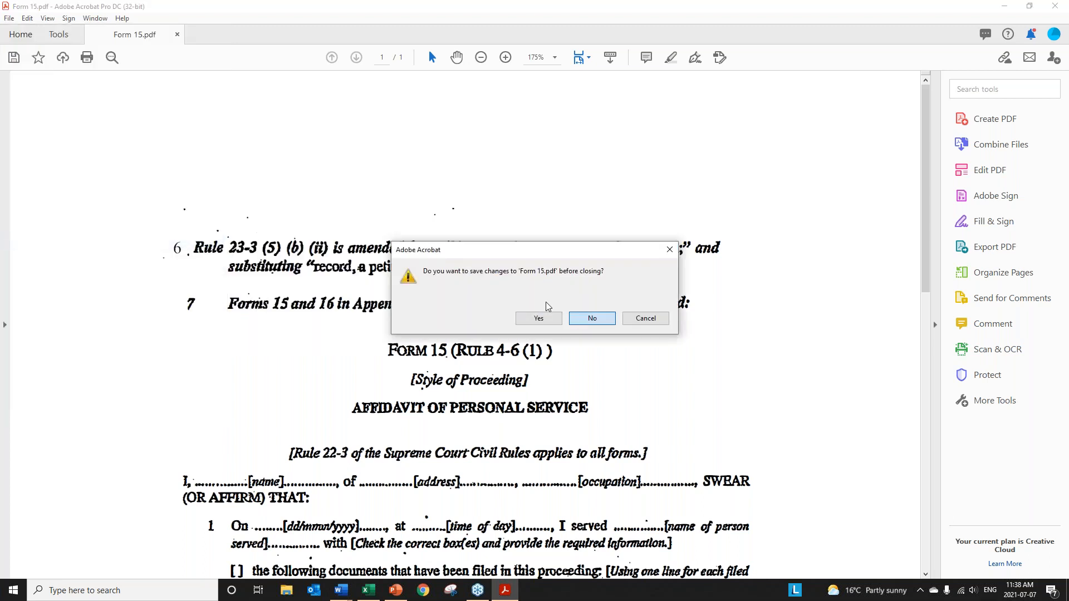
# Open the most recently used Summary PDF from the recent files.
pyautogui.click(11, 20)
pyautogui.click(298, 218)
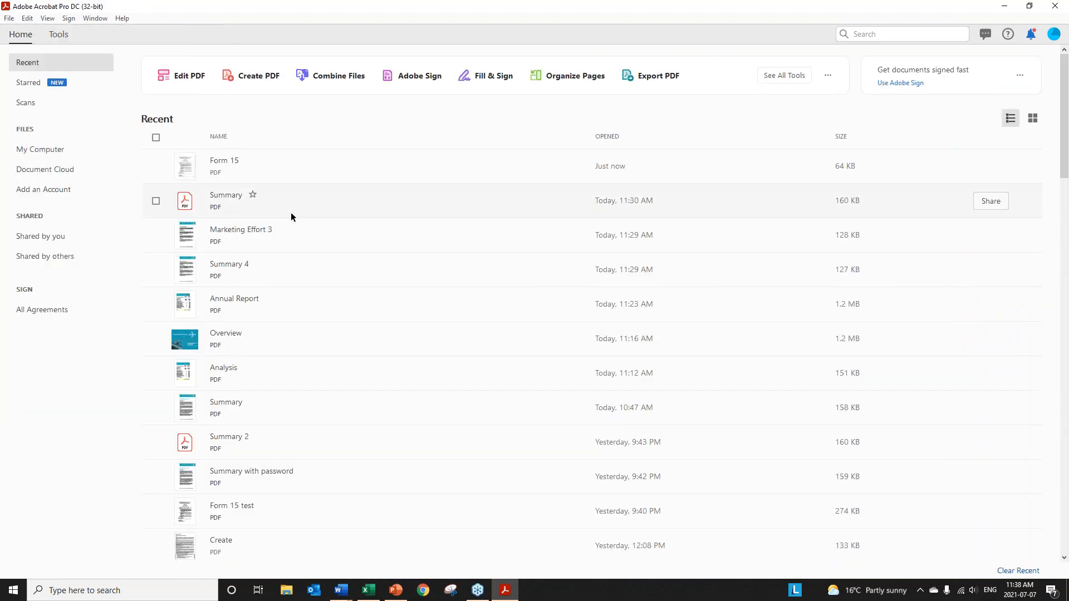
pyautogui.click(265, 198)
pyautogui.doubleClick(265, 198)
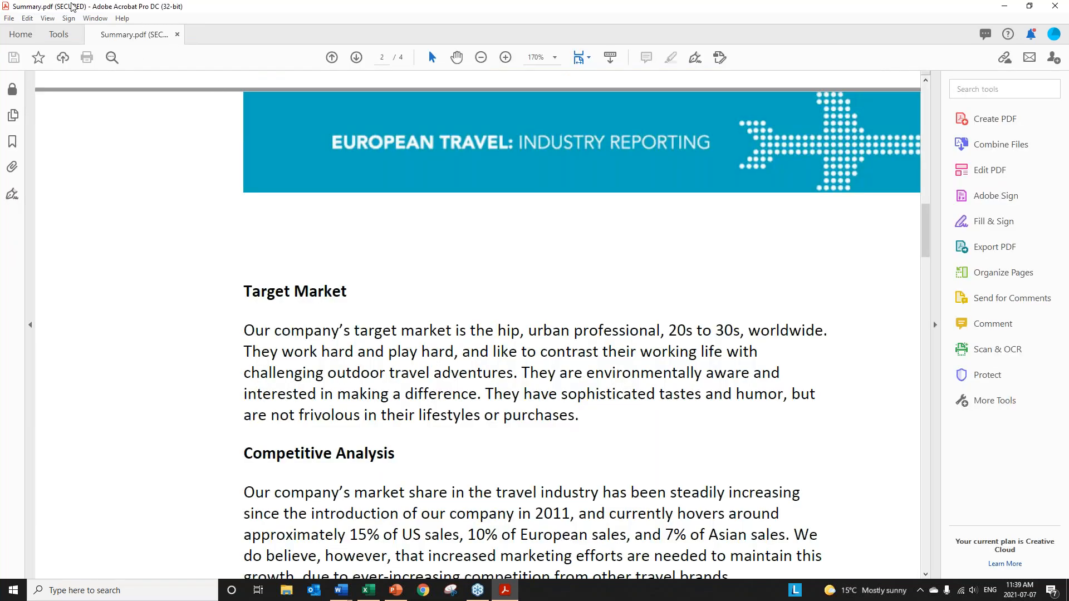
# Try to edit the secured Summary.pdf and add text to it without supplying the permissions password.
pyautogui.click(990, 170)
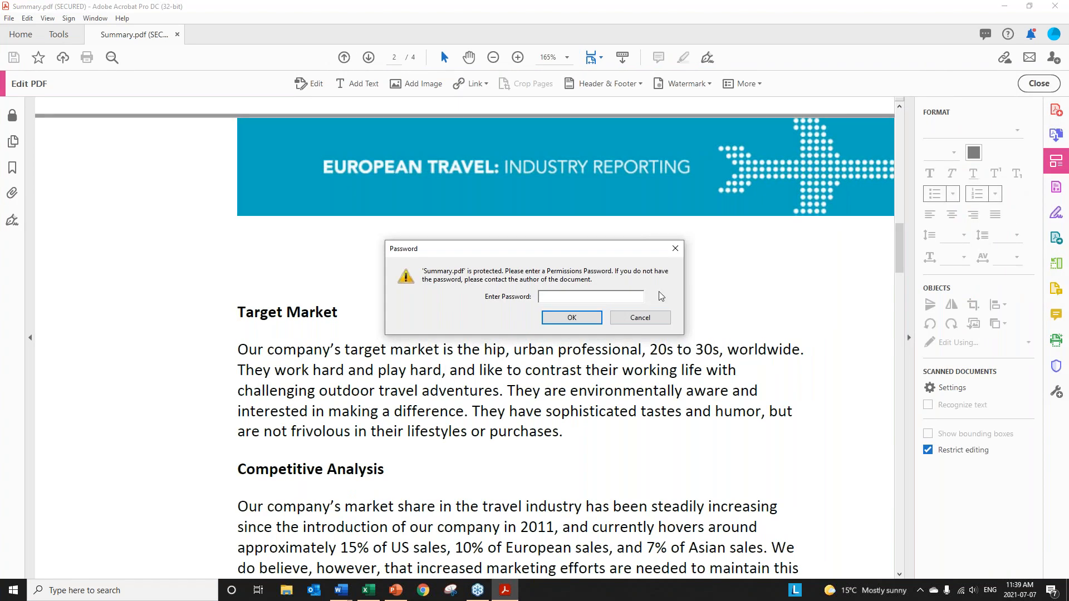
pyautogui.click(640, 318)
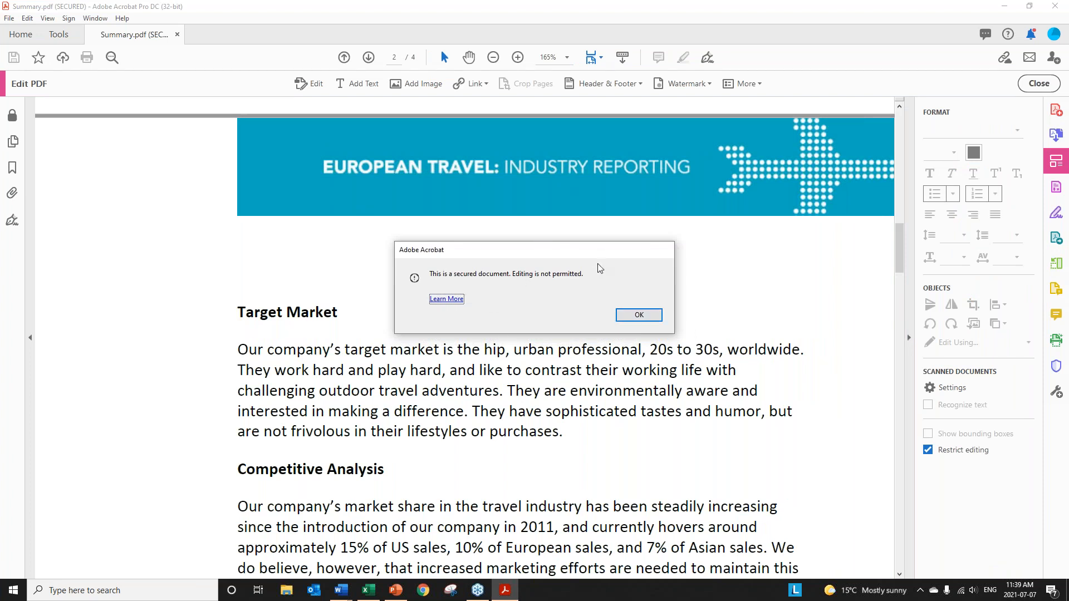
pyautogui.click(656, 320)
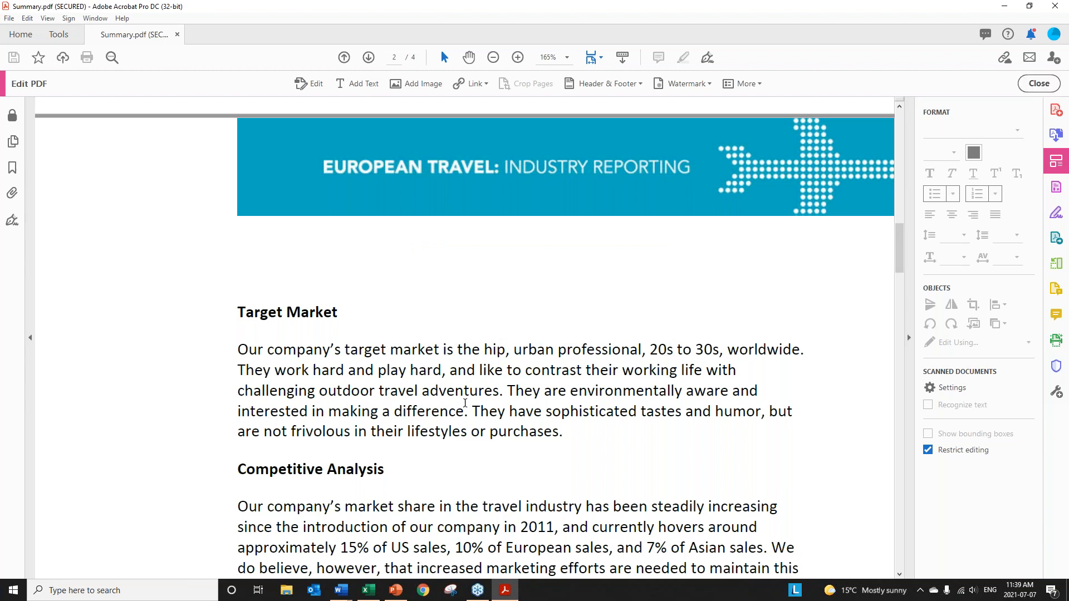
pyautogui.click(366, 87)
pyautogui.click(638, 322)
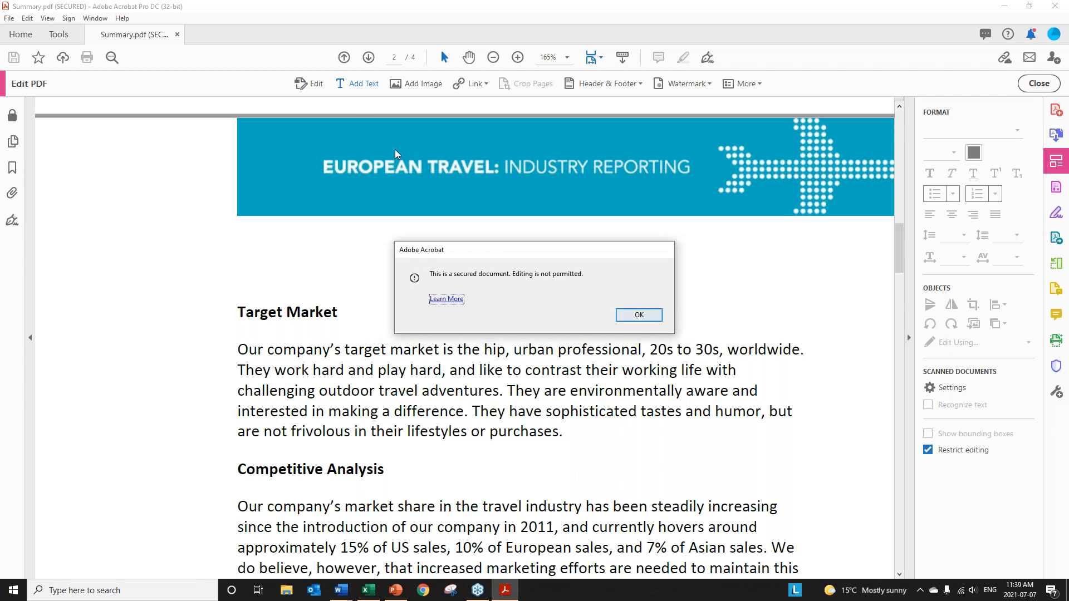
pyautogui.click(639, 315)
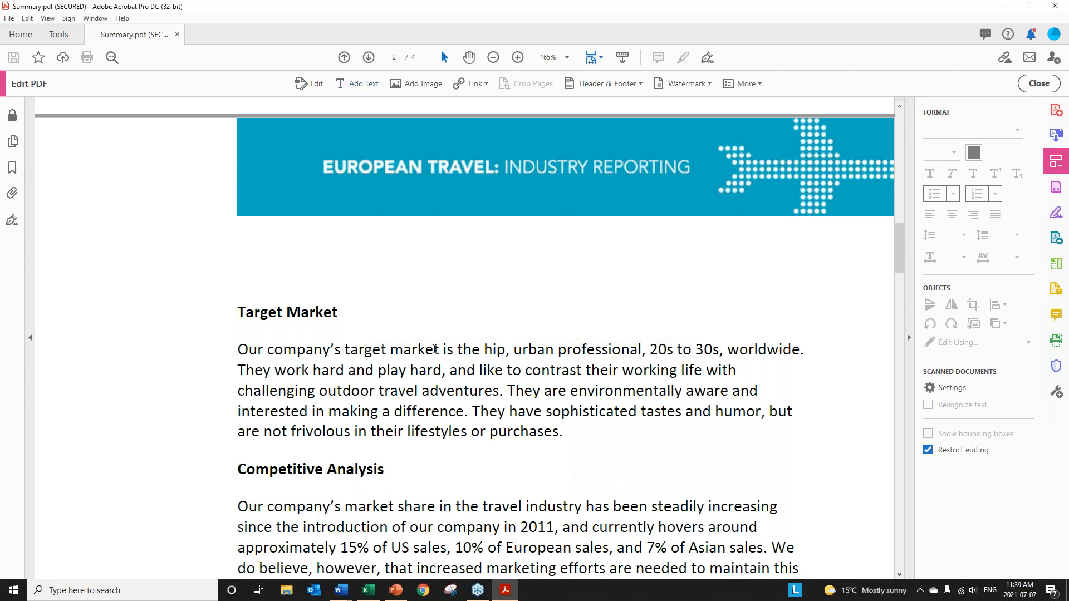
# Unlock Summary.pdf for adding text by entering its permissions password, then leave the editing mode.
pyautogui.click(356, 80)
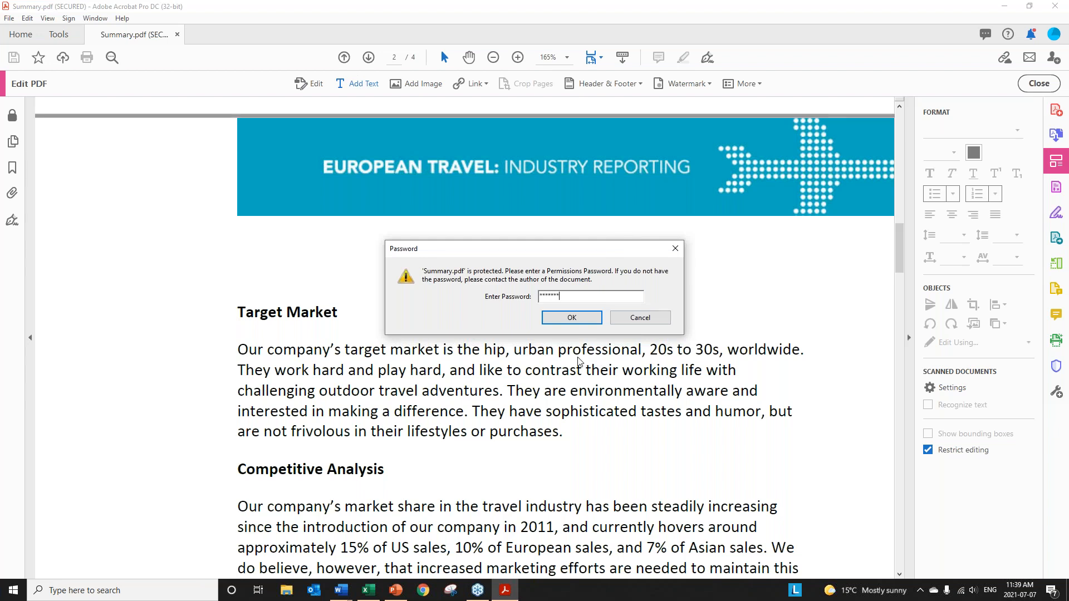
pyautogui.press('Return')
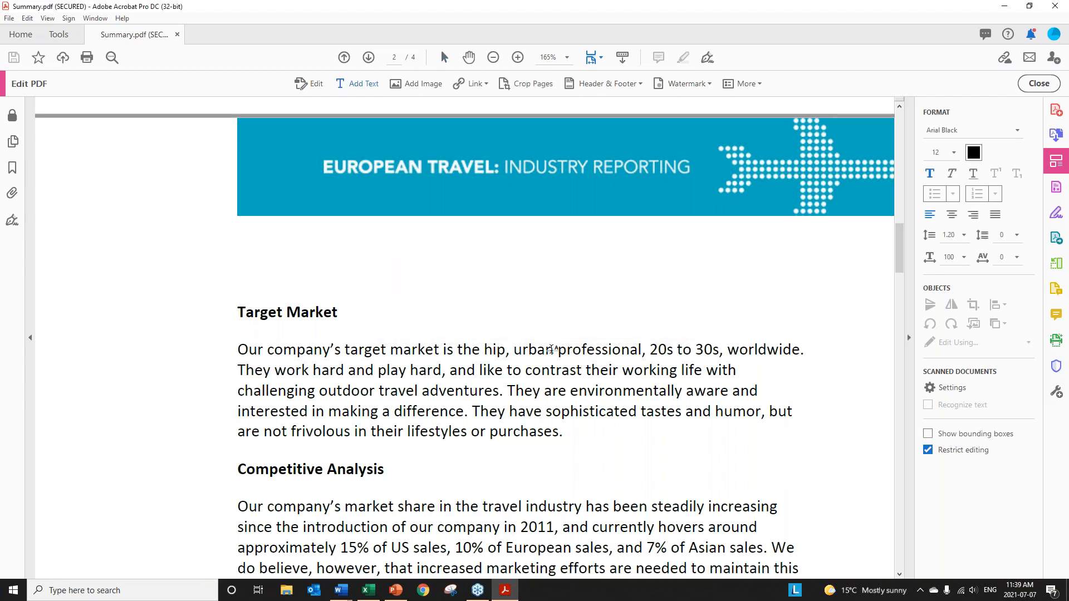
pyautogui.click(515, 318)
pyautogui.click(592, 374)
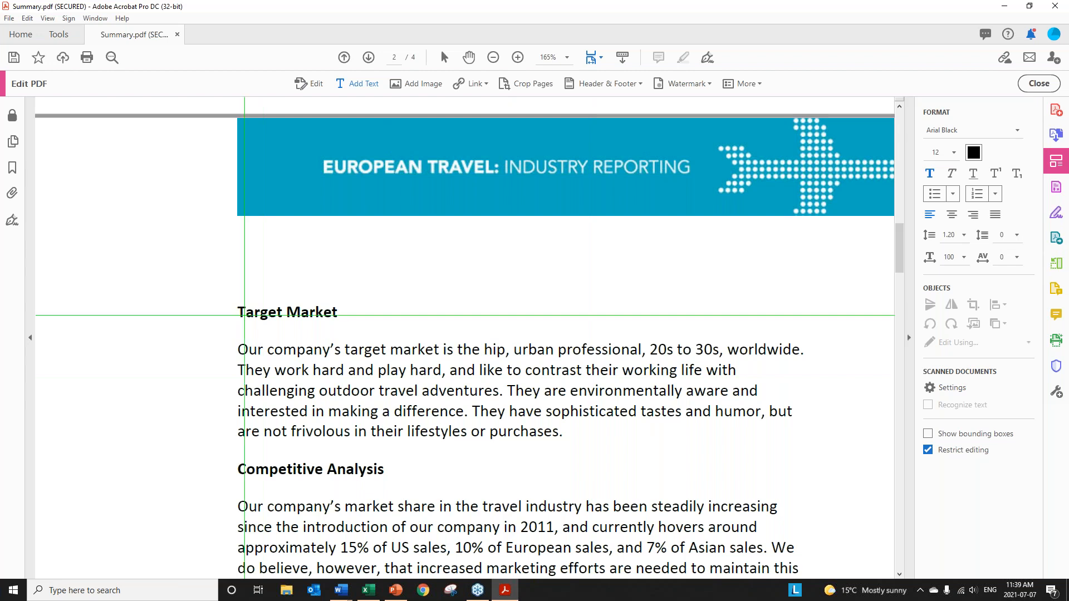
pyautogui.click(443, 309)
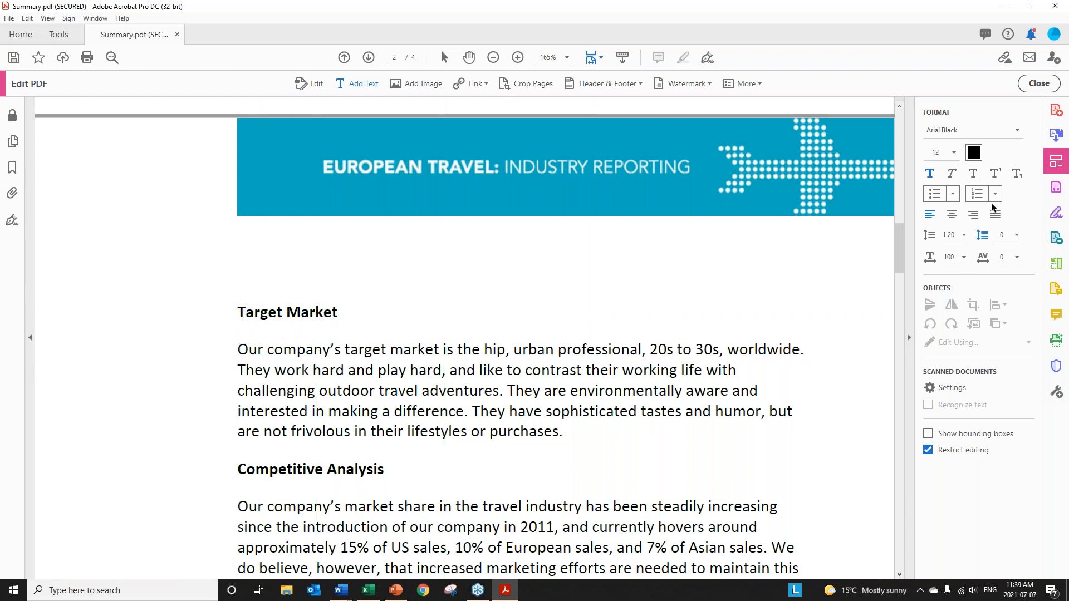
pyautogui.click(1038, 85)
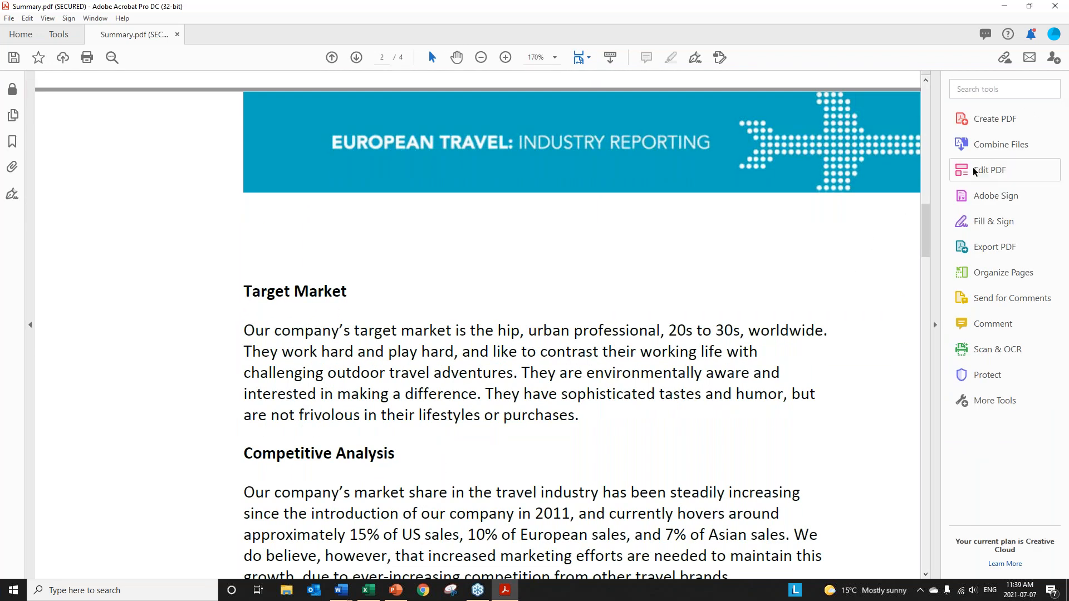
# Edit the PDF's body text on page 2 and delete the "Target Market" heading.
pyautogui.click(974, 171)
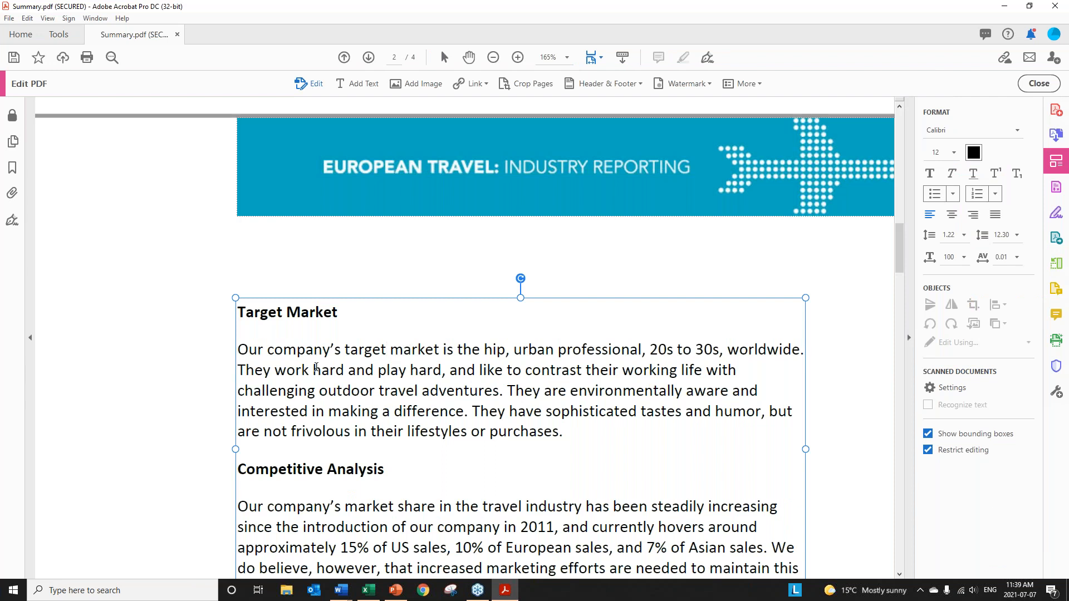
pyautogui.moveTo(243, 310)
pyautogui.mouseDown()
pyautogui.moveTo(360, 316)
pyautogui.moveTo(228, 309)
pyautogui.mouseUp()
pyautogui.press('Delete')
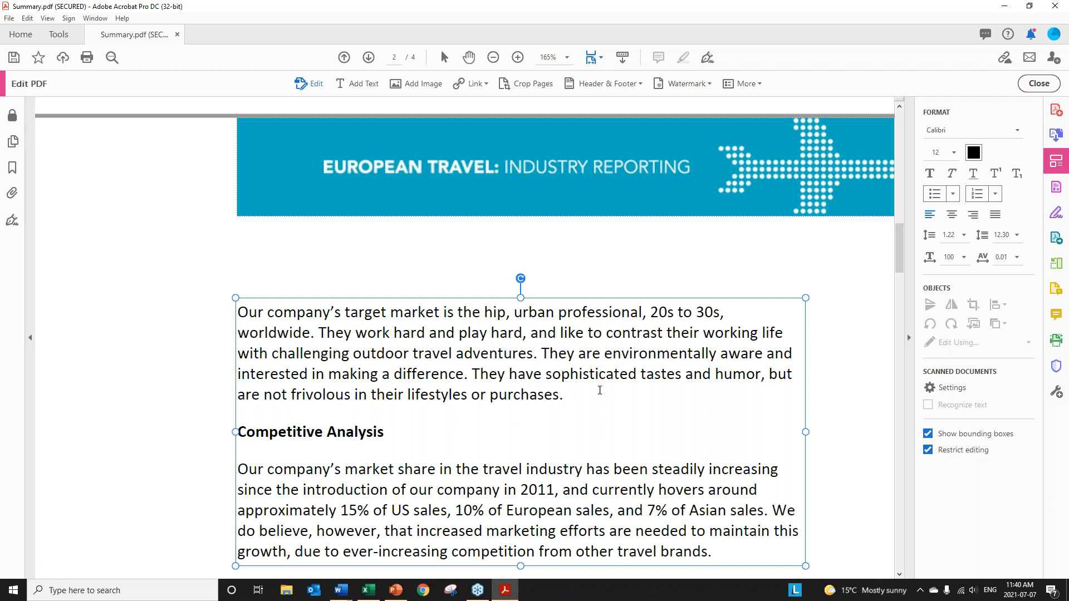
# Remove the password security from Summary.pdf using the Protect tool and save the file.
pyautogui.click(1038, 83)
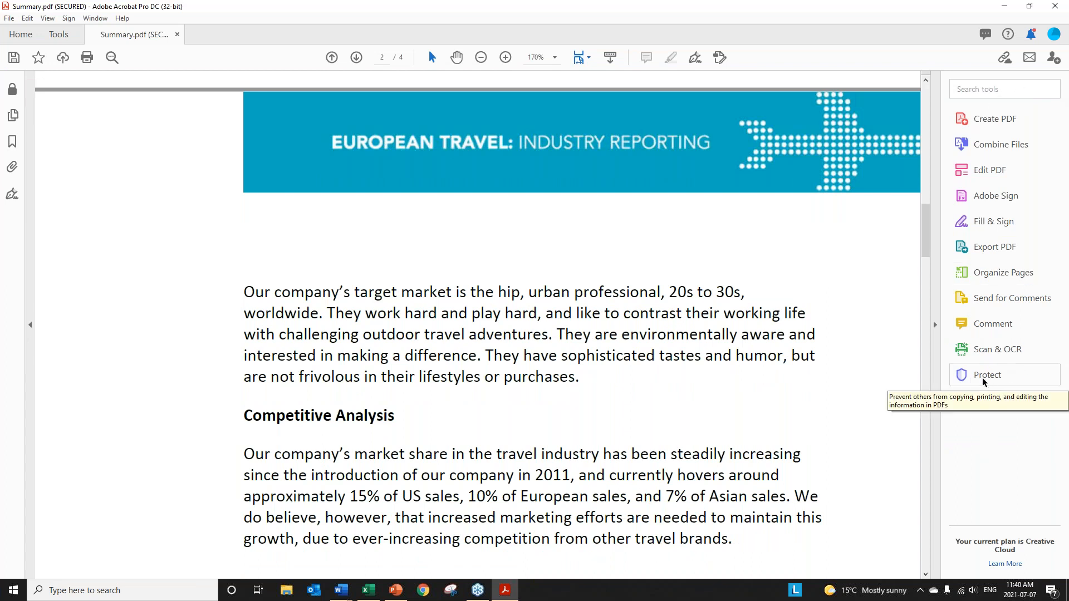
pyautogui.click(52, 36)
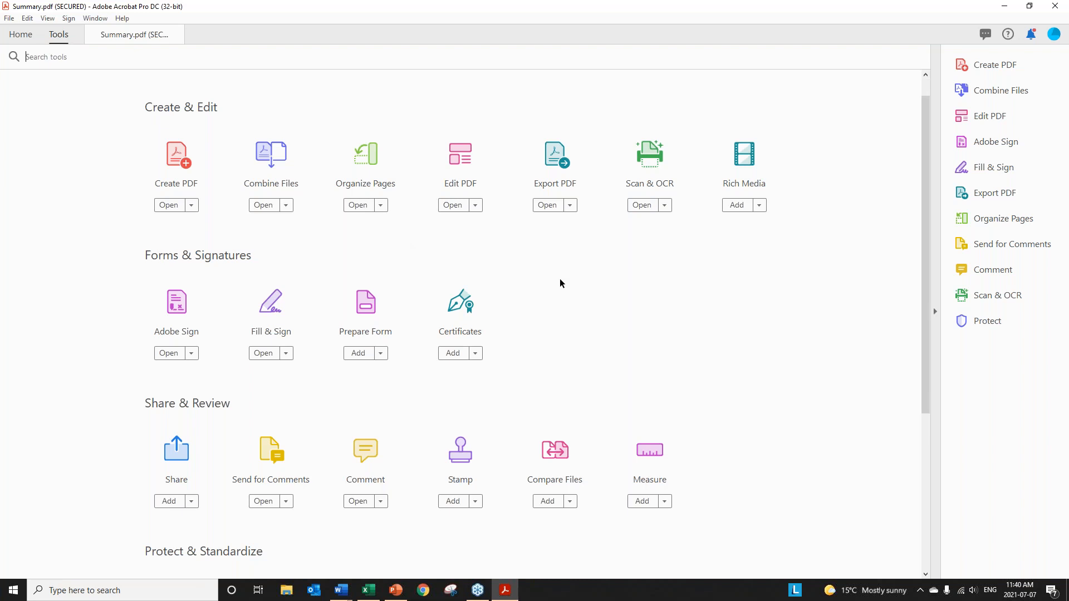
pyautogui.scroll(-3, 557, 289)
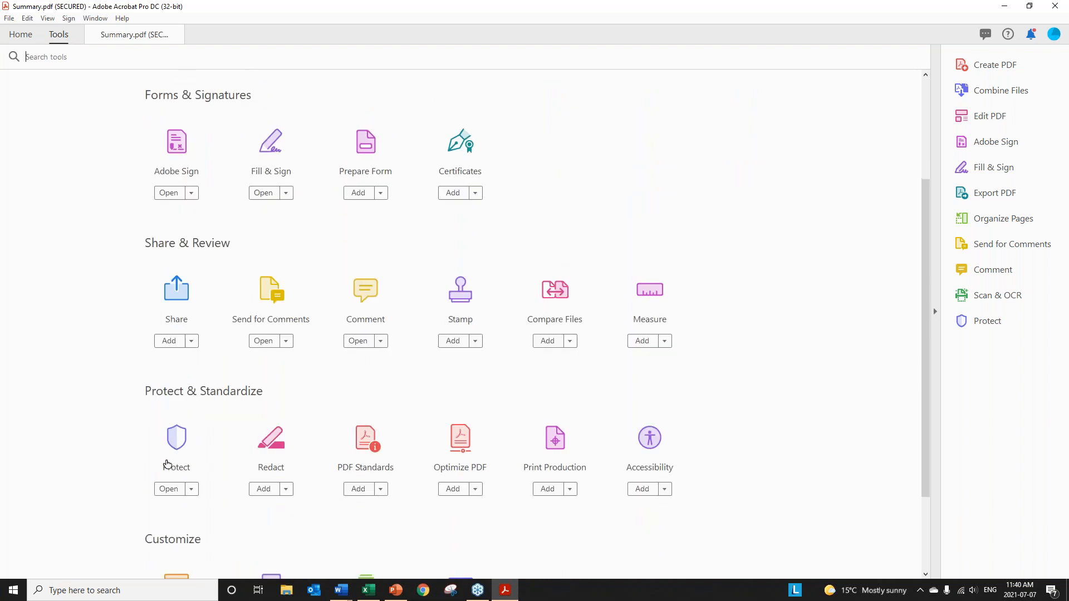
pyautogui.click(179, 443)
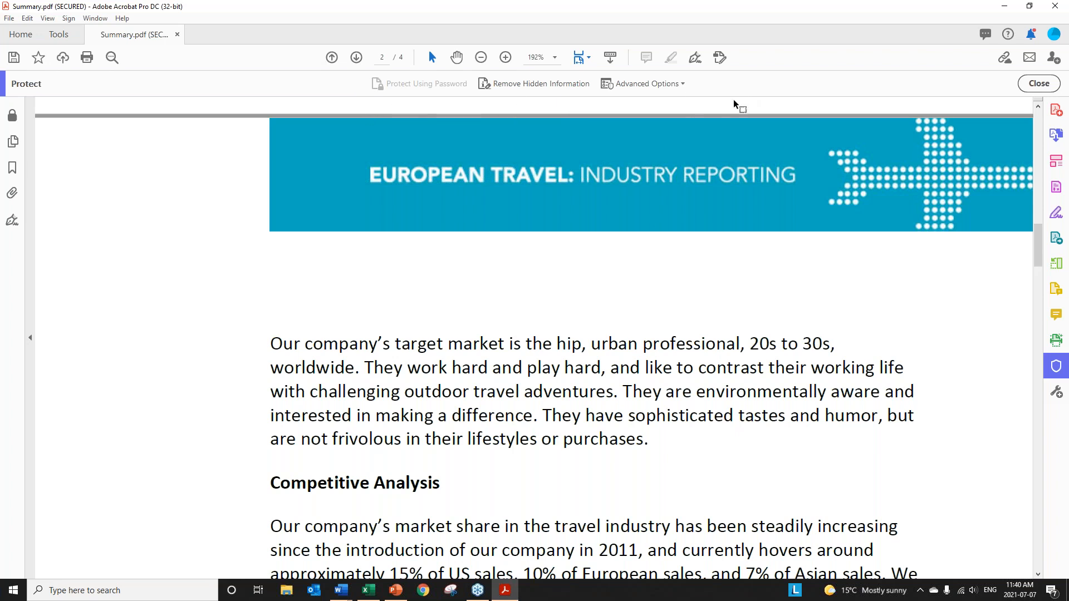
pyautogui.click(682, 84)
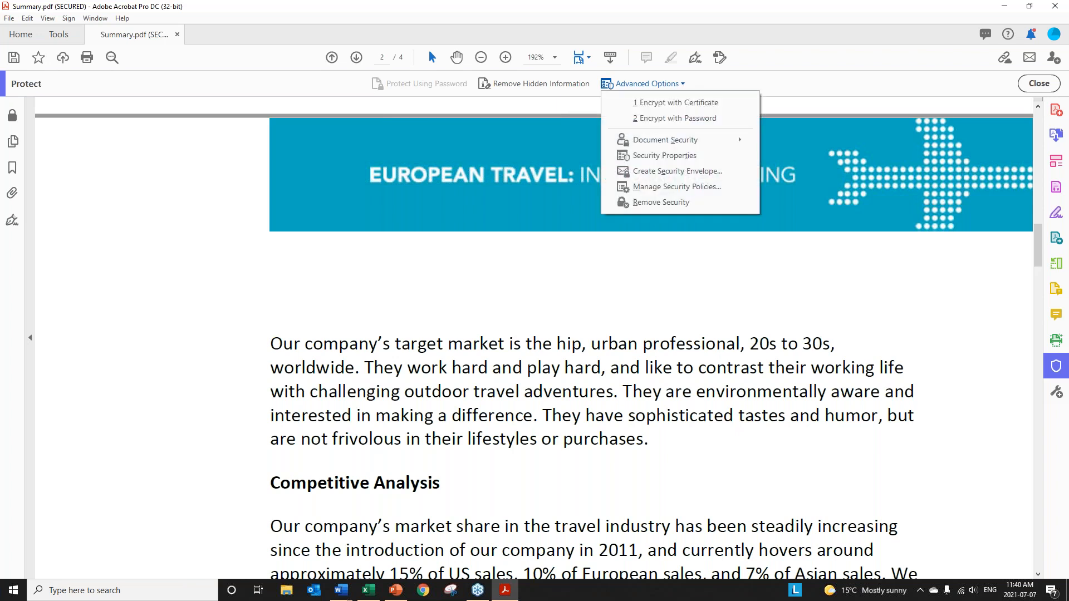
pyautogui.click(658, 204)
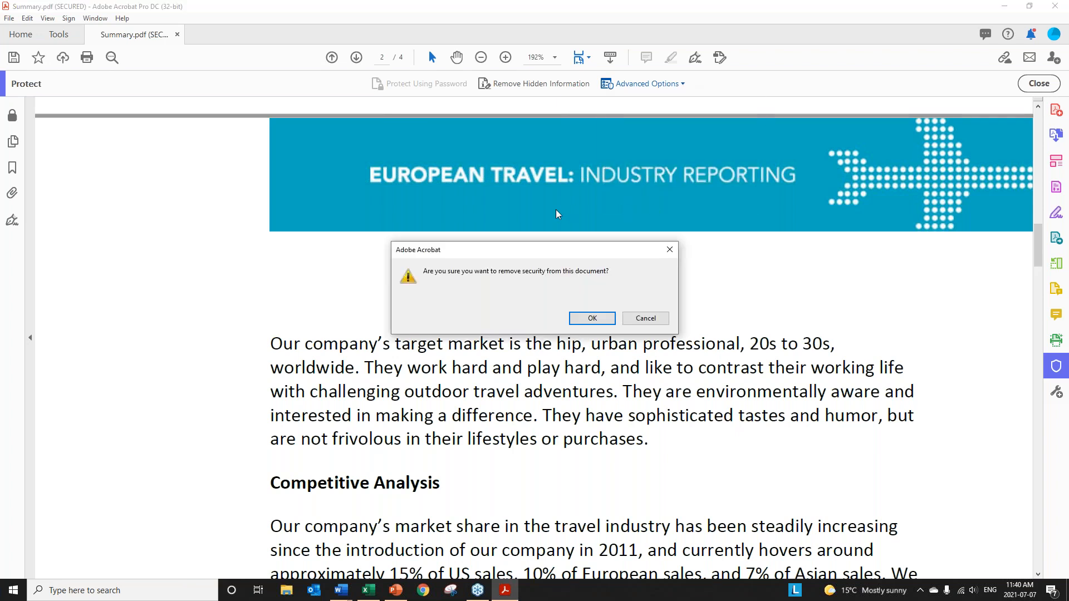
pyautogui.click(588, 320)
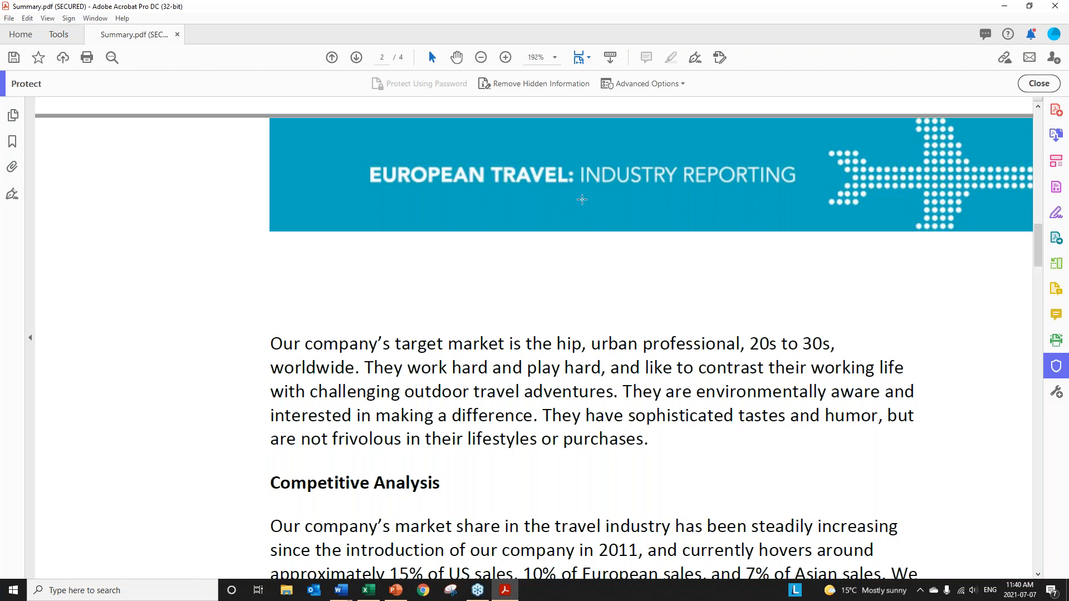
pyautogui.click(9, 18)
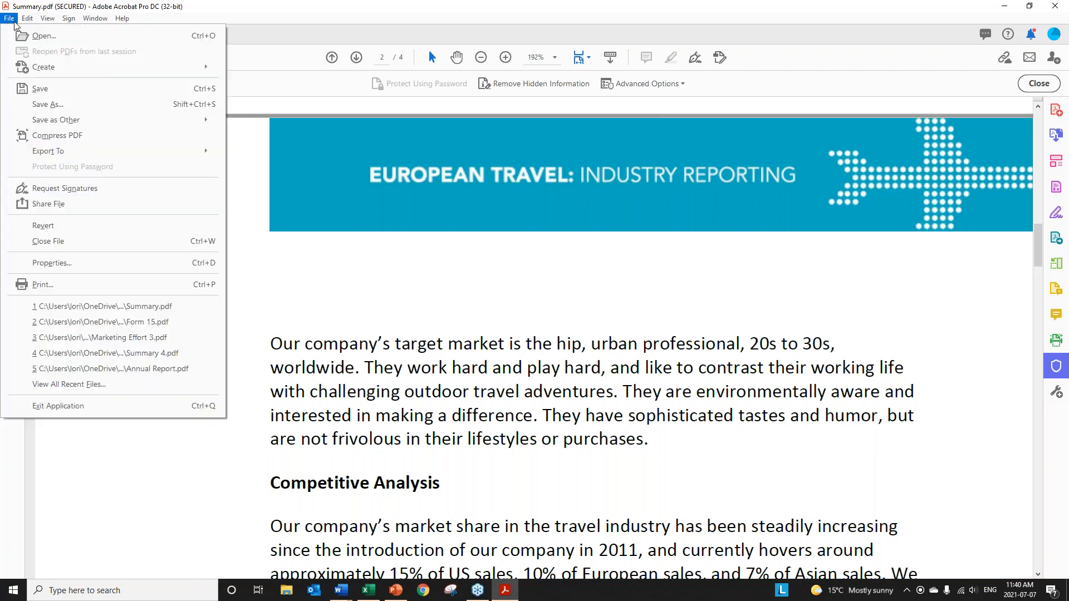
pyautogui.click(37, 96)
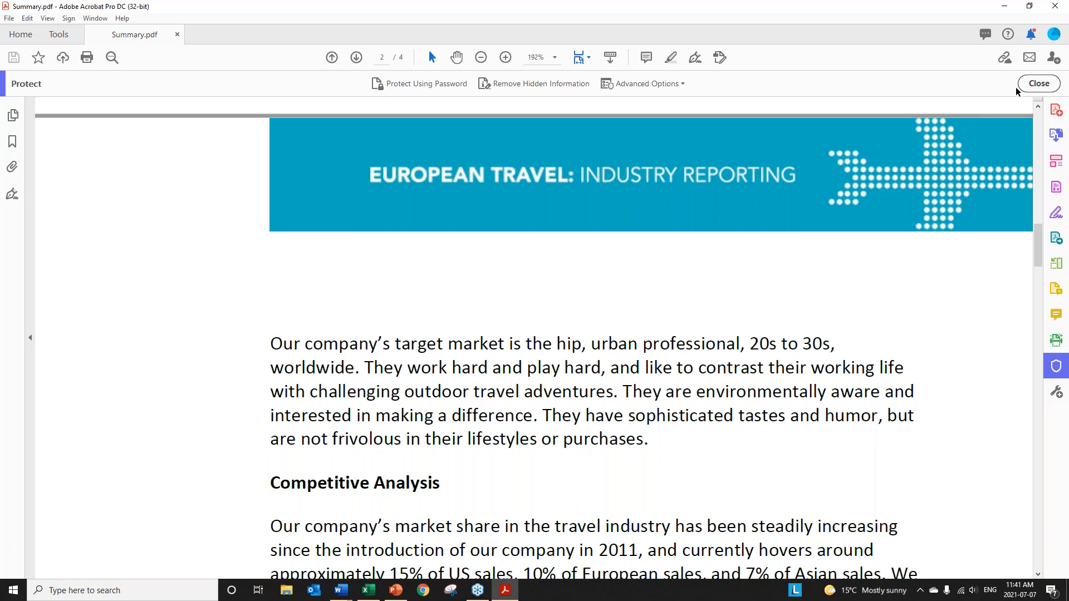
# Add the text "This is added text" above the first paragraph on page 2 of the PDF.
pyautogui.click(1031, 84)
pyautogui.click(1003, 168)
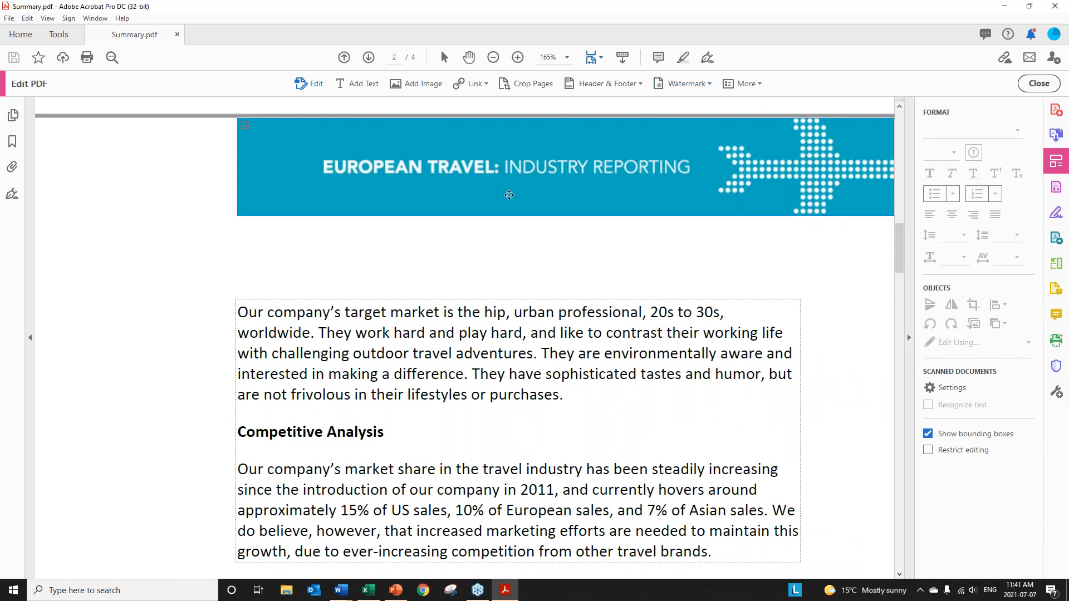
pyautogui.click(362, 83)
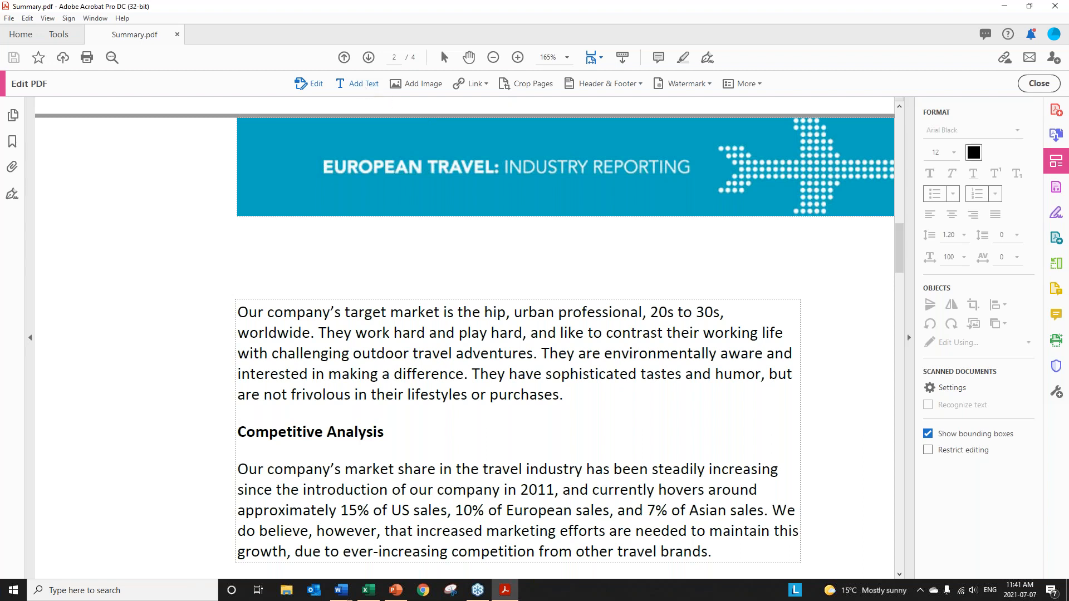
pyautogui.click(232, 254)
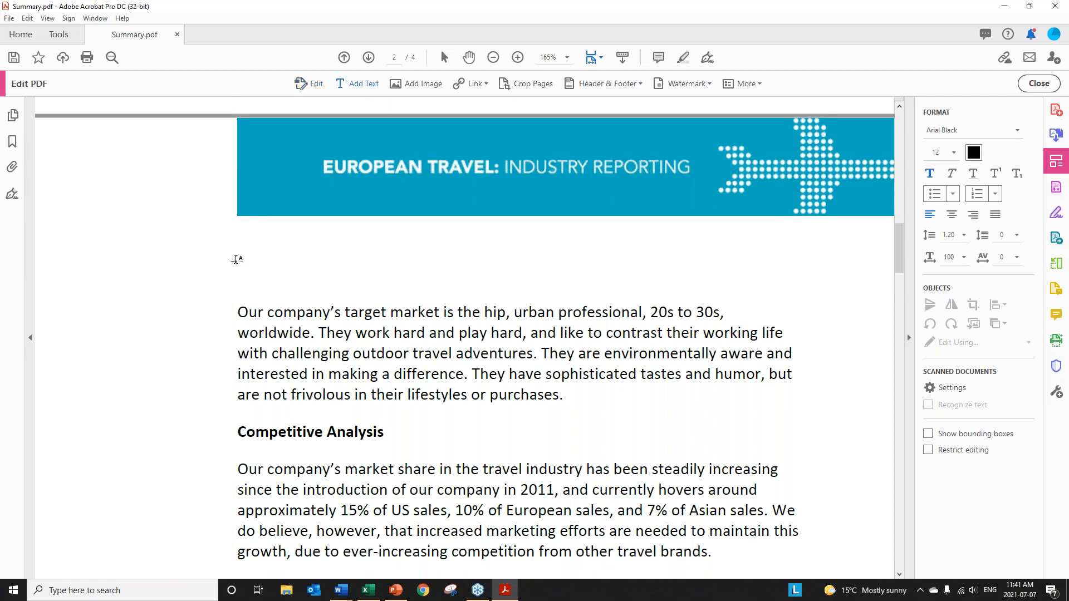
pyautogui.write('This')
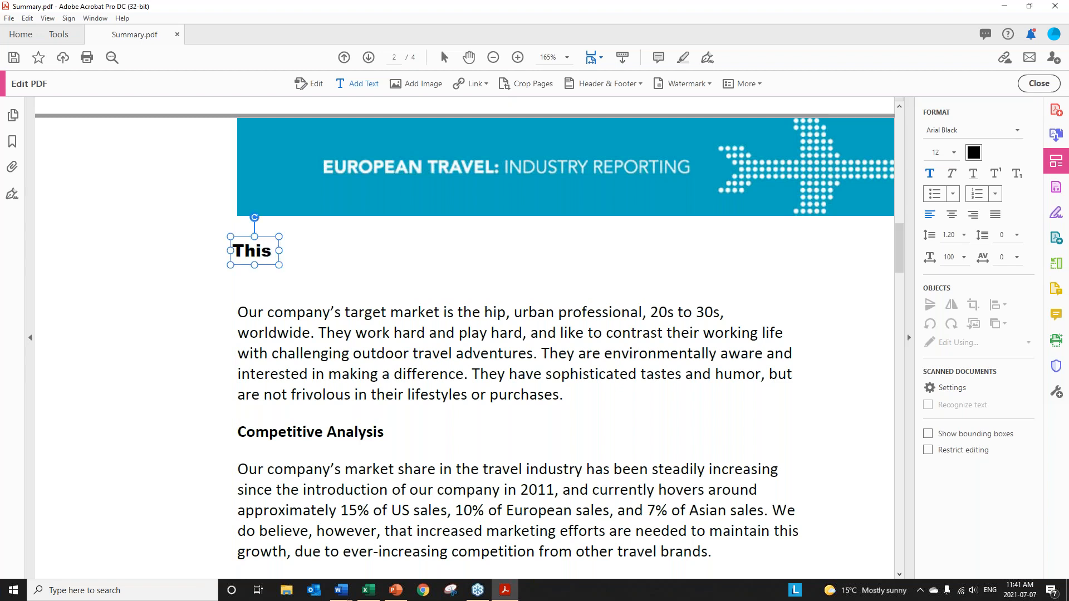
pyautogui.write(' is adde')
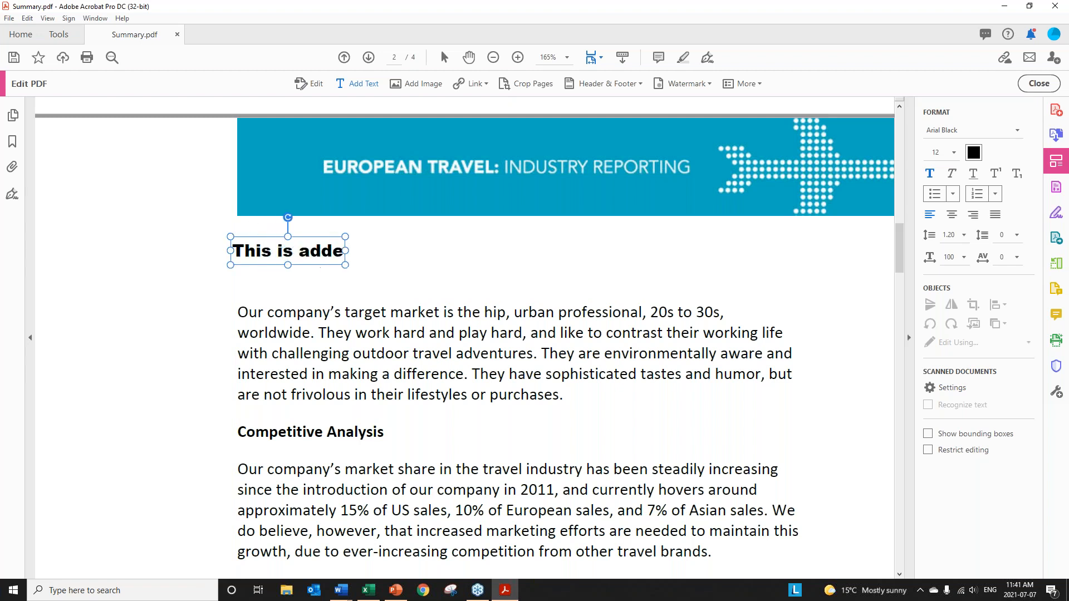
pyautogui.write('d text')
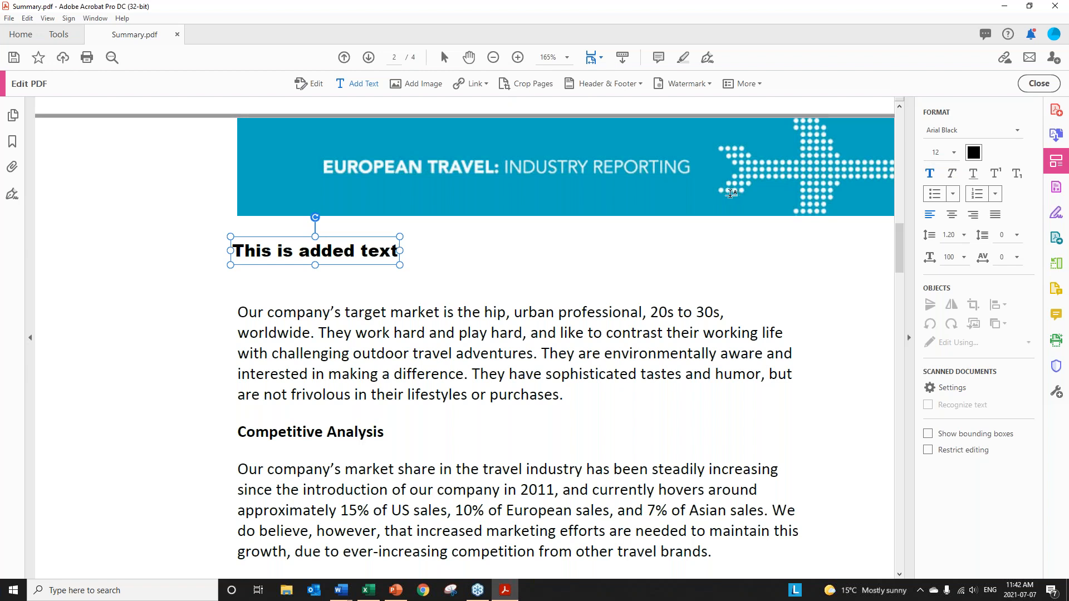
pyautogui.click(581, 243)
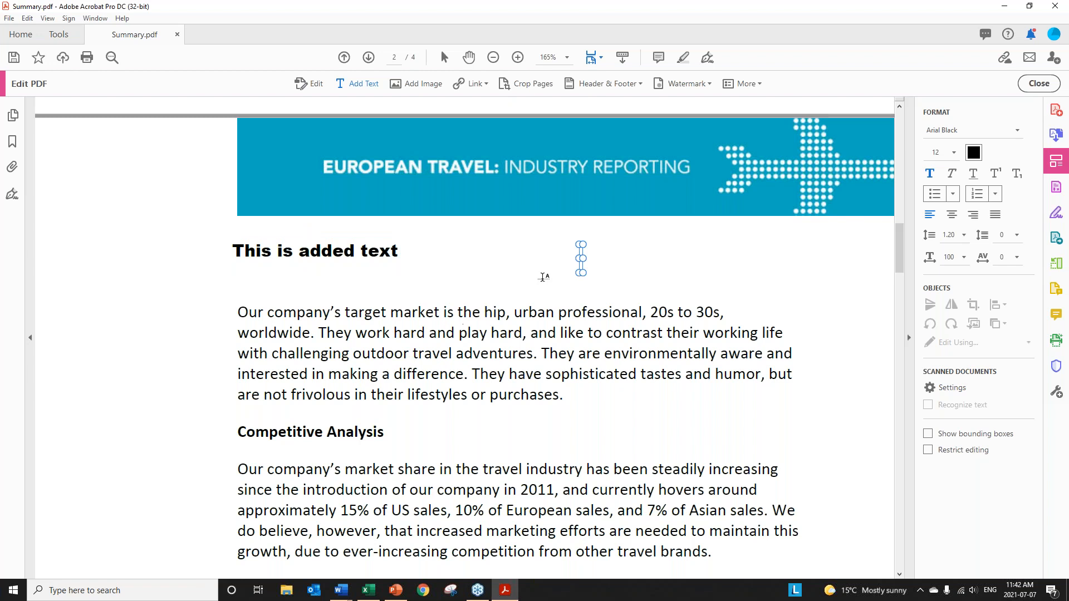
# Open the Content Editing preferences and view the fallback font choices for editing.
pyautogui.scroll(2, 543, 277)
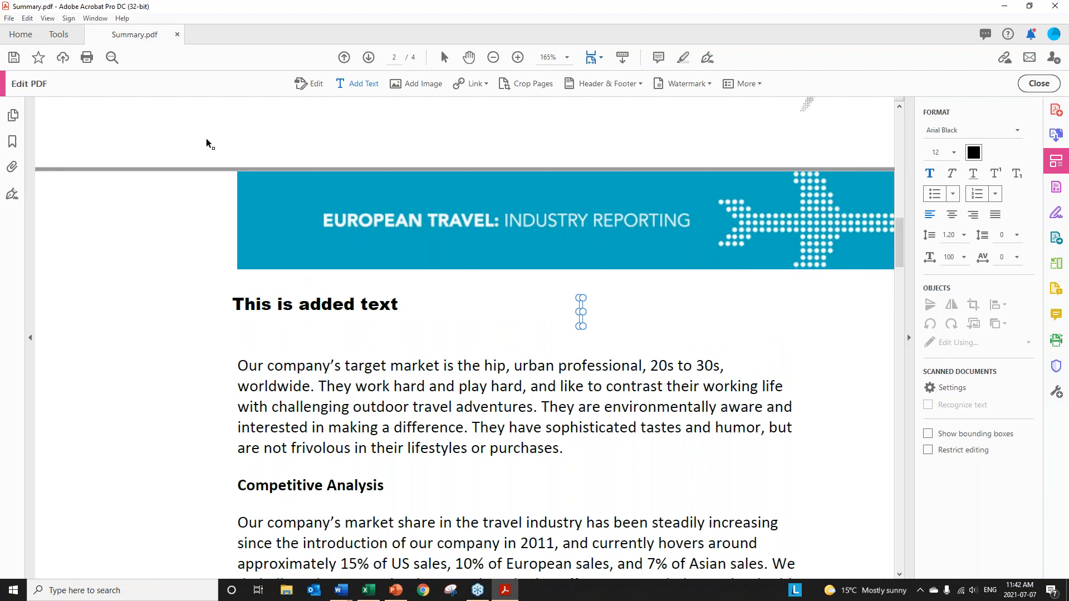
pyautogui.click(27, 18)
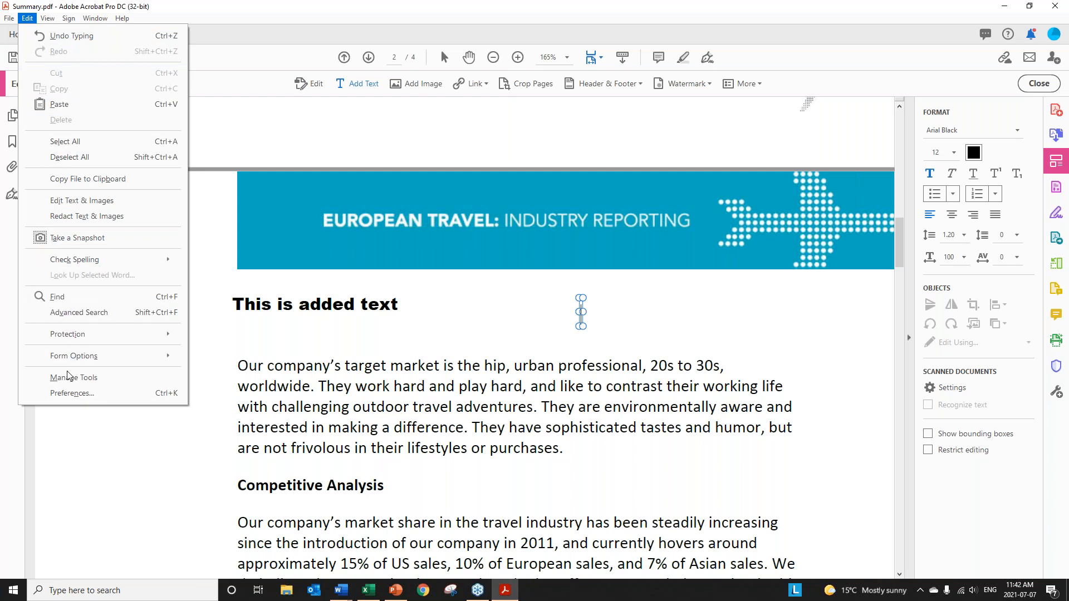
pyautogui.click(69, 393)
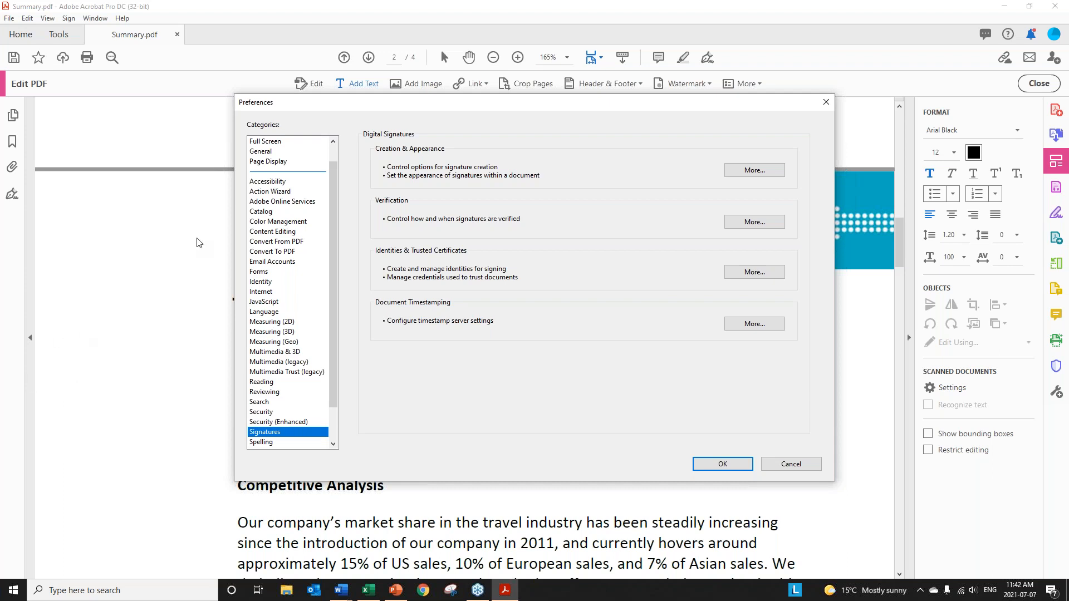
pyautogui.click(262, 232)
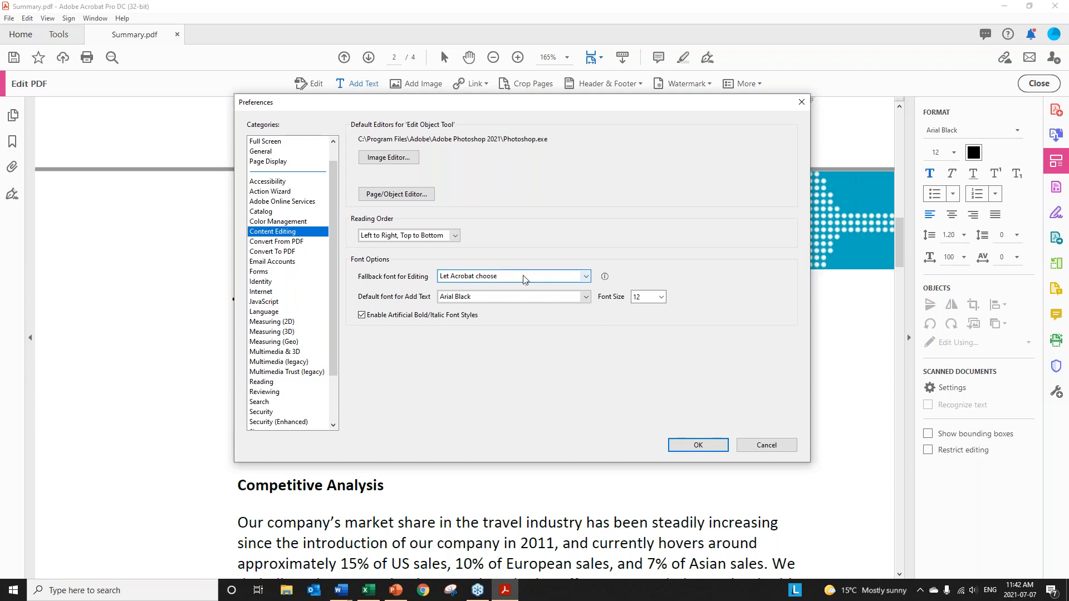
pyautogui.click(486, 280)
pyautogui.click(486, 278)
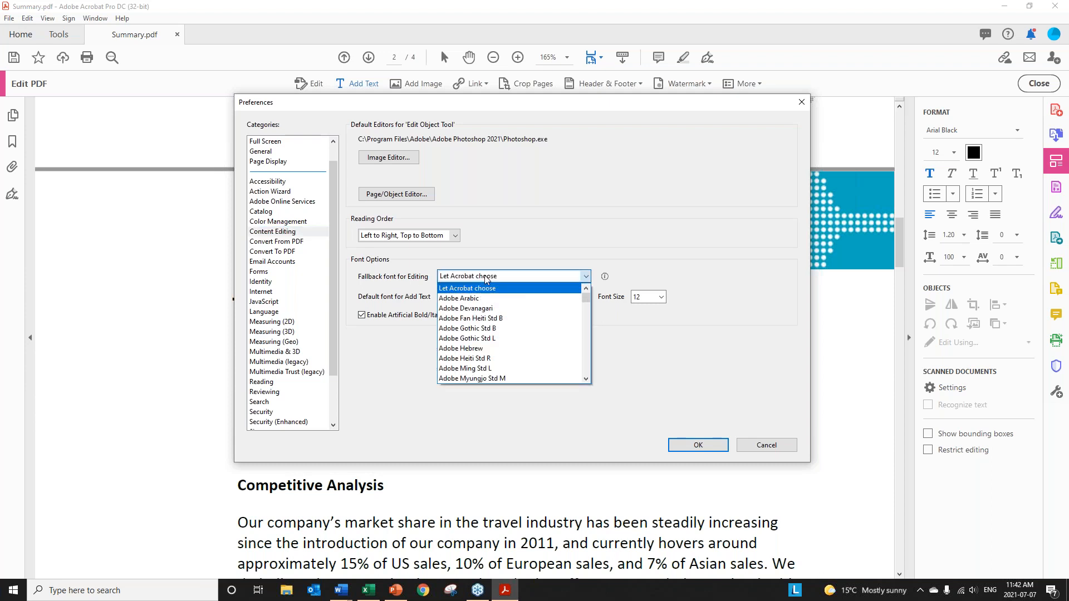
pyautogui.click(485, 275)
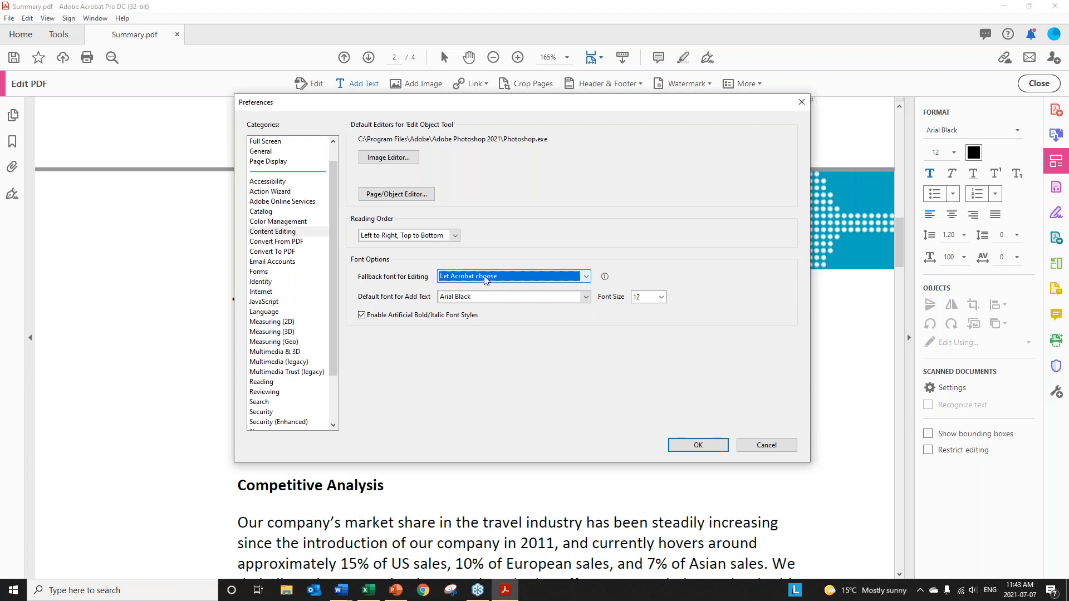
# Look through the default font choices for added text, then close the preferences without saving changes.
pyautogui.click(444, 298)
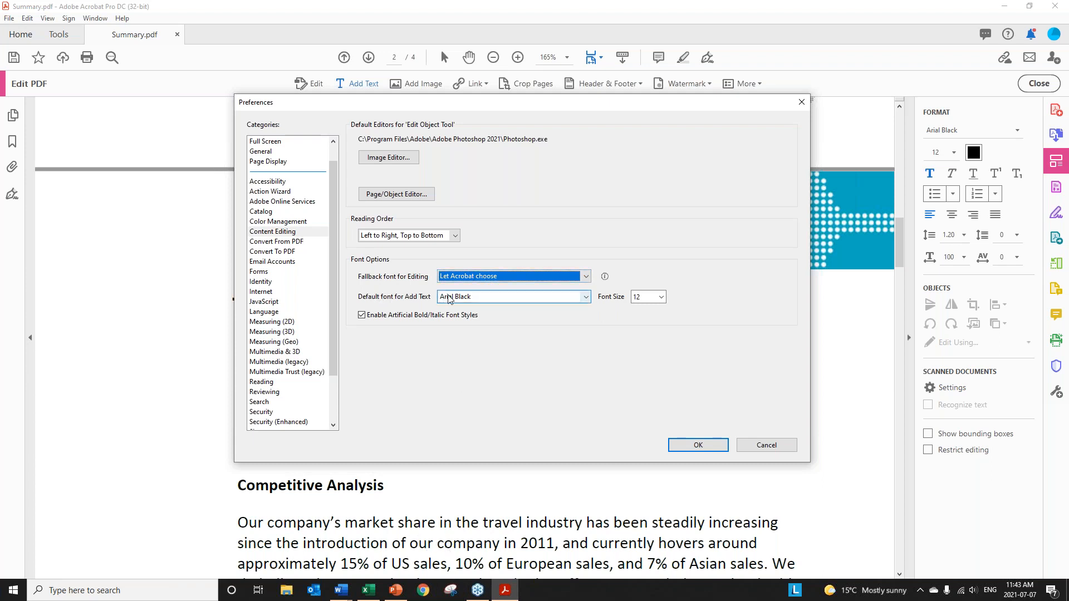
pyautogui.click(549, 301)
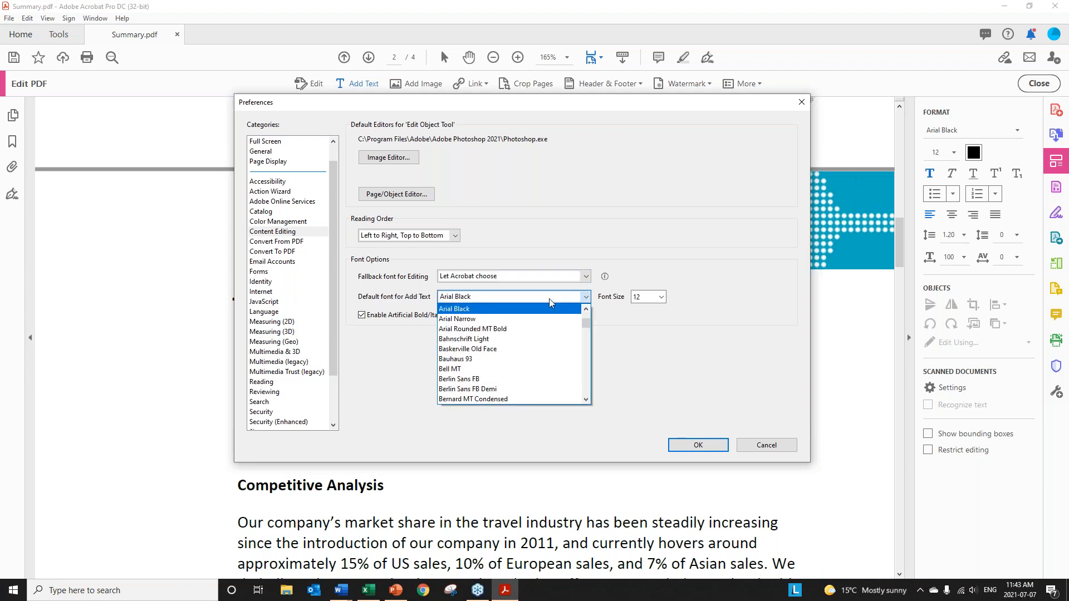
pyautogui.scroll(1, 557, 336)
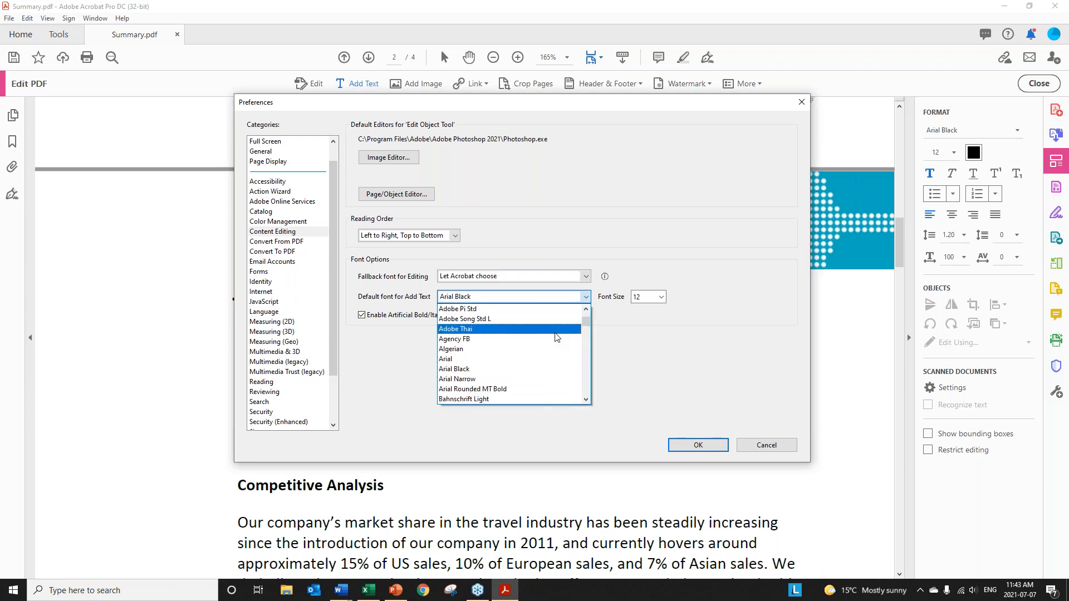
pyautogui.scroll(-4, 557, 337)
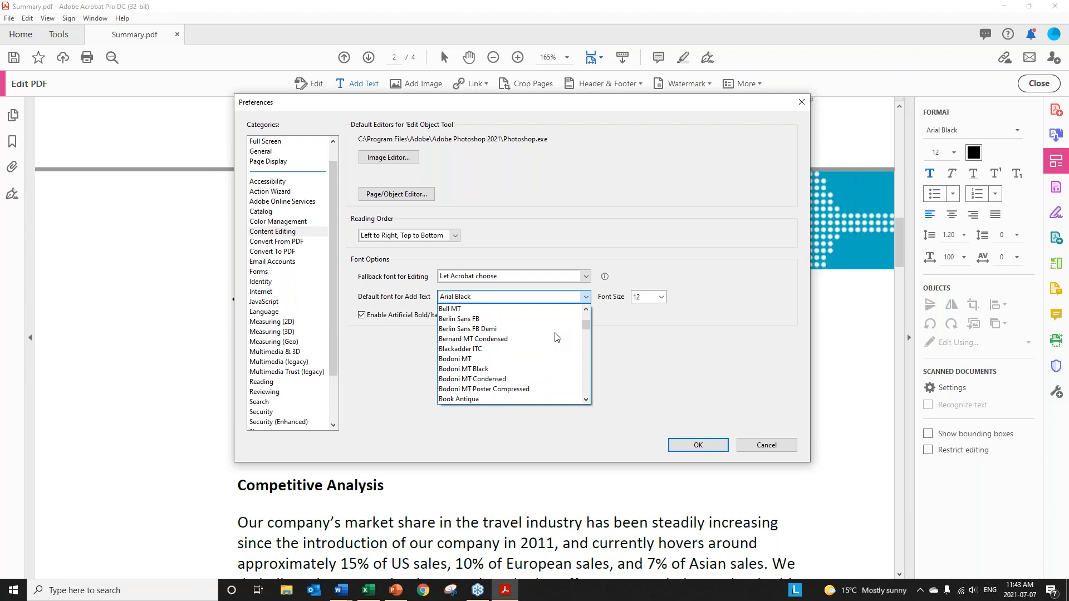
pyautogui.scroll(1, 768, 450)
pyautogui.click(767, 446)
pyautogui.click(769, 449)
pyautogui.click(534, 361)
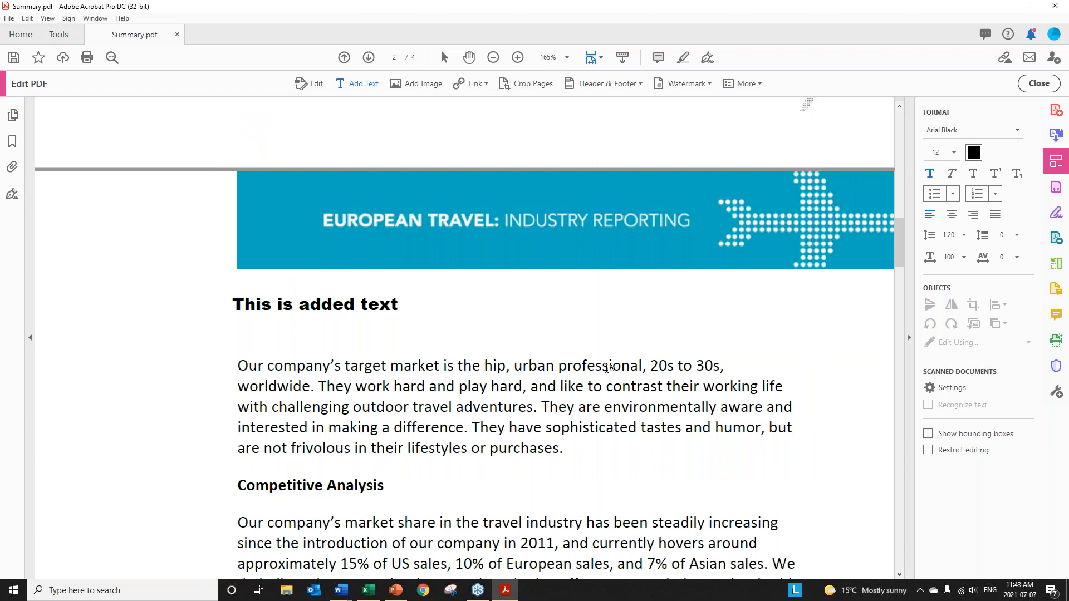
# Check the font of the word "professional" in page 2's first paragraph, then leave PDF editing.
pyautogui.click(1030, 87)
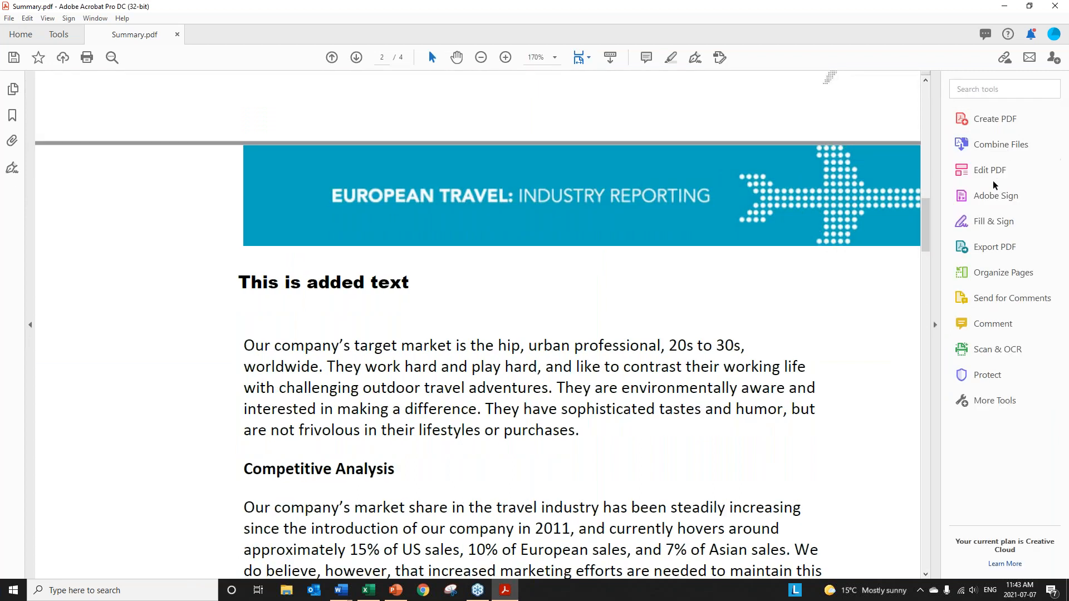
pyautogui.click(993, 172)
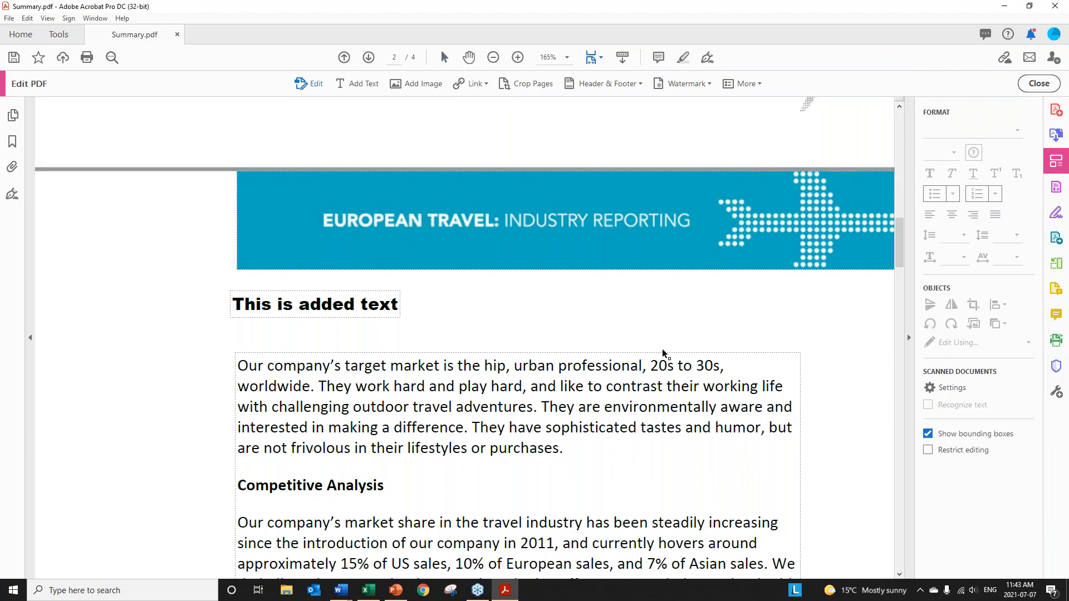
pyautogui.doubleClick(605, 367)
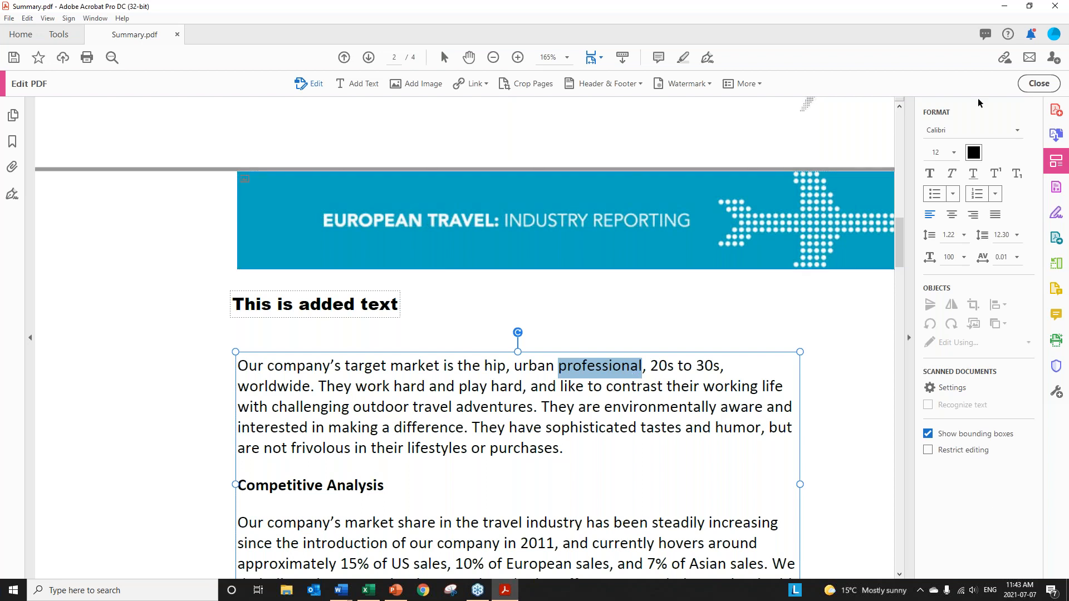
pyautogui.click(1039, 83)
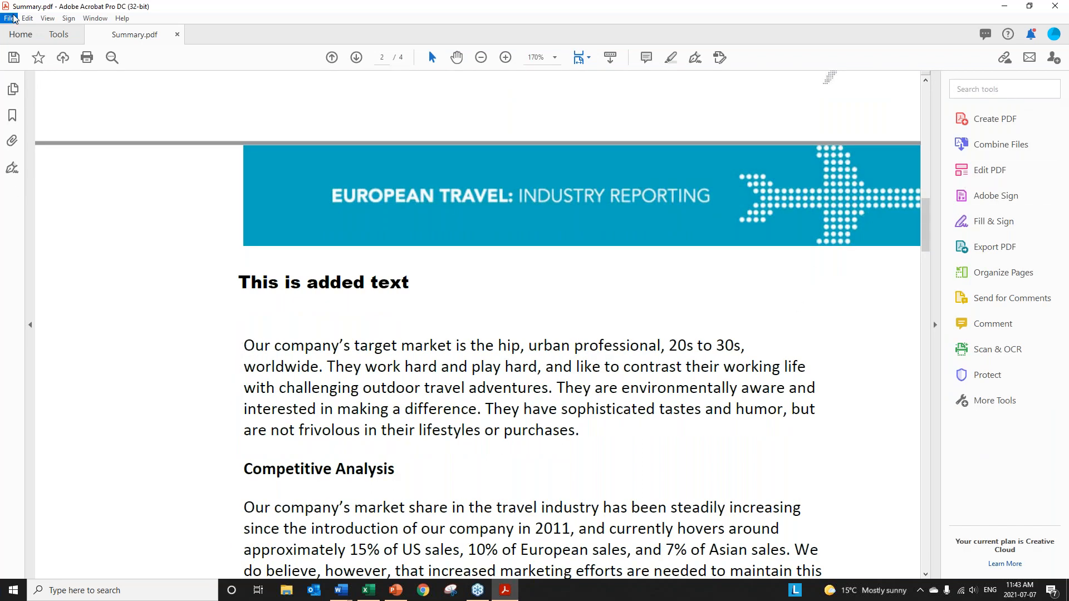
# Set the default font size for added text to 11 in the Content Editing preferences and save the change.
pyautogui.click(26, 18)
pyautogui.click(72, 394)
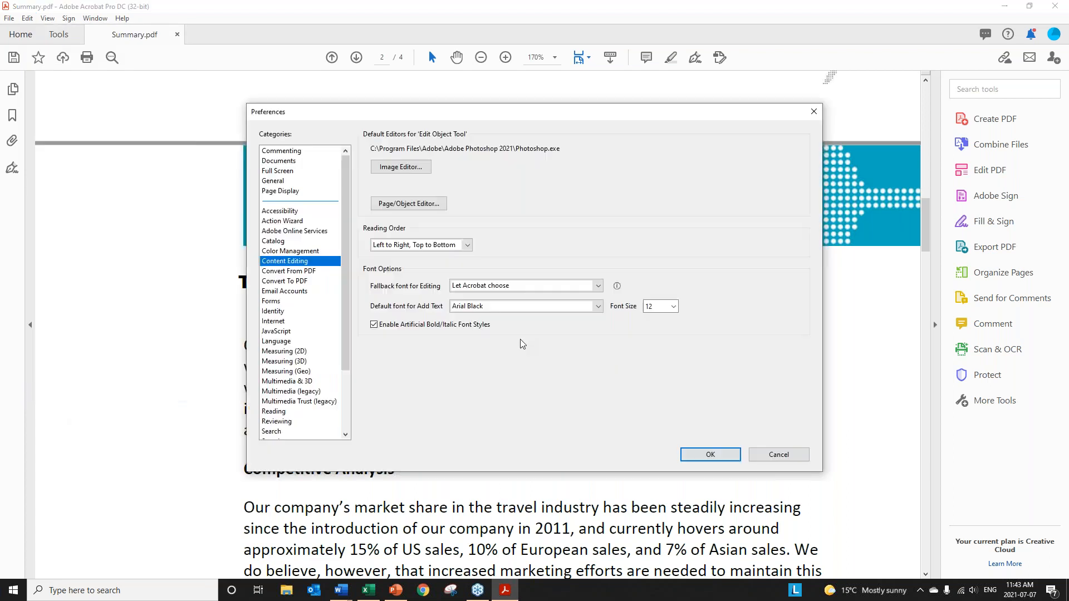
pyautogui.click(596, 307)
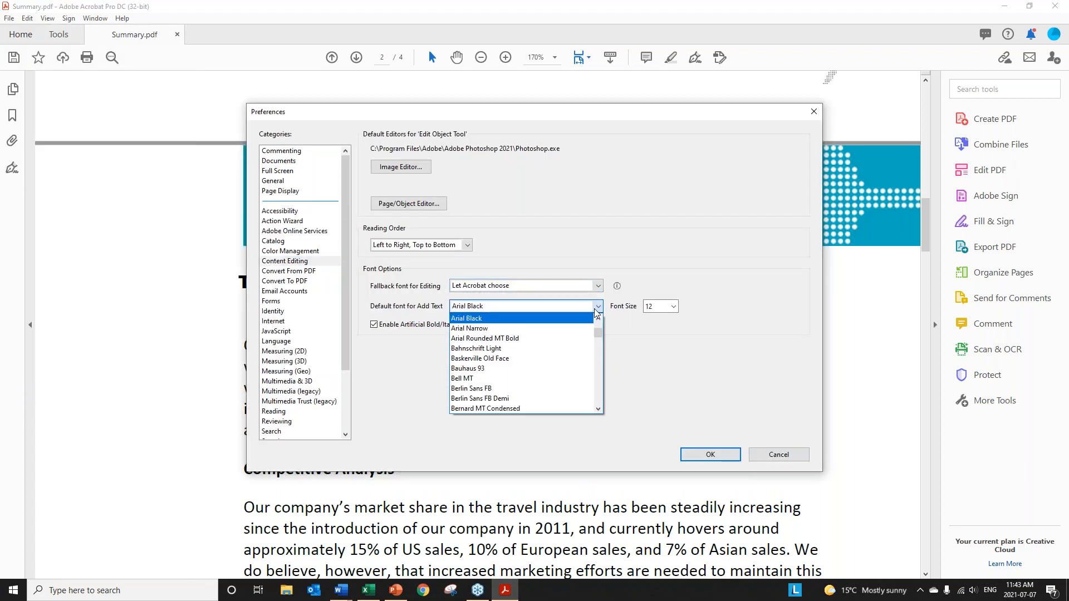
pyautogui.scroll(-3, 597, 384)
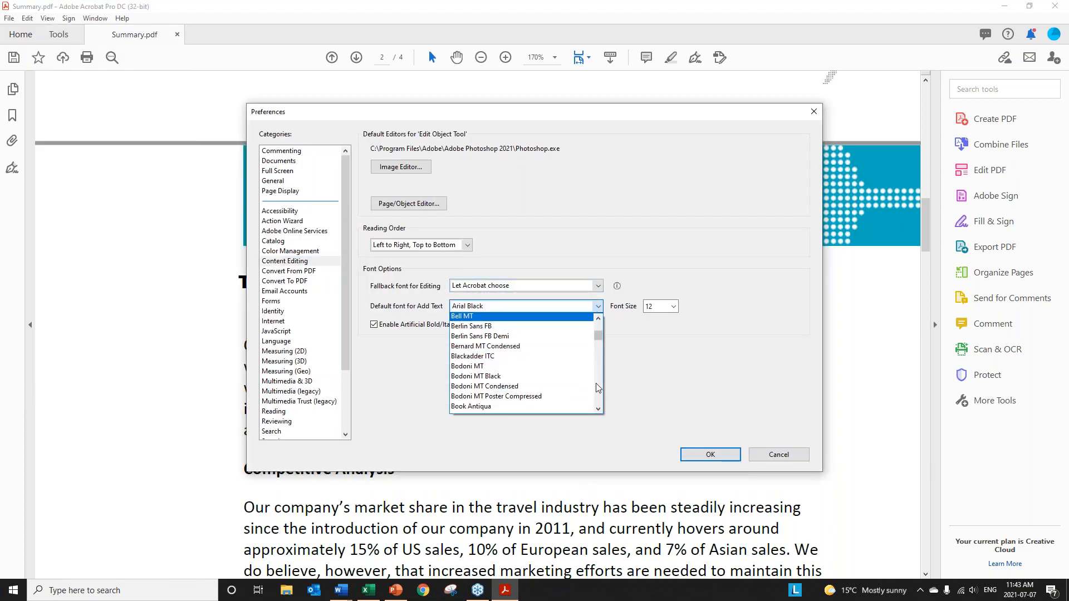
pyautogui.click(597, 388)
pyautogui.click(597, 307)
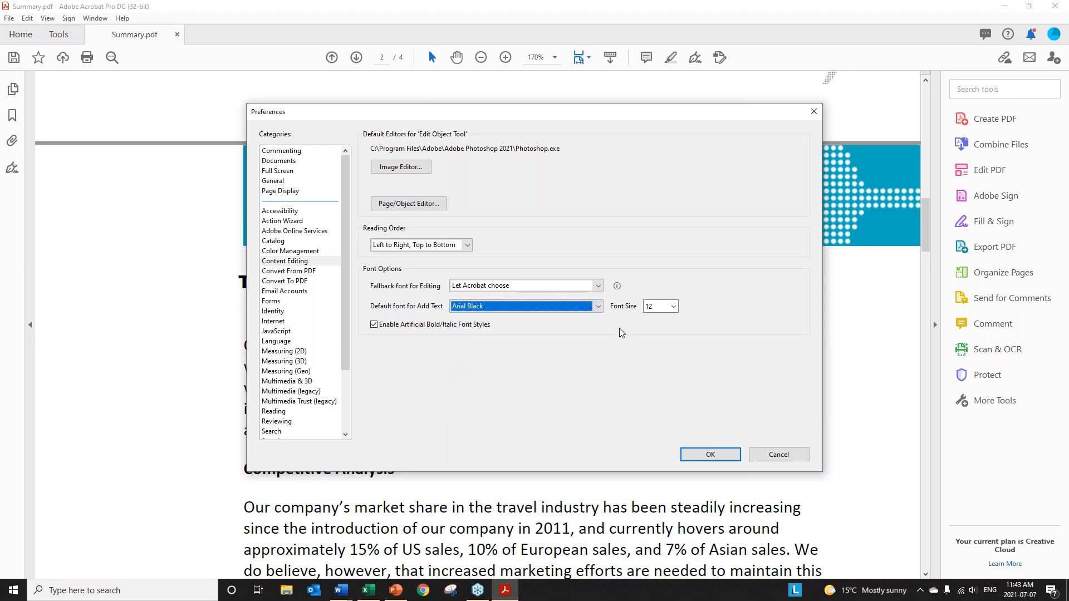
pyautogui.click(673, 306)
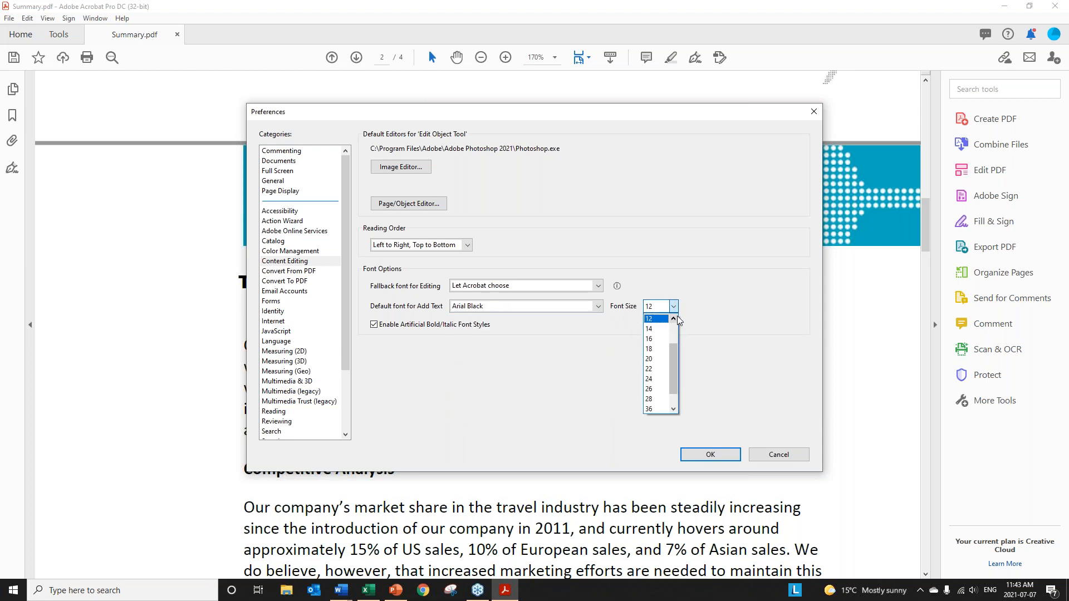
pyautogui.click(659, 321)
pyautogui.click(710, 455)
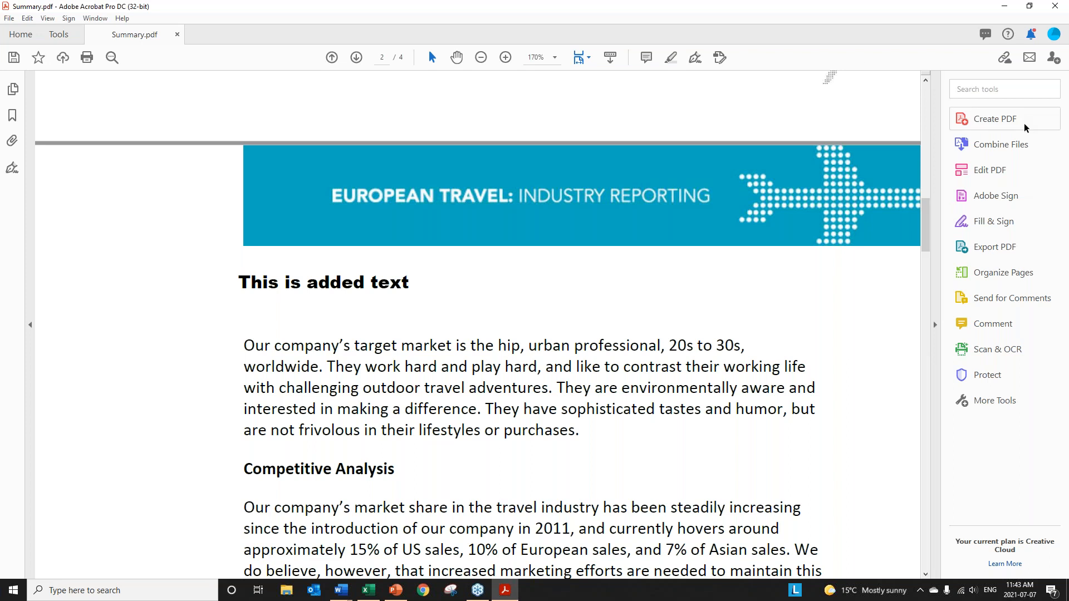
# Add a second "This is added text" line on page 2, to the right of the existing added text.
pyautogui.click(997, 180)
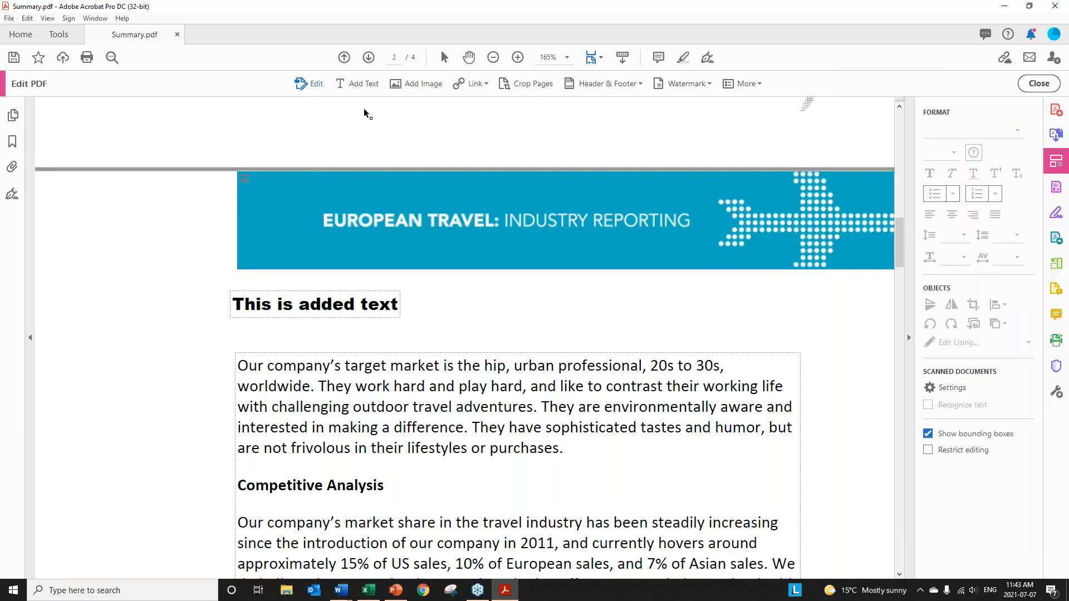
pyautogui.click(373, 85)
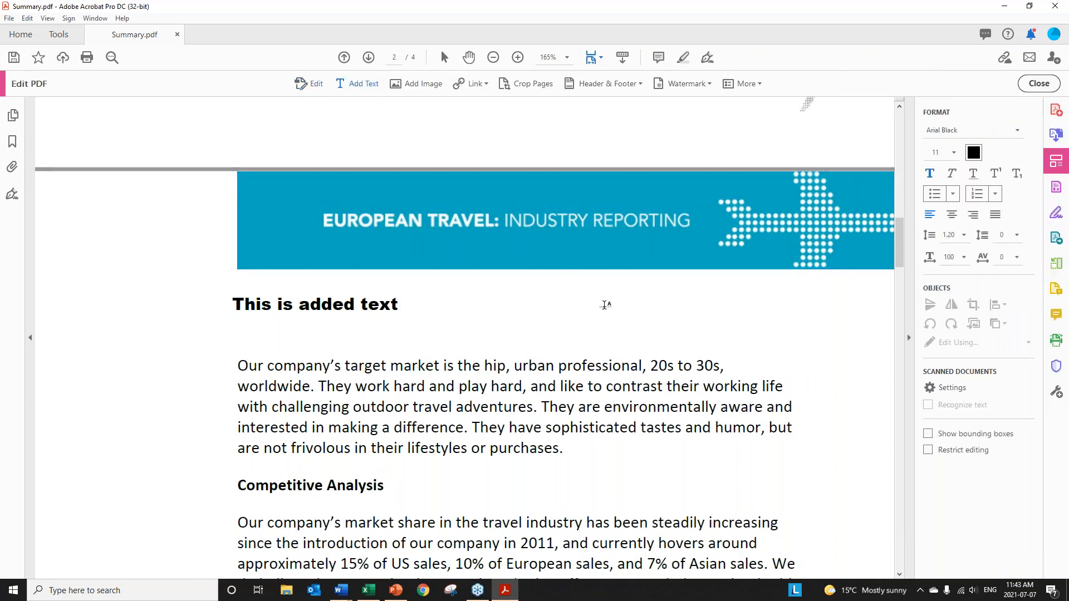
pyautogui.write('This')
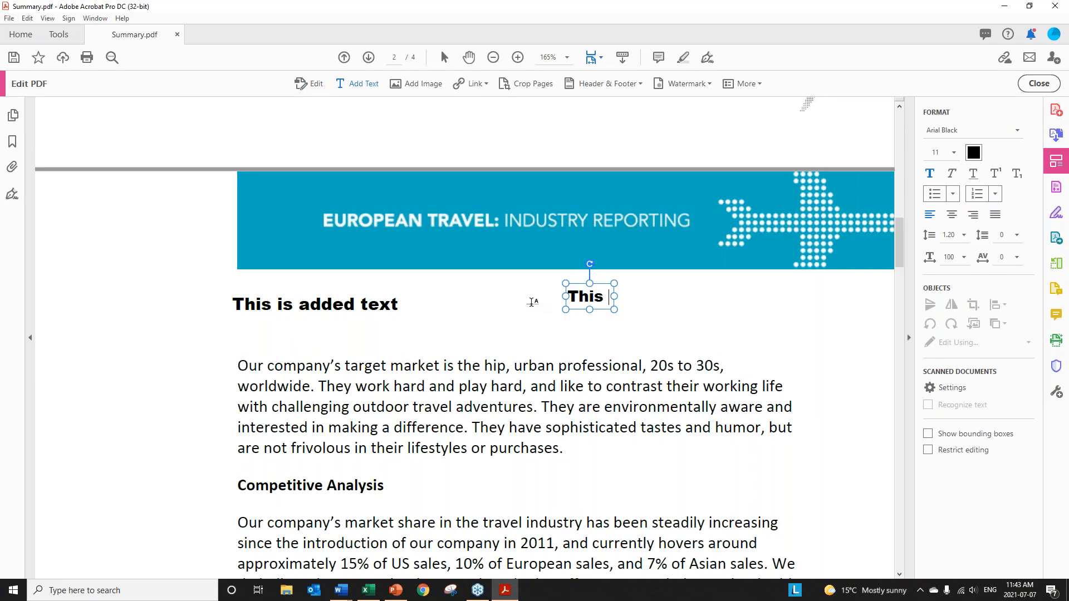
pyautogui.write(' is added')
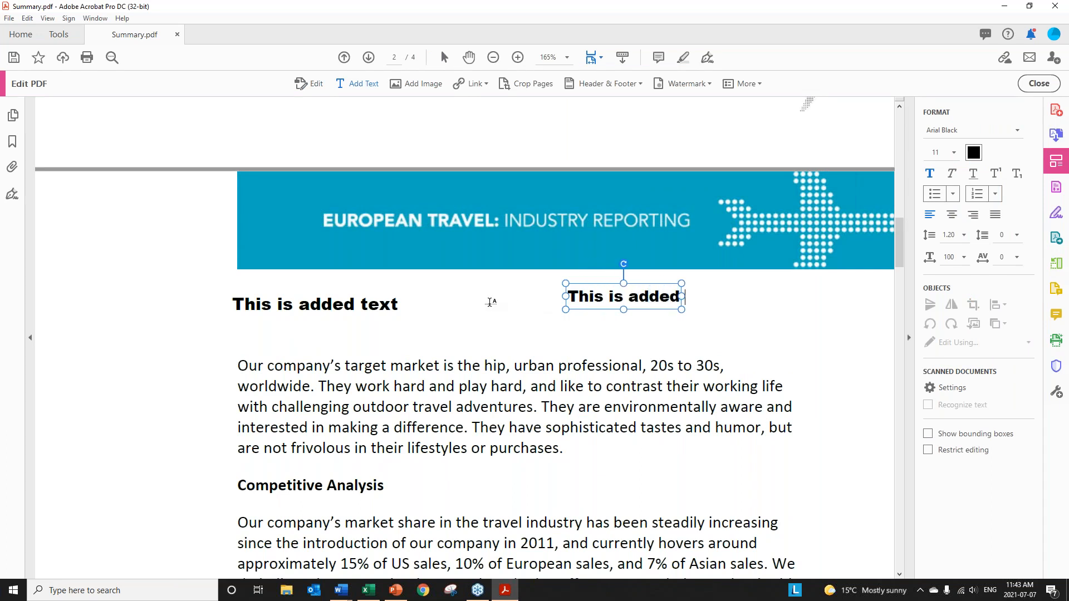
pyautogui.write(' text')
pyautogui.click(791, 330)
# Set the default font for added text to Calibri in the Content Editing preferences and save the change.
pyautogui.click(27, 18)
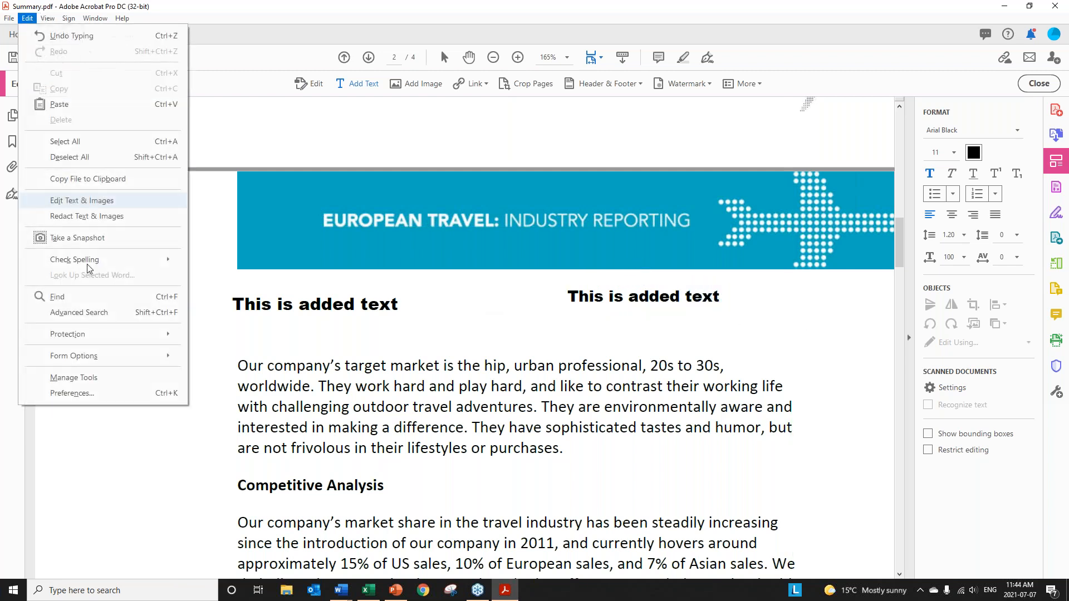
pyautogui.click(72, 393)
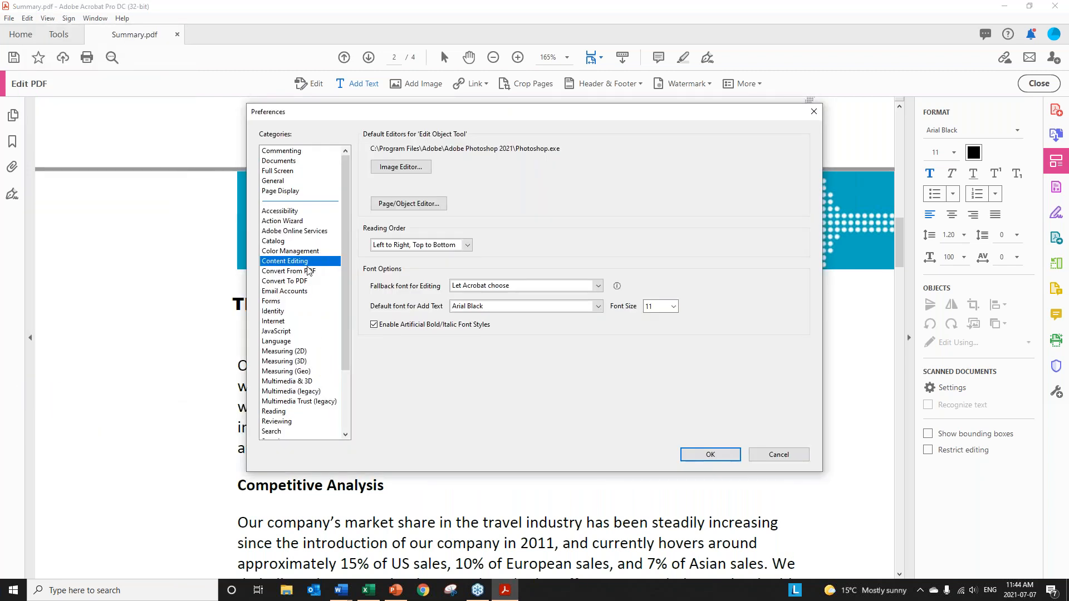
pyautogui.click(597, 307)
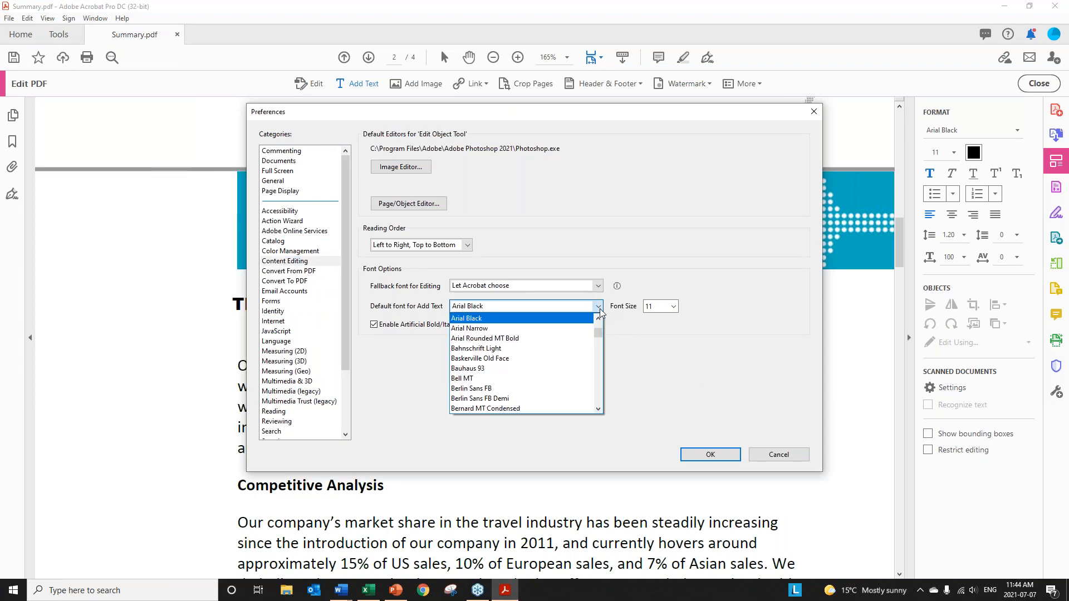
pyautogui.press('c')
pyautogui.click(537, 408)
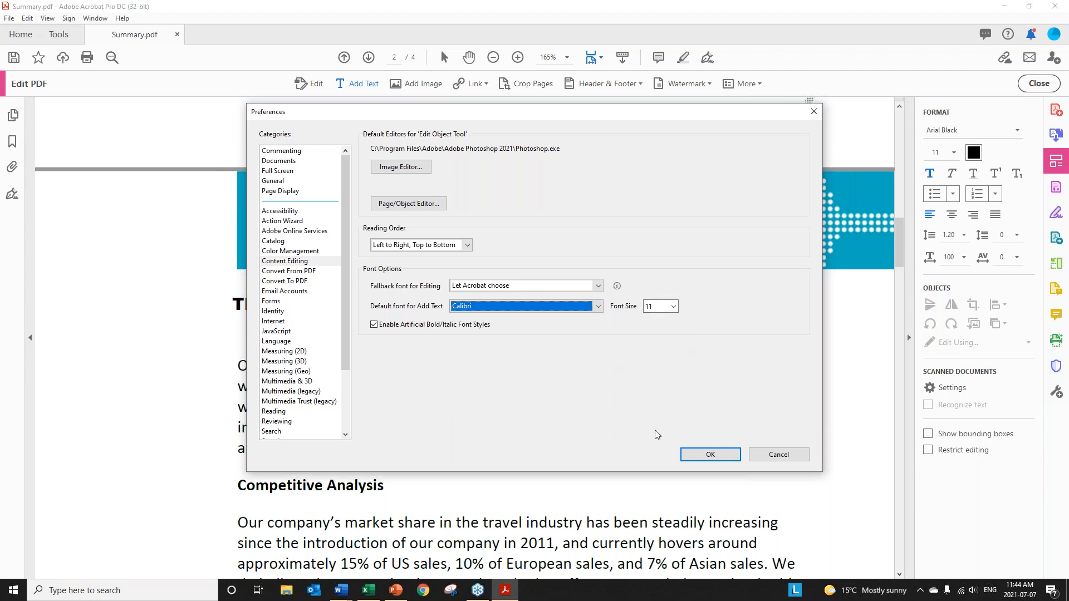
pyautogui.click(711, 459)
# Check the default font for added text in the Content Editing preferences, then close them without saving.
pyautogui.click(27, 18)
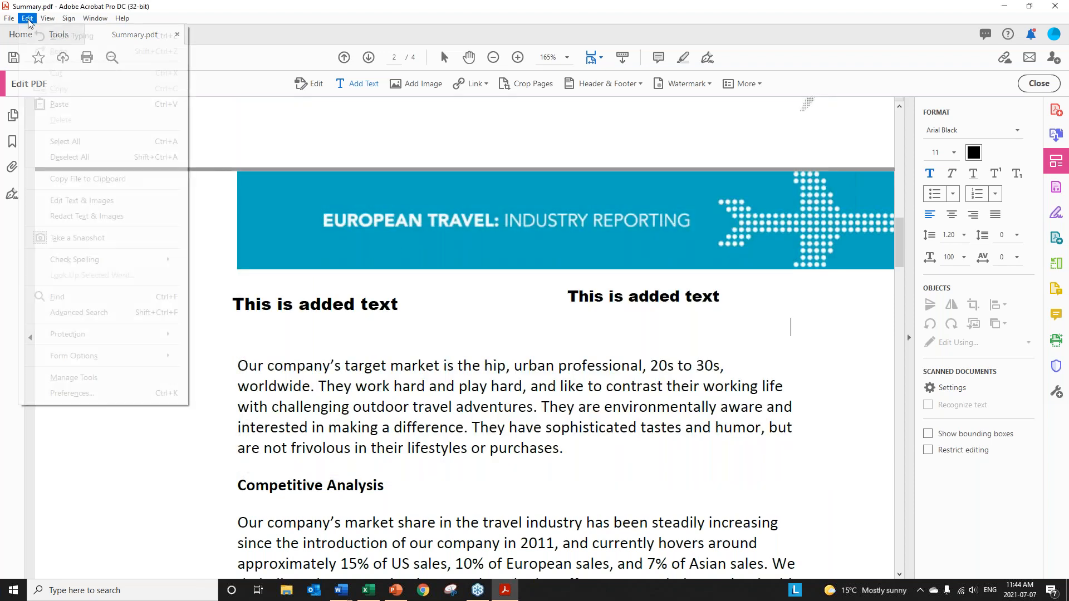
pyautogui.click(55, 394)
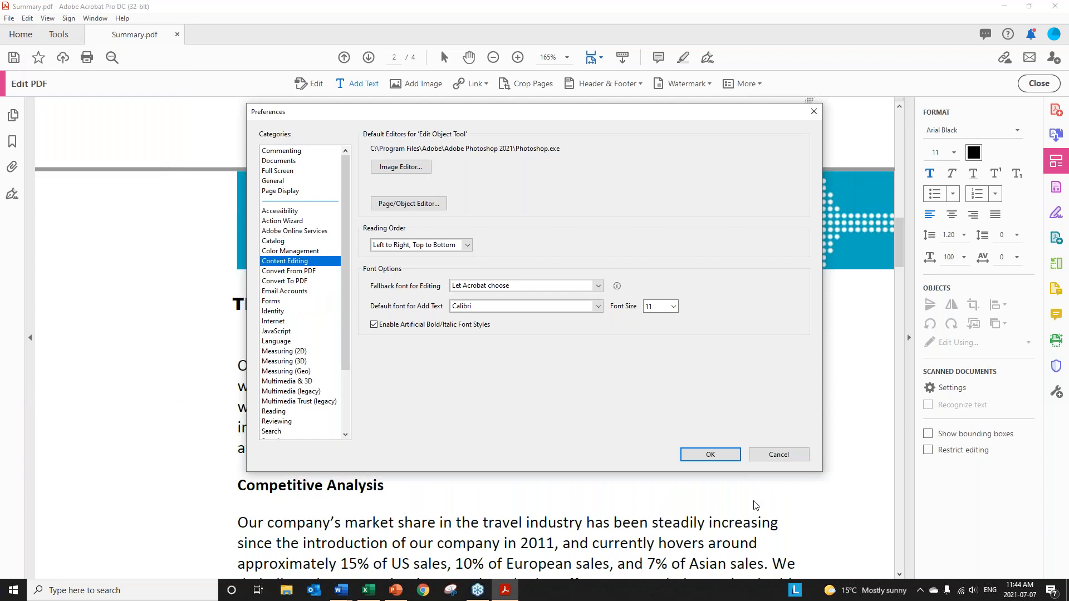
pyautogui.click(776, 453)
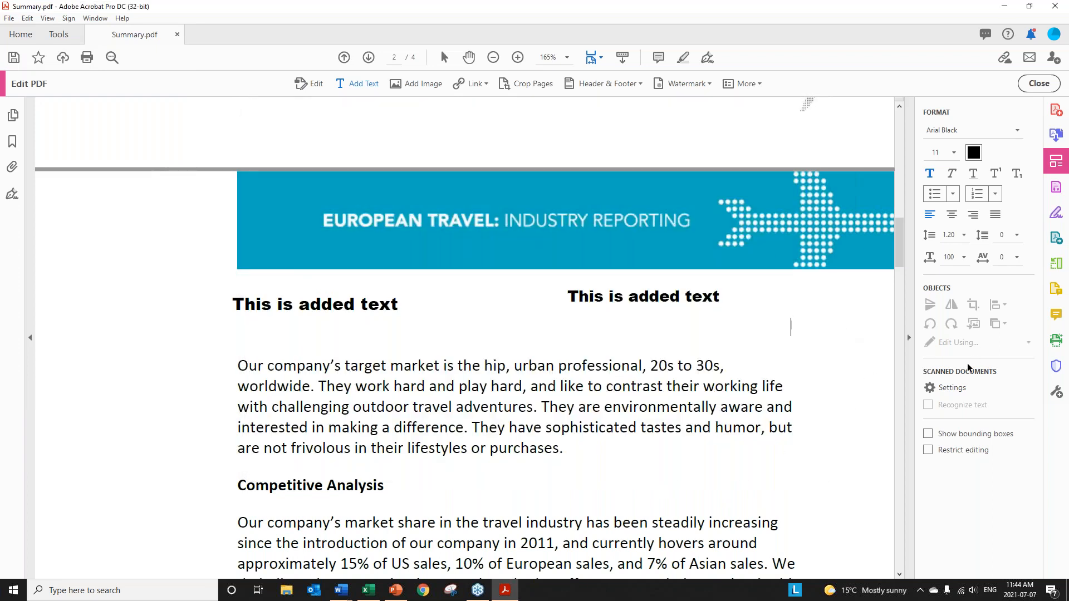
# Add the text "test is" on page 2 between the bold added text and the first paragraph.
pyautogui.click(358, 85)
pyautogui.click(342, 328)
pyautogui.write('te')
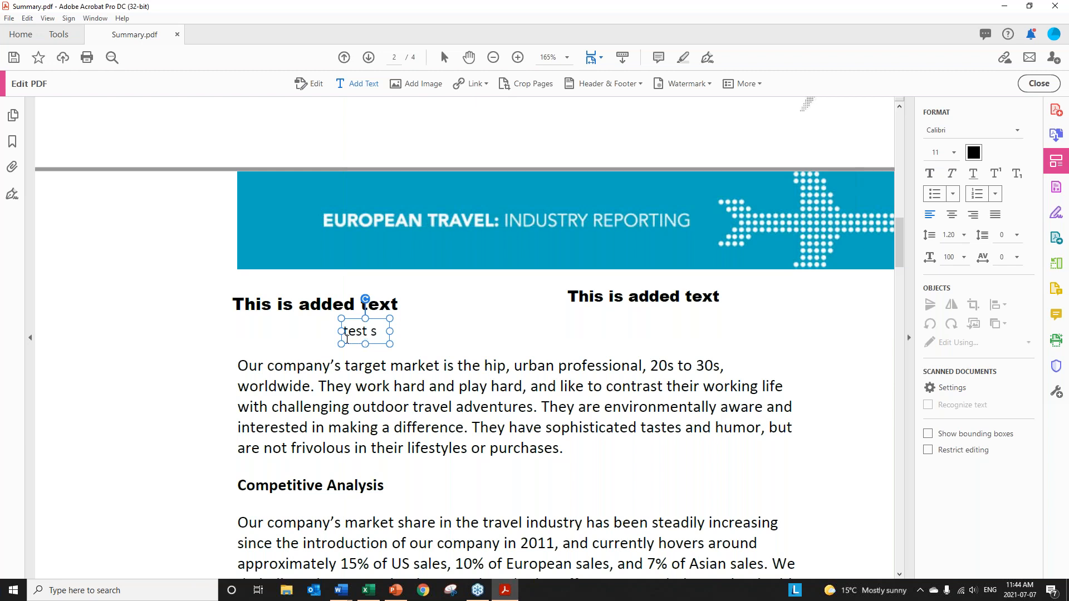
pyautogui.write('st is')
pyautogui.press('BackSpace')
pyautogui.write('is')
pyautogui.click(762, 341)
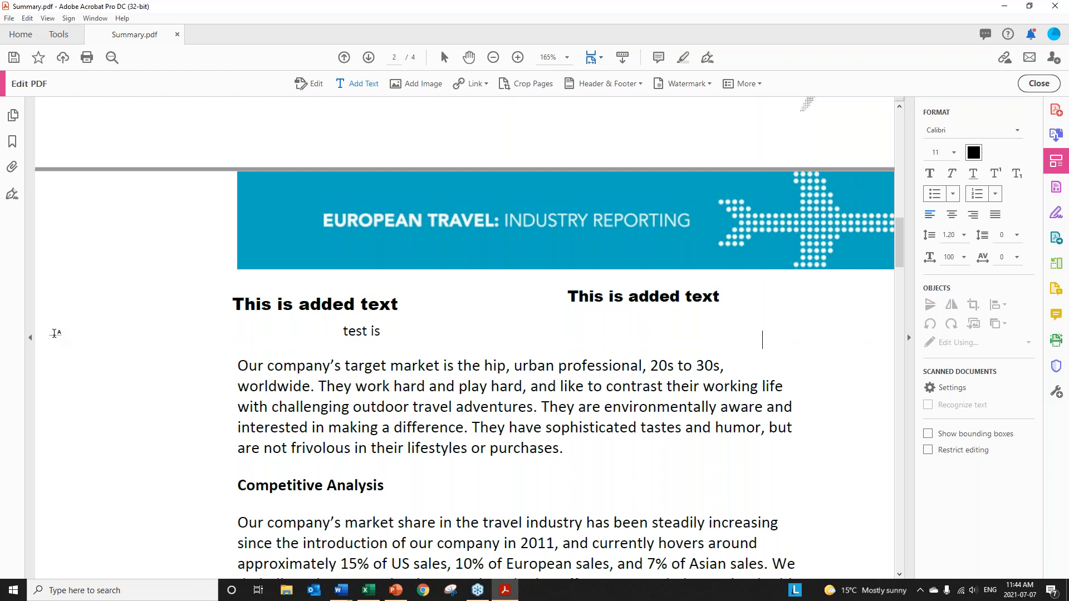
# Review the font options in the Content Editing preferences again, then close the dialog without making changes.
pyautogui.click(27, 19)
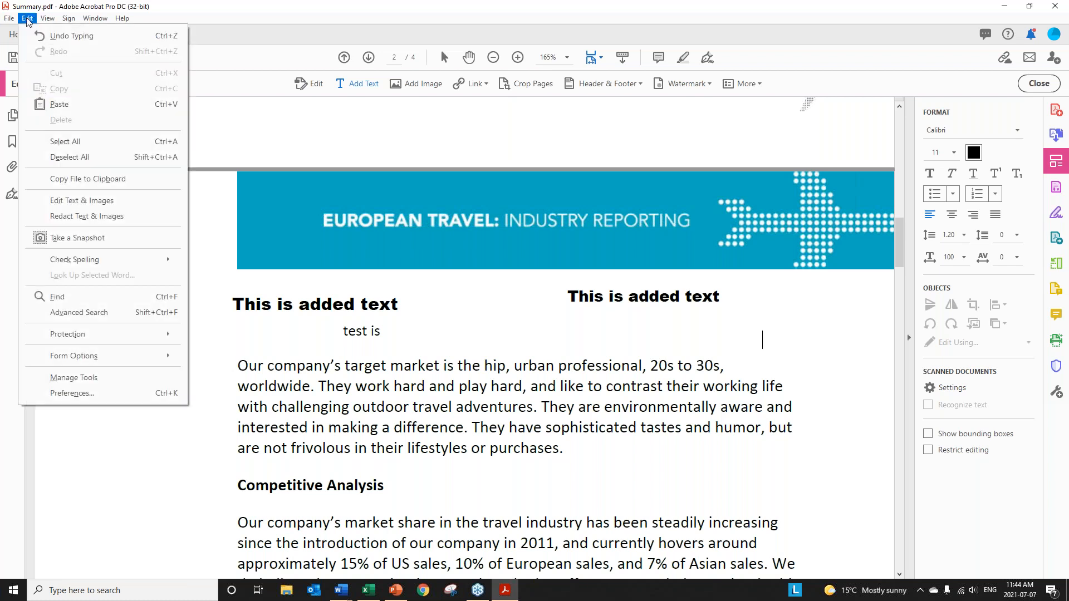
pyautogui.click(73, 394)
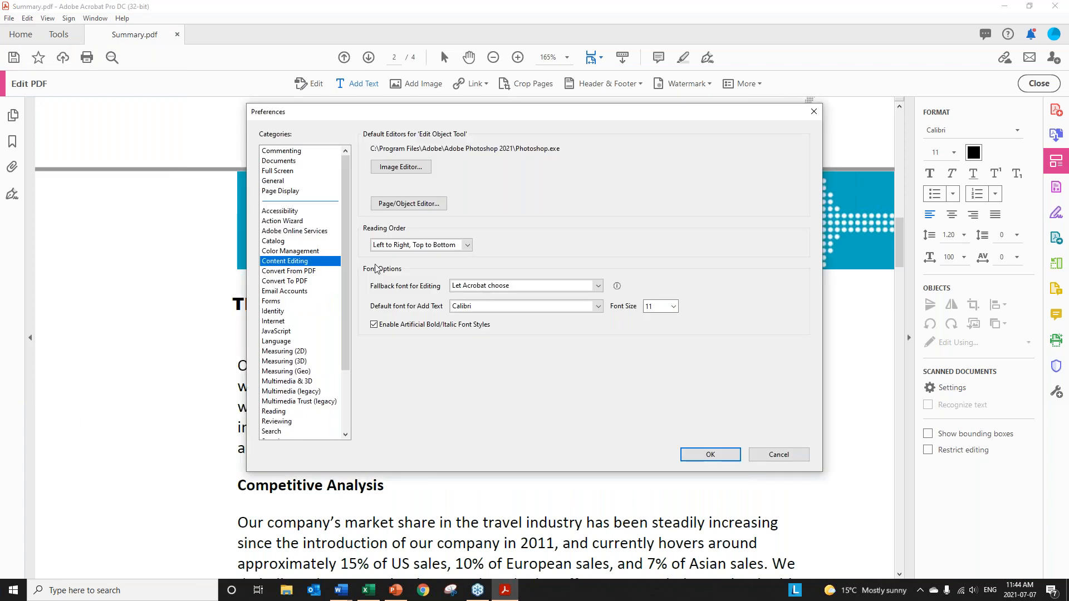
pyautogui.moveTo(347, 222)
pyautogui.mouseDown()
pyautogui.moveTo(341, 318)
pyautogui.moveTo(361, 180)
pyautogui.moveTo(353, 292)
pyautogui.moveTo(351, 201)
pyautogui.mouseUp()
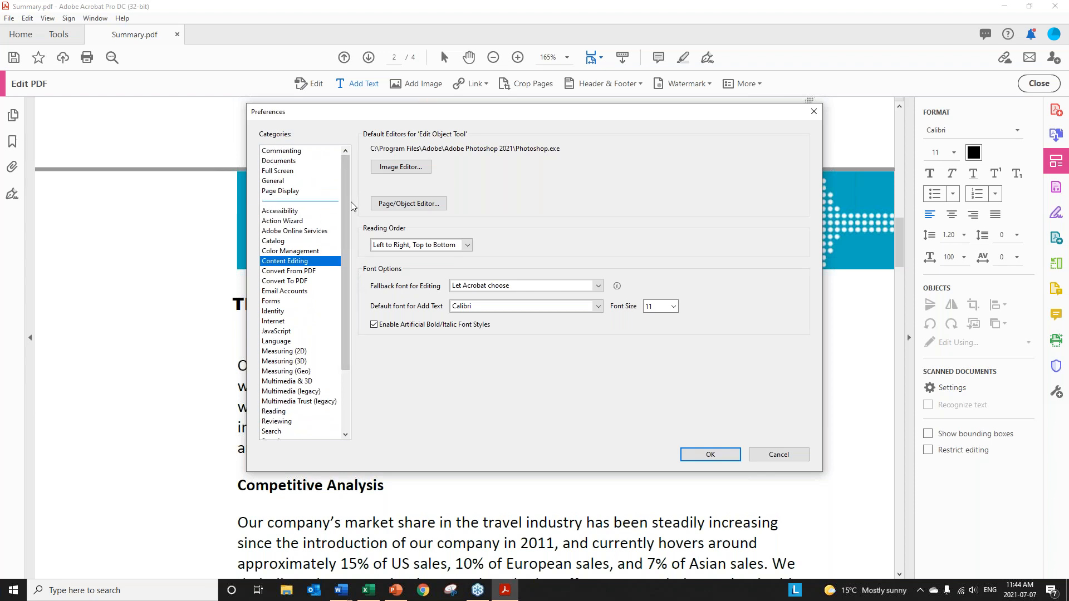
pyautogui.click(779, 455)
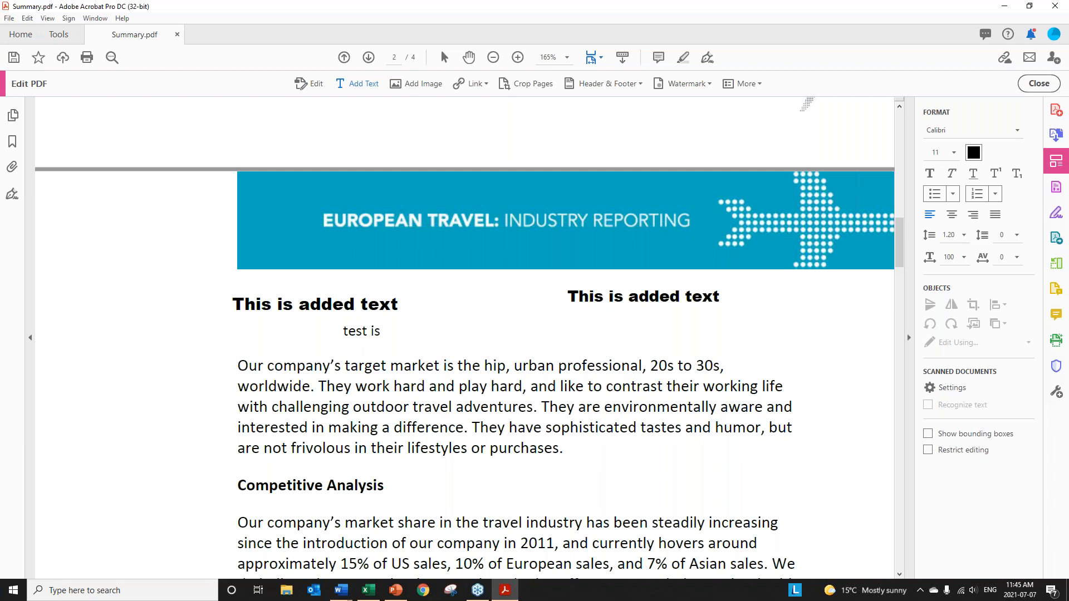
# Check the font of the second added line on page 2, then look through the footers on all pages.
pyautogui.moveTo(568, 296); pyautogui.dragTo(740, 291)
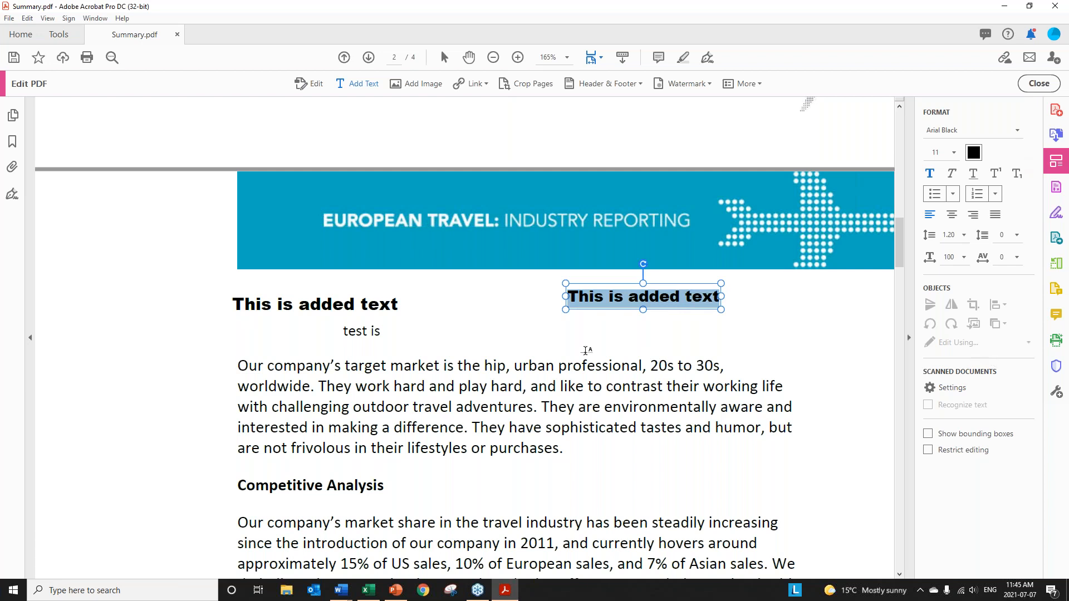
pyautogui.click(501, 383)
pyautogui.scroll(-5, 544, 378)
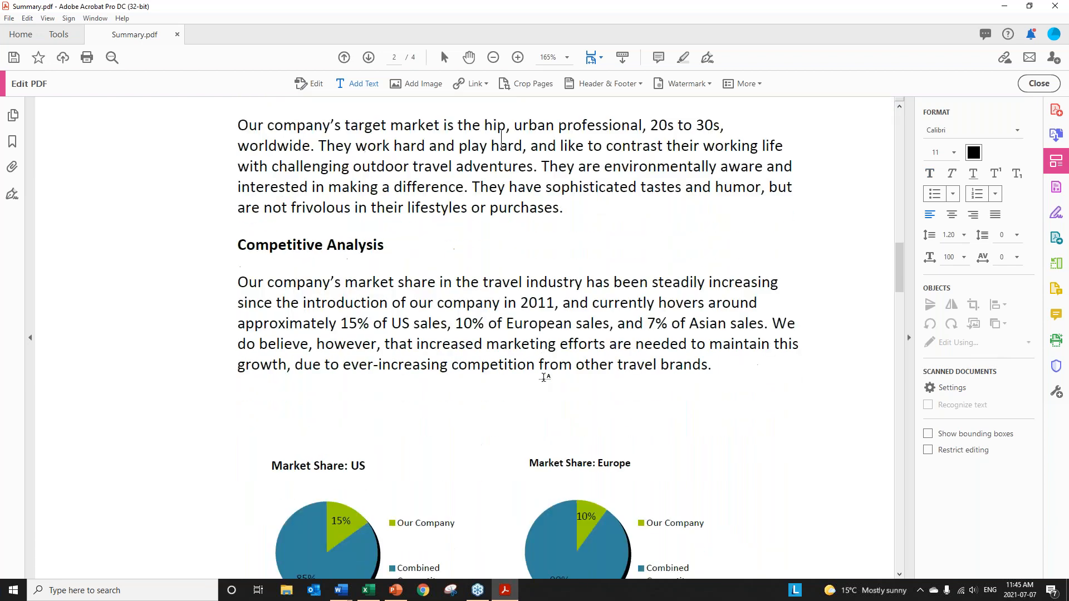
pyautogui.scroll(-10, 544, 377)
pyautogui.scroll(-15, 545, 390)
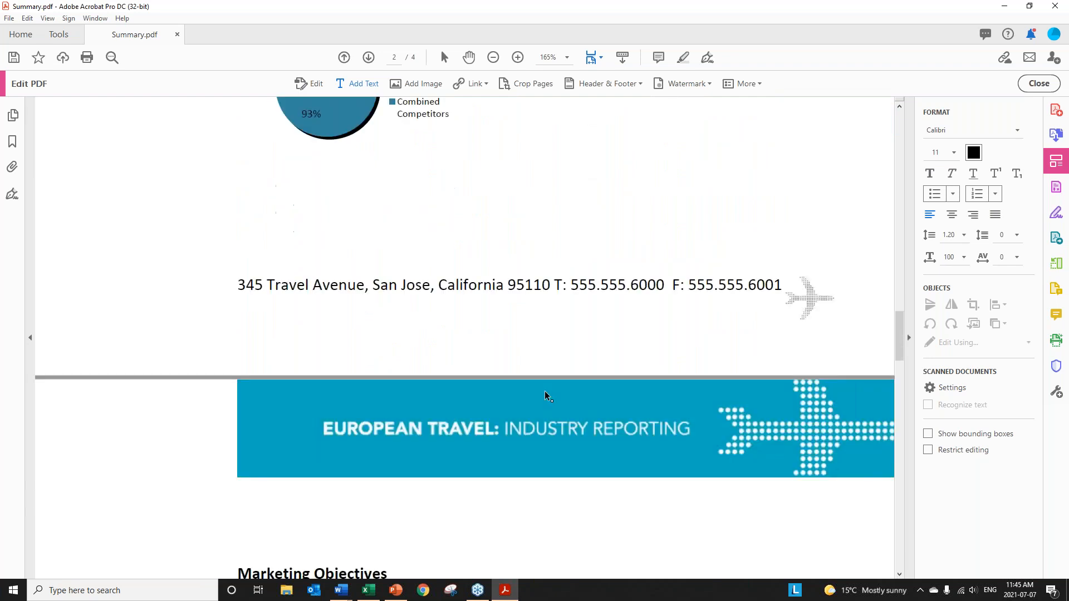
pyautogui.scroll(-15, 552, 392)
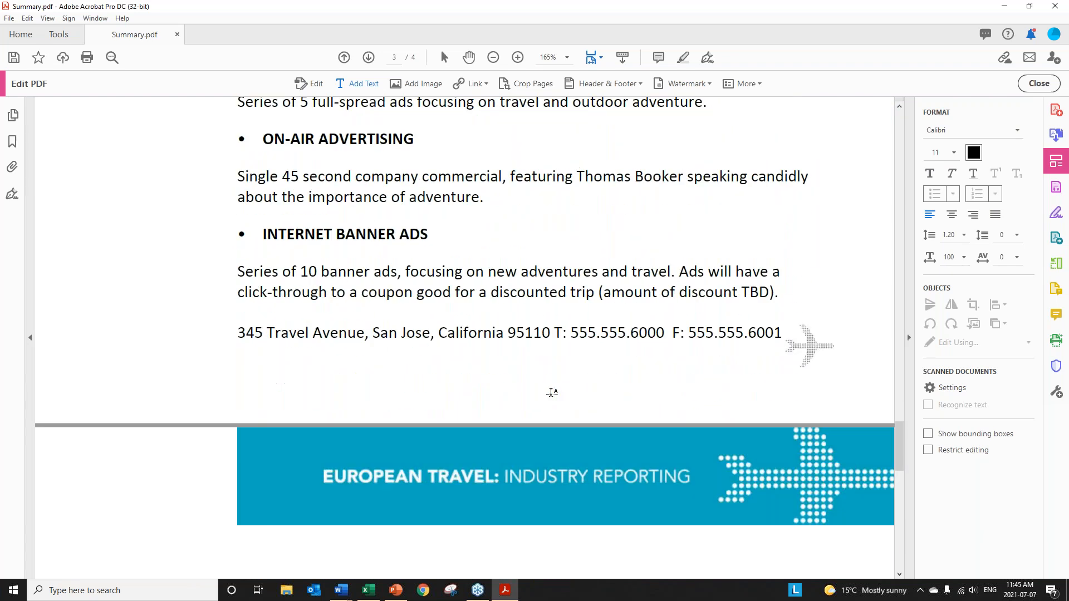
pyautogui.scroll(-10, 552, 395)
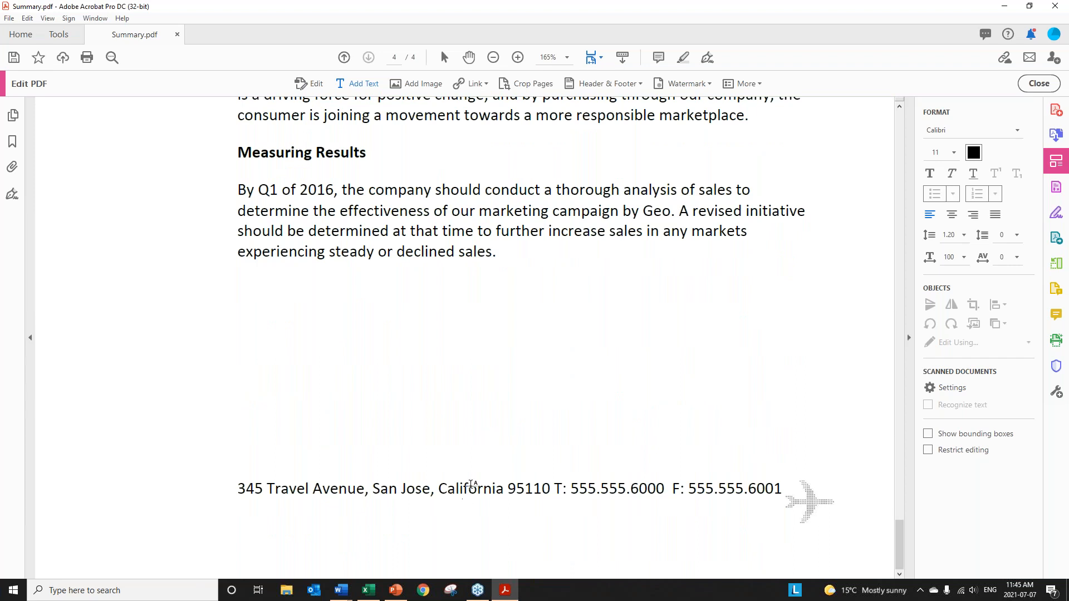
pyautogui.moveTo(903, 541); pyautogui.dragTo(901, 128)
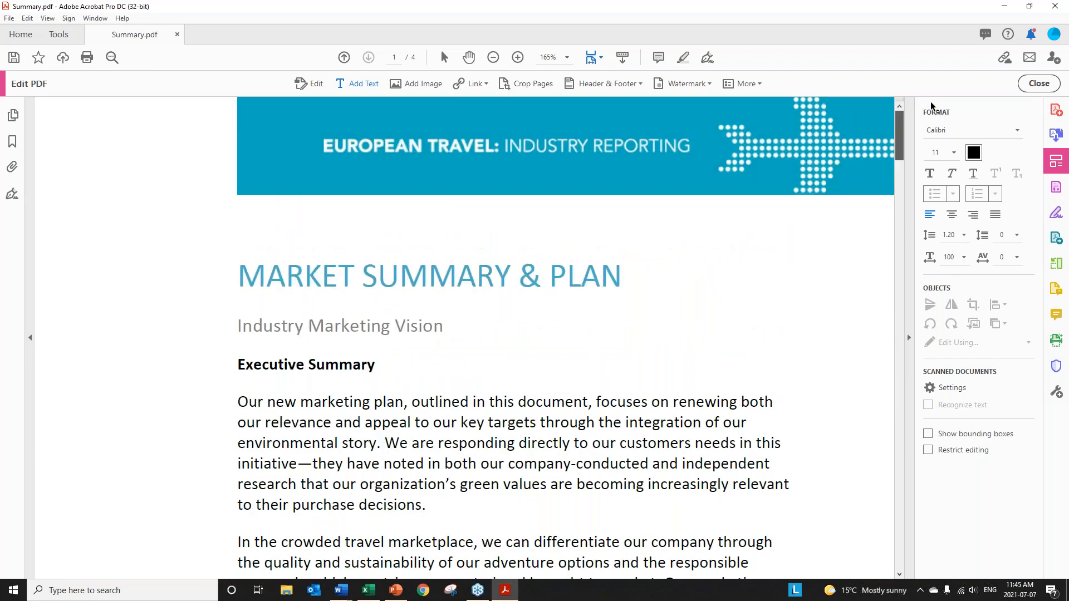
pyautogui.scroll(-10, 770, 292)
pyautogui.scroll(1, 770, 293)
# Reopen the PDF for editing and delete the address and phone line and the airplane image from page 1's footer.
pyautogui.click(1039, 83)
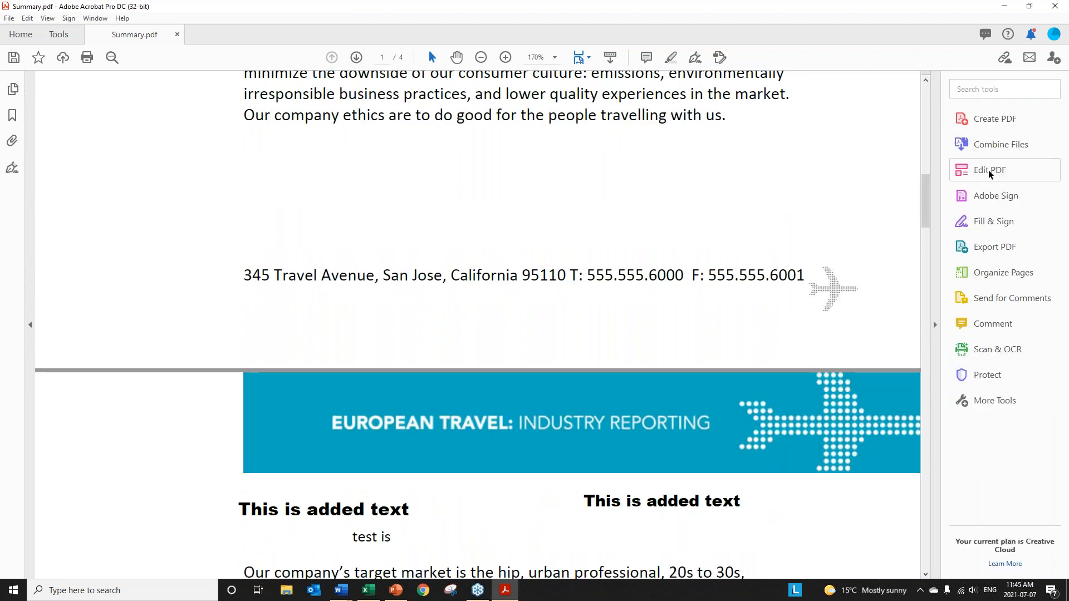
pyautogui.click(990, 171)
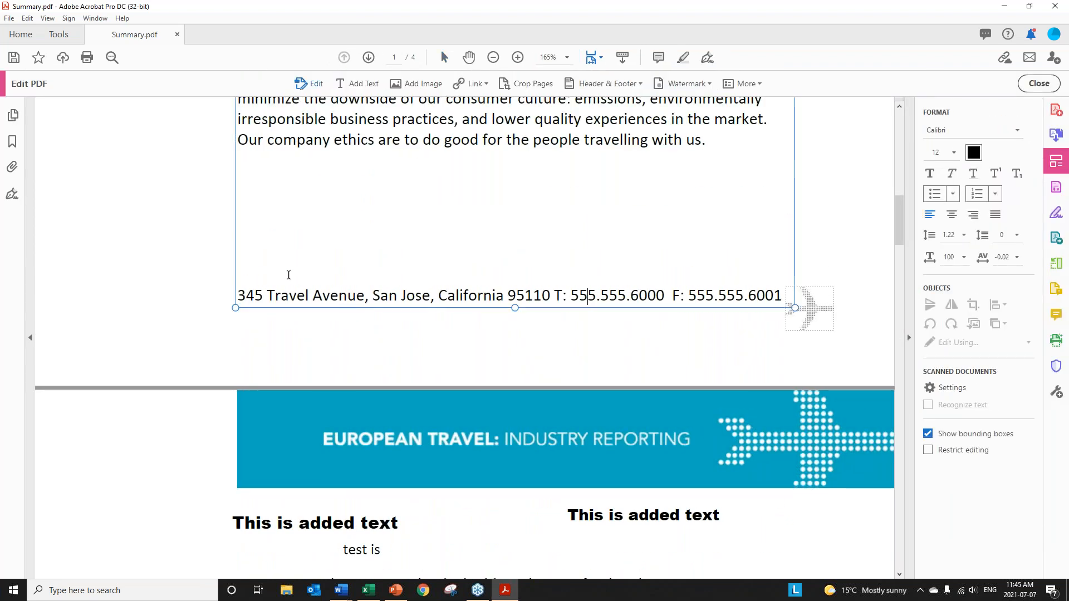
pyautogui.moveTo(243, 295); pyautogui.dragTo(797, 285)
pyautogui.click(735, 294)
pyautogui.moveTo(764, 297); pyautogui.dragTo(237, 294)
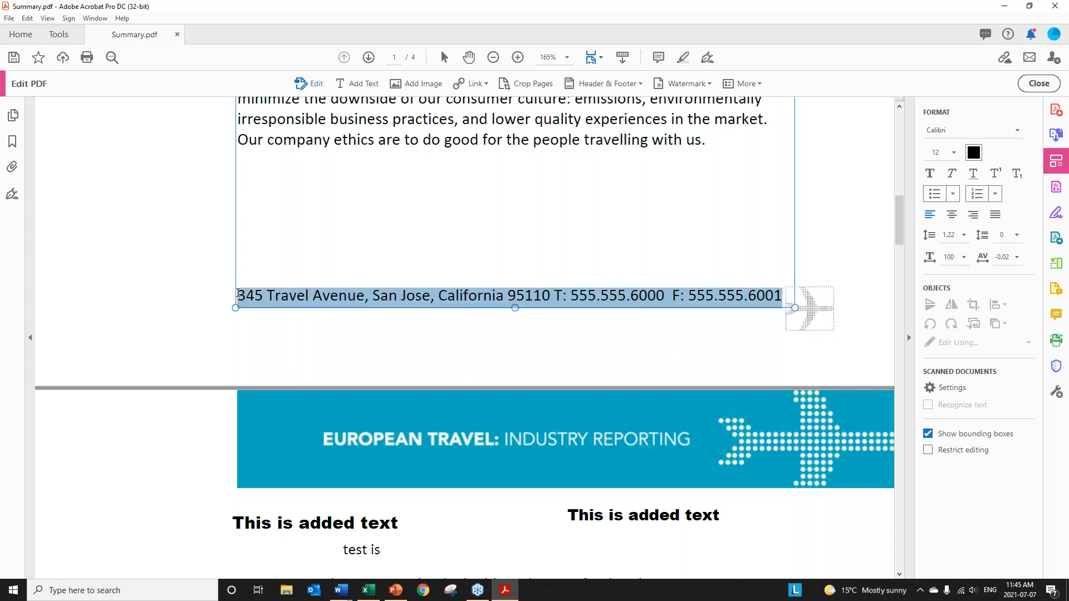
pyautogui.press('Delete')
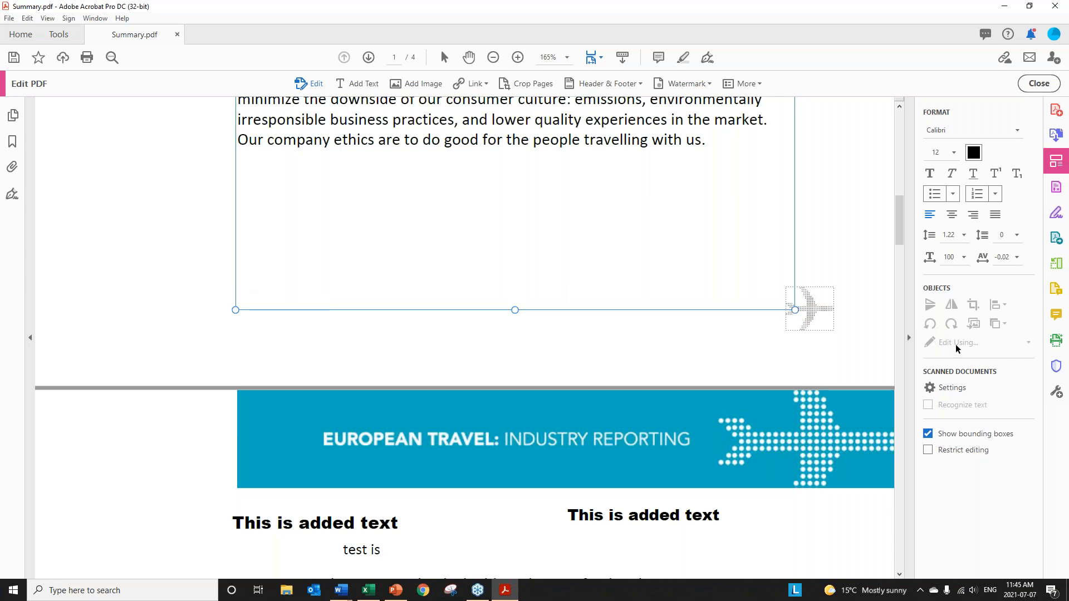
pyautogui.click(815, 286)
pyautogui.click(676, 296)
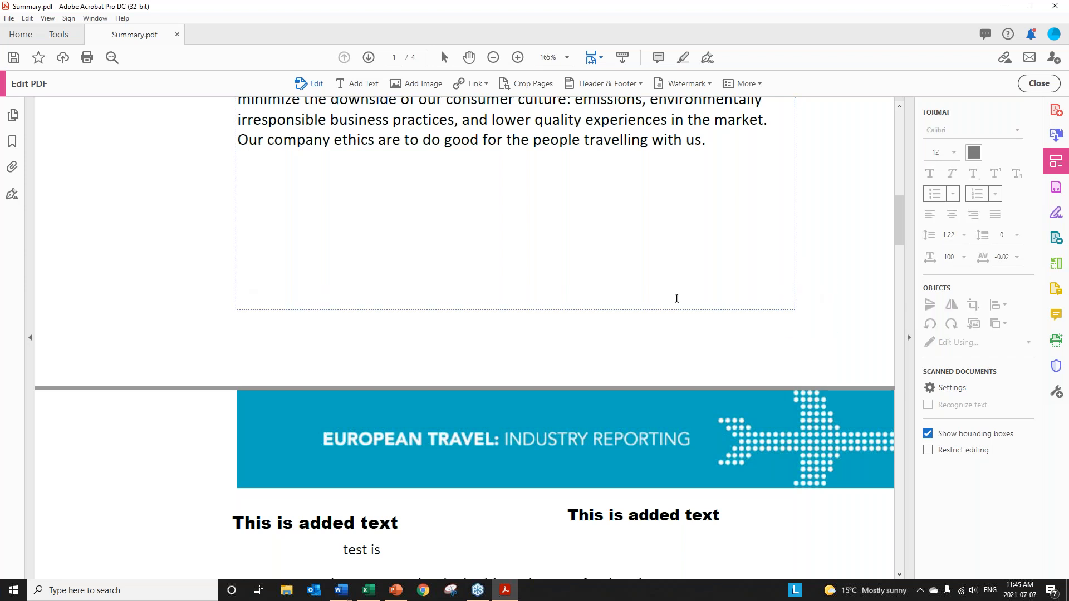
# Delete the address and phone line from page 2's footer.
pyautogui.scroll(-12, 657, 313)
pyautogui.scroll(-3, 612, 350)
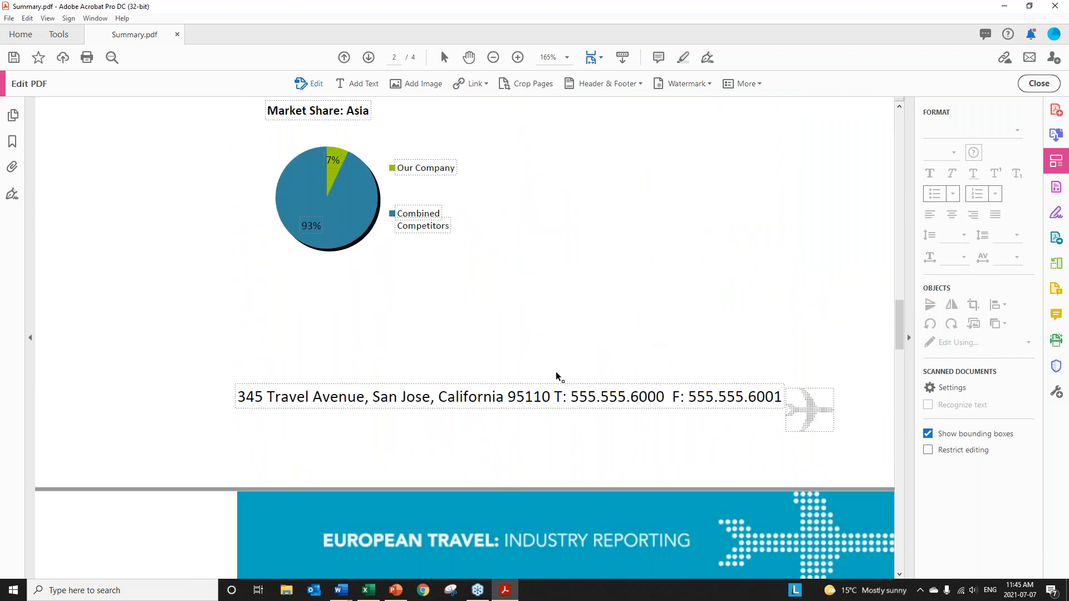
pyautogui.click(555, 392)
pyautogui.press('Delete')
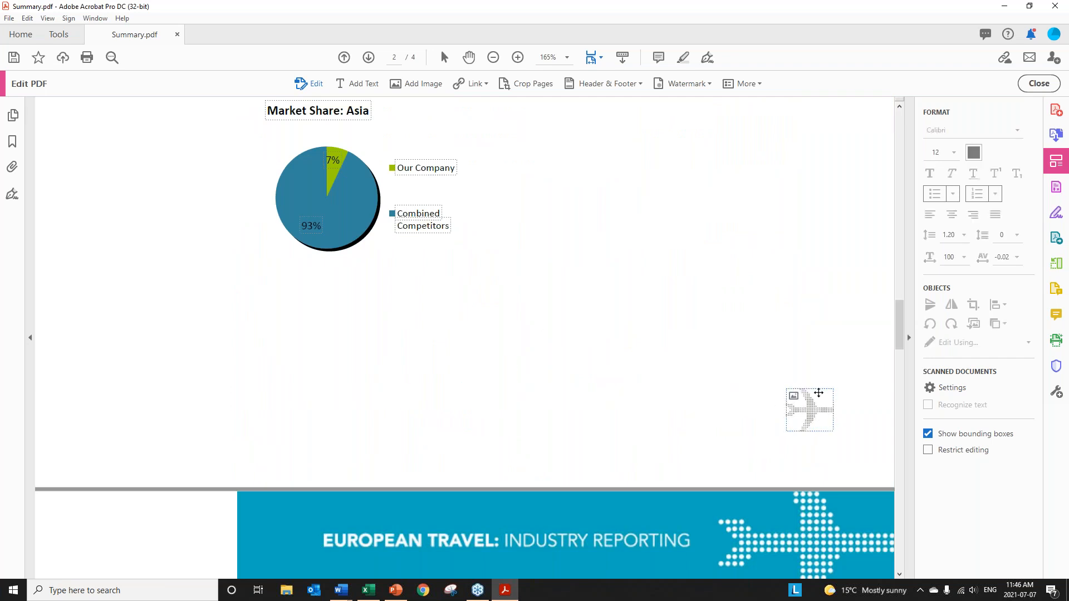
# Remove the address and phone line from the last text block on page 3 and delete the airplane image beside it.
pyautogui.scroll(-5, 813, 389)
pyautogui.scroll(-15, 794, 398)
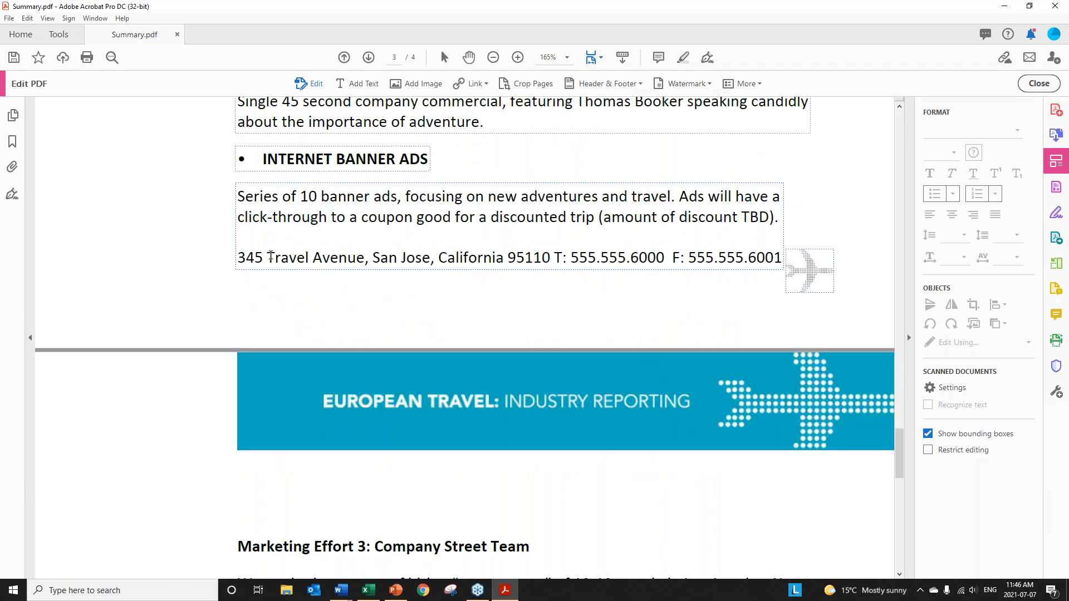
pyautogui.moveTo(243, 257); pyautogui.dragTo(782, 258)
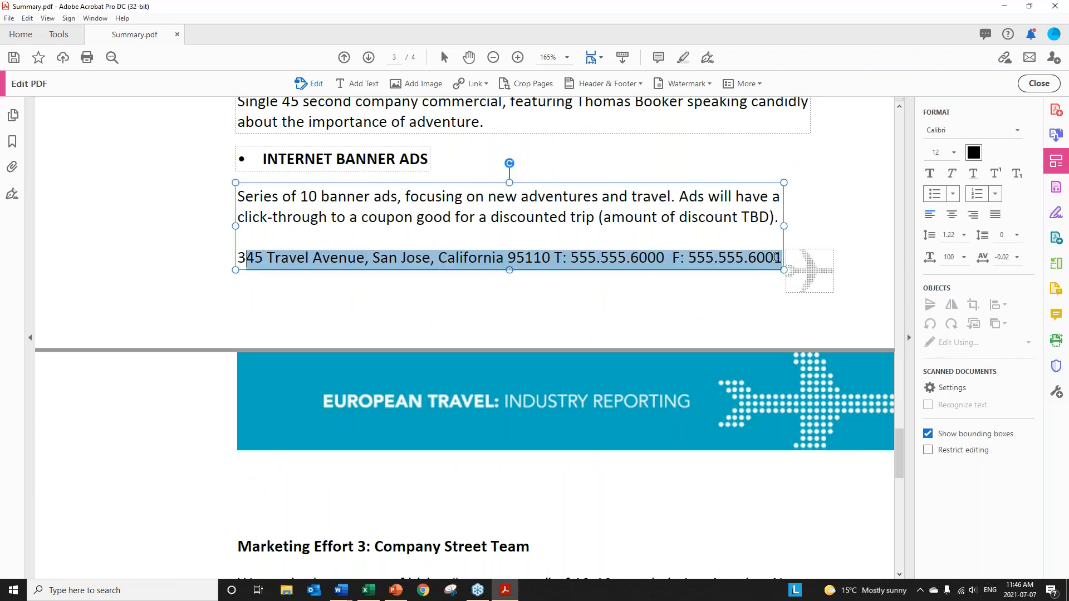
pyautogui.press('Delete')
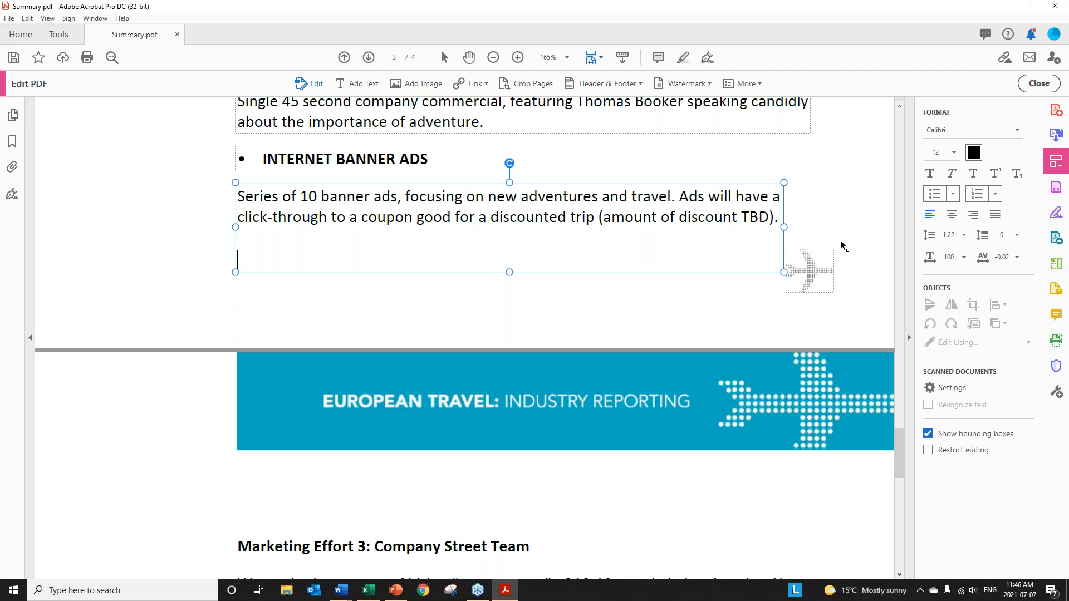
pyautogui.click(808, 262)
pyautogui.press('Delete')
# Delete the address and phone line and the airplane image from page 4's footer.
pyautogui.scroll(-10, 812, 270)
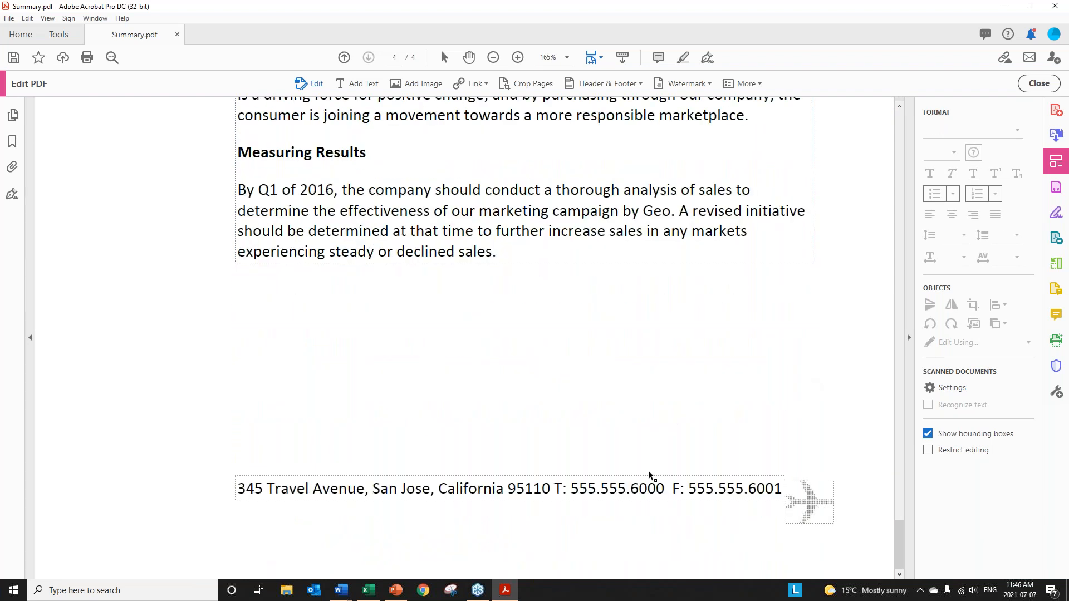
pyautogui.click(648, 478)
pyautogui.press('Delete')
pyautogui.click(798, 489)
pyautogui.press('Delete')
# Add a header and footer that replaces the existing one, with "Summary" as the left footer text.
pyautogui.moveTo(900, 553); pyautogui.dragTo(923, 123)
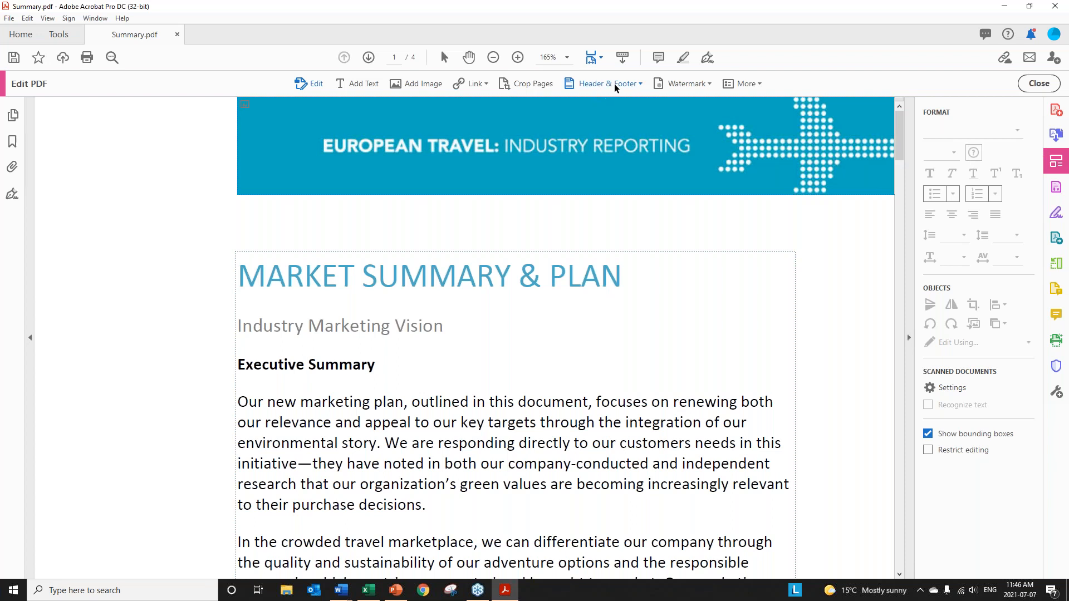
pyautogui.click(639, 83)
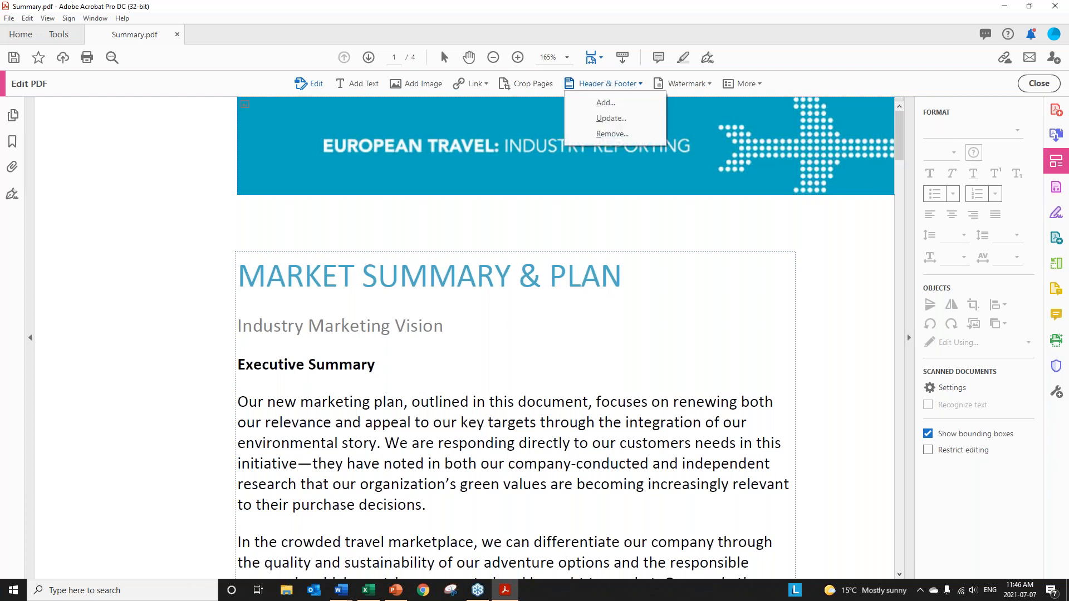
pyautogui.click(604, 103)
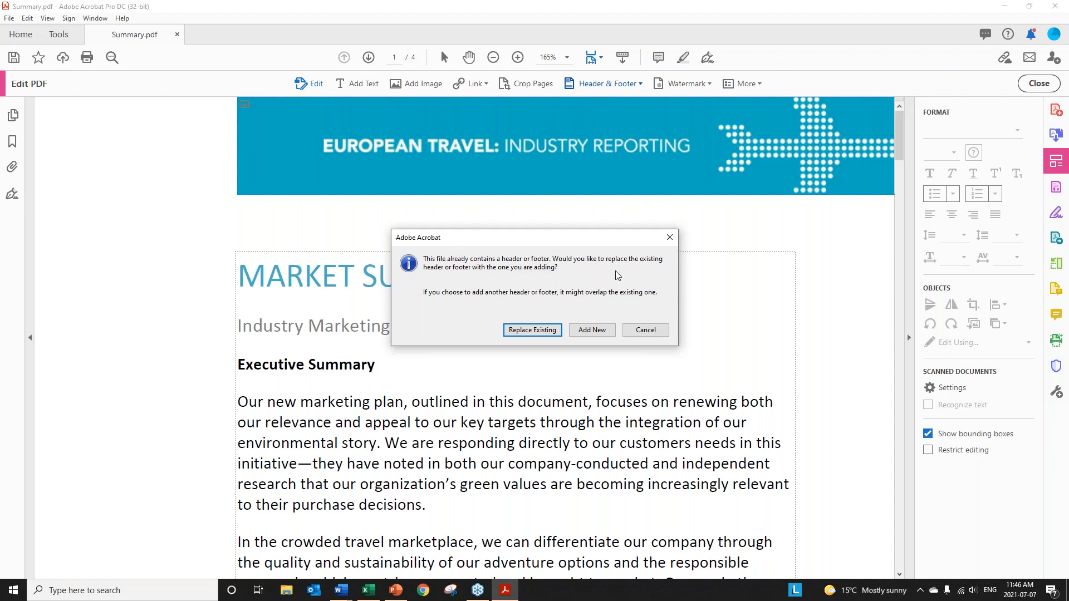
pyautogui.click(531, 331)
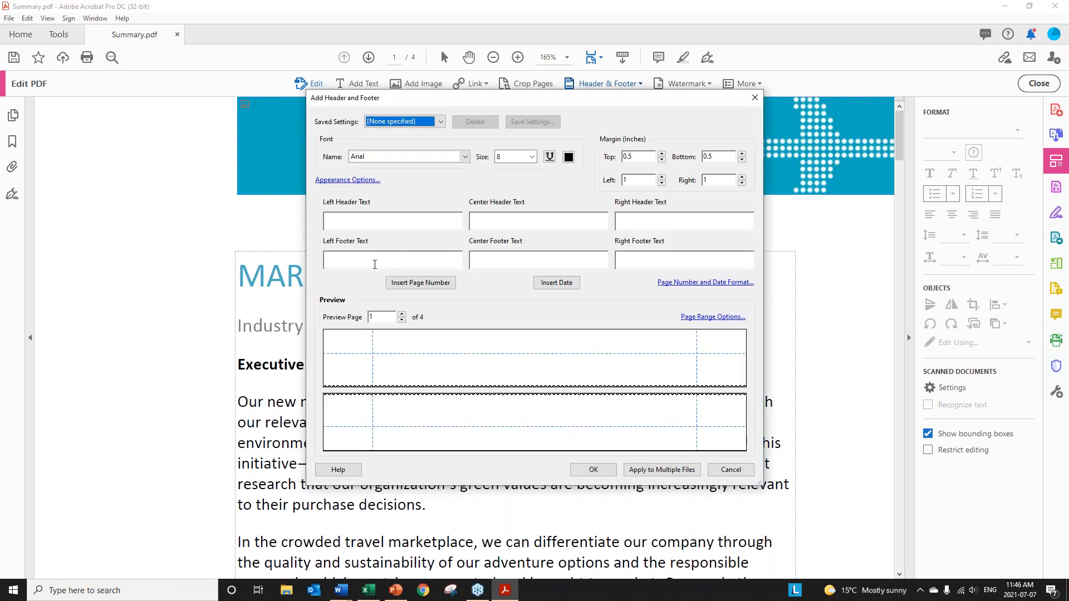
pyautogui.click(346, 260)
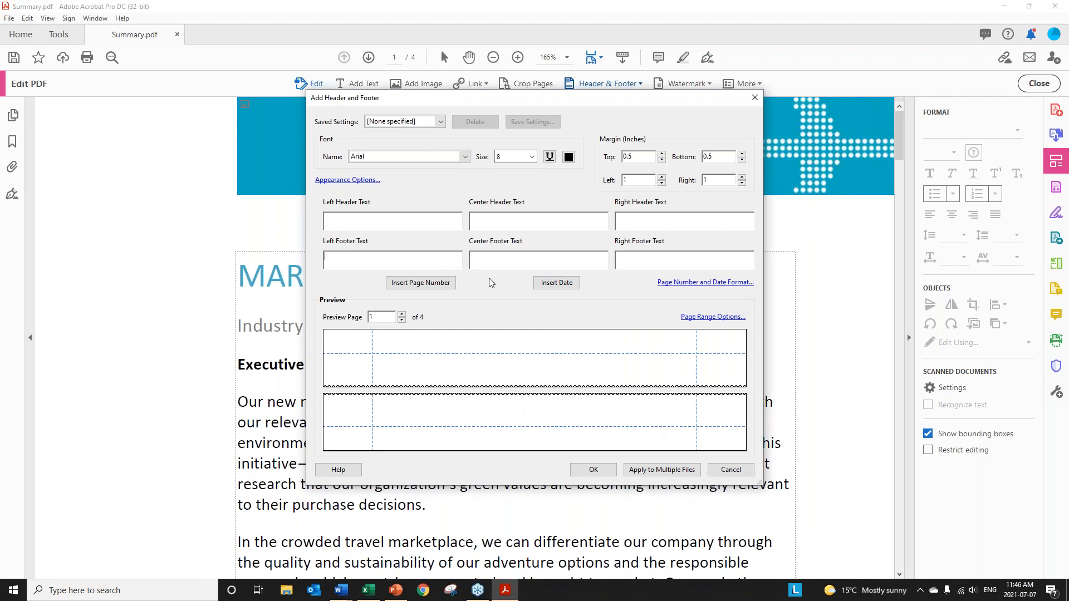
pyautogui.write('Summary')
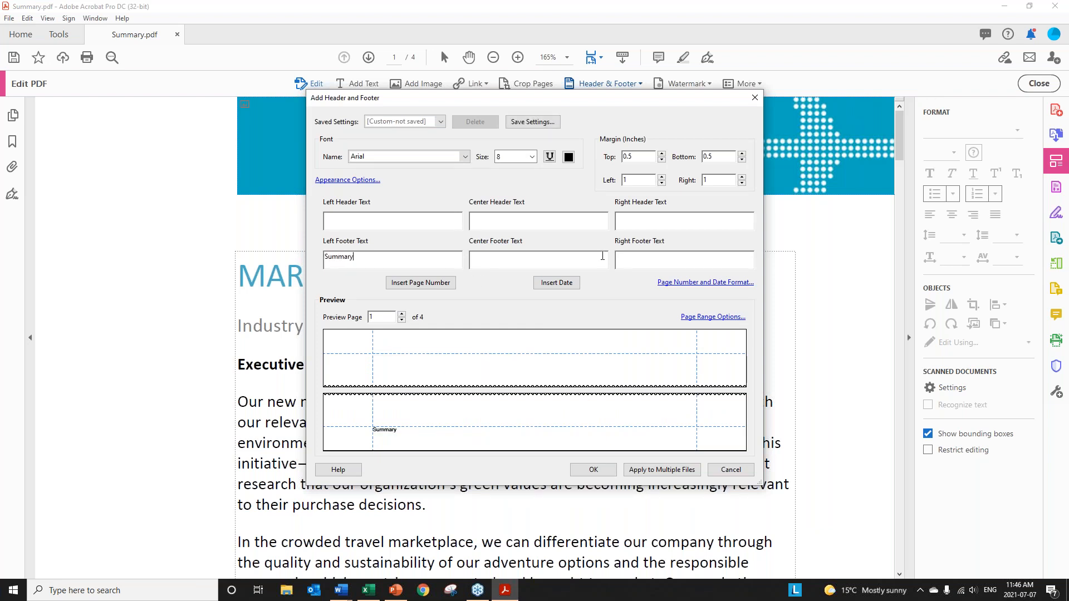
# Insert an automatic page number in the right footer text, preceded by the word "Page".
pyautogui.click(402, 284)
pyautogui.click(657, 258)
pyautogui.press('Home')
pyautogui.write('Page')
# Set the footer font to Calibri at size 10 and apply the header and footer to the document.
pyautogui.moveTo(376, 258); pyautogui.dragTo(251, 241)
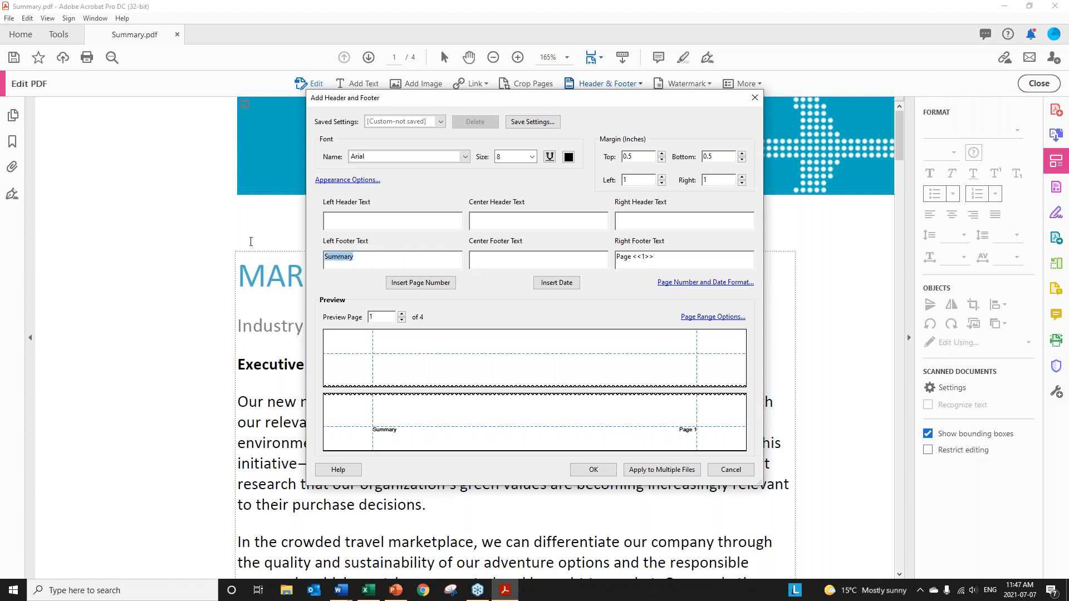
pyautogui.click(532, 156)
pyautogui.click(516, 195)
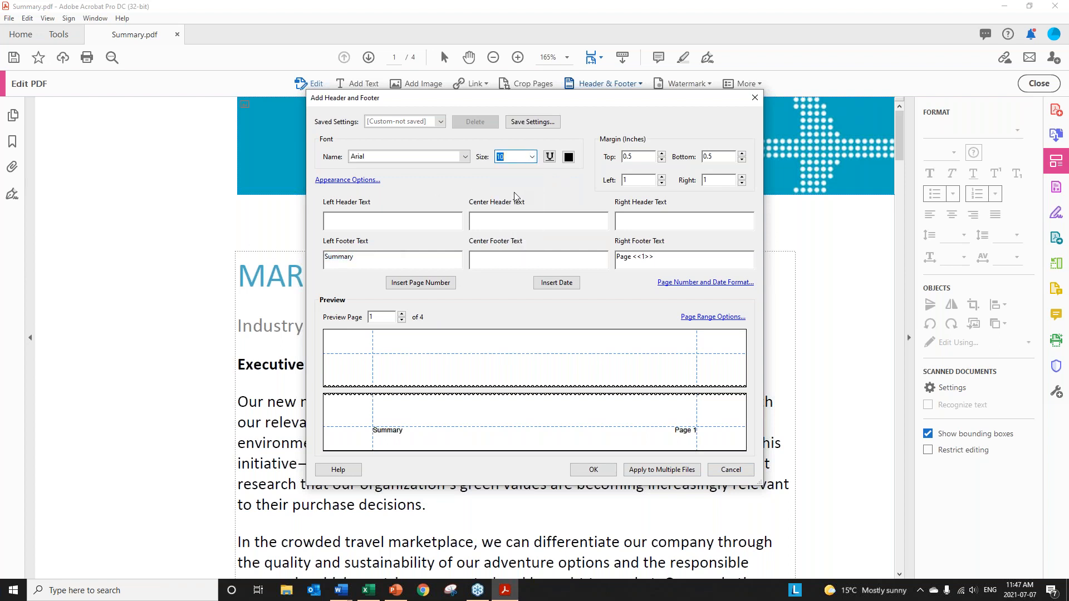
pyautogui.click(465, 158)
pyautogui.press('c')
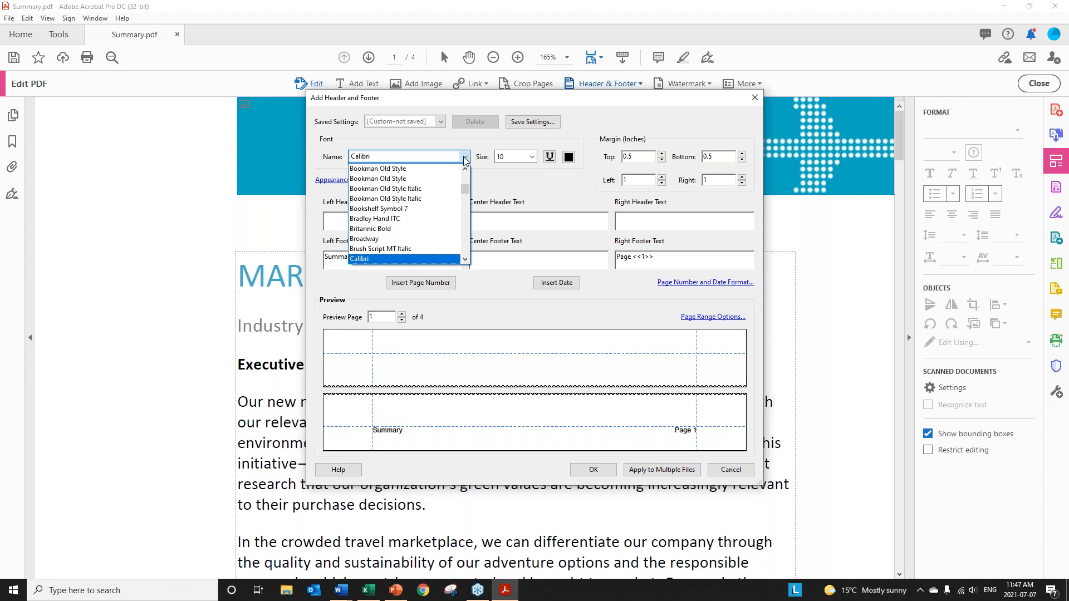
pyautogui.click(388, 263)
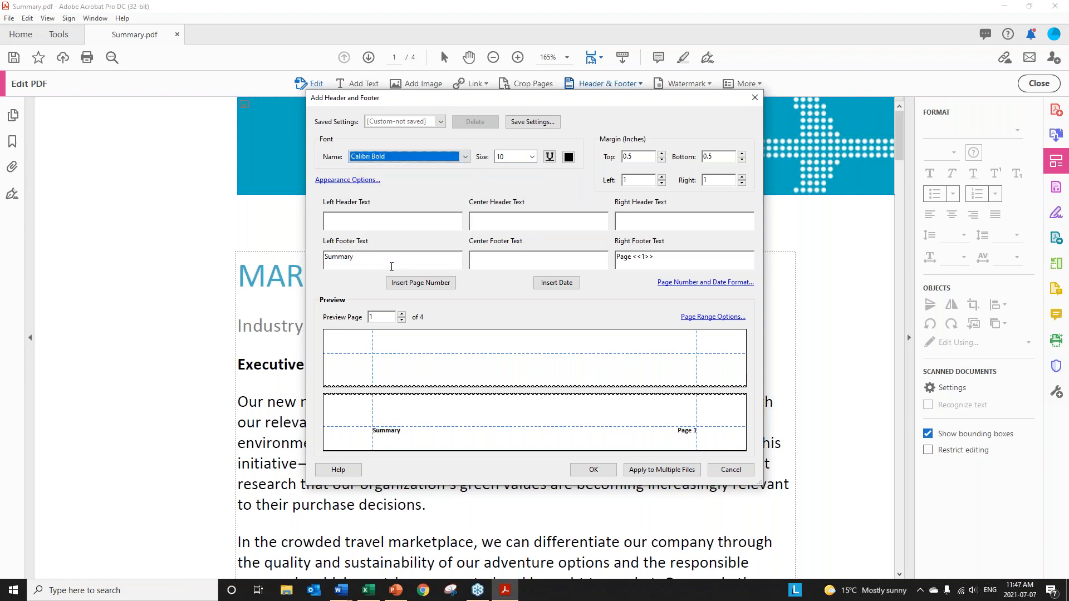
pyautogui.click(467, 158)
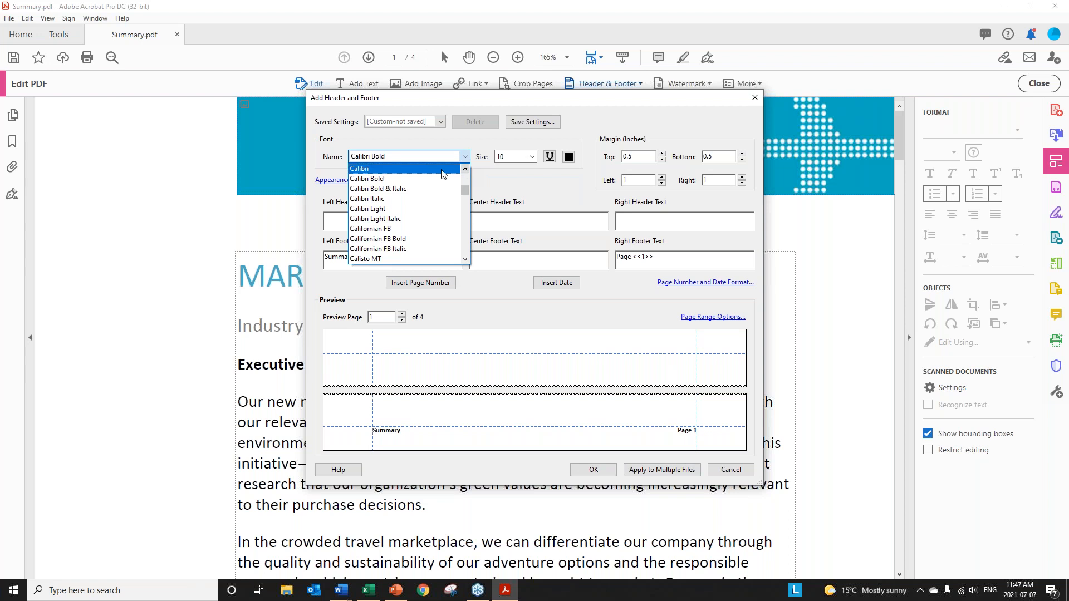
pyautogui.click(446, 169)
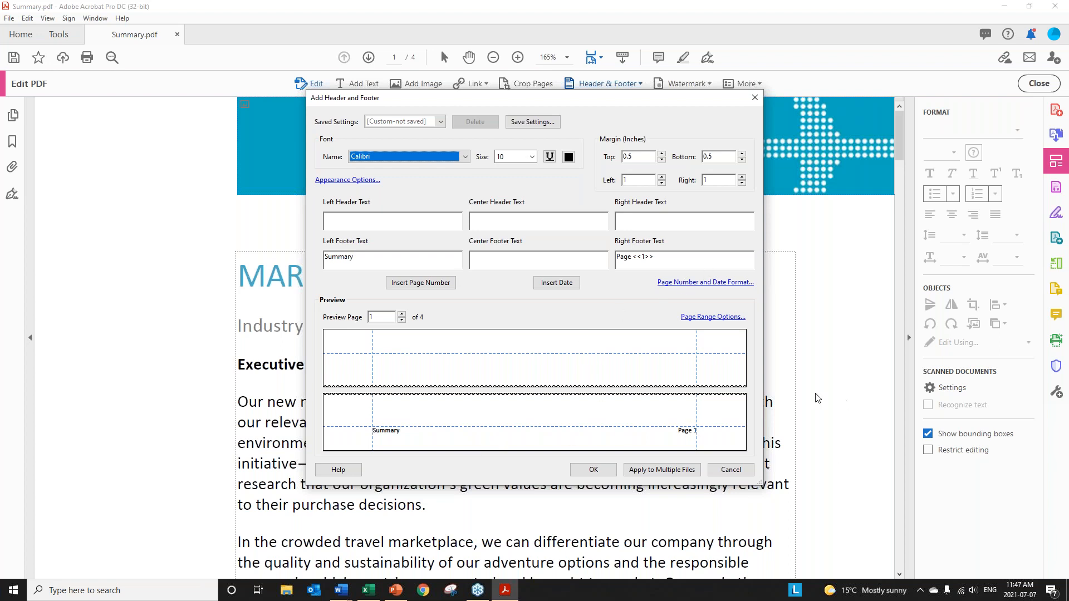
pyautogui.click(590, 474)
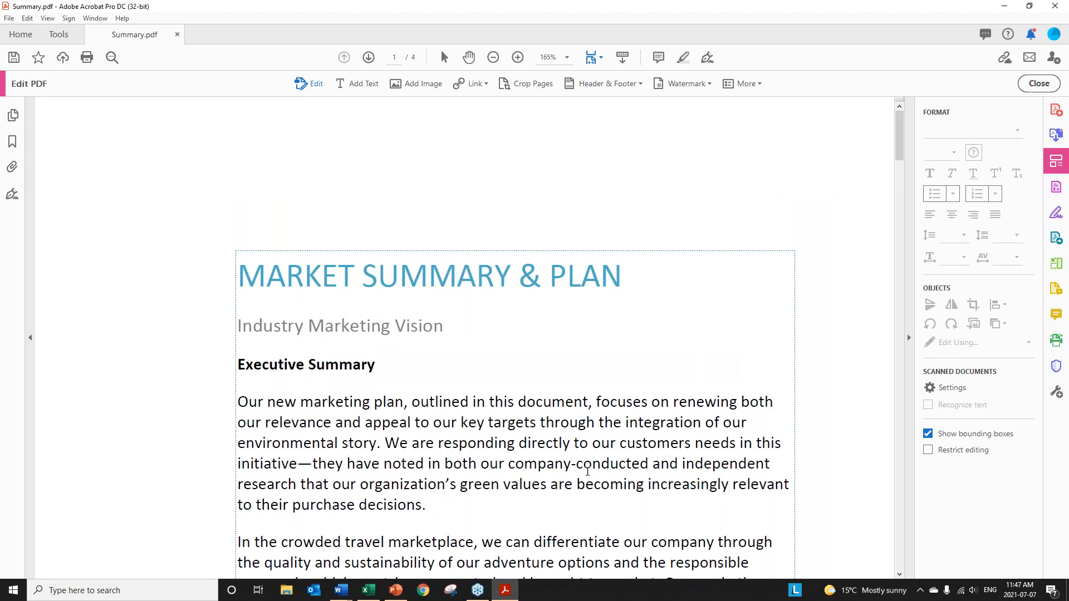
# Update the footer by removing the "Summary" text and moving the page number from the right to the center footer text.
pyautogui.scroll(-12, 587, 471)
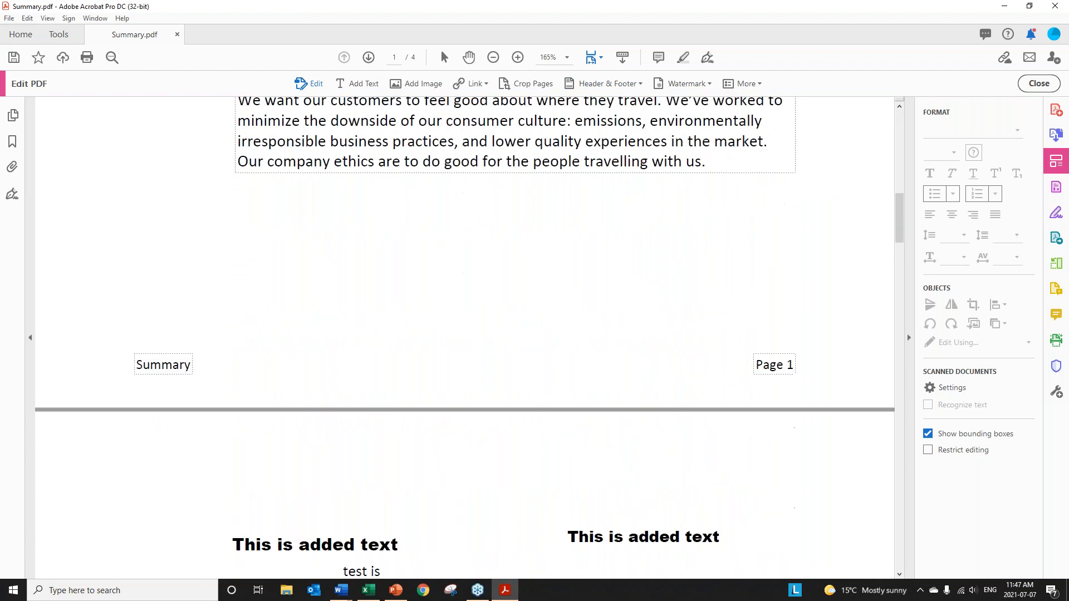
pyautogui.scroll(-15, 566, 473)
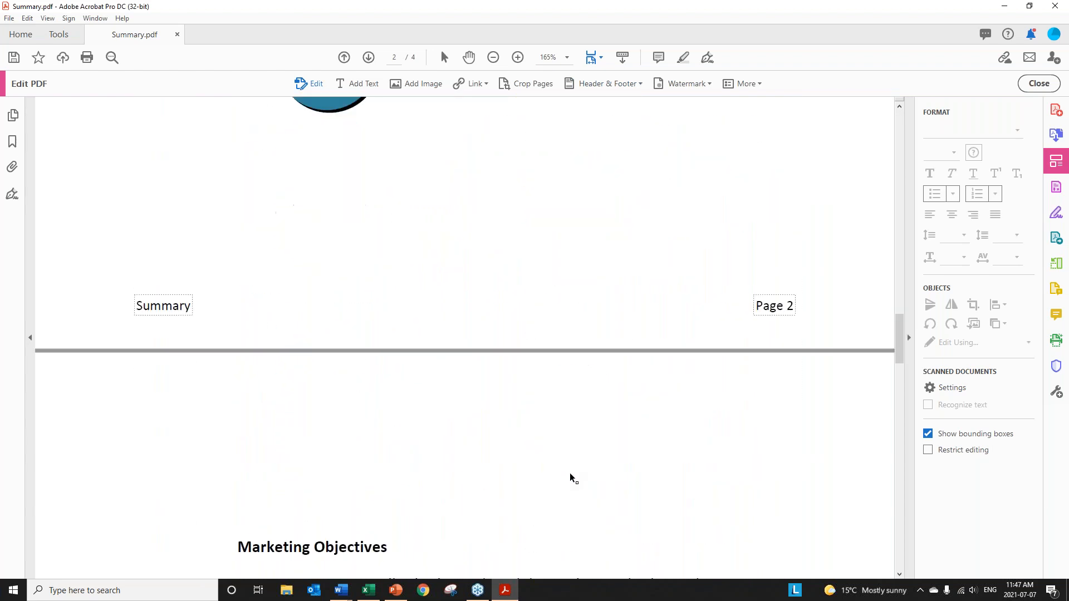
pyautogui.scroll(-11, 570, 472)
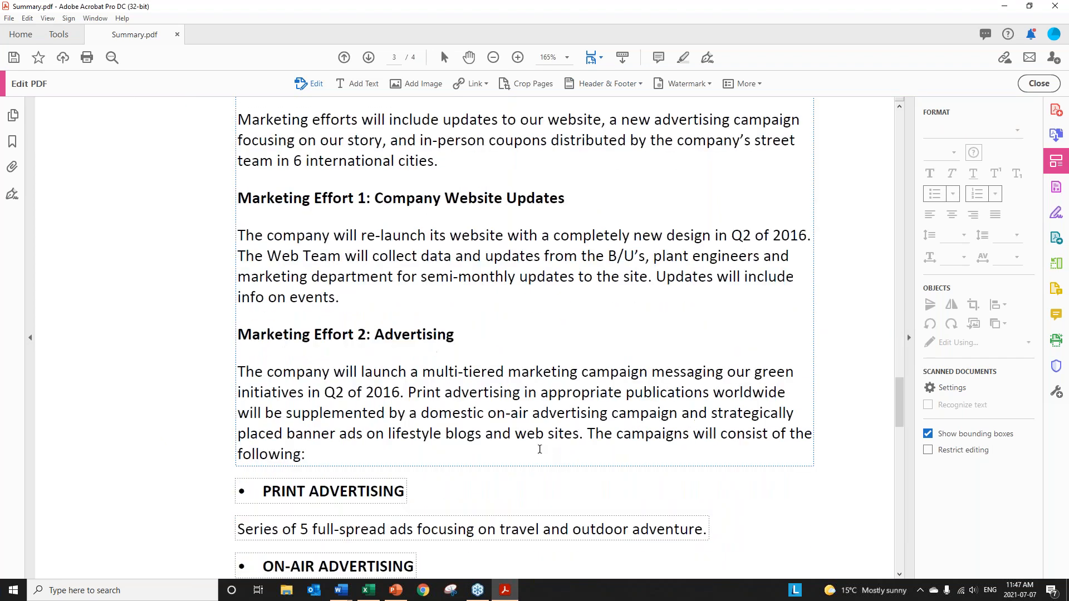
pyautogui.click(640, 84)
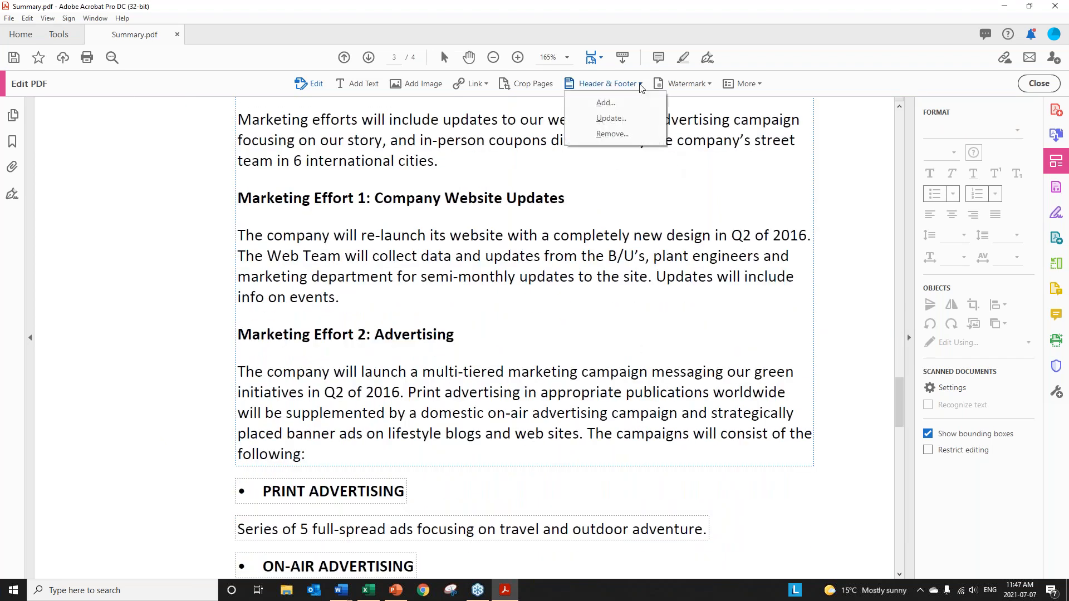
pyautogui.click(610, 118)
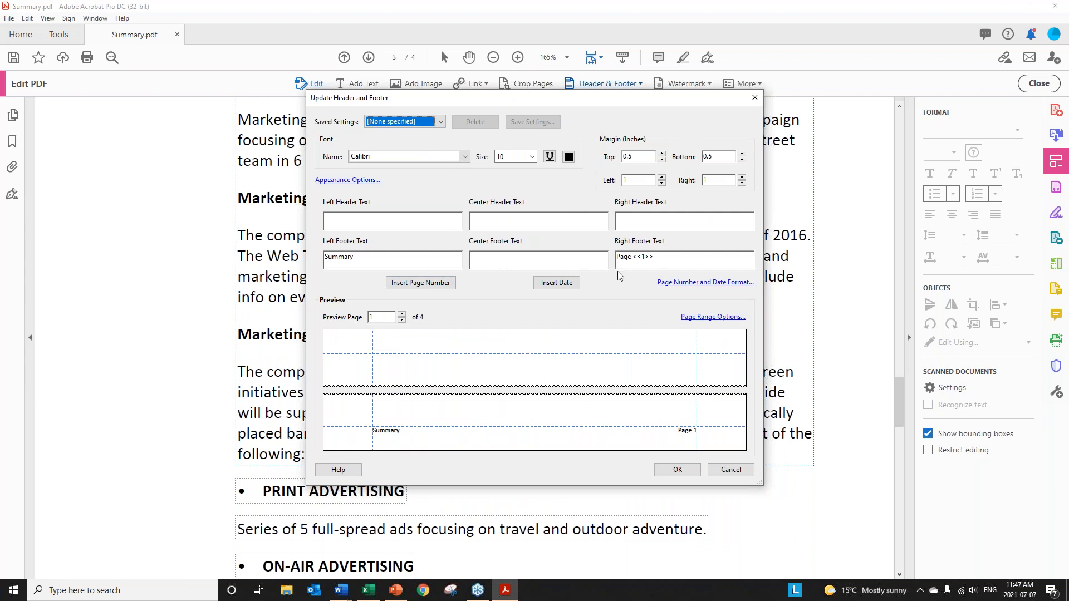
pyautogui.moveTo(388, 258); pyautogui.dragTo(300, 256)
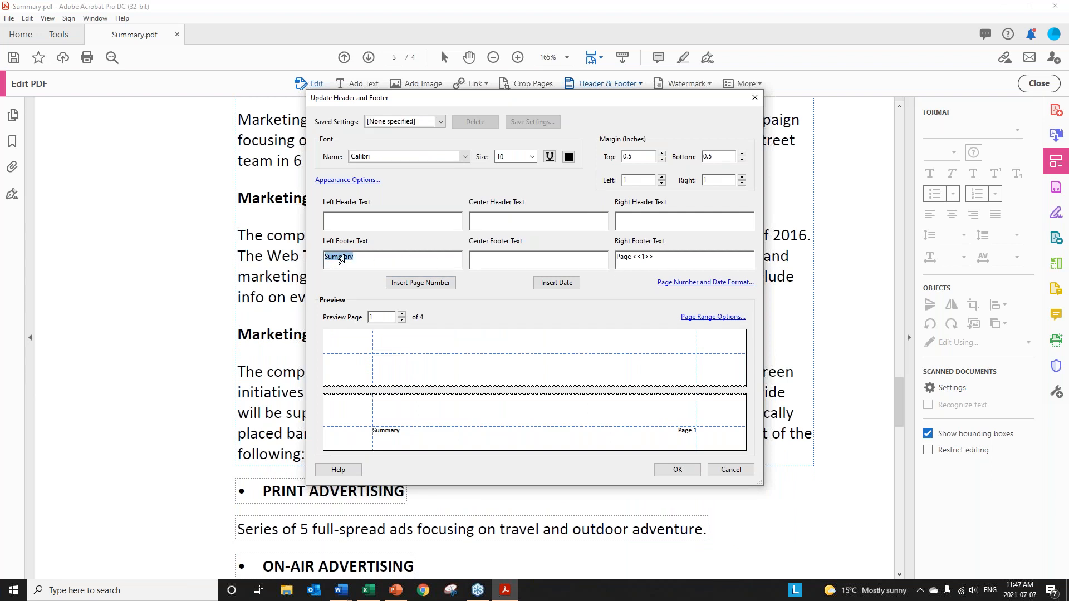
pyautogui.press('Delete')
pyautogui.moveTo(656, 258); pyautogui.dragTo(532, 256)
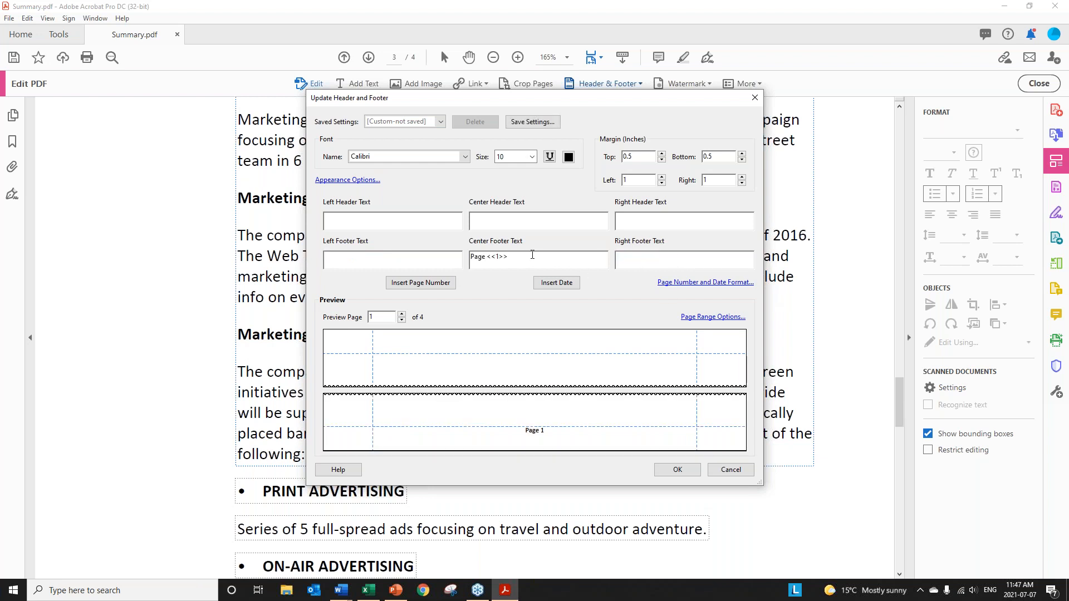
pyautogui.click(690, 471)
# Check the centered page number footer across the pages, ending at the start of the document.
pyautogui.scroll(-15, 706, 462)
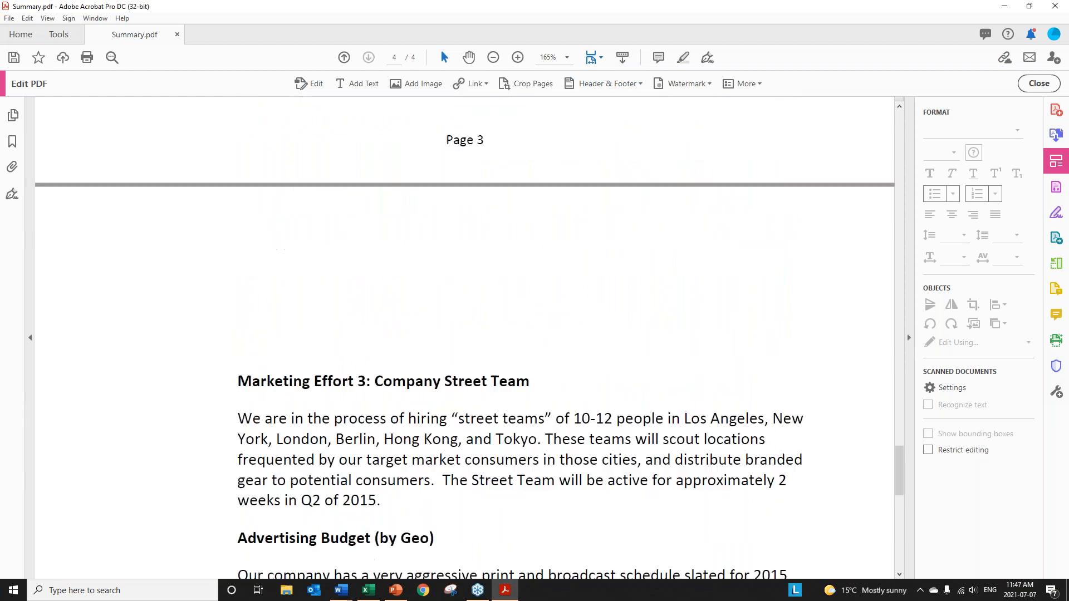
pyautogui.scroll(15, 702, 457)
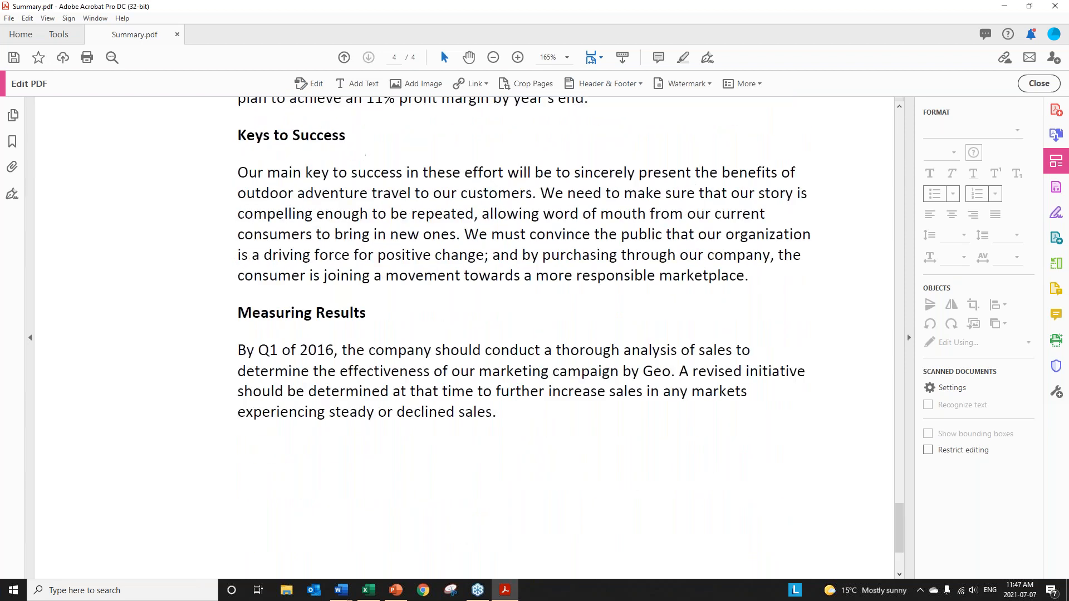
pyautogui.scroll(12, 678, 463)
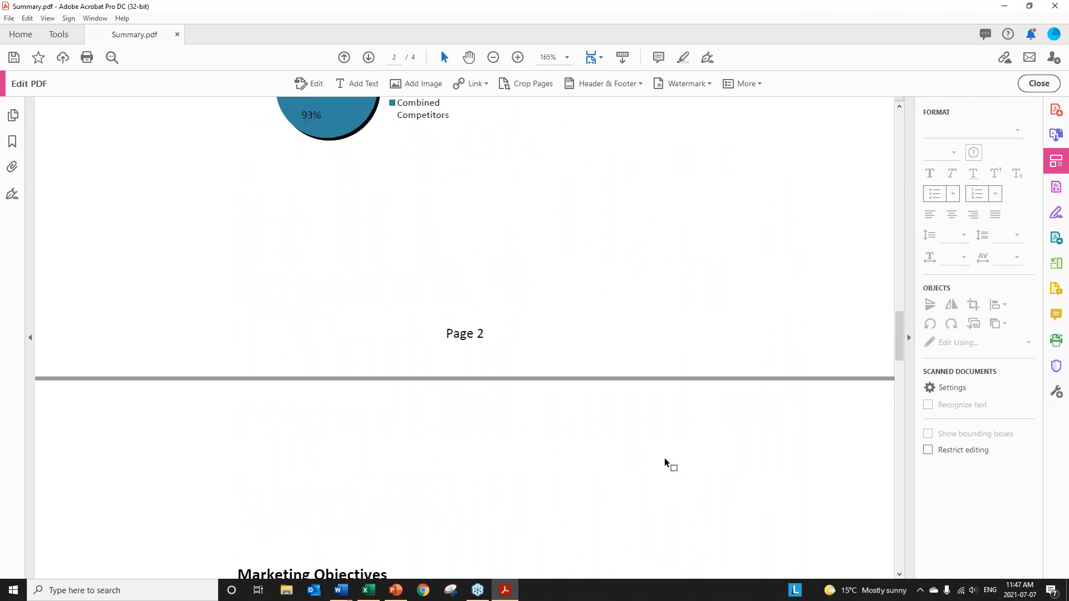
pyautogui.scroll(12, 662, 460)
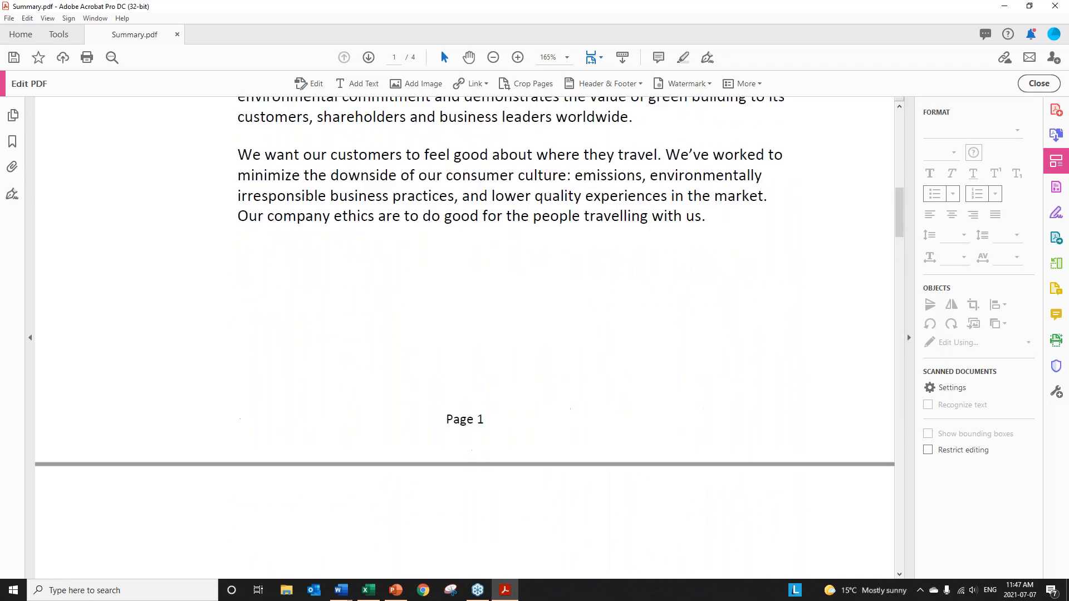
pyautogui.scroll(6, 665, 462)
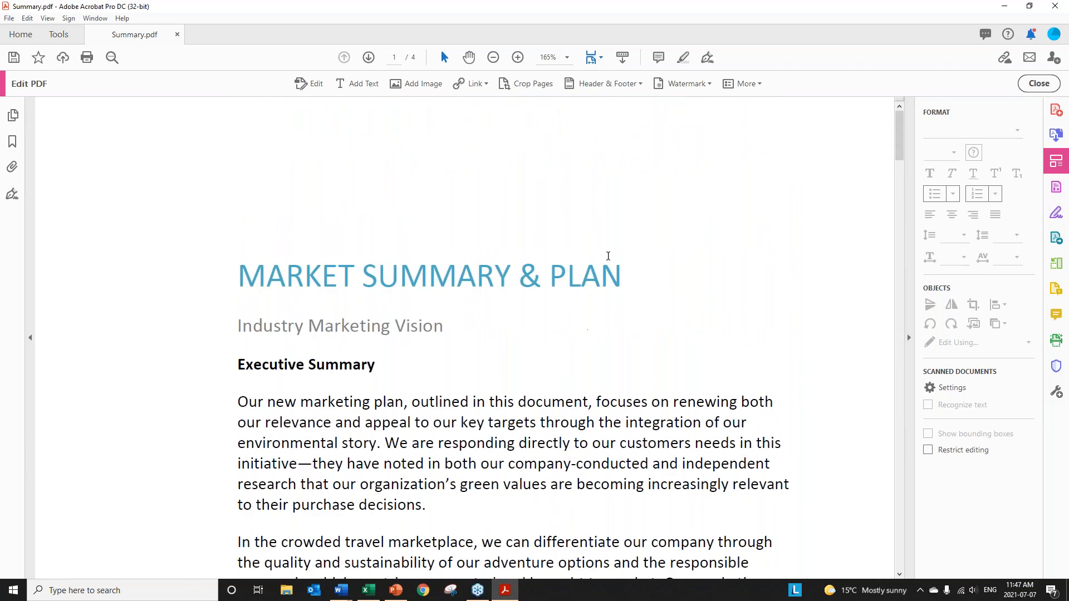
# Try to limit the existing footer to a custom page range ending at page 4, then check the footer on page 1.
pyautogui.click(628, 85)
pyautogui.click(614, 121)
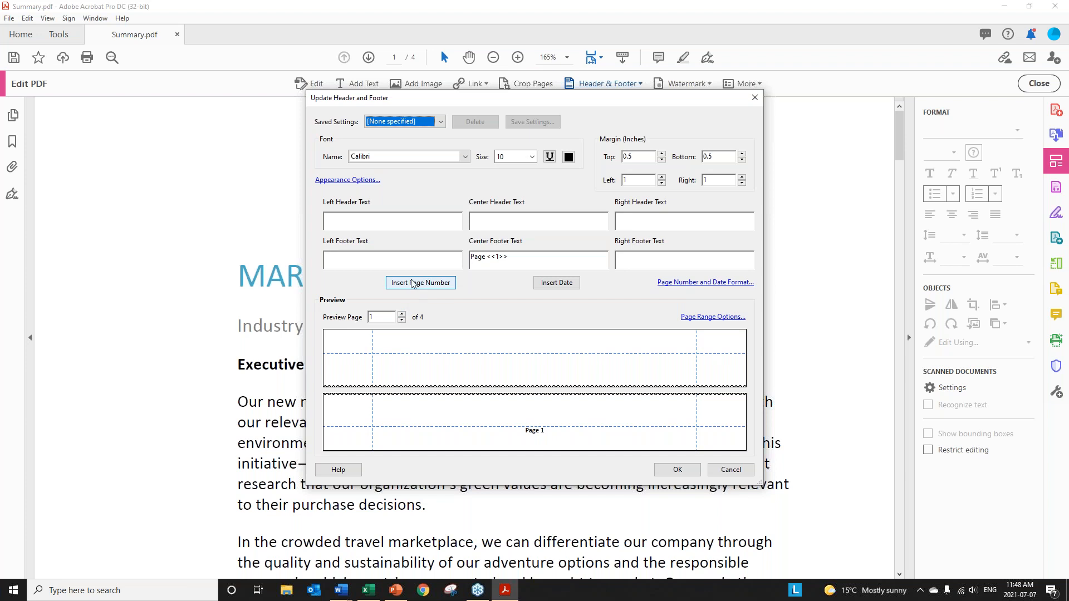
pyautogui.click(712, 283)
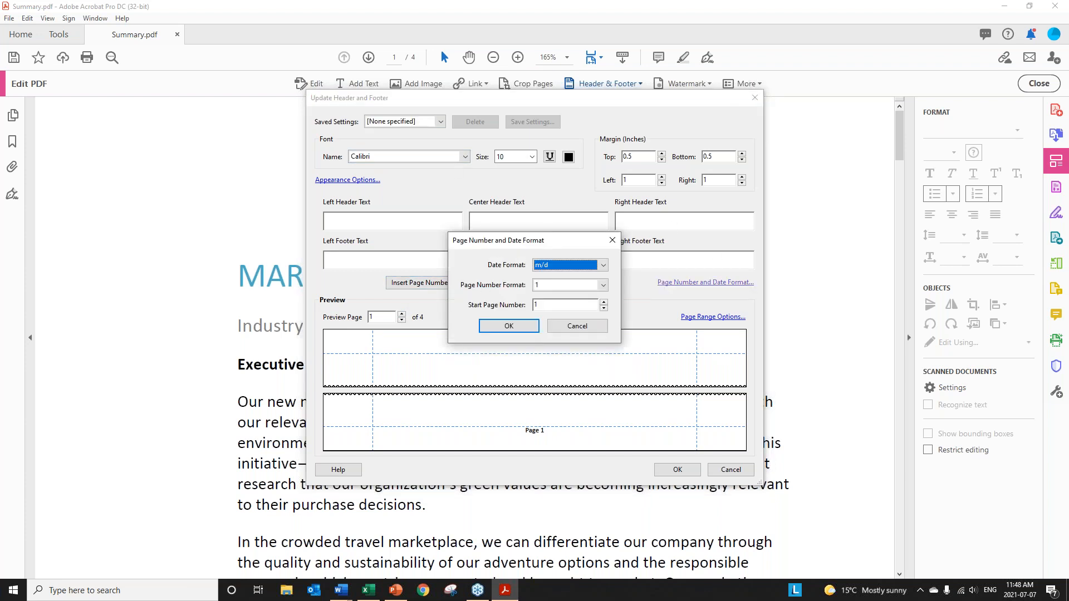
pyautogui.click(588, 327)
pyautogui.click(723, 318)
pyautogui.click(482, 285)
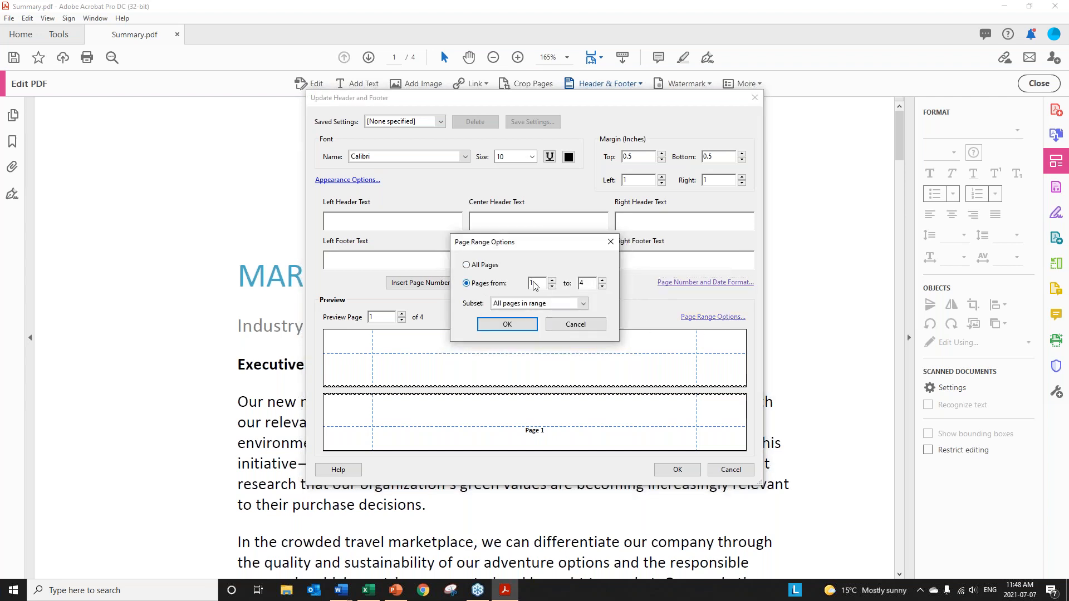
pyautogui.click(500, 325)
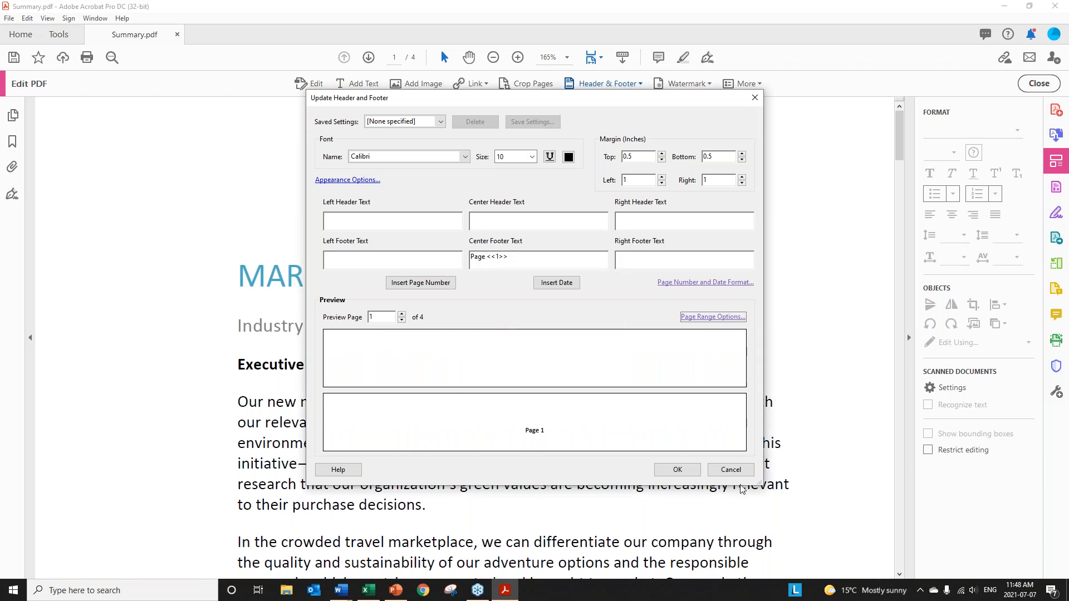
pyautogui.click(677, 469)
pyautogui.scroll(-6, 700, 461)
pyautogui.scroll(-9, 717, 440)
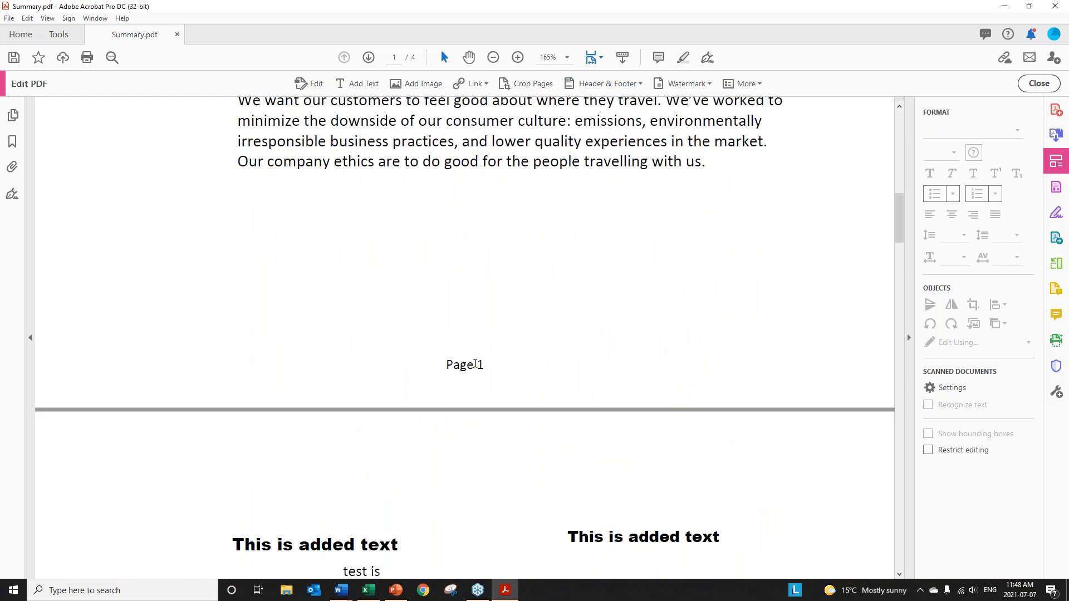
pyautogui.click(624, 85)
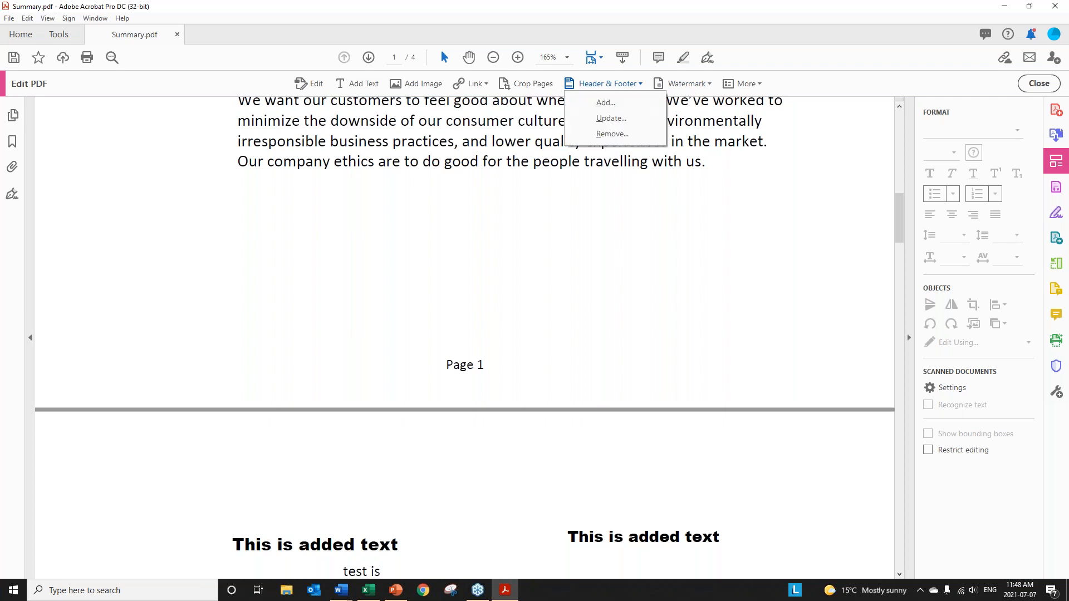
pyautogui.click(608, 117)
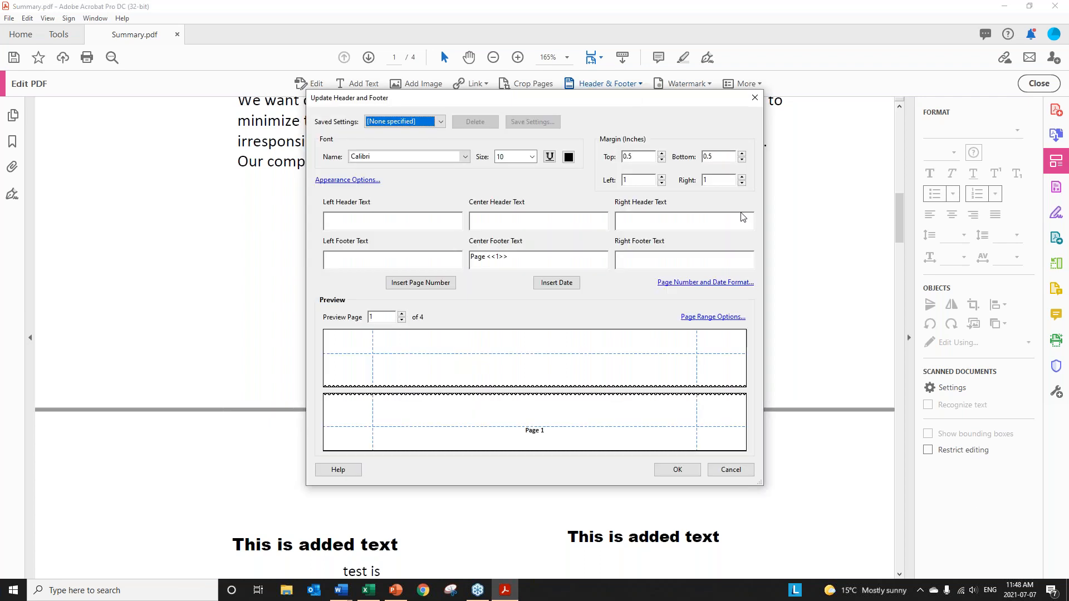
pyautogui.click(720, 471)
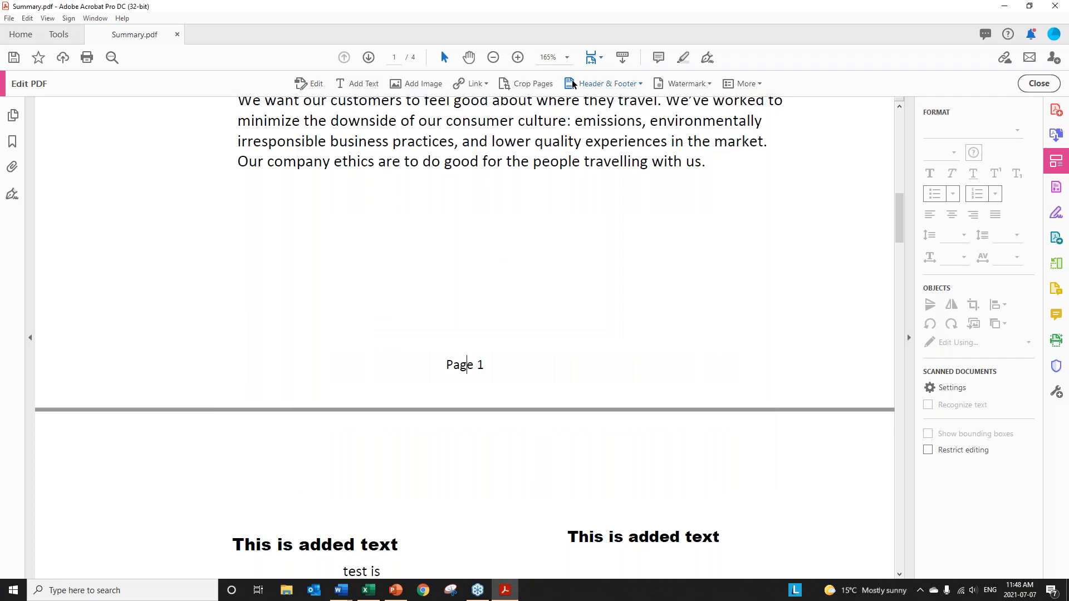
# Permanently remove the existing header and footer information from the document.
pyautogui.click(630, 83)
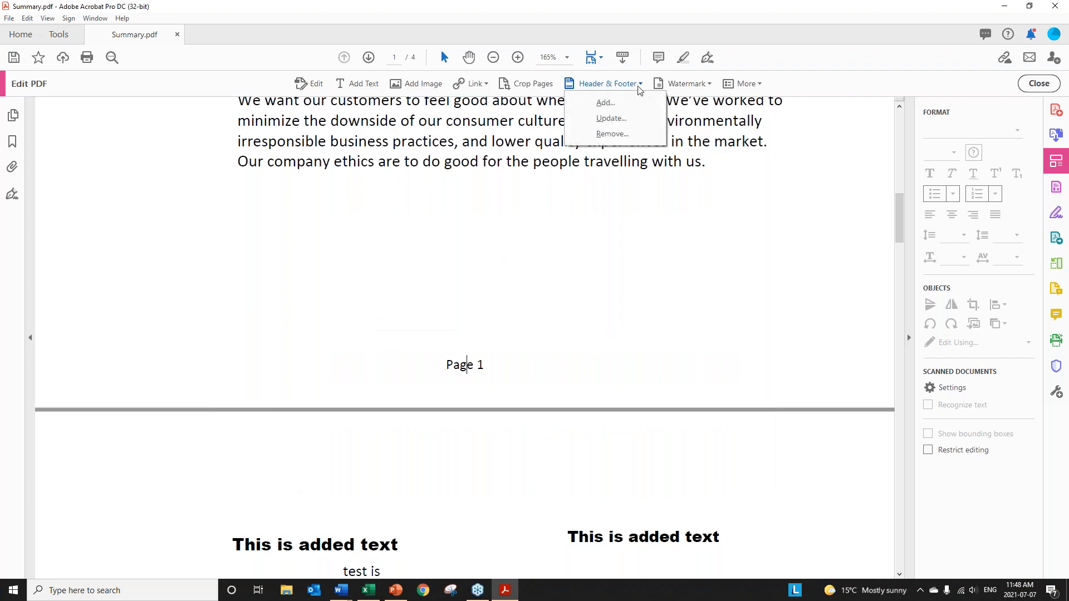
pyautogui.click(623, 134)
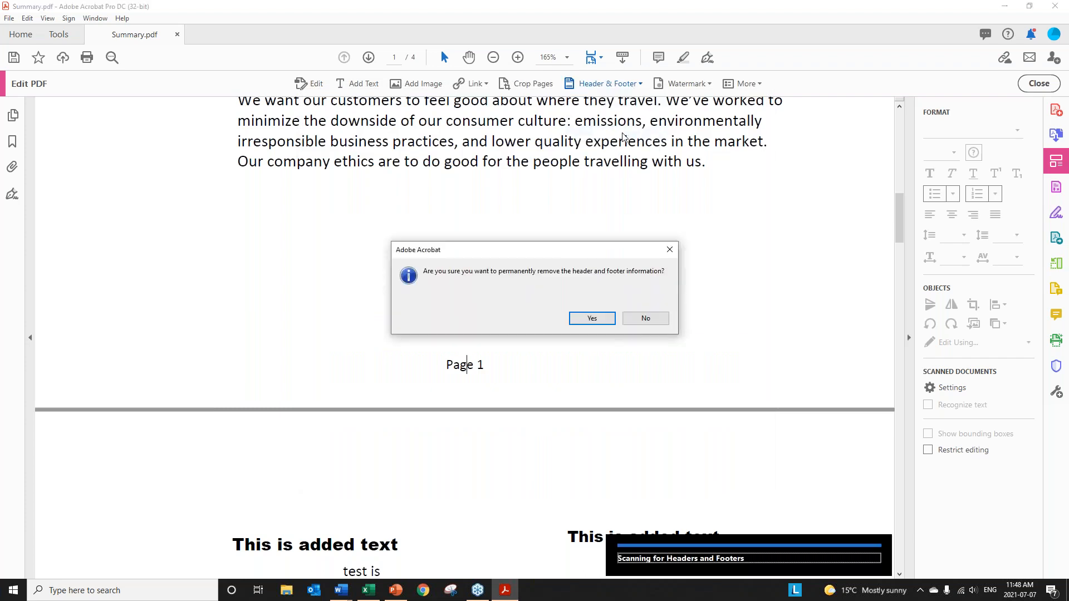
pyautogui.click(591, 318)
# Start a new header and footer with an automatic page number in the center footer text, preceded by "Page".
pyautogui.click(630, 84)
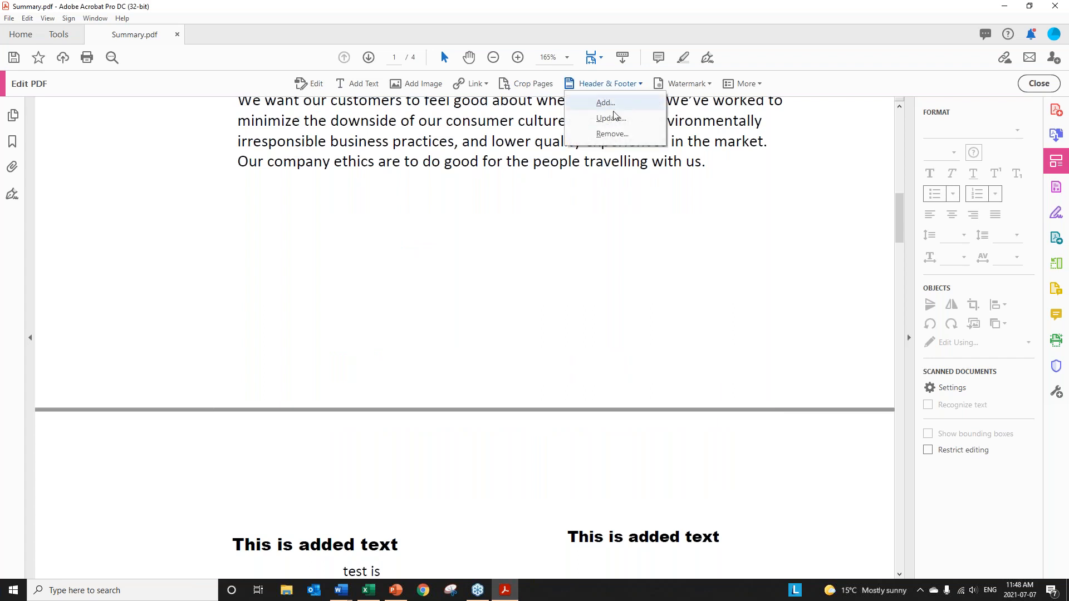
pyautogui.click(615, 105)
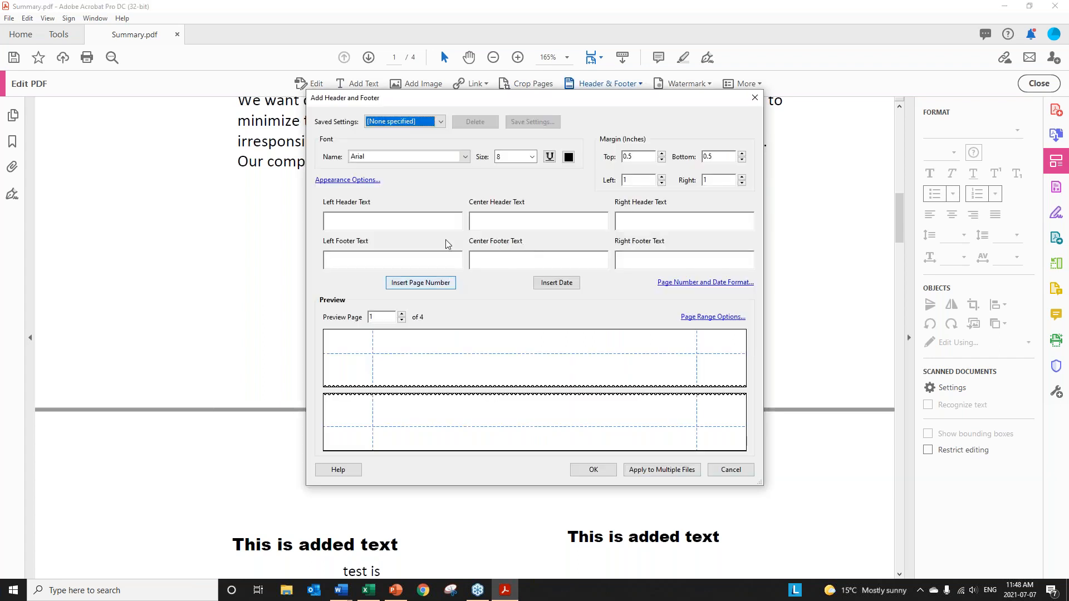
pyautogui.click(517, 255)
pyautogui.click(448, 283)
pyautogui.click(531, 255)
pyautogui.press('Home')
pyautogui.write('Page')
pyautogui.press('BackSpace')
pyautogui.press('BackSpace')
pyautogui.write('a')
pyautogui.press('BackSpace')
pyautogui.write('ge')
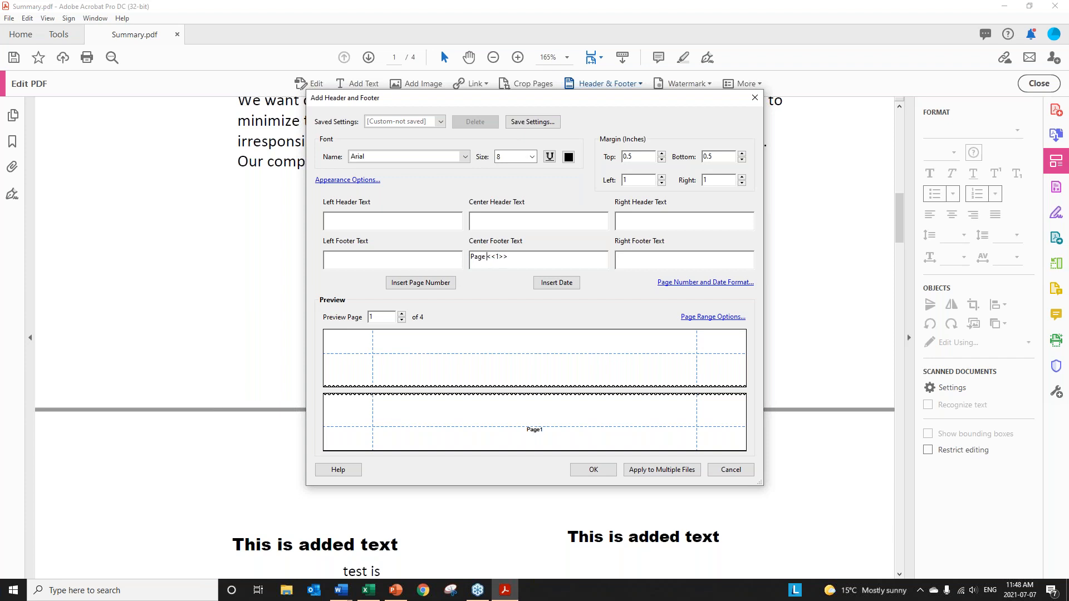
# Limit the new footer to pages 2 to 4 and apply it to the document.
pyautogui.click(699, 316)
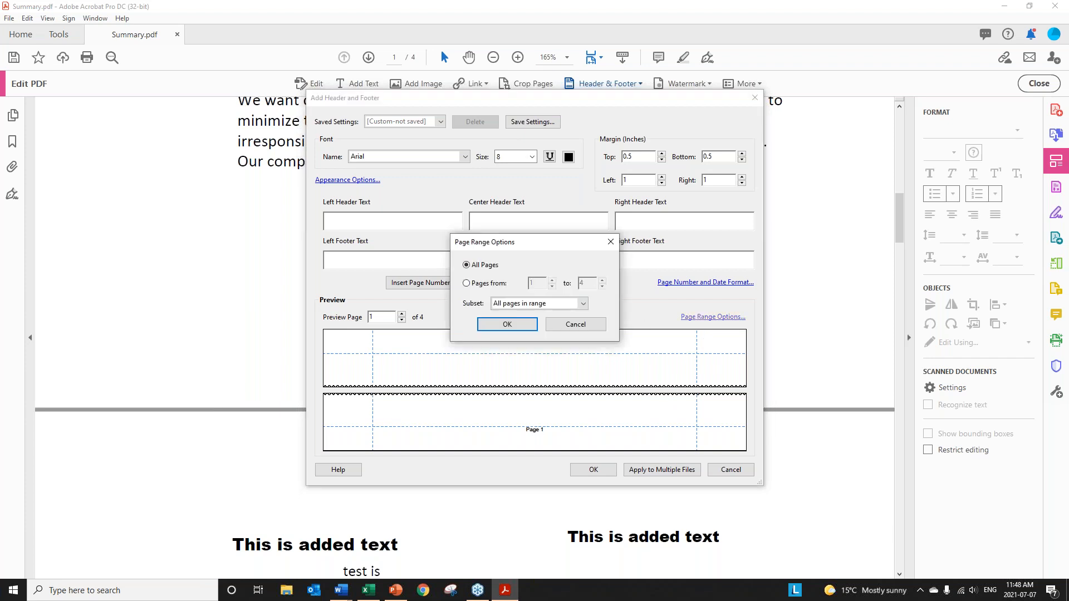
pyautogui.click(485, 285)
pyautogui.click(552, 281)
pyautogui.click(523, 327)
pyautogui.click(593, 470)
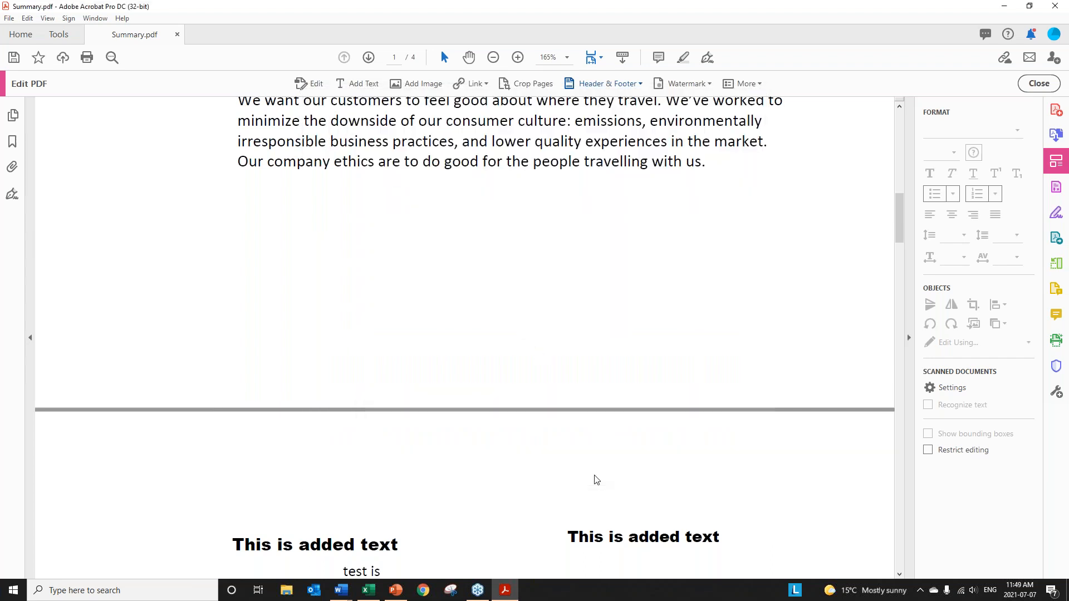
# Examine the footers across the pages to see where the page numbering begins and which number page 2 carries.
pyautogui.scroll(10, 683, 304)
pyautogui.scroll(-15, 682, 304)
pyautogui.scroll(-20, 720, 349)
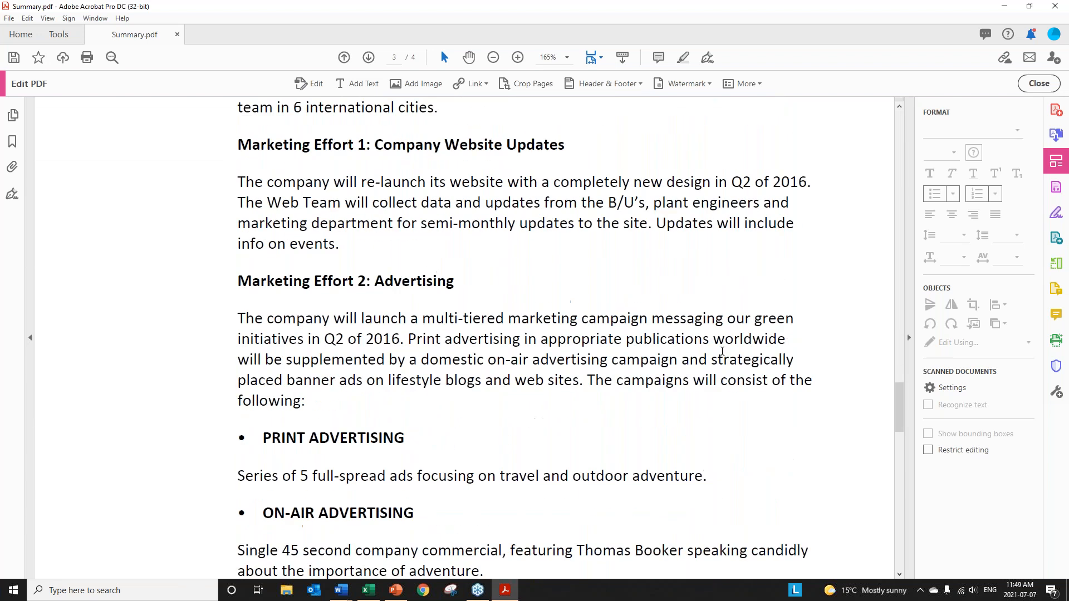
pyautogui.scroll(-18, 722, 351)
pyautogui.scroll(17, 723, 350)
pyautogui.scroll(20, 723, 351)
pyautogui.scroll(15, 723, 354)
pyautogui.scroll(-20, 706, 337)
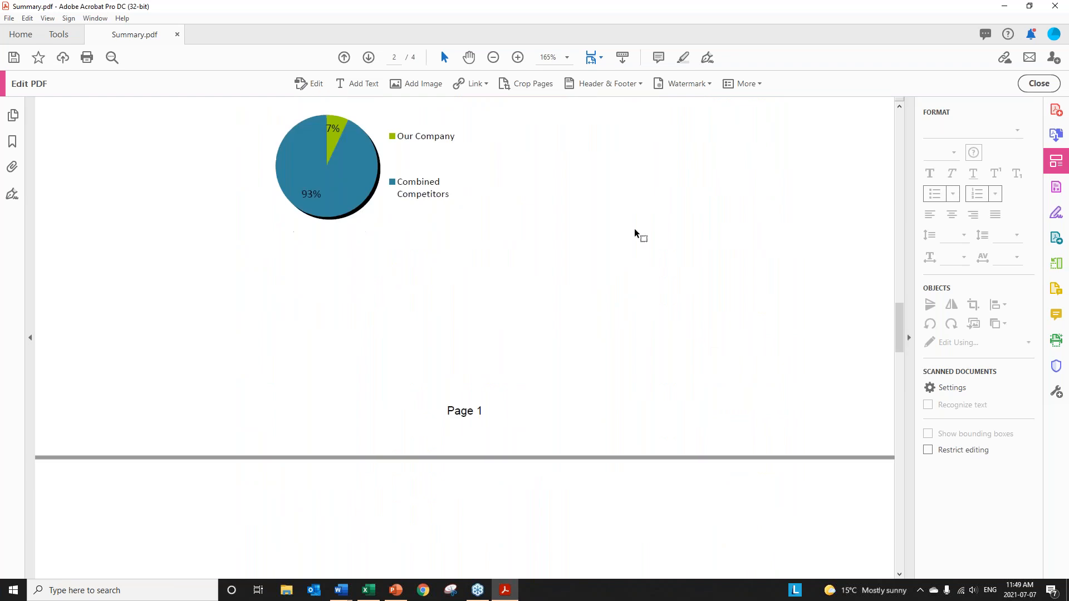
# Update the footer so its start page number is 2, and check the foot of page 1.
pyautogui.click(630, 86)
pyautogui.click(606, 116)
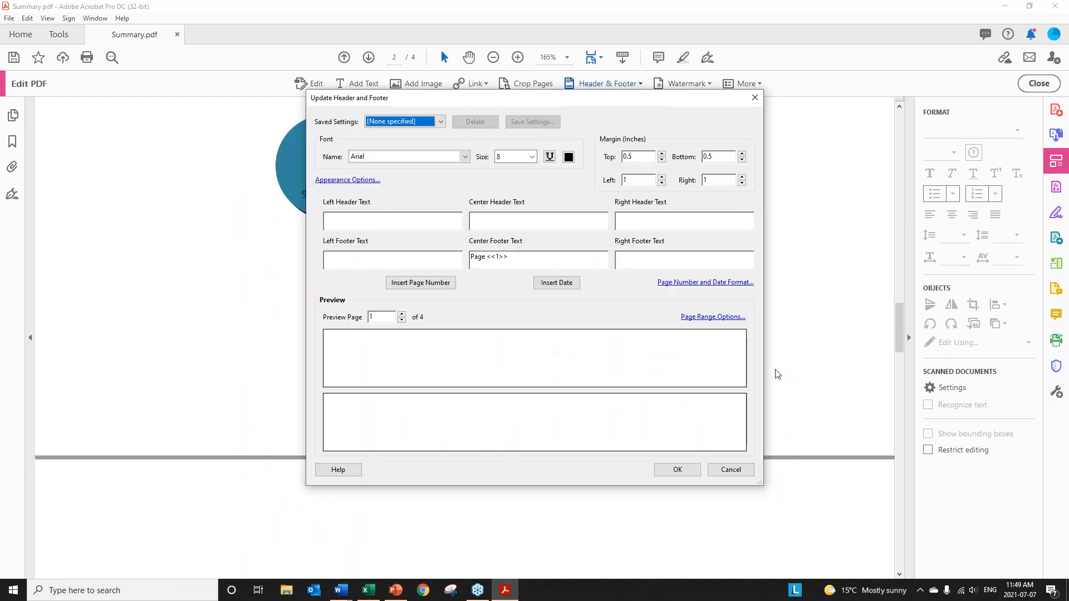
pyautogui.click(700, 318)
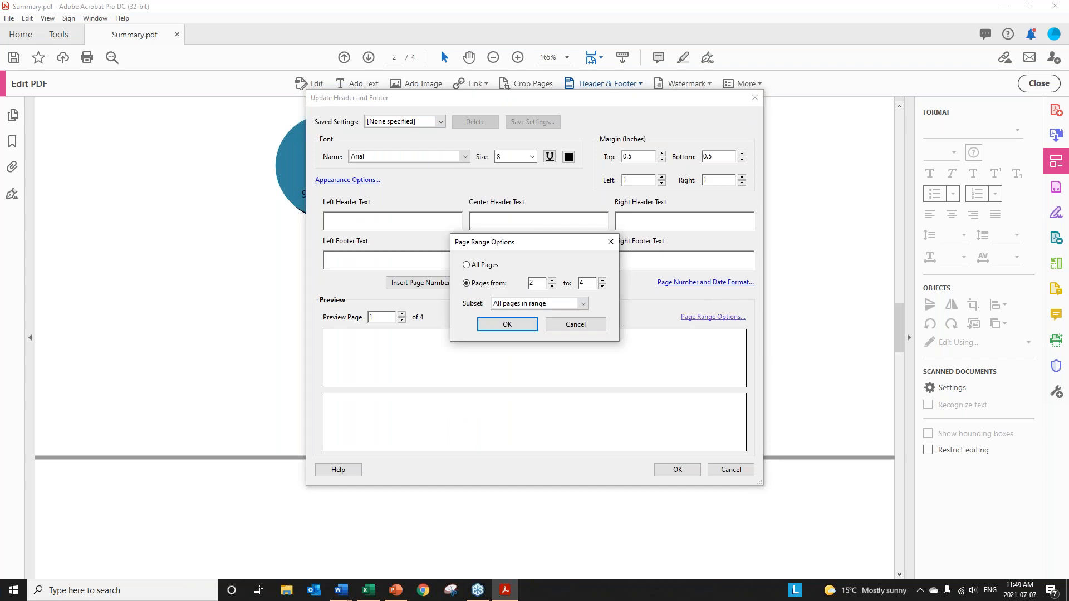
pyautogui.click(568, 329)
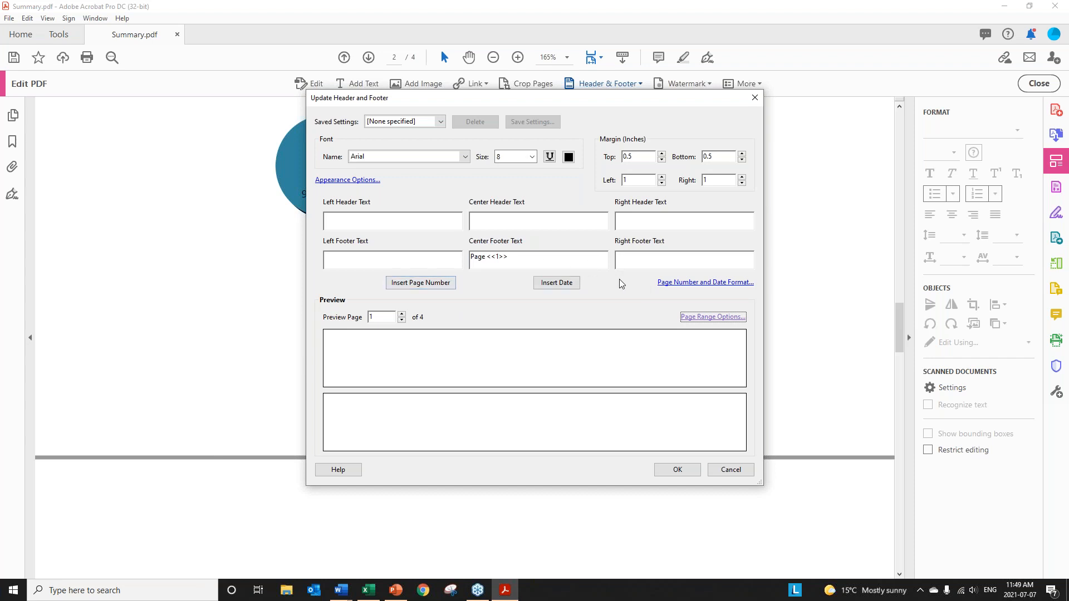
pyautogui.click(671, 283)
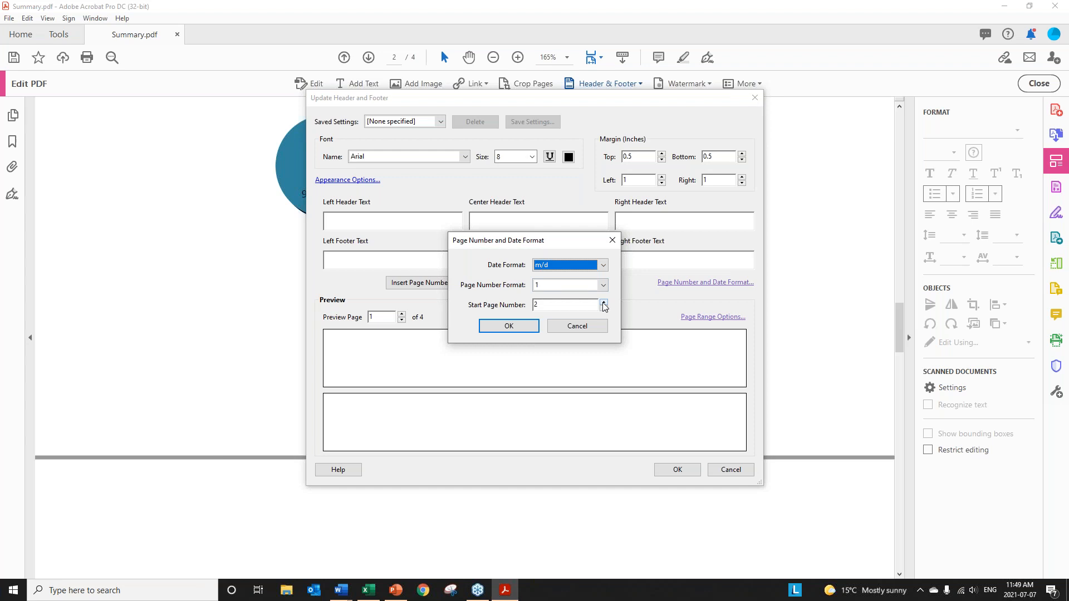
pyautogui.click(504, 327)
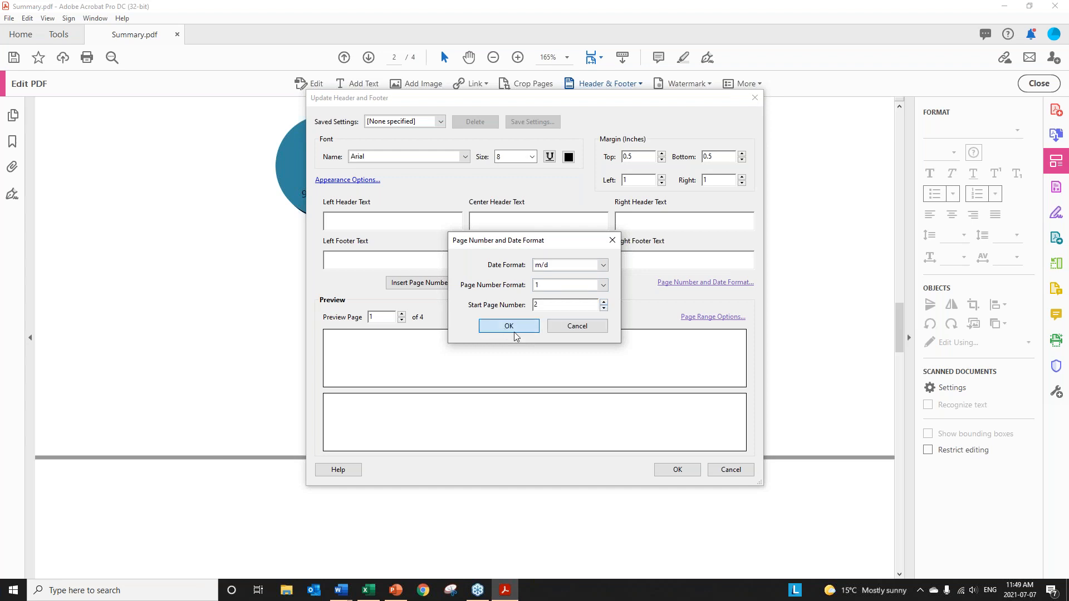
pyautogui.click(690, 469)
pyautogui.scroll(18, 618, 299)
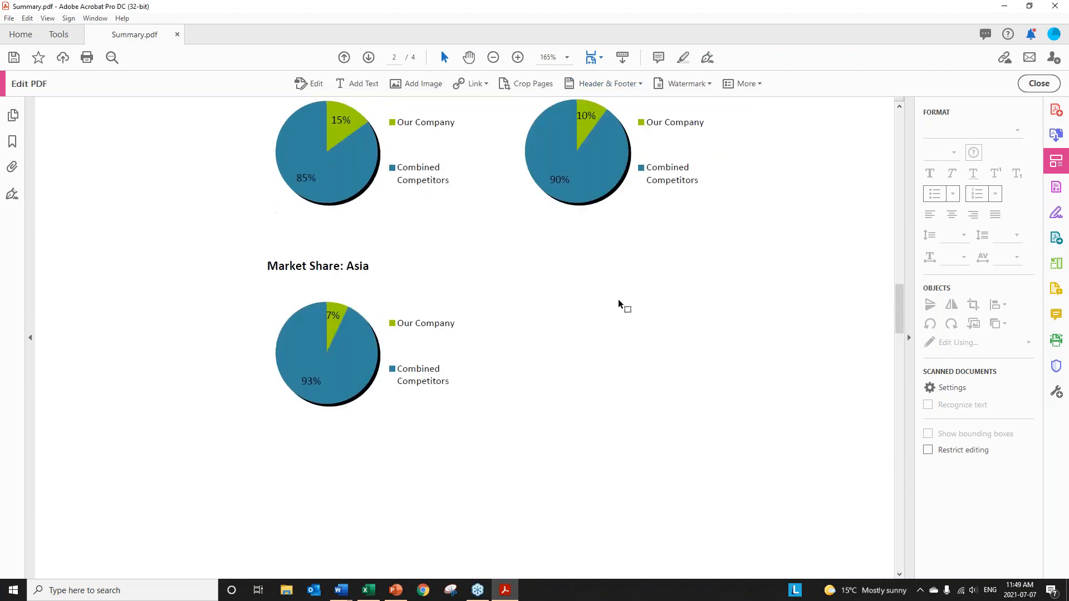
pyautogui.scroll(1, 623, 211)
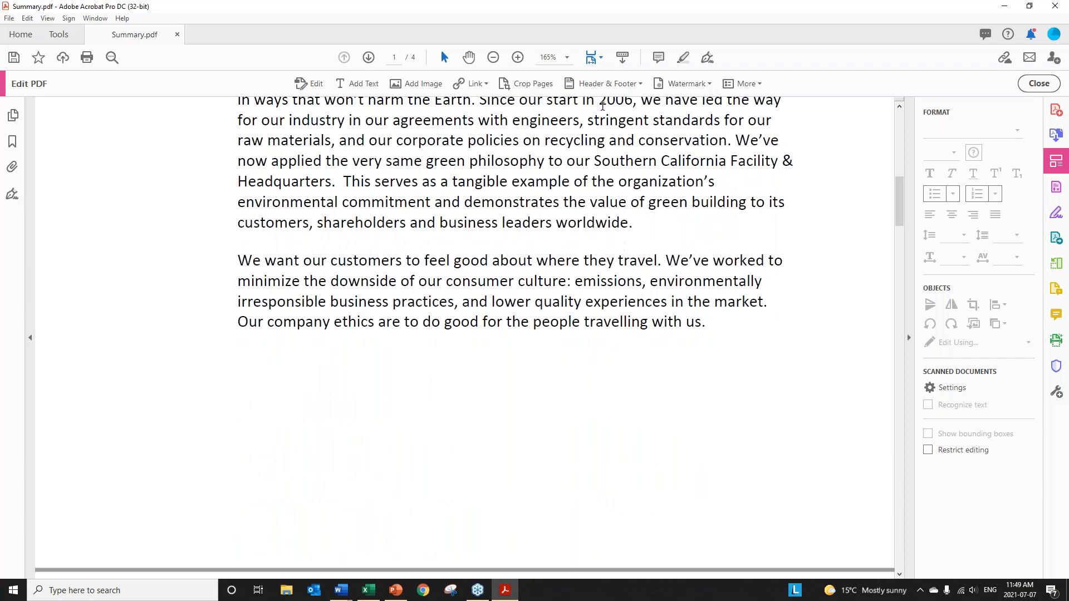
# Review the footer's start page number and page range settings without changing them.
pyautogui.click(610, 85)
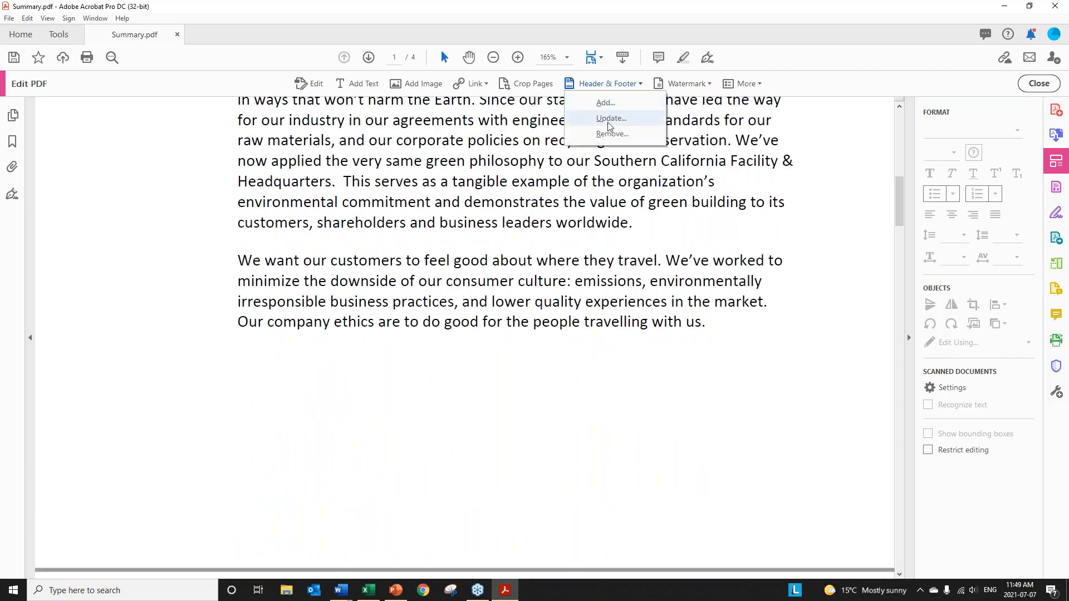
pyautogui.click(611, 118)
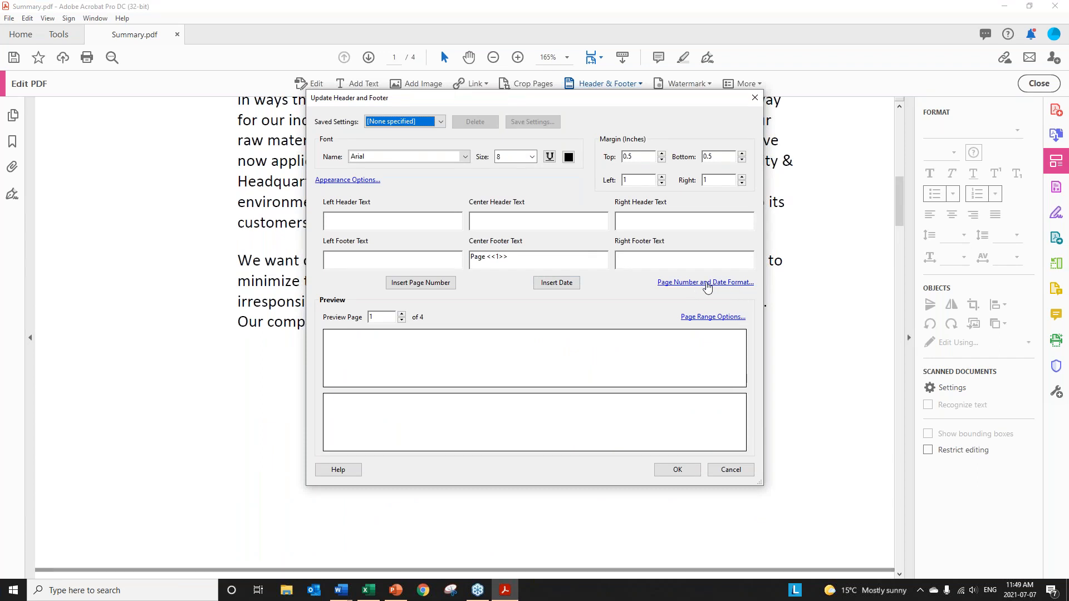
pyautogui.click(736, 283)
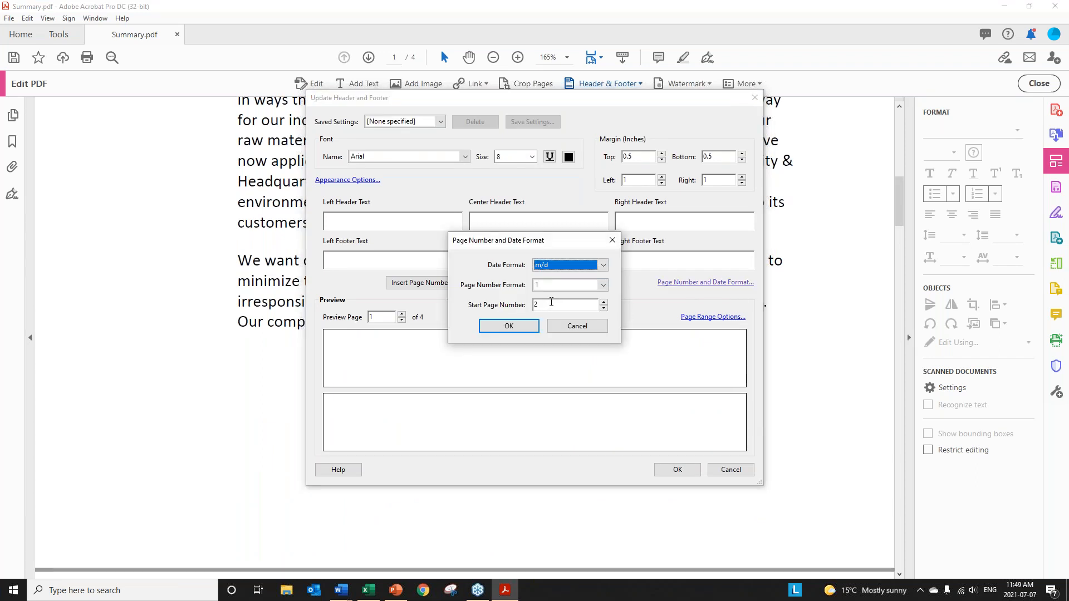
pyautogui.click(583, 328)
pyautogui.click(714, 317)
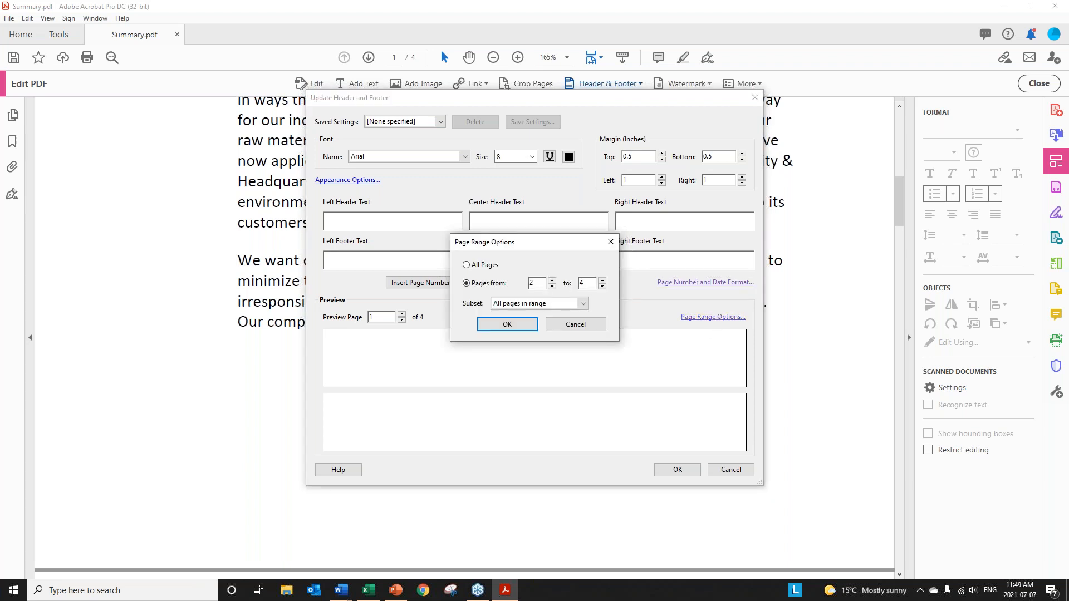
pyautogui.click(598, 327)
# Try to switch the footer's page number format to "Page 1 of n", apply the update and check the following pages.
pyautogui.click(722, 283)
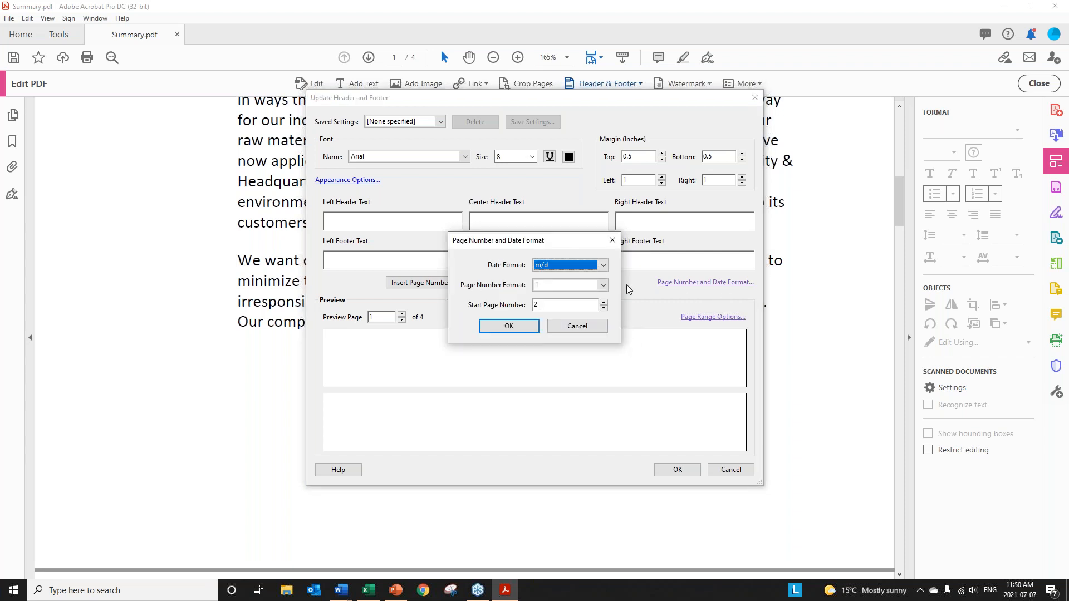
pyautogui.click(604, 285)
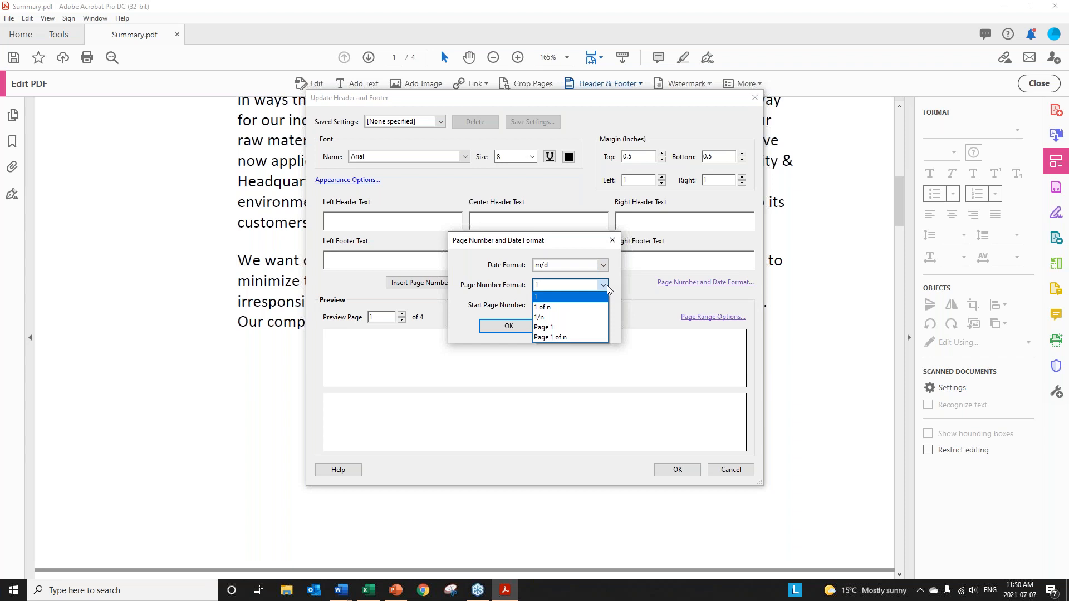
pyautogui.click(550, 337)
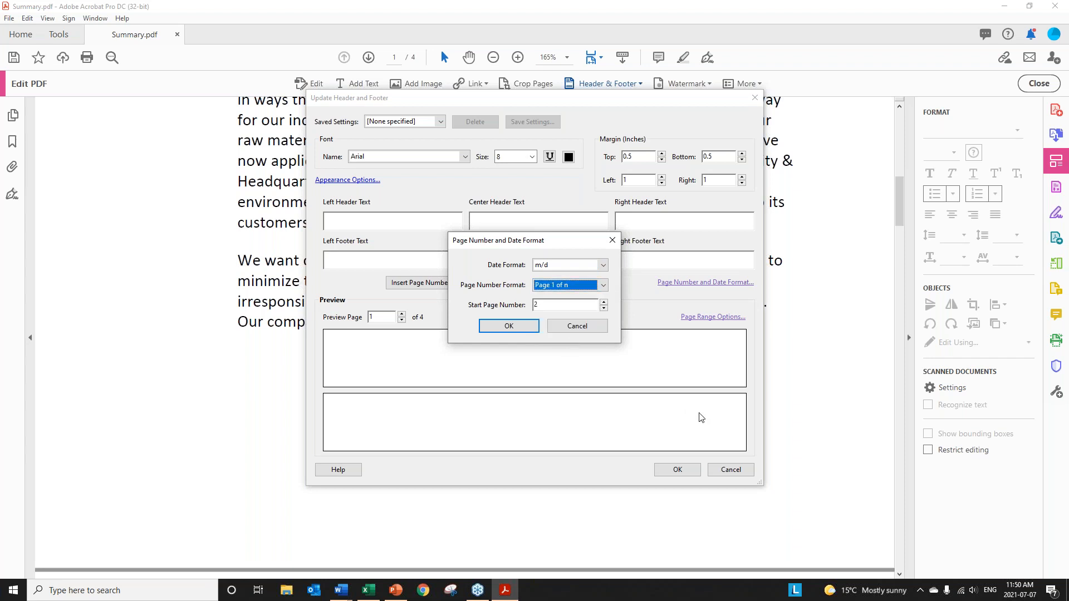
pyautogui.click(511, 327)
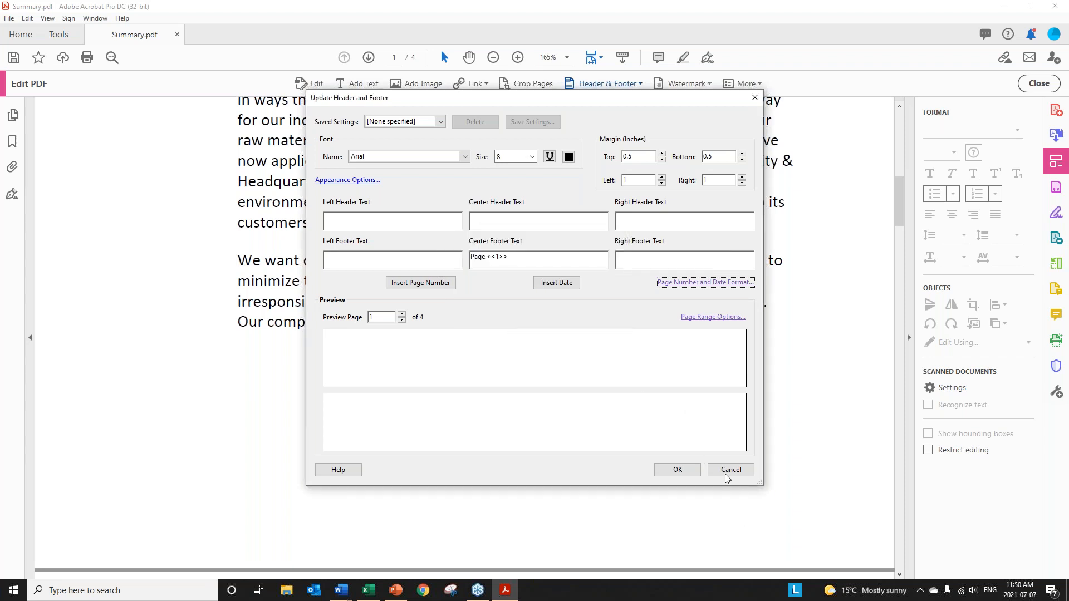
pyautogui.click(688, 471)
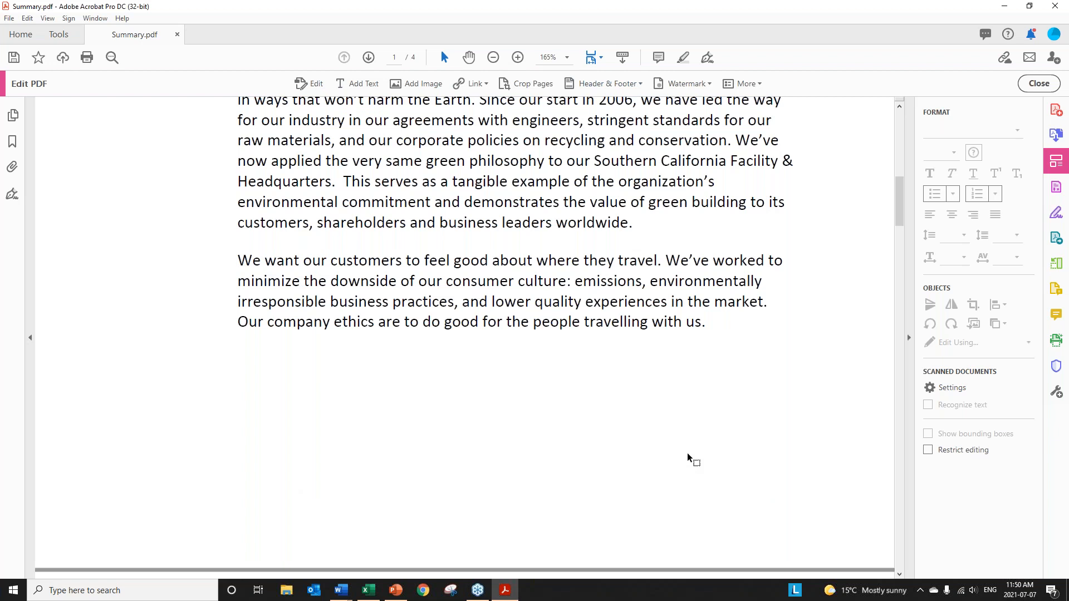
pyautogui.scroll(-3, 685, 453)
pyautogui.scroll(-20, 686, 453)
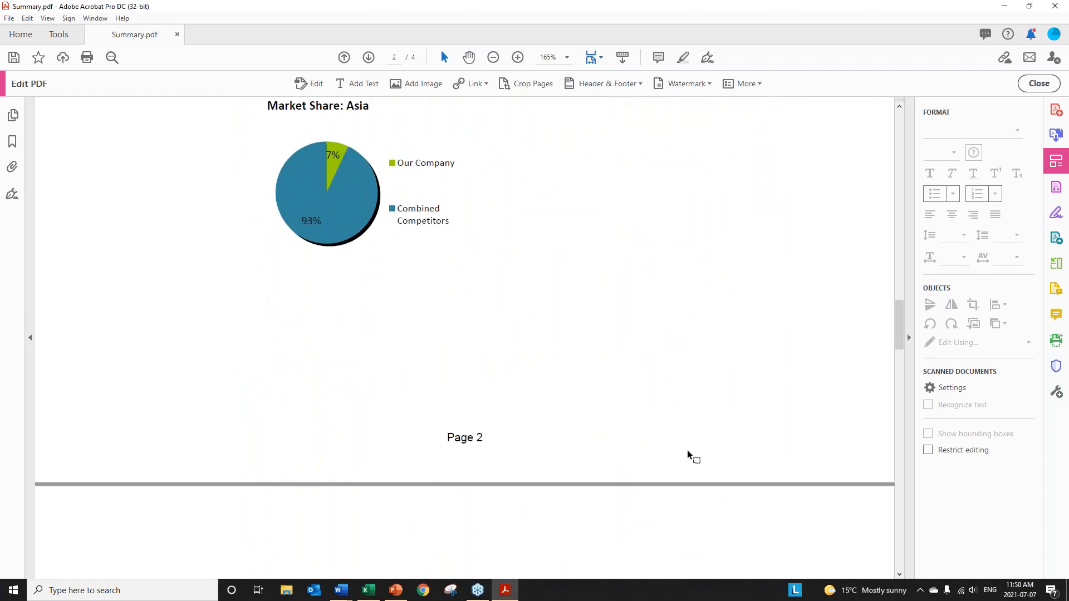
pyautogui.scroll(-10, 683, 389)
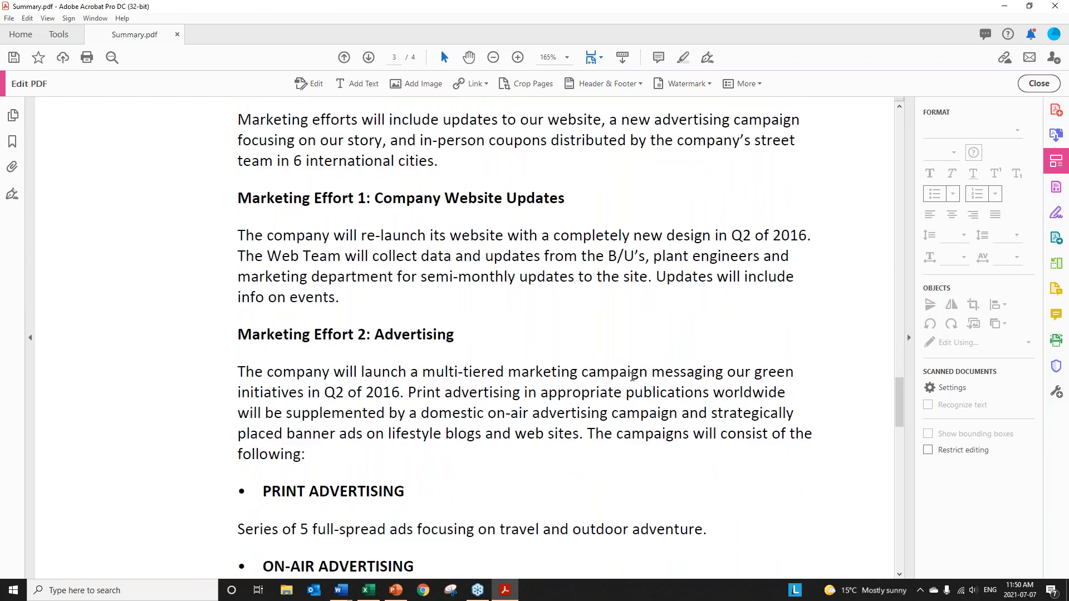
# Review the footer's page number and date format settings, reapply the footer, and check the foot of page 3.
pyautogui.scroll(4, 668, 106)
pyautogui.scroll(-3, 567, 101)
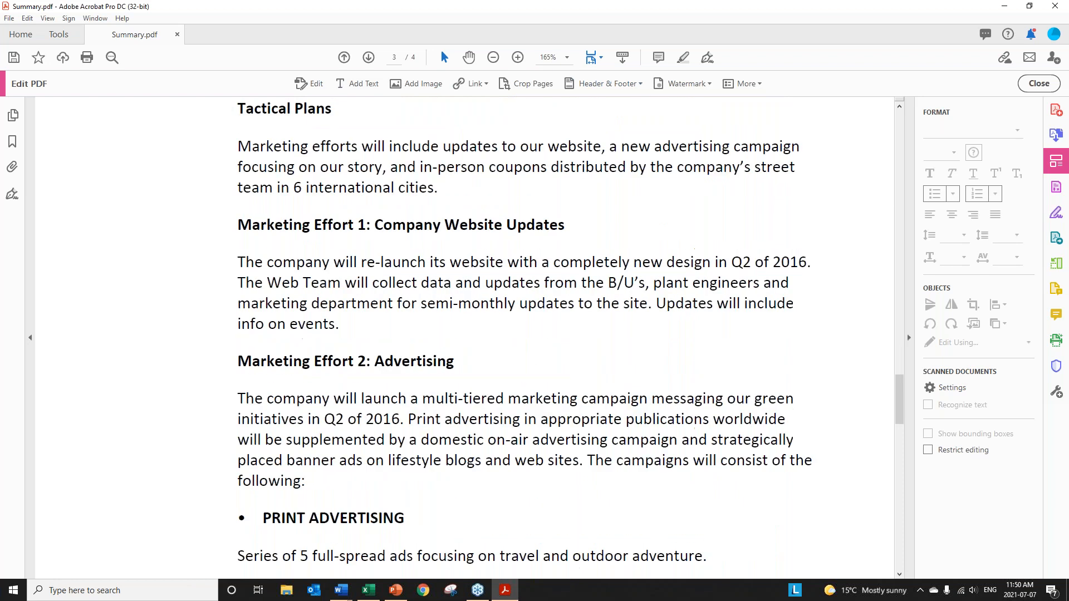
pyautogui.click(586, 84)
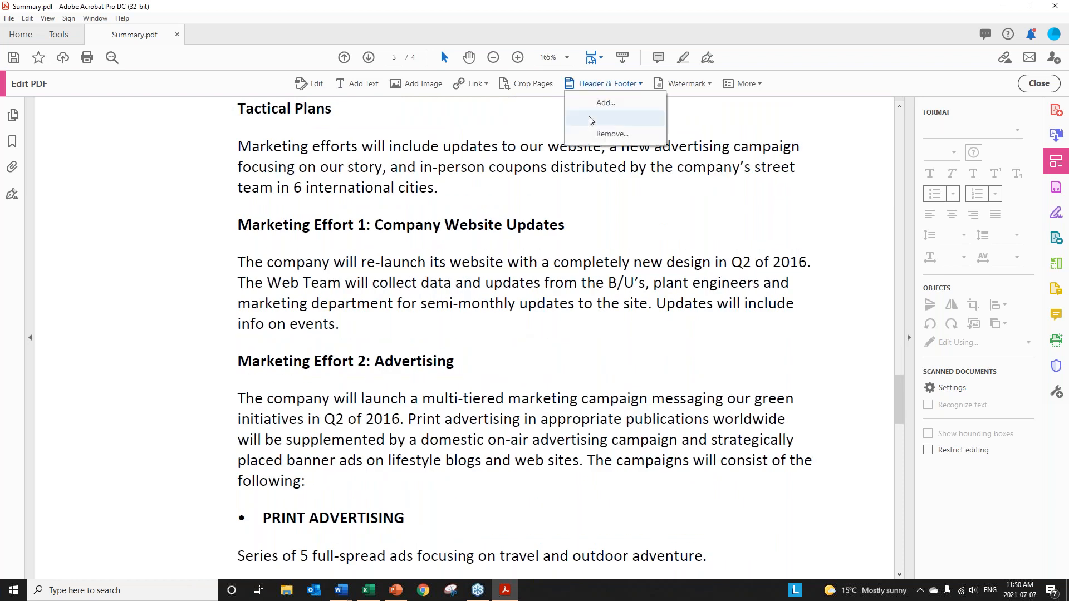
pyautogui.click(604, 118)
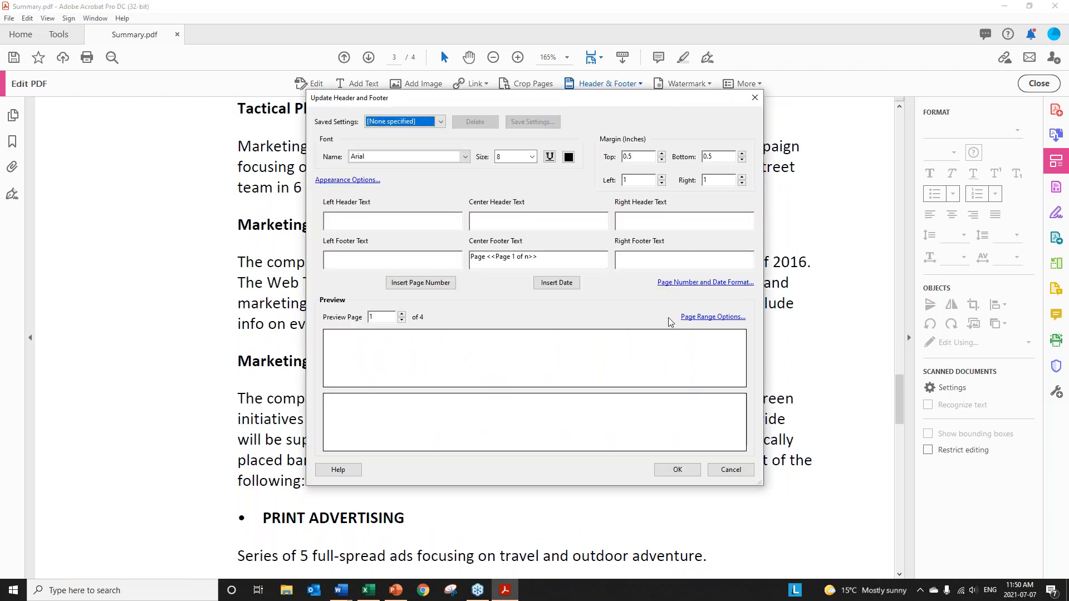
pyautogui.click(704, 283)
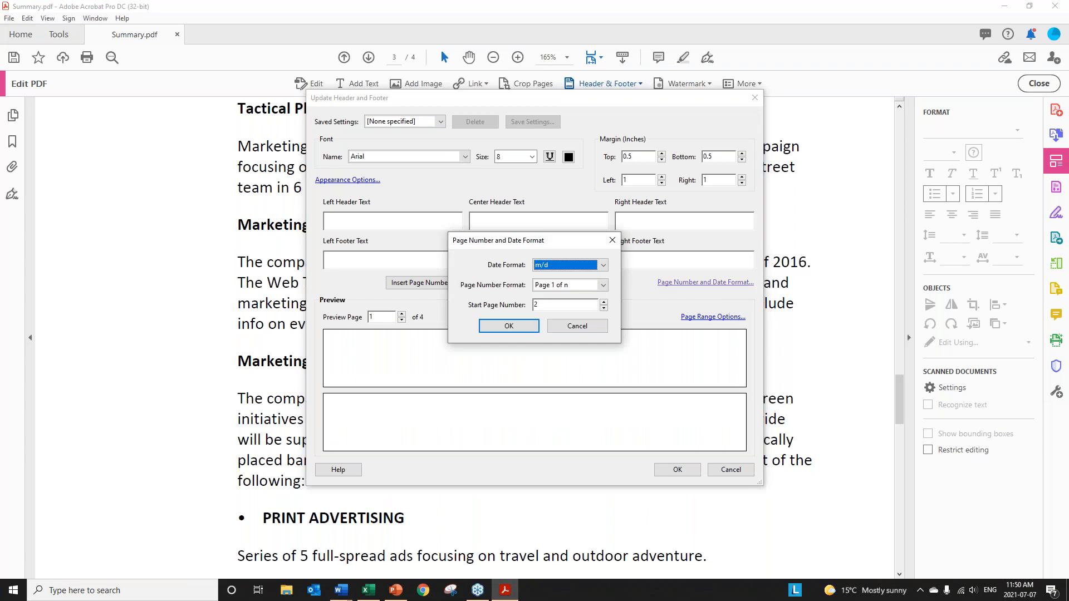
pyautogui.click(520, 326)
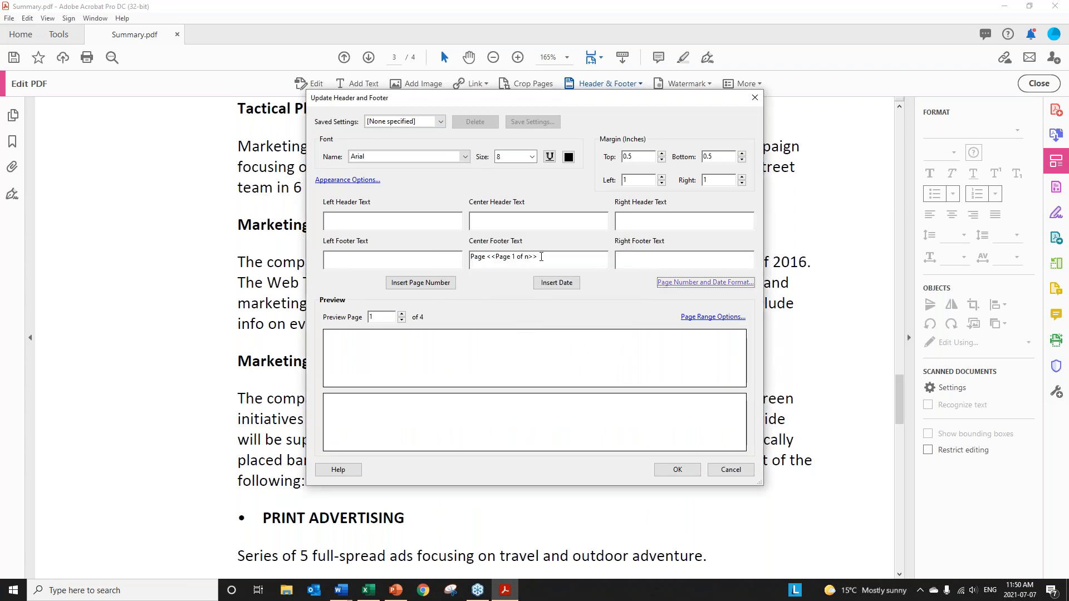
pyautogui.click(668, 471)
pyautogui.scroll(-8, 668, 473)
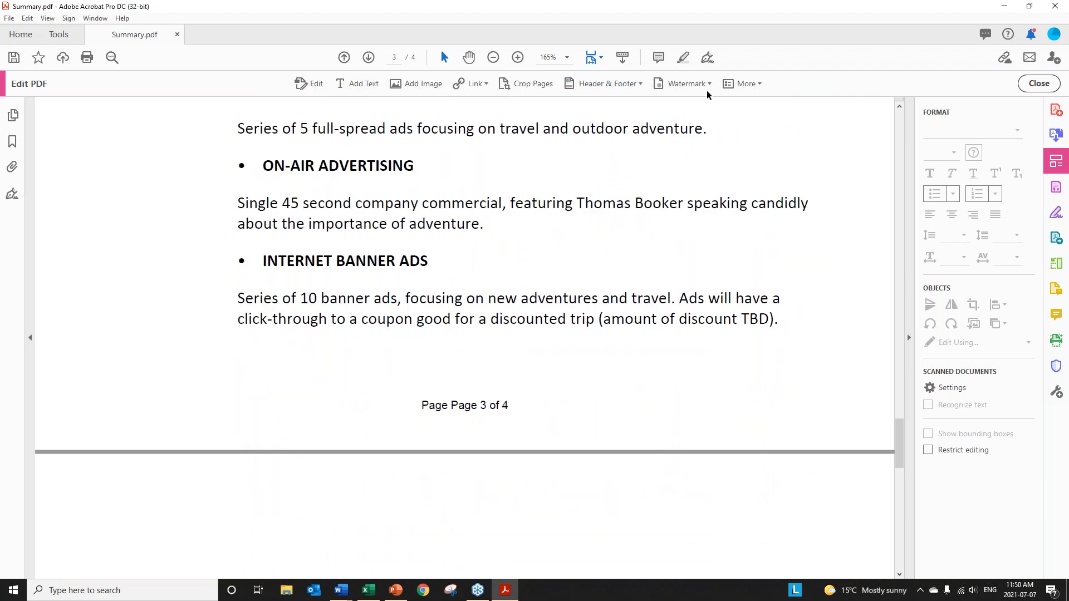
# Delete the extra word "Page" before the "Page 1 of n" code in the center footer text and apply the update.
pyautogui.click(607, 84)
pyautogui.click(601, 121)
pyautogui.click(507, 257)
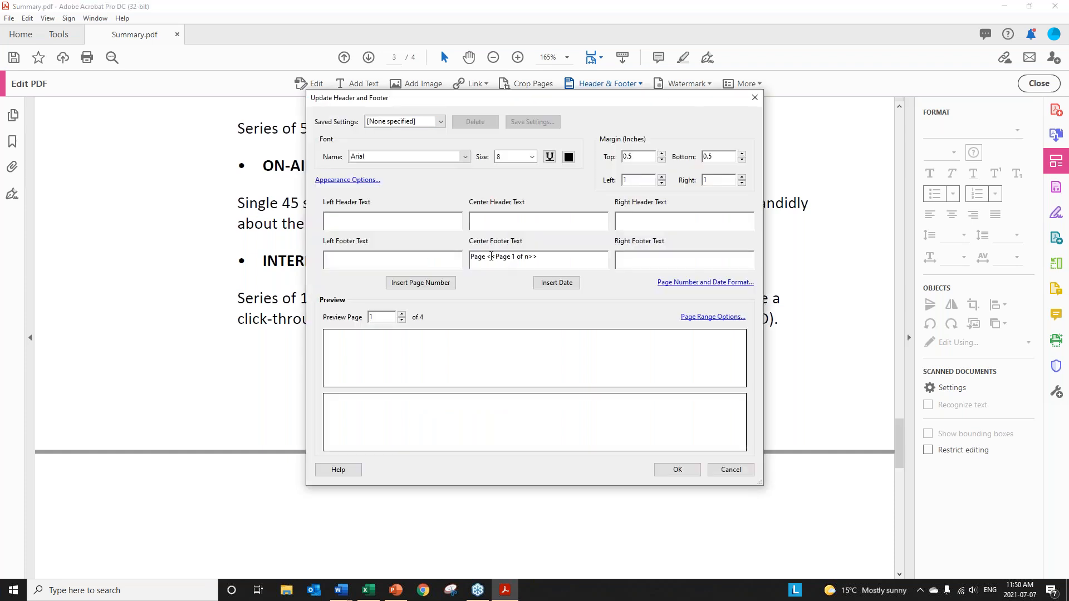
pyautogui.click(486, 257)
pyautogui.press('BackSpace')
pyautogui.press('BackSpace')
pyautogui.press('BackSpace')
pyautogui.press('BackSpace')
pyautogui.press('BackSpace')
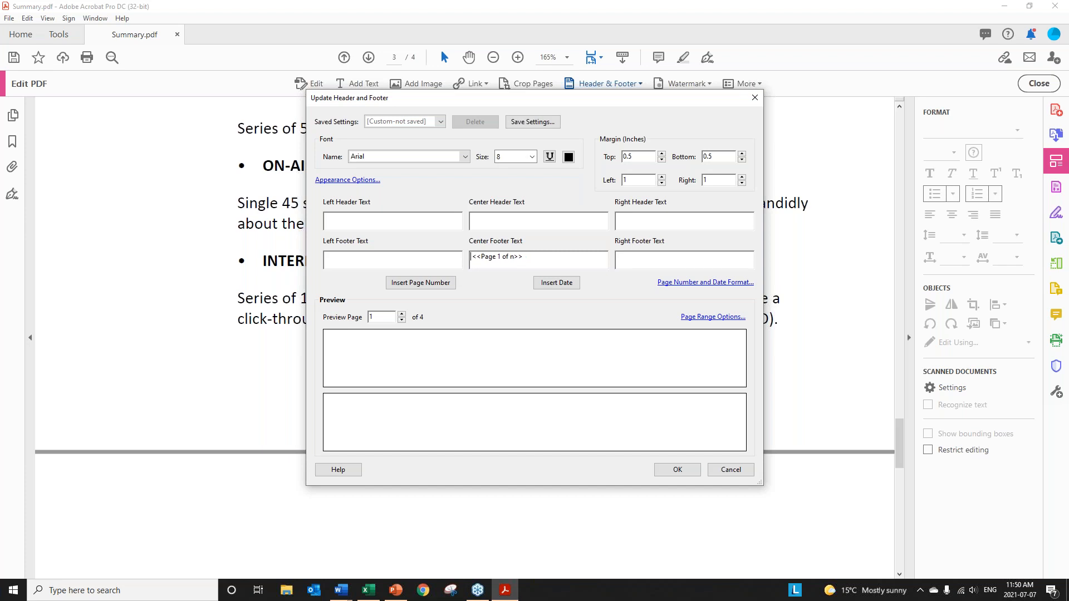
pyautogui.click(668, 470)
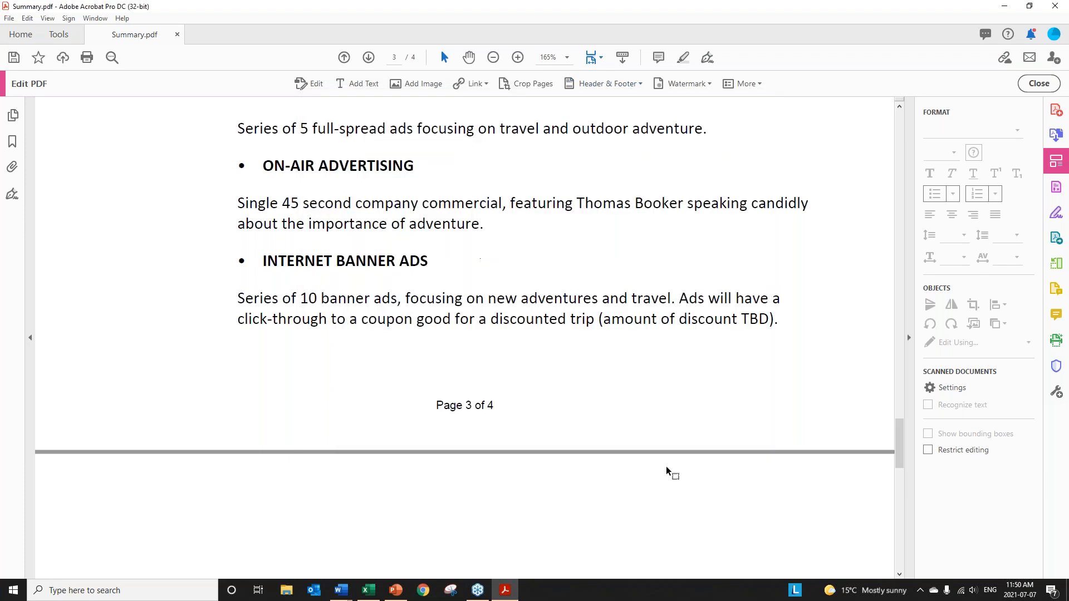
# Remove the headers and footers from the document permanently.
pyautogui.moveTo(898, 456); pyautogui.dragTo(935, 218)
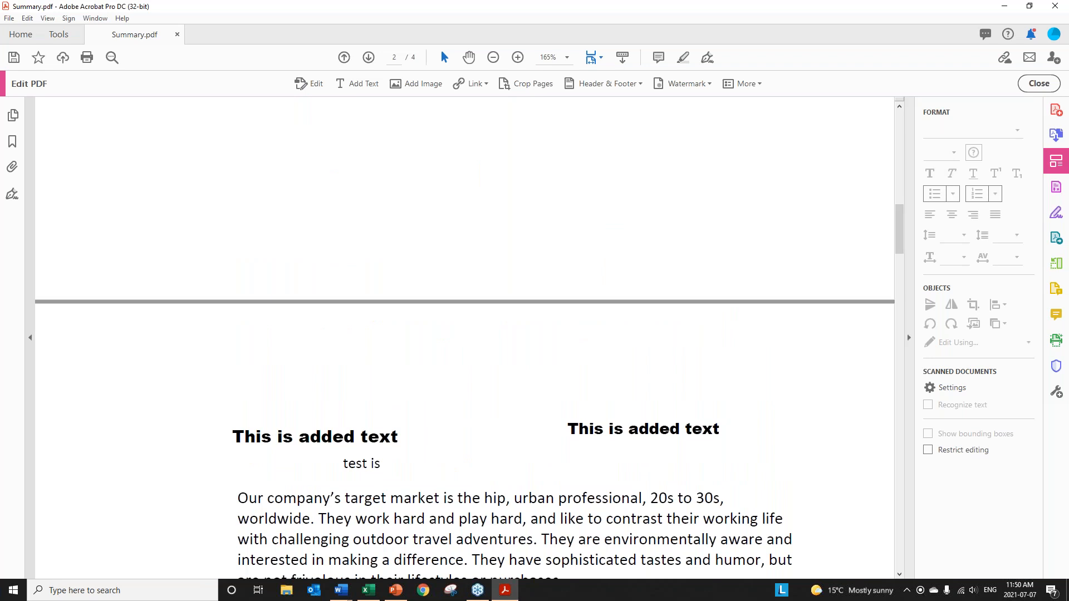
pyautogui.click(641, 83)
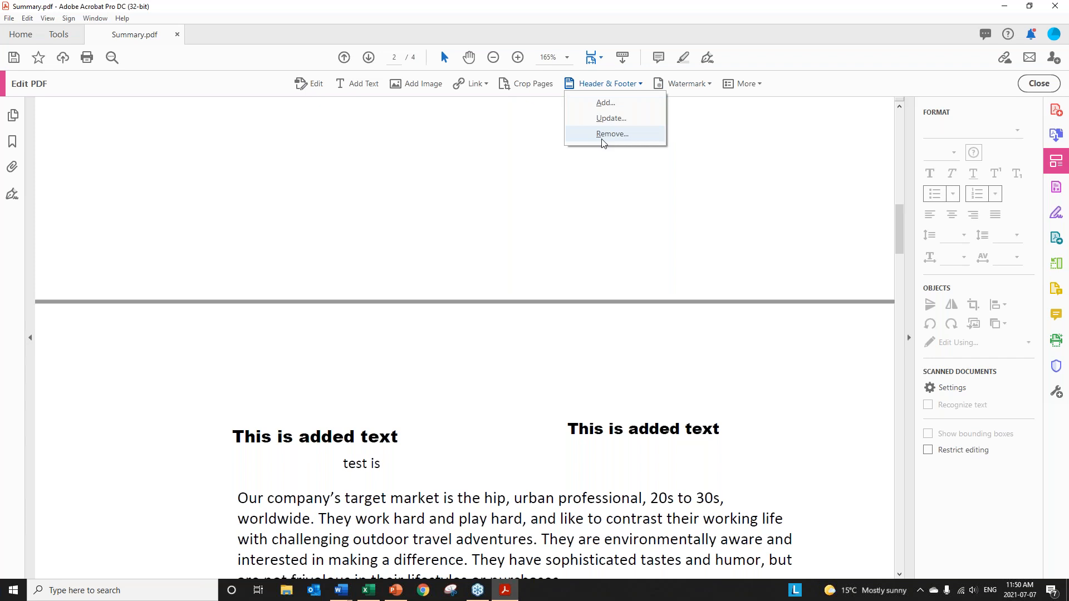
pyautogui.click(602, 140)
pyautogui.click(590, 317)
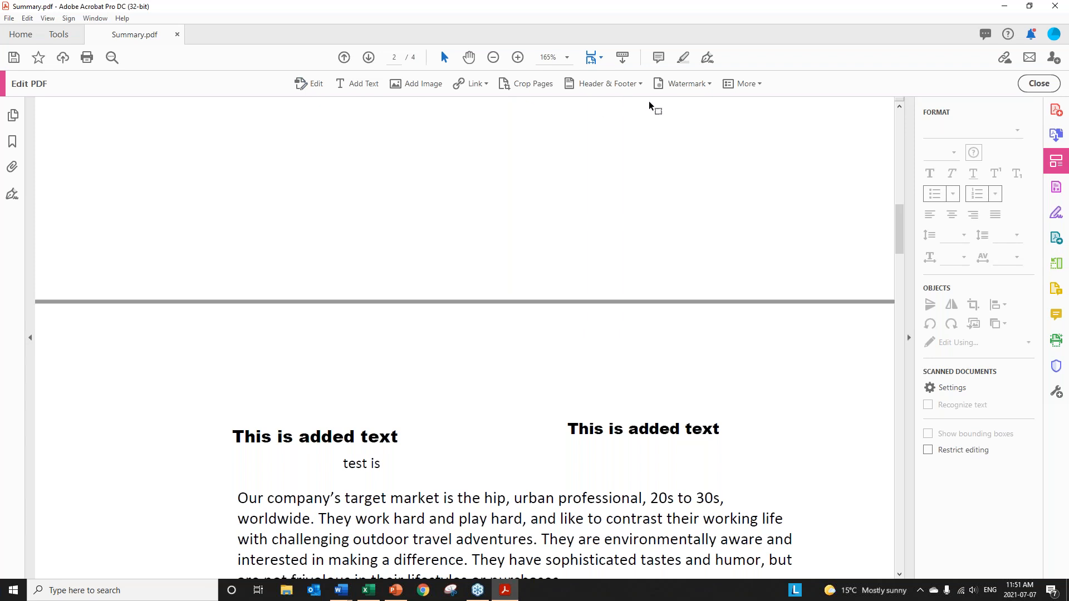
# Set up a new text watermark reading "DRAFT" with a 45° rotation.
pyautogui.click(705, 84)
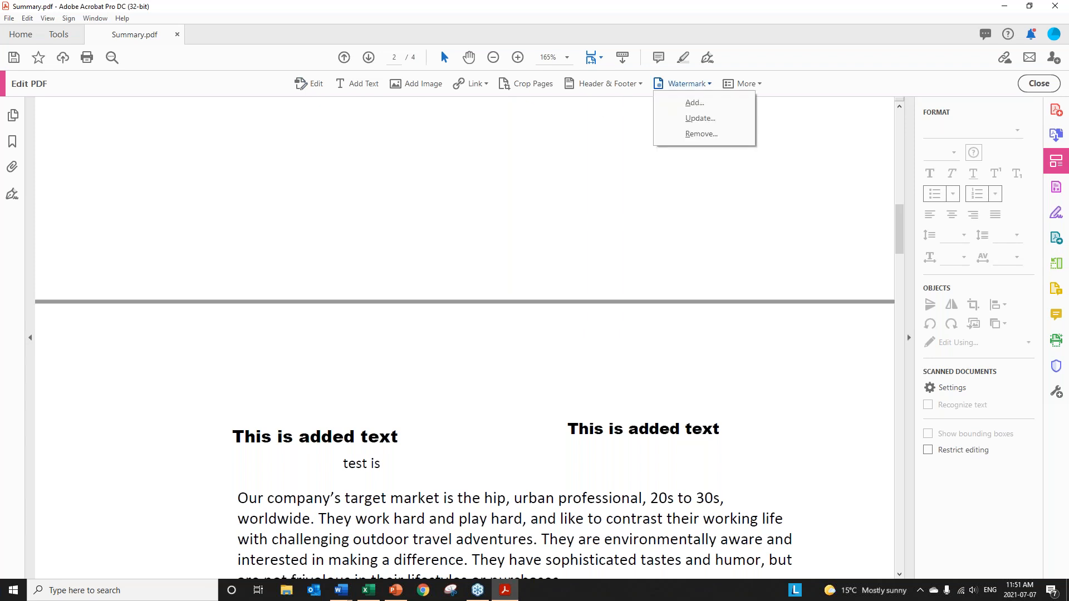
pyautogui.click(694, 102)
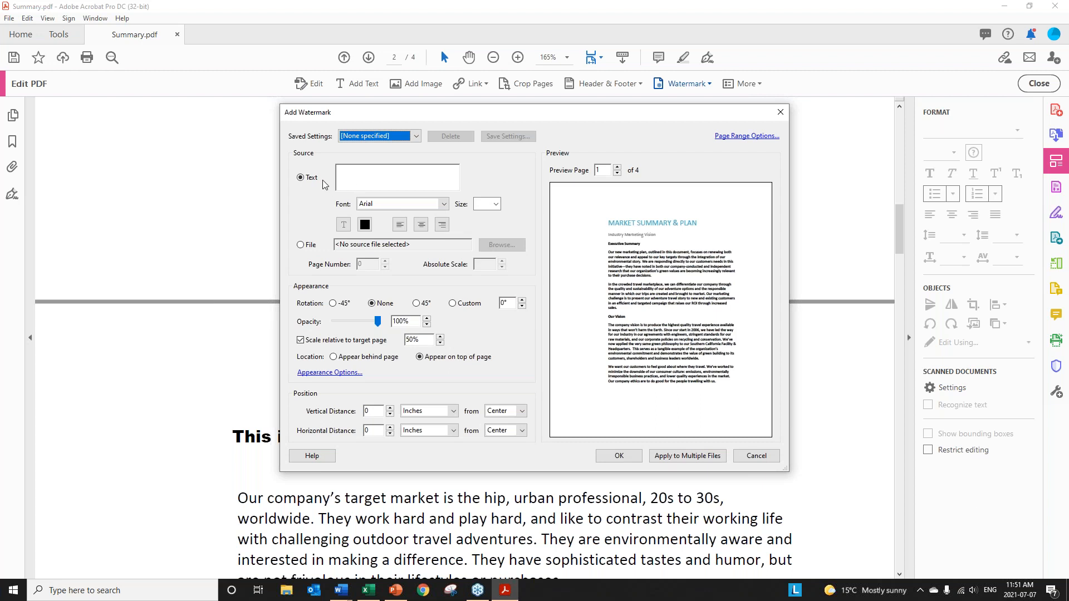
pyautogui.click(380, 179)
pyautogui.write('DRAFT')
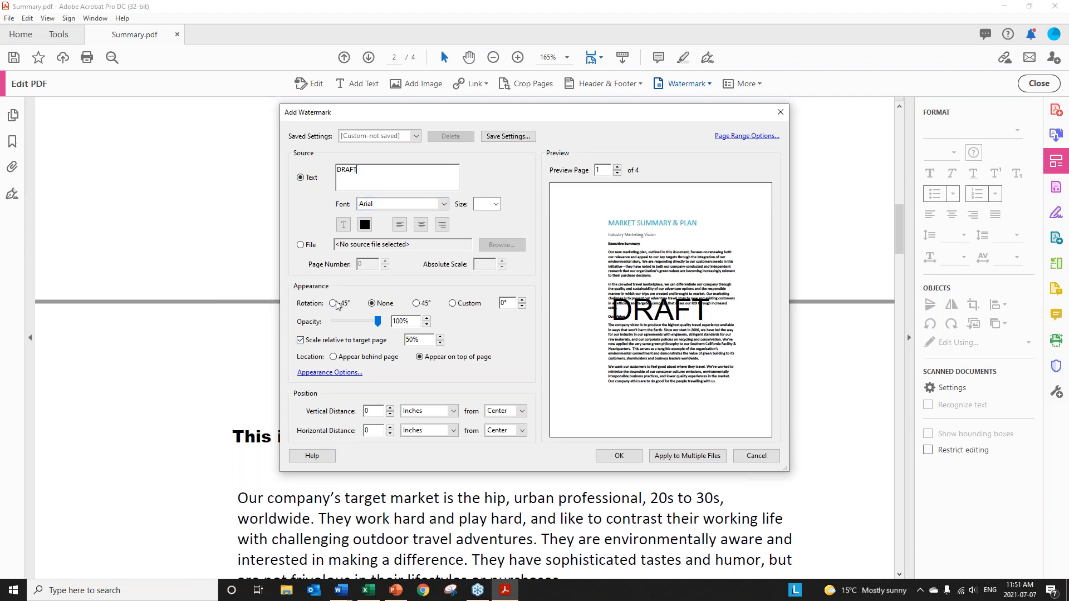
pyautogui.click(416, 304)
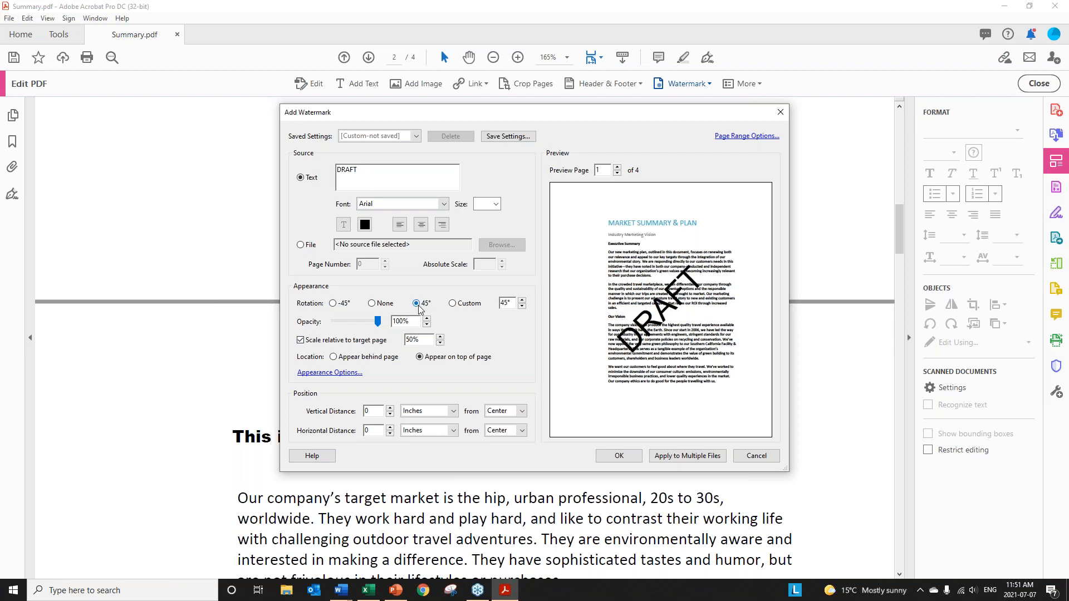
# Give the DRAFT watermark a grey colour and 52% opacity, and add it to the pages.
pyautogui.click(365, 225)
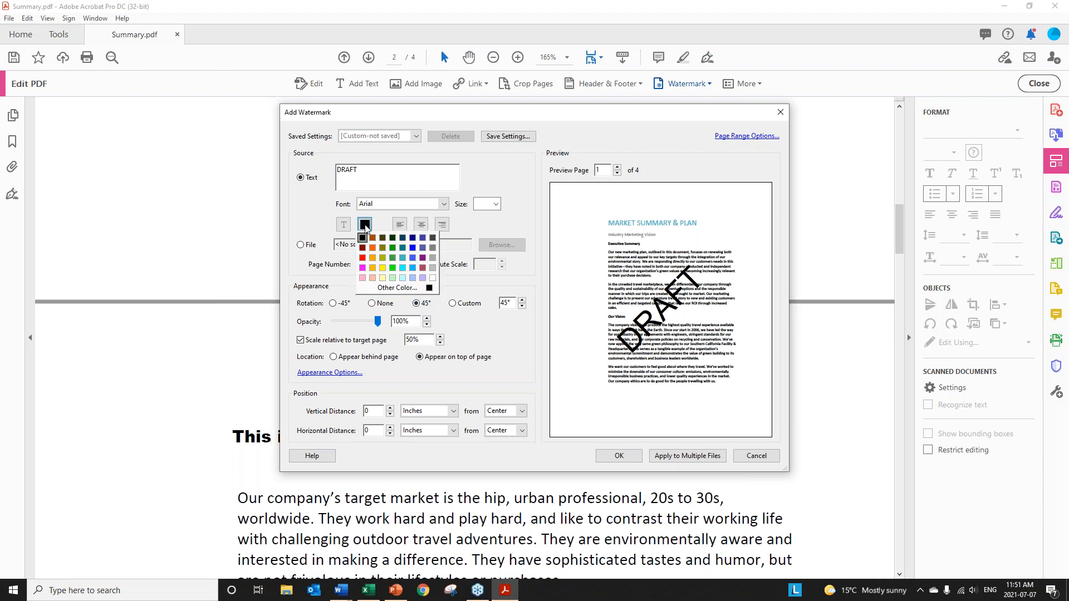
pyautogui.click(432, 270)
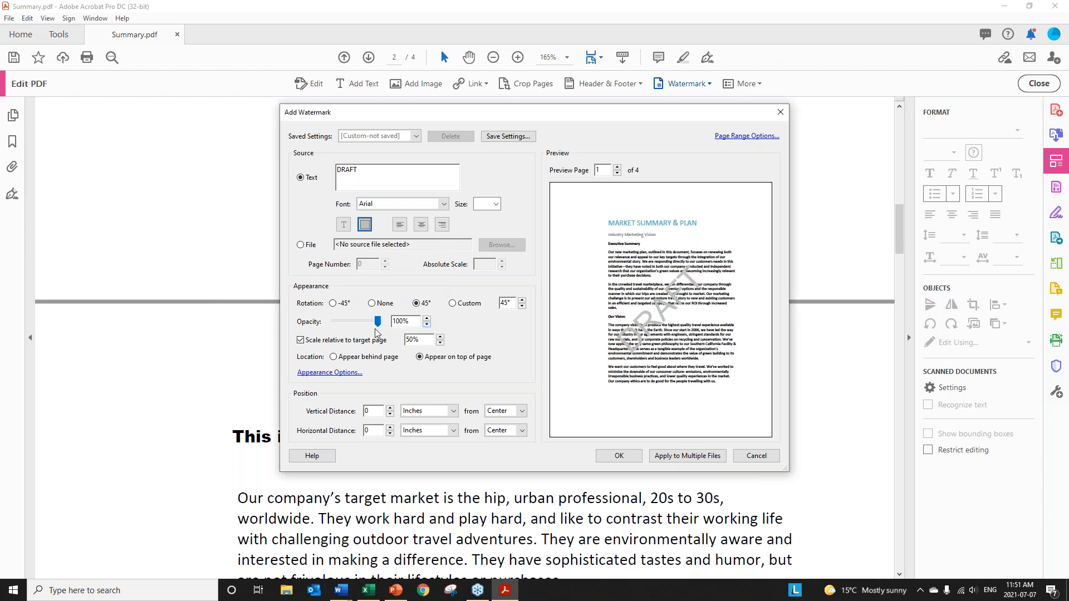
pyautogui.moveTo(382, 326); pyautogui.dragTo(346, 324)
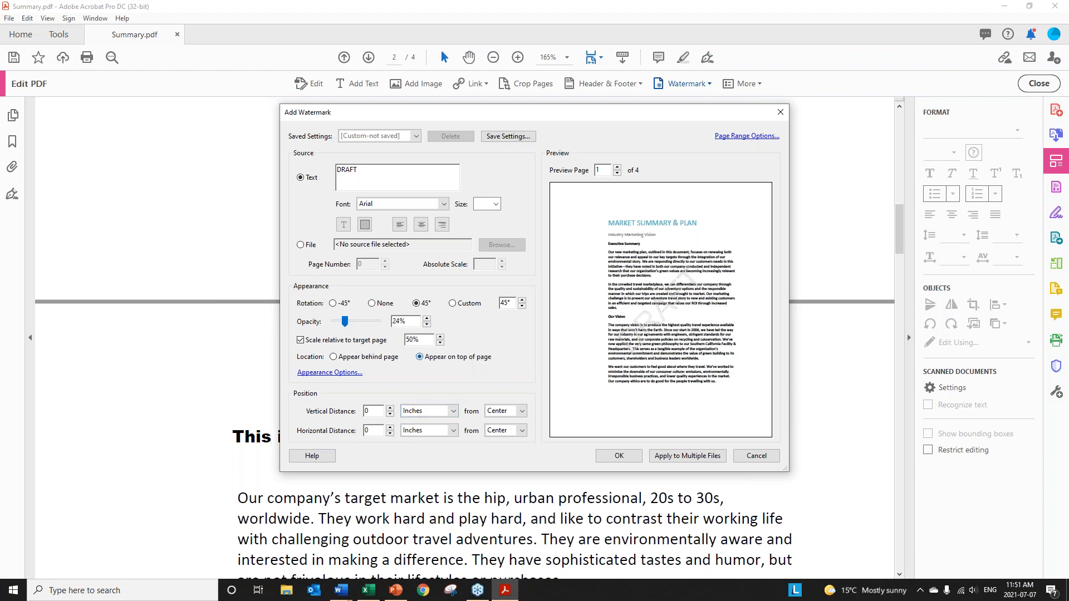
pyautogui.click(358, 322)
pyautogui.click(333, 358)
pyautogui.click(629, 457)
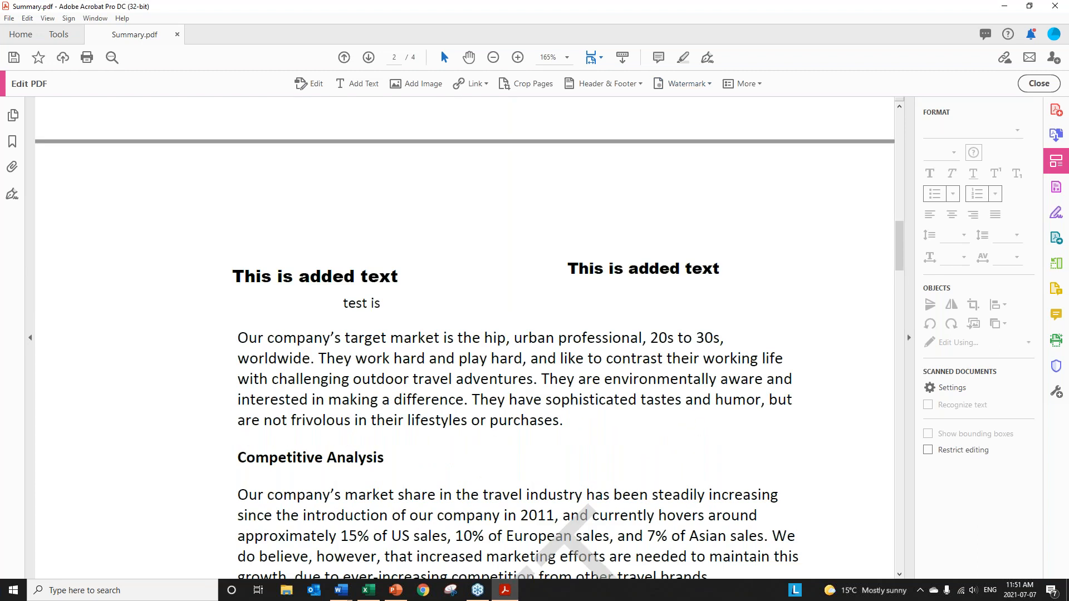
# Check the watermark over the page 2 charts and update its location to appear behind the page.
pyautogui.scroll(-3, 518, 334)
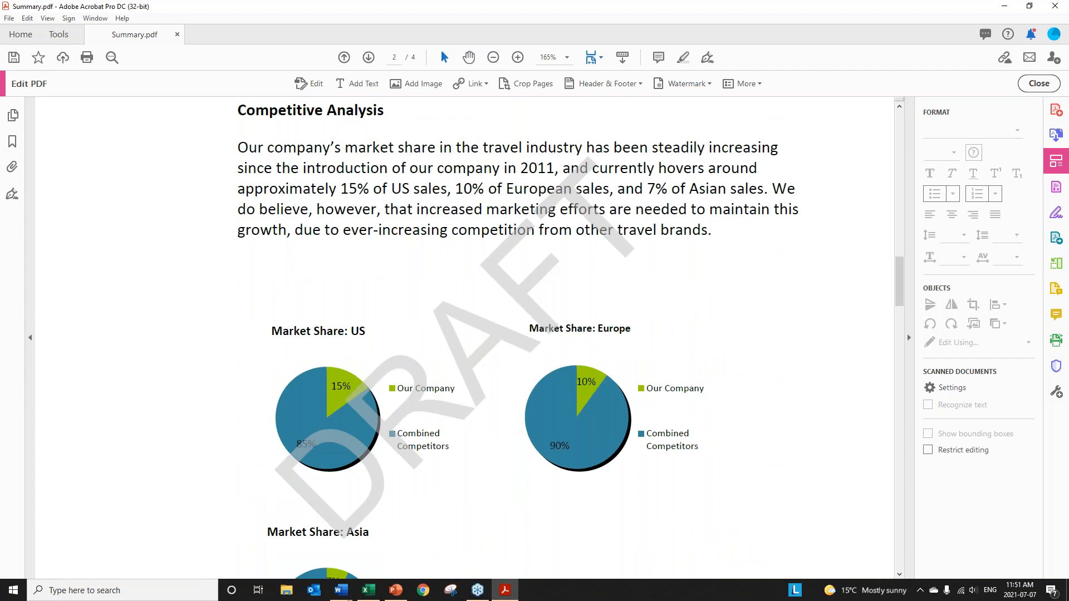
pyautogui.scroll(-2, 300, 421)
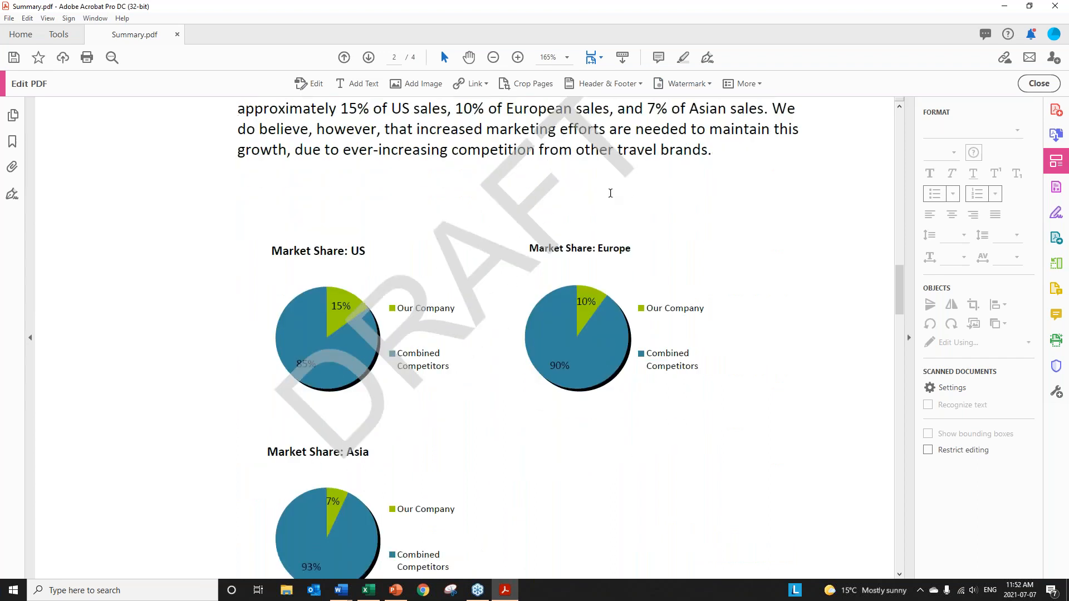
pyautogui.scroll(2, 628, 198)
pyautogui.click(708, 86)
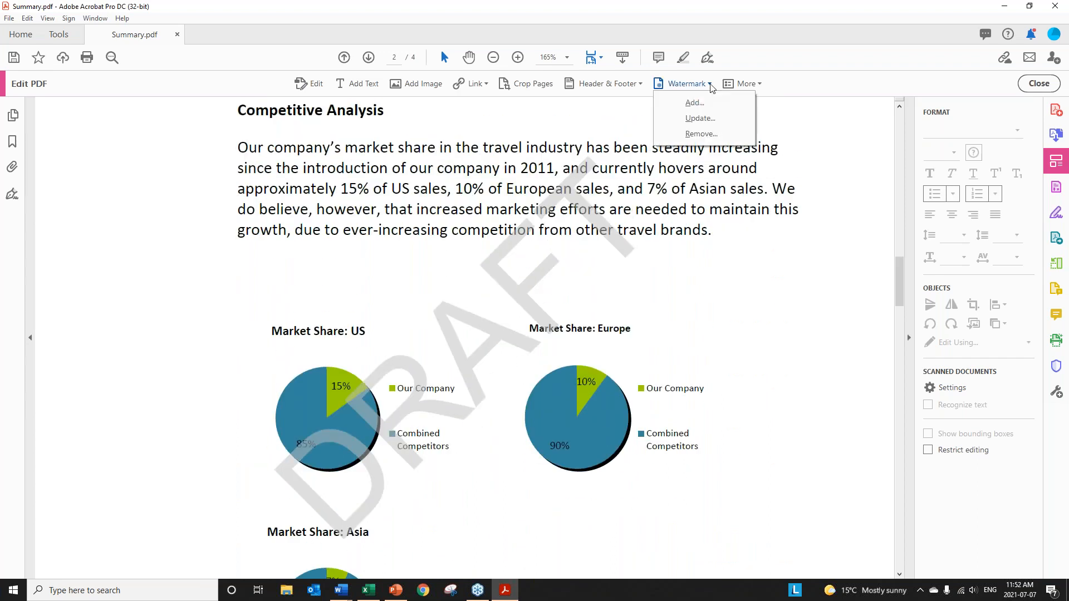
pyautogui.click(702, 118)
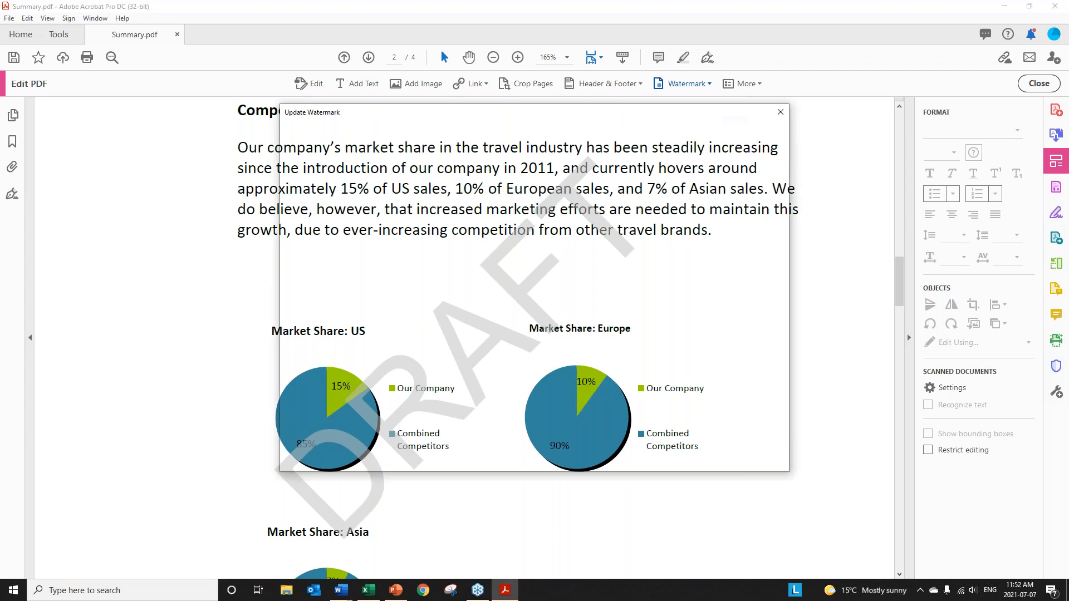
pyautogui.click(354, 360)
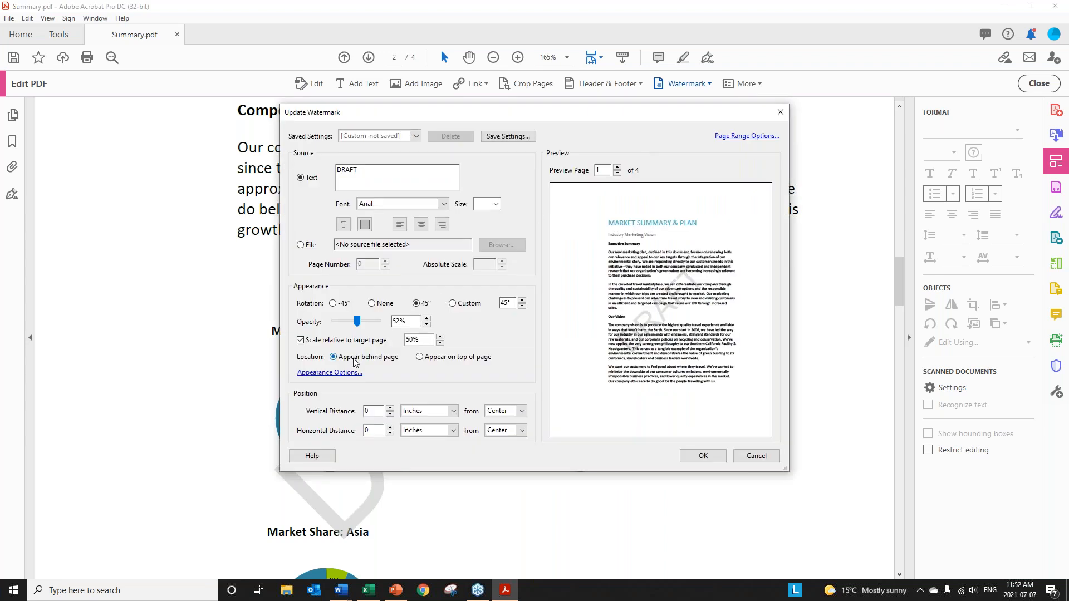
pyautogui.click(691, 458)
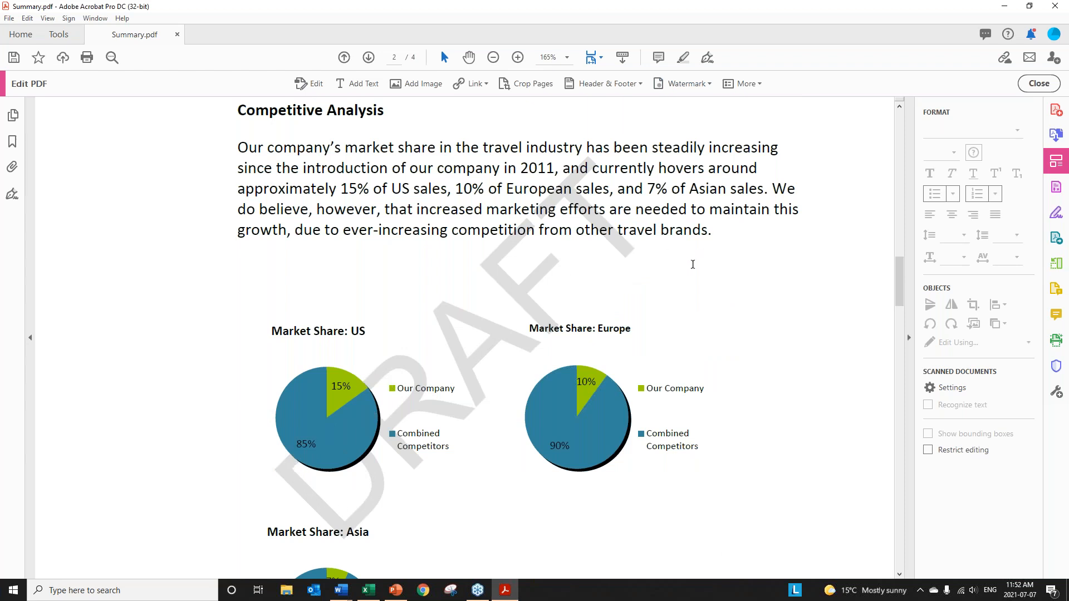
# Inspect the updated watermark behind the market share charts, and permanently remove it from the document.
pyautogui.scroll(-5, 668, 299)
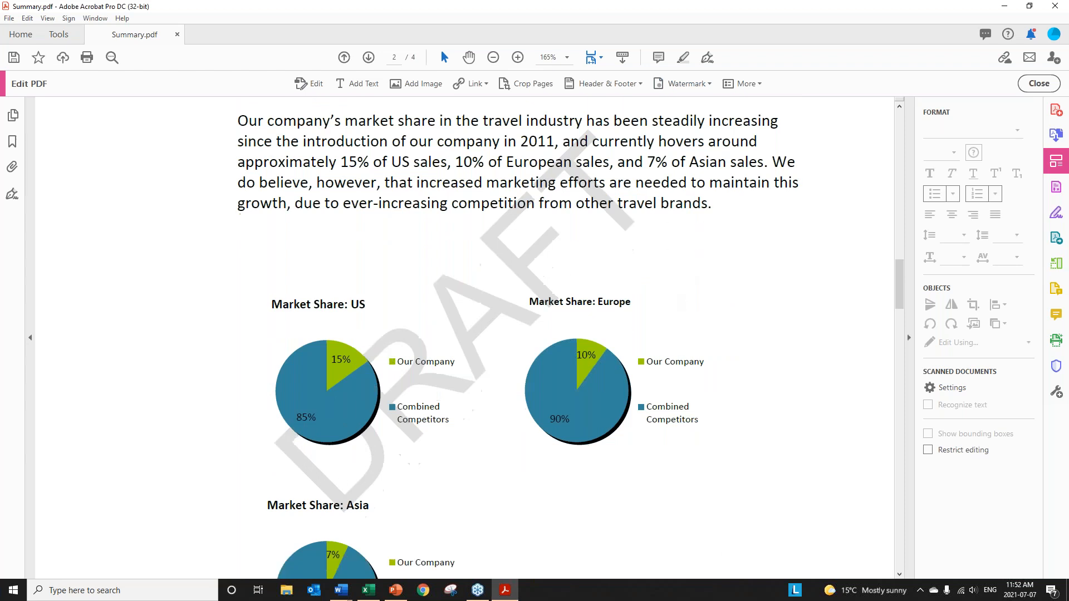
pyautogui.scroll(2, 673, 294)
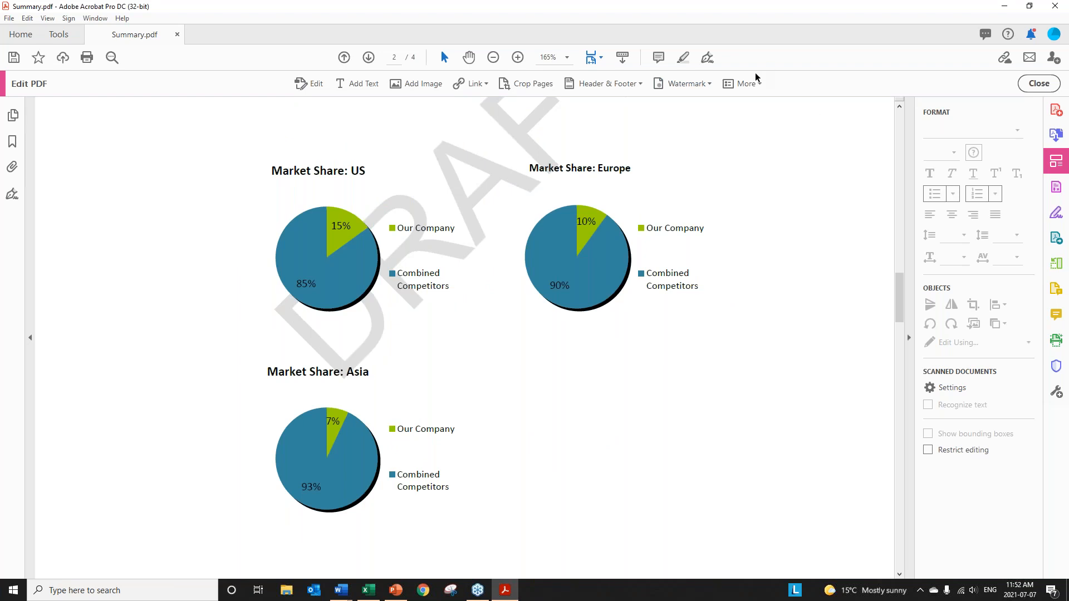
pyautogui.click(710, 85)
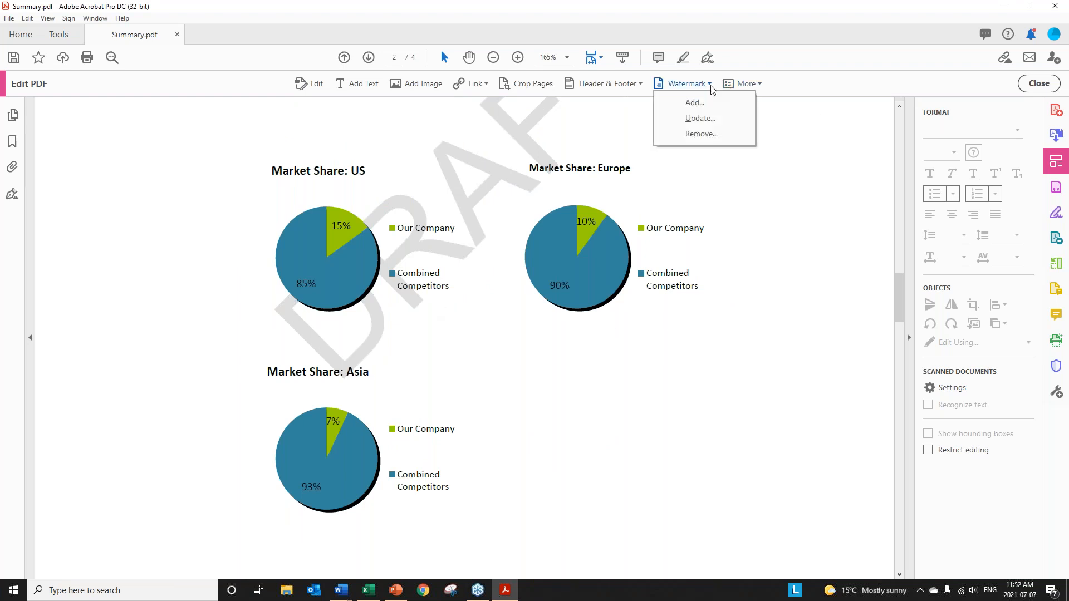
pyautogui.click(699, 134)
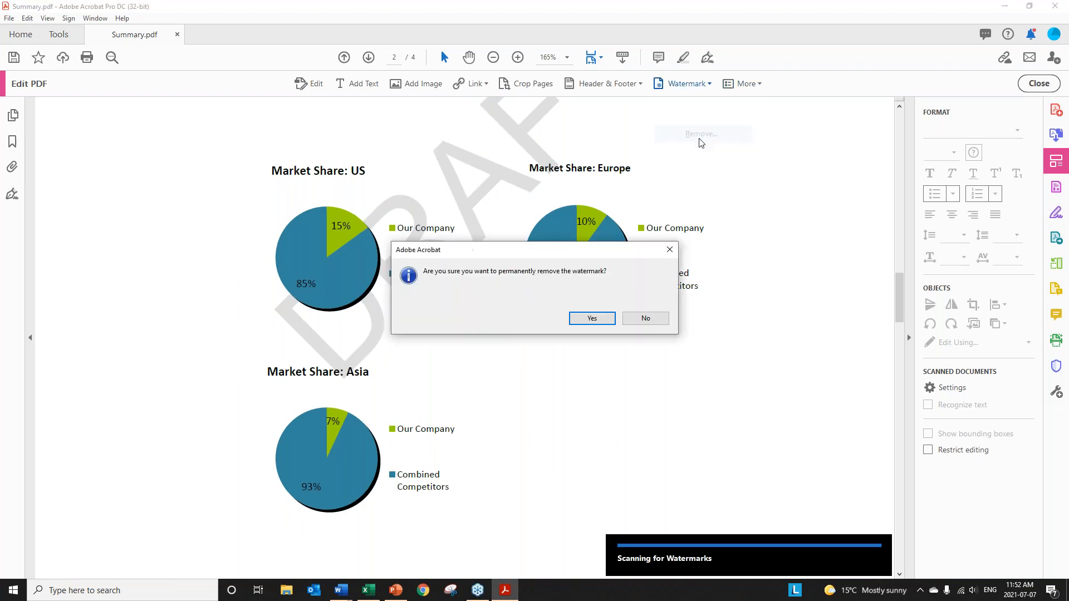
pyautogui.click(585, 320)
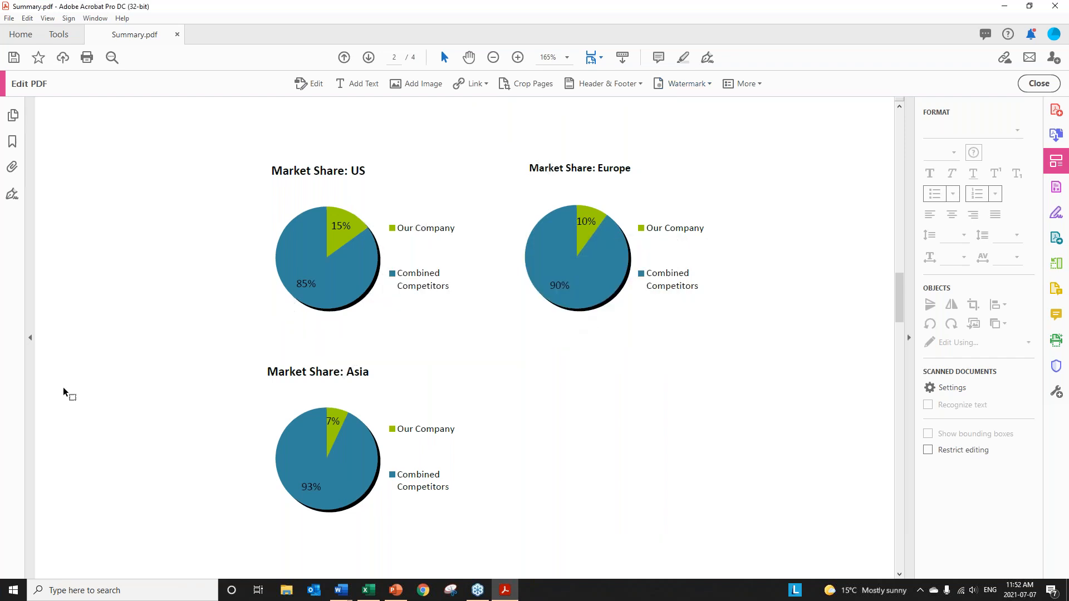
pyautogui.click(709, 84)
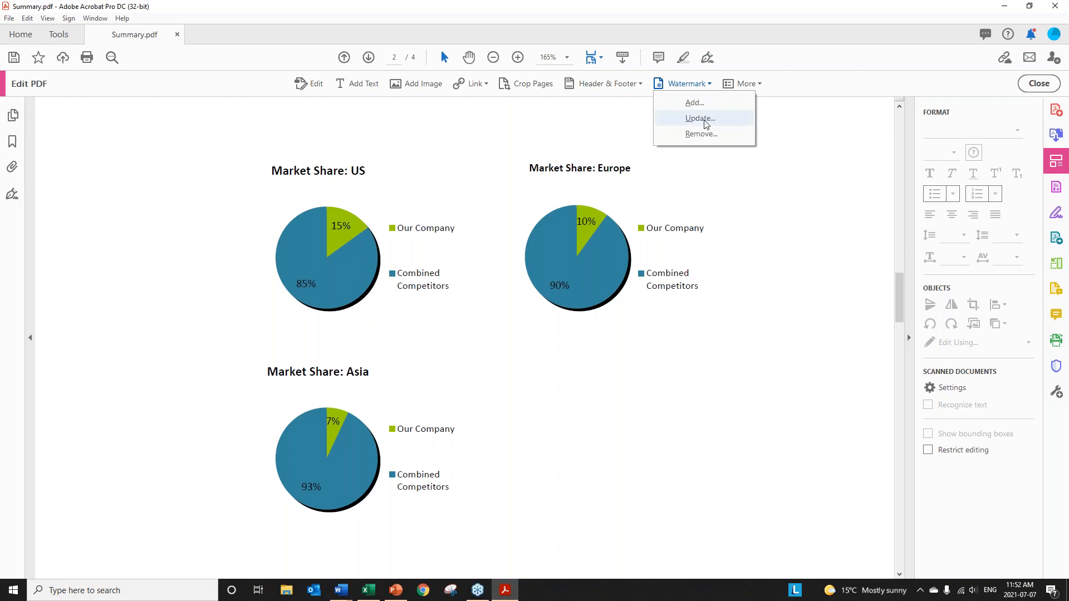
pyautogui.click(289, 228)
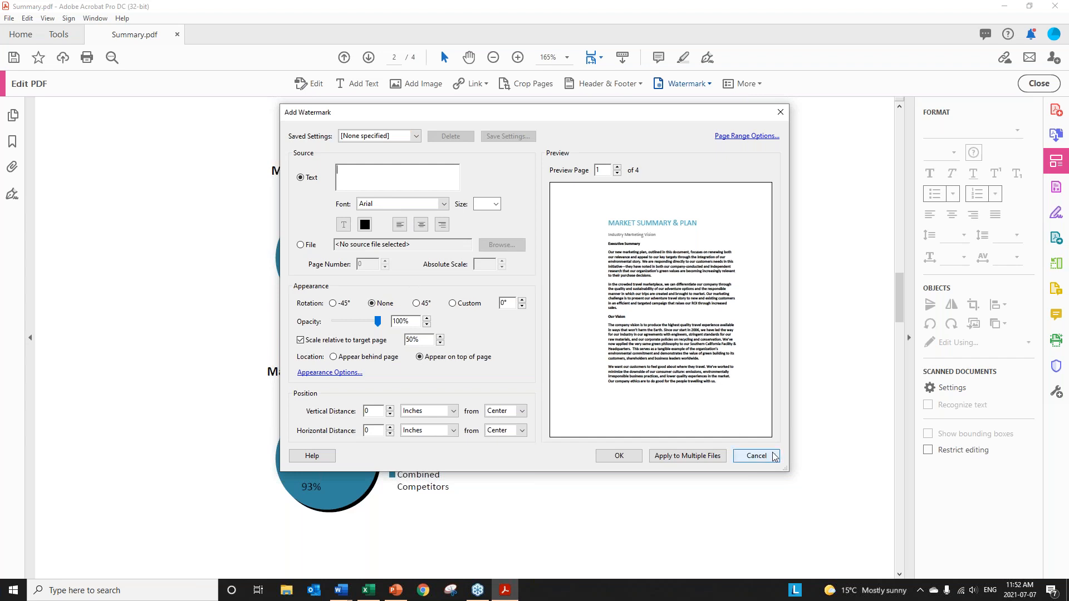
pyautogui.click(308, 246)
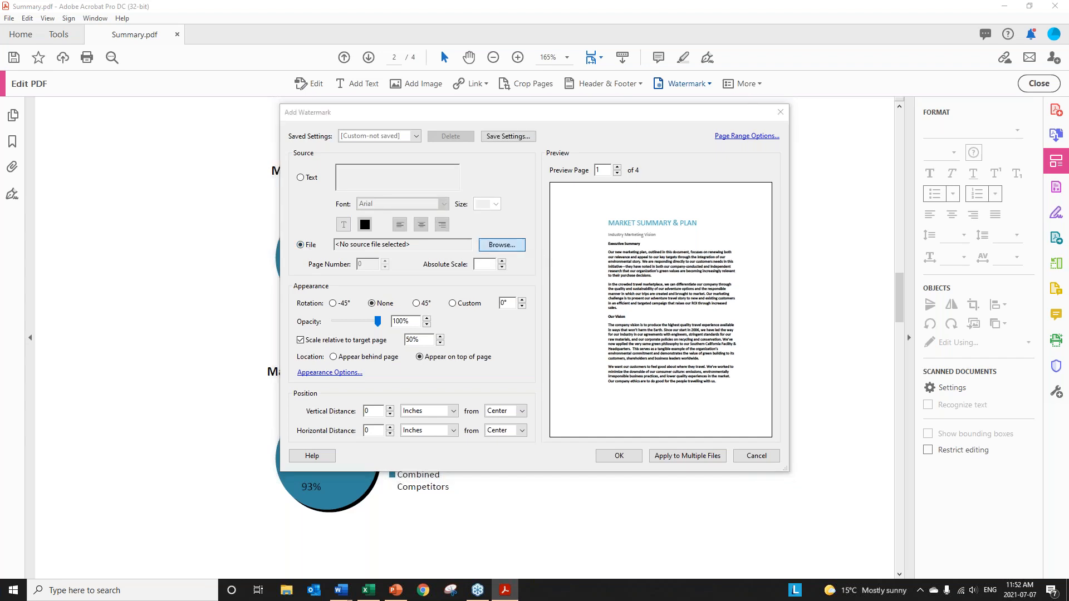
pyautogui.click(504, 245)
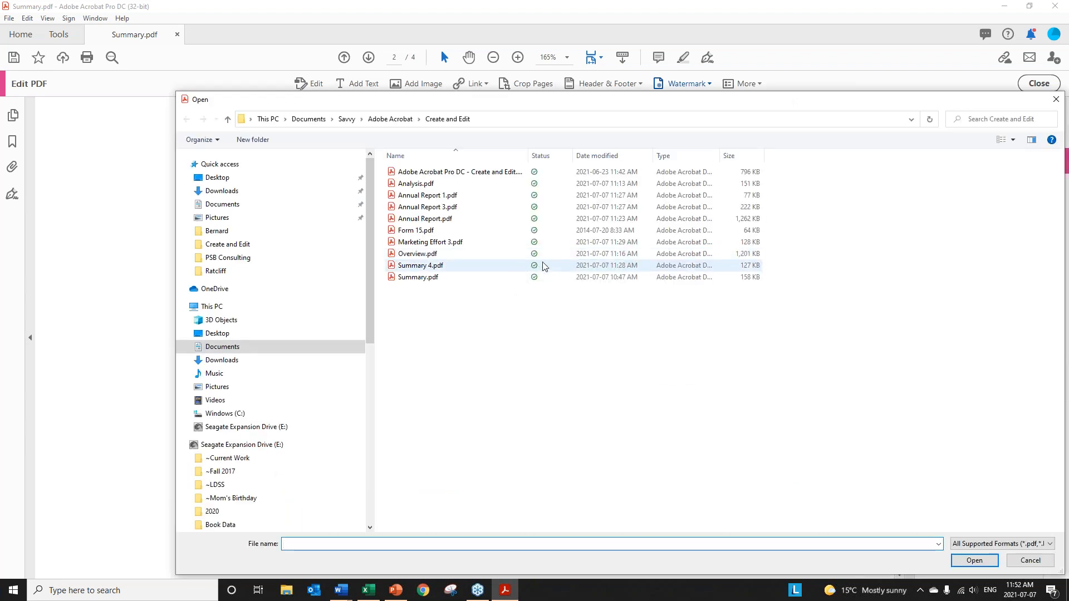
pyautogui.click(1042, 569)
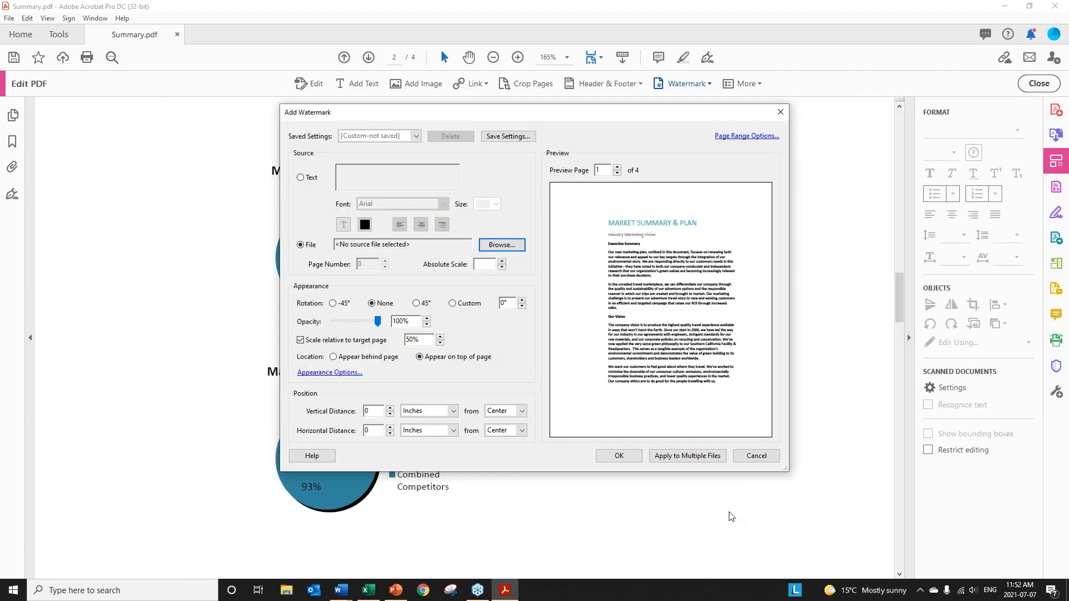
pyautogui.click(755, 456)
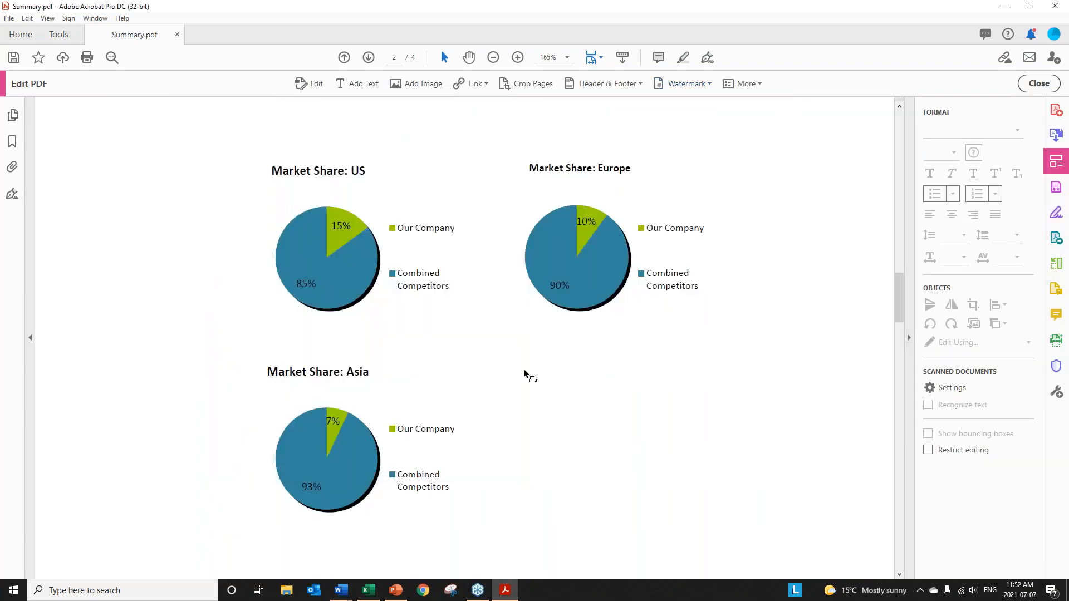
# Insert a blank page before page 1 of the document using Organize Pages.
pyautogui.scroll(-8, 521, 361)
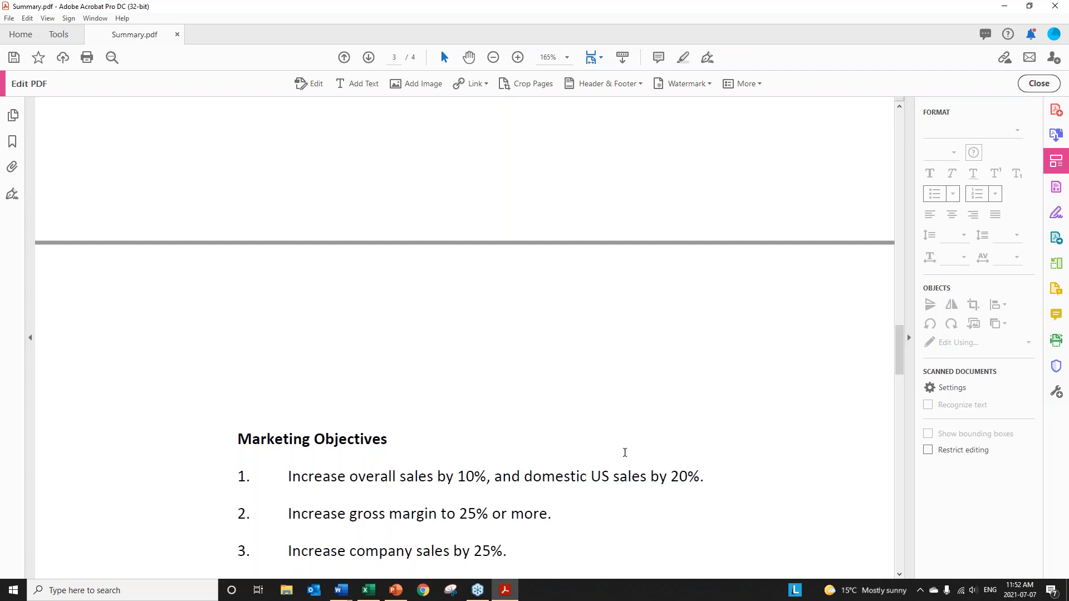
pyautogui.moveTo(902, 340); pyautogui.dragTo(904, 95)
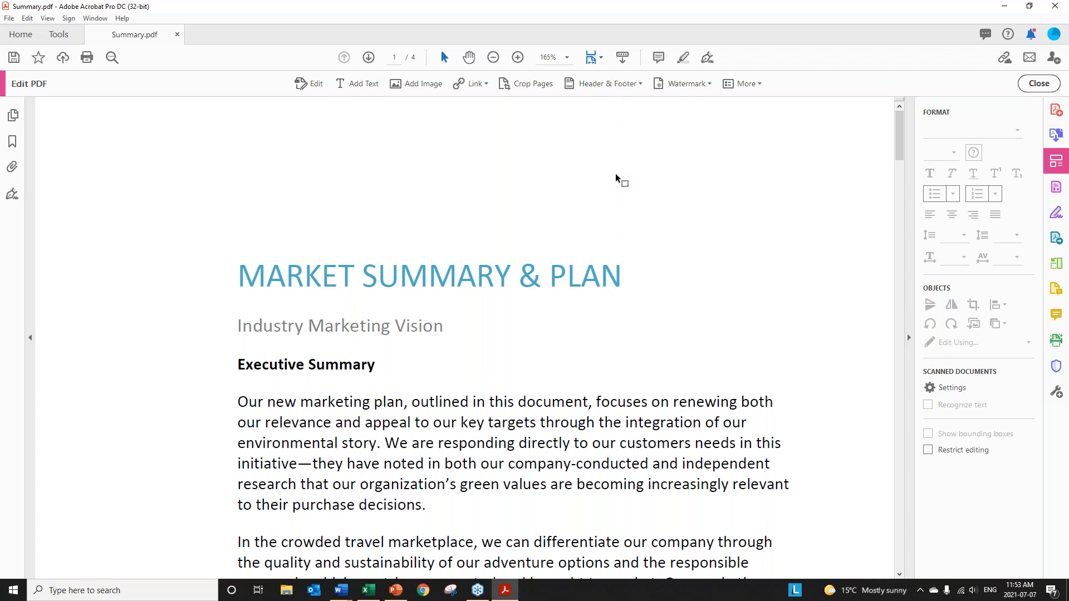
pyautogui.click(1039, 84)
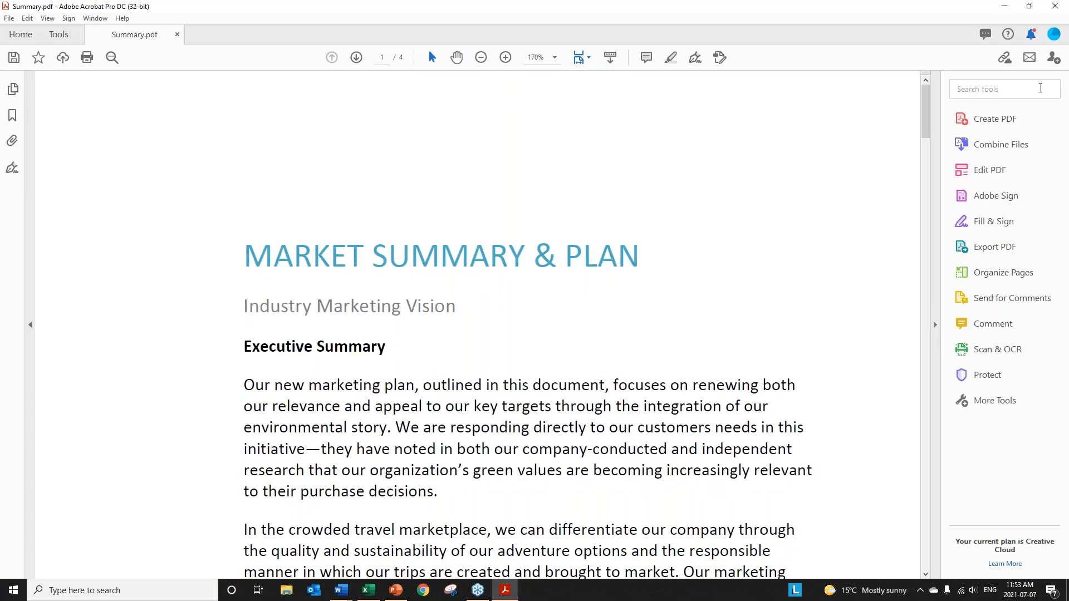
pyautogui.click(983, 277)
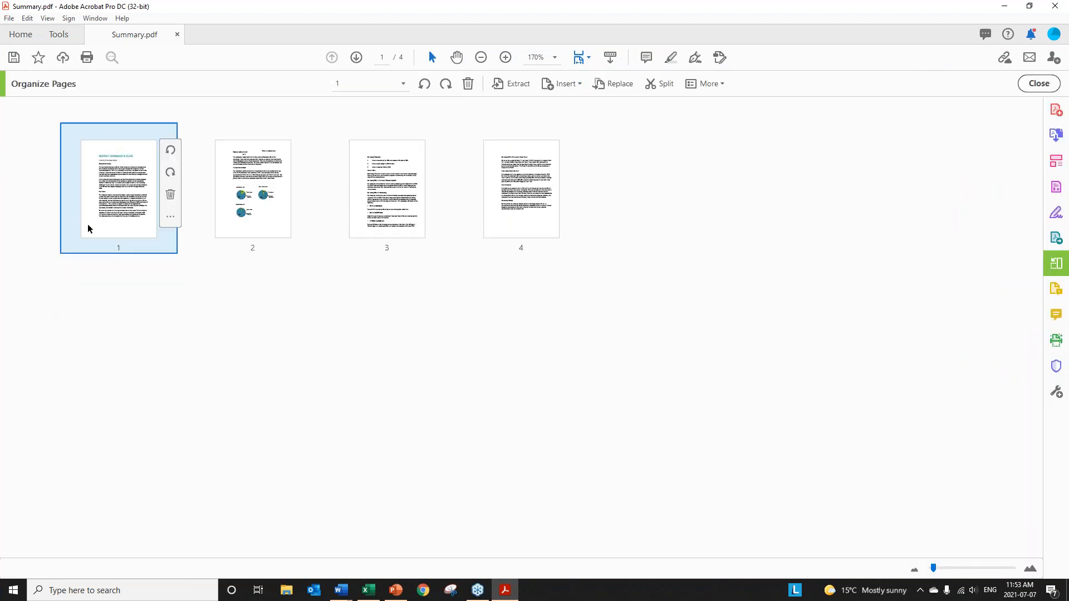
pyautogui.click(580, 85)
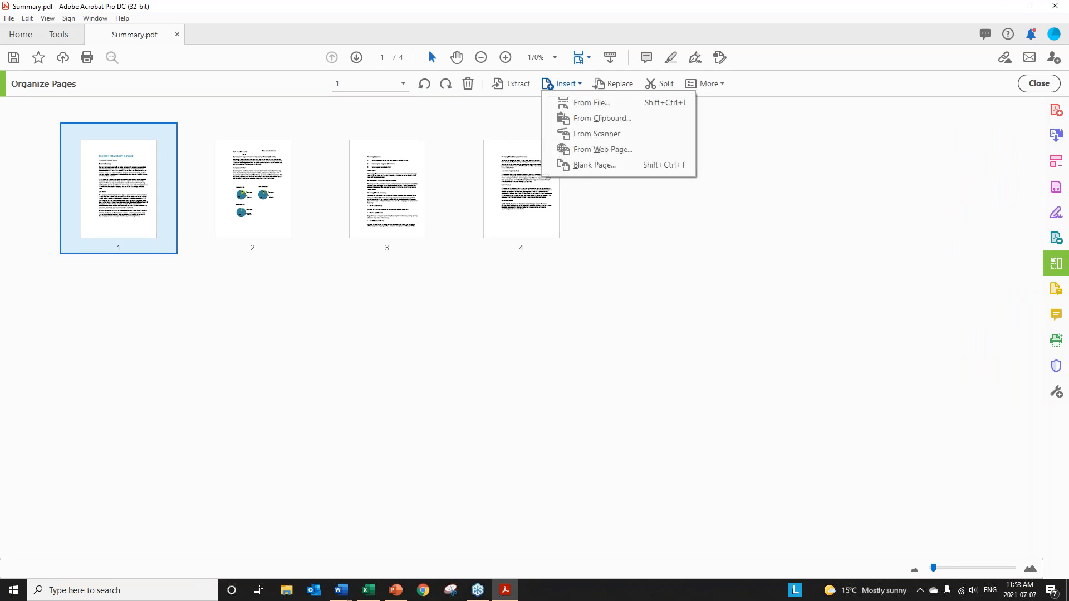
pyautogui.click(594, 165)
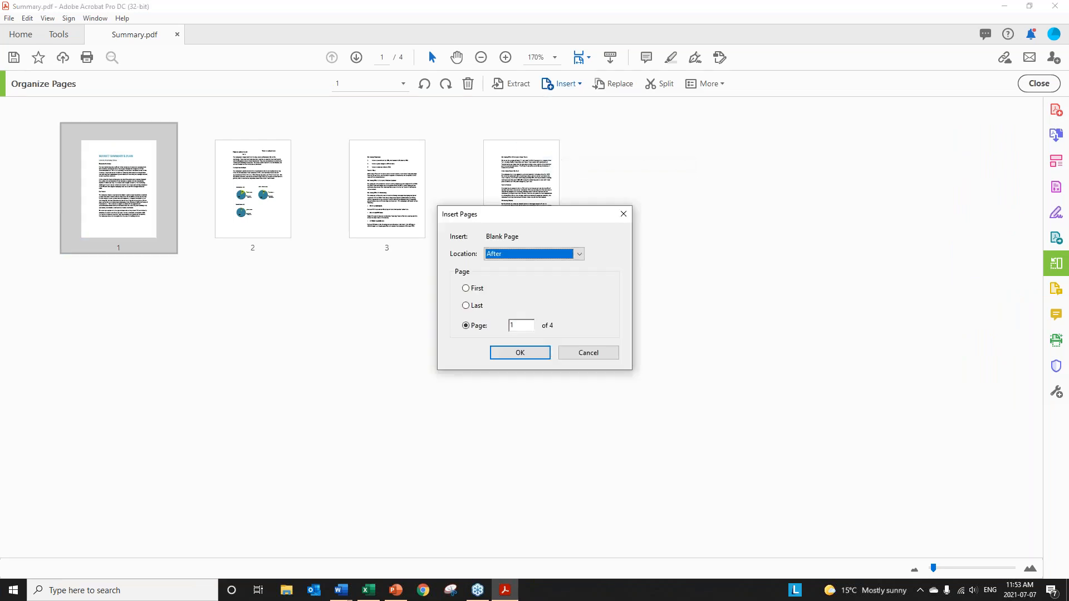
pyautogui.click(538, 254)
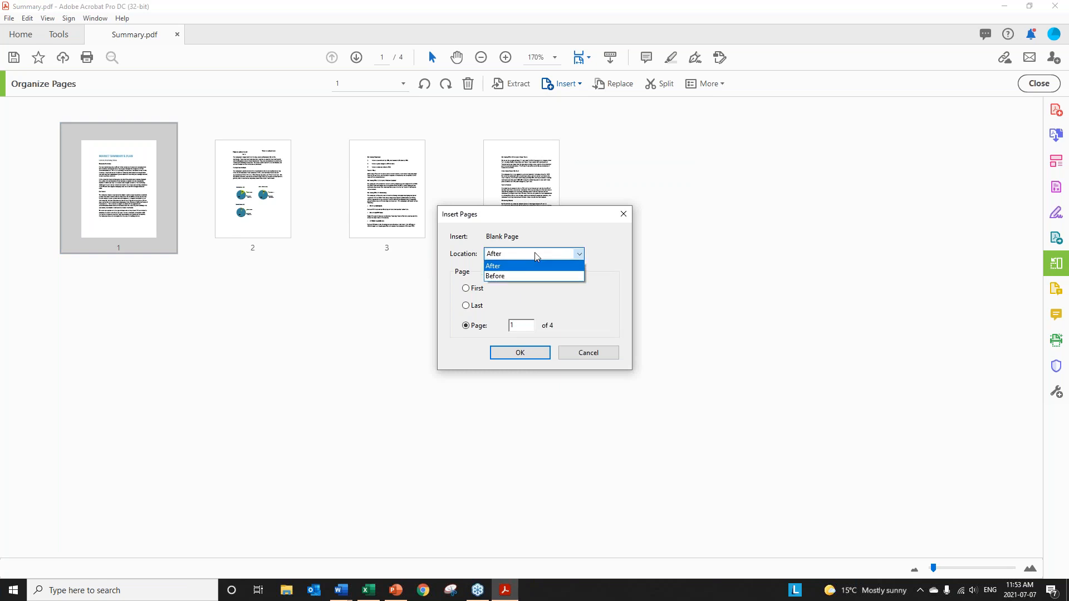
pyautogui.click(499, 276)
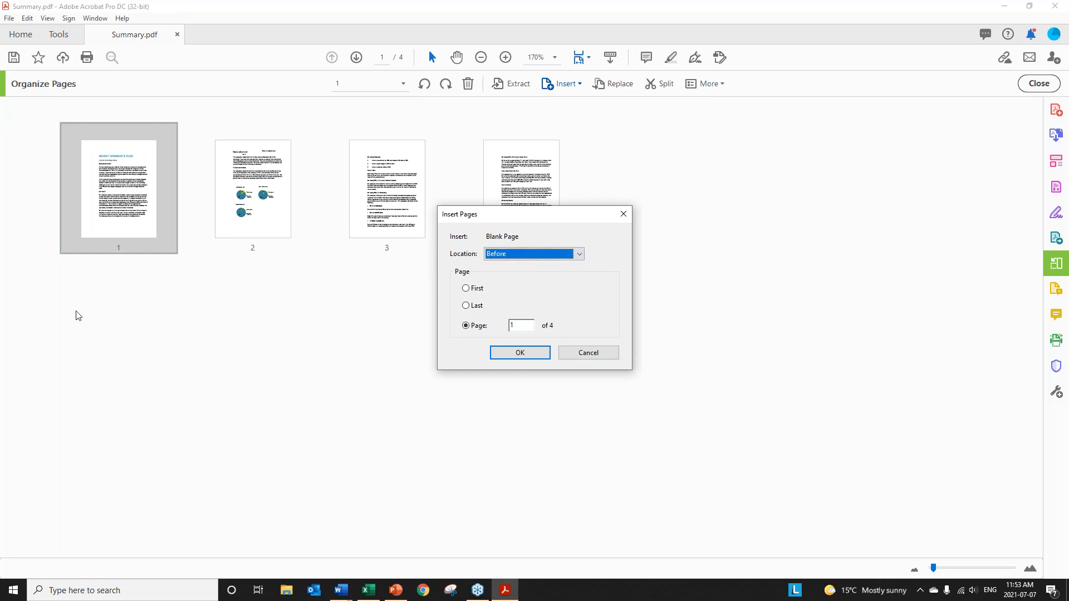
pyautogui.click(494, 354)
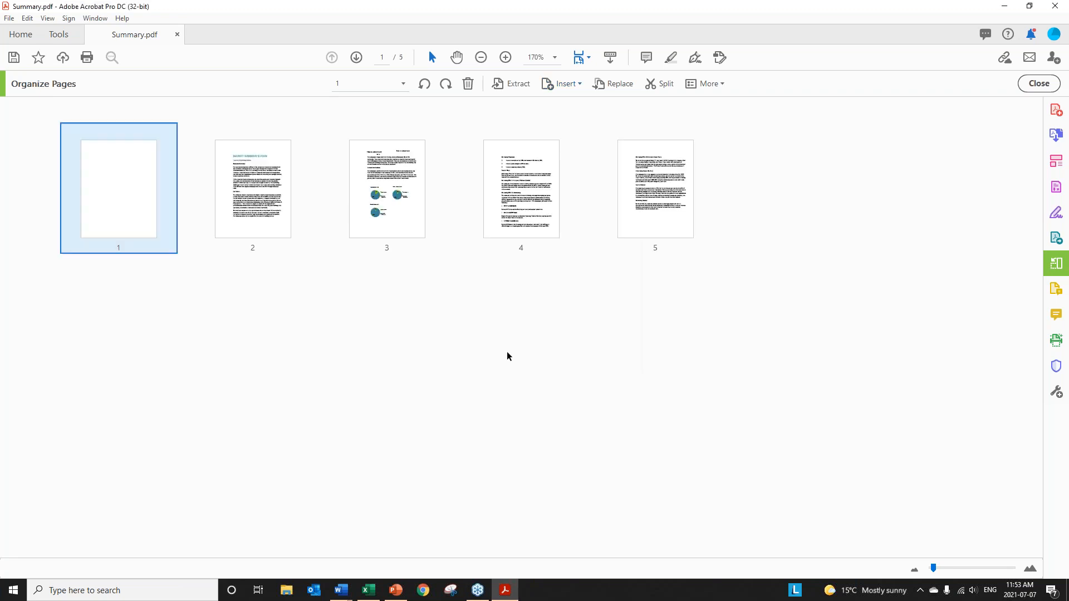
# Leave page organizing, return to editing the PDF and activate the Add Text tool.
pyautogui.click(1037, 83)
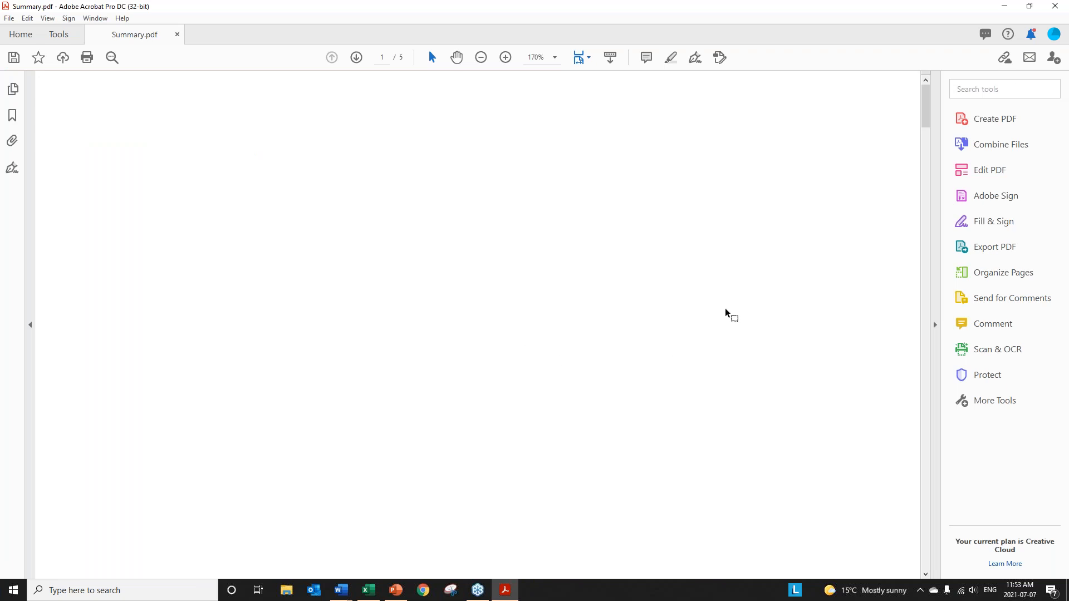
pyautogui.click(1003, 167)
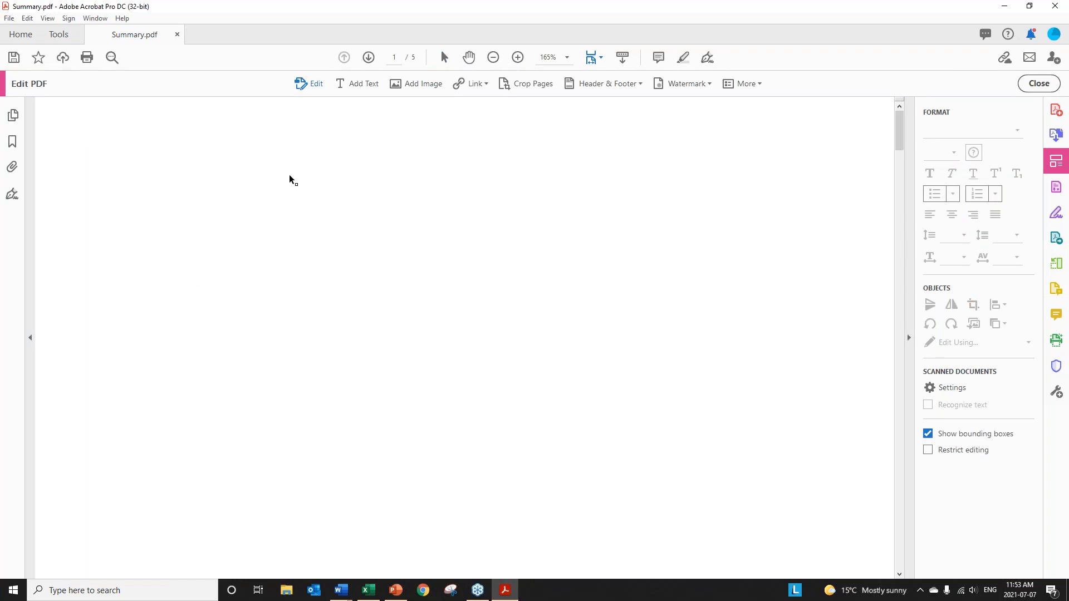
pyautogui.click(355, 85)
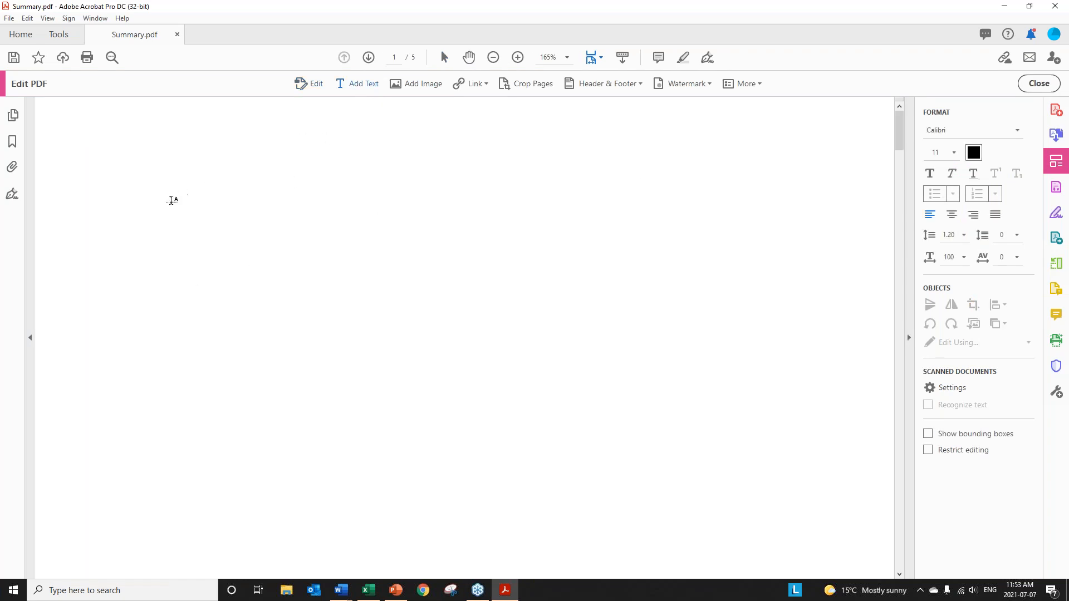
# Examine the title and first section heading on page 2, then return to the blank first page.
pyautogui.scroll(-2, 345, 311)
pyautogui.scroll(-3, 348, 329)
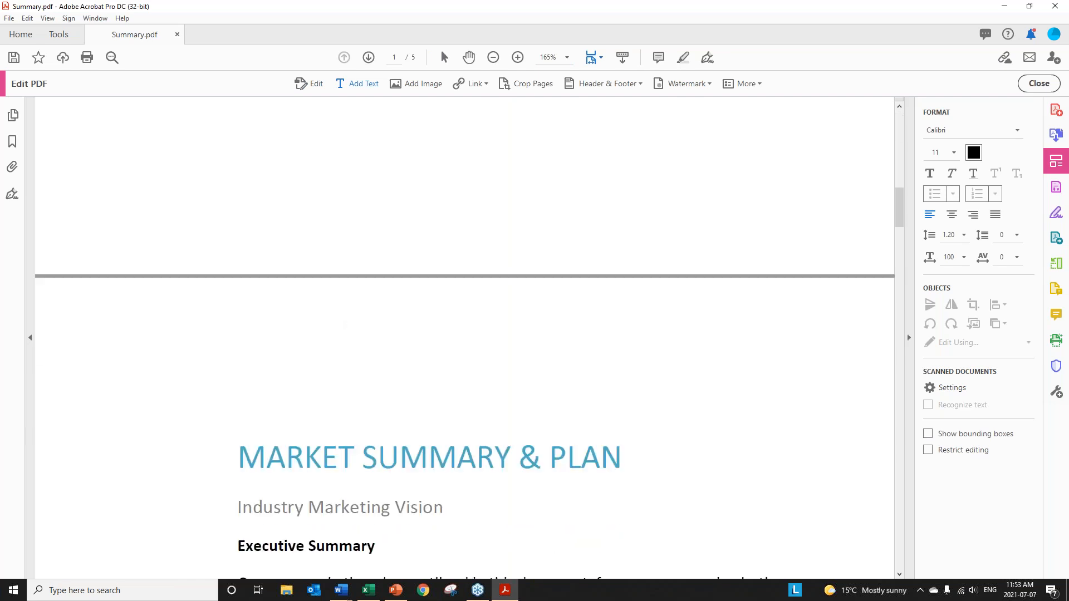
pyautogui.scroll(5, 354, 328)
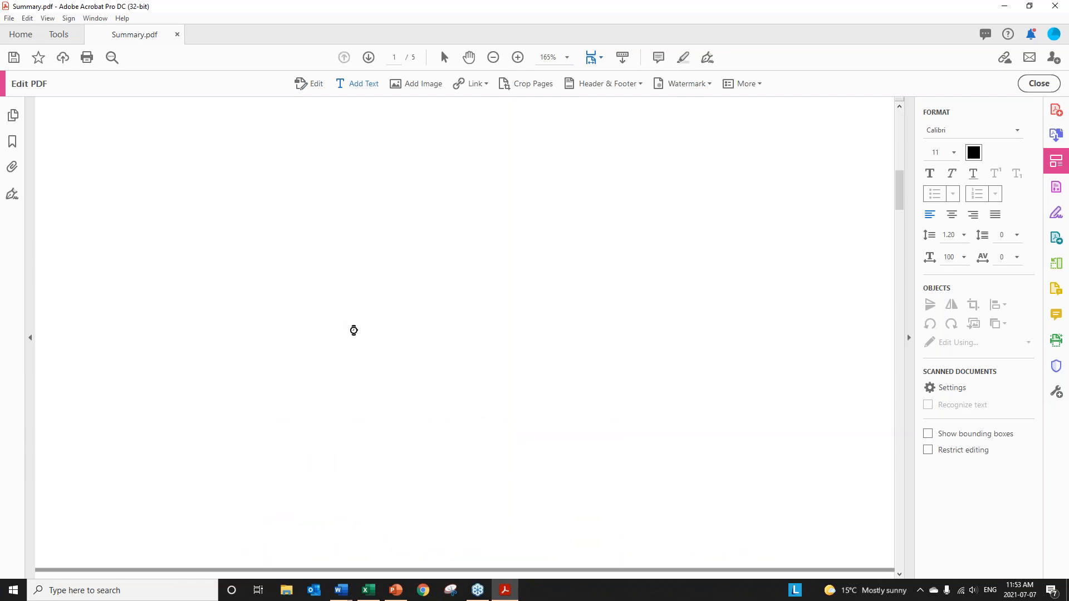
pyautogui.scroll(-4, 445, 399)
pyautogui.scroll(2, 444, 425)
pyautogui.scroll(-2, 444, 426)
pyautogui.scroll(2, 443, 427)
pyautogui.scroll(-1, 414, 402)
pyautogui.scroll(-3, 369, 441)
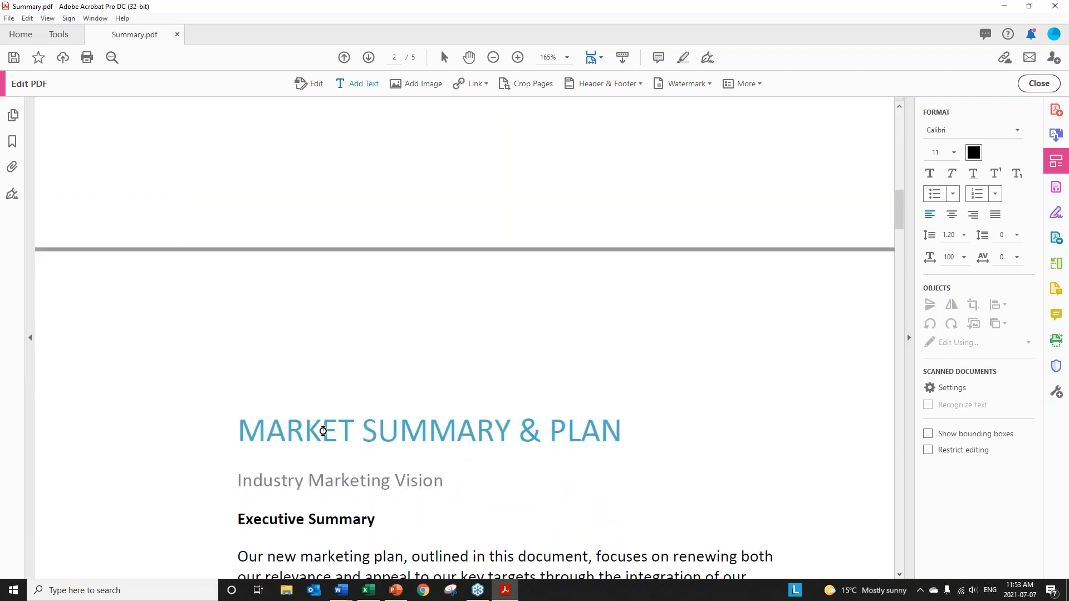
pyautogui.click(345, 431)
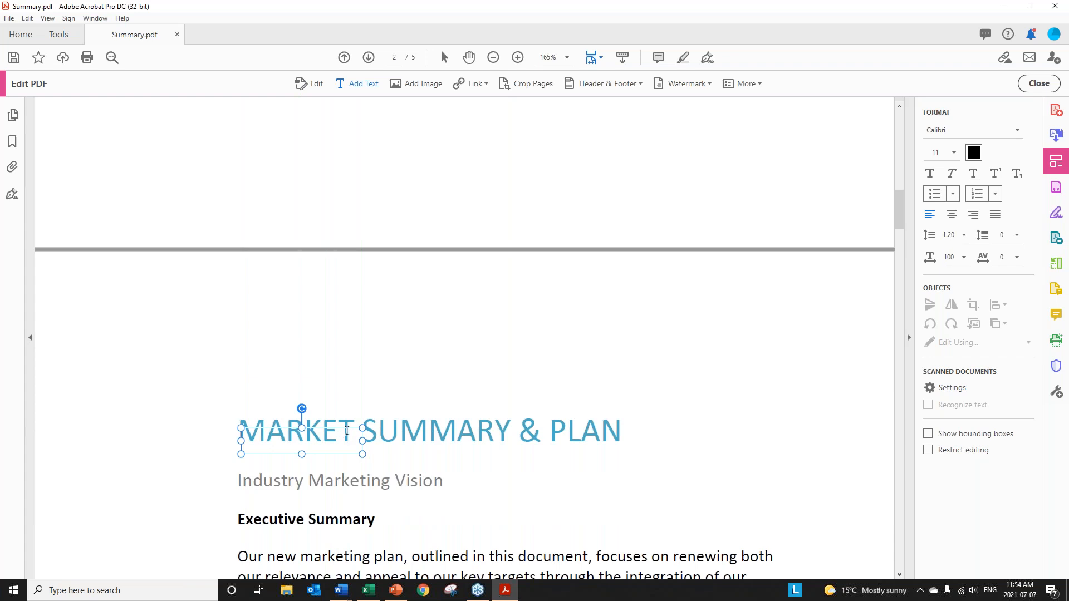
pyautogui.click(368, 423)
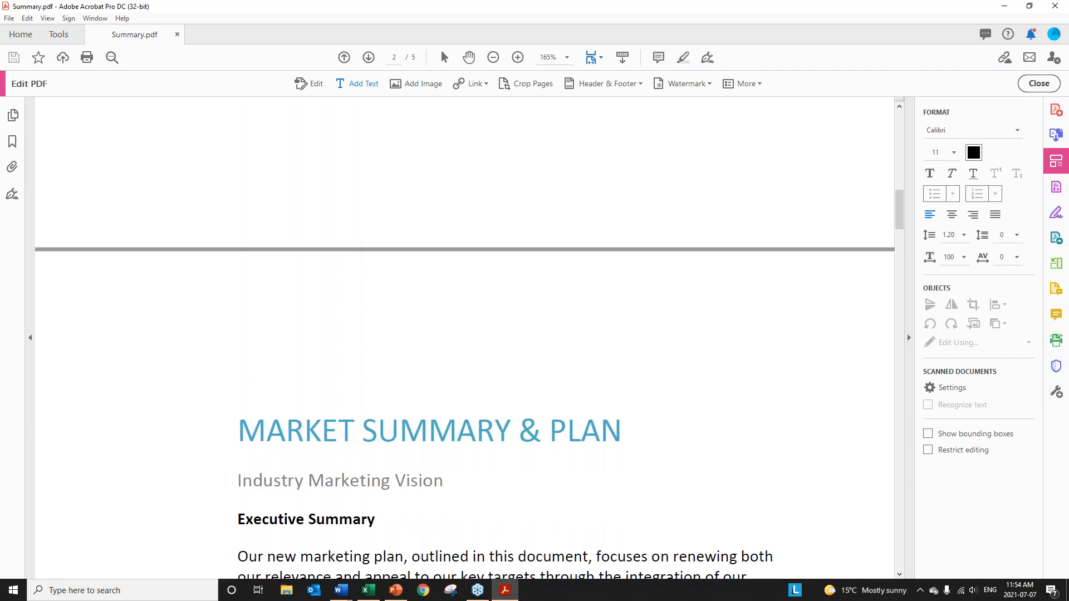
pyautogui.click(419, 425)
pyautogui.scroll(5, 303, 241)
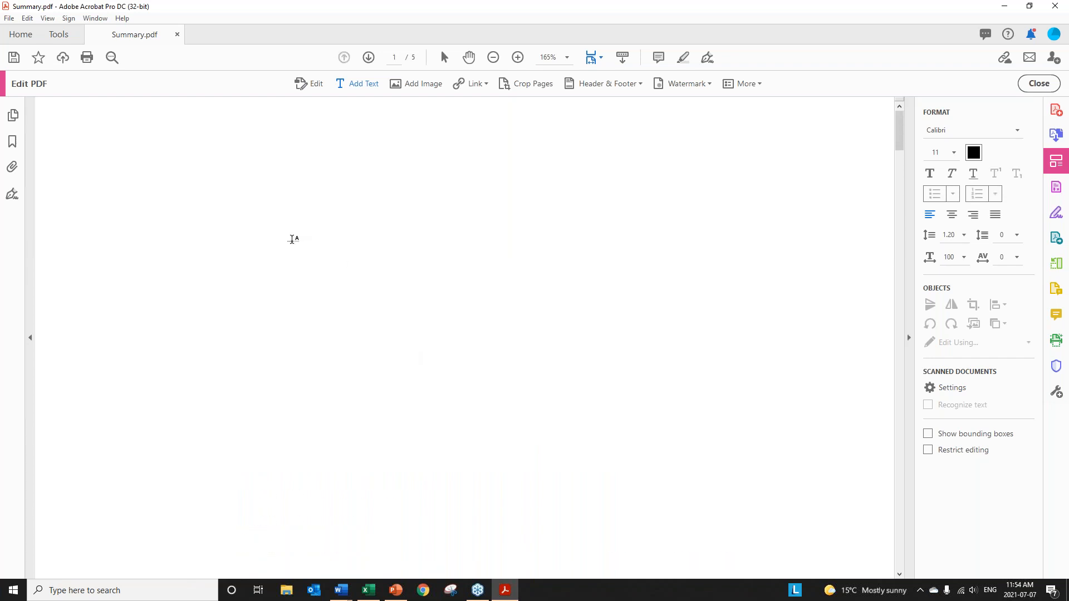
# Add the text "Executive Summary" near the upper edge of the blank page and widen its text box across the page.
pyautogui.click(188, 177)
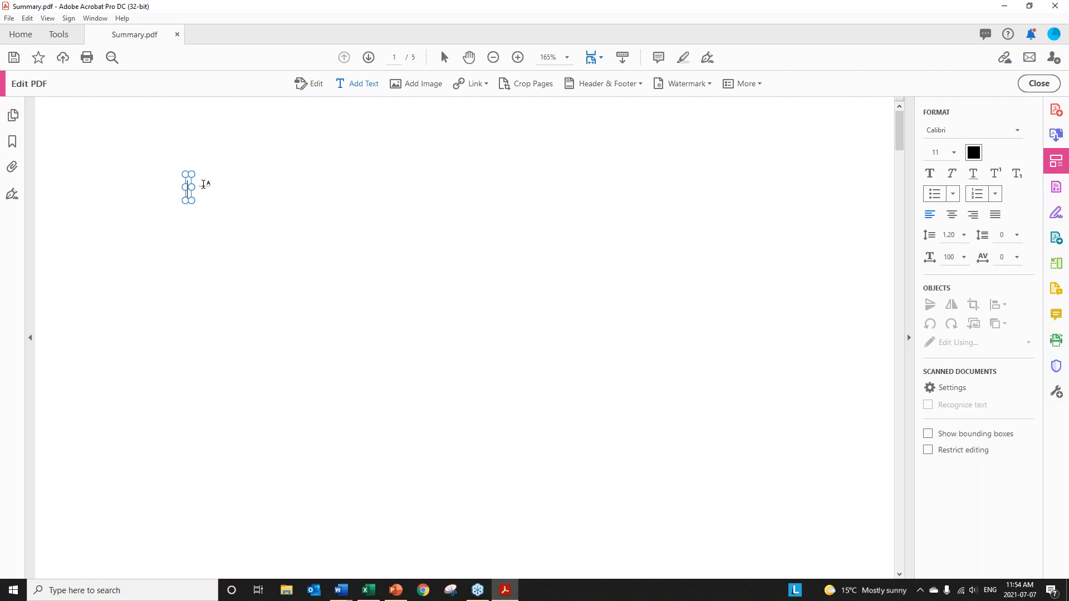
pyautogui.write('ExecutiveSummary')
pyautogui.moveTo(201, 326); pyautogui.dragTo(821, 327)
pyautogui.scroll(-8, 390, 560)
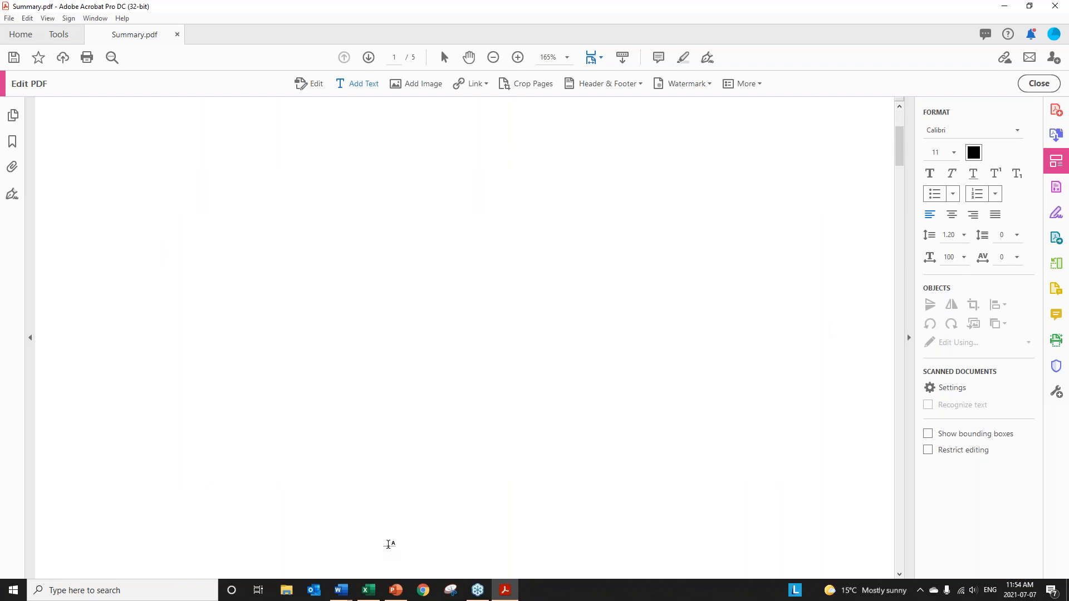
pyautogui.moveTo(900, 174); pyautogui.dragTo(906, 130)
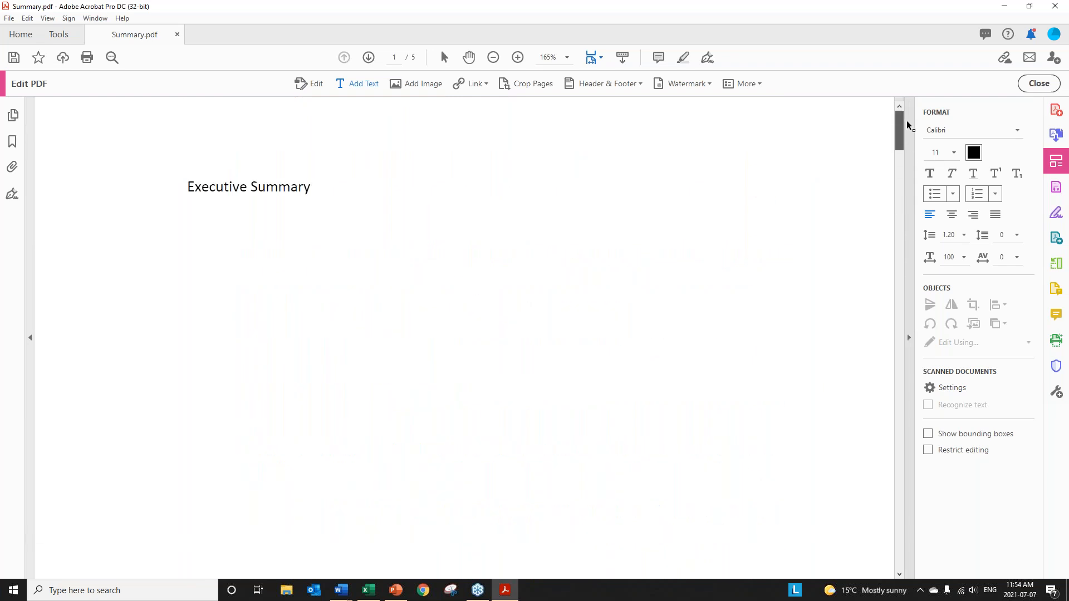
# Add page number 1 at the far end of the "Executive Summary" line using tab spacing, followed by a line break.
pyautogui.click(396, 184)
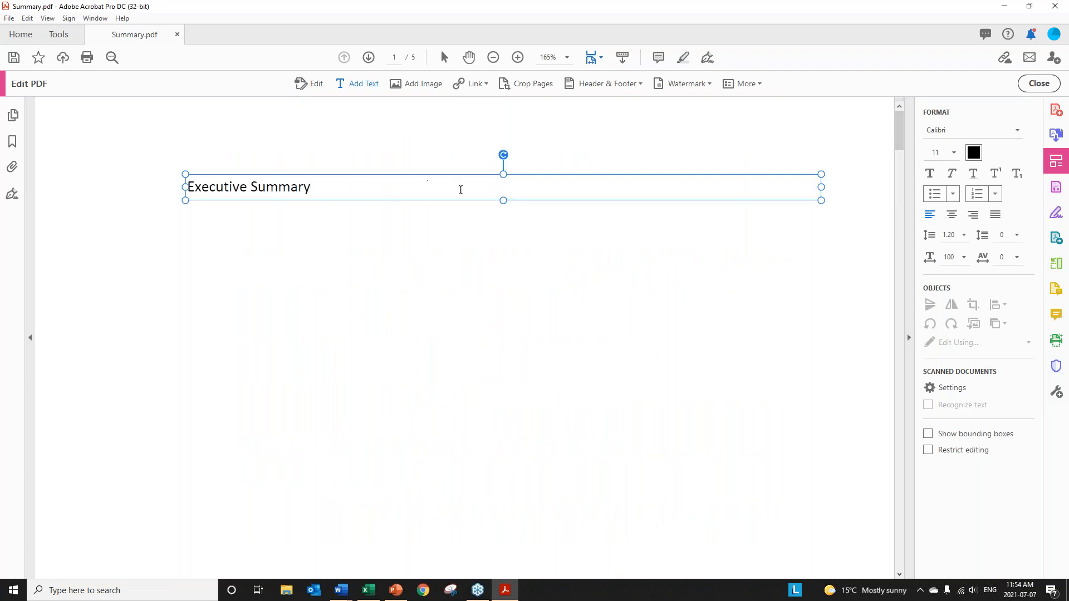
pyautogui.press('Tab')
pyautogui.press('Tab')
pyautogui.press('Tab')
pyautogui.press('Tab')
pyautogui.press('Tab')
pyautogui.press('Tab')
pyautogui.press('Tab')
pyautogui.press('BackSpace')
pyautogui.press('Return')
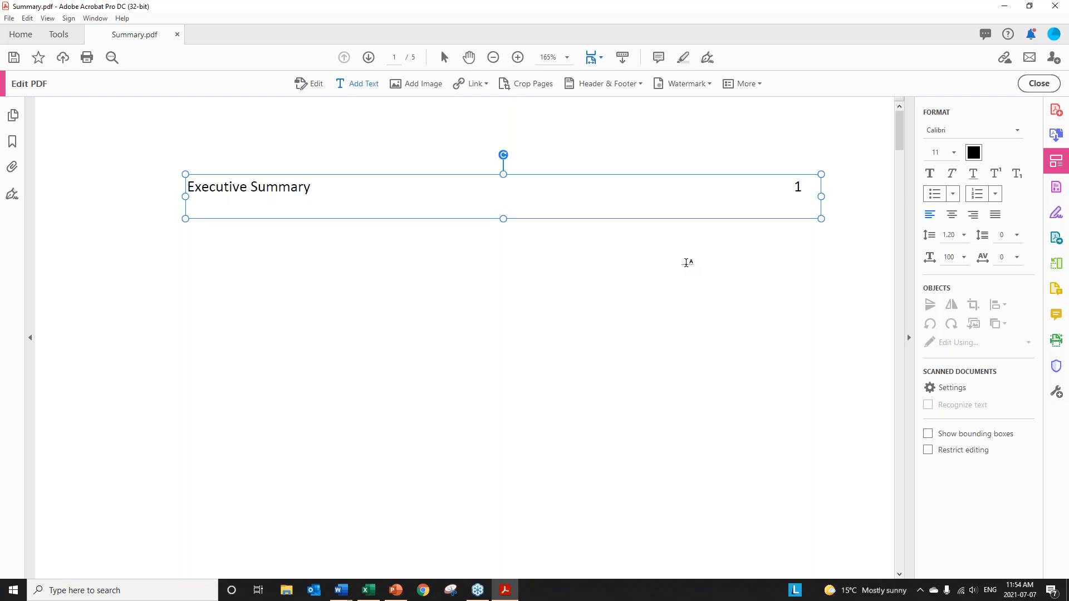
# Add a second contents line reading "Competitive Analysis" with page number 2 aligned under the 1, checking the heading on page 3.
pyautogui.moveTo(900, 133)
pyautogui.mouseDown()
pyautogui.moveTo(879, 339)
pyautogui.moveTo(903, 117)
pyautogui.mouseUp()
pyautogui.click(807, 183)
pyautogui.press('Return')
pyautogui.write('Competitive')
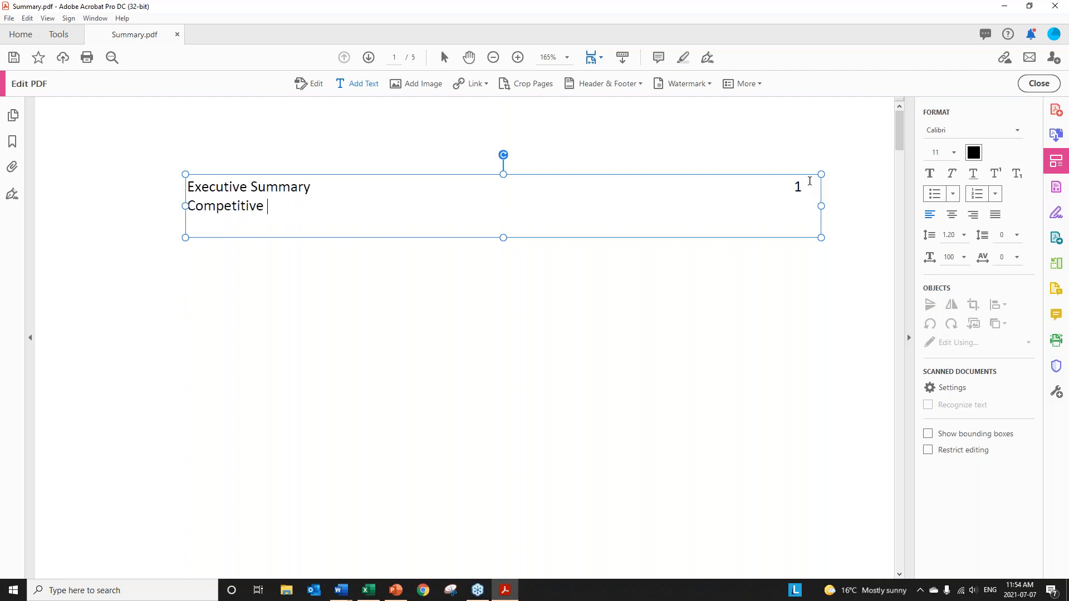
pyautogui.scroll(-10, 837, 203)
pyautogui.scroll(-10, 639, 379)
pyautogui.scroll(-15, 634, 387)
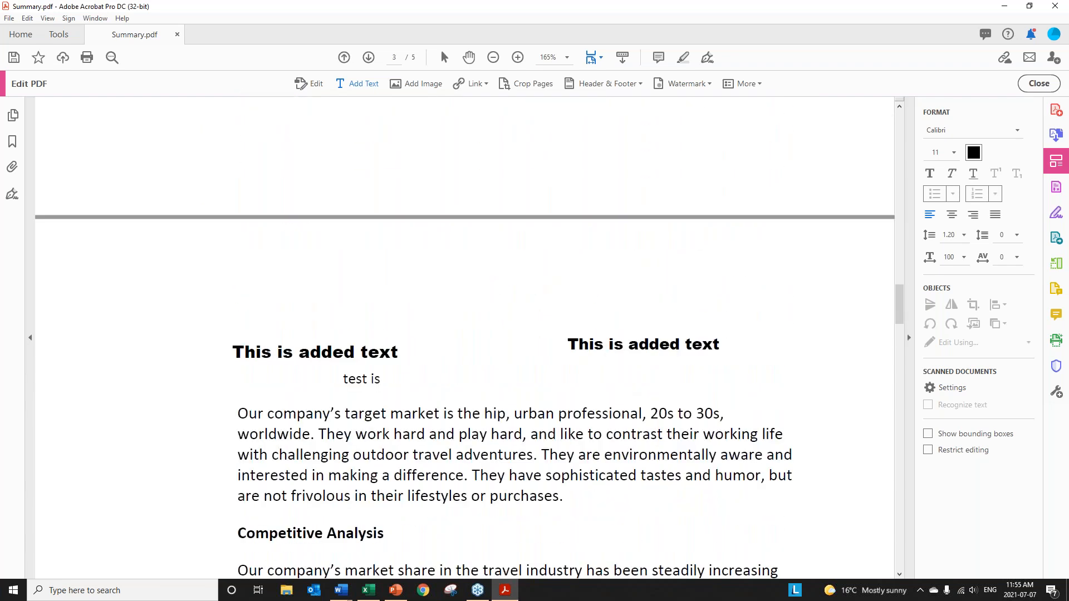
pyautogui.scroll(20, 626, 385)
pyautogui.scroll(5, 627, 384)
pyautogui.click(282, 199)
pyautogui.write('Analysis 2')
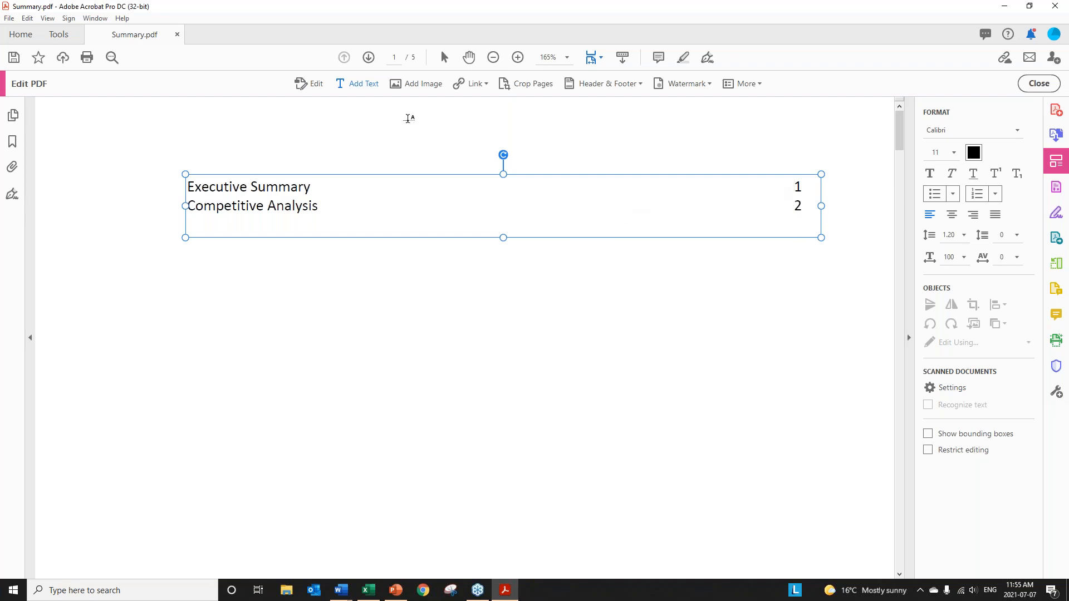
# Create an invisible rectangle link over page number 1 that goes to the page view of the Executive Summary heading on page 2.
pyautogui.click(485, 85)
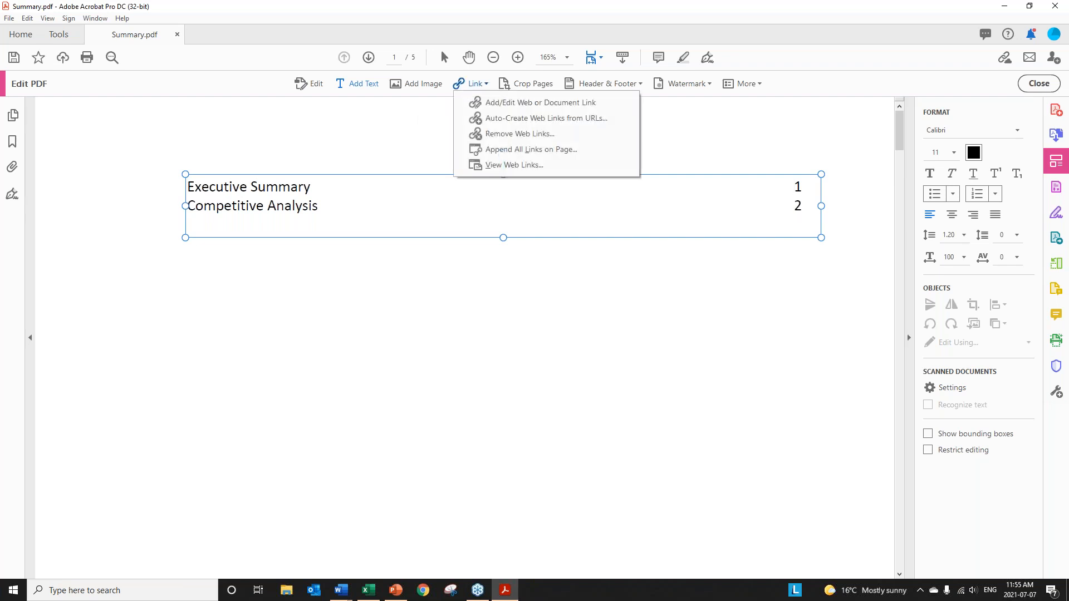
pyautogui.click(541, 104)
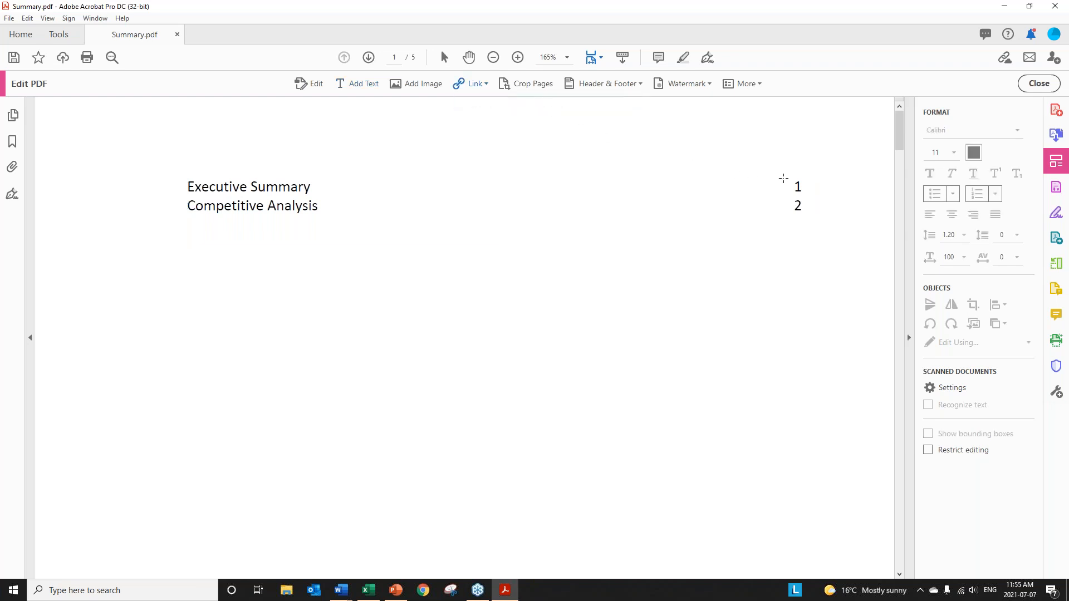
pyautogui.moveTo(790, 178); pyautogui.dragTo(808, 199)
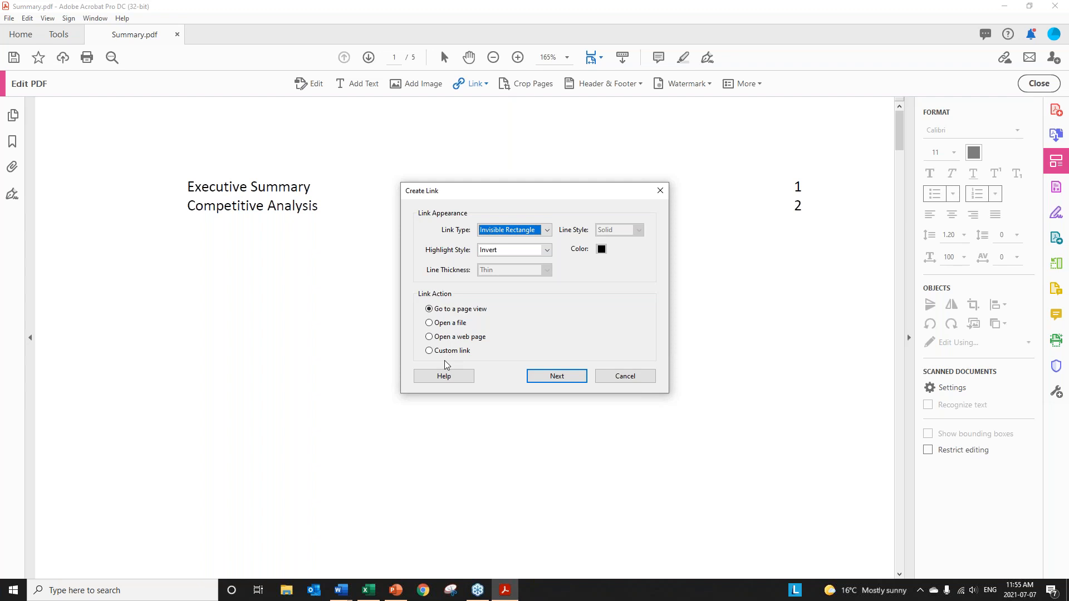
pyautogui.click(478, 316)
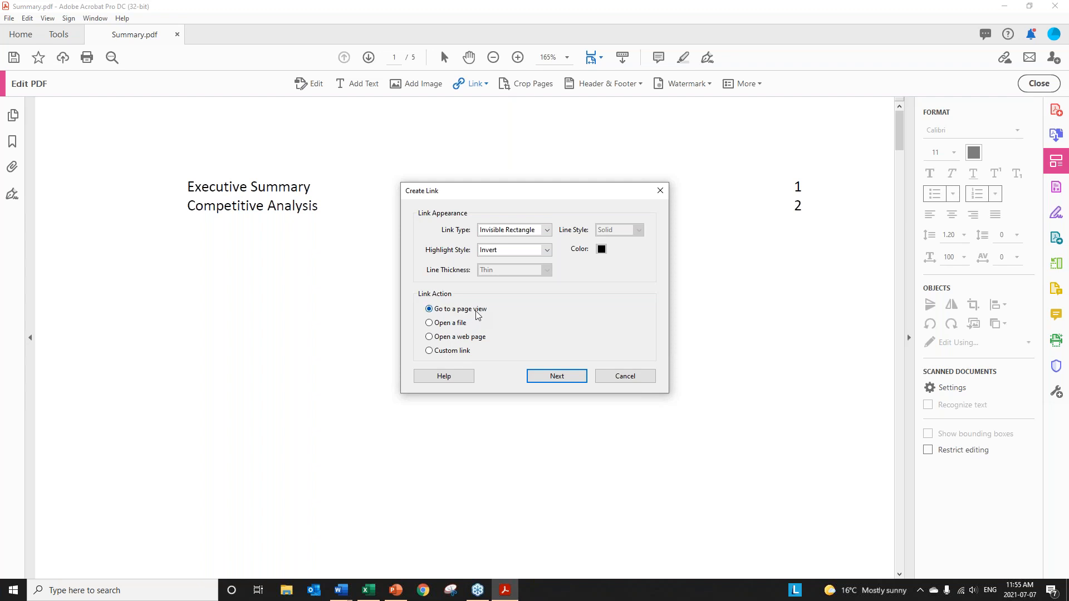
pyautogui.click(561, 384)
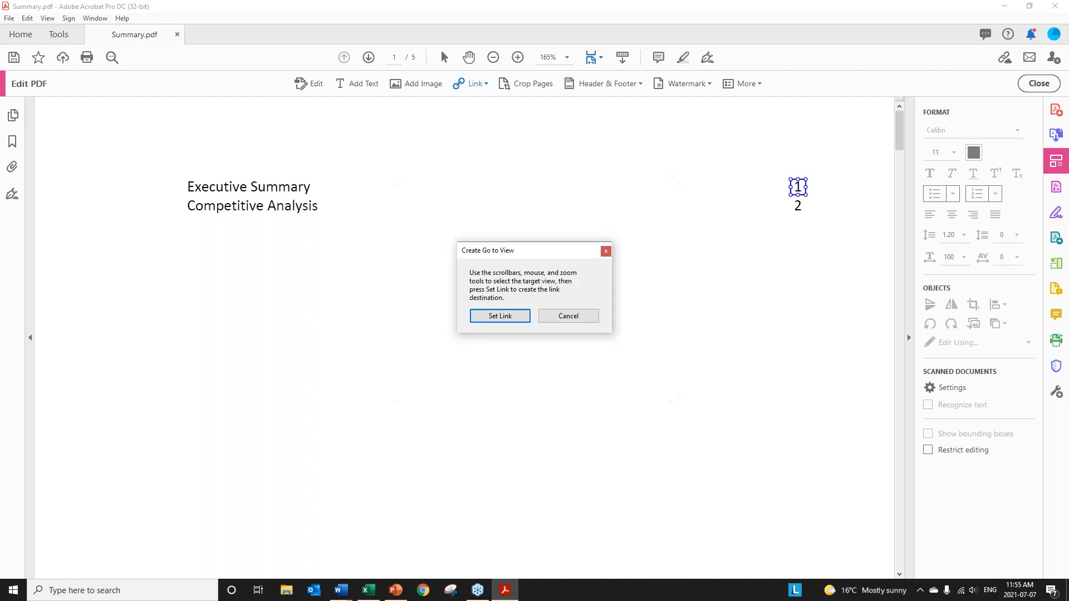
pyautogui.scroll(-10, 557, 380)
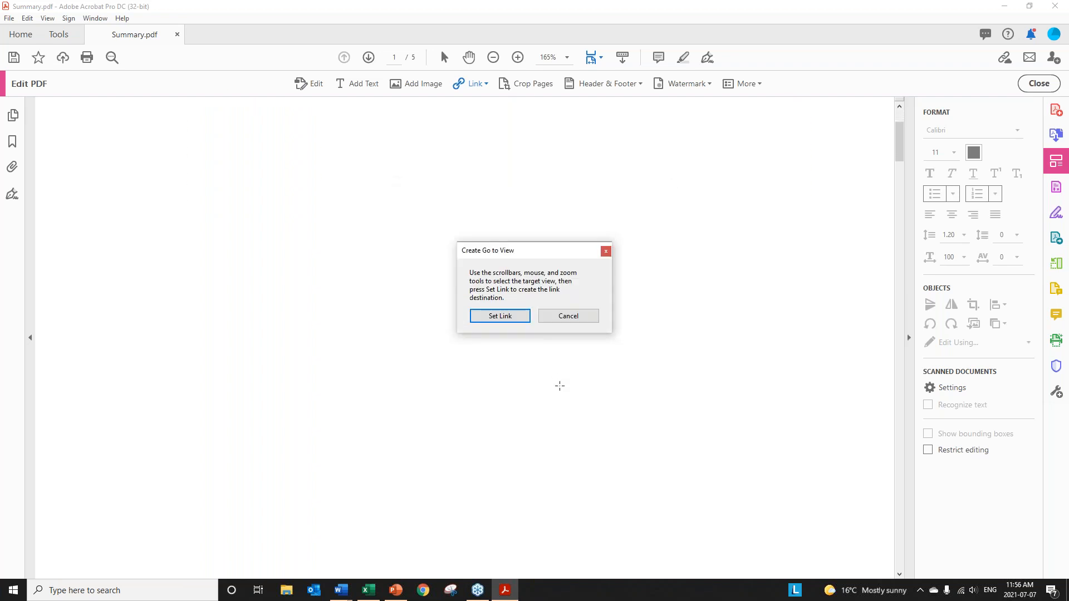
pyautogui.scroll(-10, 547, 403)
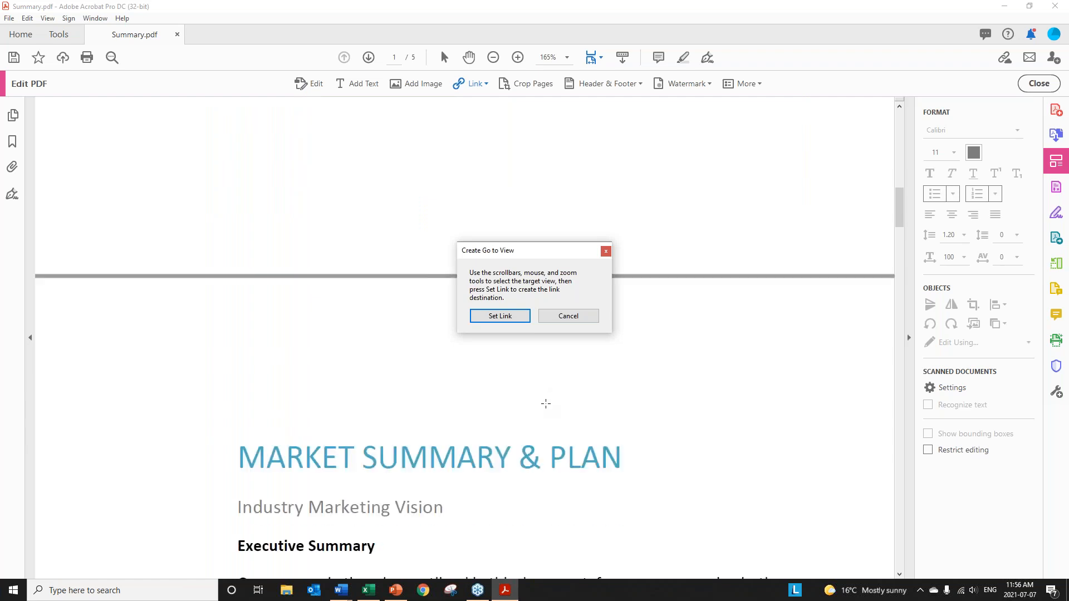
pyautogui.scroll(-2, 545, 403)
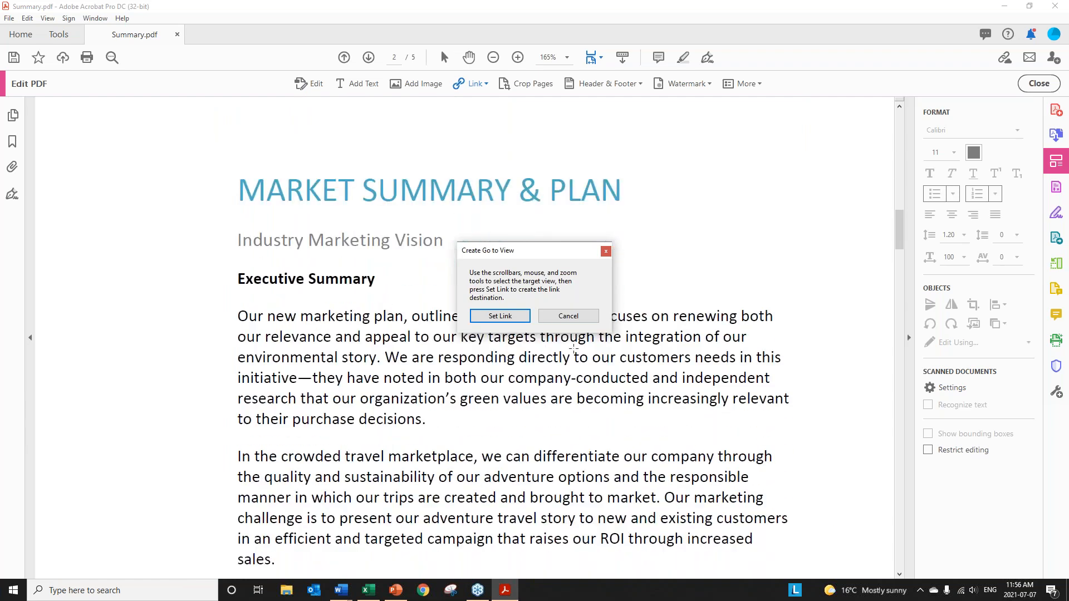
pyautogui.click(501, 317)
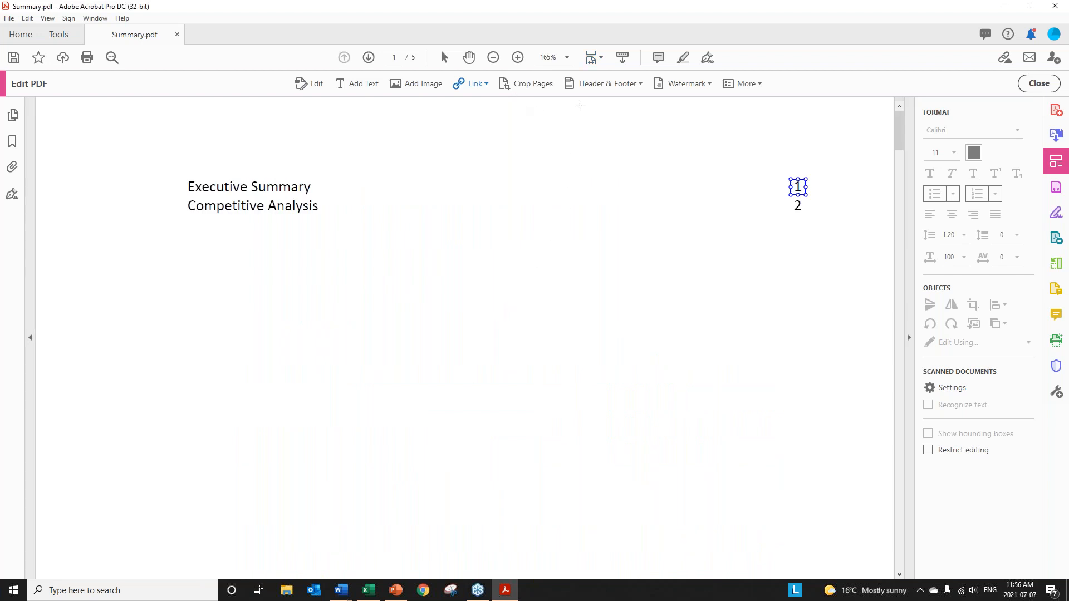
# Create an invisible rectangle link over page number 2 that goes to the page view of the Competitive Analysis heading on page 3.
pyautogui.click(486, 85)
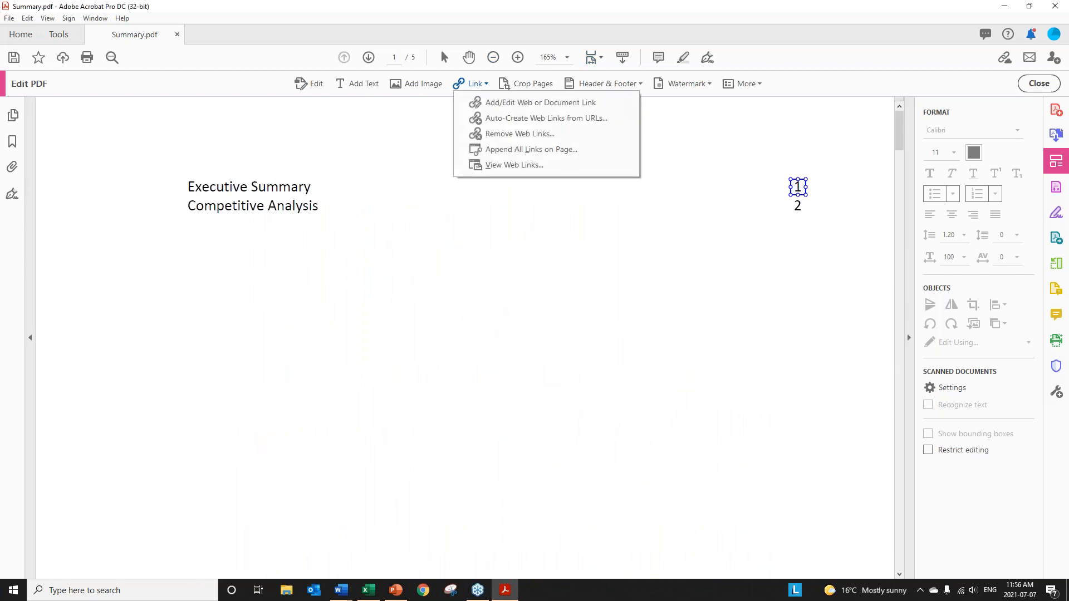
pyautogui.click(492, 106)
pyautogui.moveTo(790, 195); pyautogui.dragTo(809, 220)
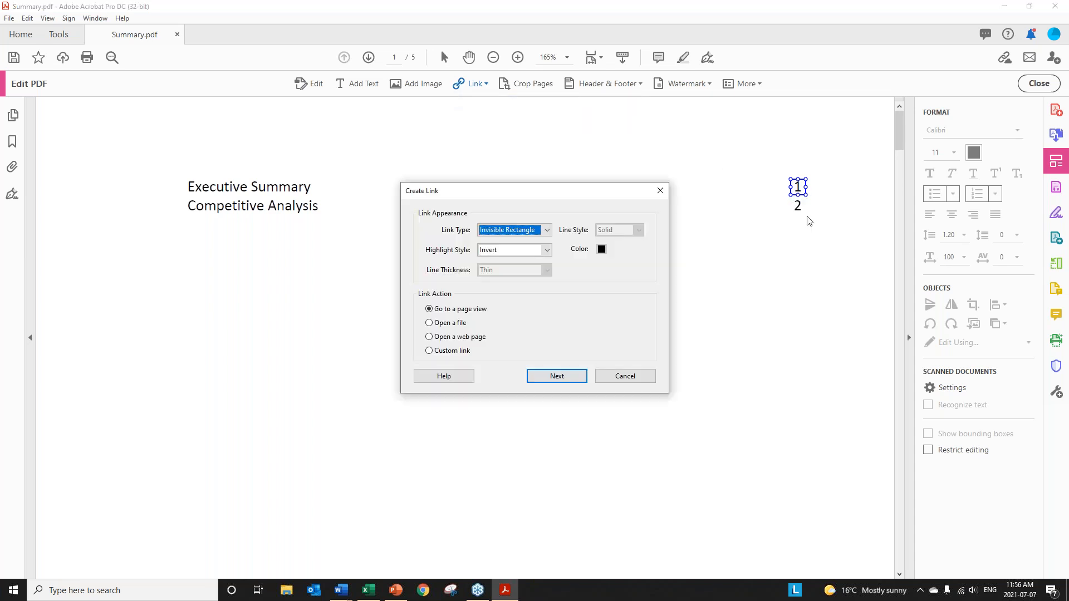
pyautogui.click(438, 309)
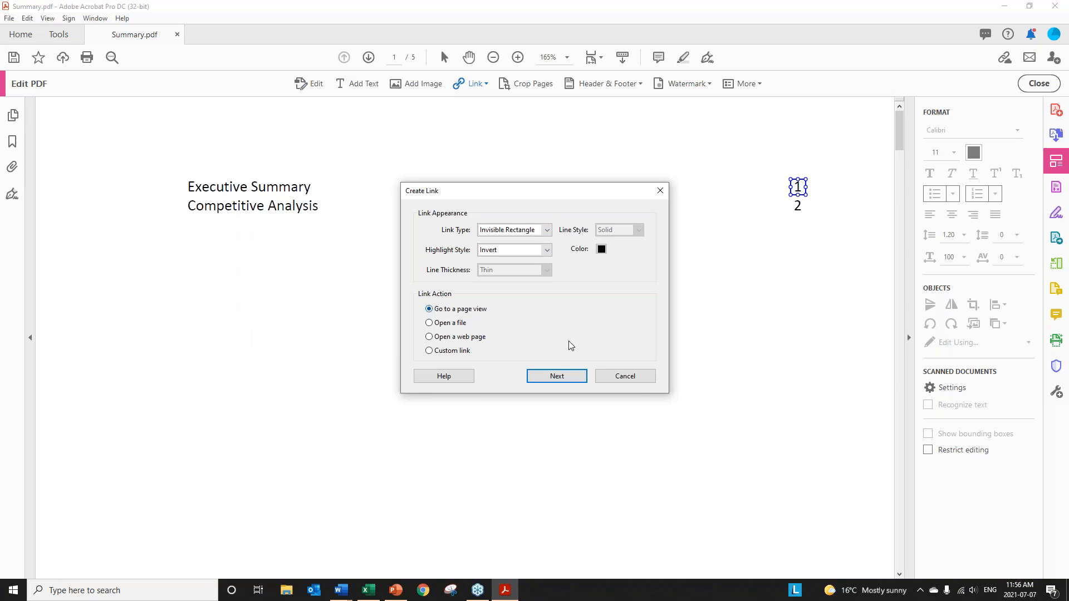
pyautogui.click(557, 377)
pyautogui.scroll(-10, 544, 384)
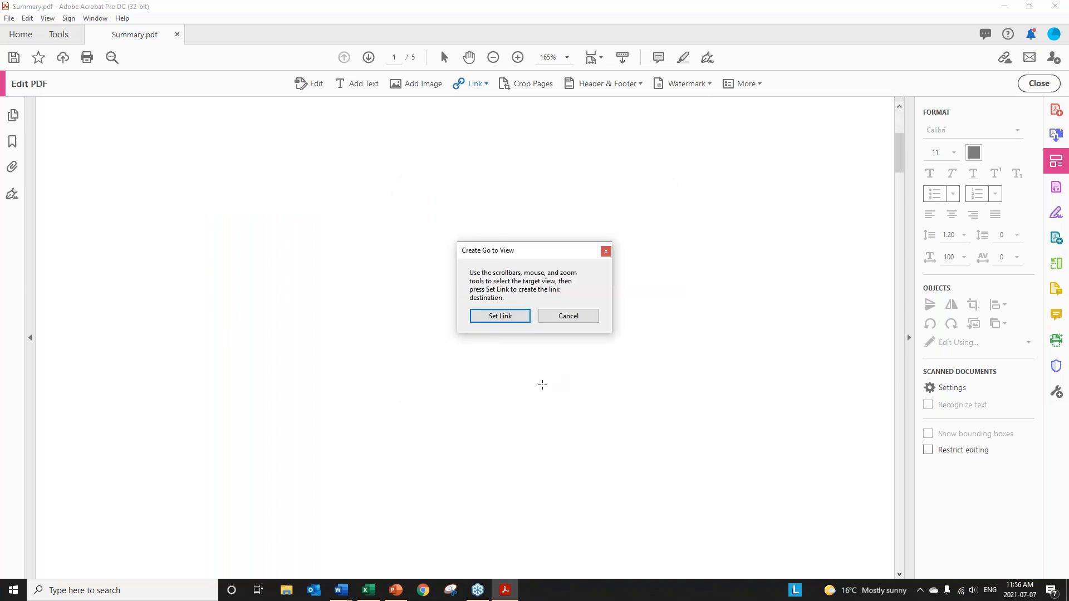
pyautogui.scroll(-20, 543, 404)
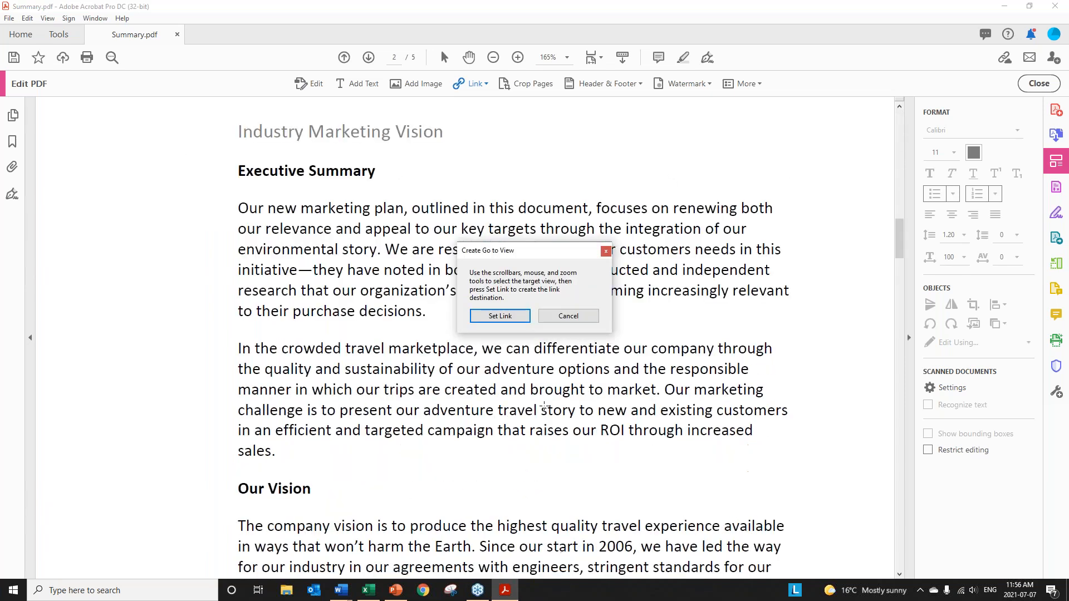
pyautogui.scroll(-10, 544, 405)
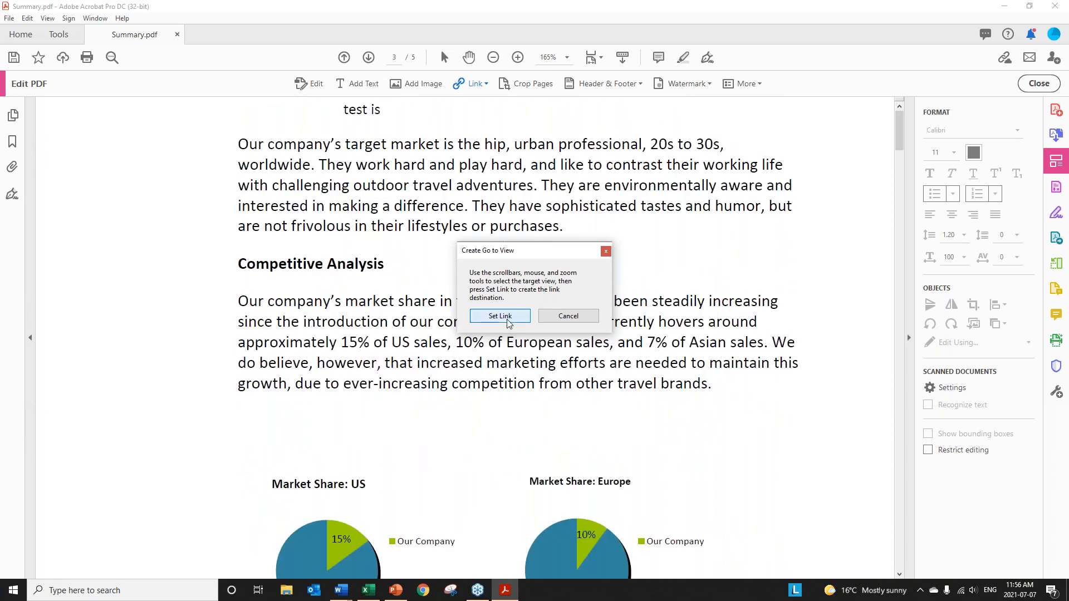
pyautogui.click(486, 318)
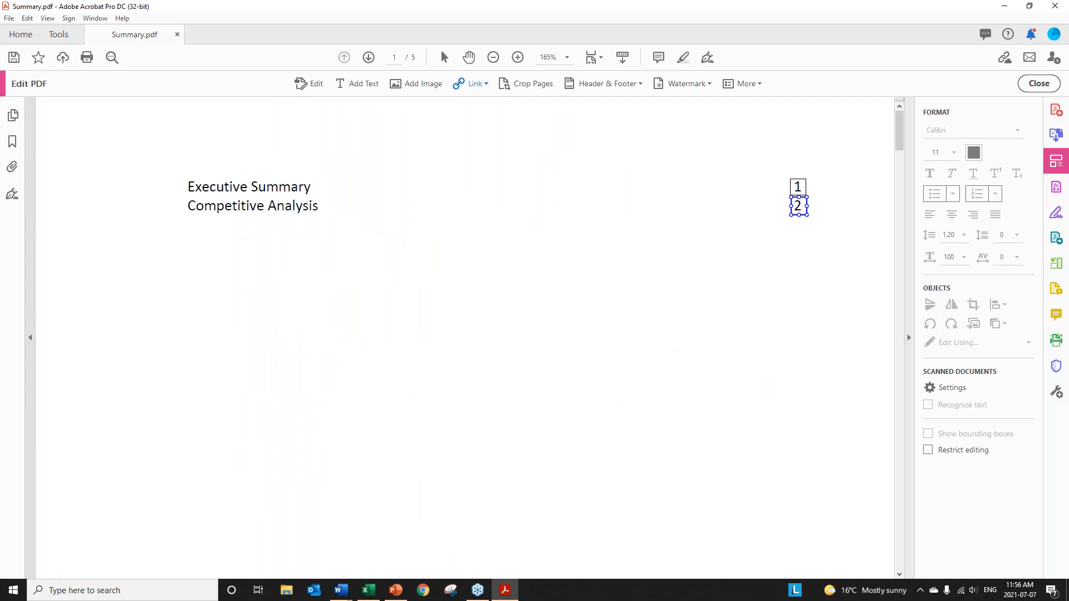
# Close PDF editing and test the links on contents numbers 1 and 2, returning to the first page after each.
pyautogui.click(1038, 83)
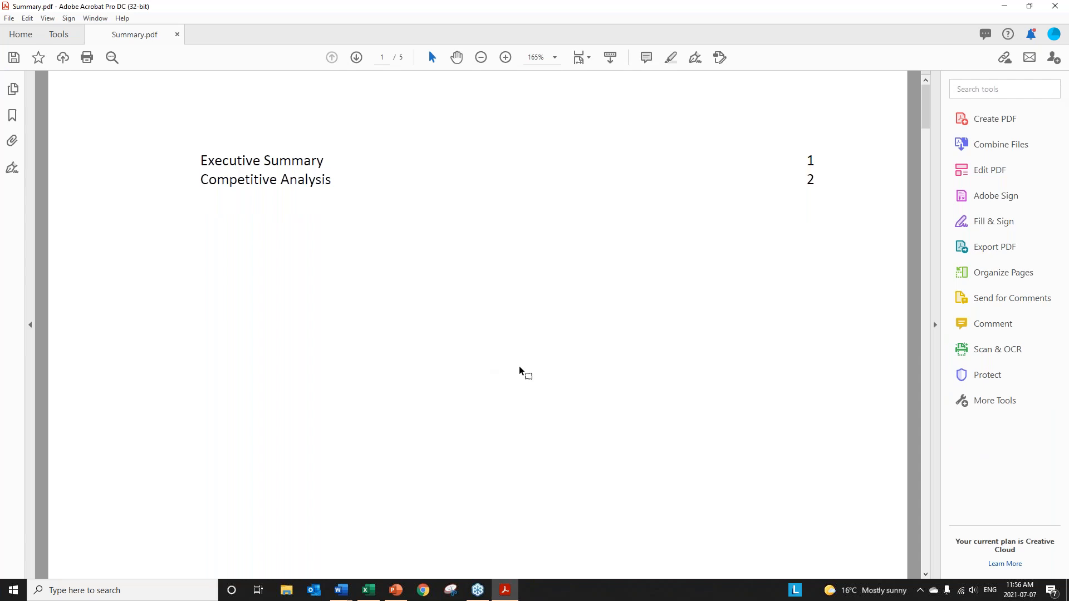
pyautogui.click(811, 162)
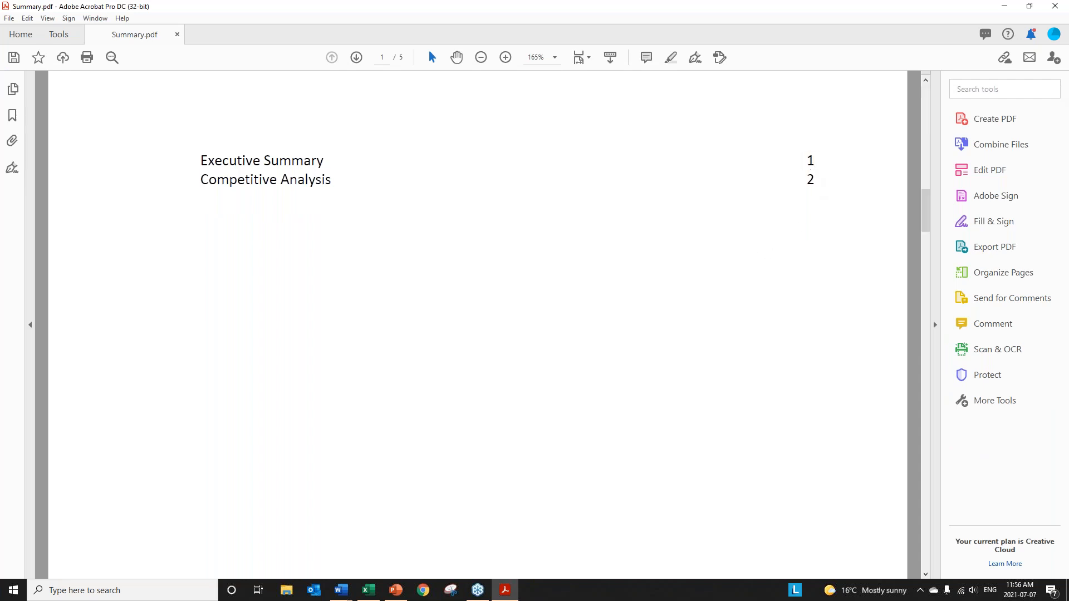
pyautogui.moveTo(926, 219); pyautogui.dragTo(940, 89)
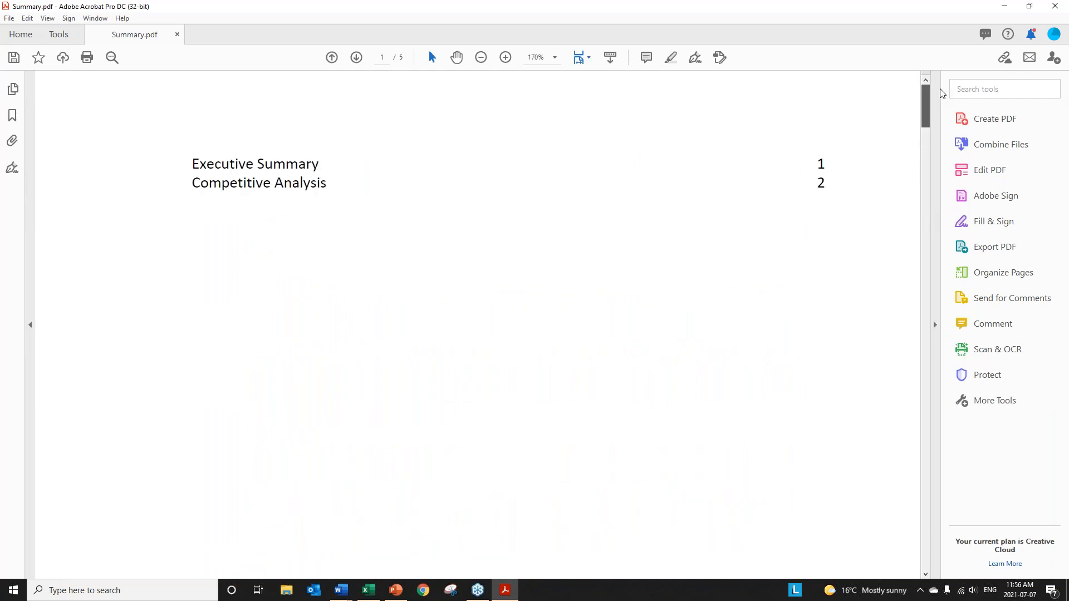
pyautogui.click(820, 183)
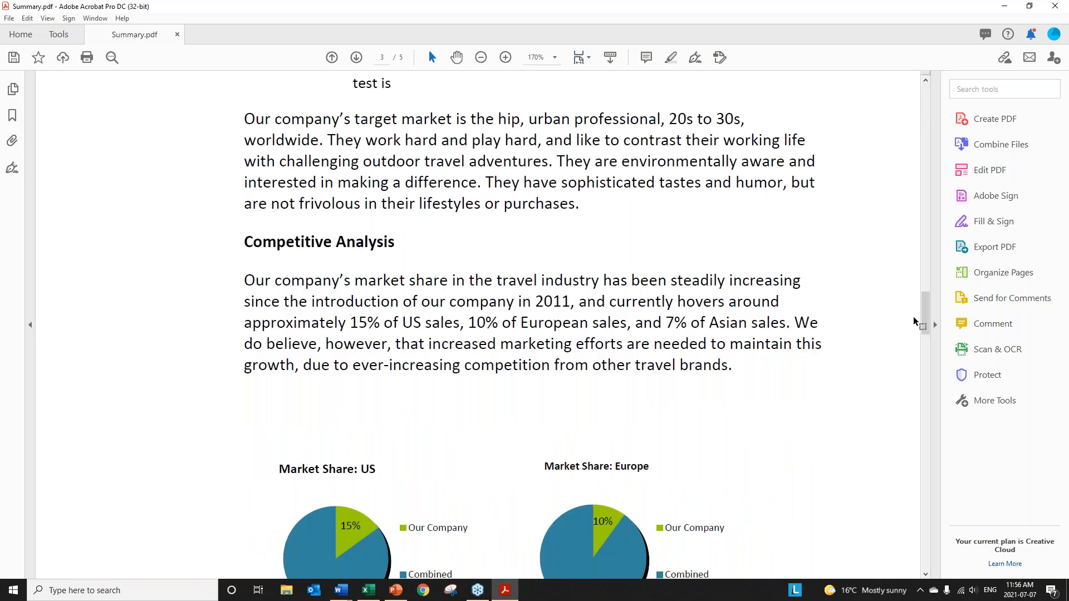
pyautogui.moveTo(925, 305); pyautogui.dragTo(928, 99)
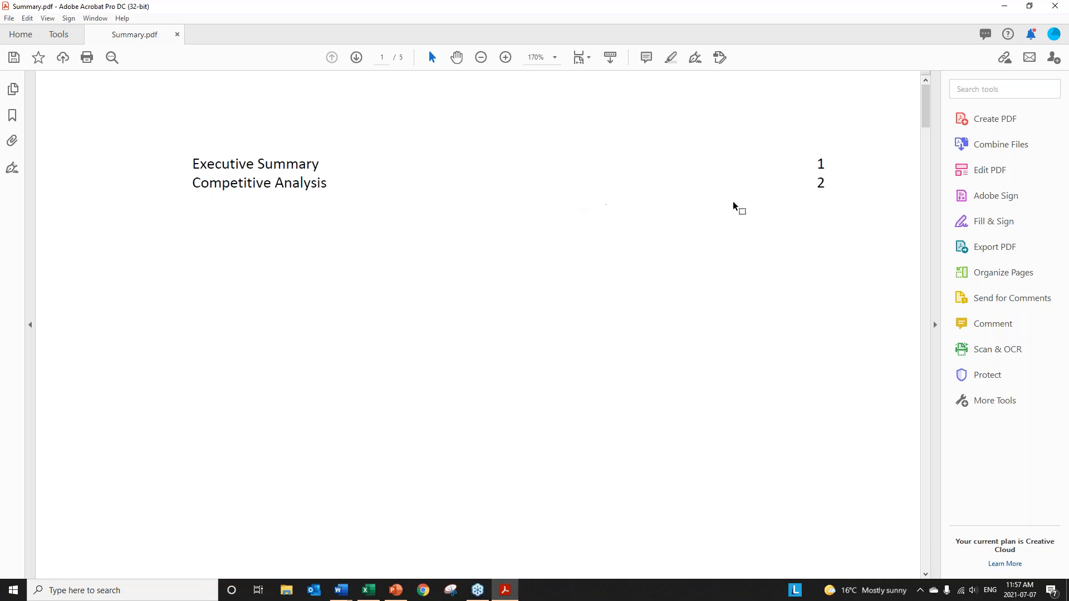
pyautogui.scroll(-1, 498, 288)
pyautogui.scroll(-3, 497, 286)
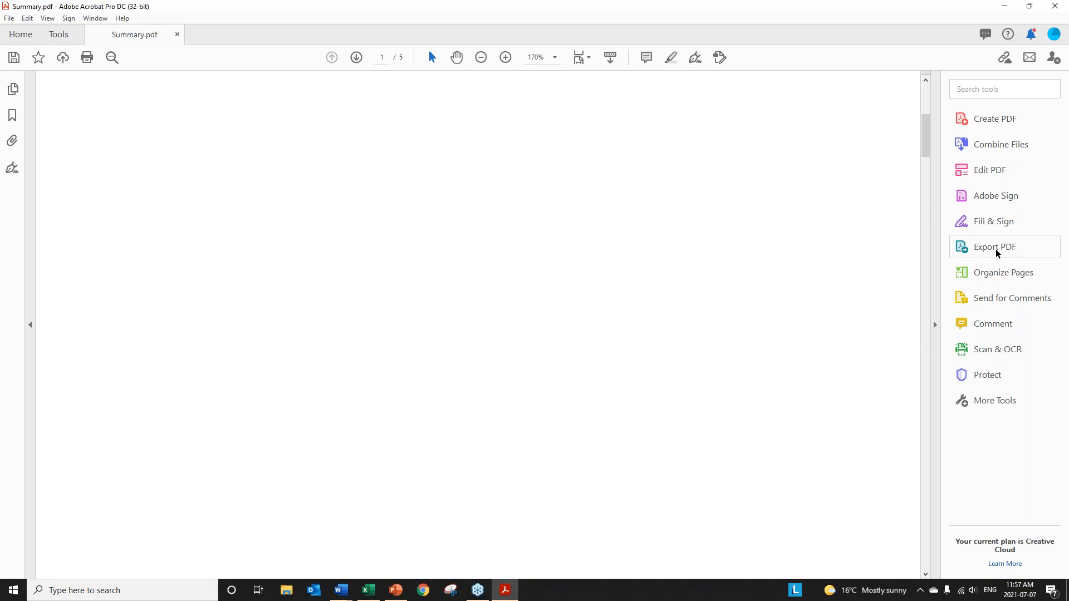
# Open the scanned file Form 15.pdf from the Create and Edit folder.
pyautogui.click(54, 35)
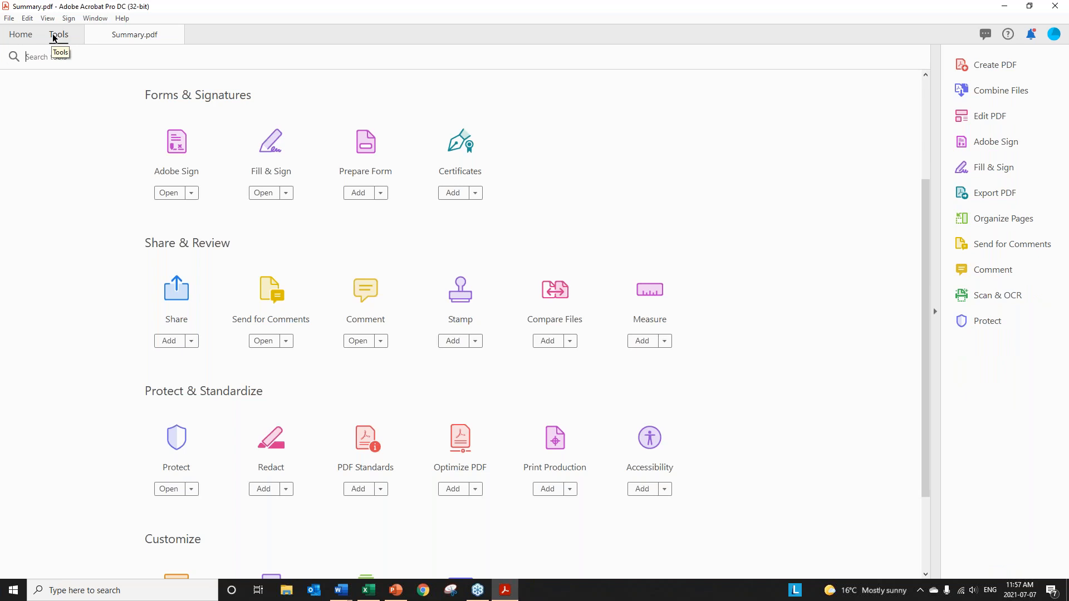
pyautogui.click(20, 34)
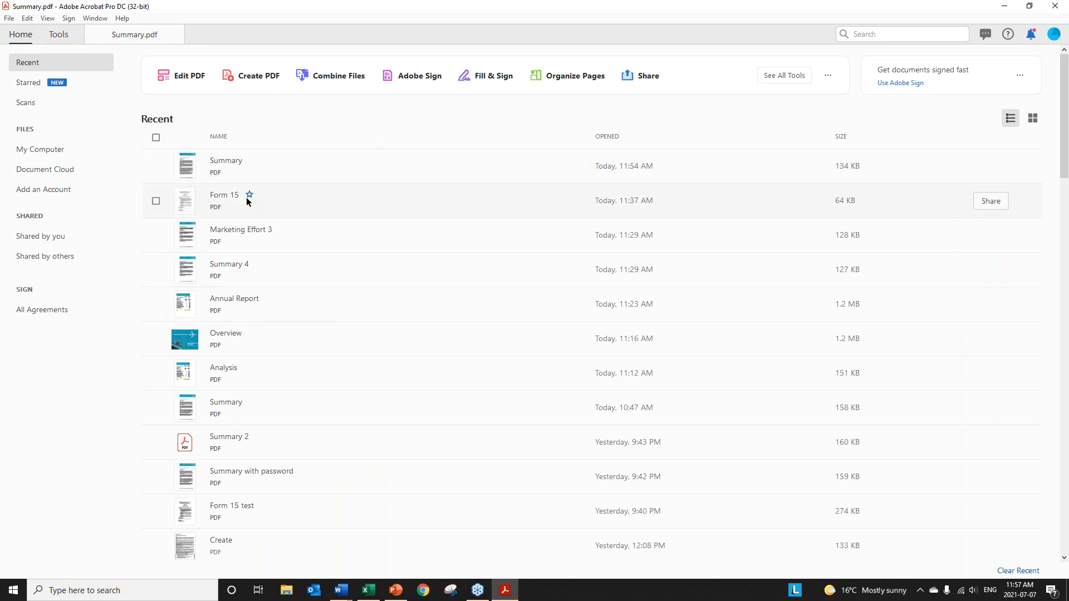
pyautogui.click(249, 196)
pyautogui.click(724, 398)
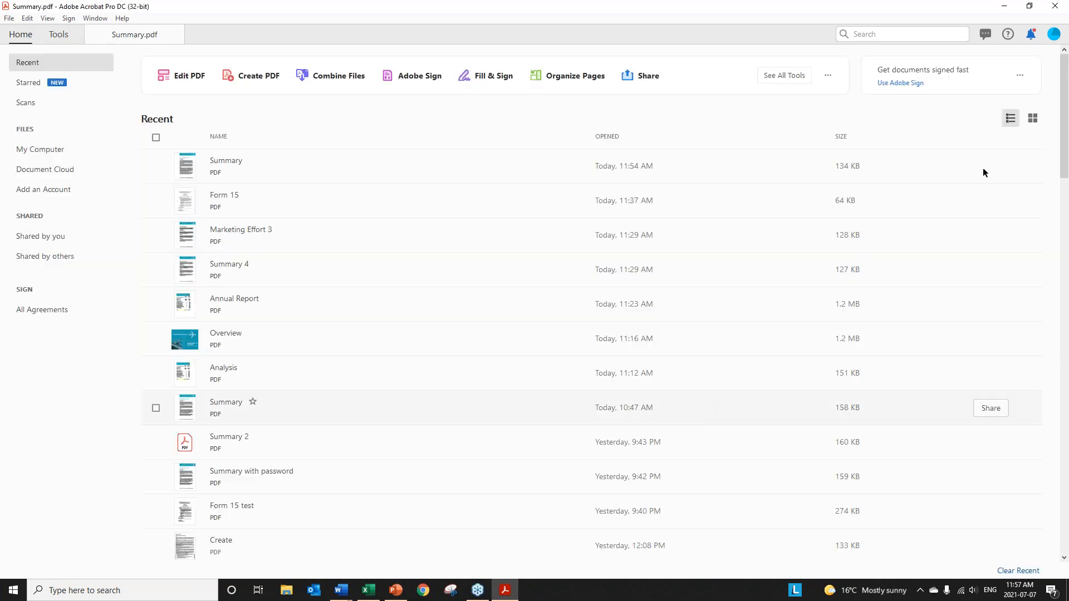
pyautogui.click(9, 17)
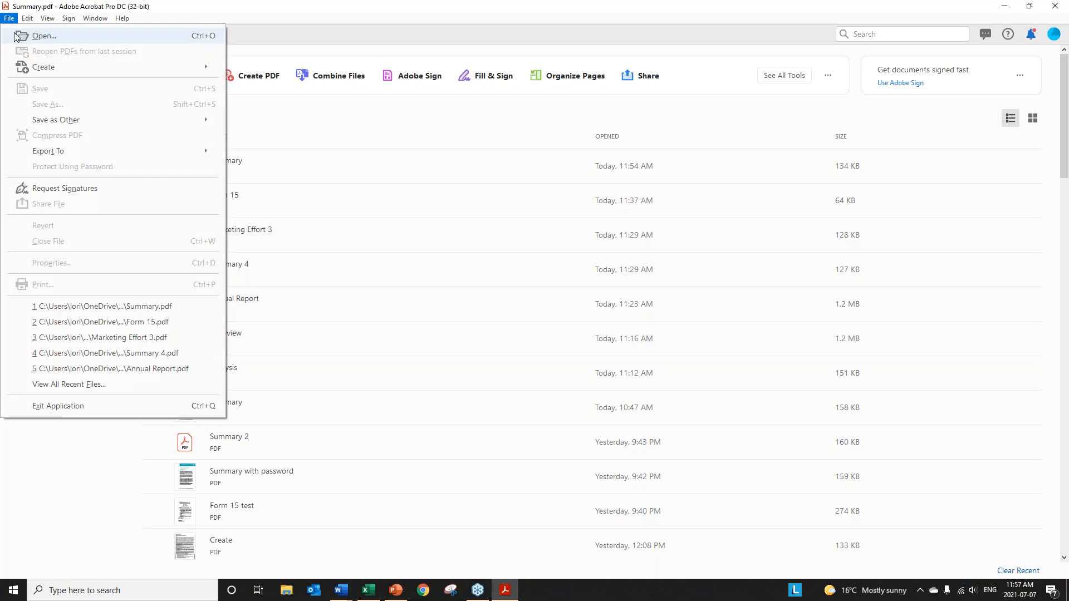
pyautogui.click(44, 36)
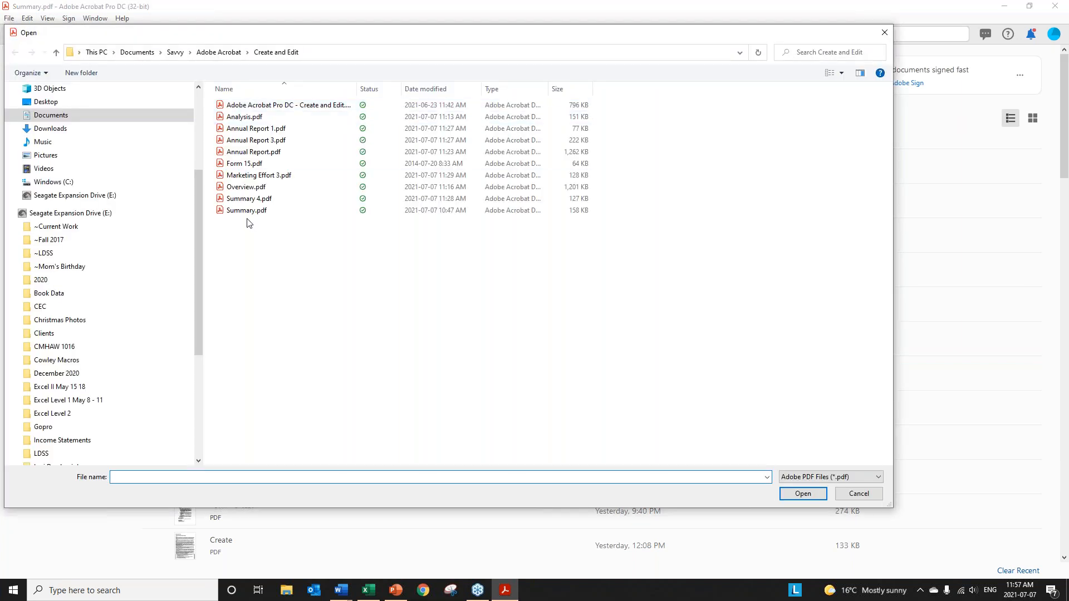
pyautogui.doubleClick(245, 163)
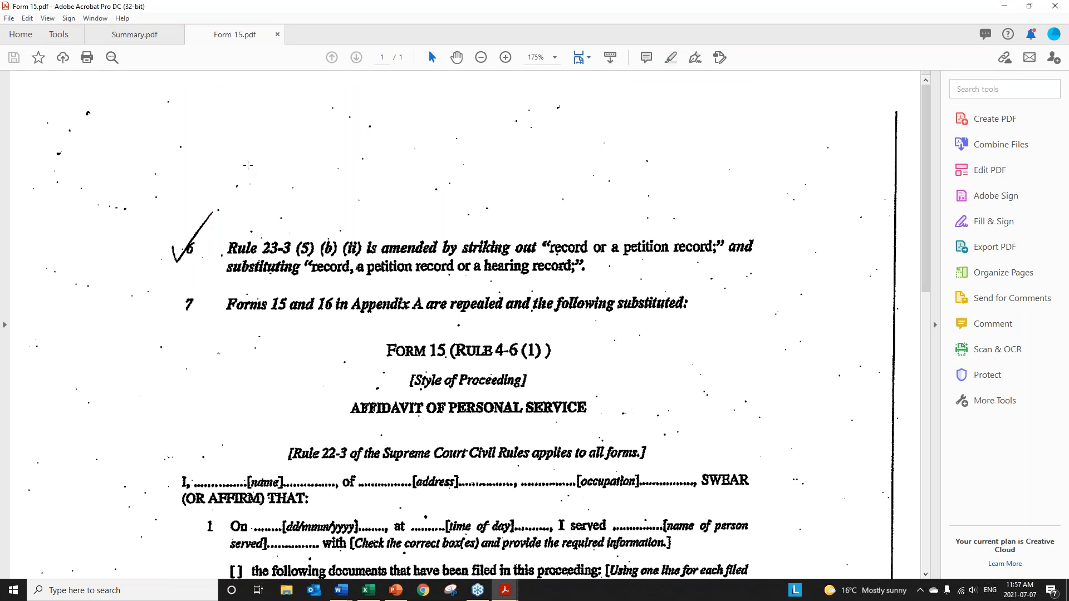
# Start exporting the form as a Word Document (*.docx), accepting the settings for flowing text, comments, images and text recognition.
pyautogui.click(997, 246)
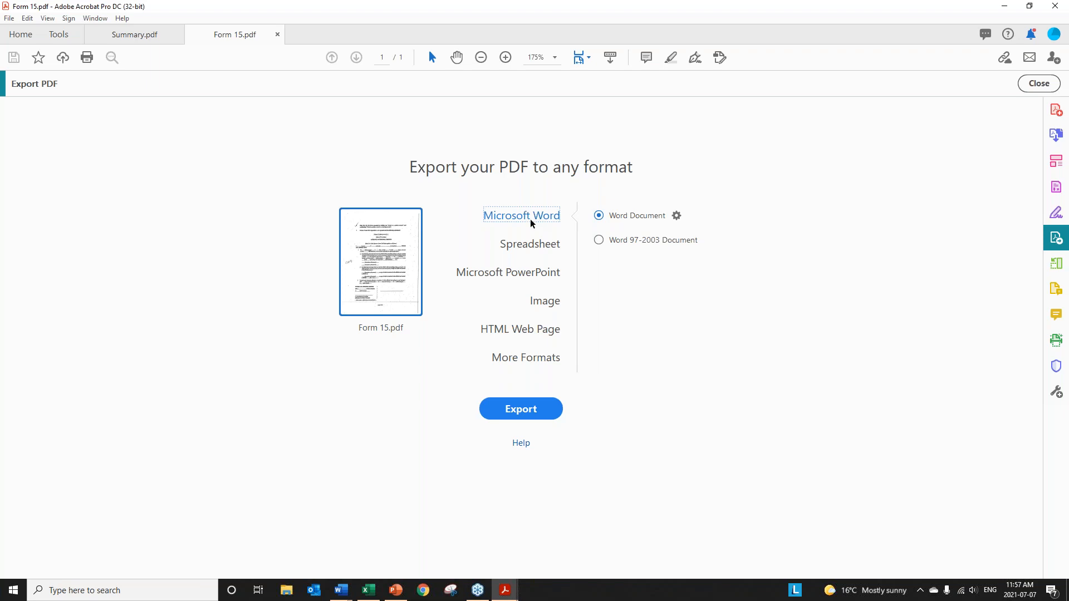
pyautogui.click(521, 413)
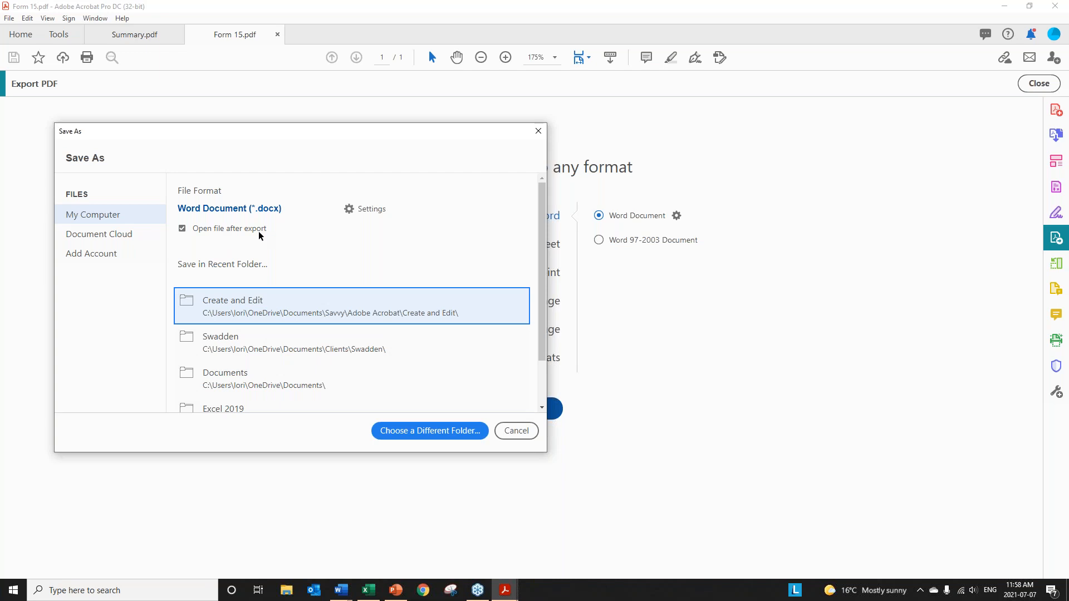
pyautogui.click(378, 211)
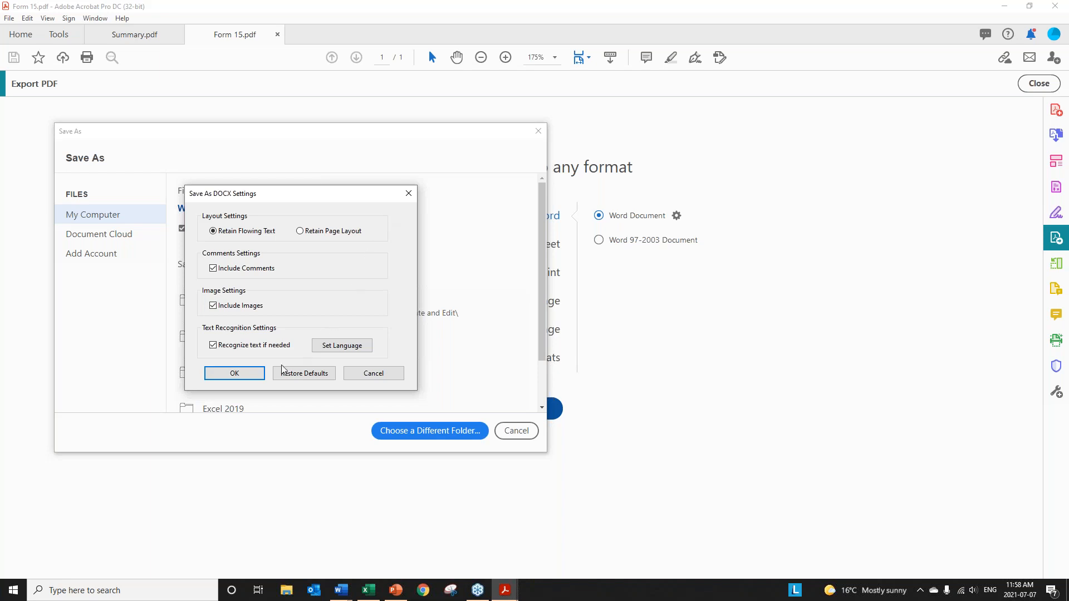
pyautogui.click(249, 376)
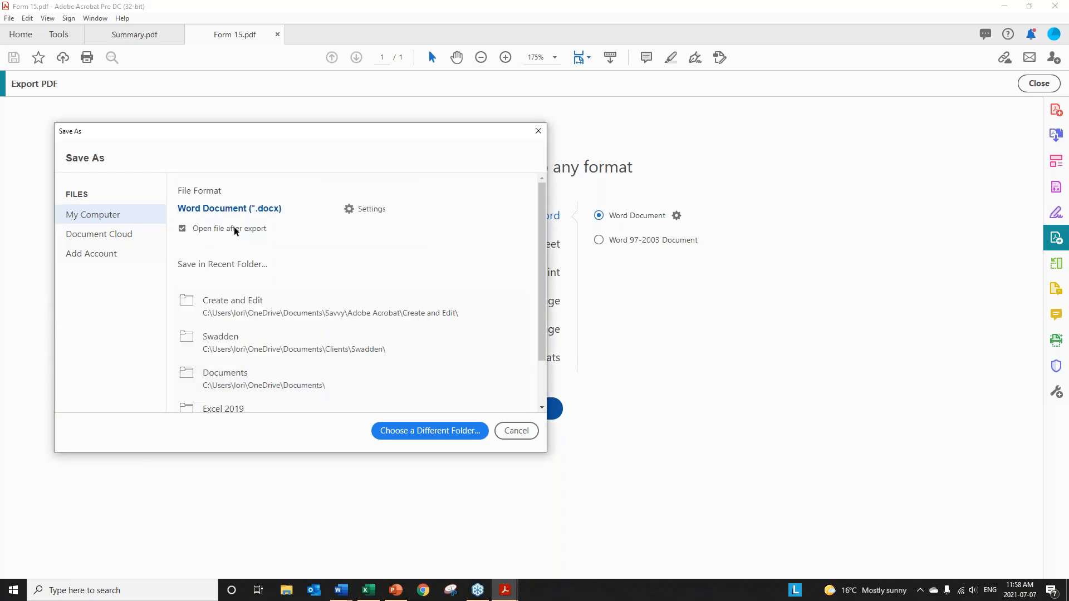
# Save the export as Form 15.docx in the Create and Edit folder, replacing the existing file, and review the converted document in Word.
pyautogui.click(239, 311)
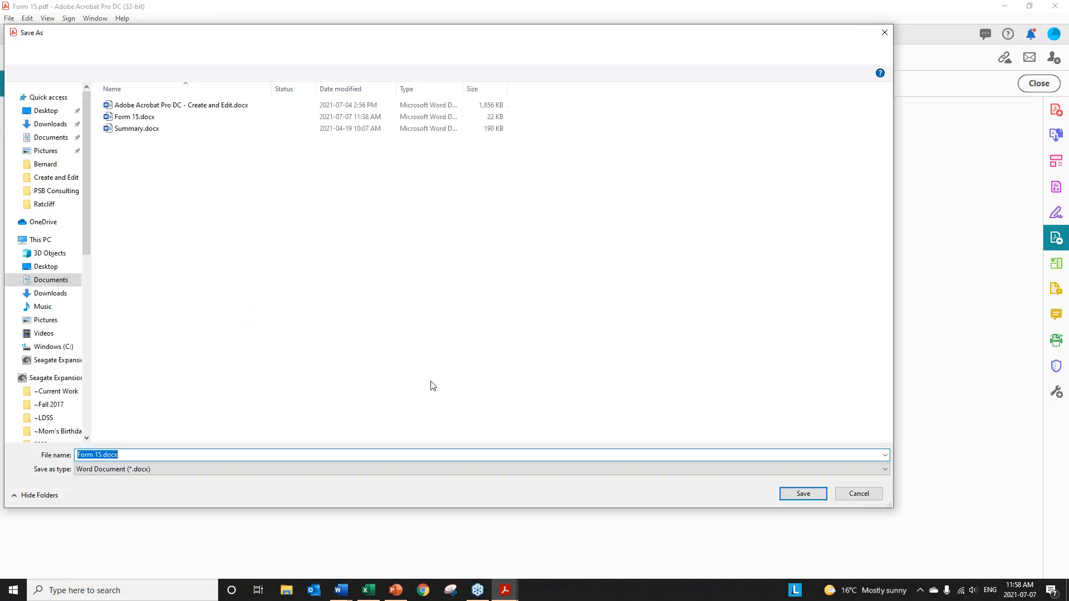
pyautogui.click(814, 495)
pyautogui.click(545, 341)
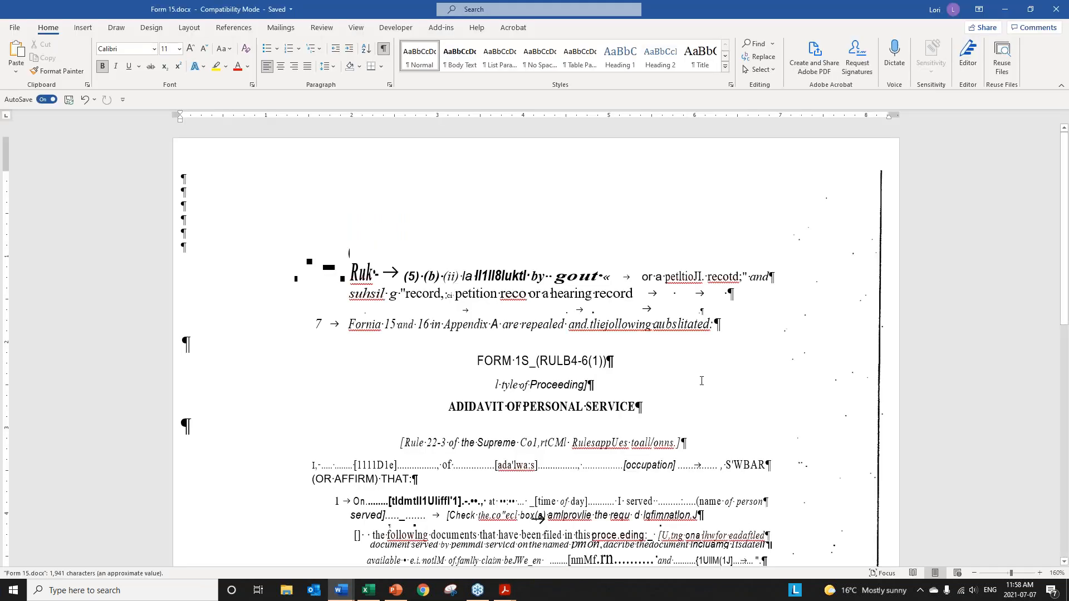
pyautogui.scroll(-8, 744, 369)
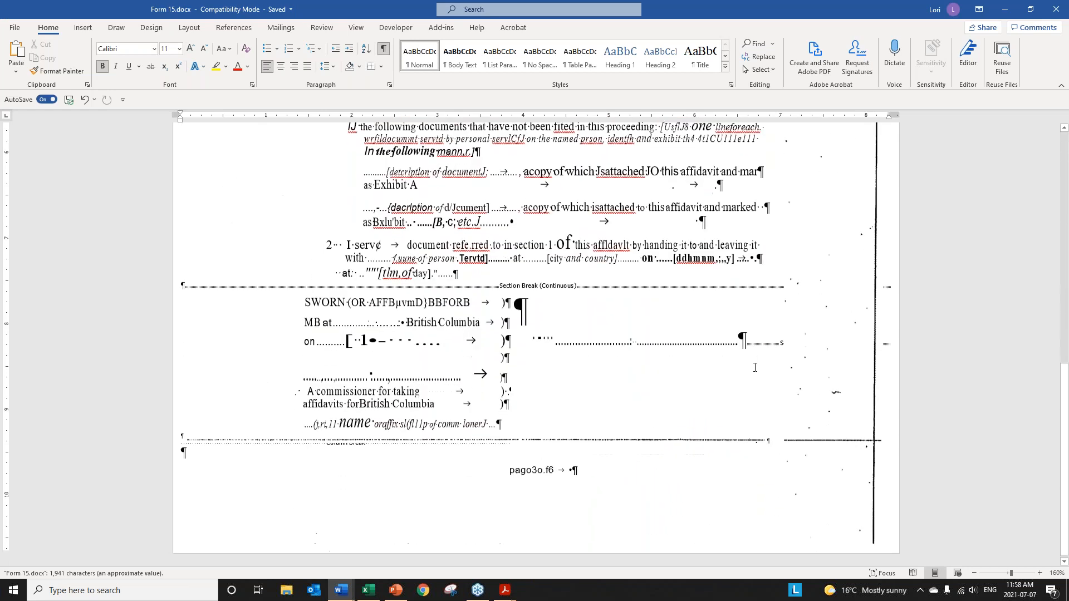
# Delete the handwritten "copy" image beside the form text in the converted Word document.
pyautogui.scroll(10, 744, 369)
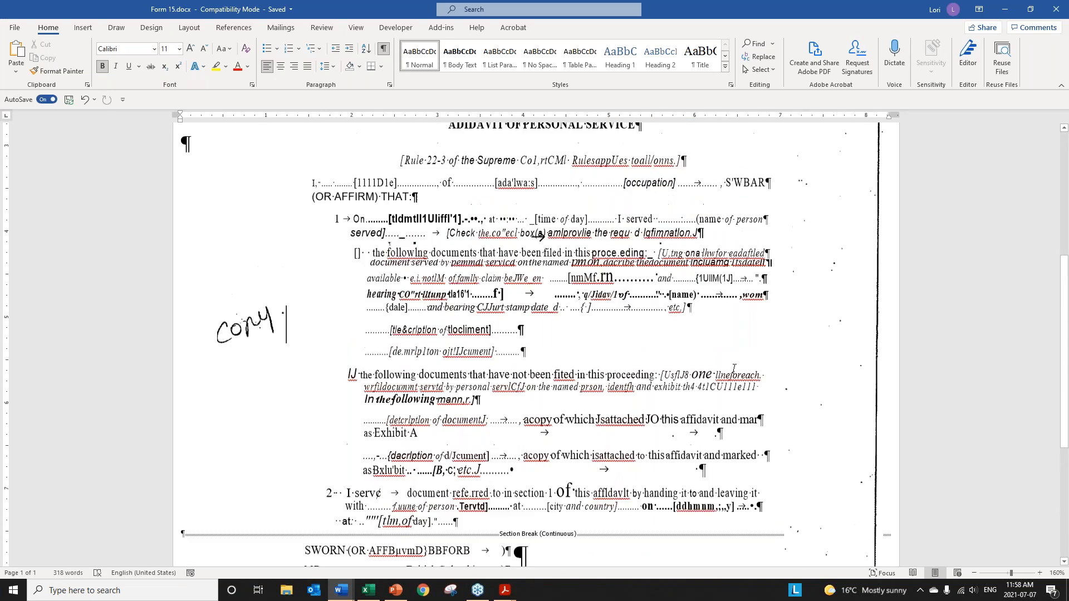
pyautogui.scroll(-6, 731, 369)
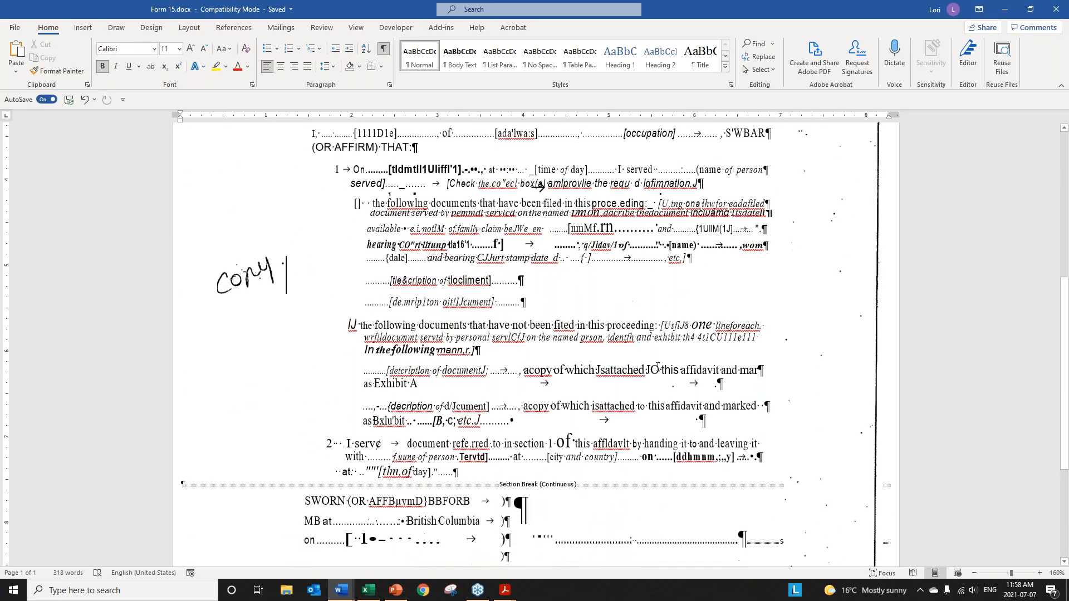
pyautogui.click(246, 267)
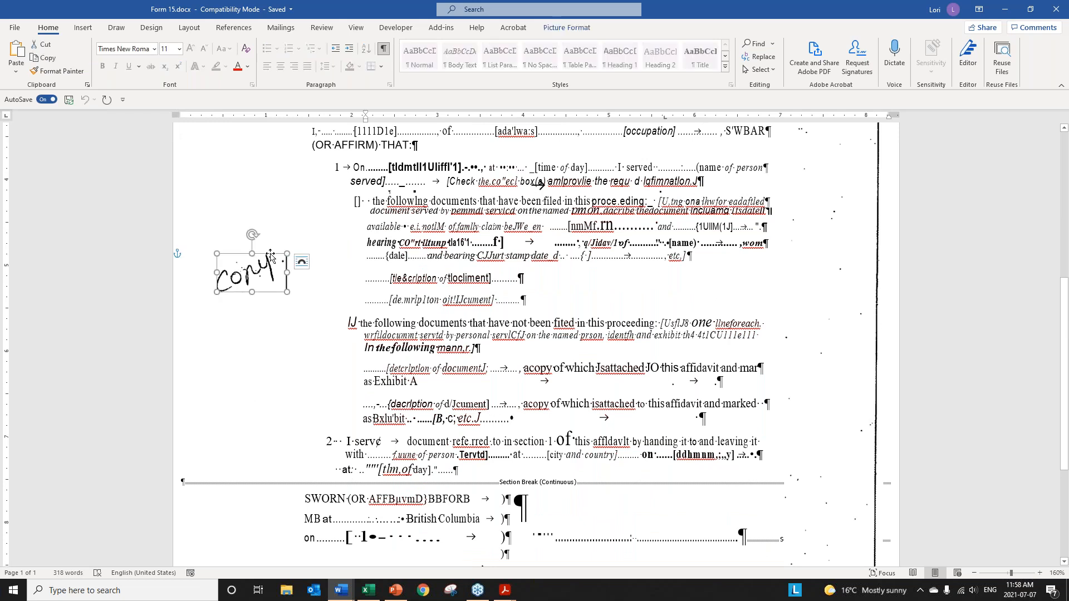
pyautogui.press('Delete')
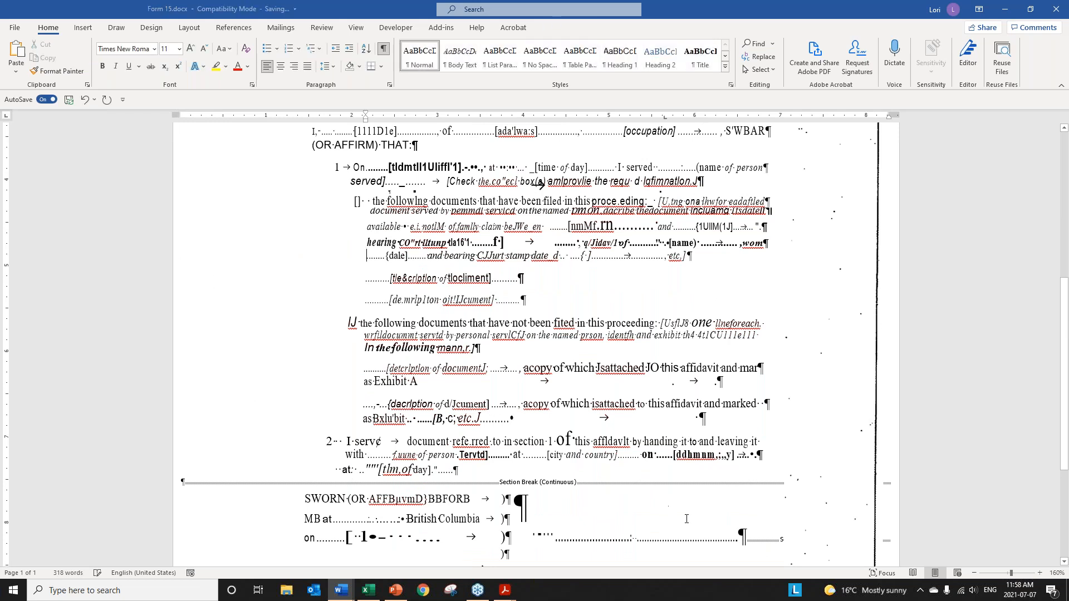
# Delete the misread page number line at the end of the converted document.
pyautogui.scroll(-2, 695, 521)
pyautogui.scroll(-2, 695, 521)
pyautogui.click(517, 469)
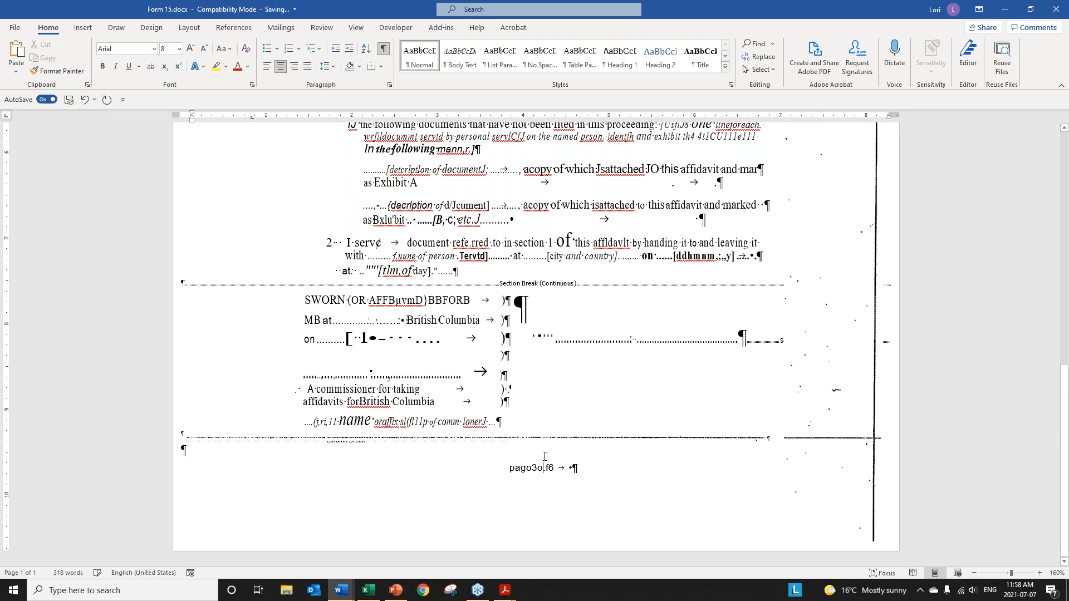
pyautogui.moveTo(516, 468); pyautogui.dragTo(582, 469)
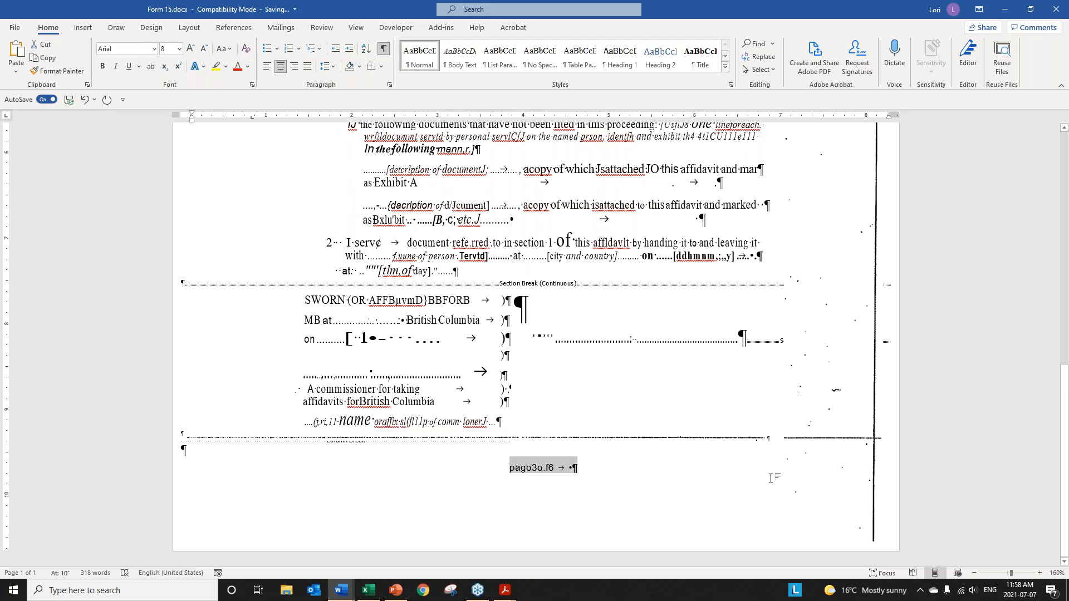
pyautogui.press('Delete')
# Remove the scanned vertical and horizontal line images from the converted form, and close the Word document.
pyautogui.scroll(10, 771, 480)
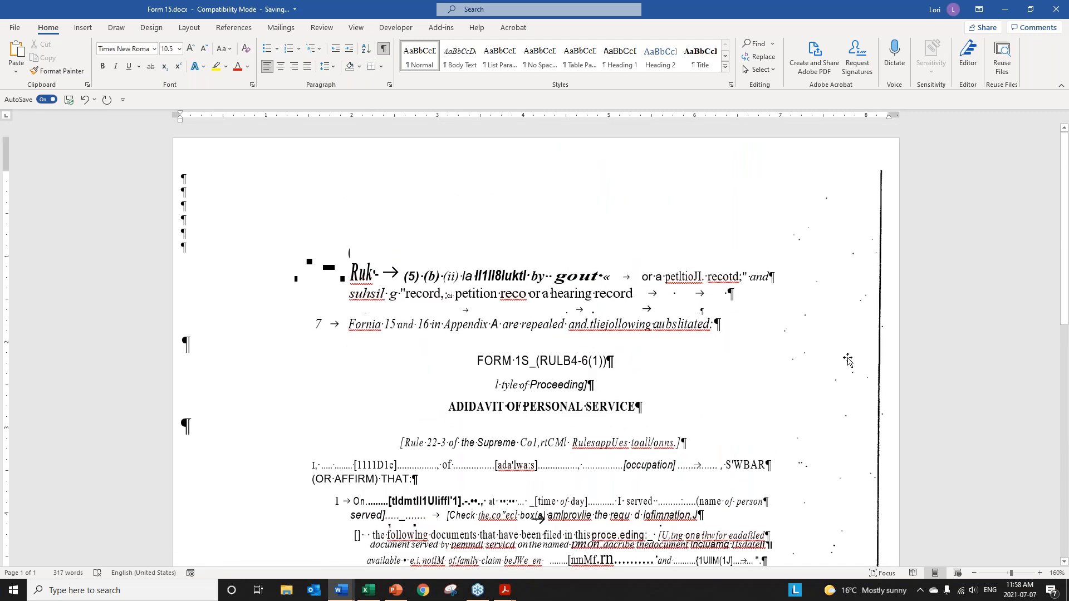
pyautogui.click(881, 211)
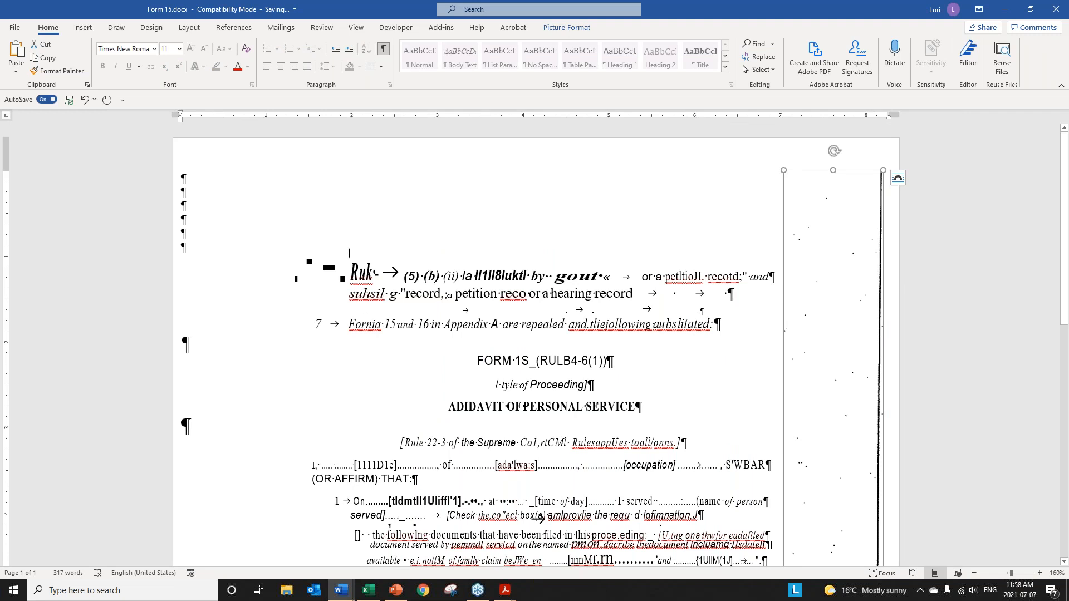
pyautogui.hotkey('ctrl', 'End')
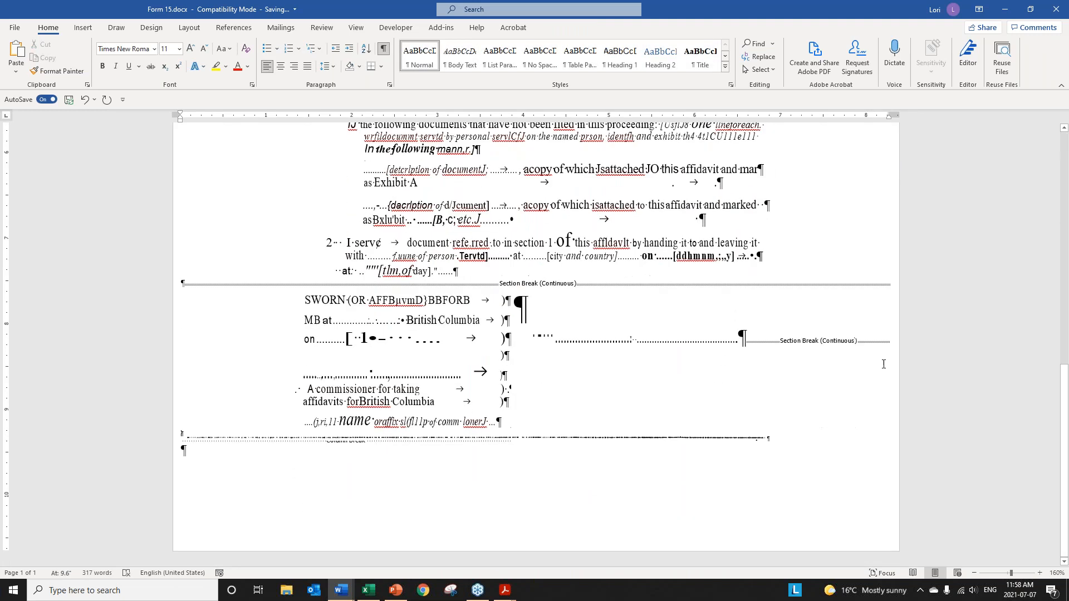
pyautogui.click(573, 433)
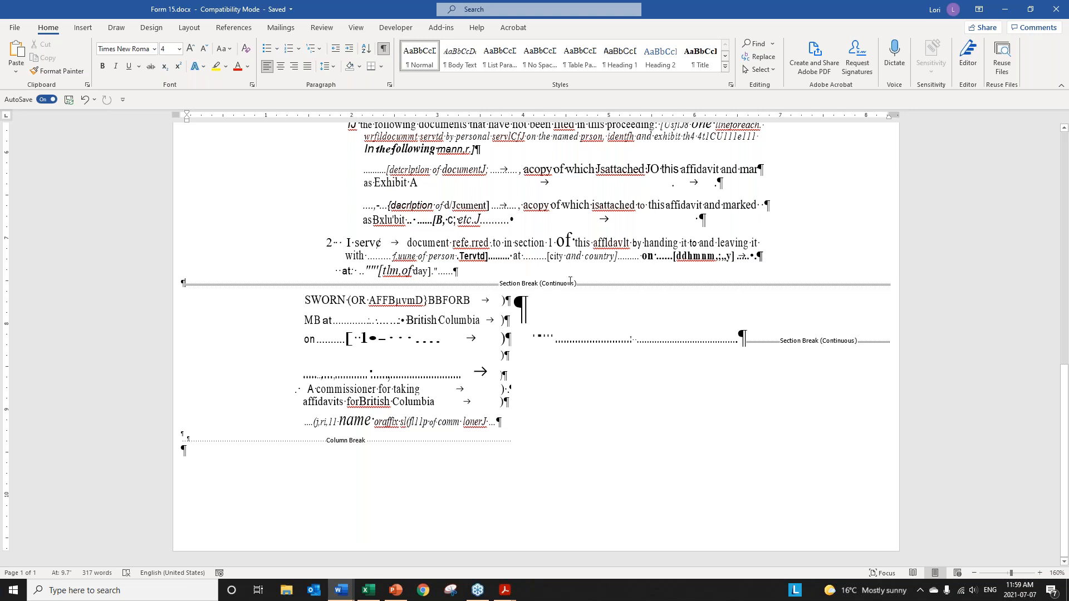
pyautogui.click(769, 307)
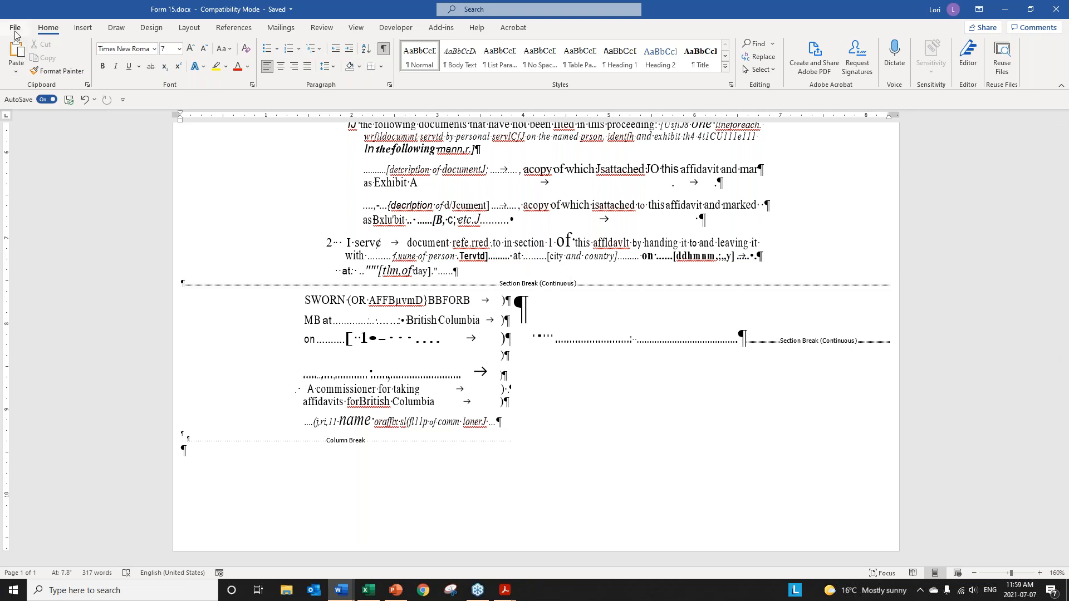
pyautogui.click(1056, 8)
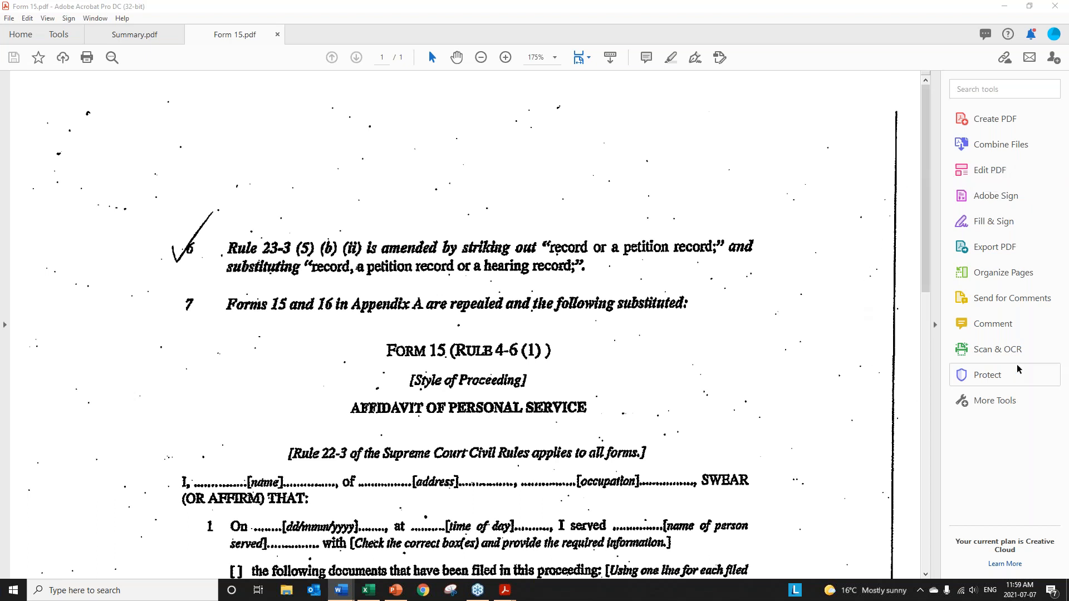
# Run text recognition on the current page of Form 15.pdf with the output set to Searchable Image (Exact).
pyautogui.click(971, 350)
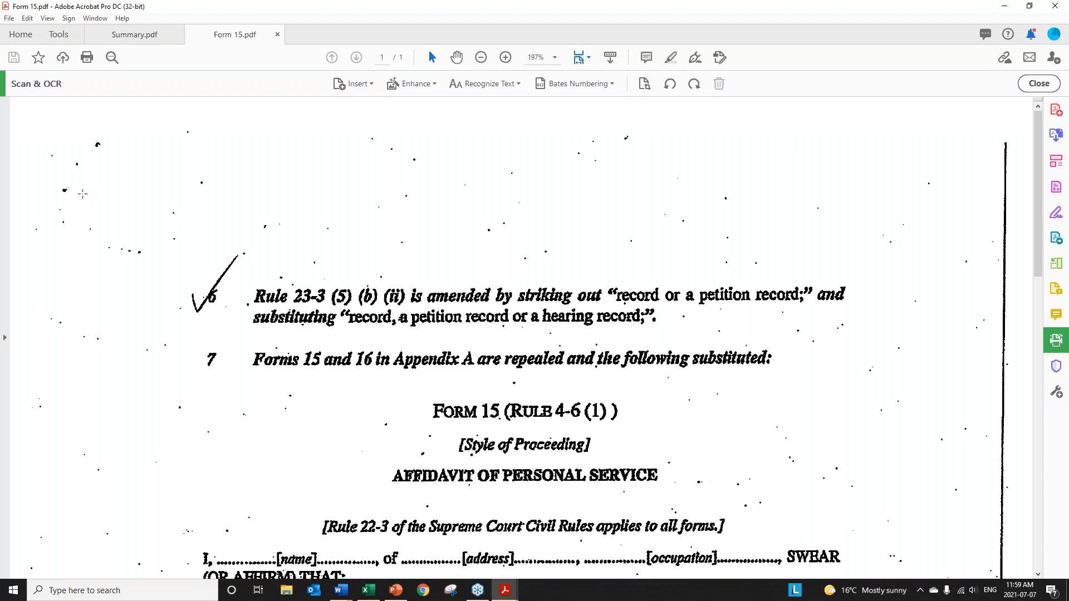
pyautogui.click(519, 84)
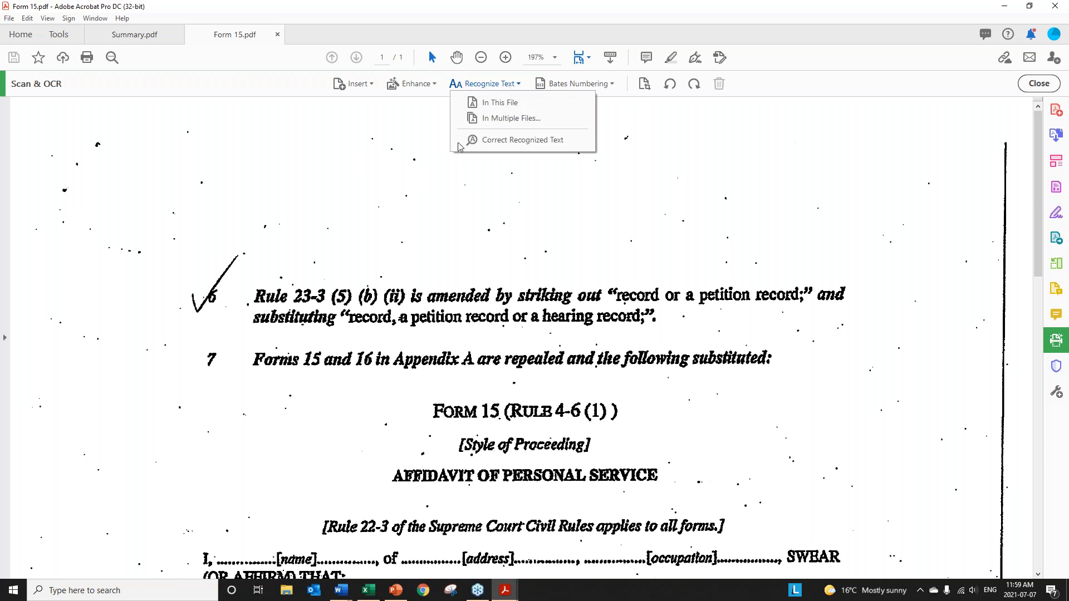
pyautogui.click(487, 103)
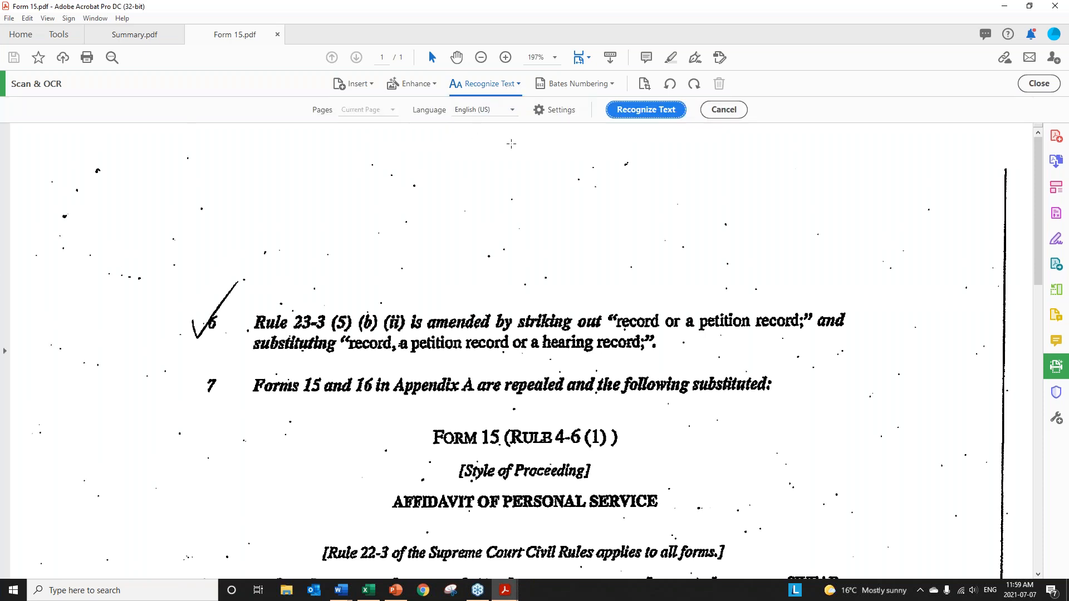
pyautogui.click(557, 110)
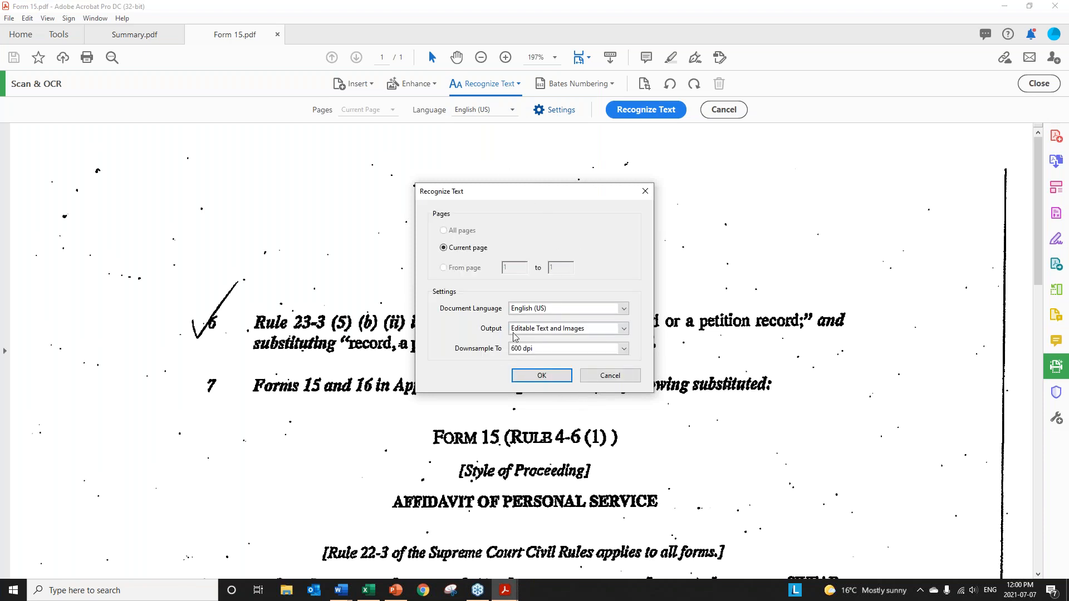
pyautogui.click(597, 333)
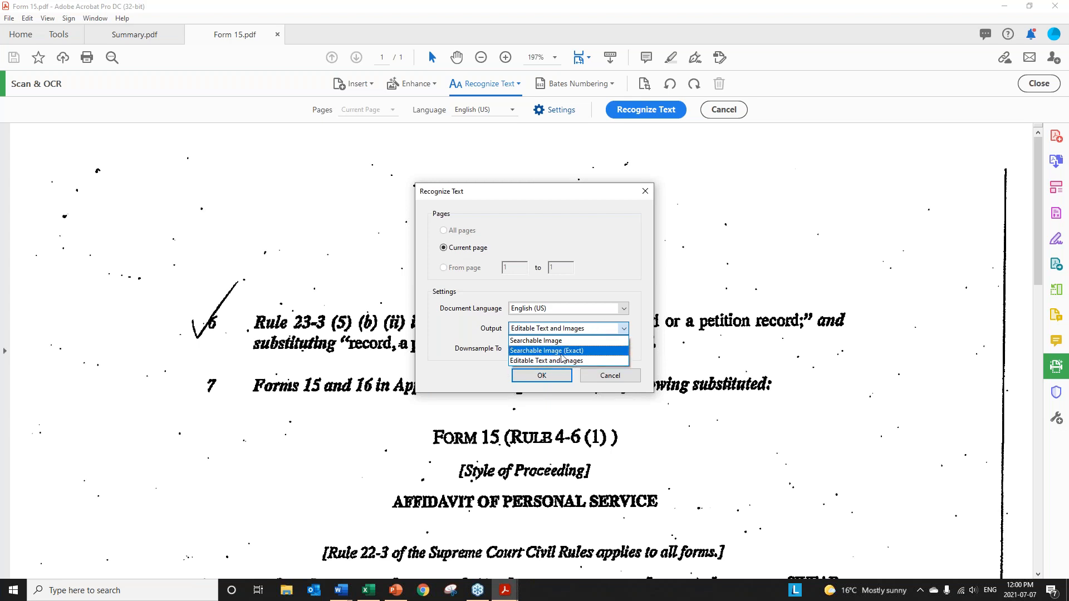
pyautogui.click(541, 352)
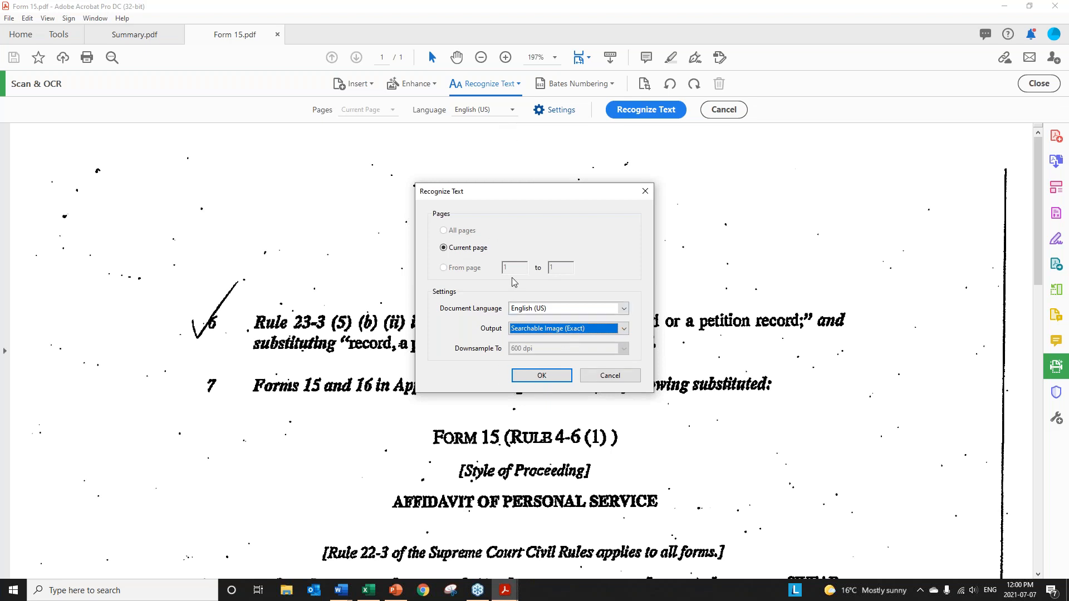
pyautogui.click(539, 375)
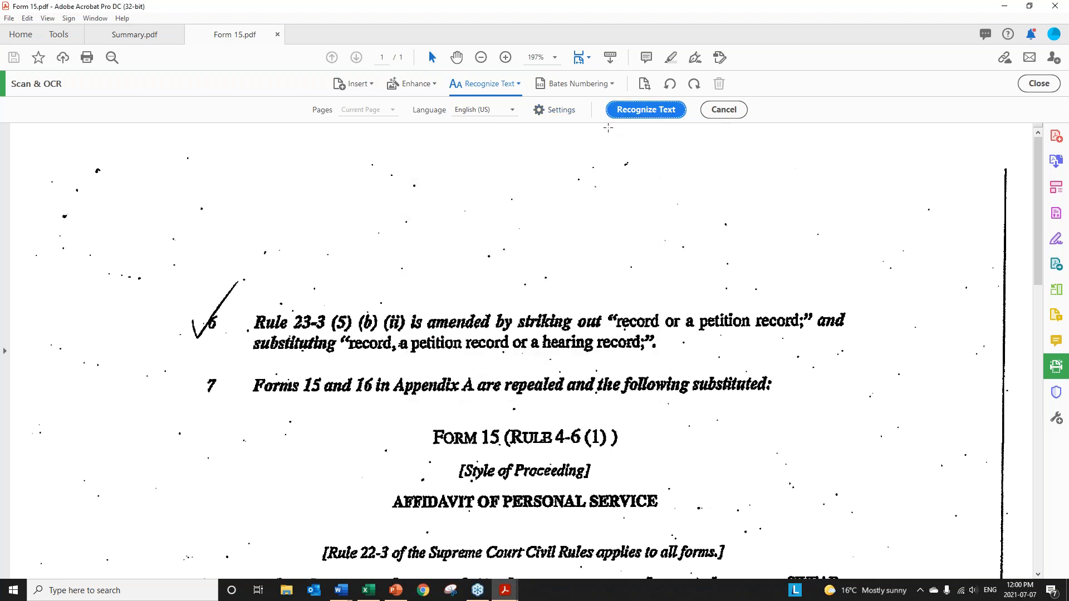
pyautogui.click(622, 113)
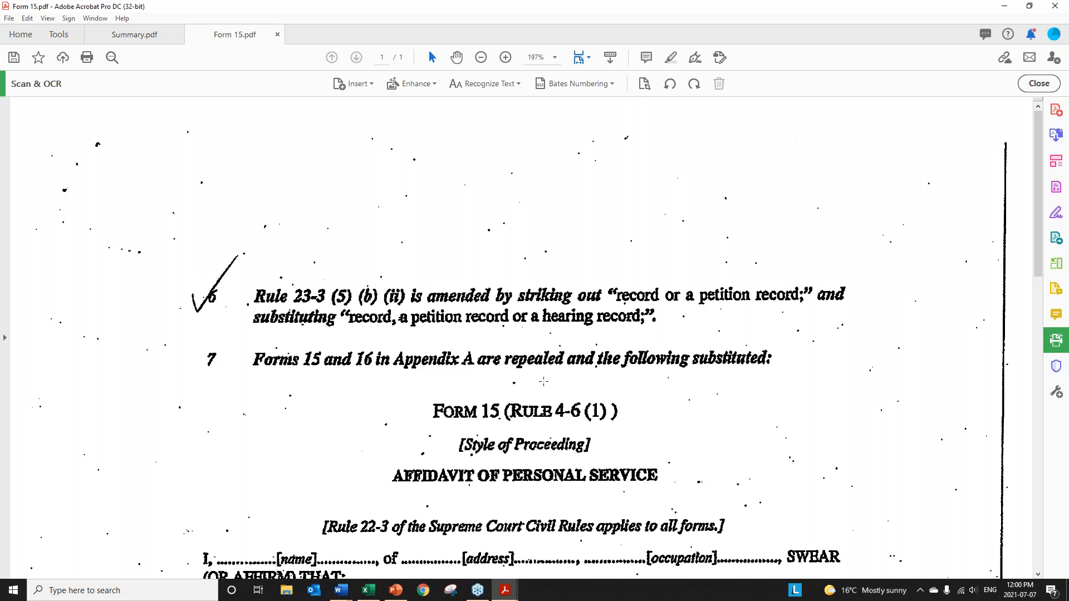
pyautogui.click(519, 83)
pyautogui.click(521, 83)
# Search the recognized form for "affidavit" and go through all the matches to the end of the document.
pyautogui.click(26, 20)
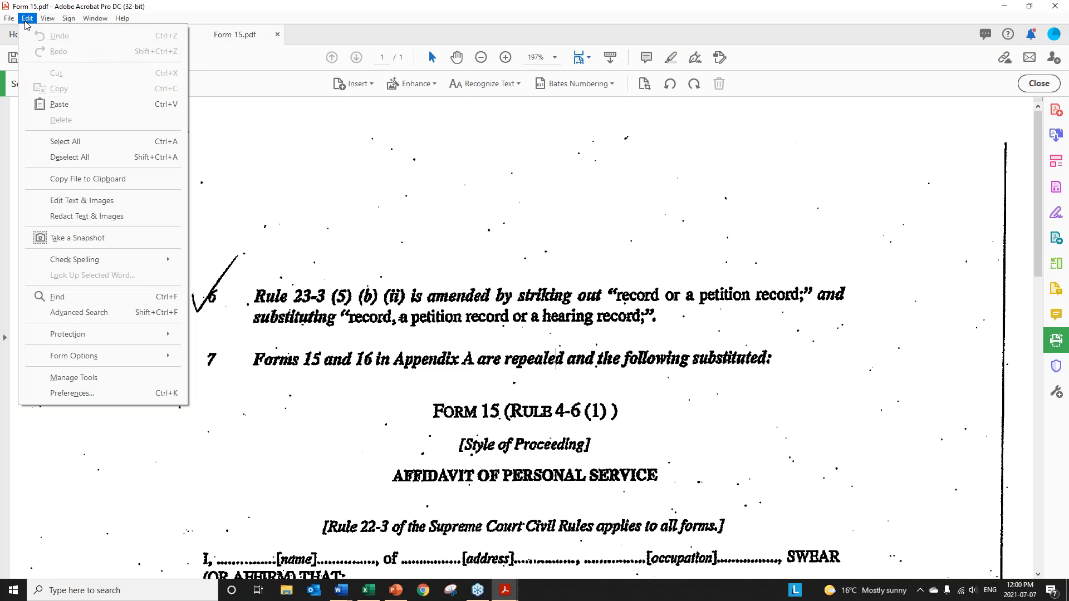
pyautogui.click(58, 296)
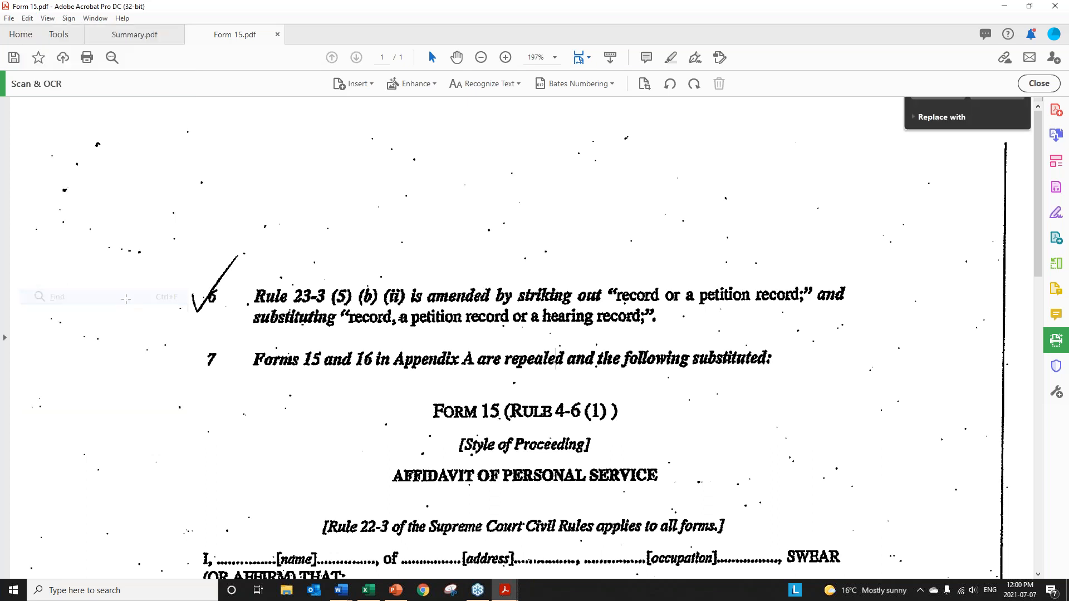
pyautogui.write('a')
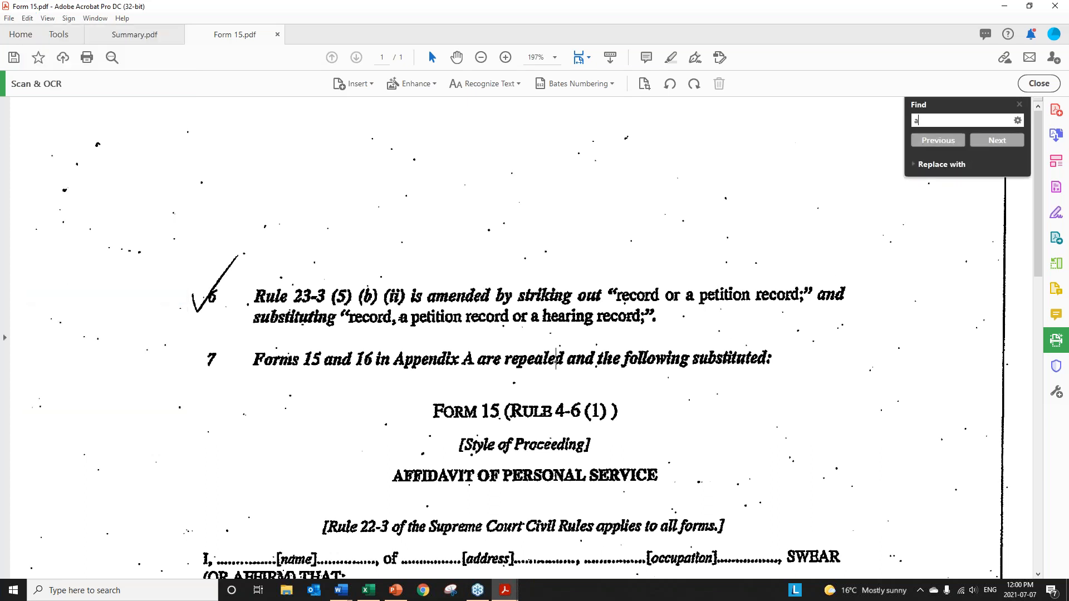
pyautogui.write('ffidavit')
pyautogui.press('Return')
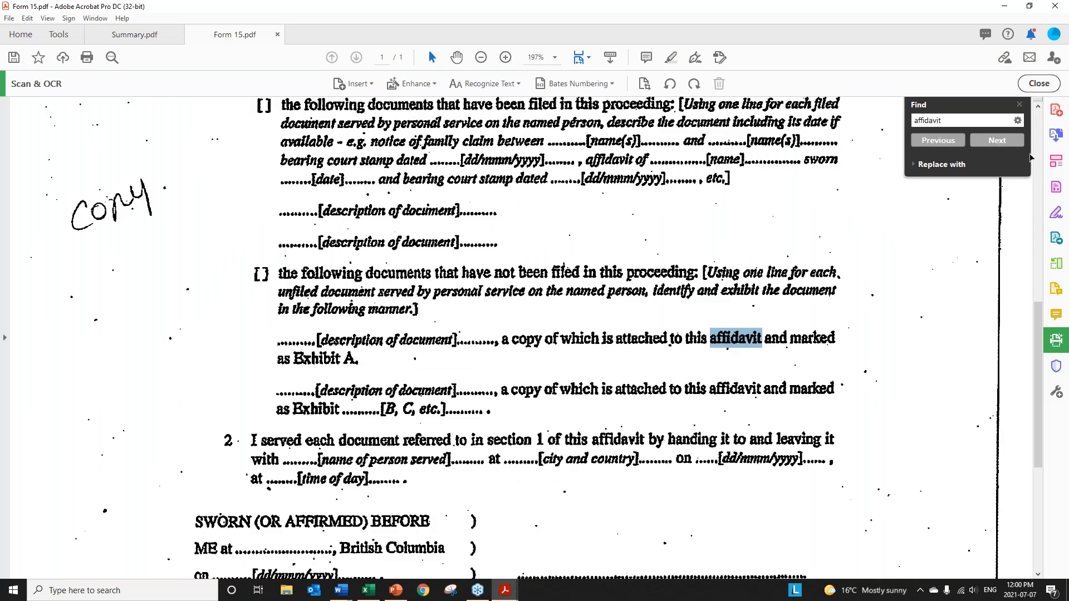
pyautogui.click(1009, 144)
pyautogui.click(1009, 144)
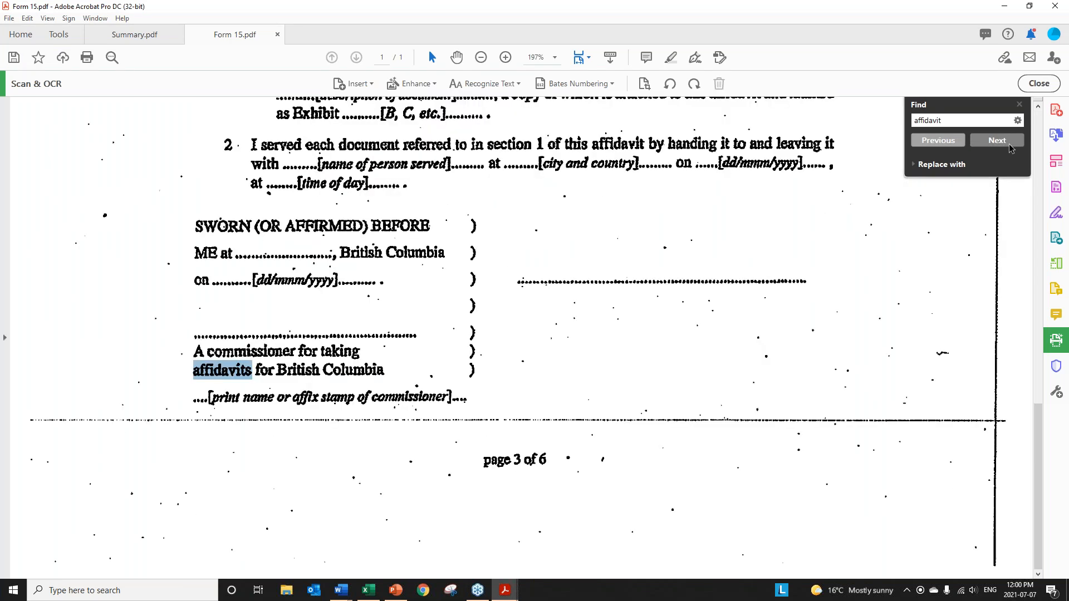
pyautogui.click(1008, 144)
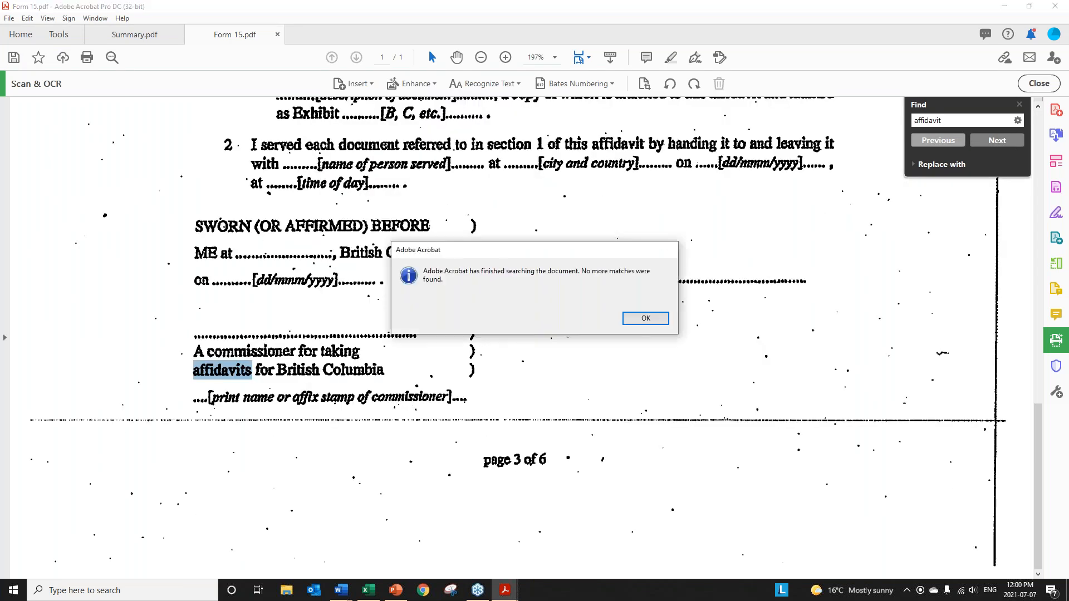
pyautogui.click(645, 318)
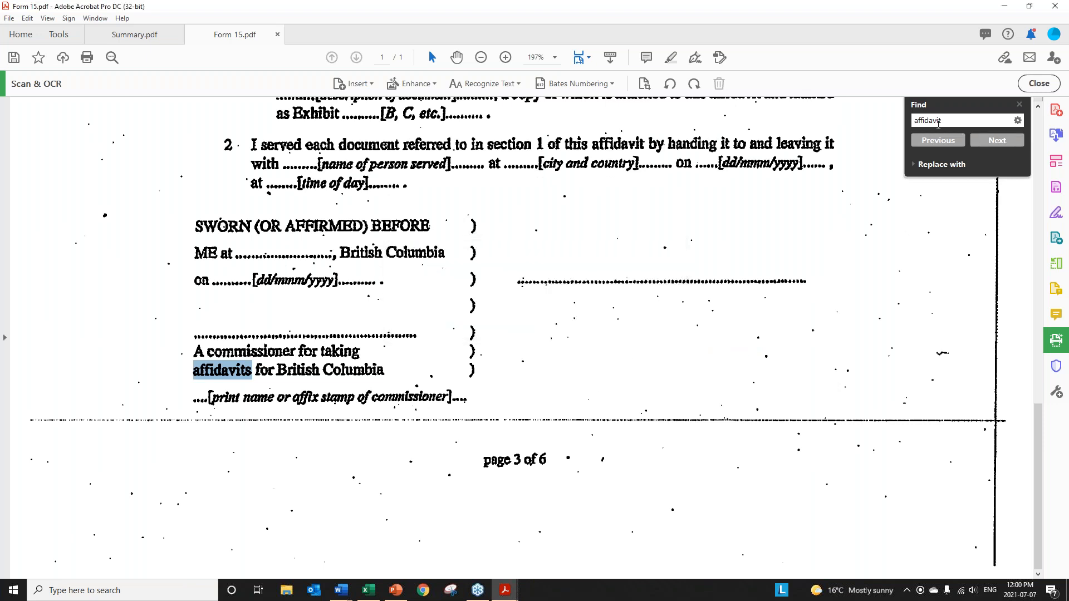
# Search for "Affidavit" with a capital A, go through all the matches, and check the form's heading against them.
pyautogui.doubleClick(921, 121)
pyautogui.click(913, 120)
pyautogui.press('Delete')
pyautogui.write('A')
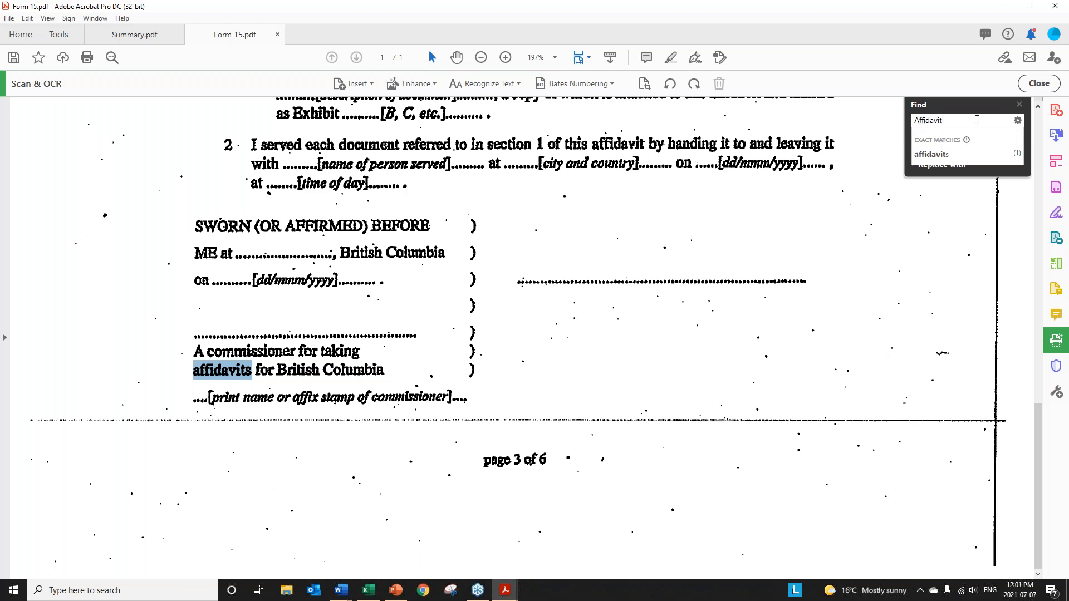
pyautogui.press('Return')
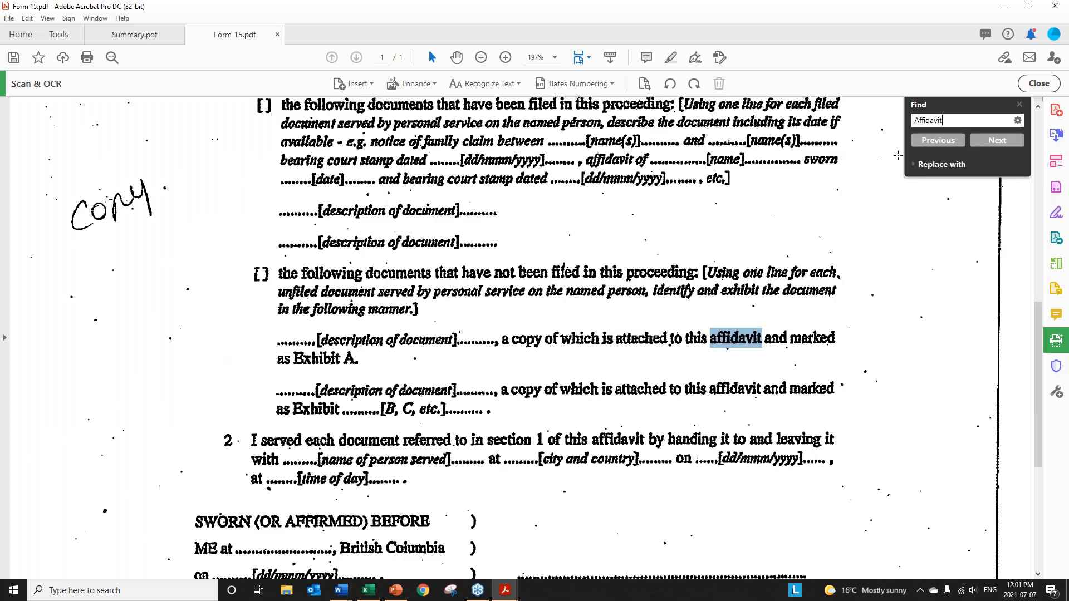
pyautogui.click(981, 144)
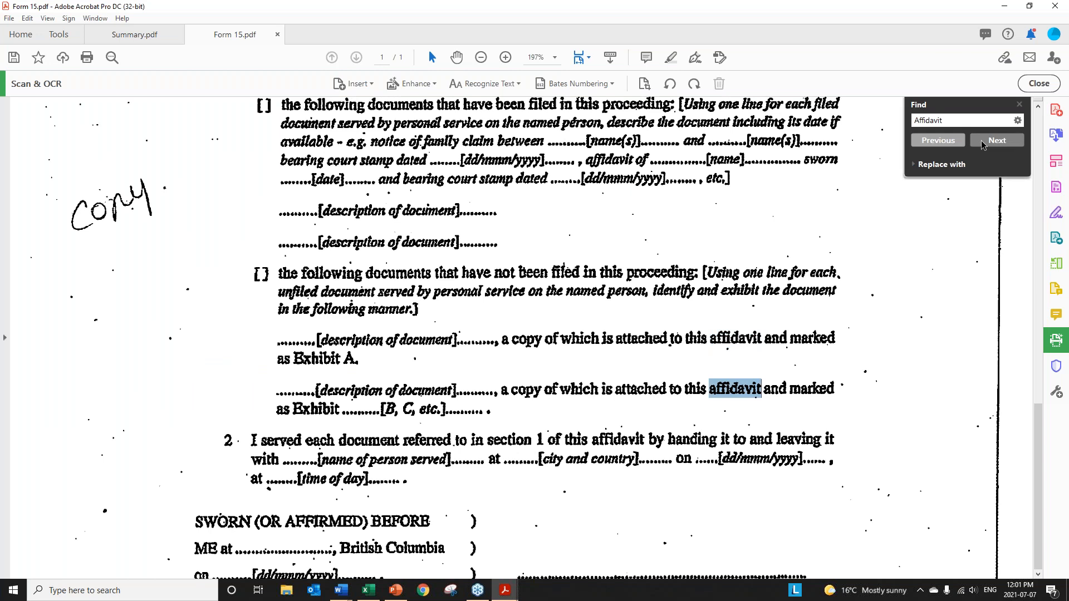
pyautogui.click(982, 144)
pyautogui.click(983, 144)
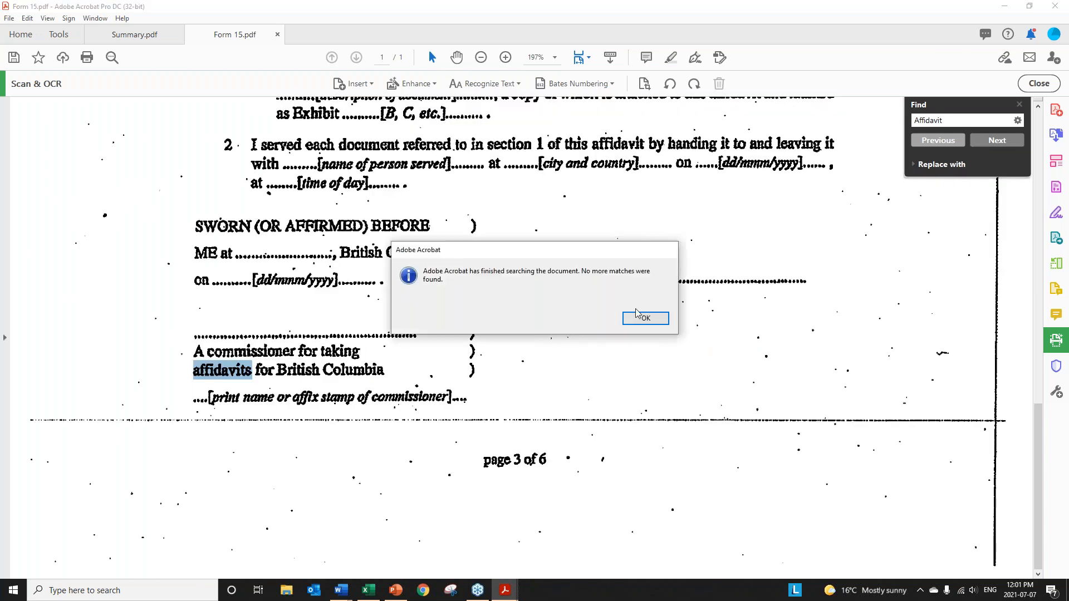
pyautogui.click(640, 317)
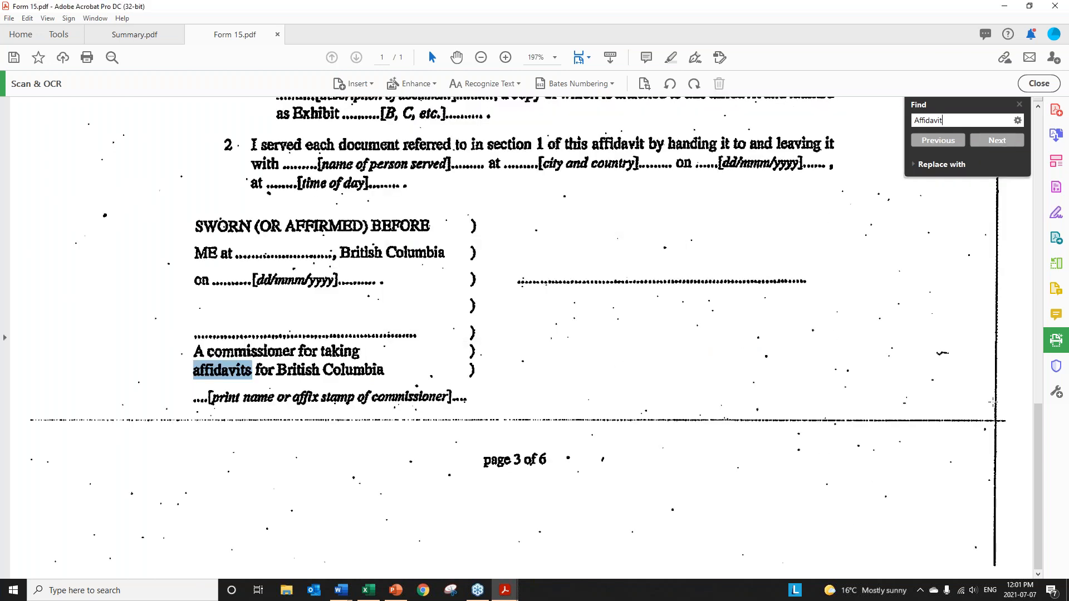
pyautogui.click(1039, 376)
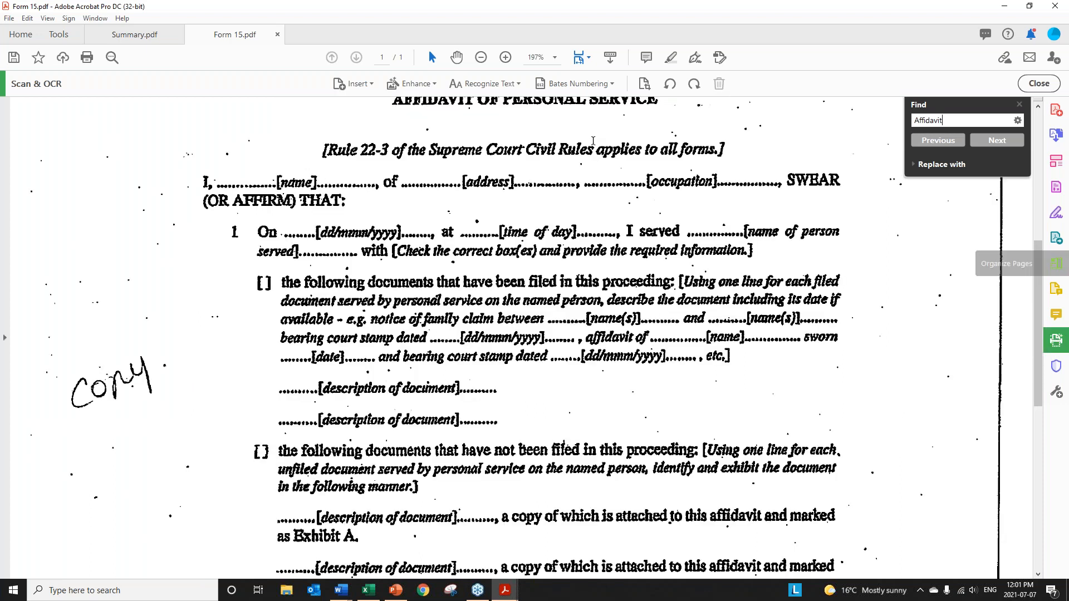
pyautogui.scroll(2, 442, 226)
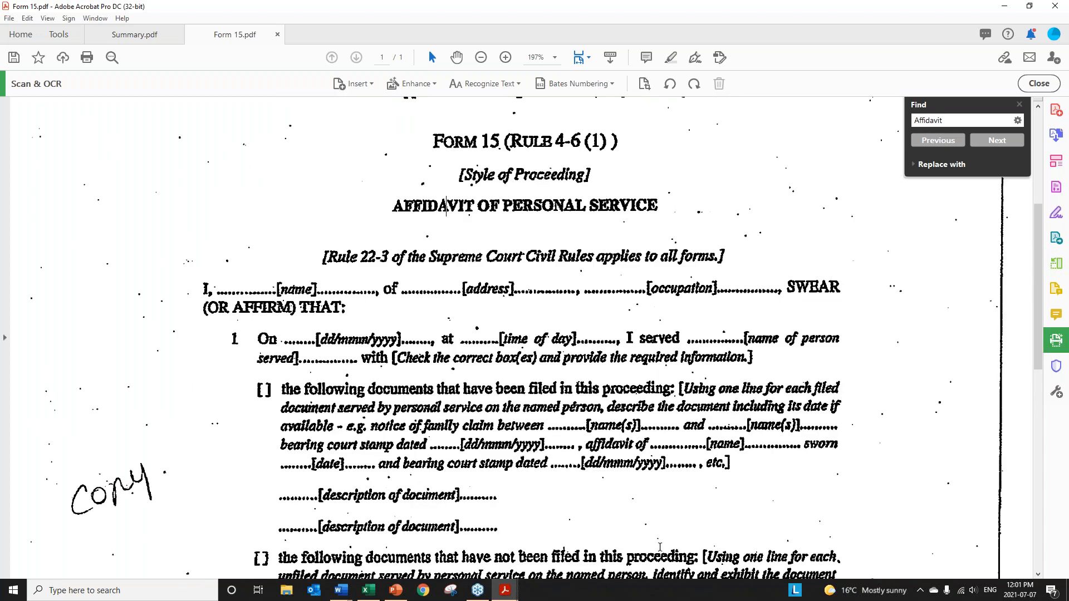
pyautogui.scroll(-3, 660, 537)
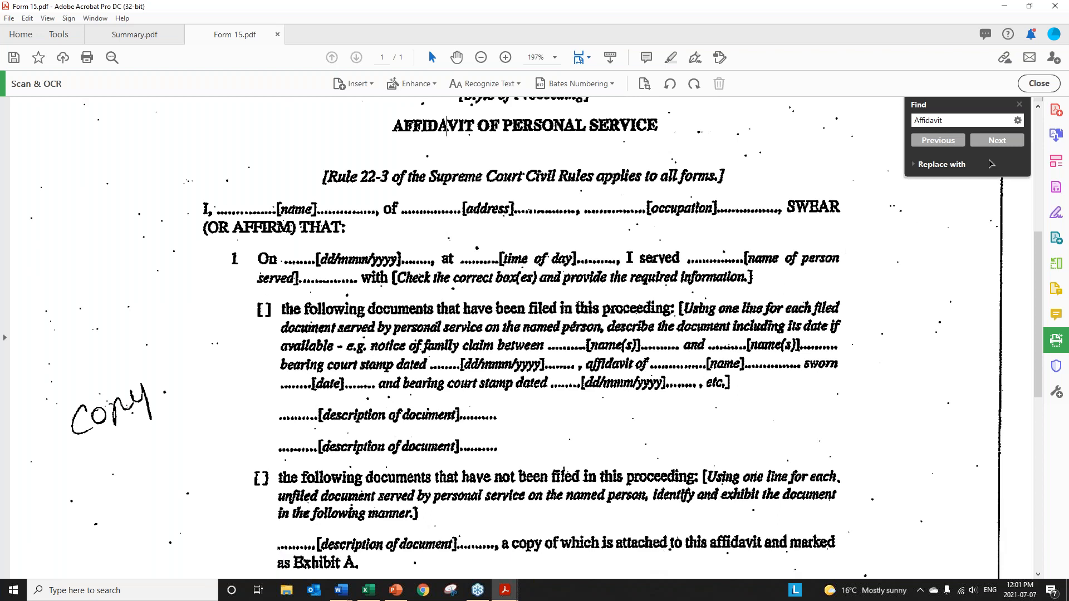
# Go through the remaining matches for "Affidavit" to the end of the document and dismiss the search message.
pyautogui.click(997, 141)
pyautogui.click(996, 141)
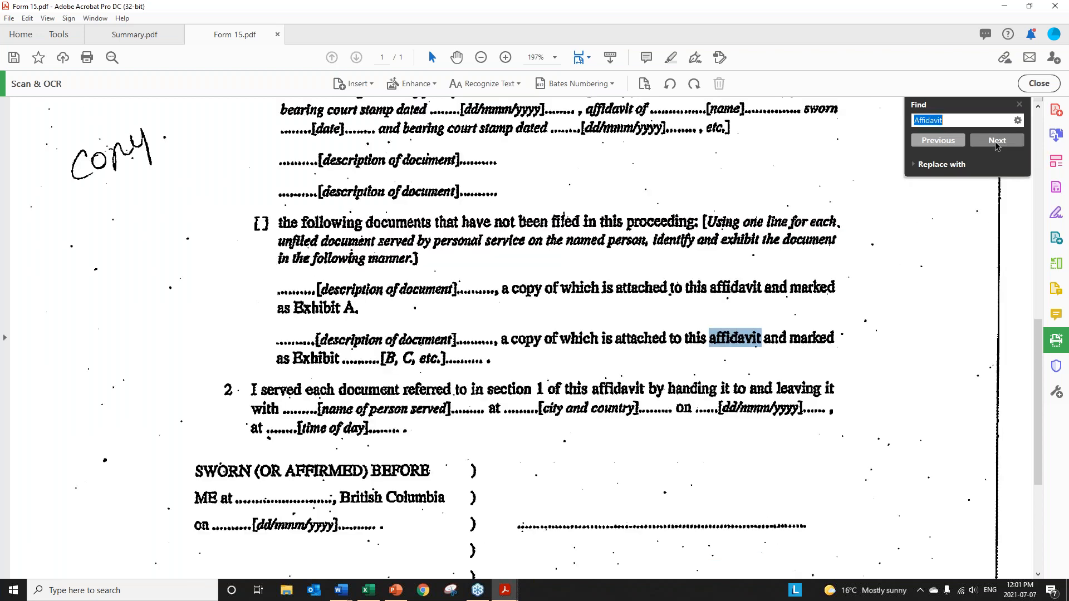
pyautogui.click(997, 141)
pyautogui.click(996, 141)
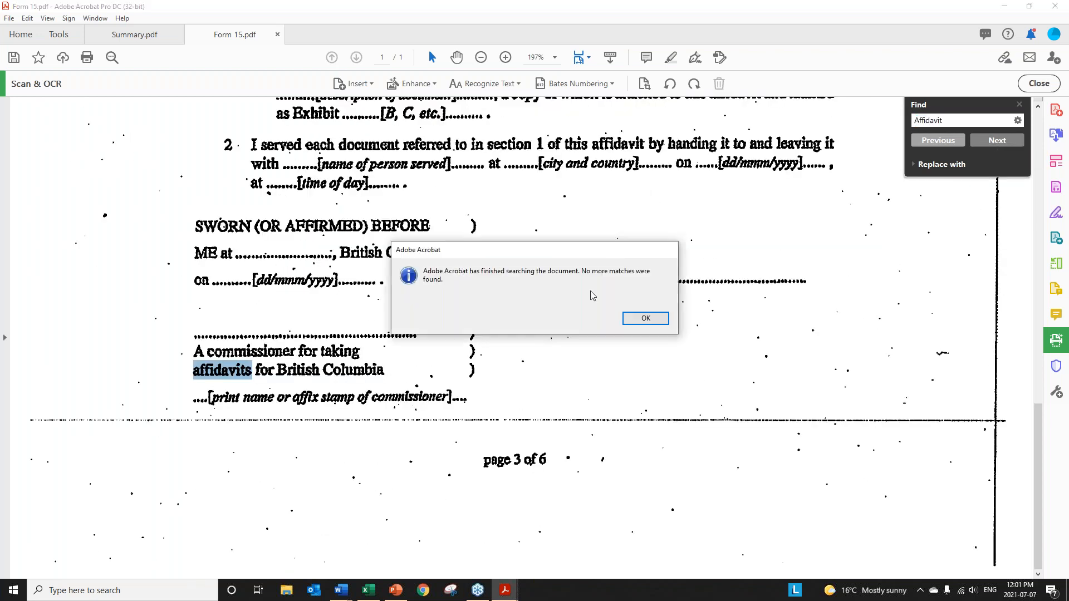
pyautogui.click(646, 319)
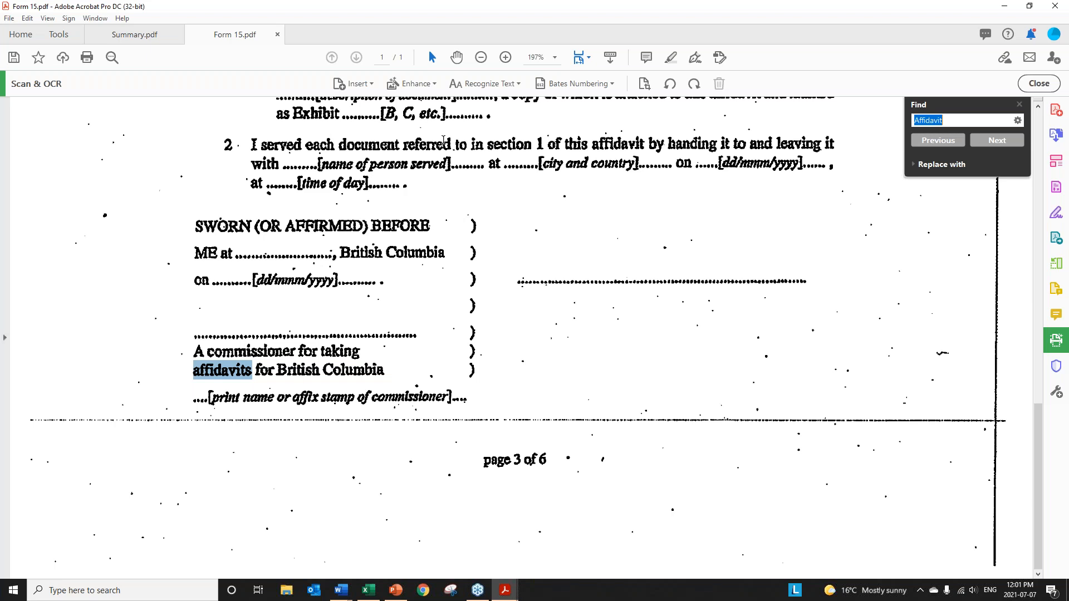
# Start correcting the recognized text, accept the first two suspects around the handwritten check mark, and leave the correction.
pyautogui.scroll(5, 426, 140)
pyautogui.scroll(5, 420, 140)
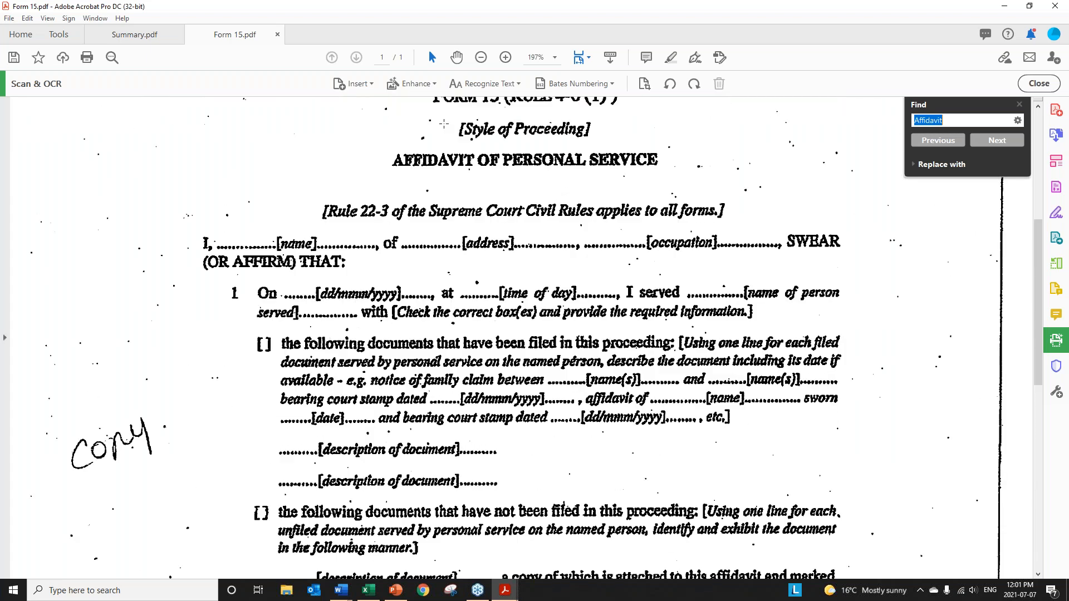
pyautogui.click(519, 85)
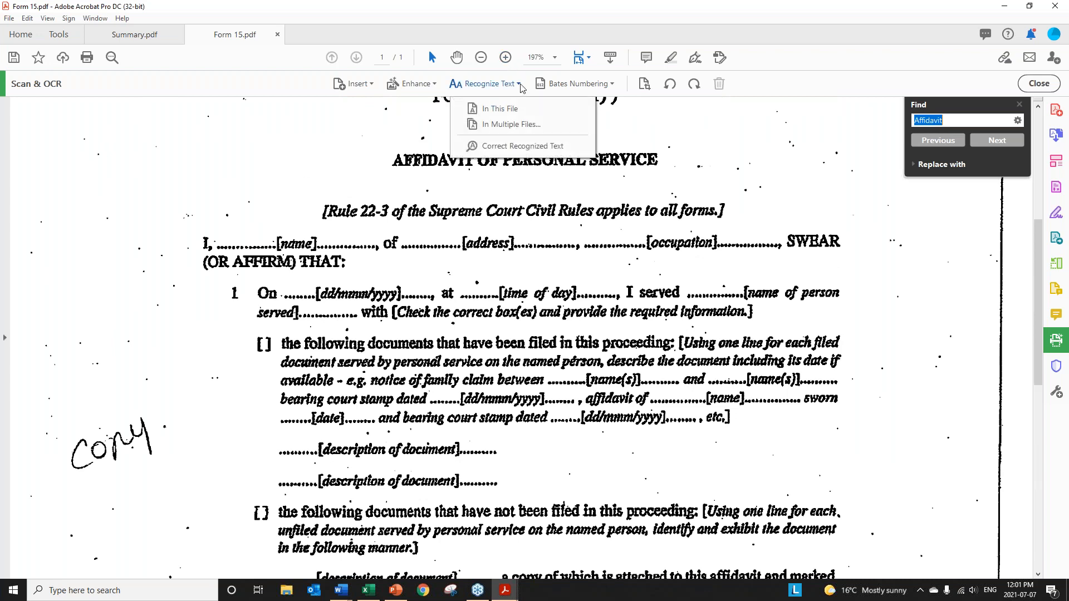
pyautogui.click(493, 147)
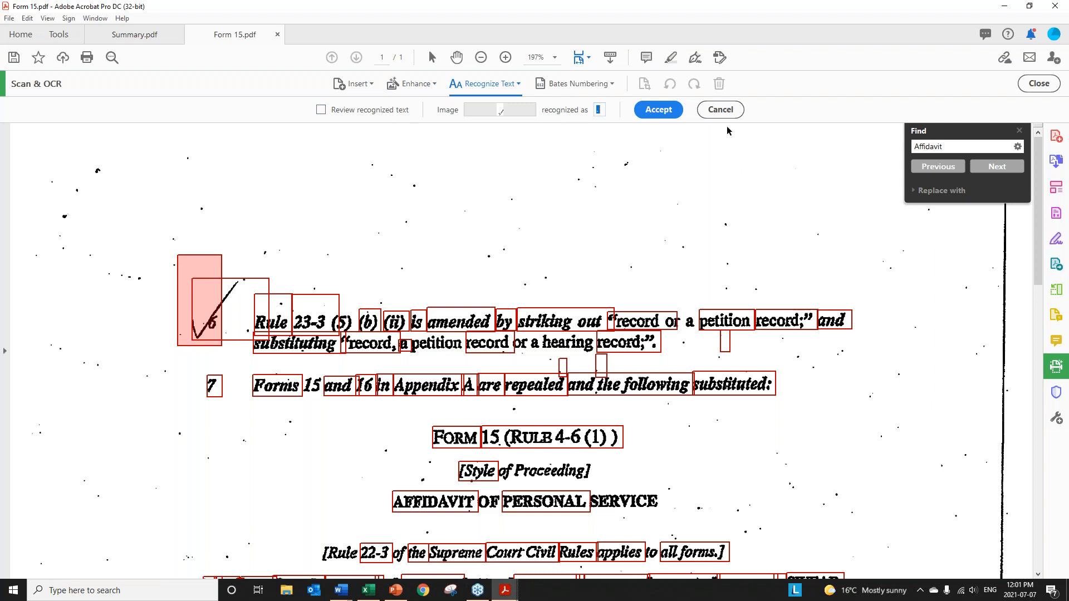
pyautogui.click(660, 113)
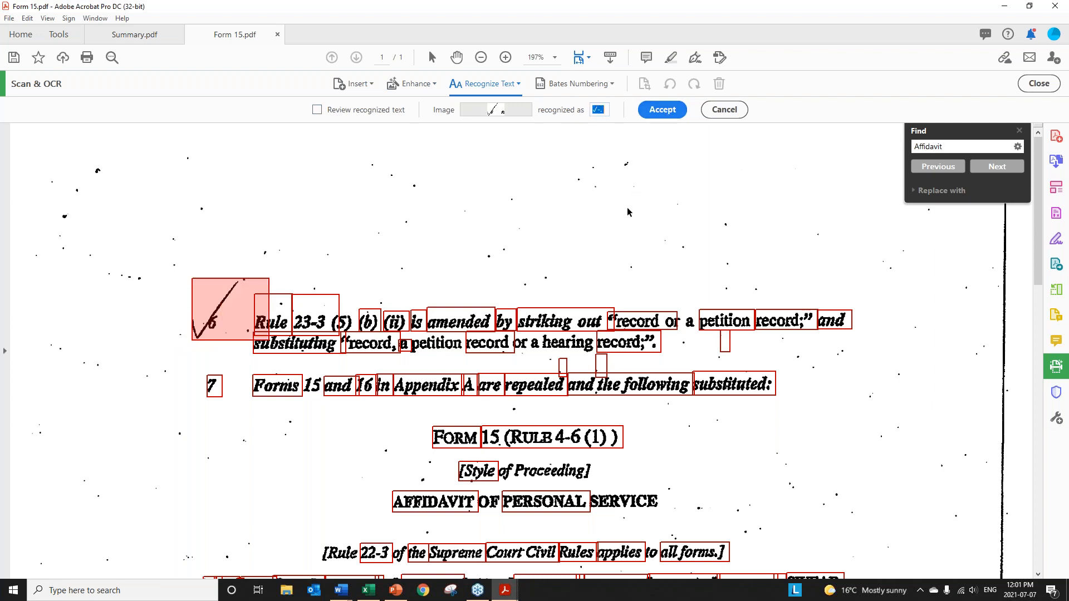
pyautogui.click(662, 110)
pyautogui.click(403, 255)
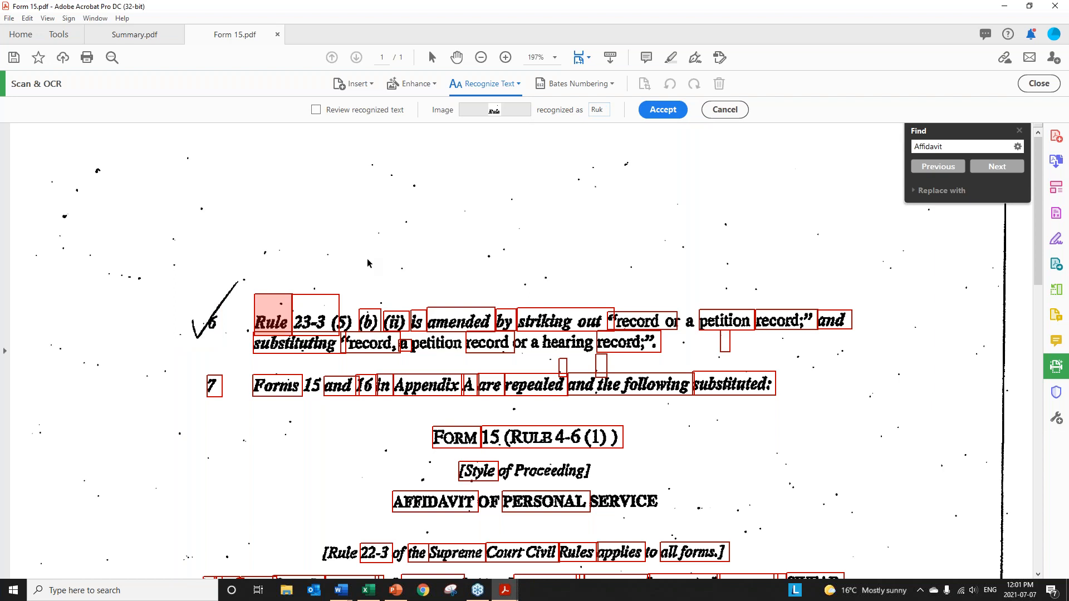
pyautogui.scroll(-2, 617, 340)
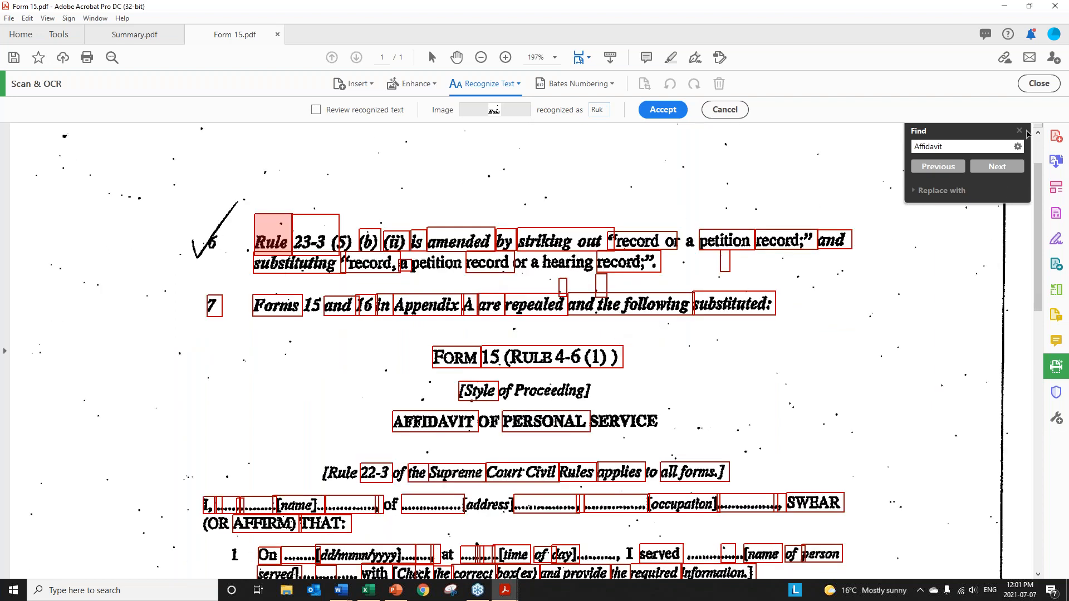
pyautogui.click(732, 109)
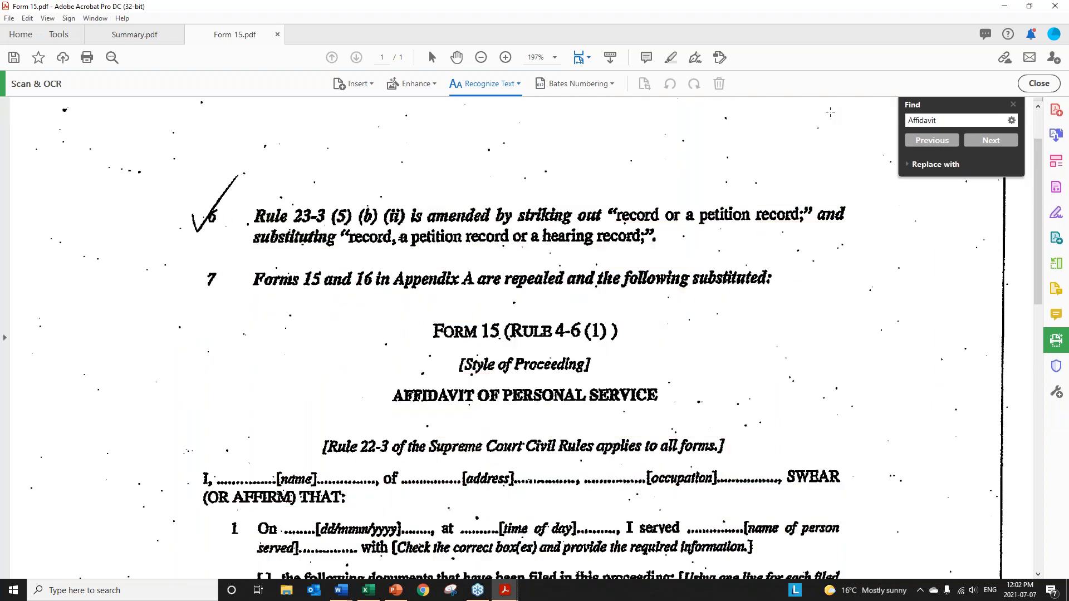
# Close the search box, display the recognized text over the scan in the text correction mode, and leave that mode.
pyautogui.click(1013, 104)
pyautogui.click(916, 189)
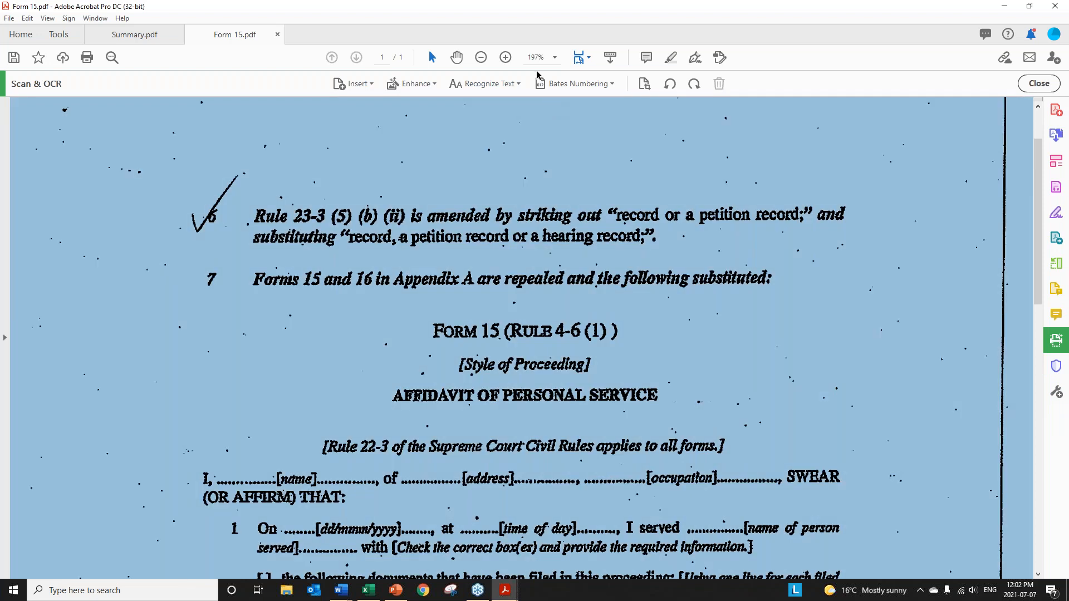
pyautogui.click(585, 142)
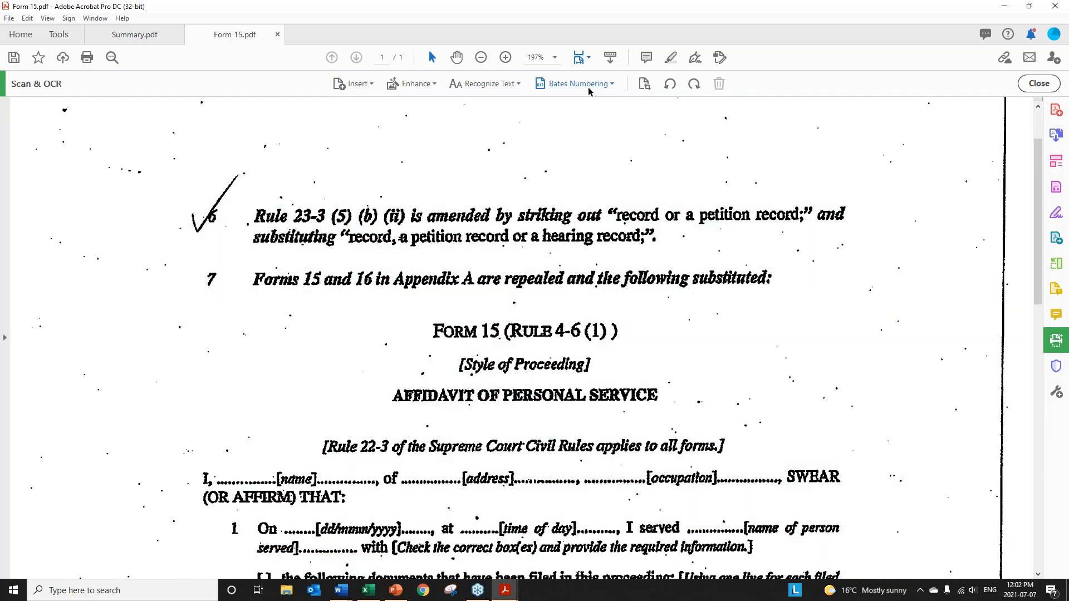
pyautogui.click(518, 85)
pyautogui.click(522, 145)
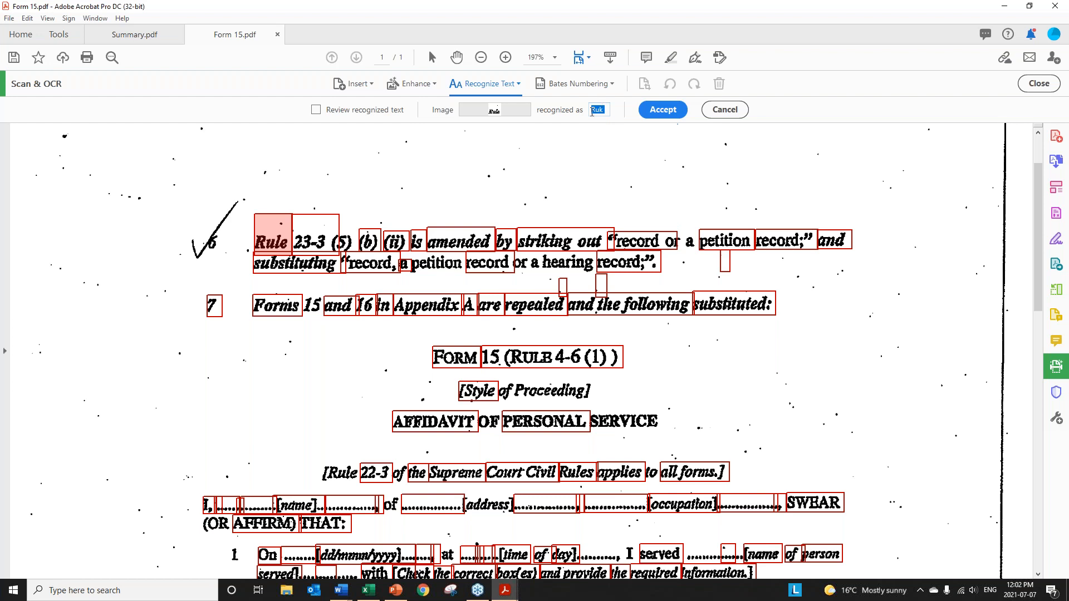
pyautogui.click(316, 109)
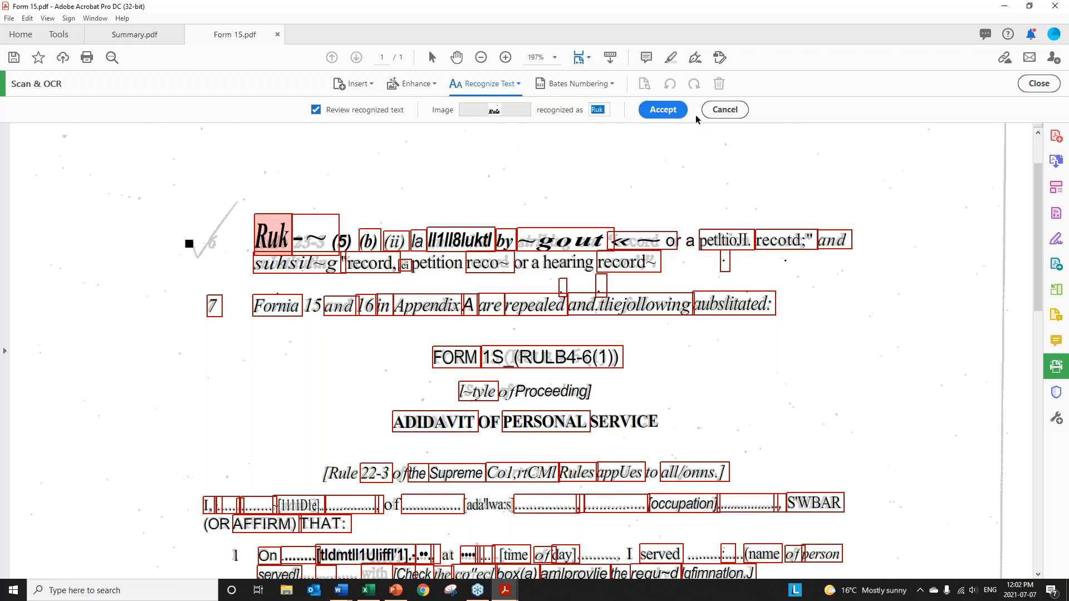
pyautogui.click(724, 109)
# Compare suspect words in paragraphs 6 and 7, such as "amended", "petition" and "substituted", with their recognized text, and leave the correction.
pyautogui.click(489, 83)
pyautogui.click(510, 146)
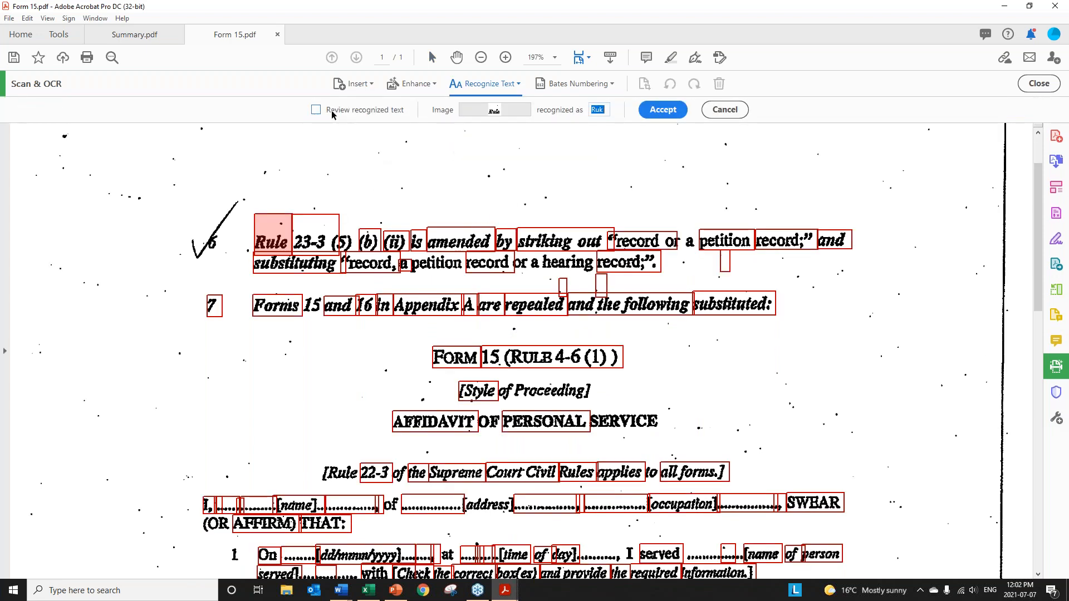
pyautogui.click(311, 244)
pyautogui.click(365, 243)
pyautogui.click(456, 248)
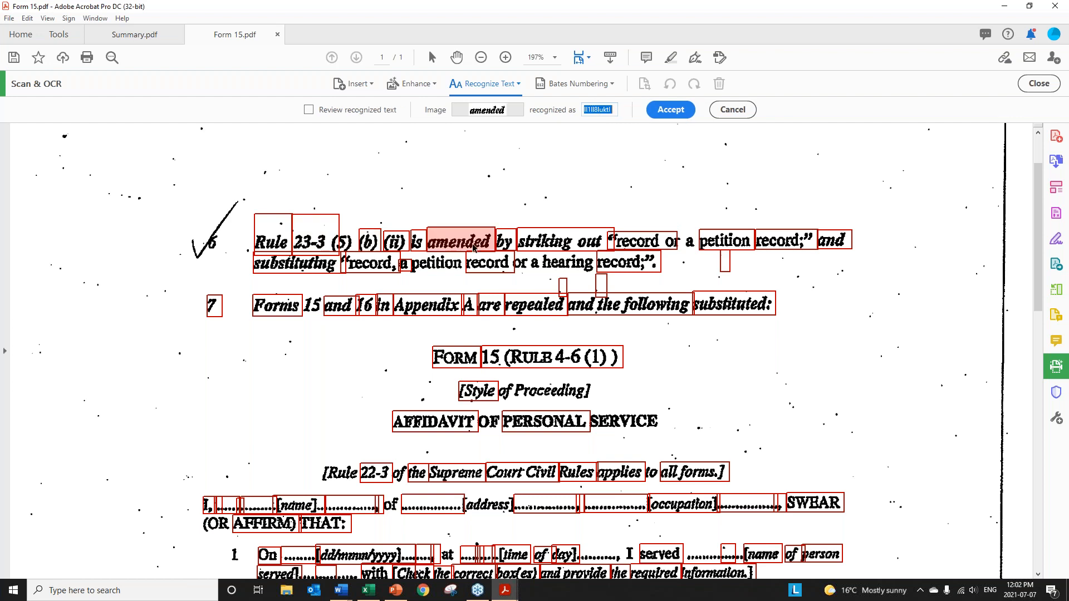
pyautogui.click(535, 243)
pyautogui.click(640, 245)
pyautogui.click(712, 246)
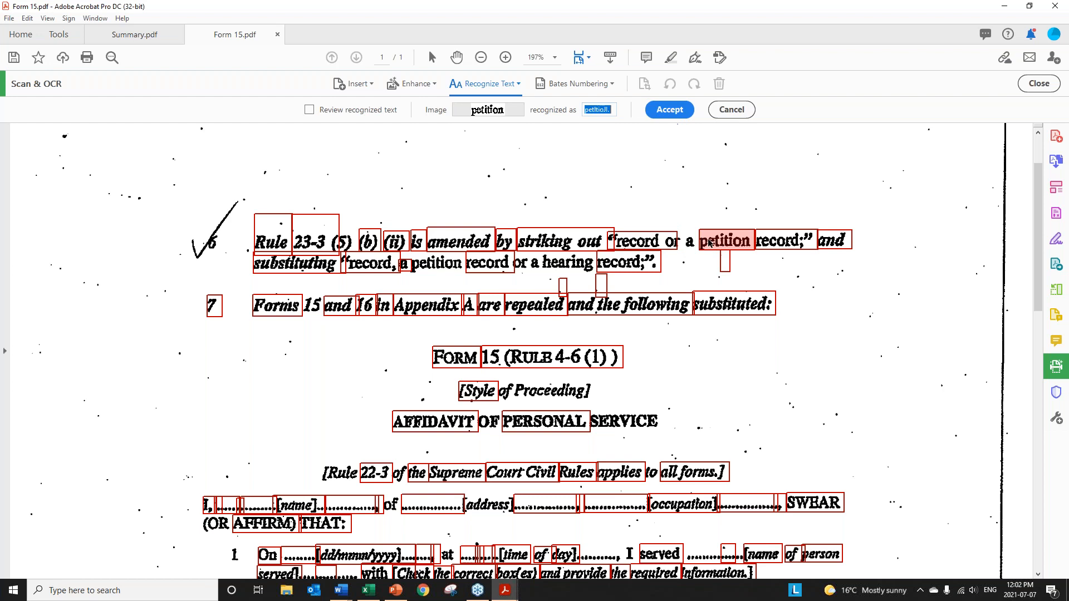
pyautogui.click(789, 248)
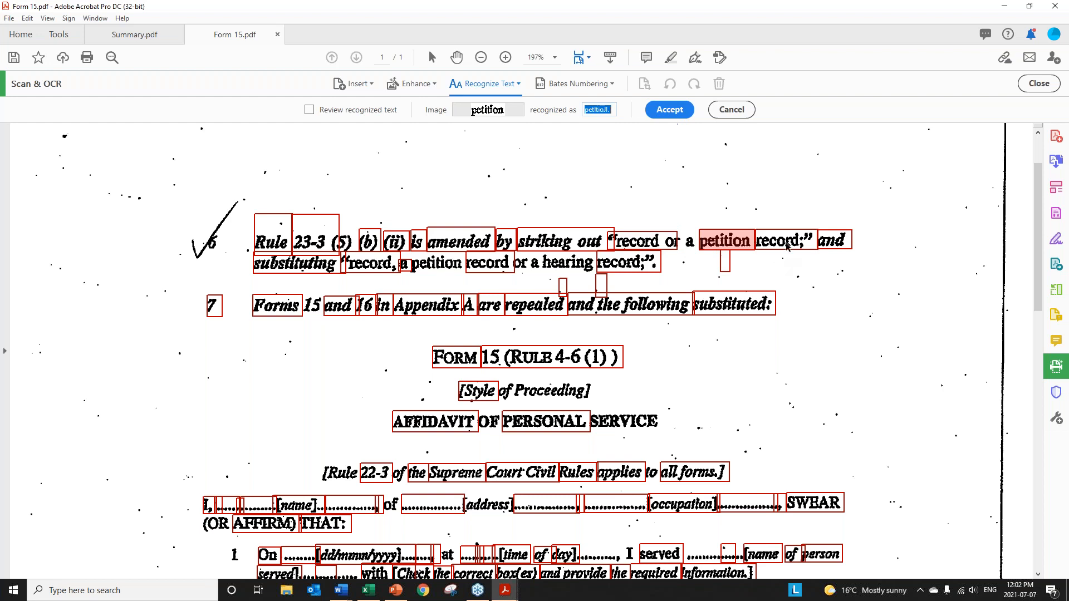
pyautogui.click(746, 312)
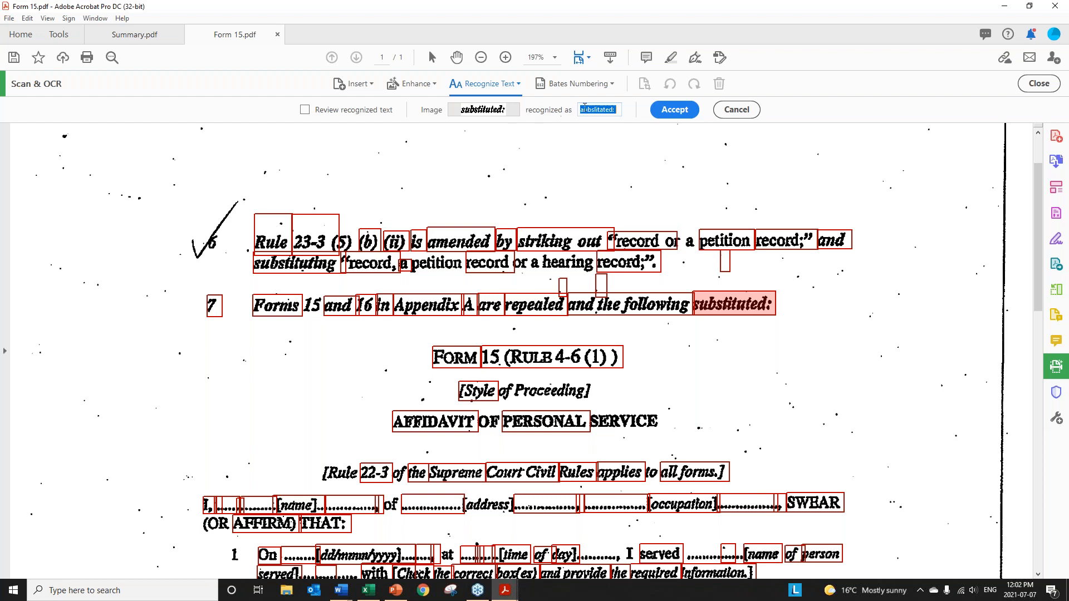
pyautogui.click(737, 109)
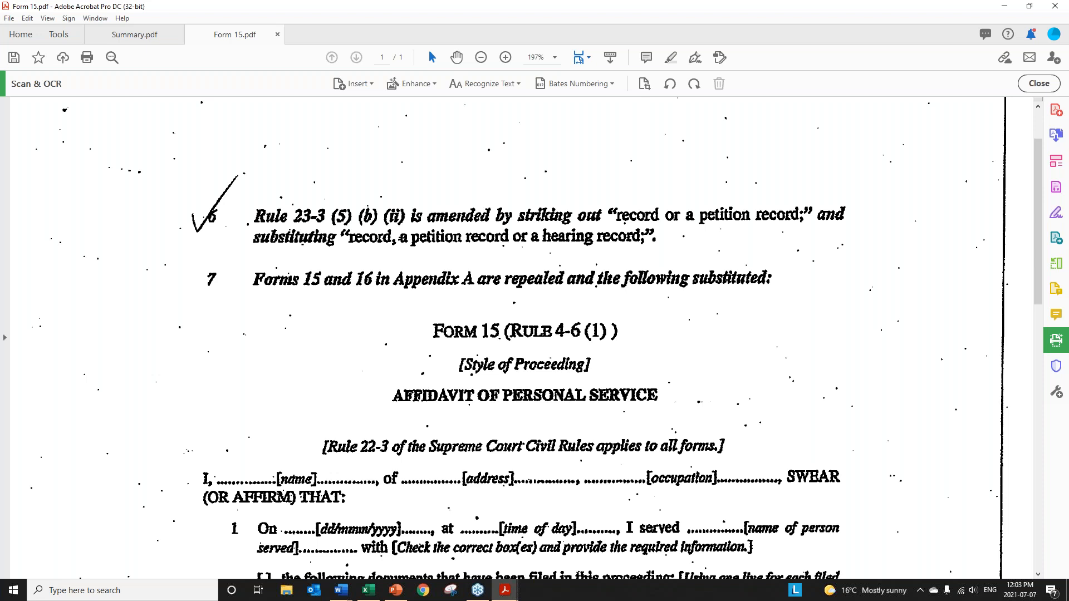
# Reopen the recognized text correction and accept every suspect word in paragraph 6, from "Rule" to the second line's final "record".
pyautogui.click(490, 92)
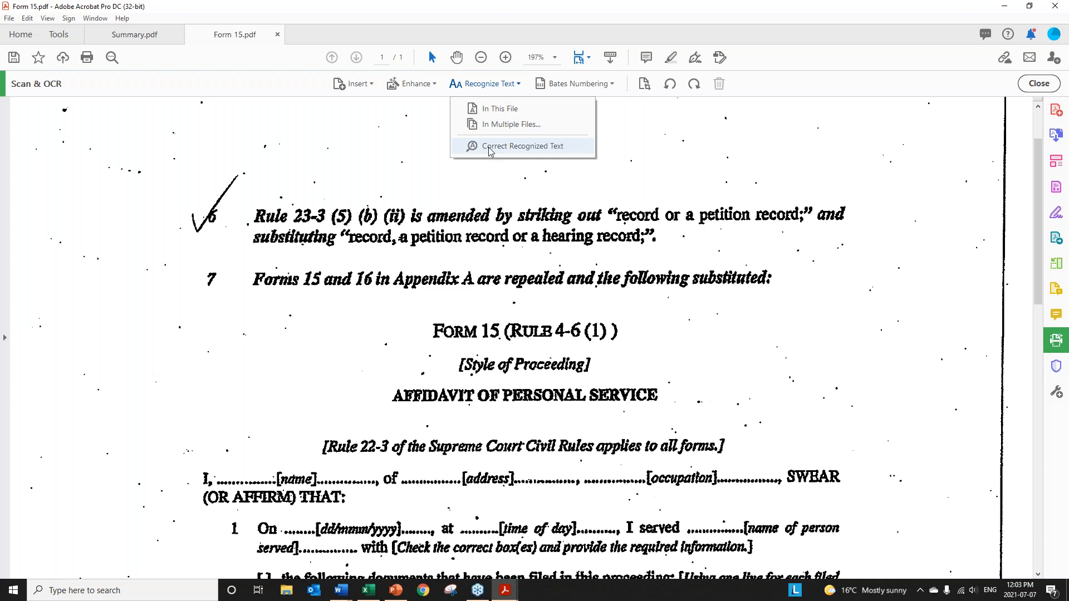
pyautogui.click(490, 146)
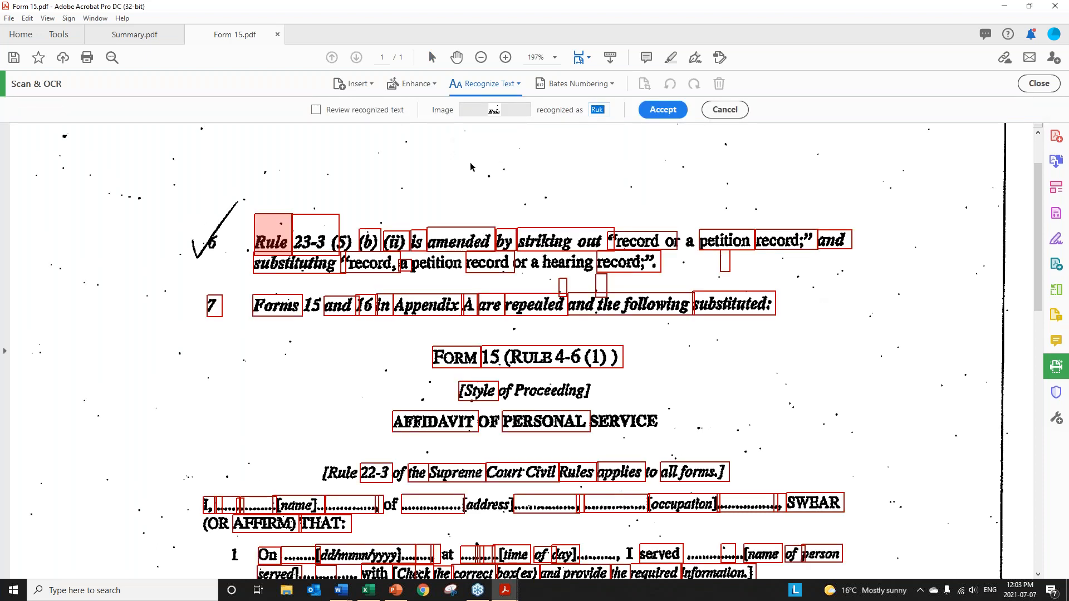
pyautogui.click(666, 112)
pyautogui.click(669, 114)
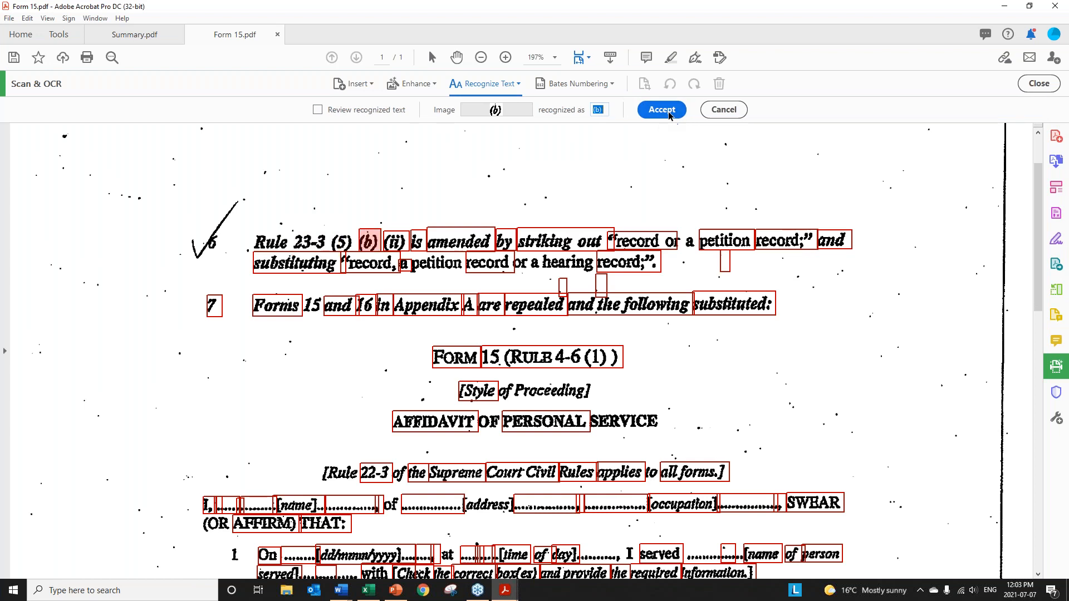
pyautogui.click(668, 114)
pyautogui.click(668, 114)
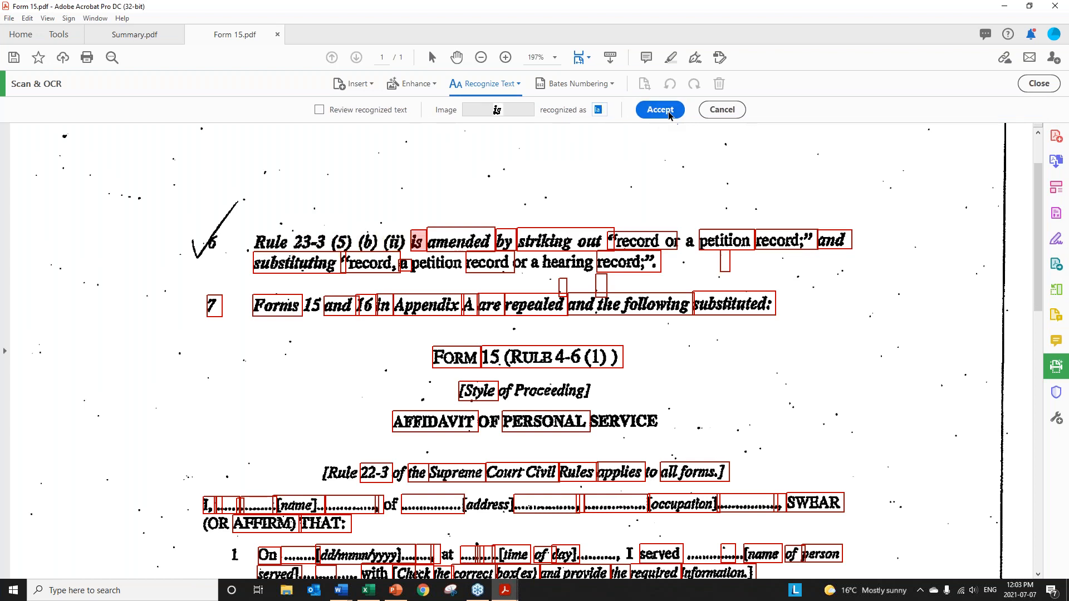
pyautogui.click(670, 115)
pyautogui.click(670, 114)
pyautogui.click(669, 114)
pyautogui.click(670, 114)
pyautogui.click(669, 114)
pyautogui.click(670, 114)
pyautogui.click(670, 114)
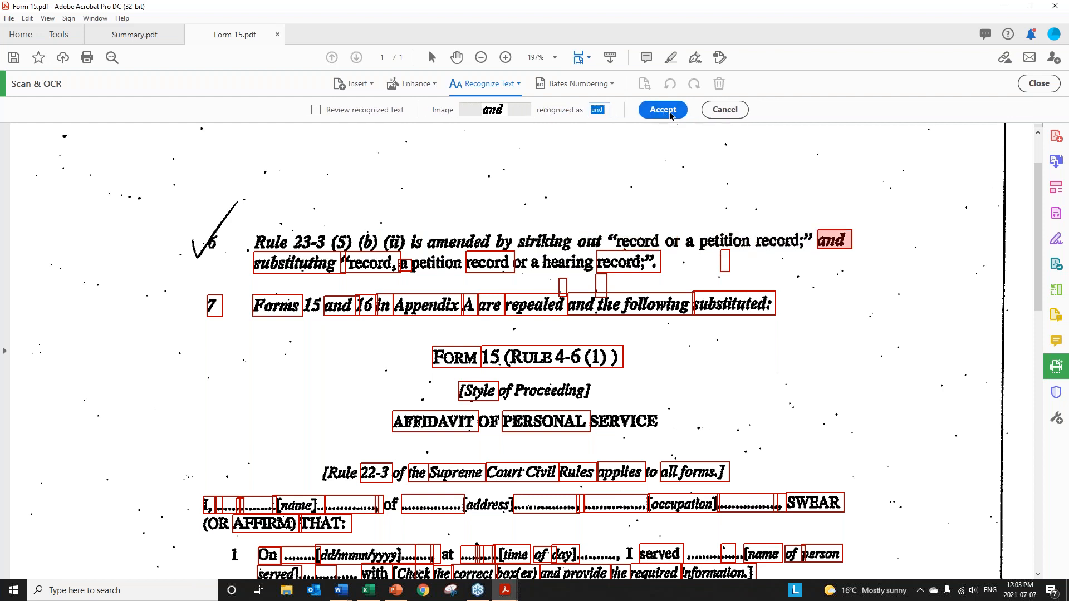
pyautogui.click(670, 114)
pyautogui.click(671, 114)
pyautogui.click(671, 114)
pyautogui.click(671, 114)
pyautogui.click(671, 115)
pyautogui.click(672, 114)
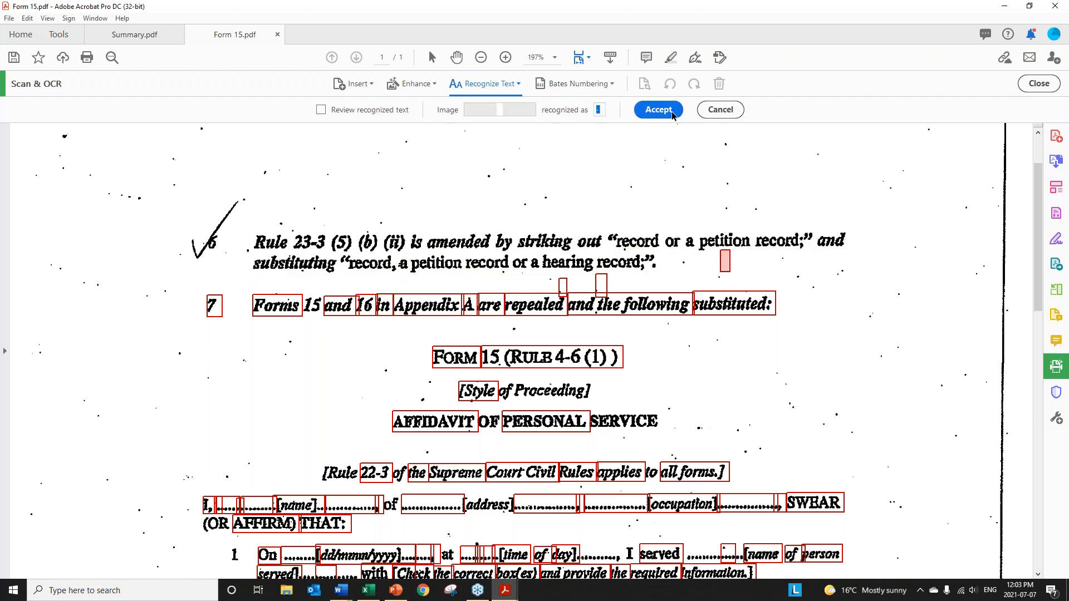
# Accept the stray marks and suspect words in paragraph 7 as recognized, and leave the text correction.
pyautogui.press('Return')
pyautogui.press('Return')
pyautogui.press('Return')
pyautogui.press('Return')
pyautogui.click(673, 114)
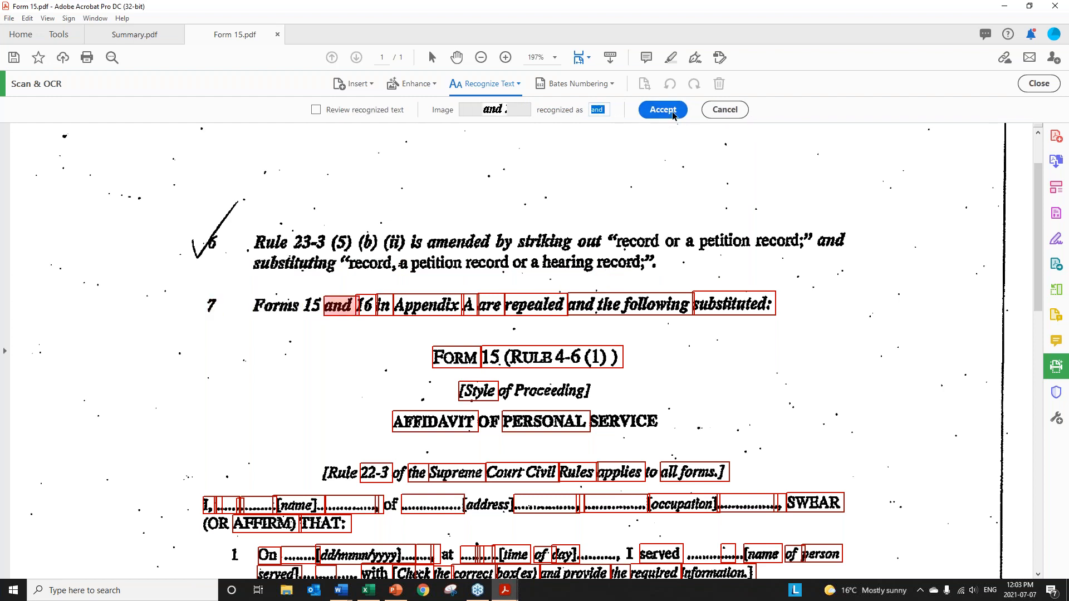
pyautogui.click(673, 114)
pyautogui.click(673, 114)
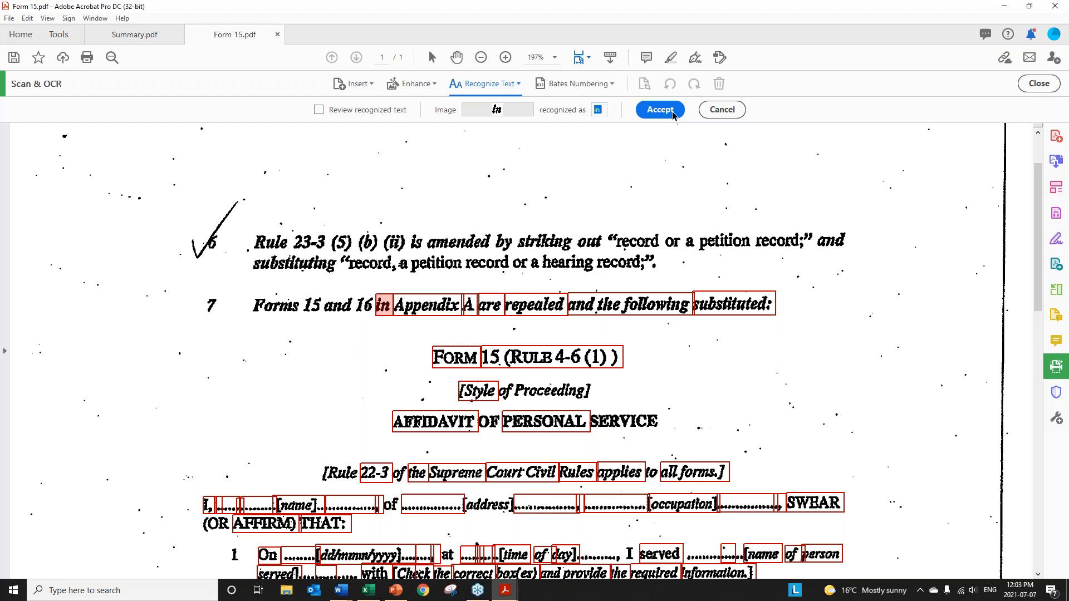
pyautogui.click(673, 114)
pyautogui.click(673, 114)
pyautogui.click(673, 114)
pyautogui.click(673, 114)
pyautogui.click(673, 114)
pyautogui.click(673, 114)
pyautogui.click(673, 114)
pyautogui.click(673, 114)
pyautogui.click(678, 112)
pyautogui.click(727, 110)
pyautogui.click(432, 56)
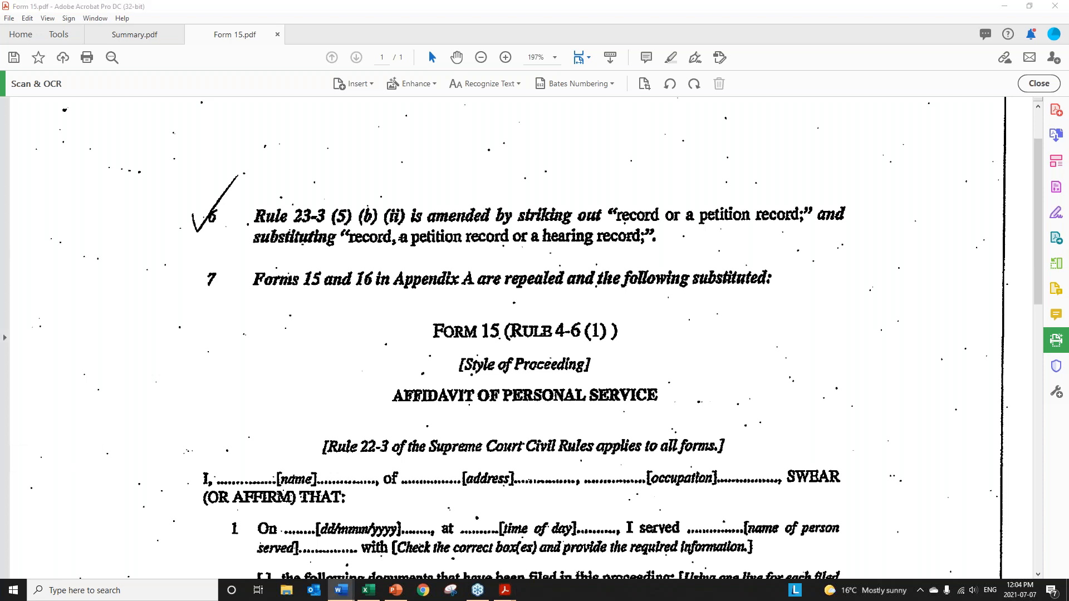
# Browse the full tool catalogue, from Create & Edit down through Protect & Standardize.
pyautogui.click(54, 36)
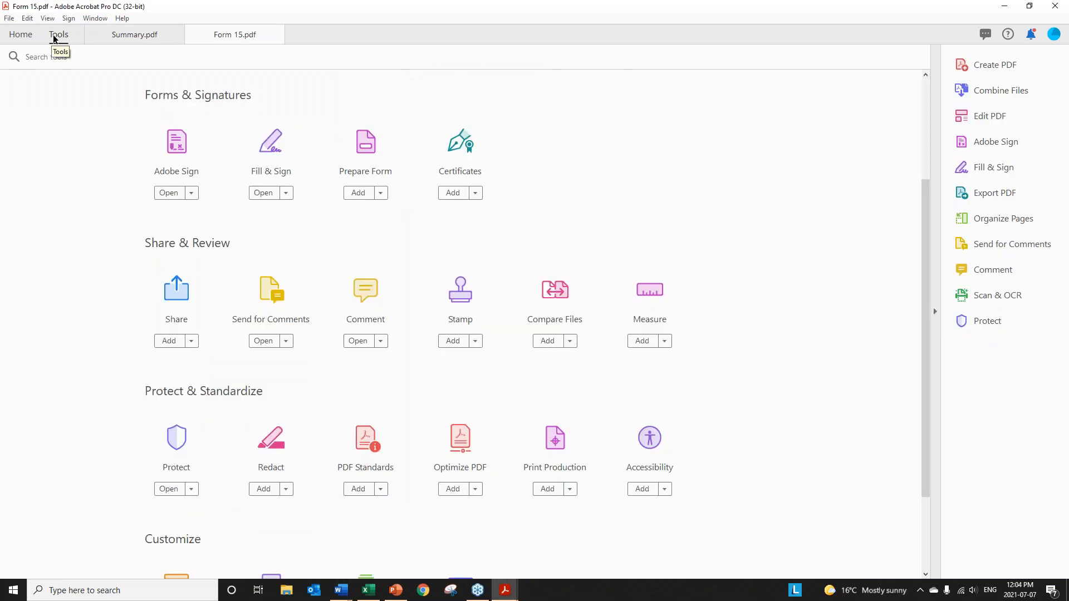
pyautogui.scroll(3, 400, 237)
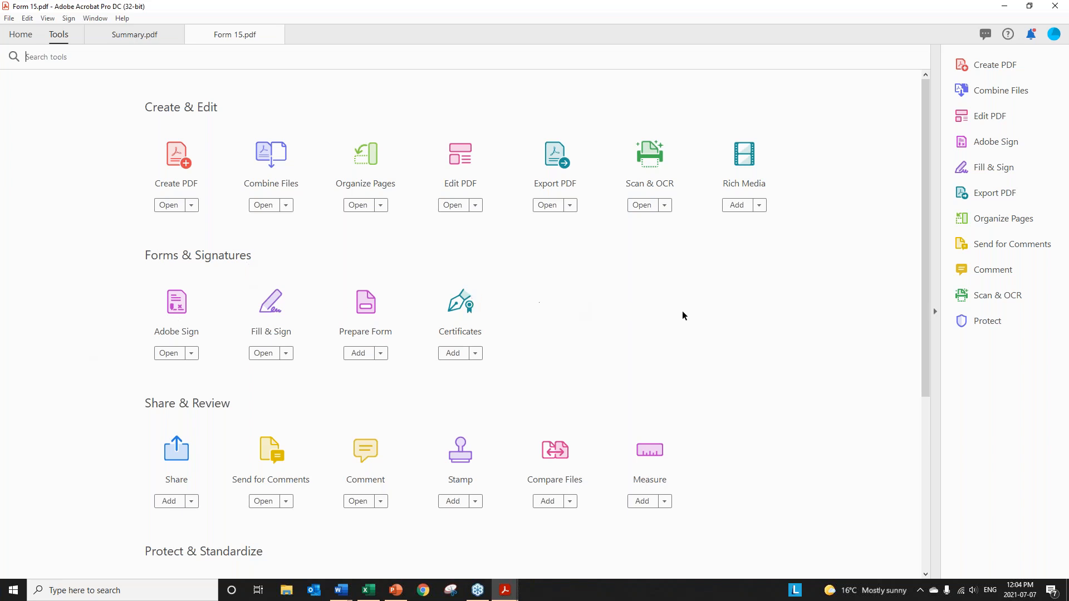
pyautogui.scroll(-3, 683, 314)
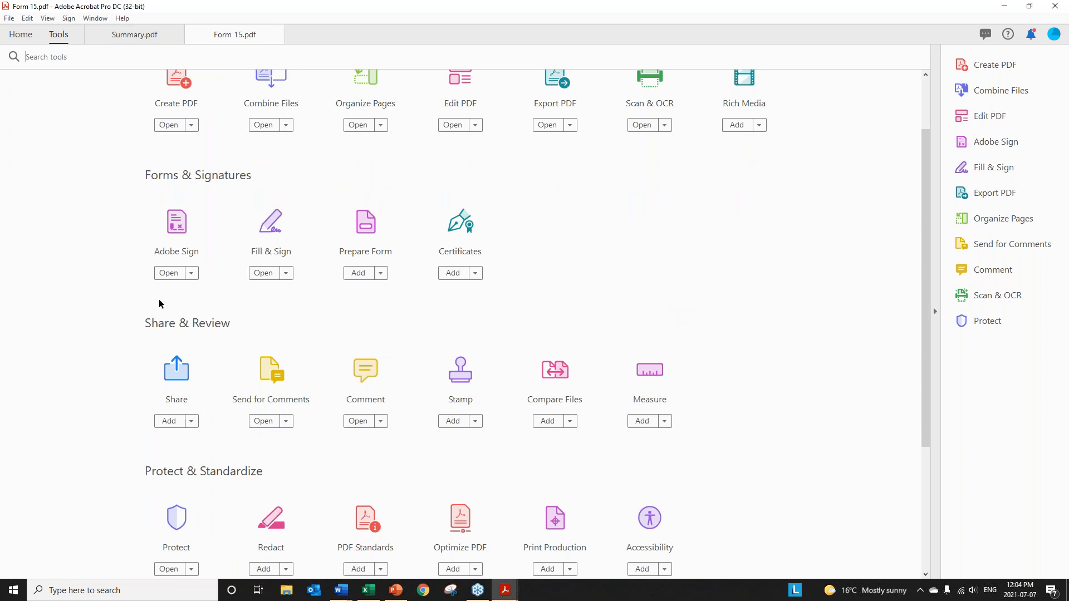
pyautogui.scroll(-3, 181, 323)
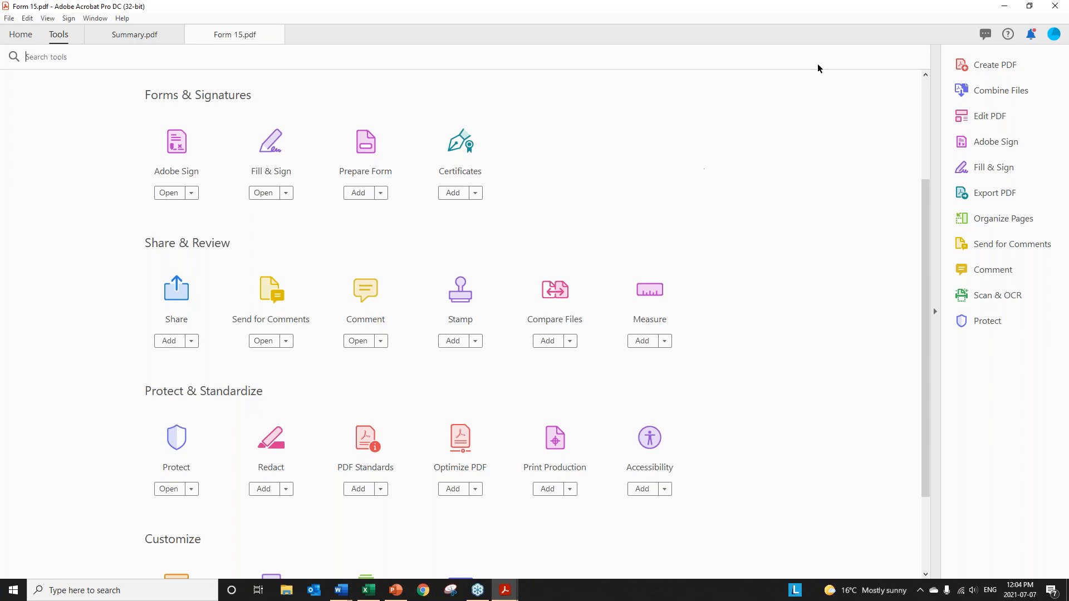
pyautogui.click(1059, 40)
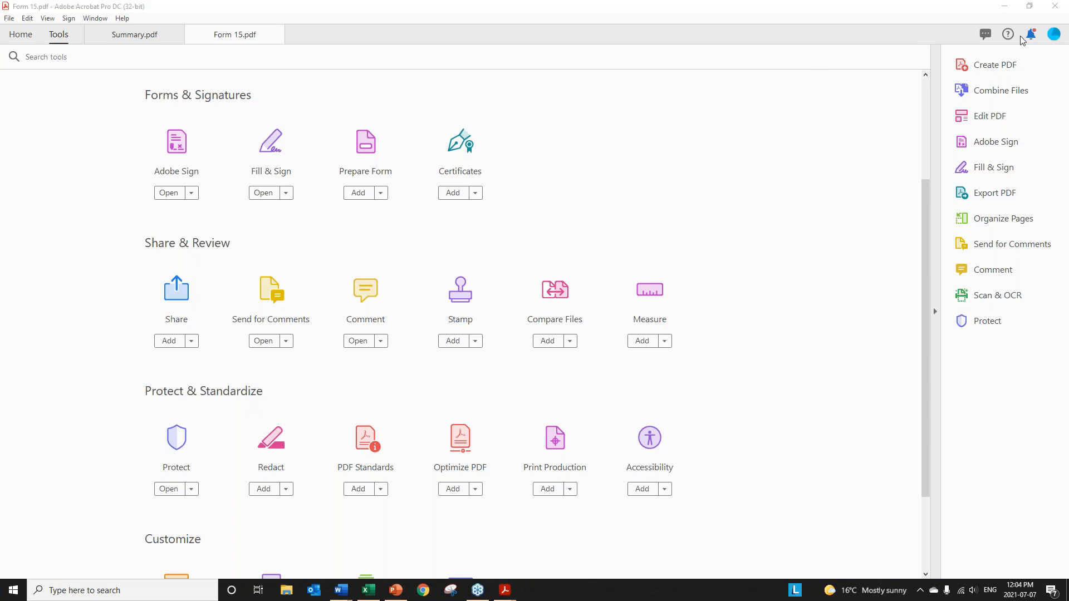